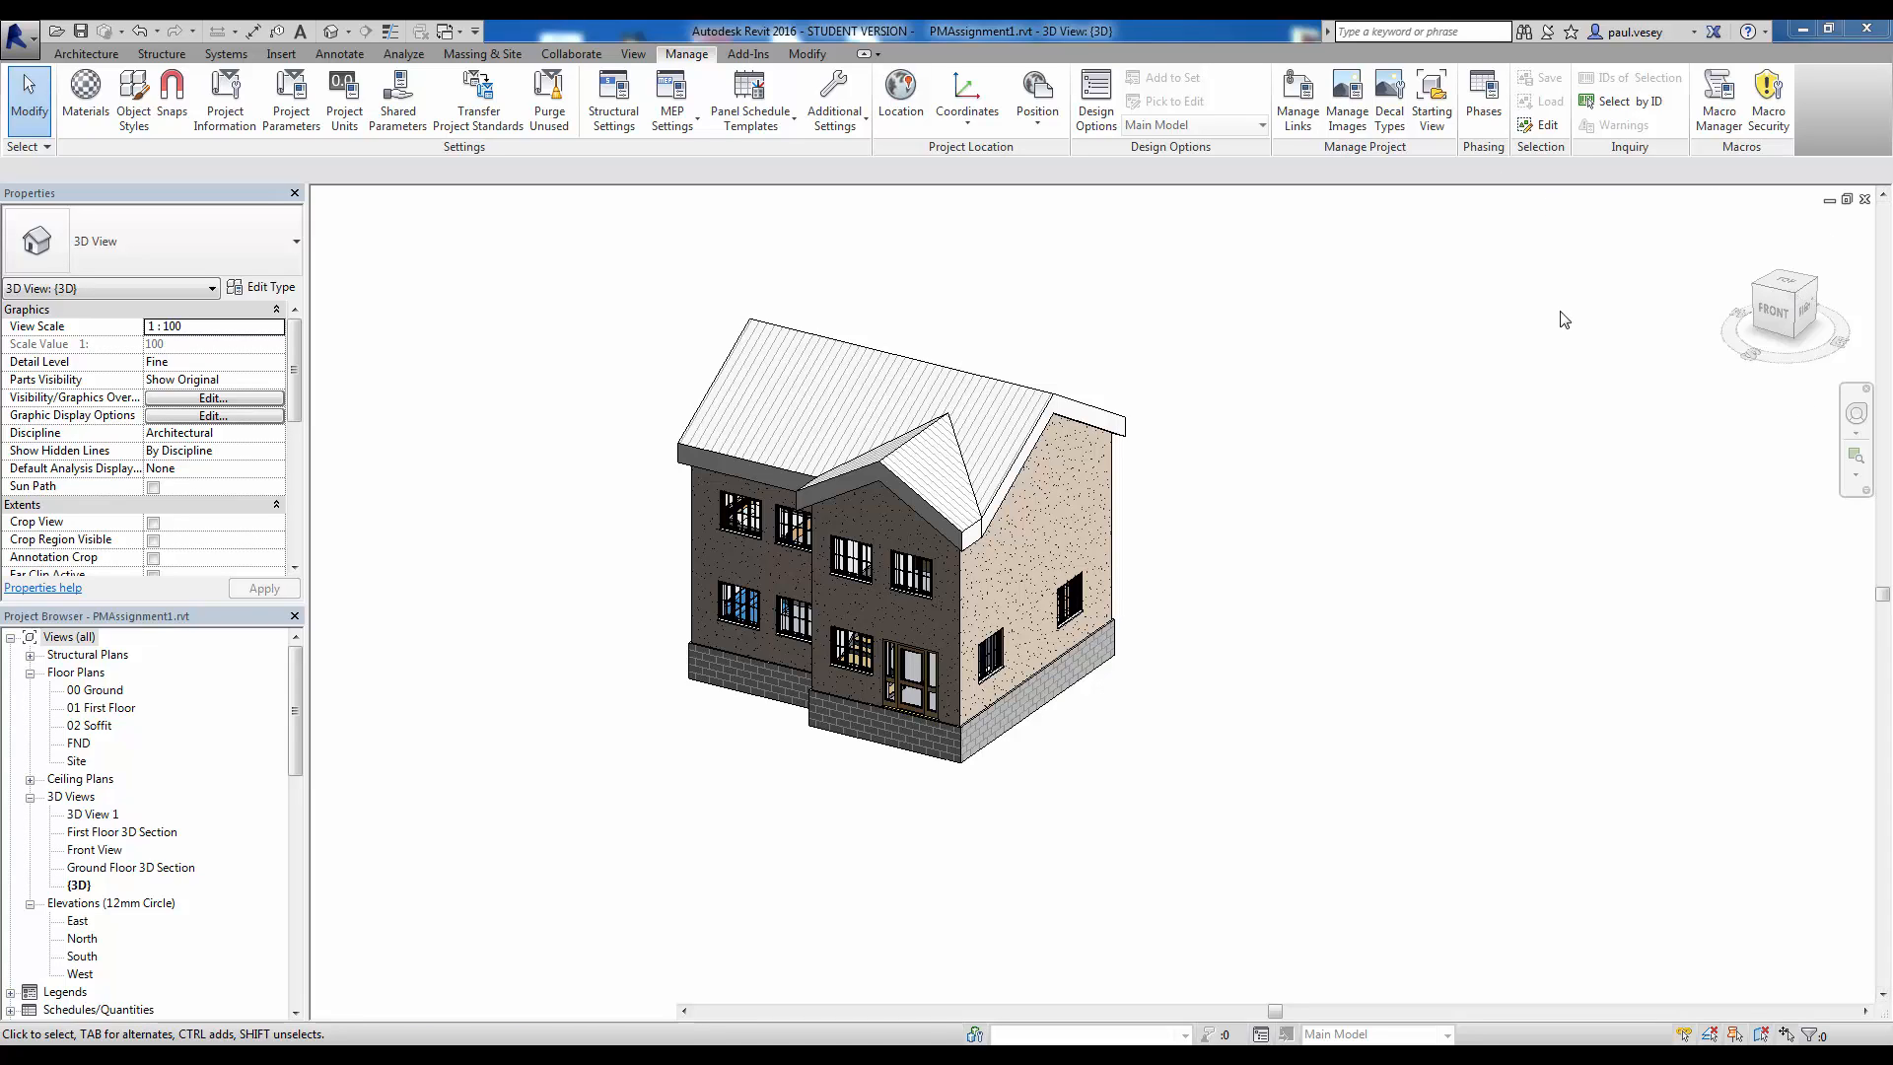
Step: Examine the 3D house model from the front, side and rear corners
{"action": "mouse_move", "coordinate": [1654, 341]}
{"action": "middle_mouse_down", "text": "shift"}
{"action": "mouse_move", "coordinate": [1508, 357]}
{"action": "mouse_move", "coordinate": [1262, 317]}
{"action": "mouse_move", "coordinate": [1501, 317]}
{"action": "middle_mouse_up", "text": "shift"}
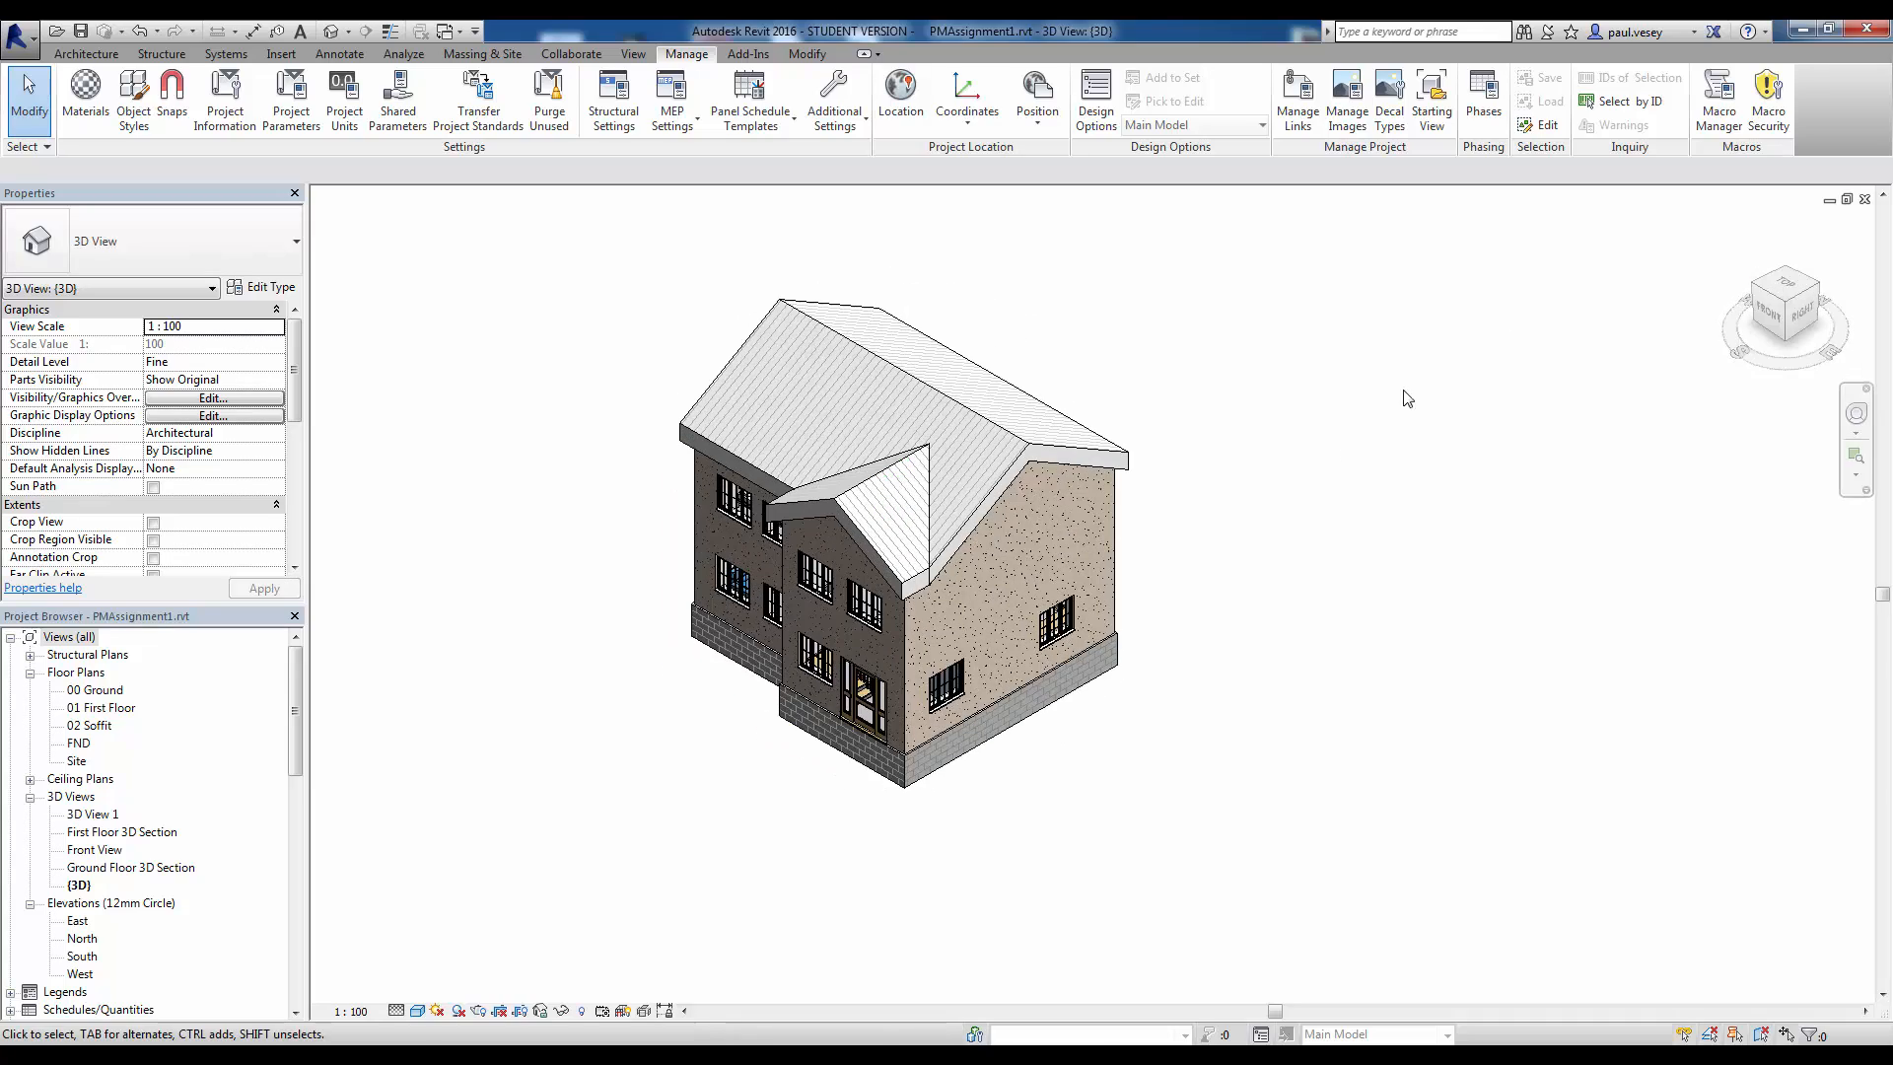
{"action": "scroll", "coordinate": [1153, 419], "scroll_direction": "up", "scroll_amount": 3}
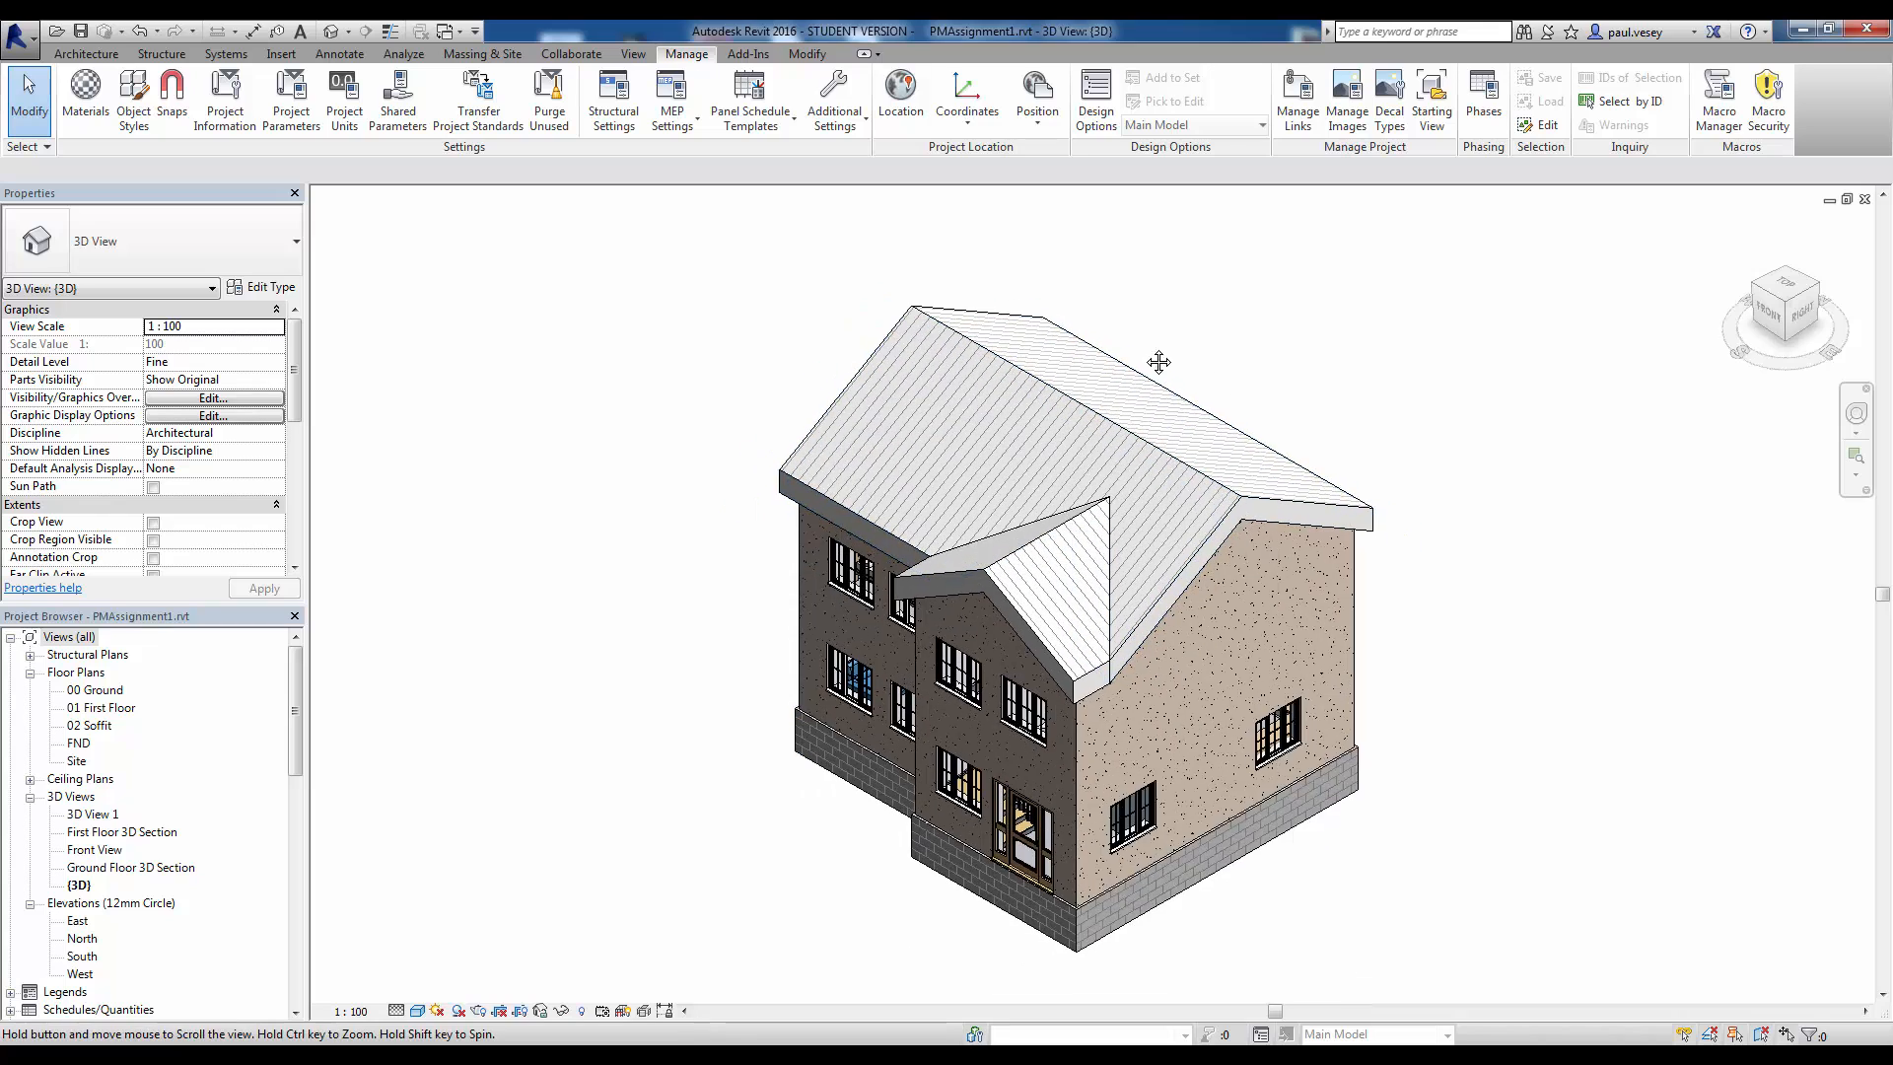
{"action": "left_click_drag", "start_coordinate": [1786, 304], "coordinate": [1791, 288]}
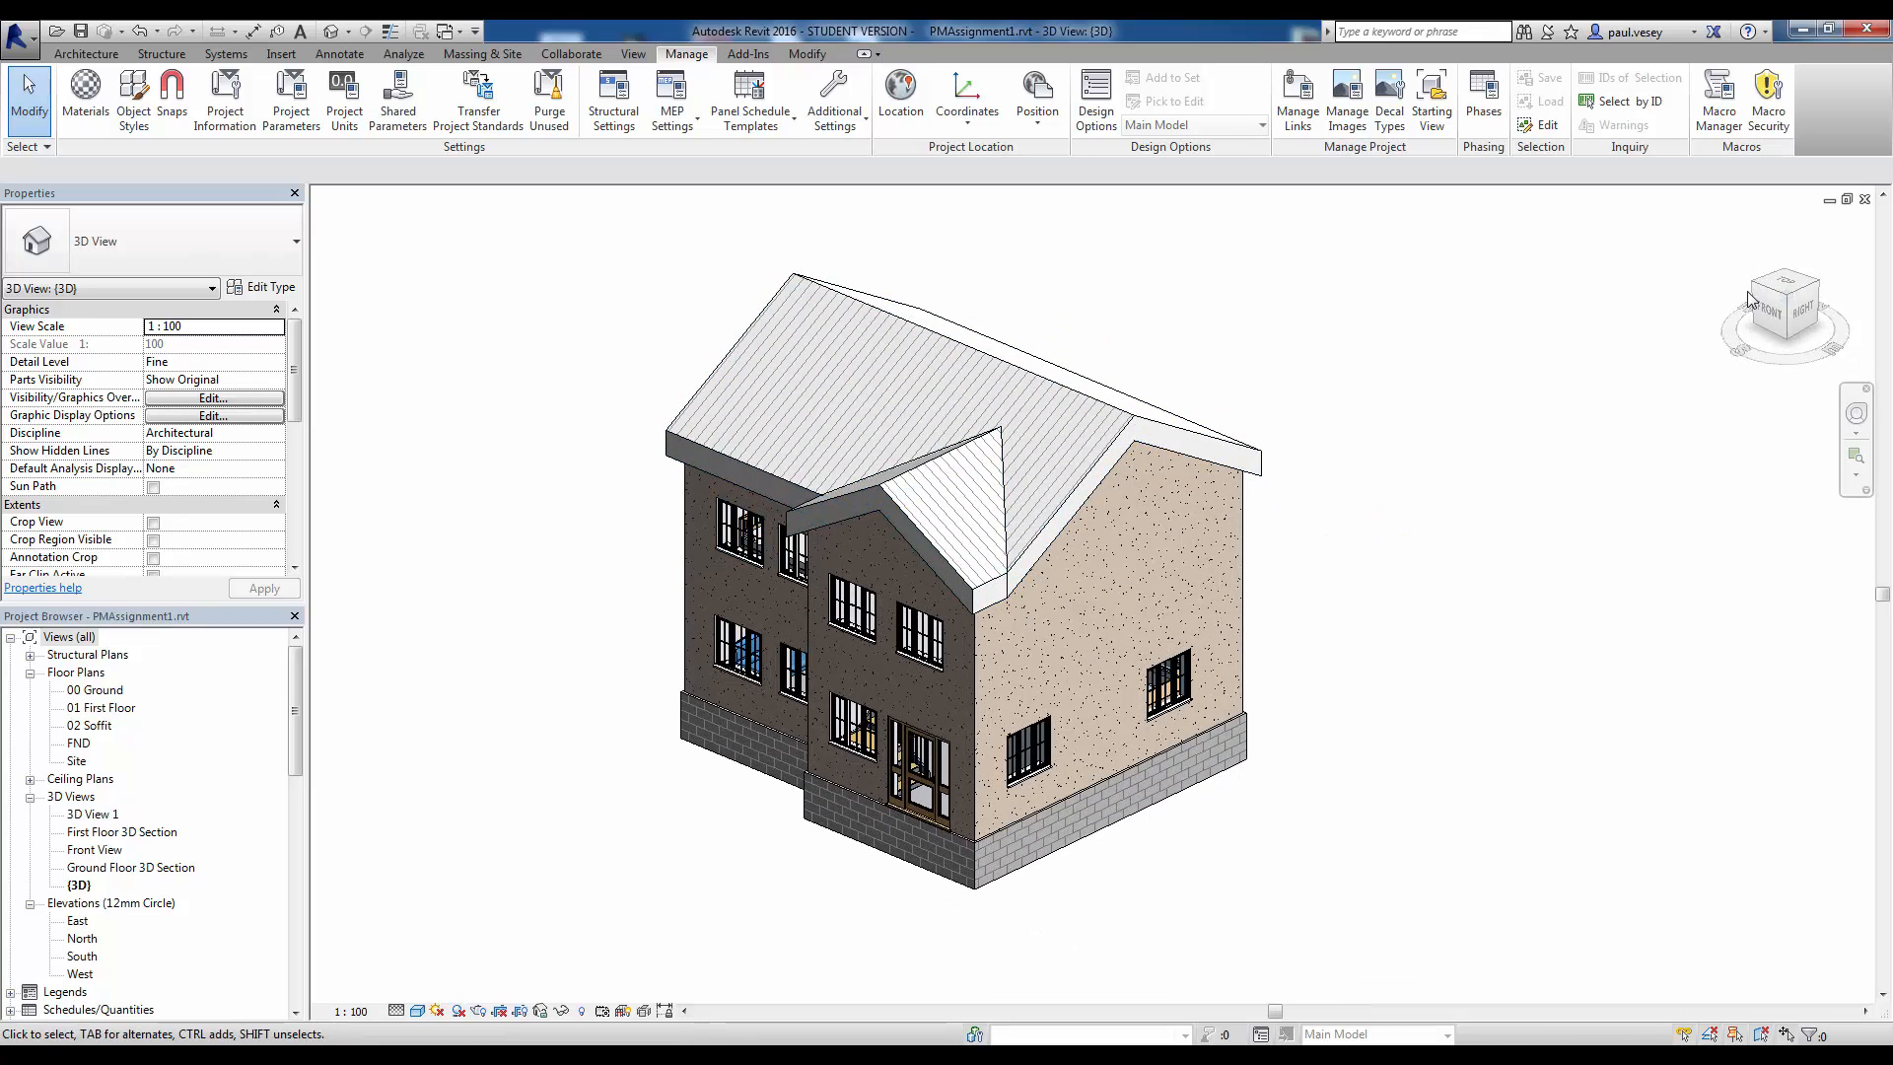
{"action": "mouse_move", "coordinate": [1810, 305]}
{"action": "left_mouse_down"}
{"action": "mouse_move", "coordinate": [1765, 326]}
{"action": "mouse_move", "coordinate": [1711, 293]}
{"action": "mouse_move", "coordinate": [1784, 316]}
{"action": "mouse_move", "coordinate": [1772, 294]}
{"action": "left_mouse_up"}
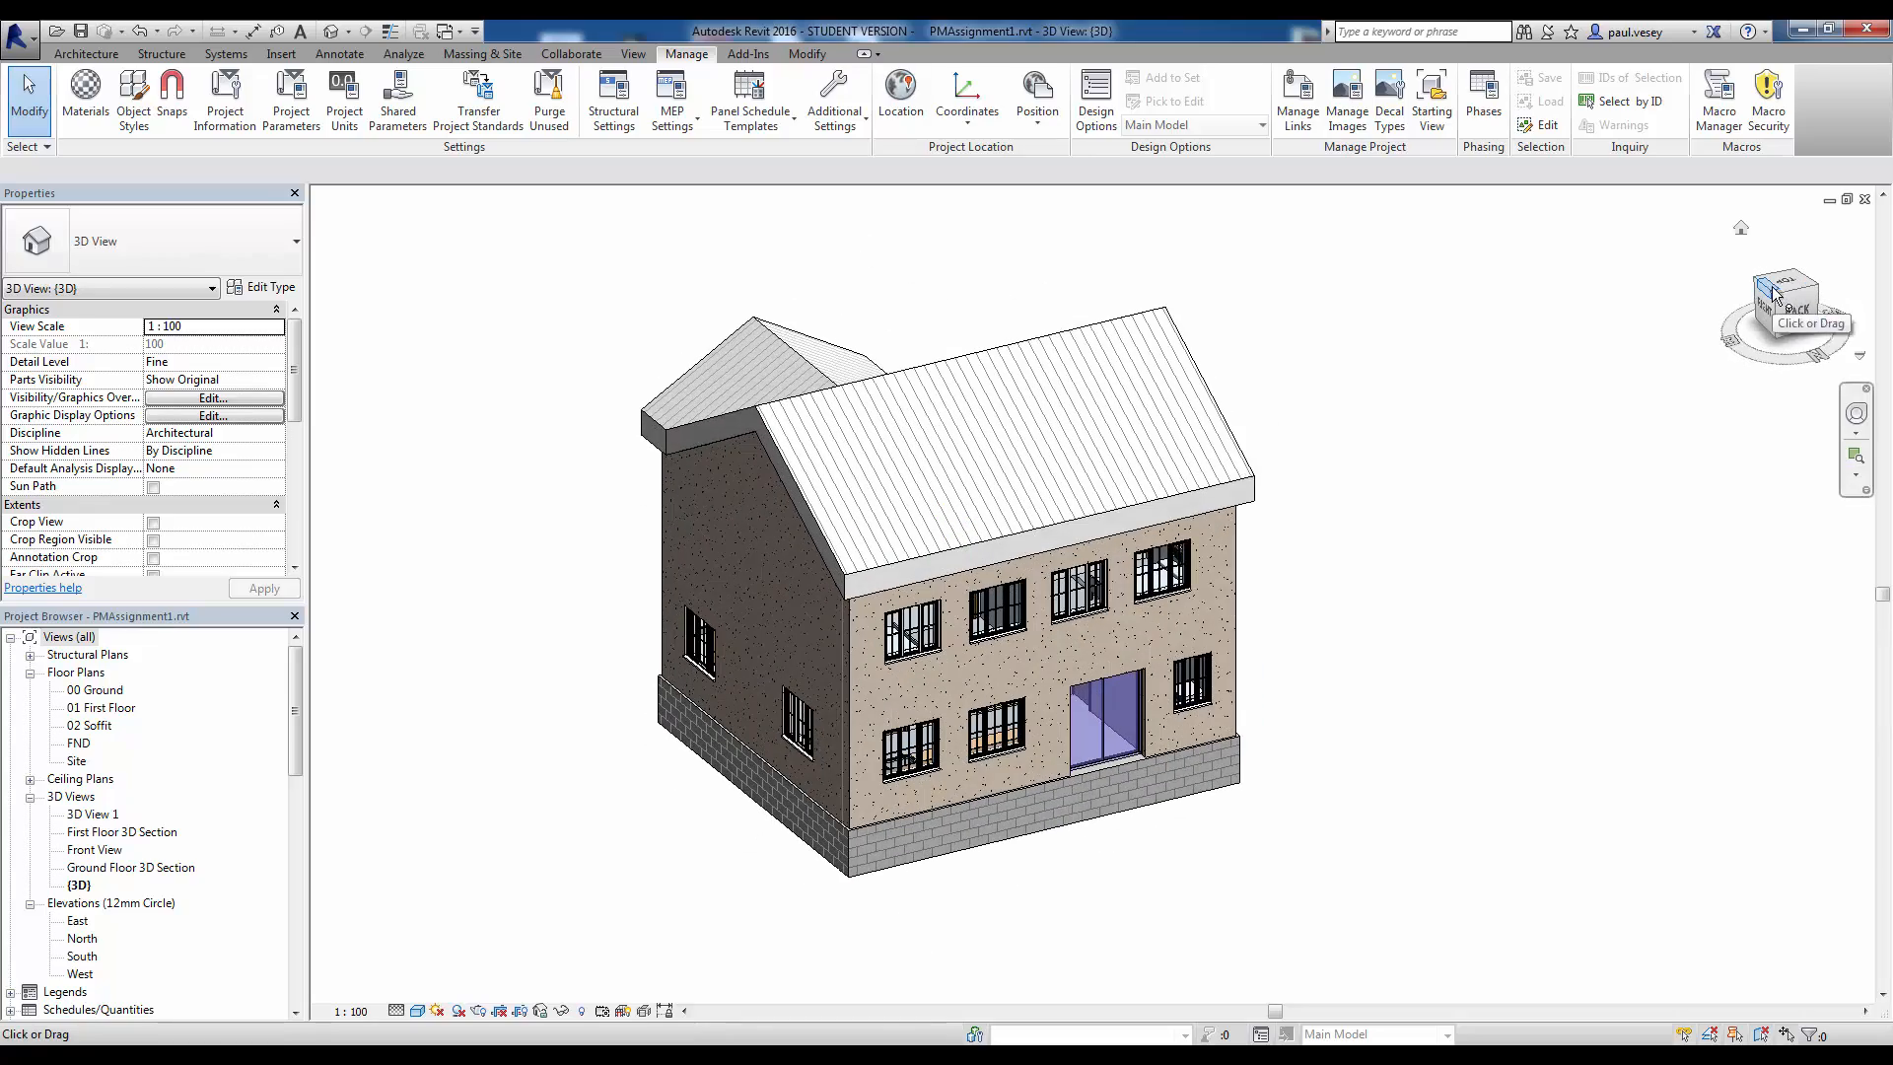
{"action": "left_click", "coordinate": [1760, 290]}
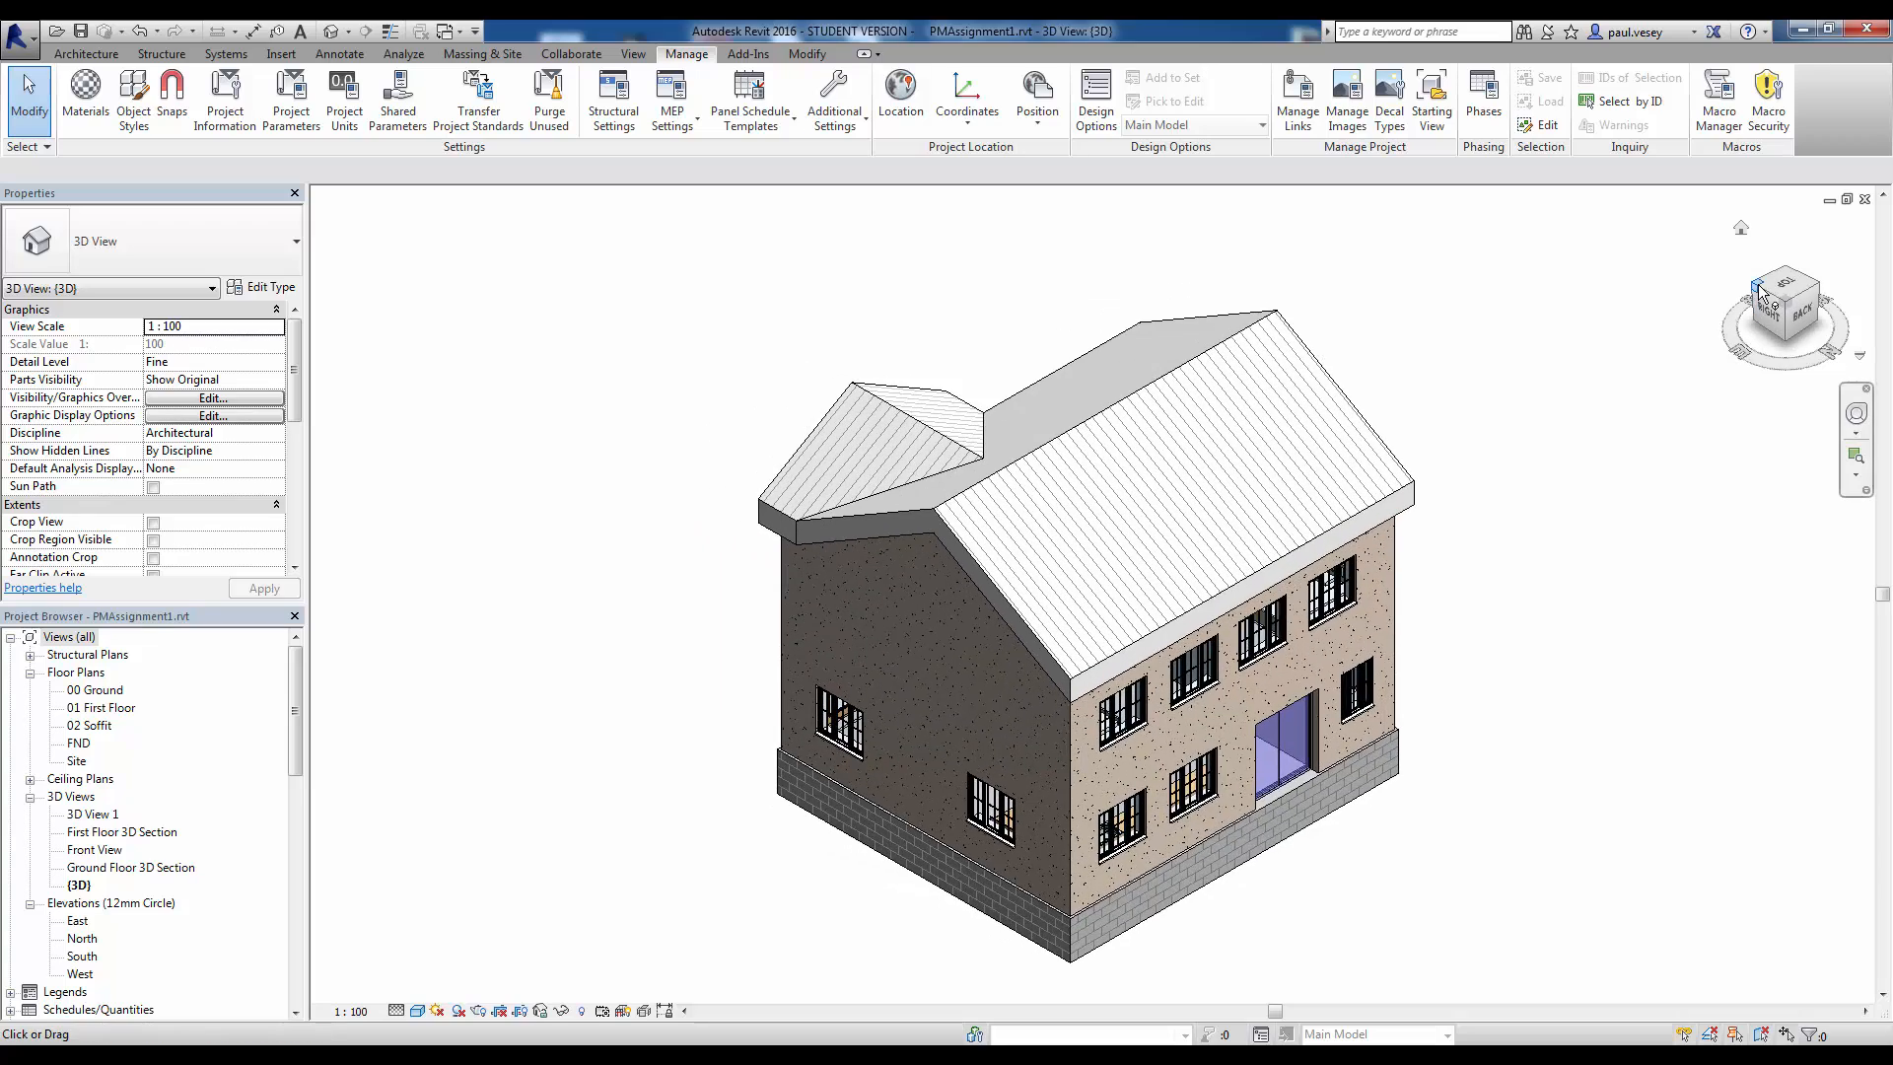
{"action": "left_click", "coordinate": [1758, 285]}
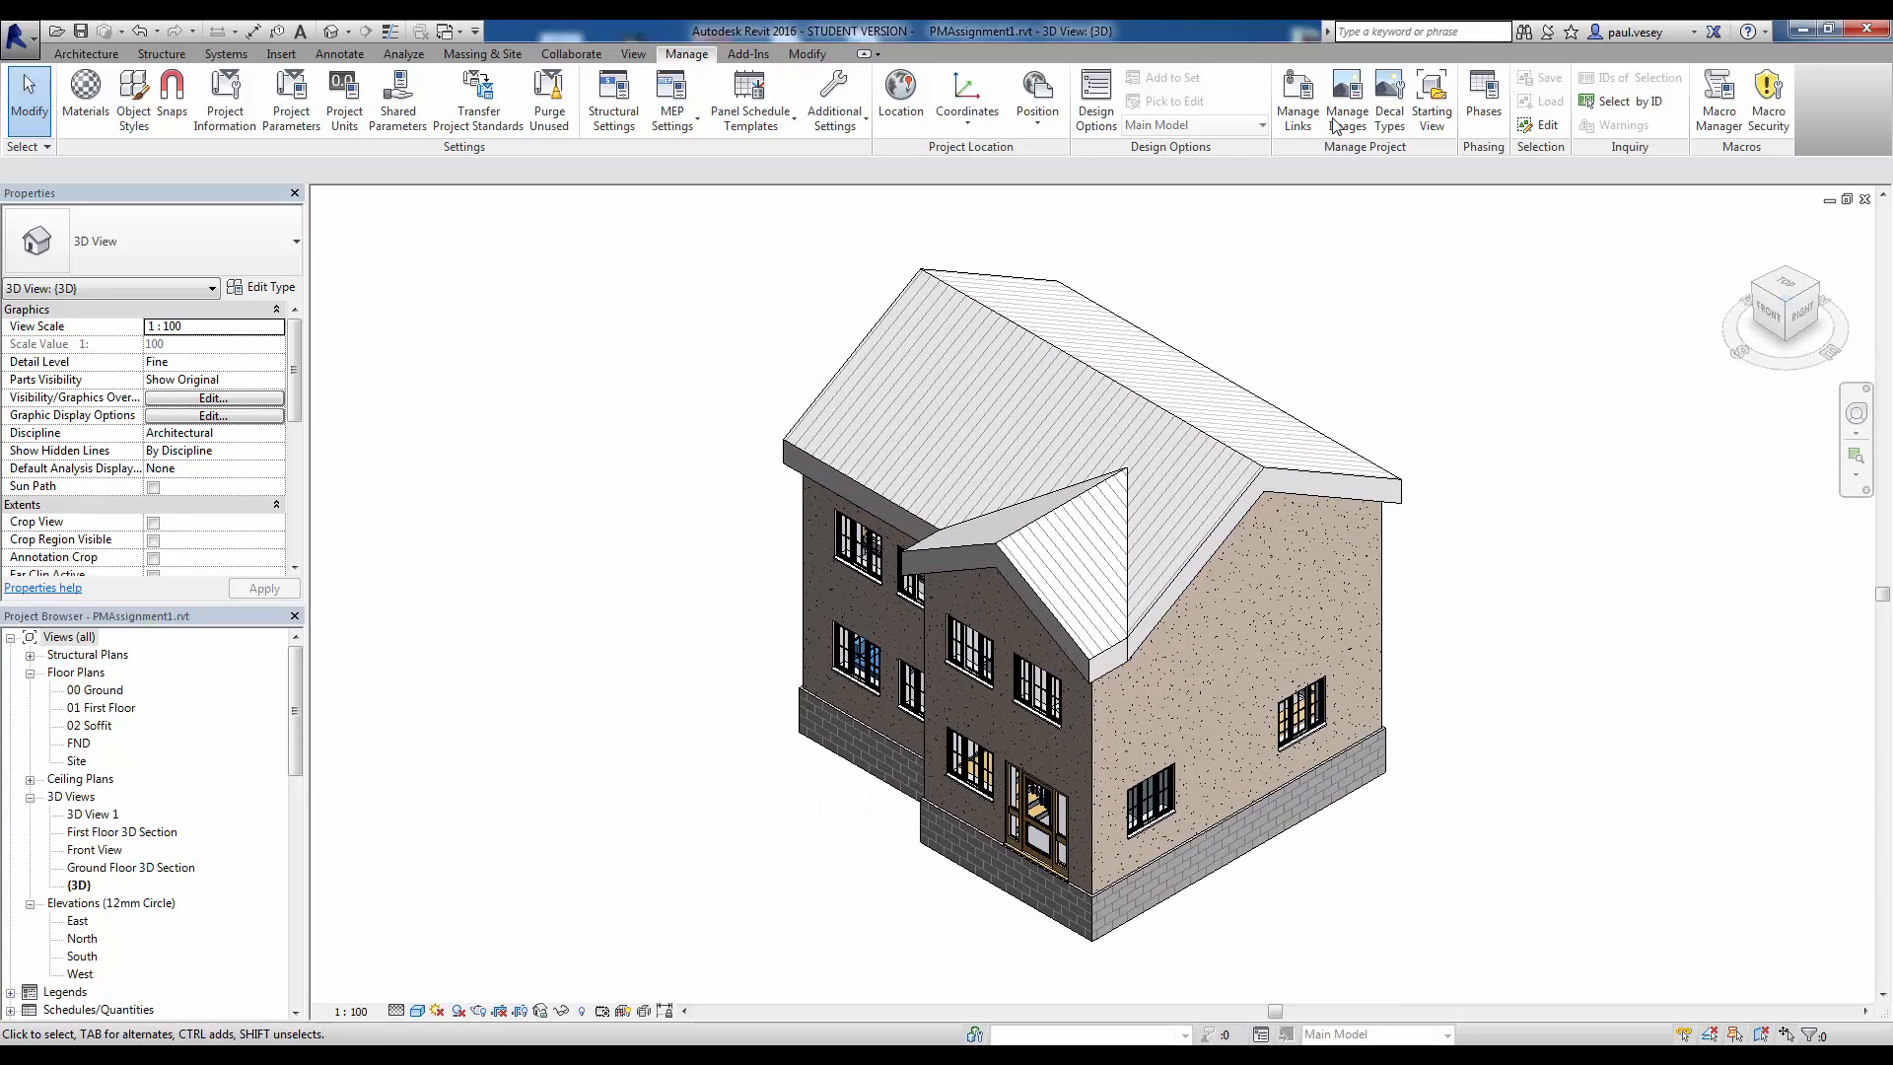
Step: Start a Navisworks 2016 export of the model and choose the NavisDemos folder on BDisk (G:) as its destination
{"action": "left_click", "coordinate": [747, 58]}
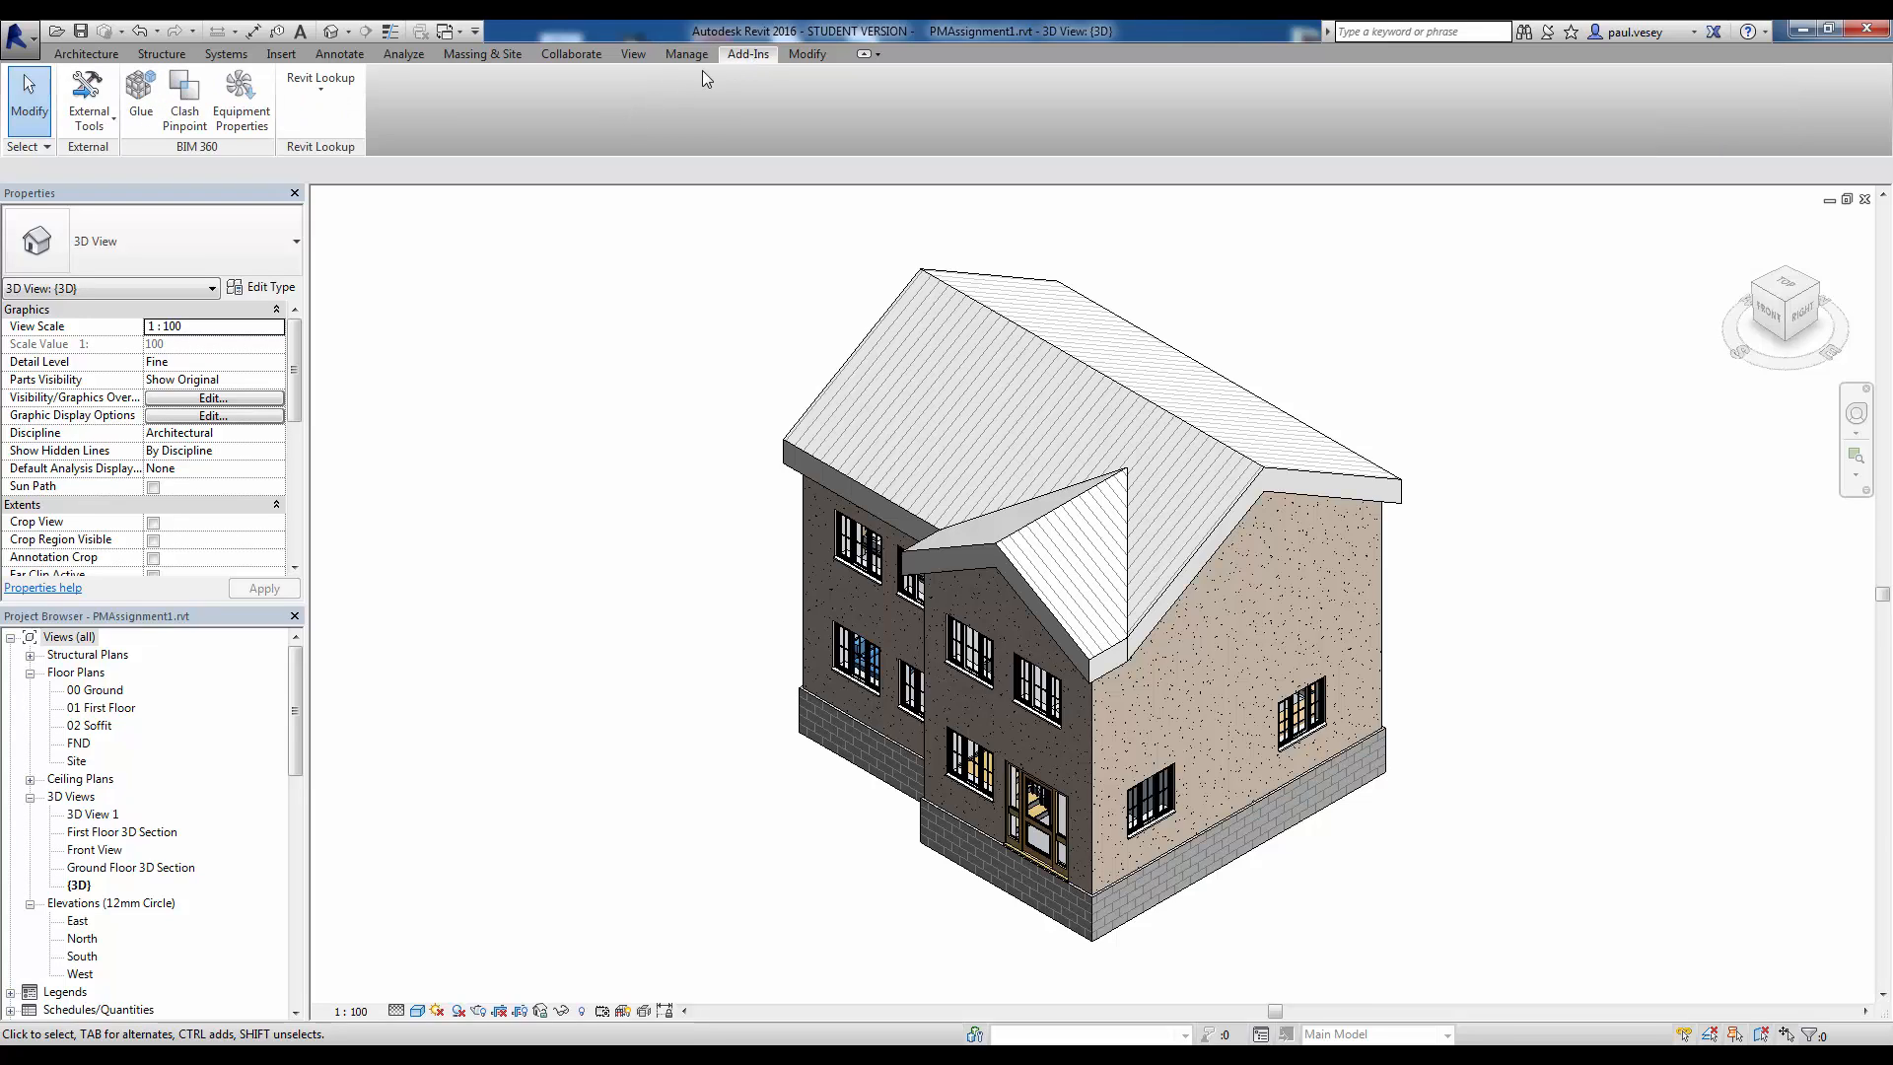
{"action": "left_click", "coordinate": [119, 123]}
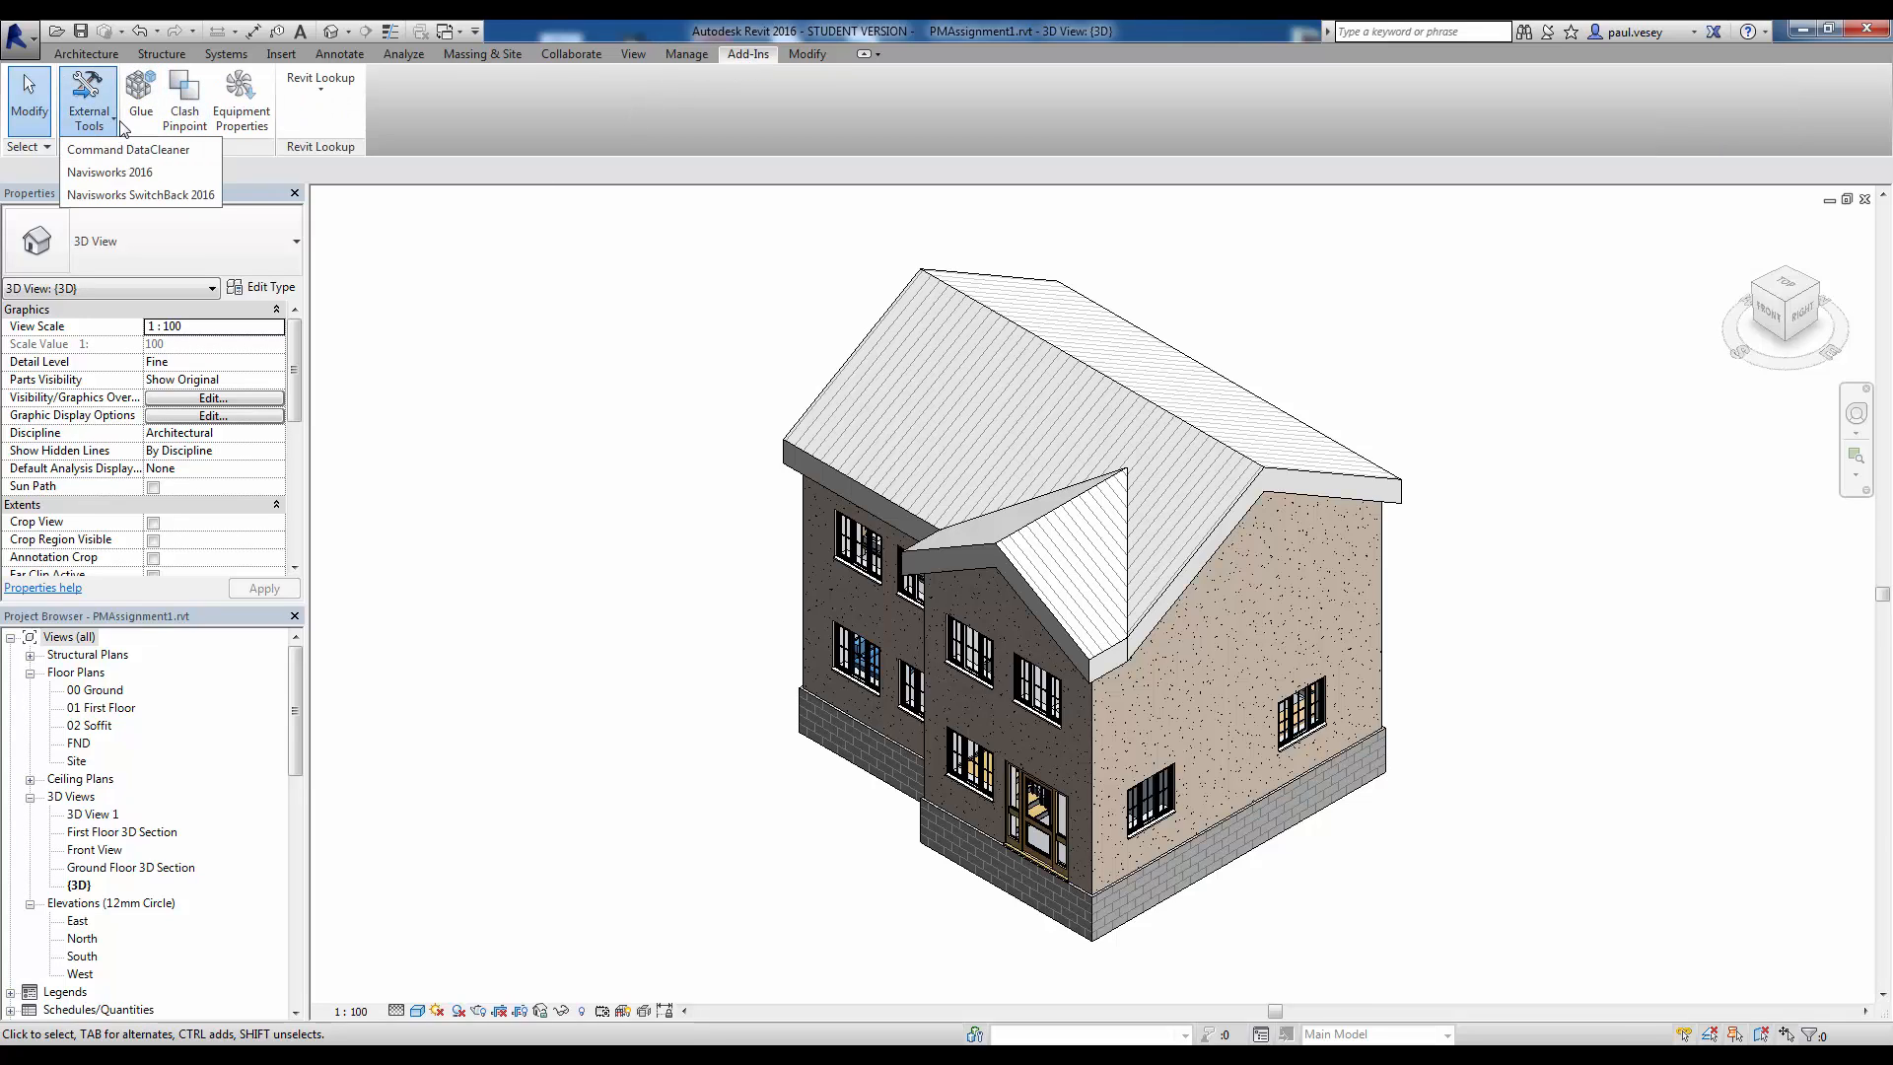
{"action": "left_click", "coordinate": [137, 174]}
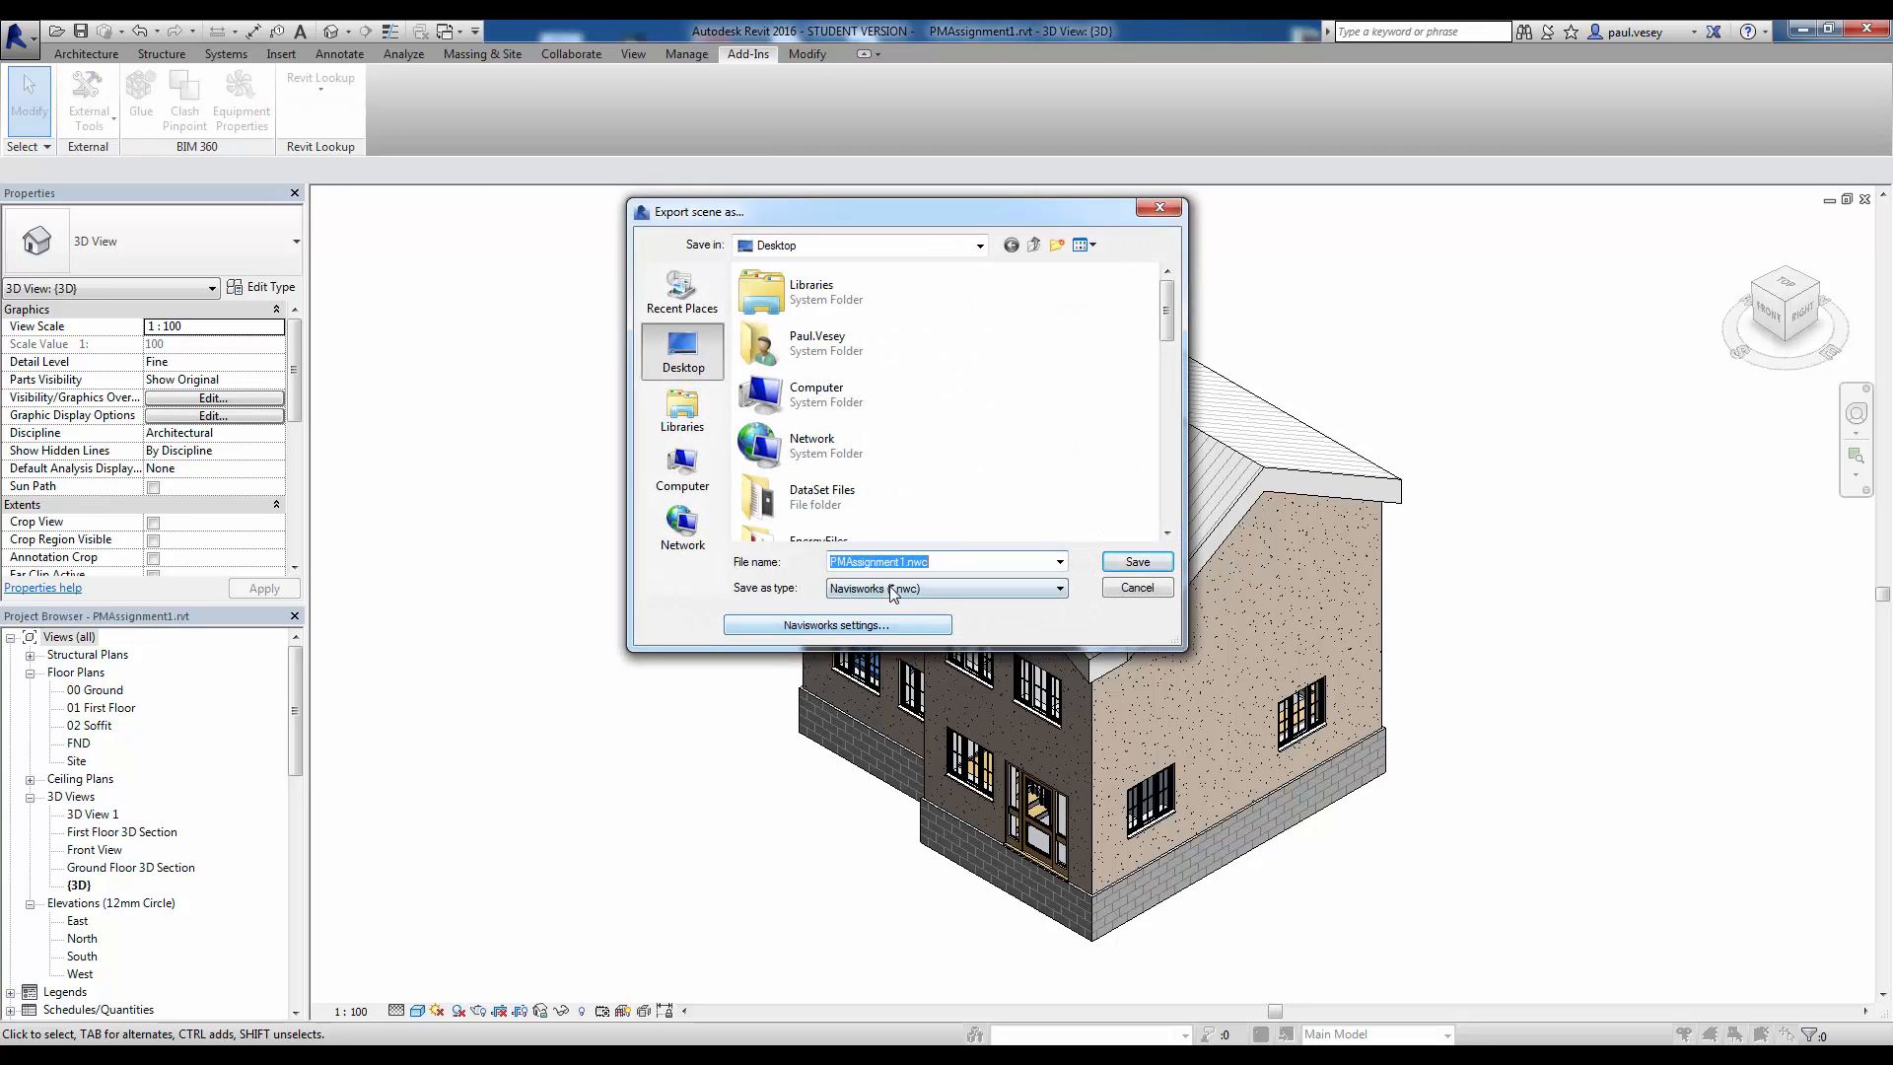
{"action": "left_click", "coordinate": [682, 471]}
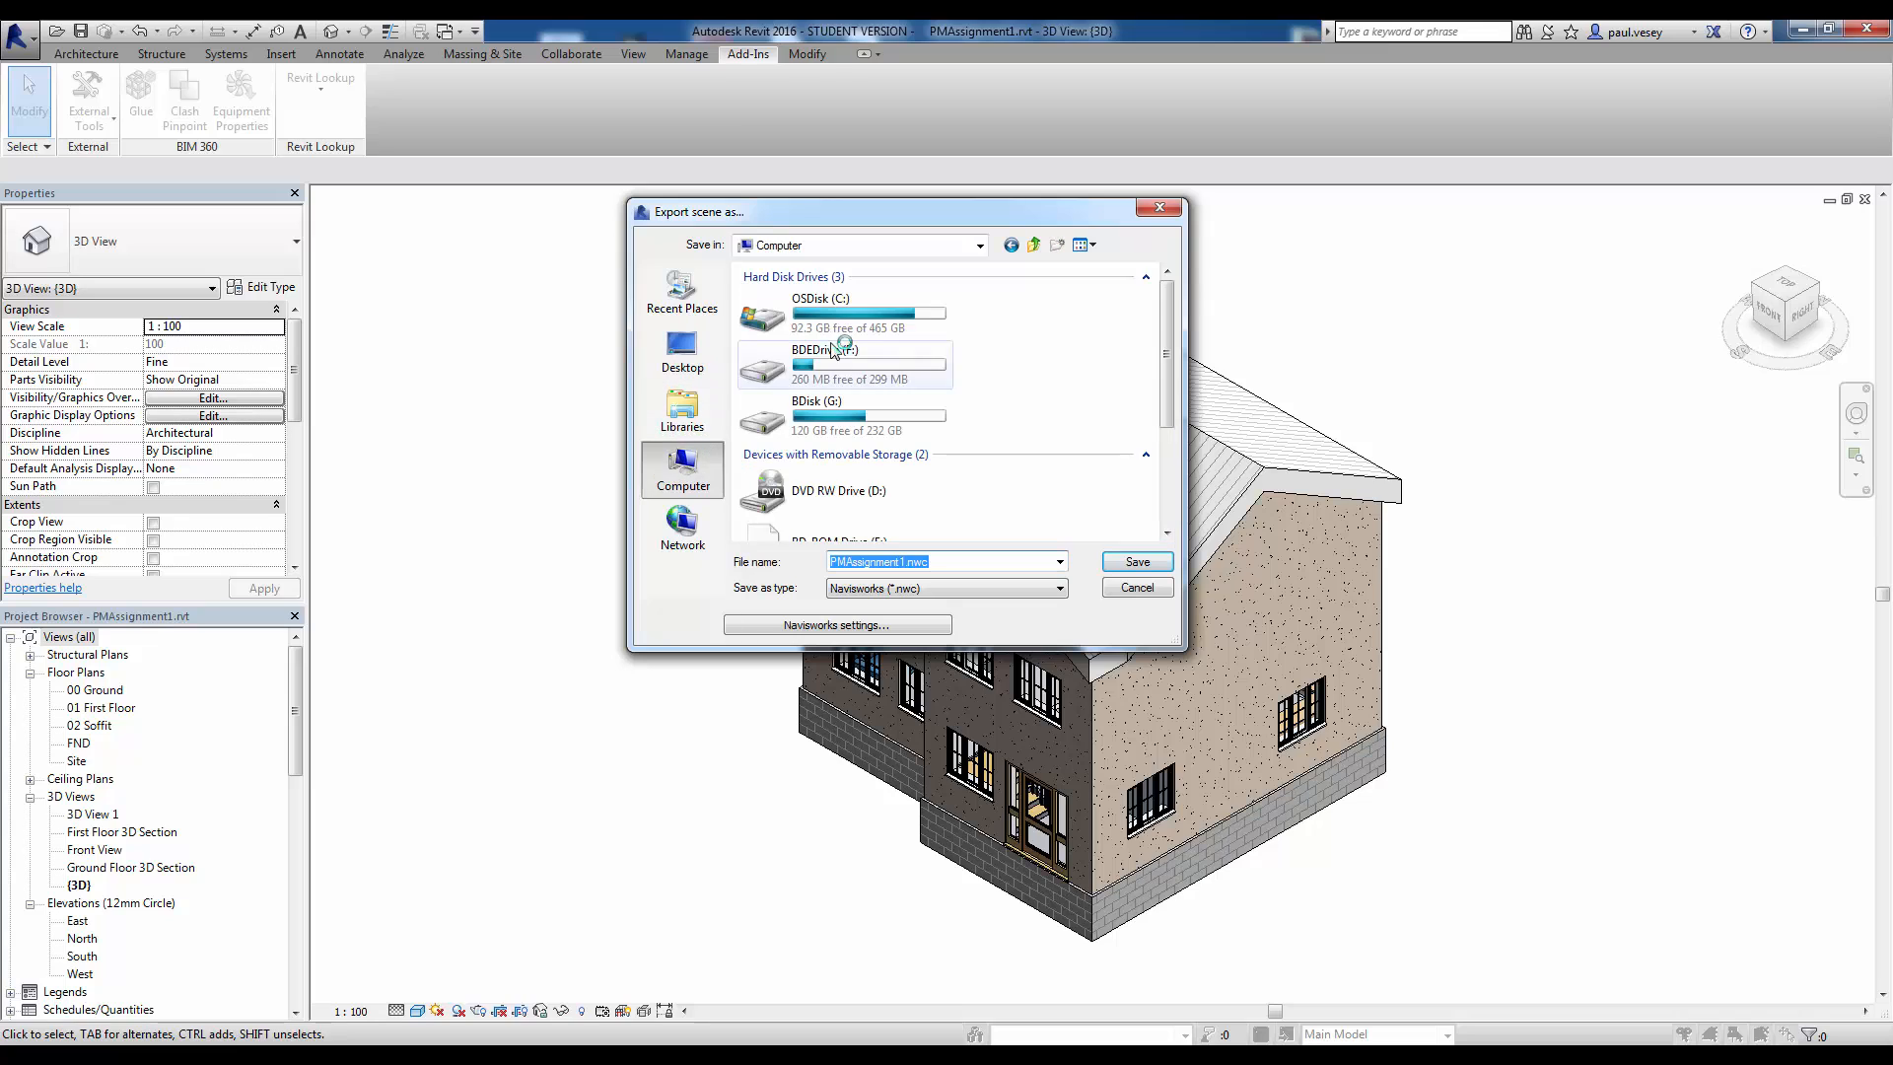
{"action": "double_click", "coordinate": [836, 419]}
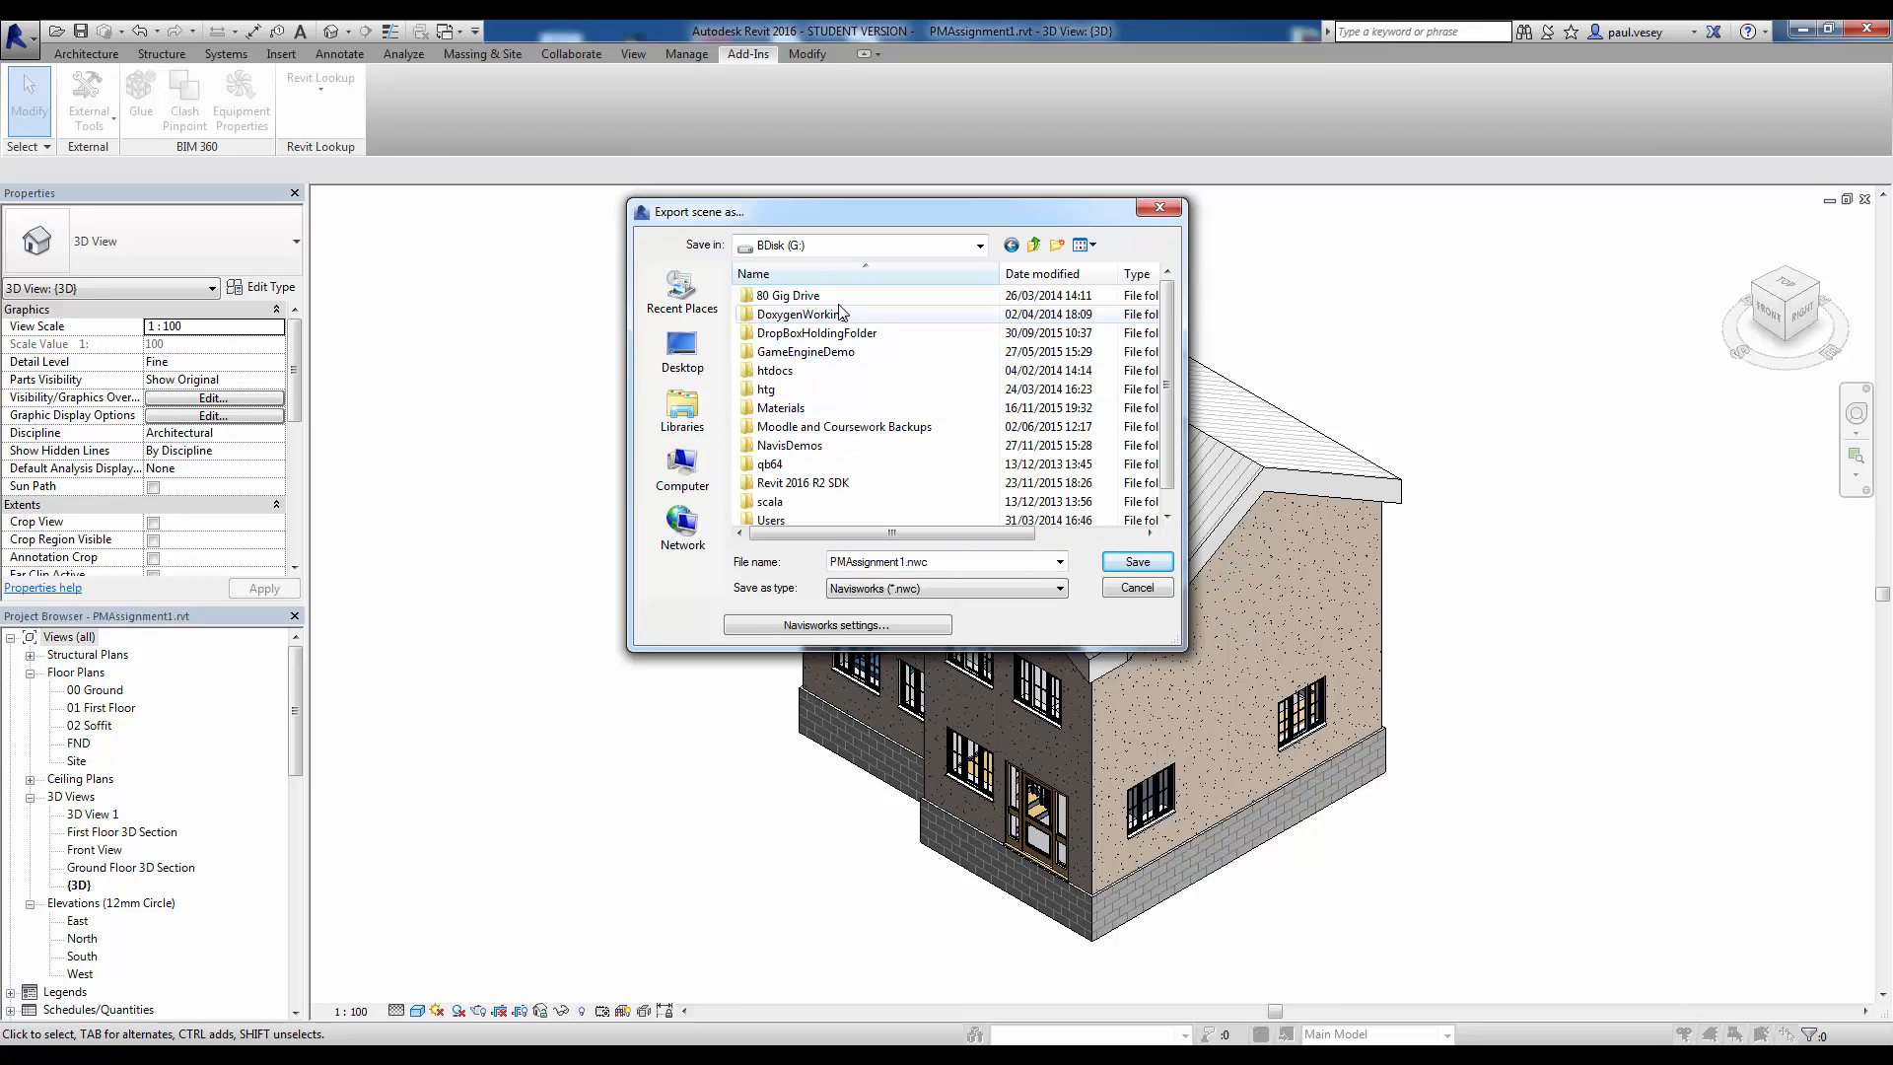
{"action": "double_click", "coordinate": [789, 444]}
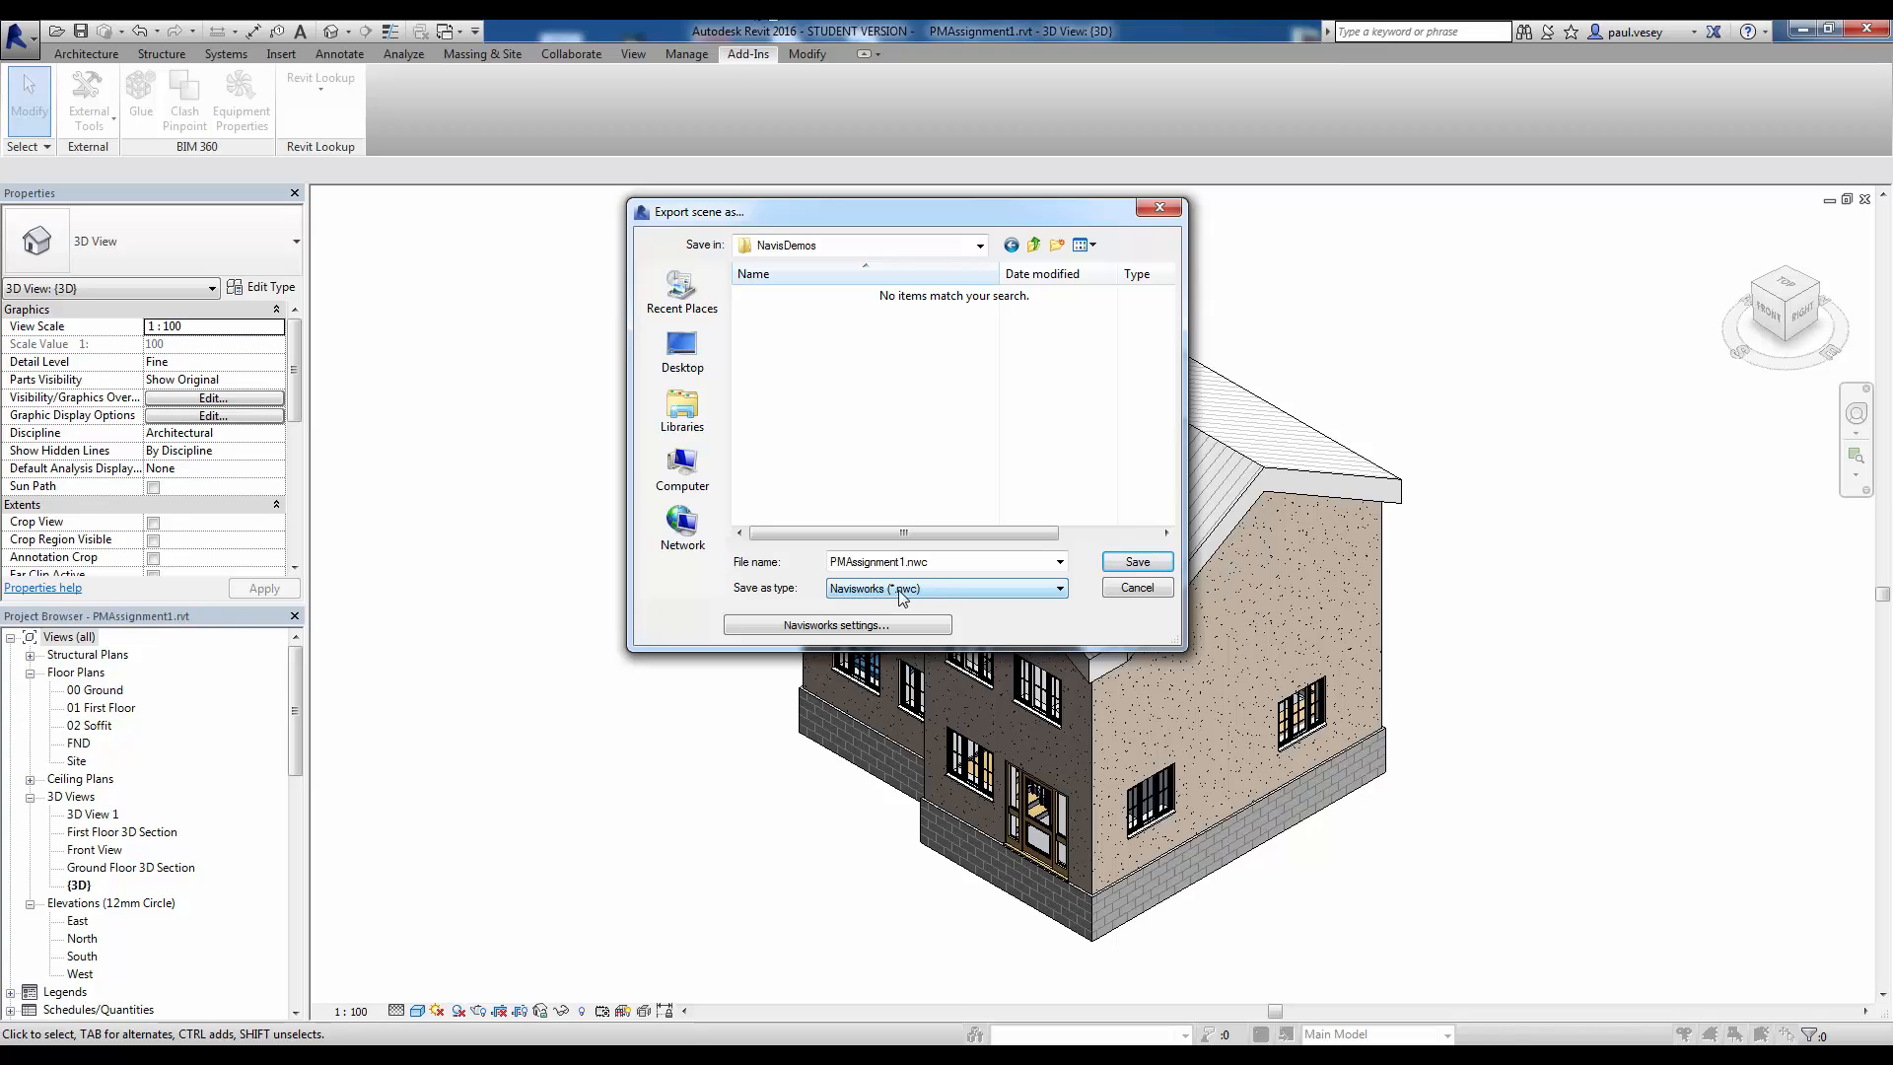
Step: Review the General options in the Navisworks export settings, dismiss them, and save the export as PMAssignment1.nwc
{"action": "left_click", "coordinate": [833, 627]}
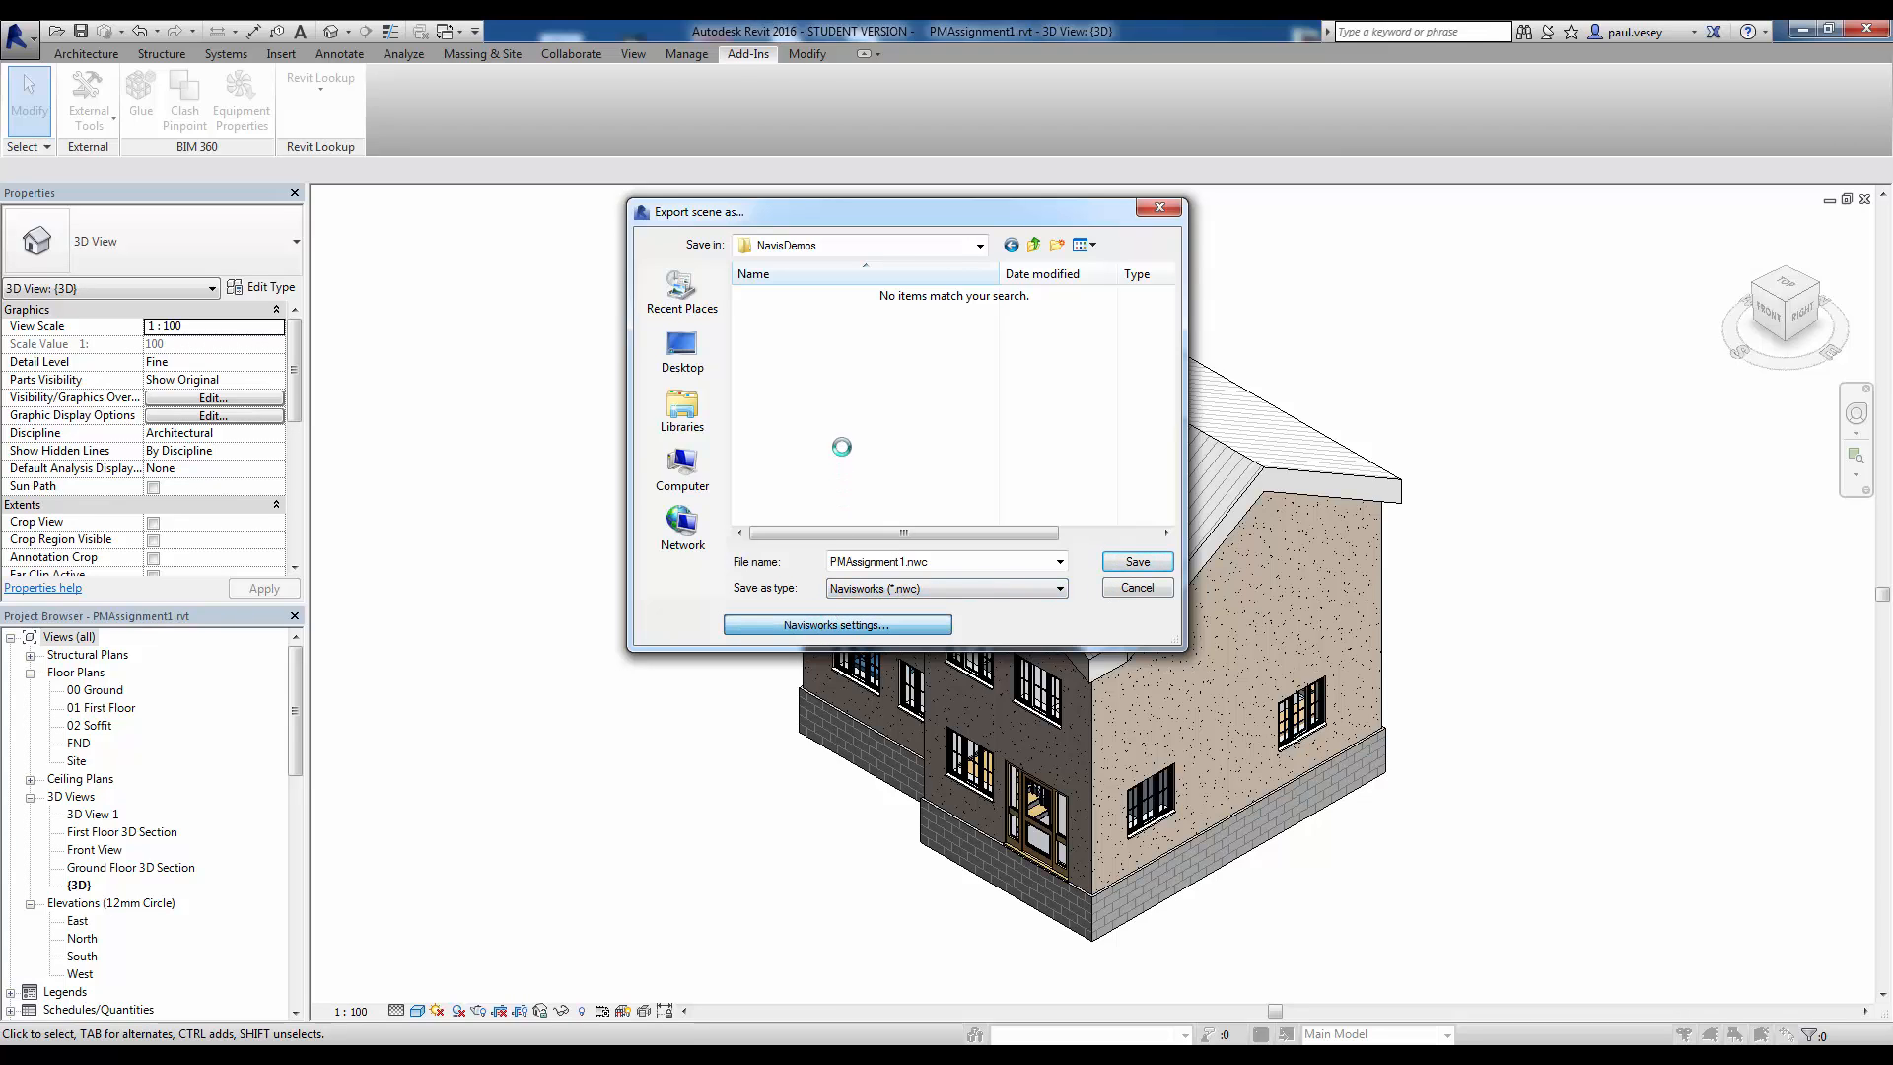
{"action": "left_click_drag", "start_coordinate": [907, 323], "coordinate": [880, 260]}
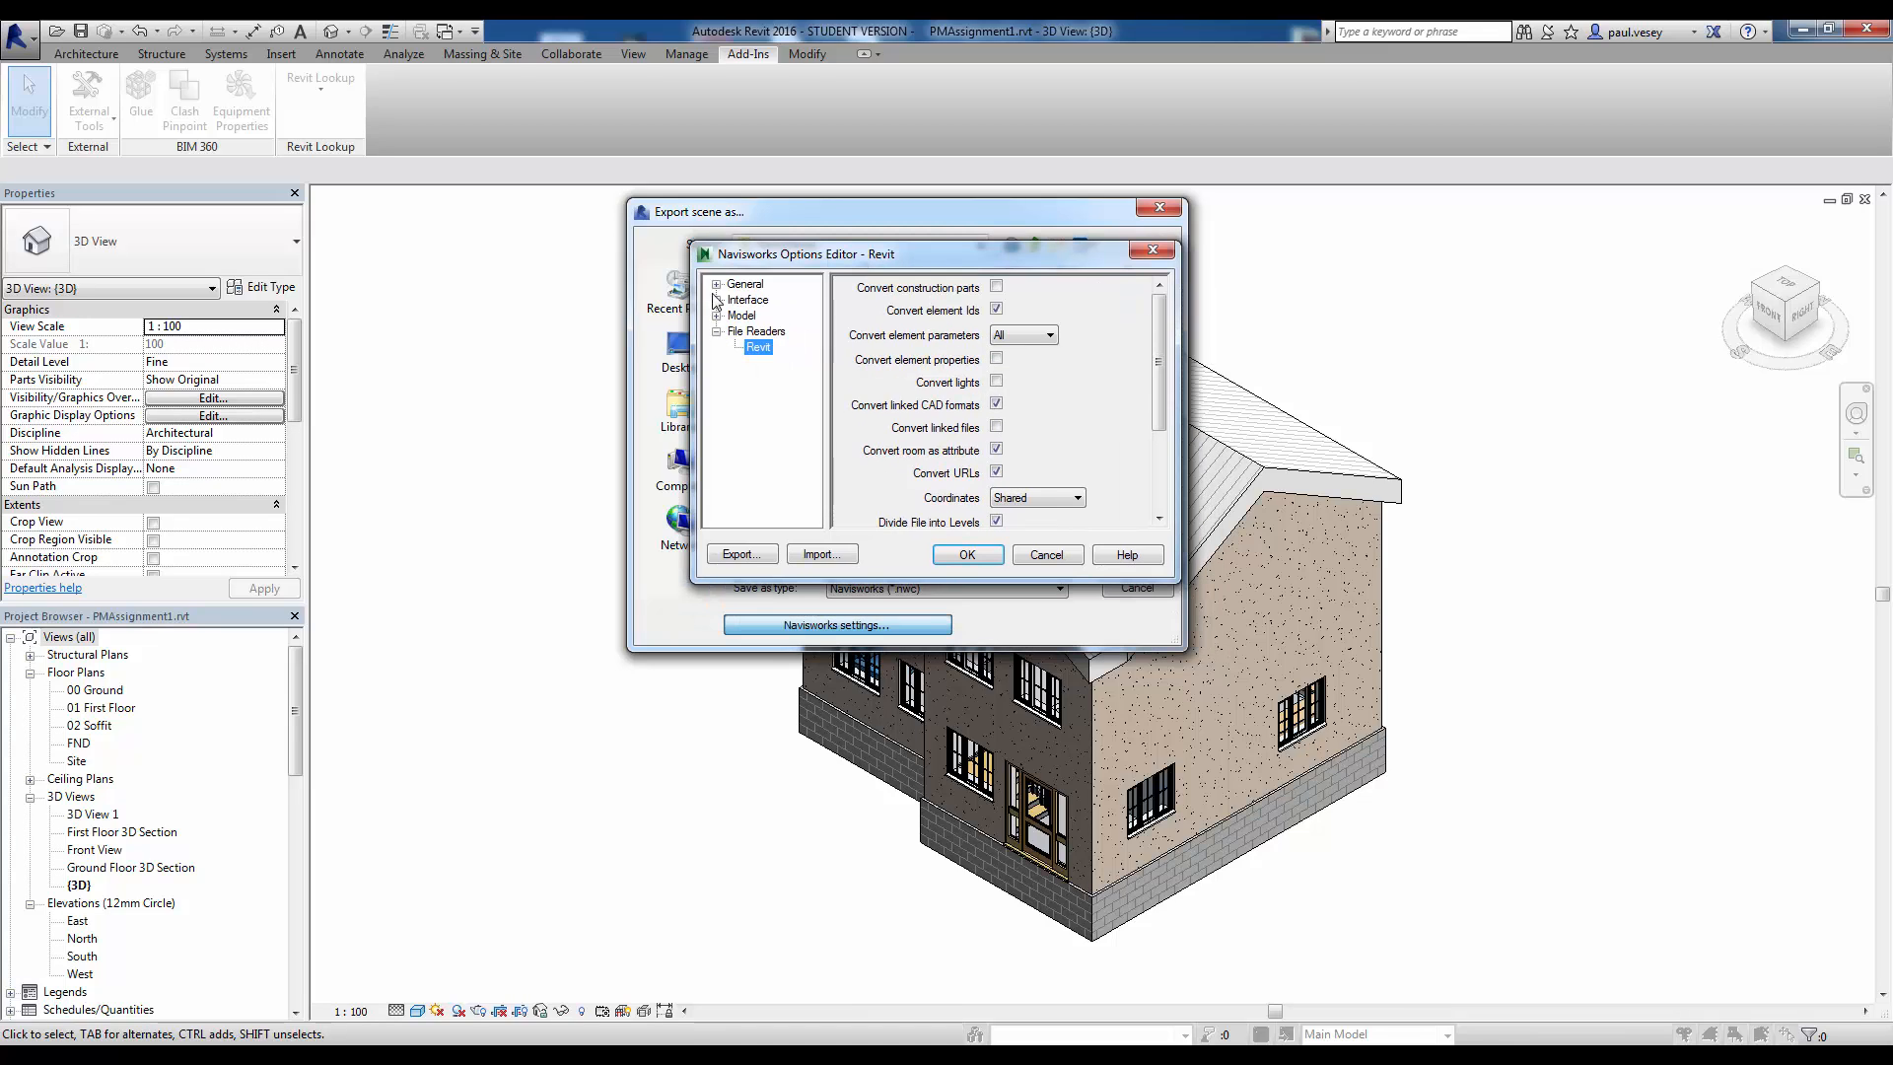
{"action": "left_click", "coordinate": [744, 286]}
{"action": "left_click", "coordinate": [717, 284]}
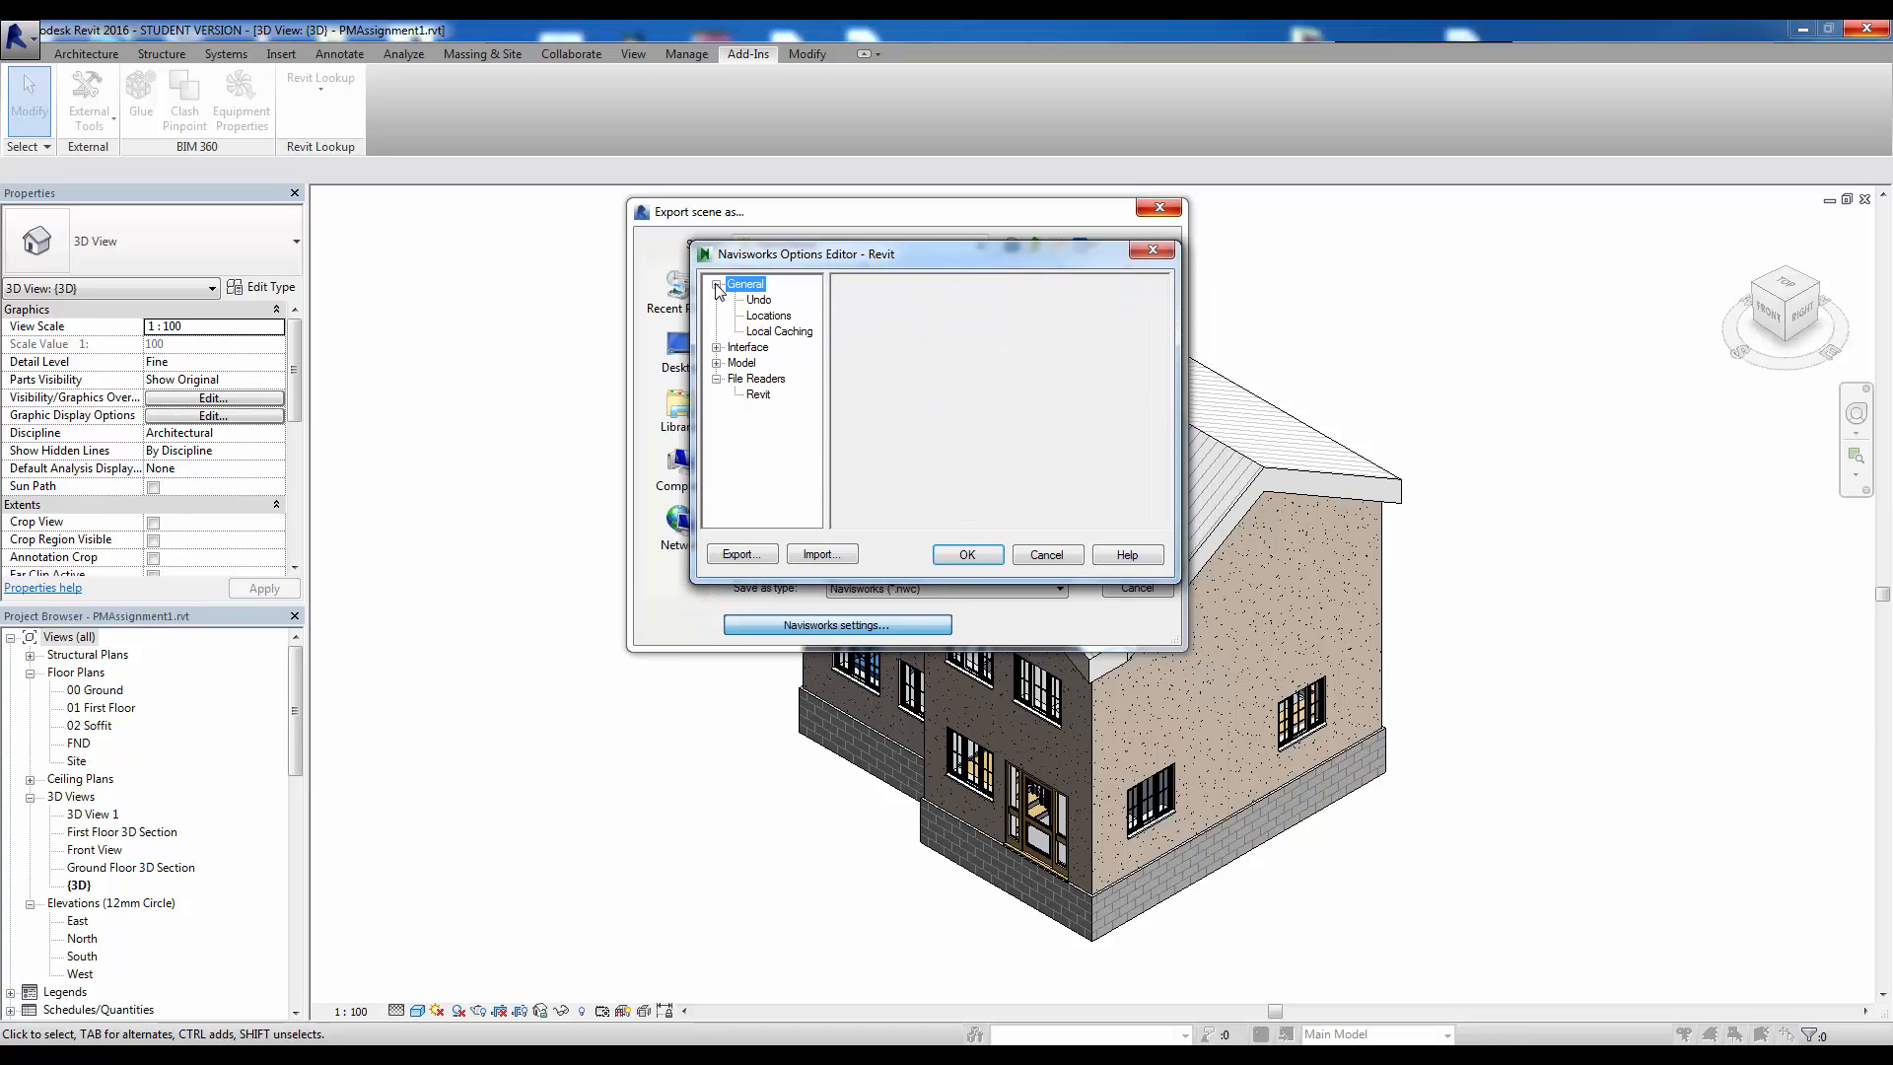
{"action": "left_click", "coordinate": [768, 315]}
{"action": "left_click", "coordinate": [771, 333]}
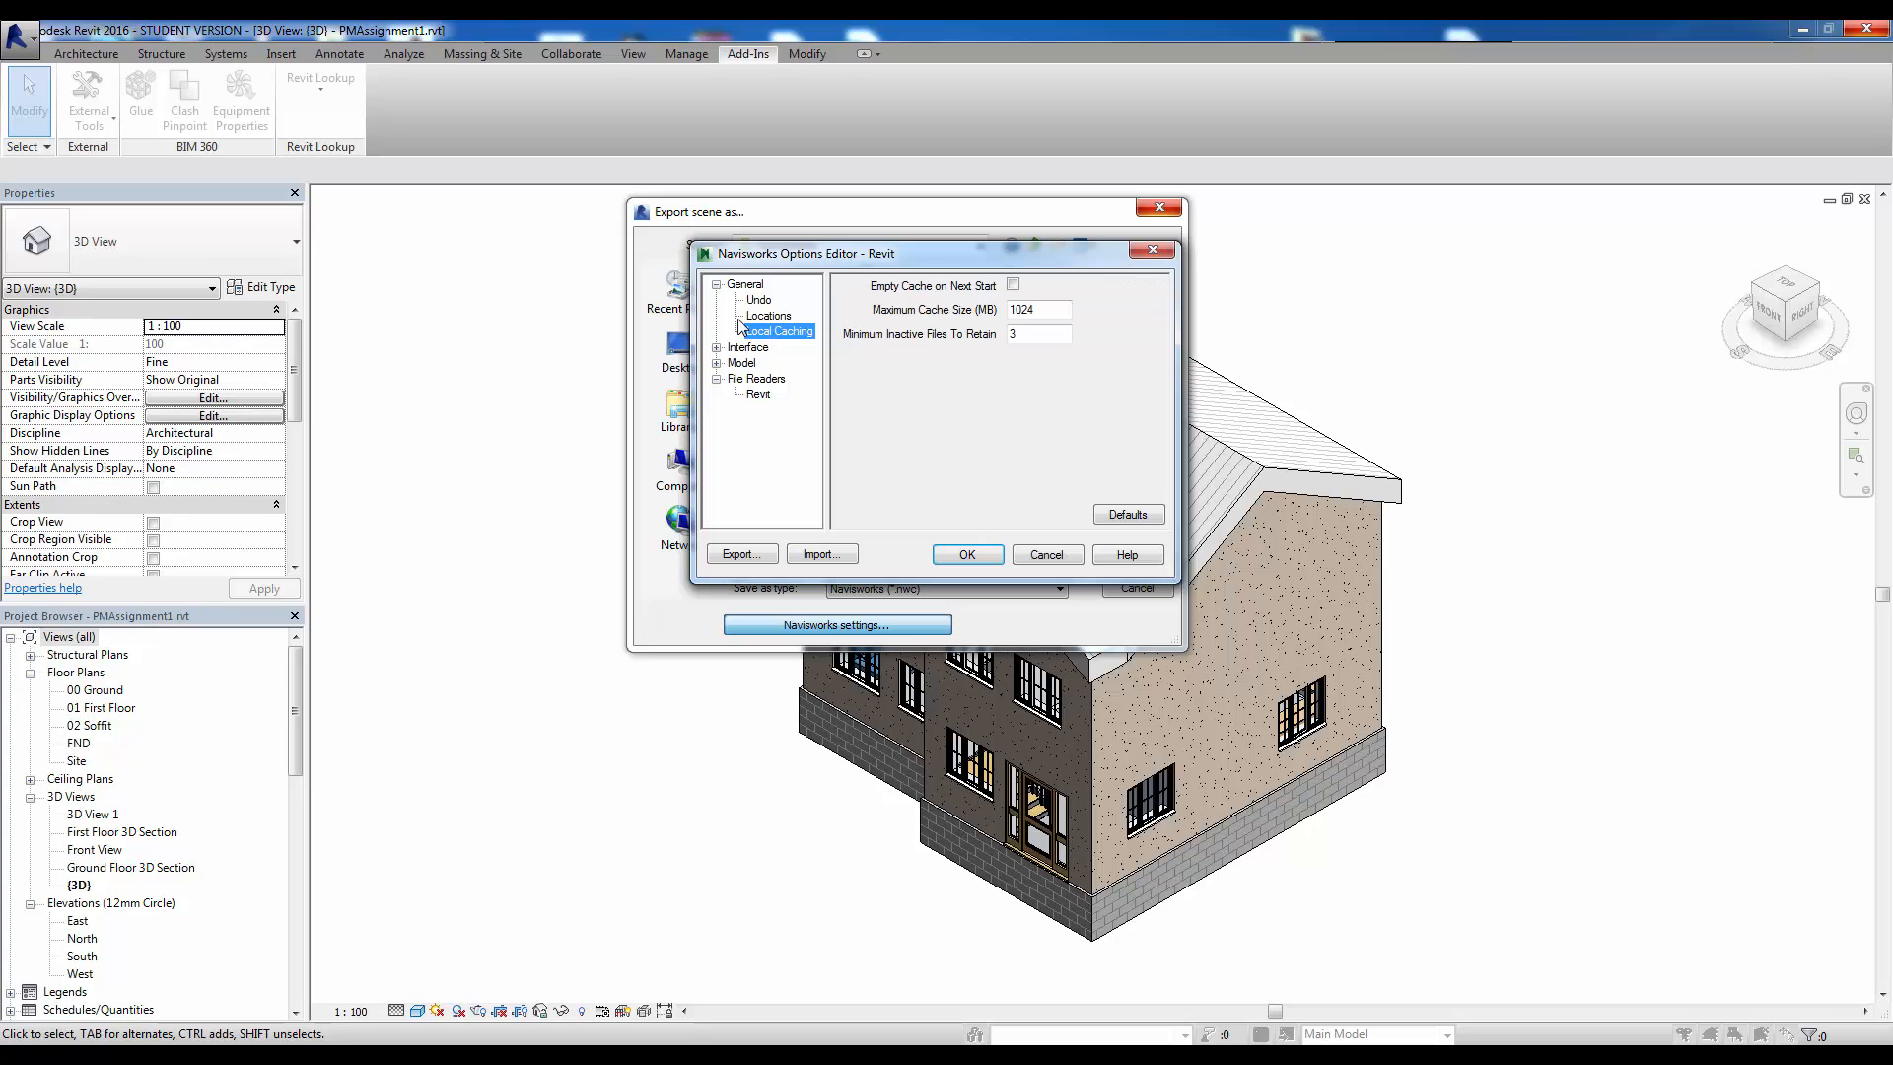
{"action": "left_click", "coordinate": [745, 288]}
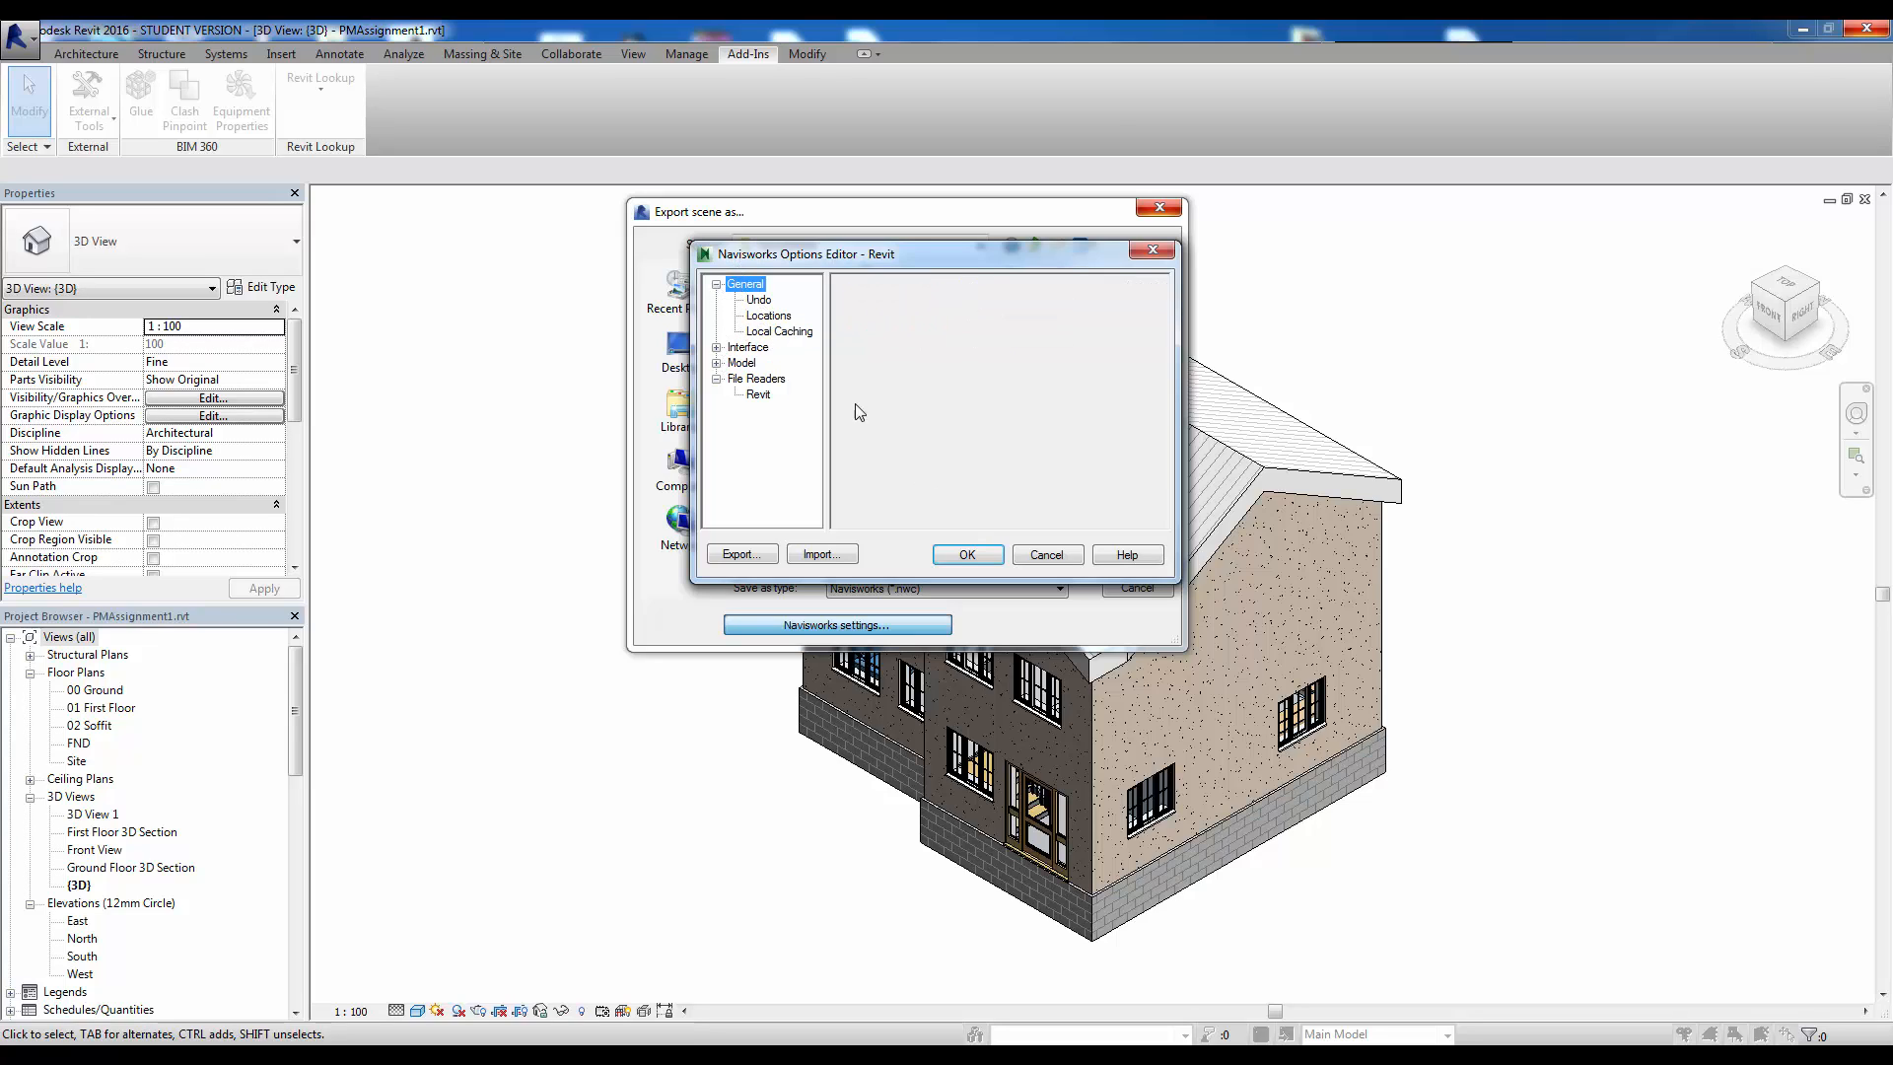
{"action": "left_click", "coordinate": [1041, 553]}
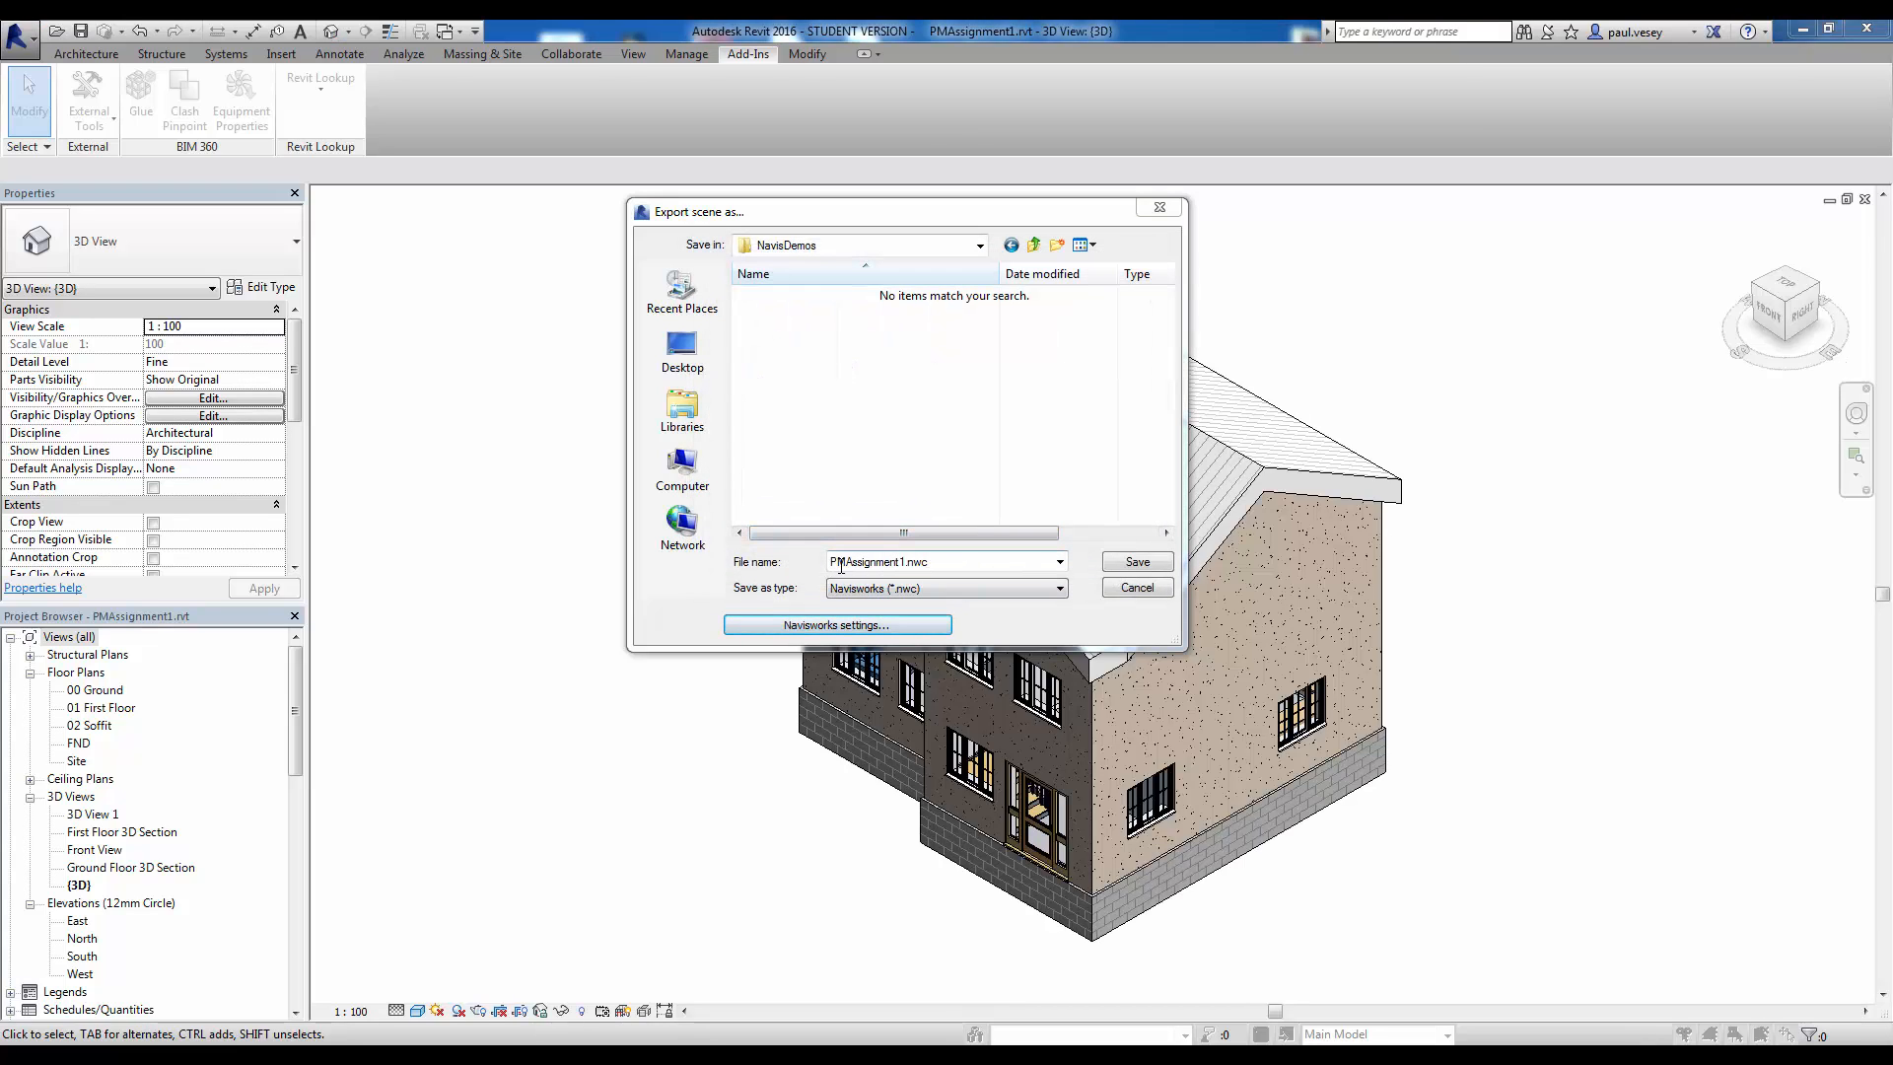
{"action": "left_click", "coordinate": [1137, 562]}
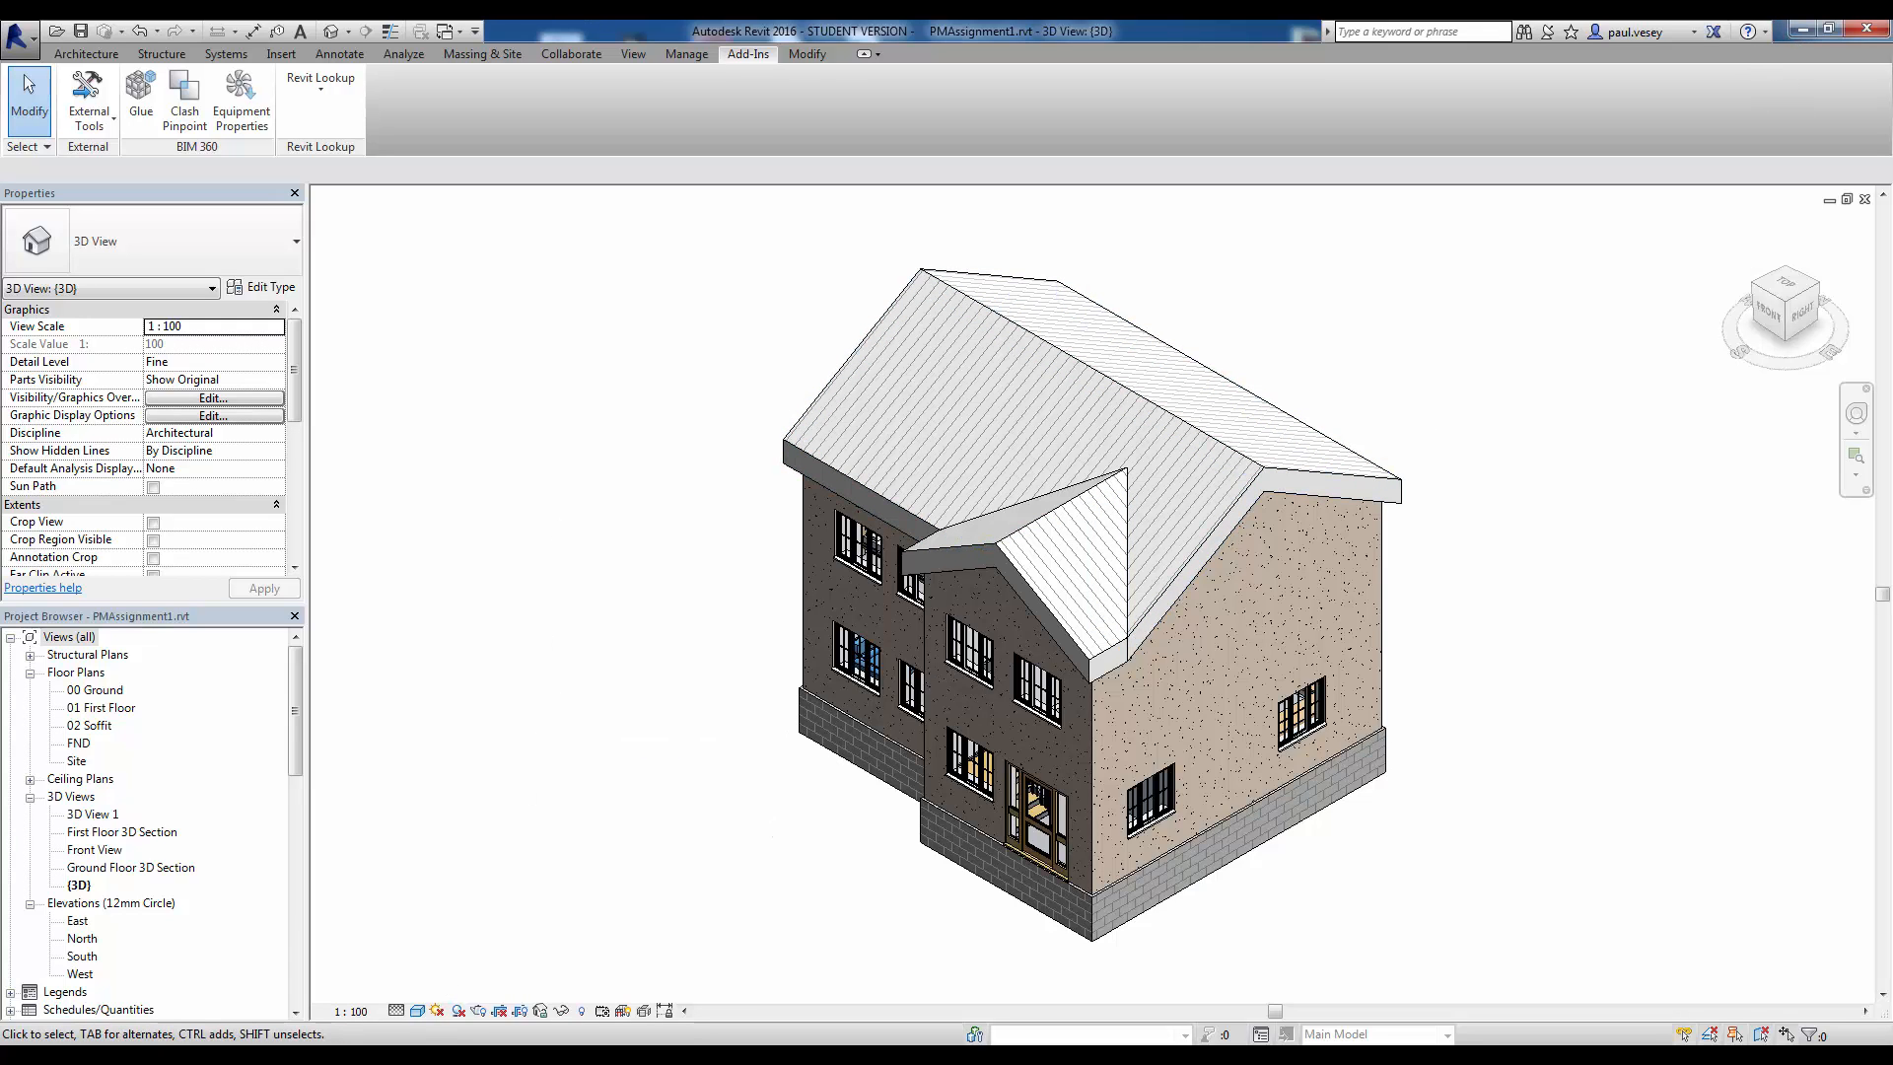
Step: Switch to Navisworks Manage 2016 and browse for a file to open in the NavisDemos folder on BDisk (G:)
{"action": "mouse_move", "coordinate": [331, 1055]}
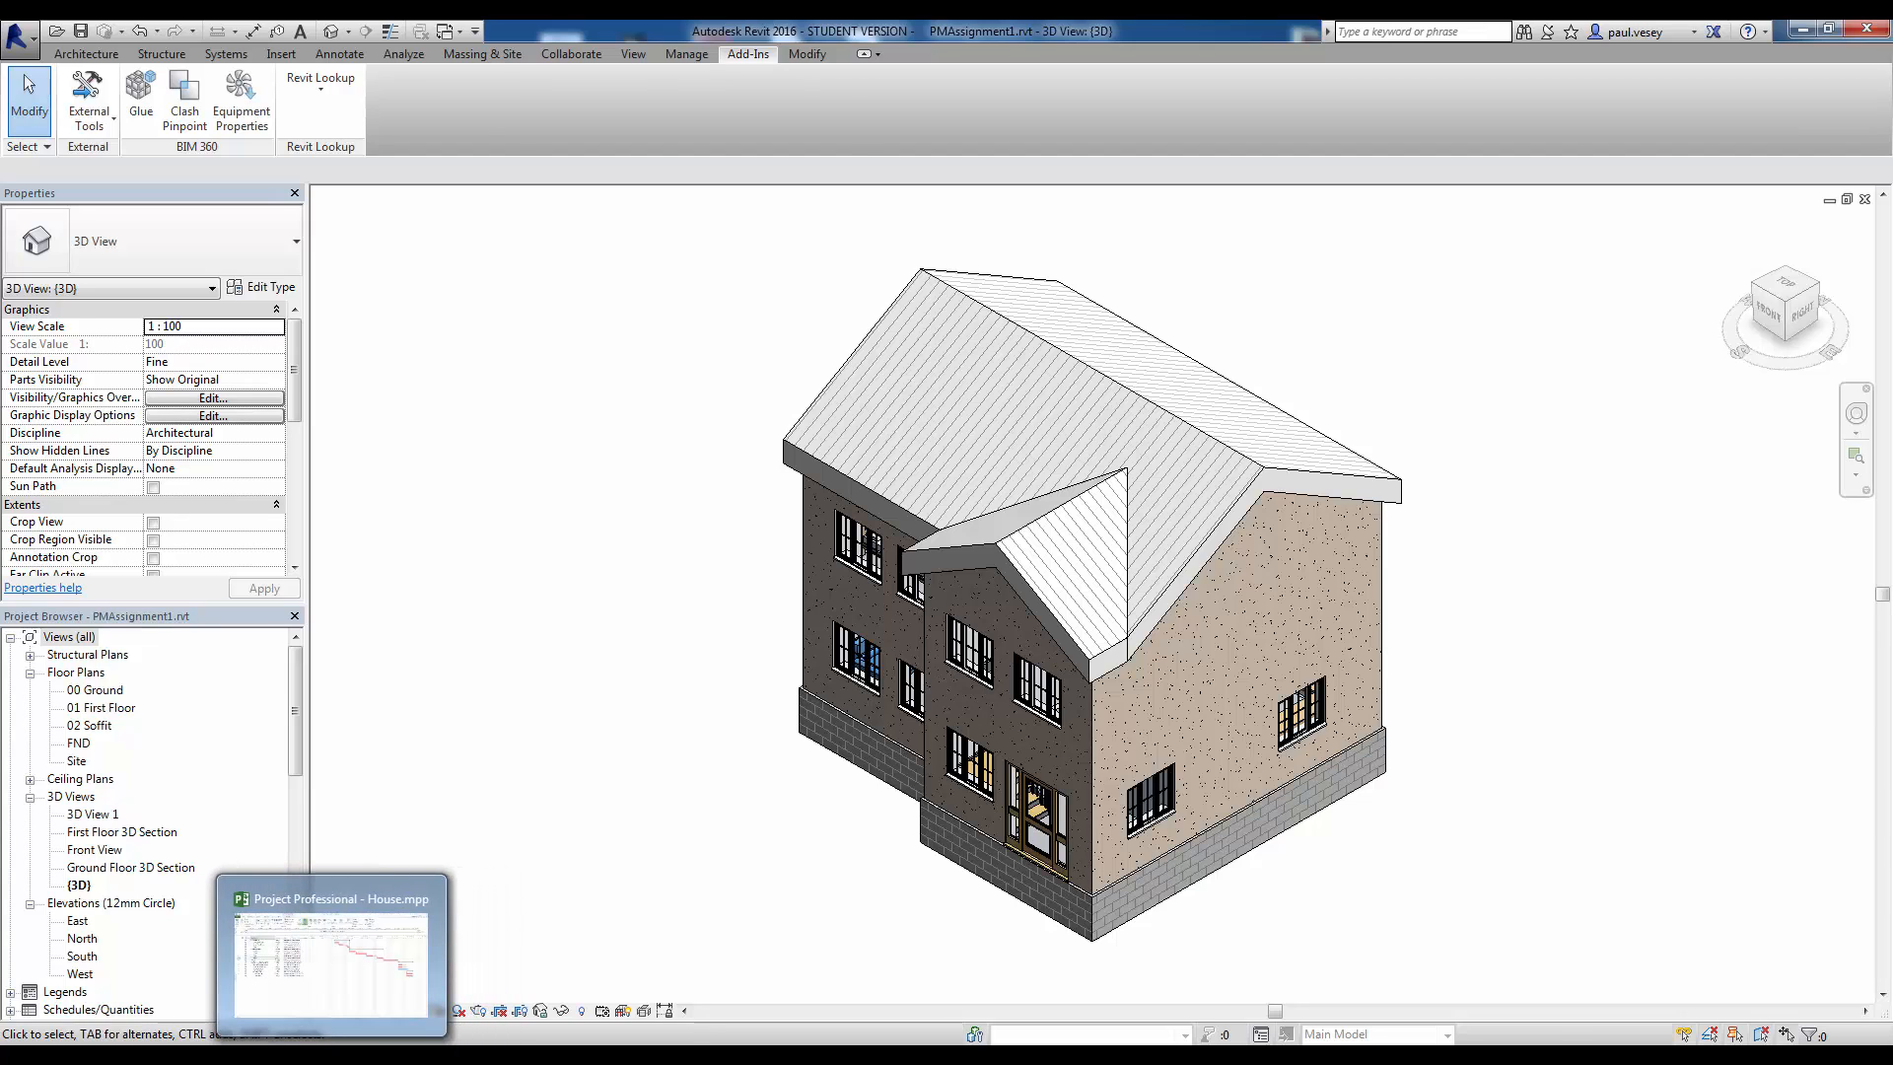
{"action": "left_click", "coordinate": [430, 938]}
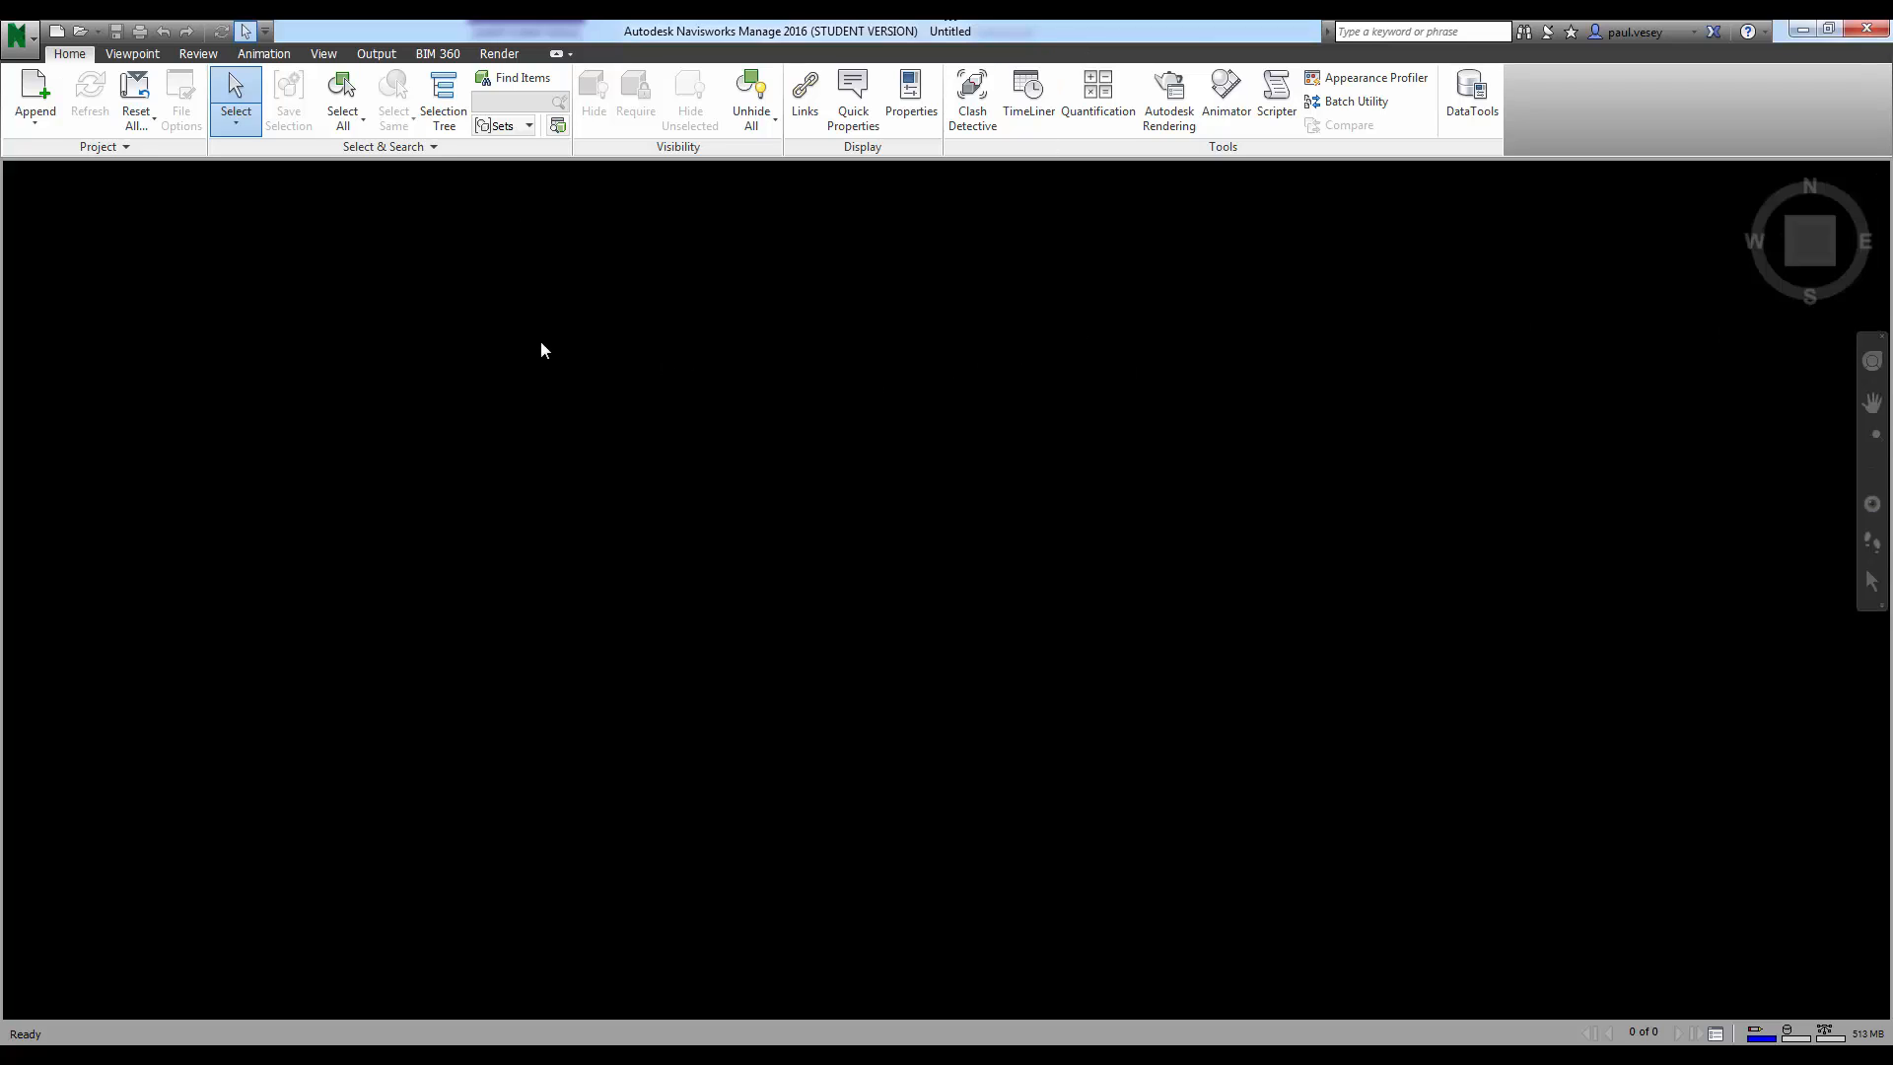
{"action": "left_click", "coordinate": [21, 37]}
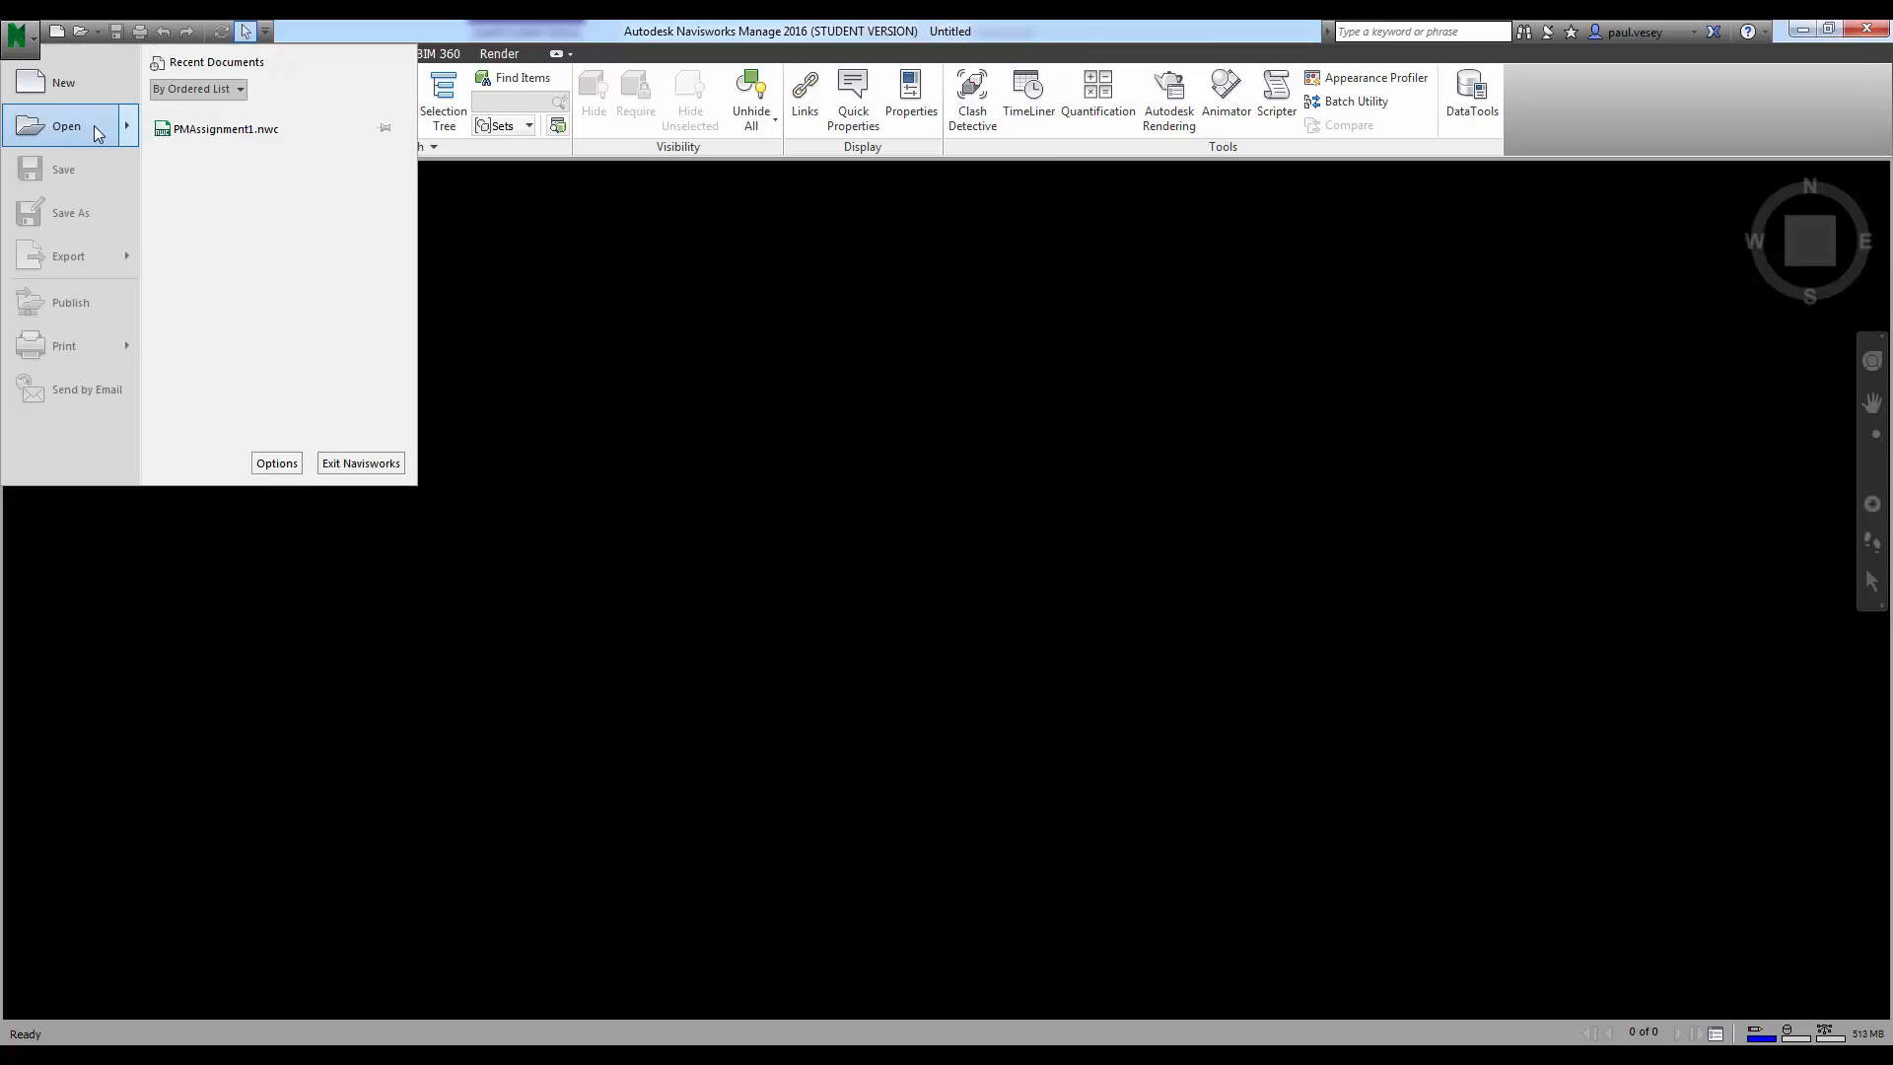
{"action": "left_click", "coordinate": [95, 127]}
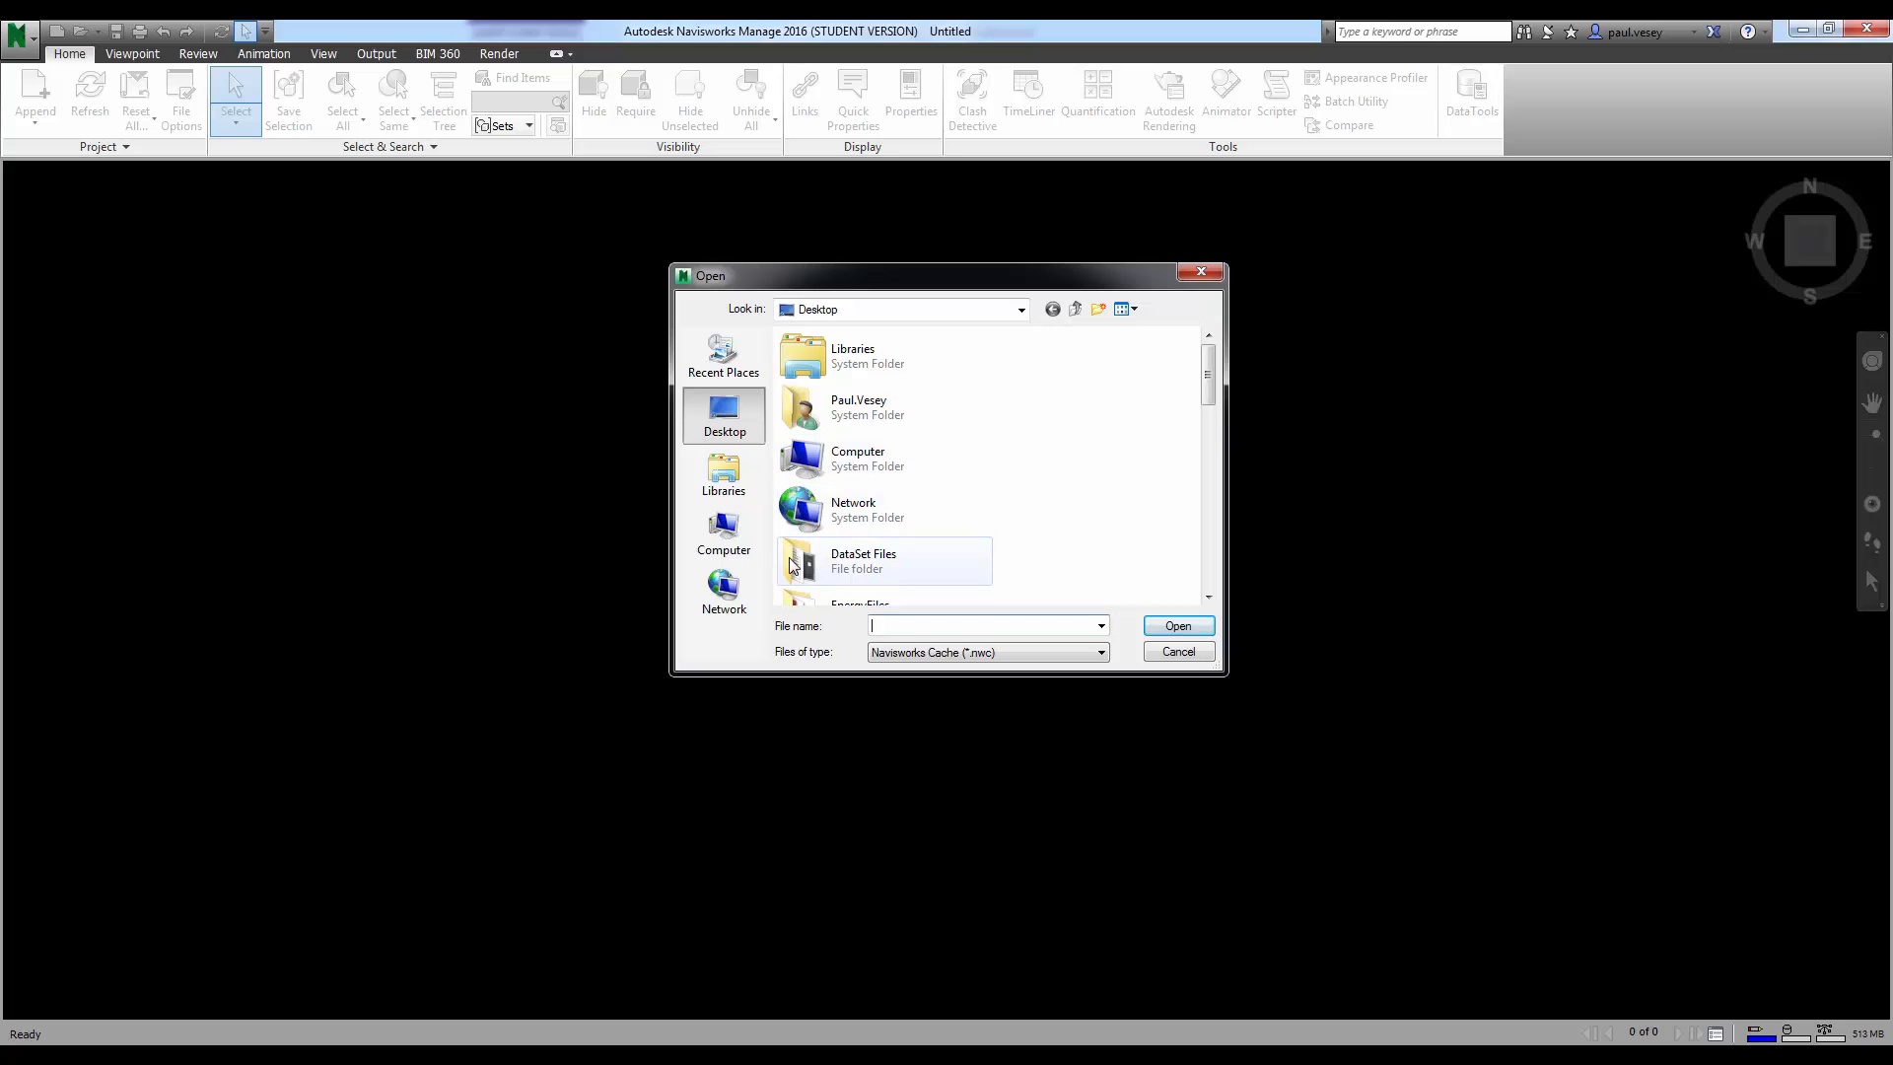
{"action": "left_click_drag", "start_coordinate": [1208, 377], "coordinate": [1209, 518]}
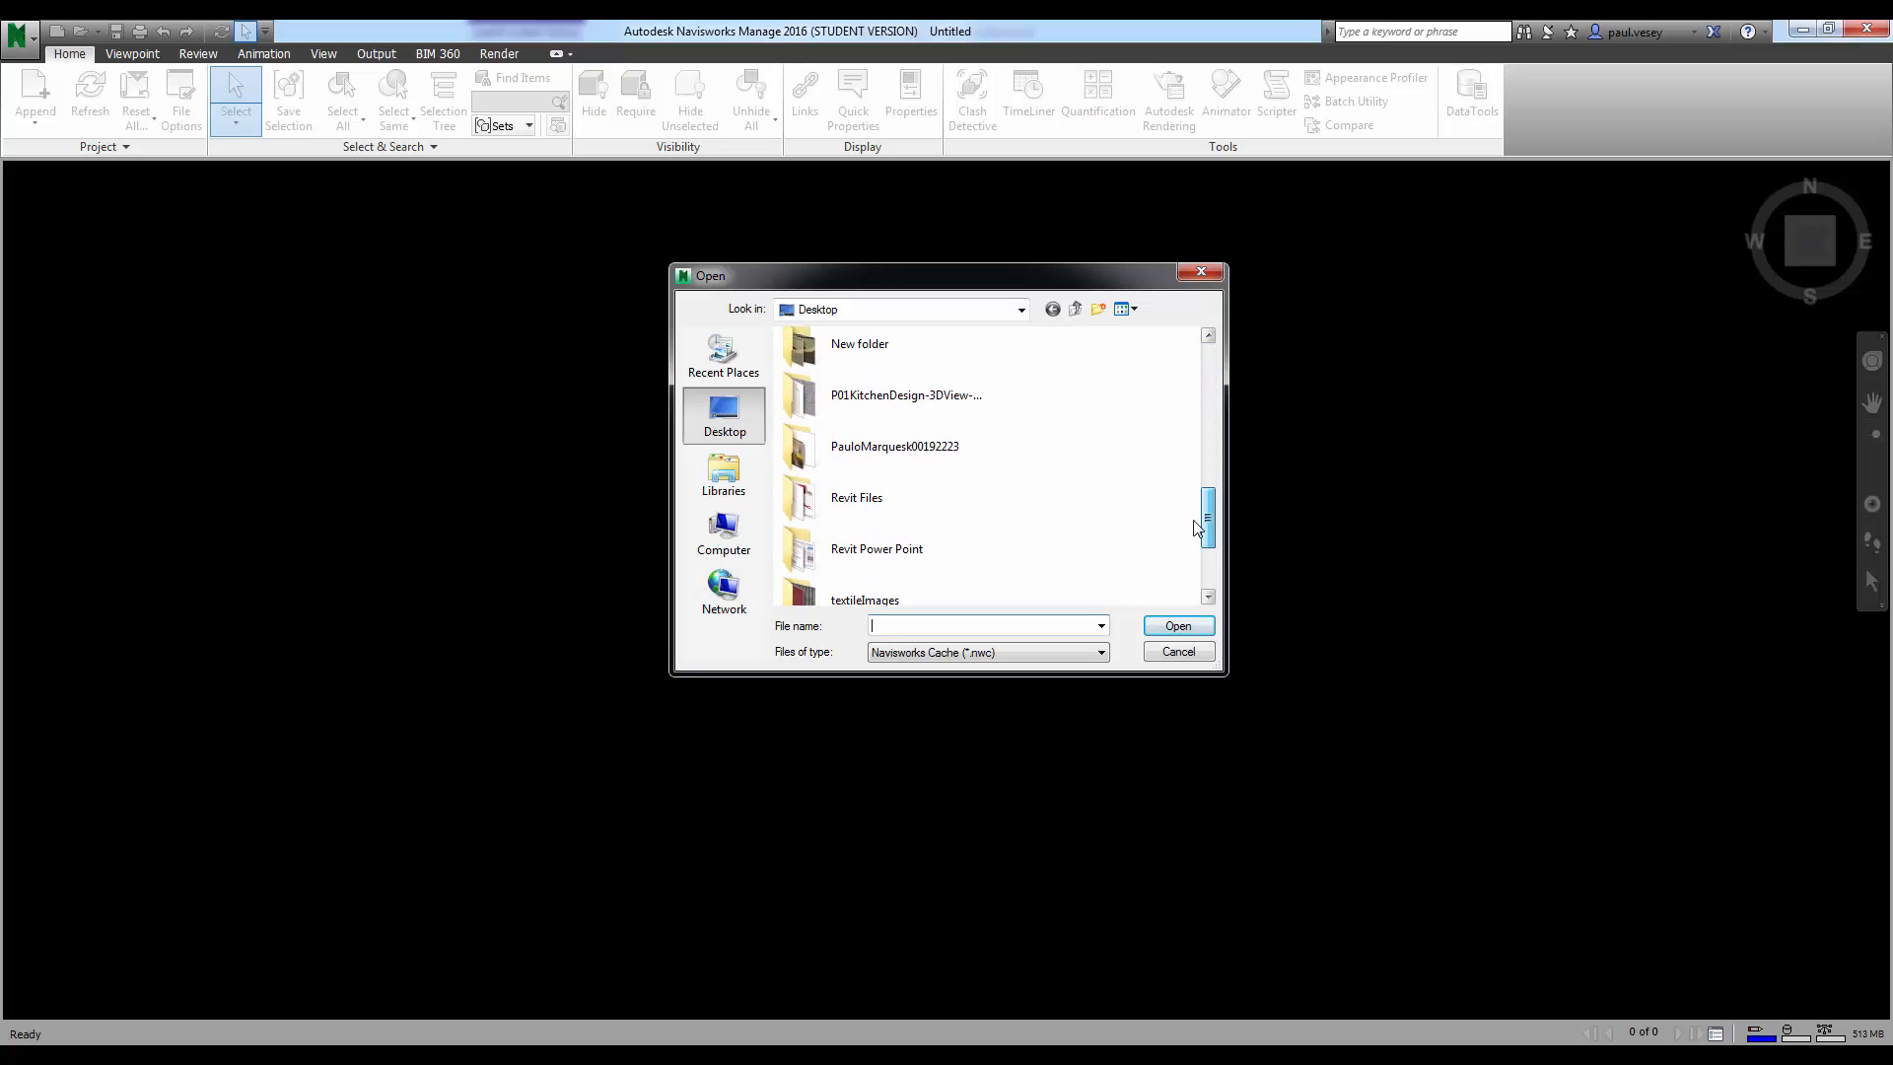
{"action": "left_click", "coordinate": [735, 527]}
{"action": "double_click", "coordinate": [833, 480]}
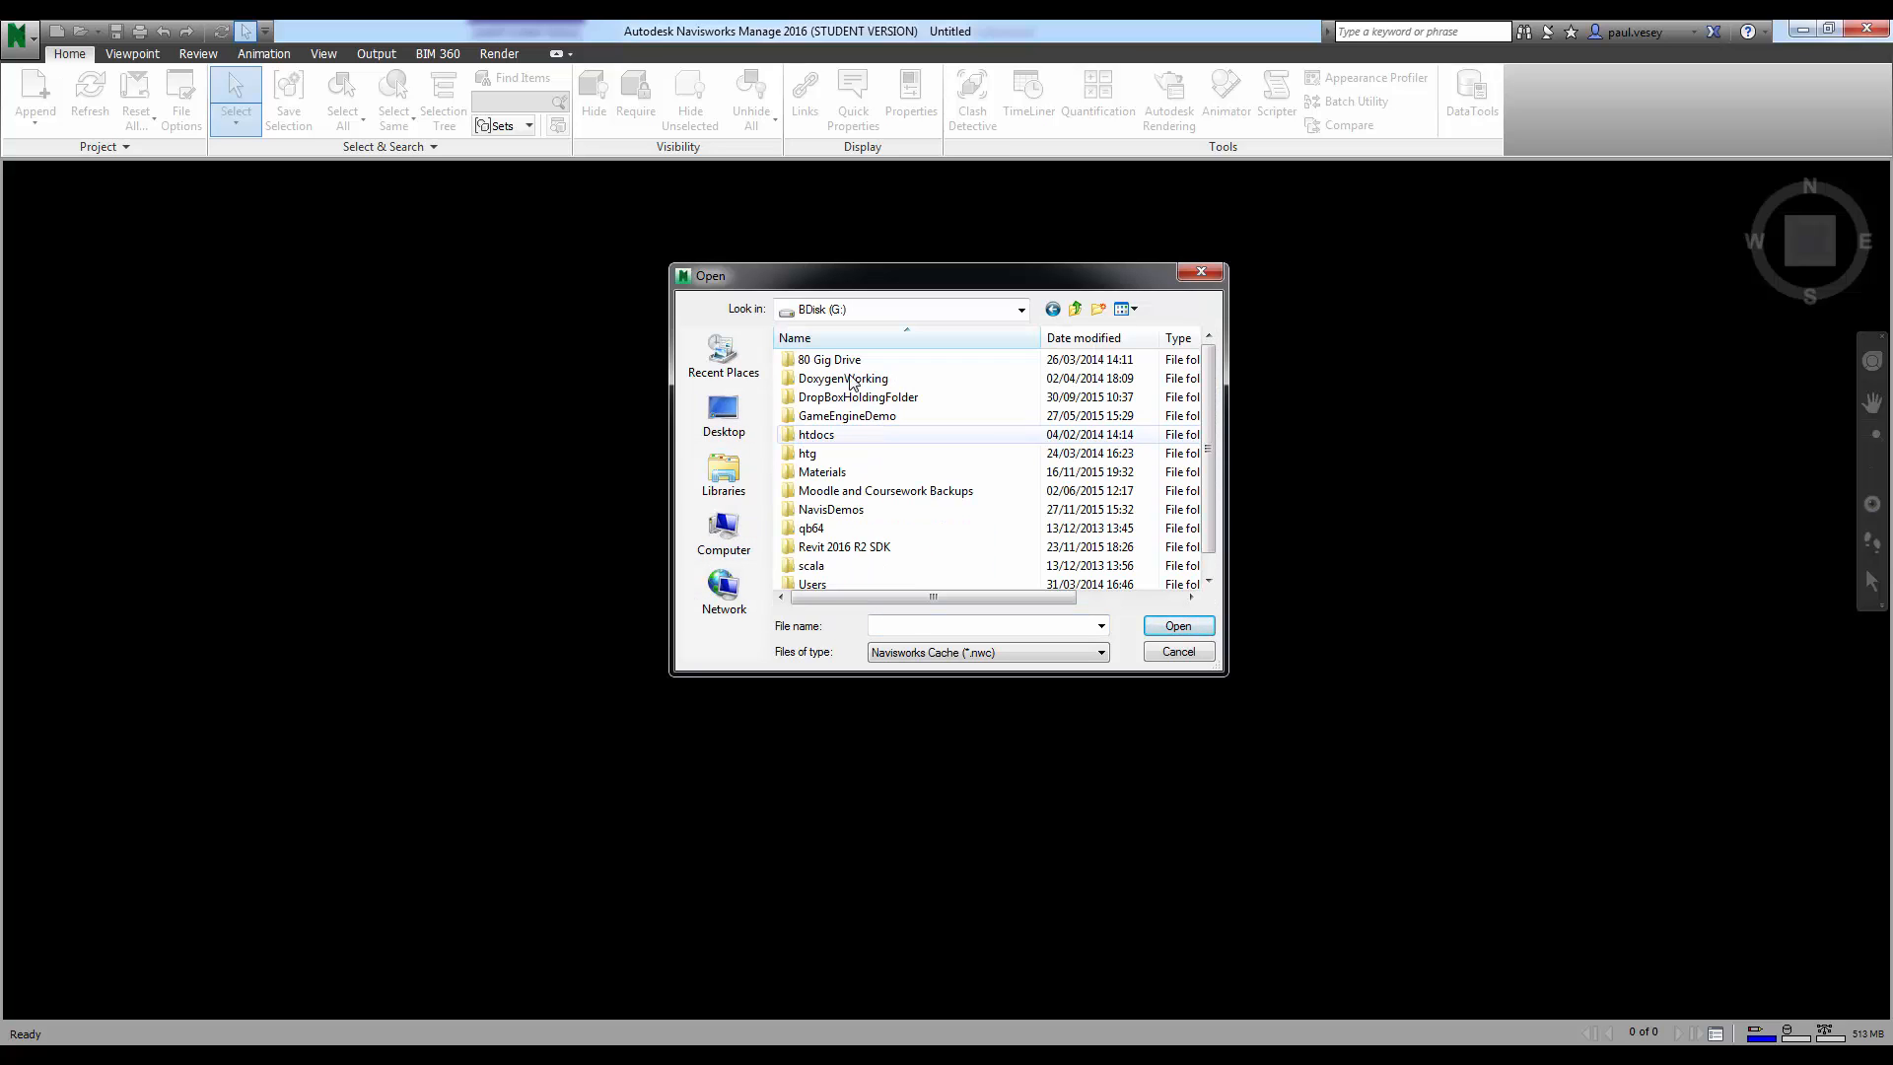
{"action": "double_click", "coordinate": [831, 509]}
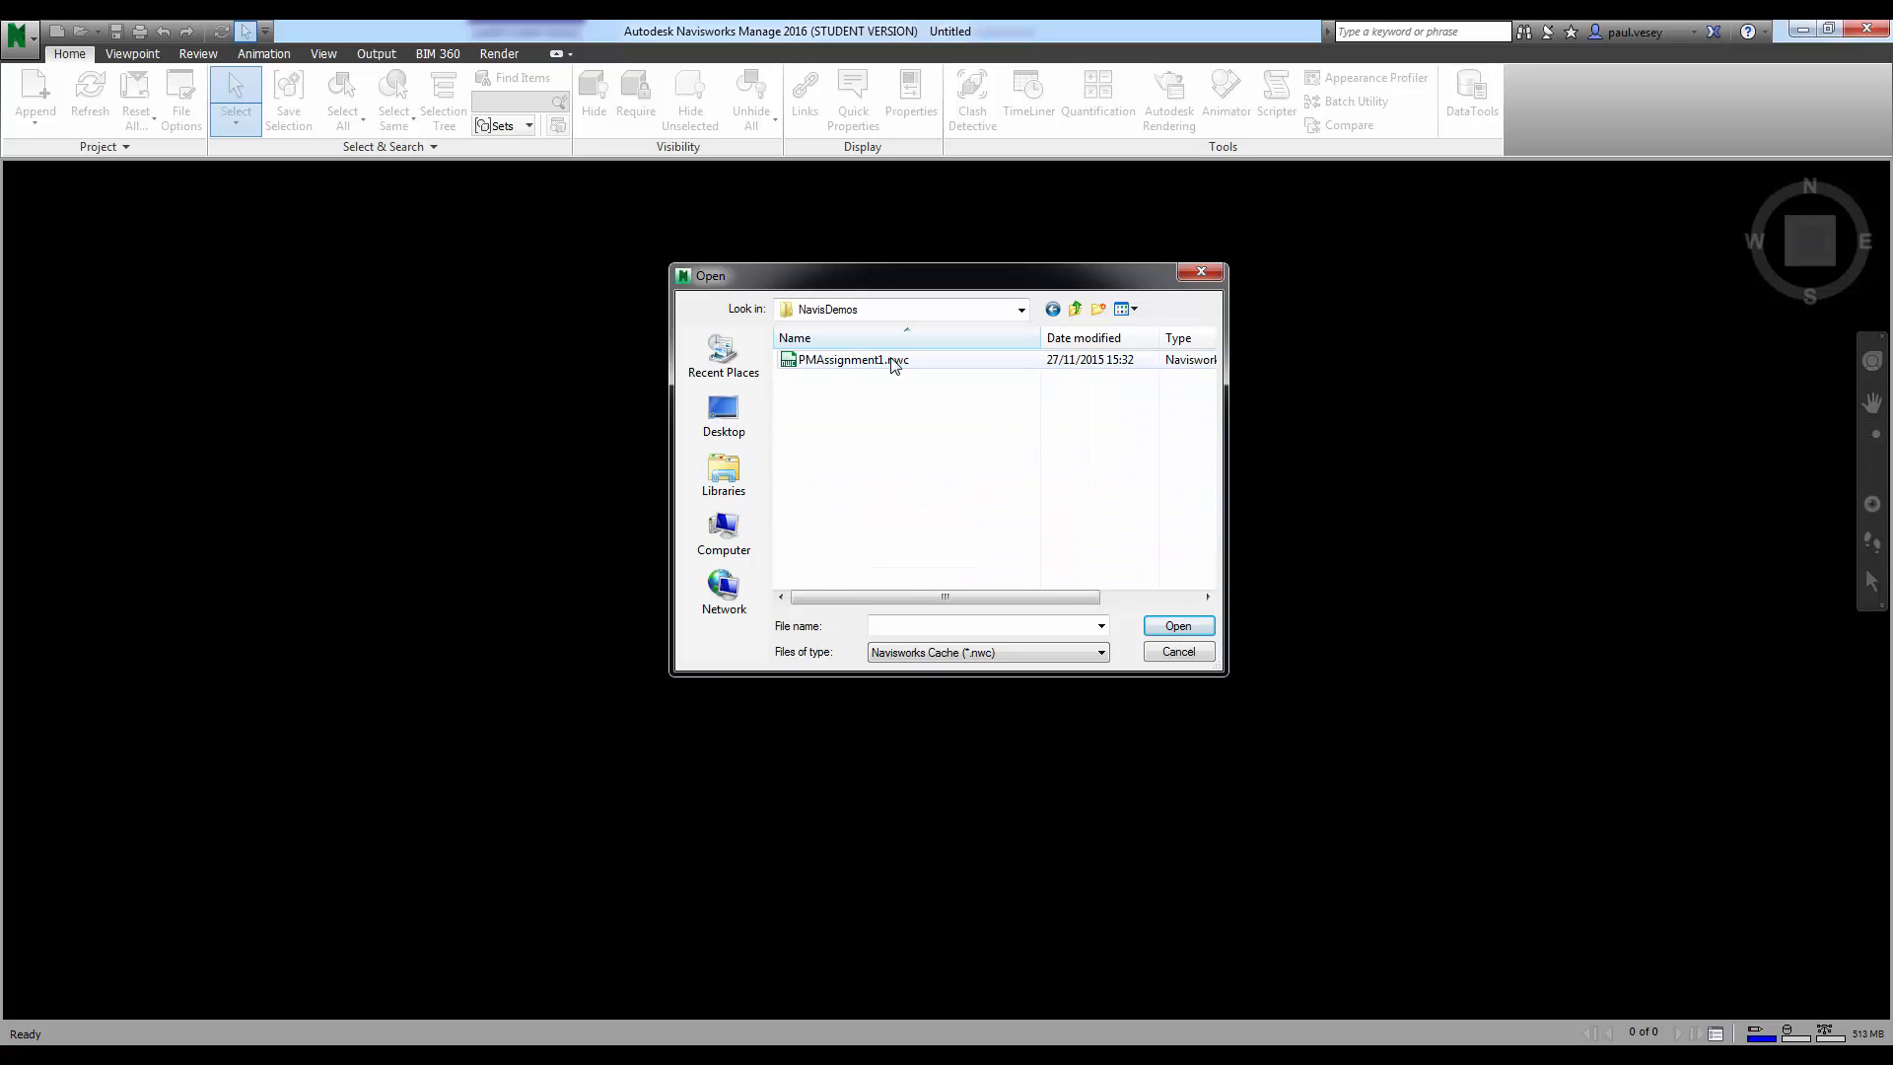
Step: Check the supported file types, keep Navisworks Cache (*.nwc), and open PMAssignment1.nwc
{"action": "left_click", "coordinate": [872, 363]}
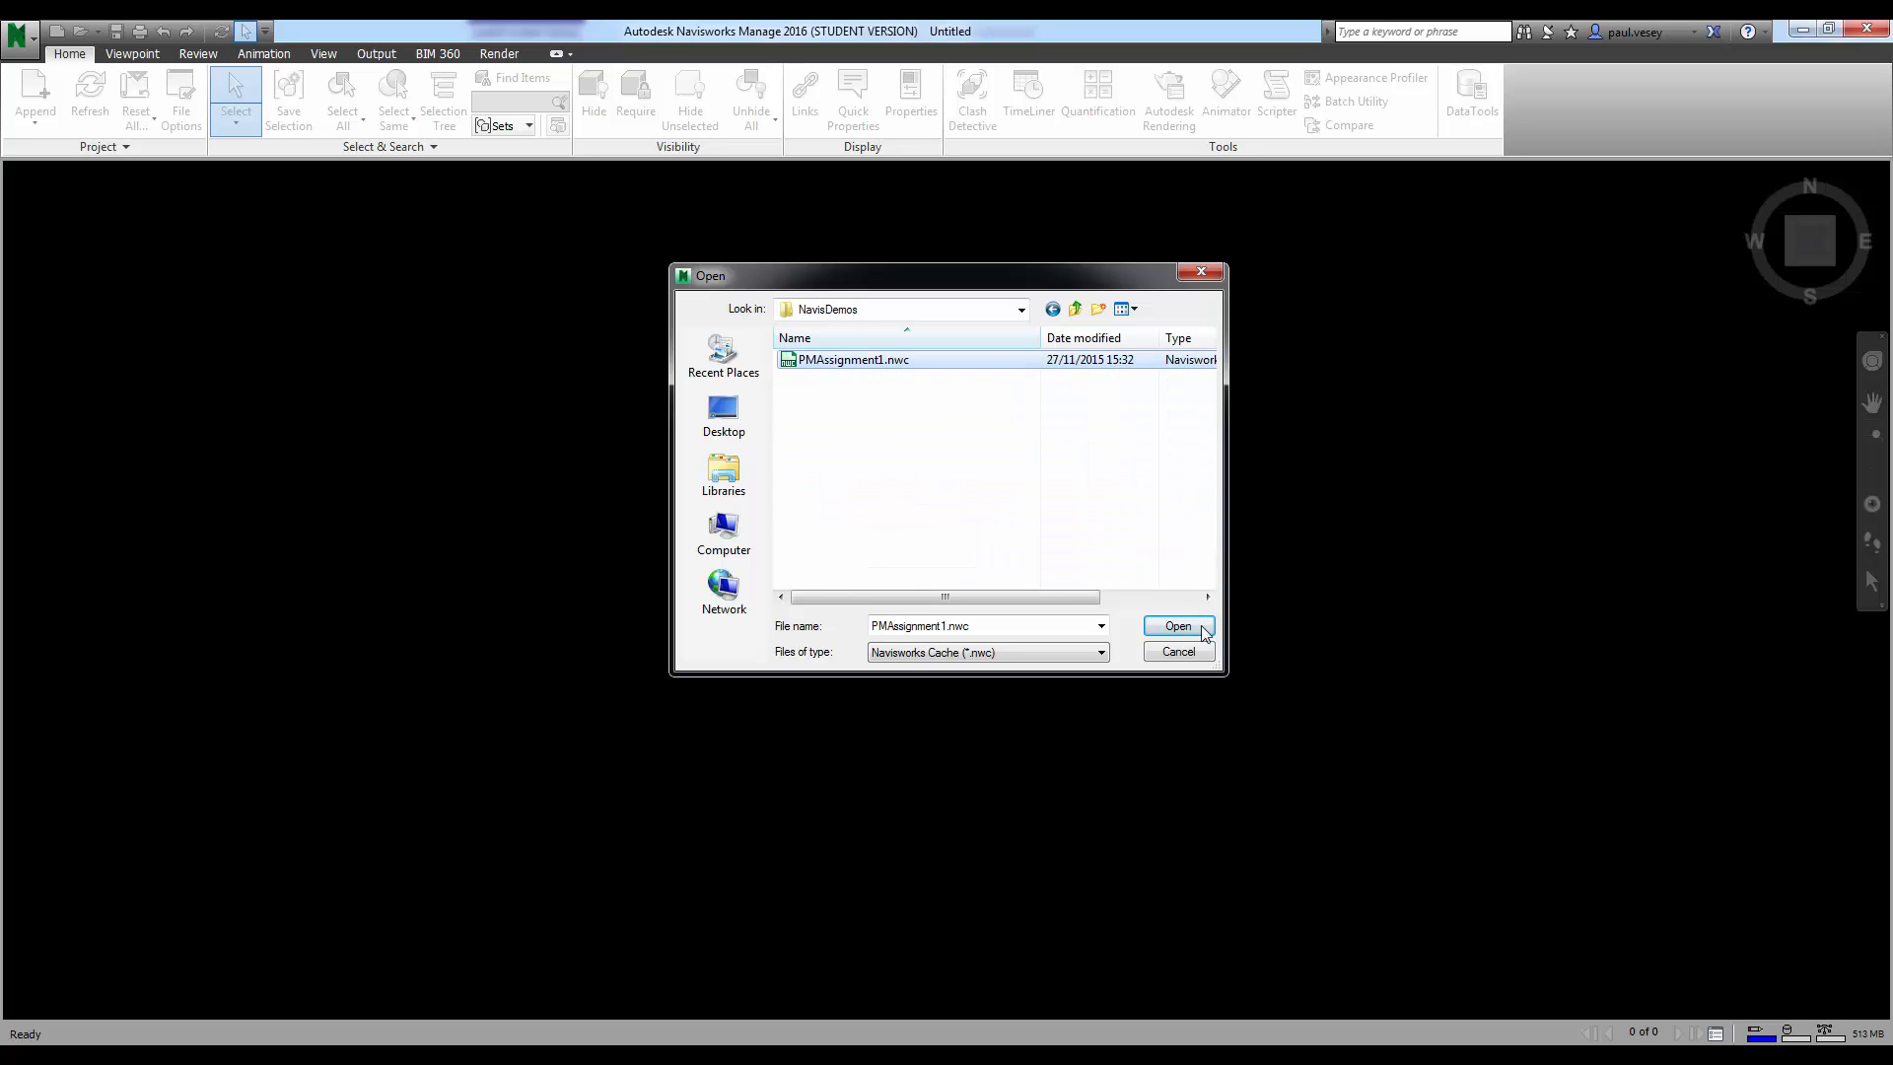
{"action": "left_click", "coordinate": [991, 653]}
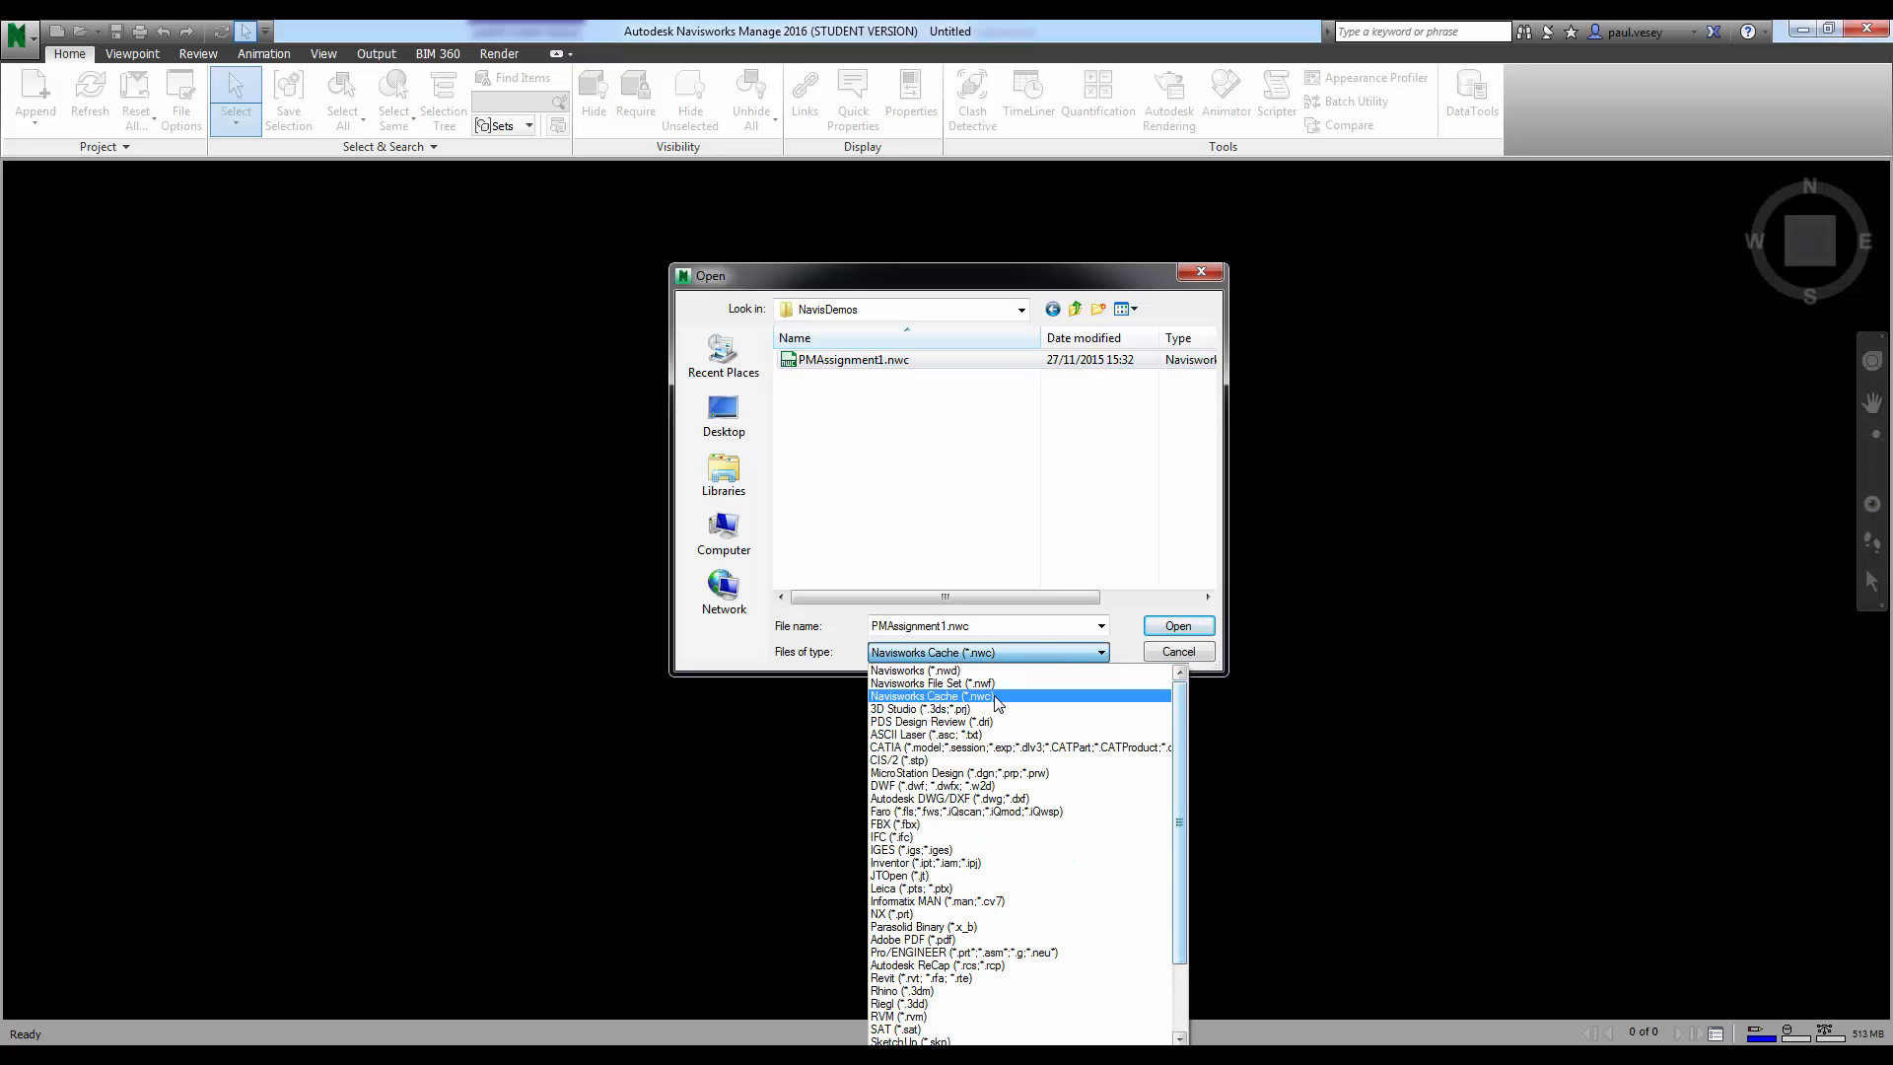
{"action": "left_click", "coordinate": [1134, 629]}
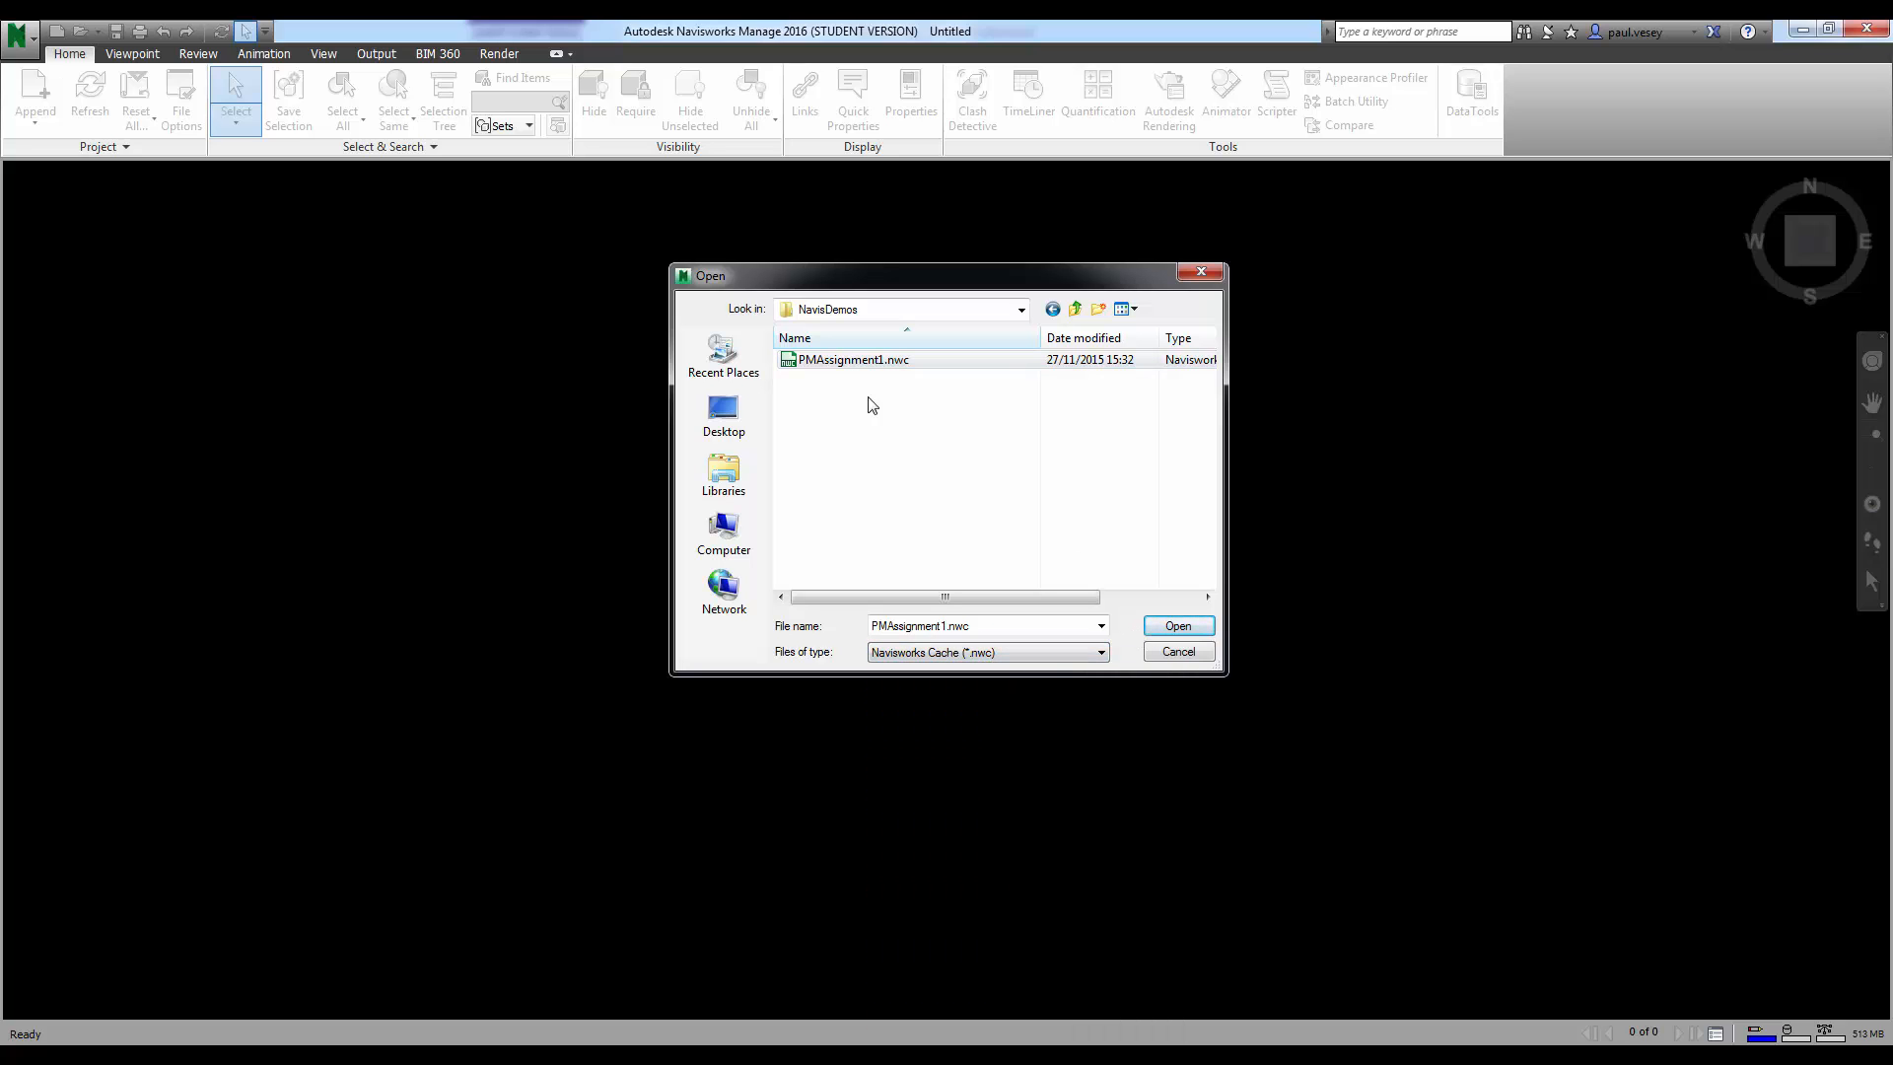
{"action": "left_click", "coordinate": [837, 363]}
{"action": "left_click", "coordinate": [1151, 621]}
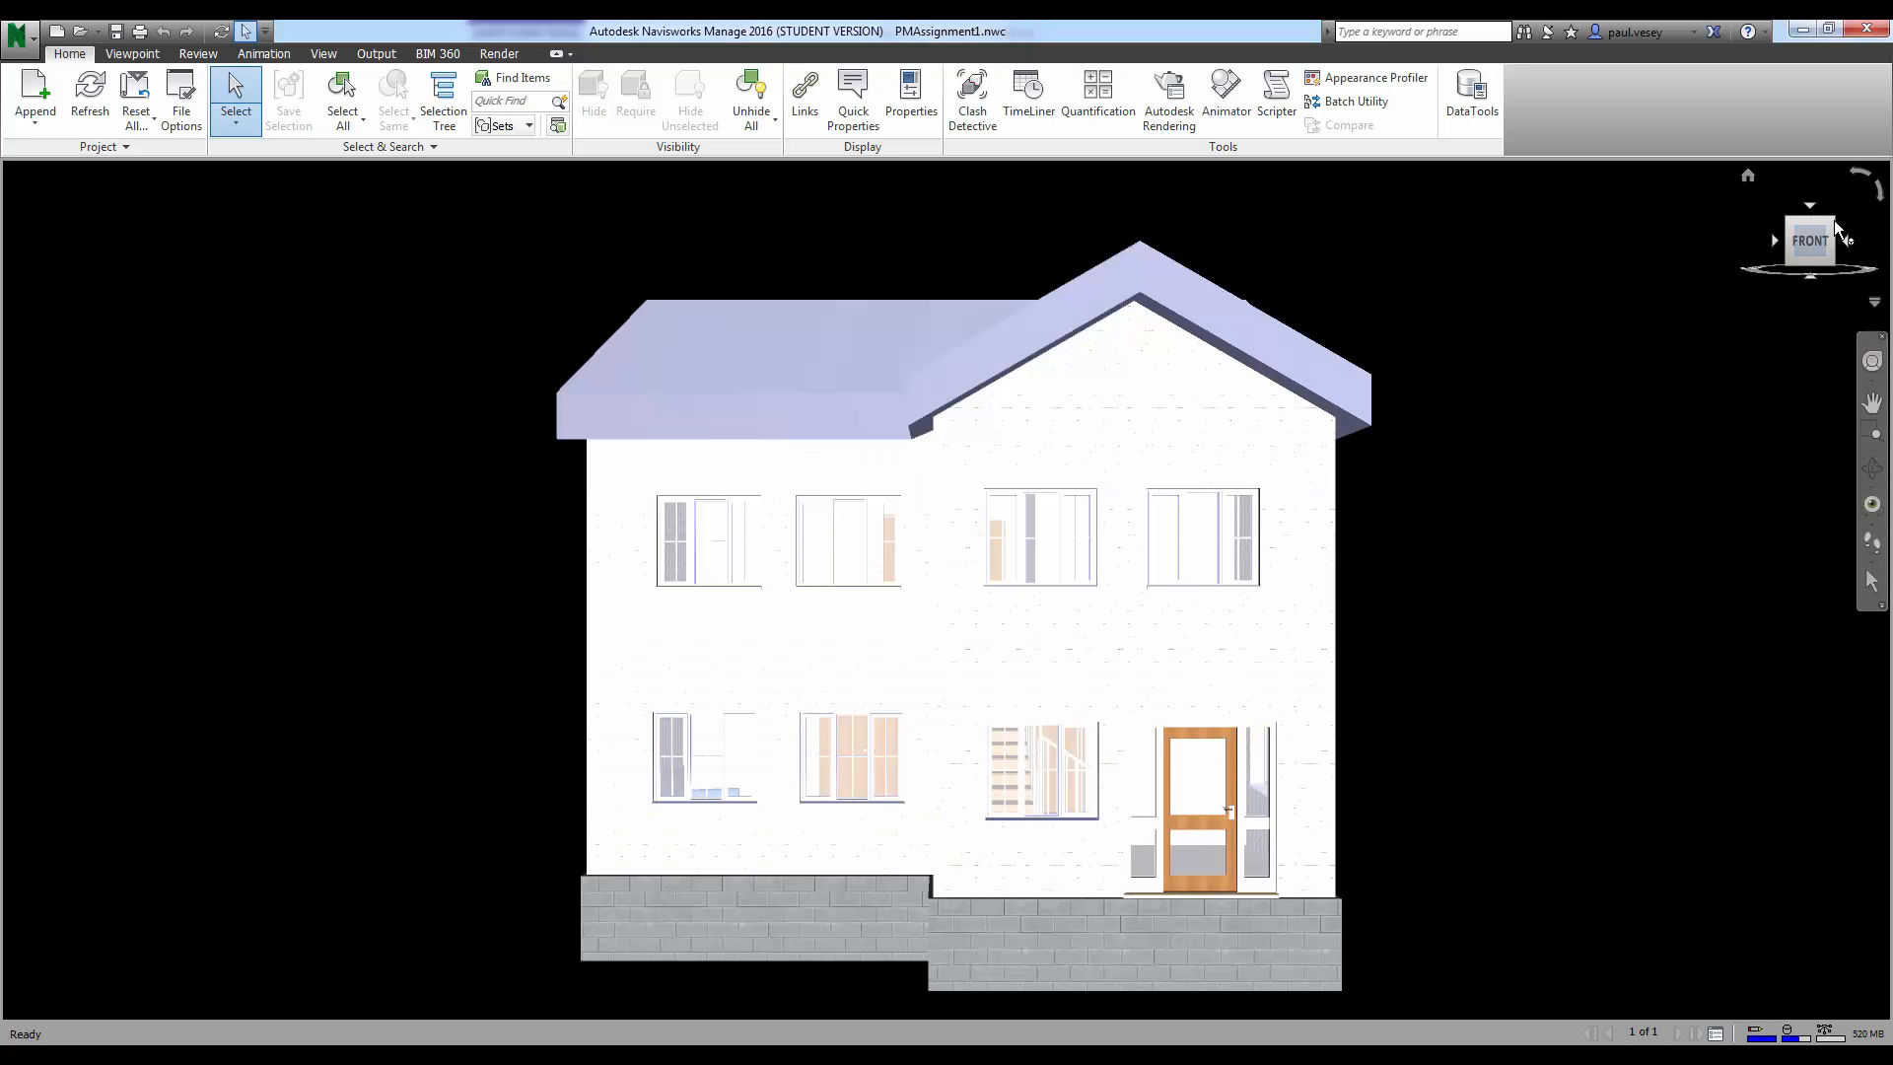
Step: Examine the opened house model from the front-right corner and from above, nearer and farther away
{"action": "left_click_drag", "start_coordinate": [1824, 233], "coordinate": [1681, 276]}
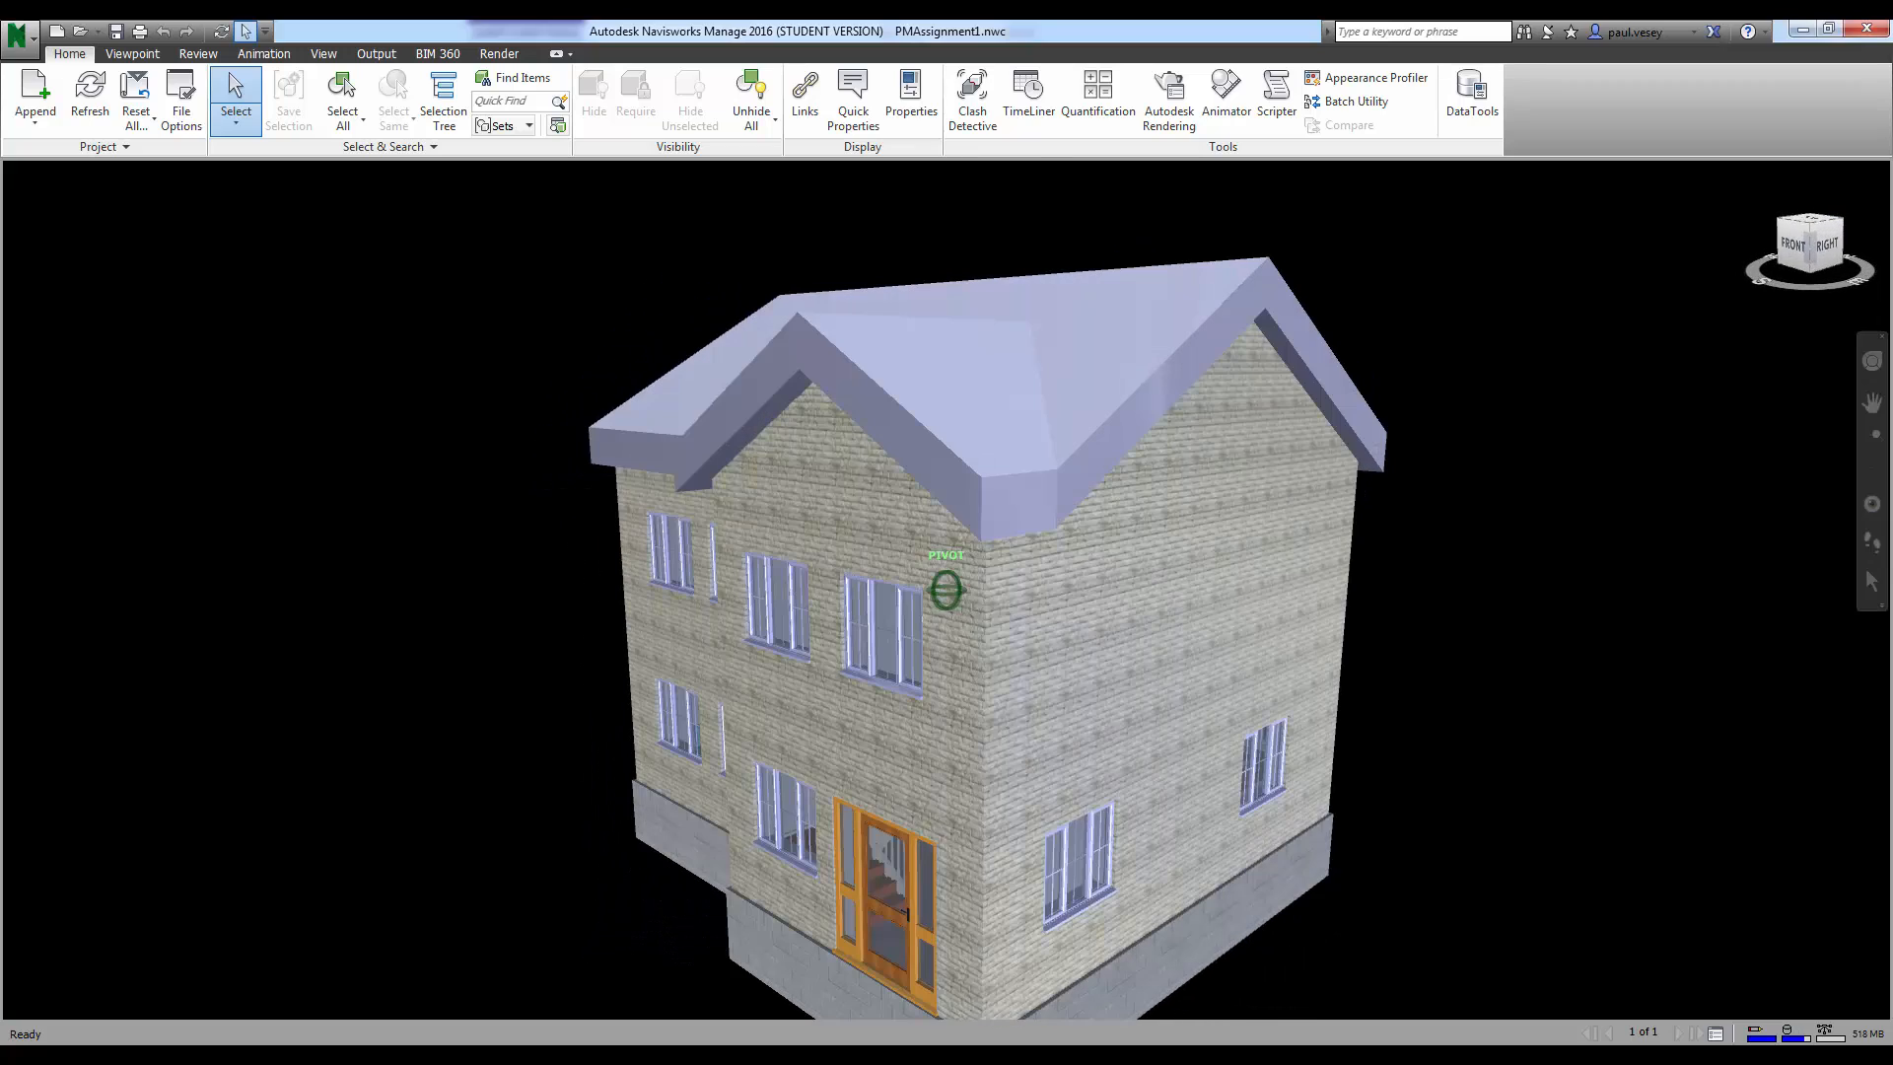
{"action": "middle_click_drag", "start_coordinate": [1204, 636], "coordinate": [1262, 512]}
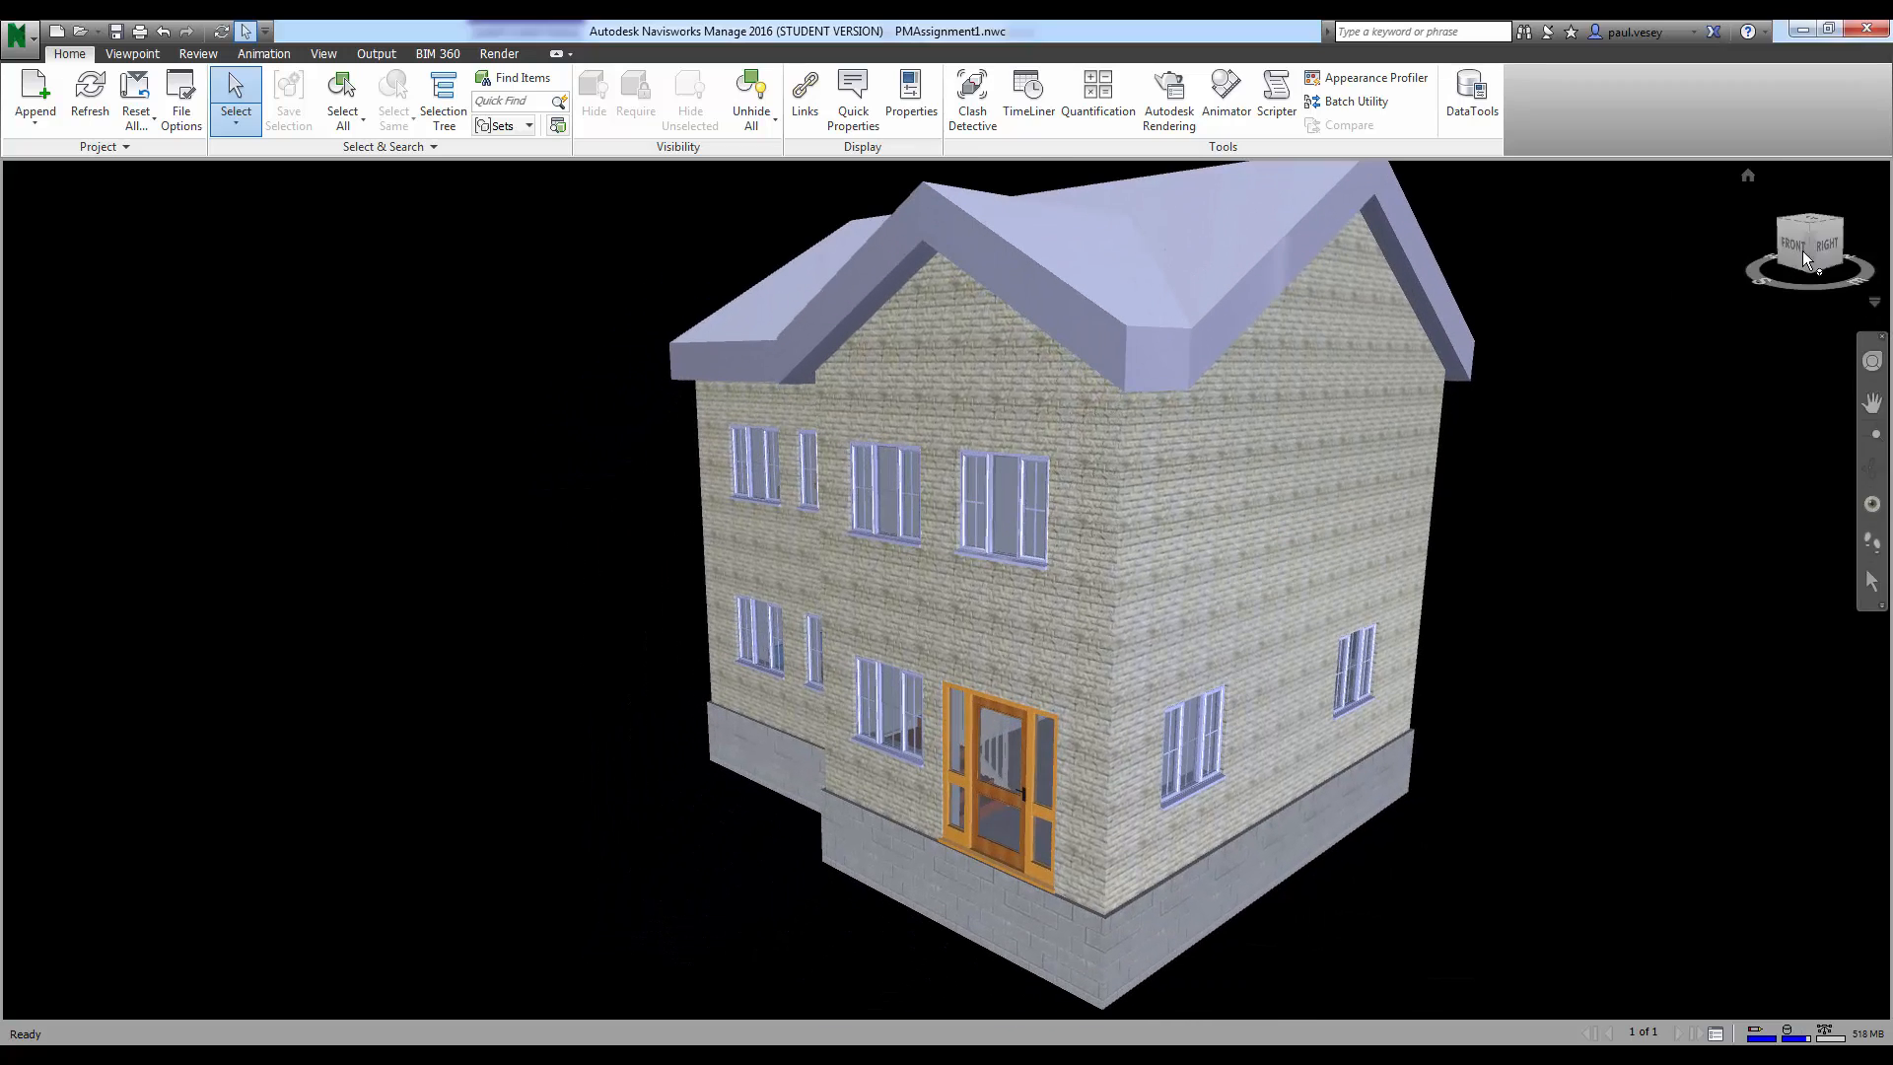
{"action": "mouse_move", "coordinate": [1825, 245]}
{"action": "left_mouse_down"}
{"action": "mouse_move", "coordinate": [1809, 264]}
{"action": "mouse_move", "coordinate": [1061, 252]}
{"action": "mouse_move", "coordinate": [875, 286]}
{"action": "mouse_move", "coordinate": [1210, 362]}
{"action": "mouse_move", "coordinate": [1443, 360]}
{"action": "mouse_move", "coordinate": [1725, 340]}
{"action": "mouse_move", "coordinate": [1755, 254]}
{"action": "mouse_move", "coordinate": [1808, 248]}
{"action": "left_mouse_up"}
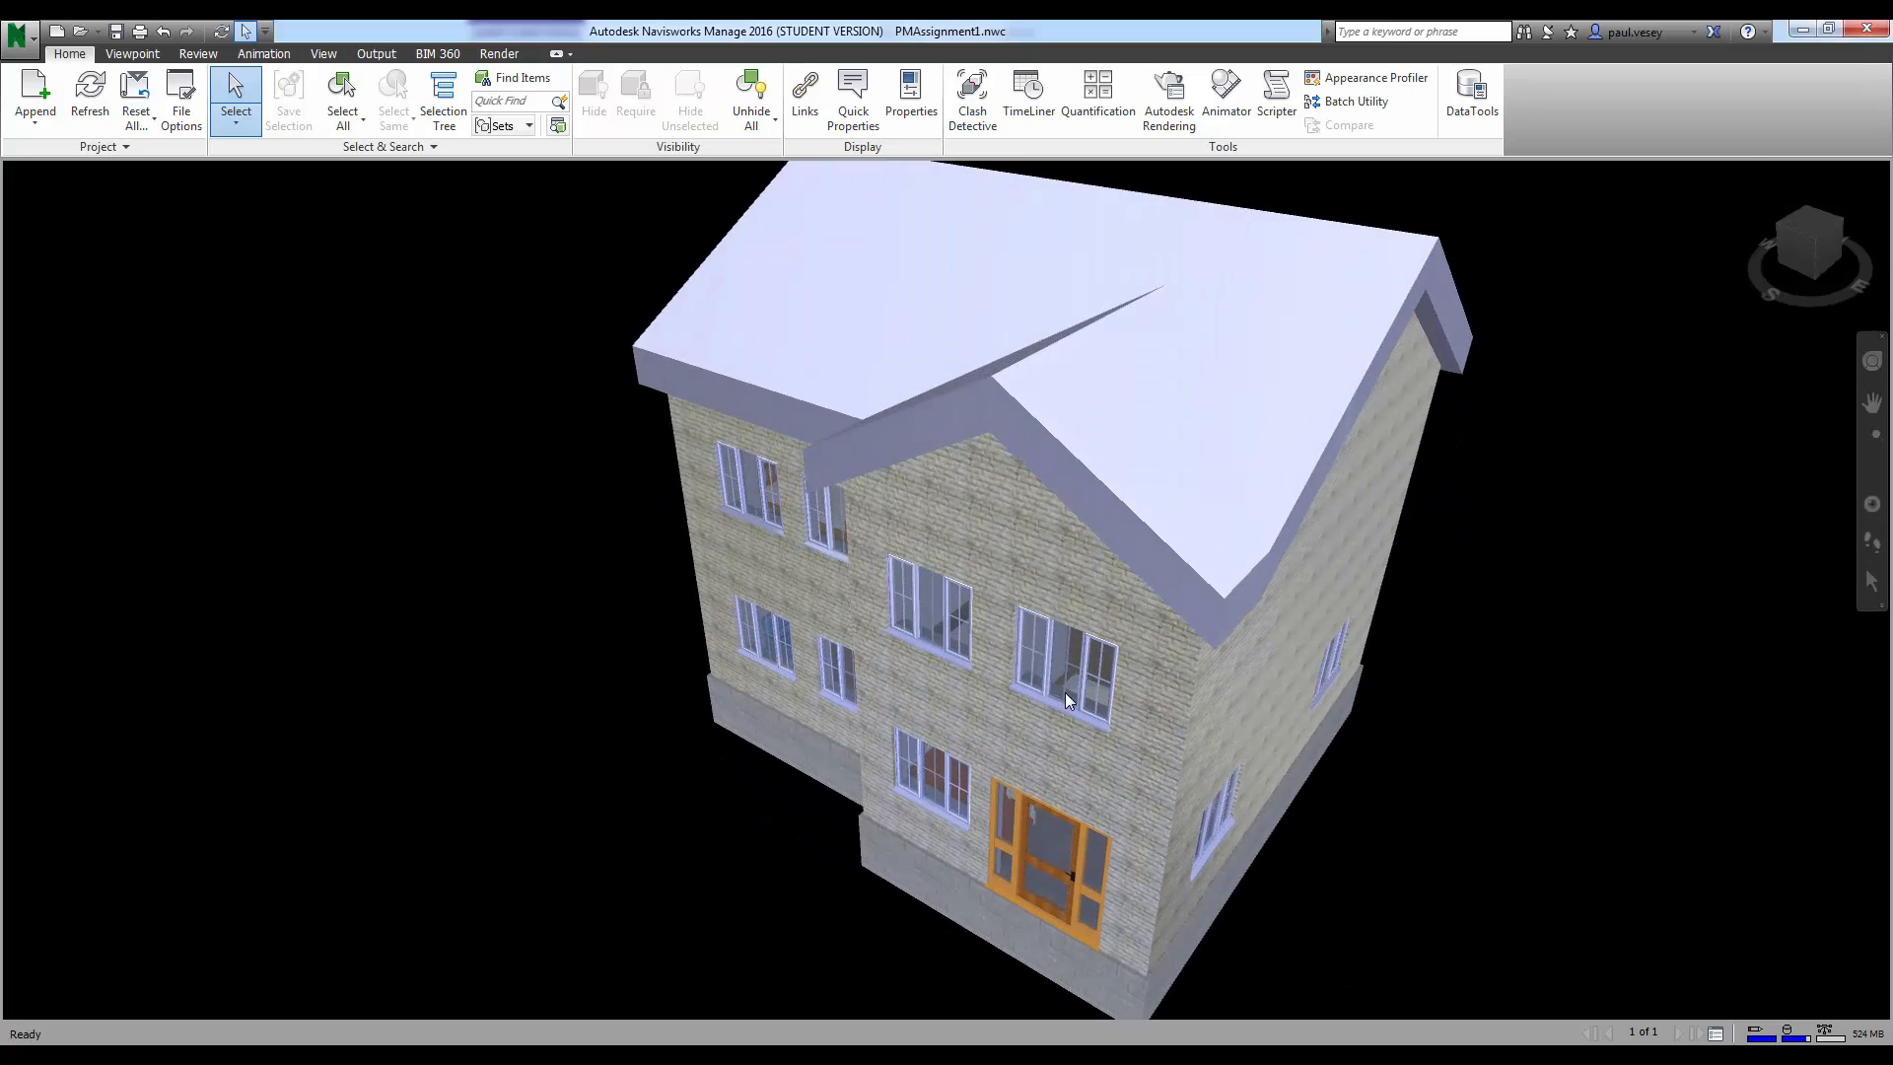
{"action": "scroll", "coordinate": [1036, 649], "scroll_direction": "down", "scroll_amount": 2}
{"action": "scroll", "coordinate": [1030, 645], "scroll_direction": "up", "scroll_amount": 3}
{"action": "scroll", "coordinate": [1036, 650], "scroll_direction": "down", "scroll_amount": 4}
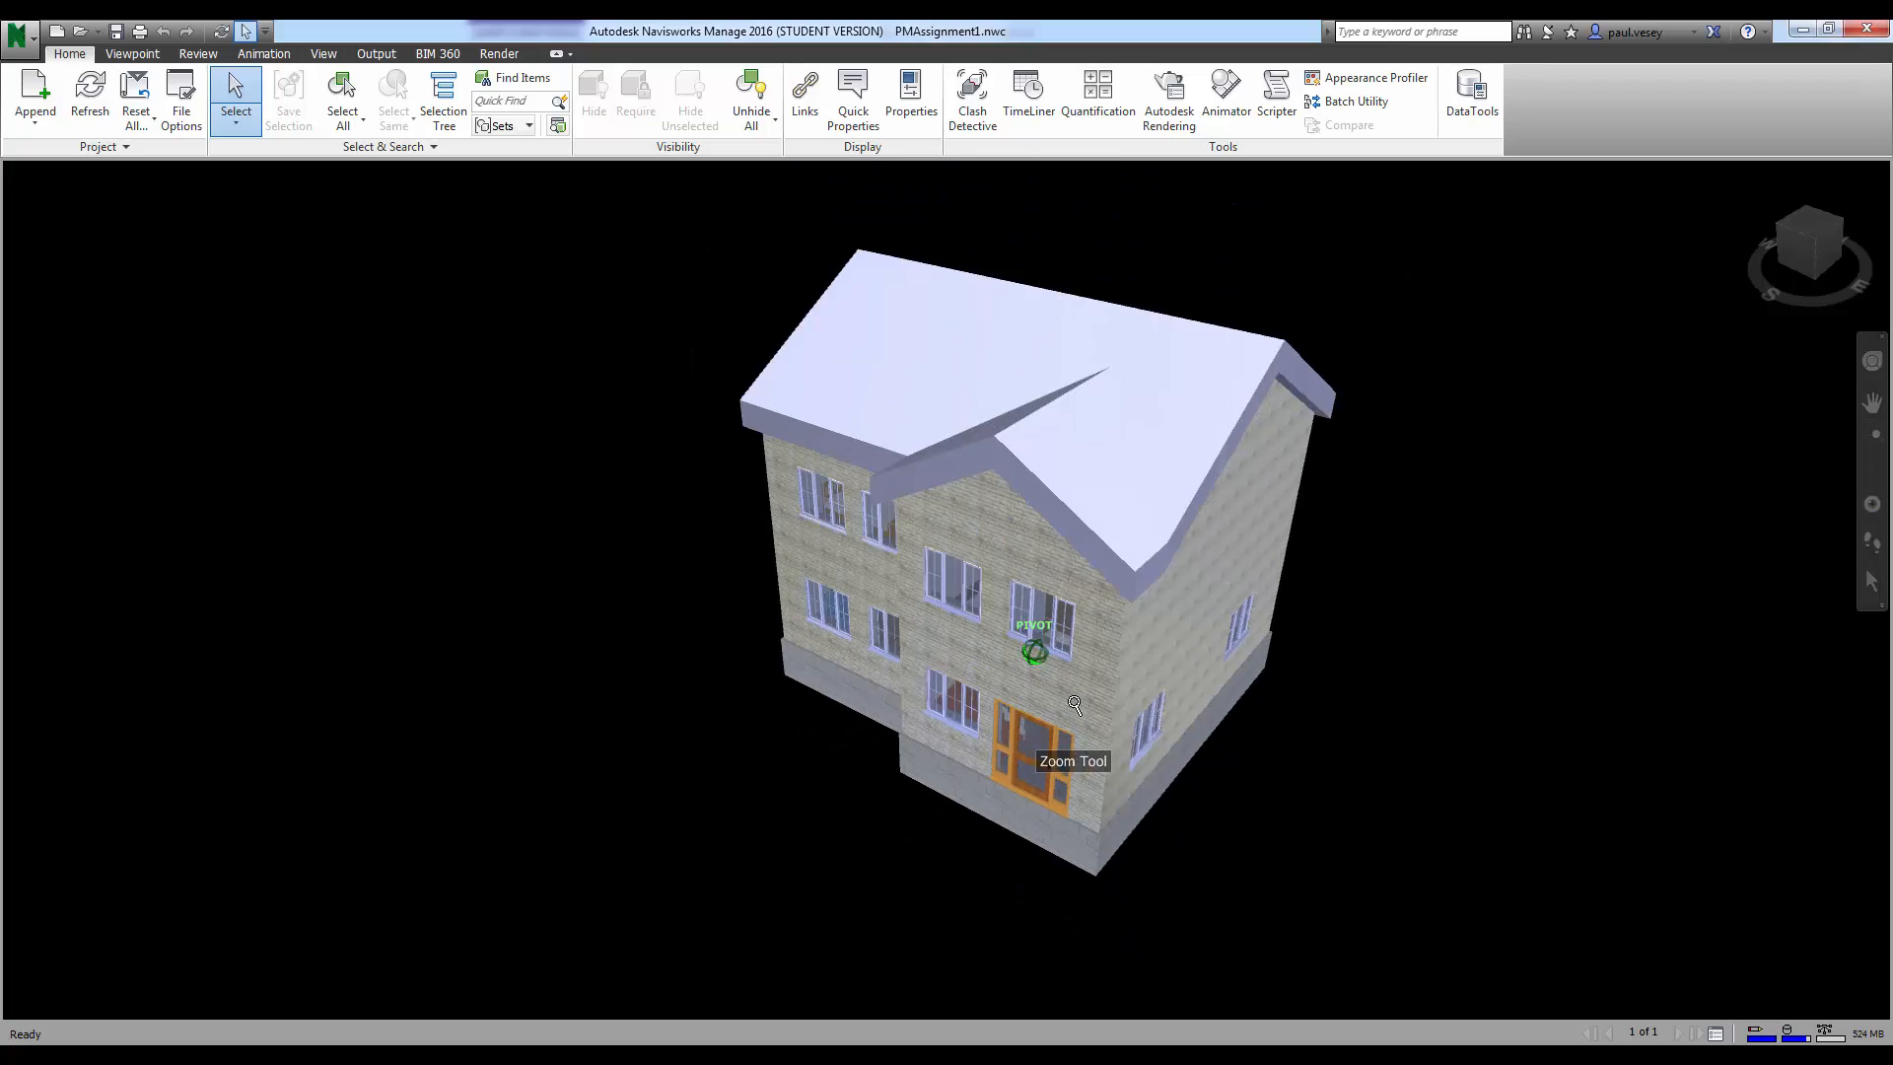
{"action": "scroll", "coordinate": [1075, 704], "scroll_direction": "up", "scroll_amount": 2}
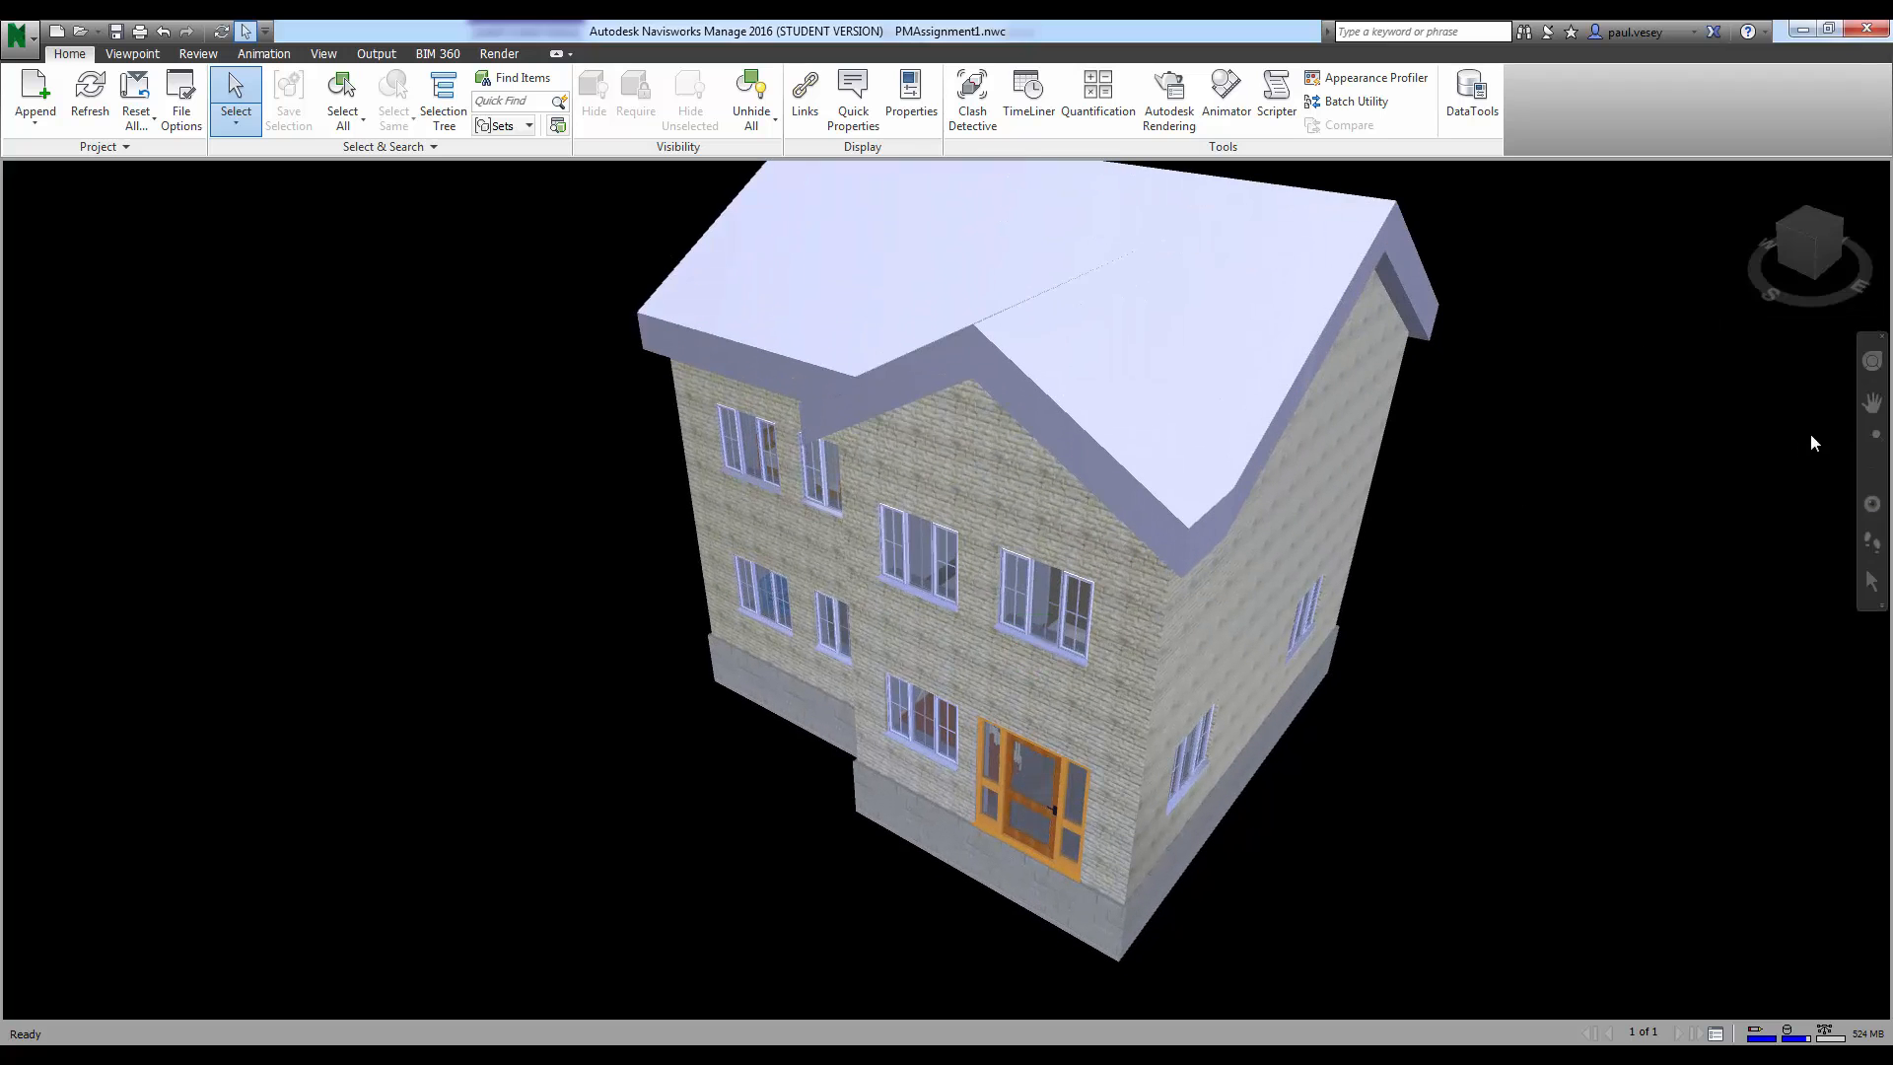
Step: Turn the house model to an elevated south-east corner view and open TimeLiner
{"action": "left_click", "coordinate": [1871, 402]}
{"action": "left_click_drag", "start_coordinate": [1242, 515], "coordinate": [1114, 542]}
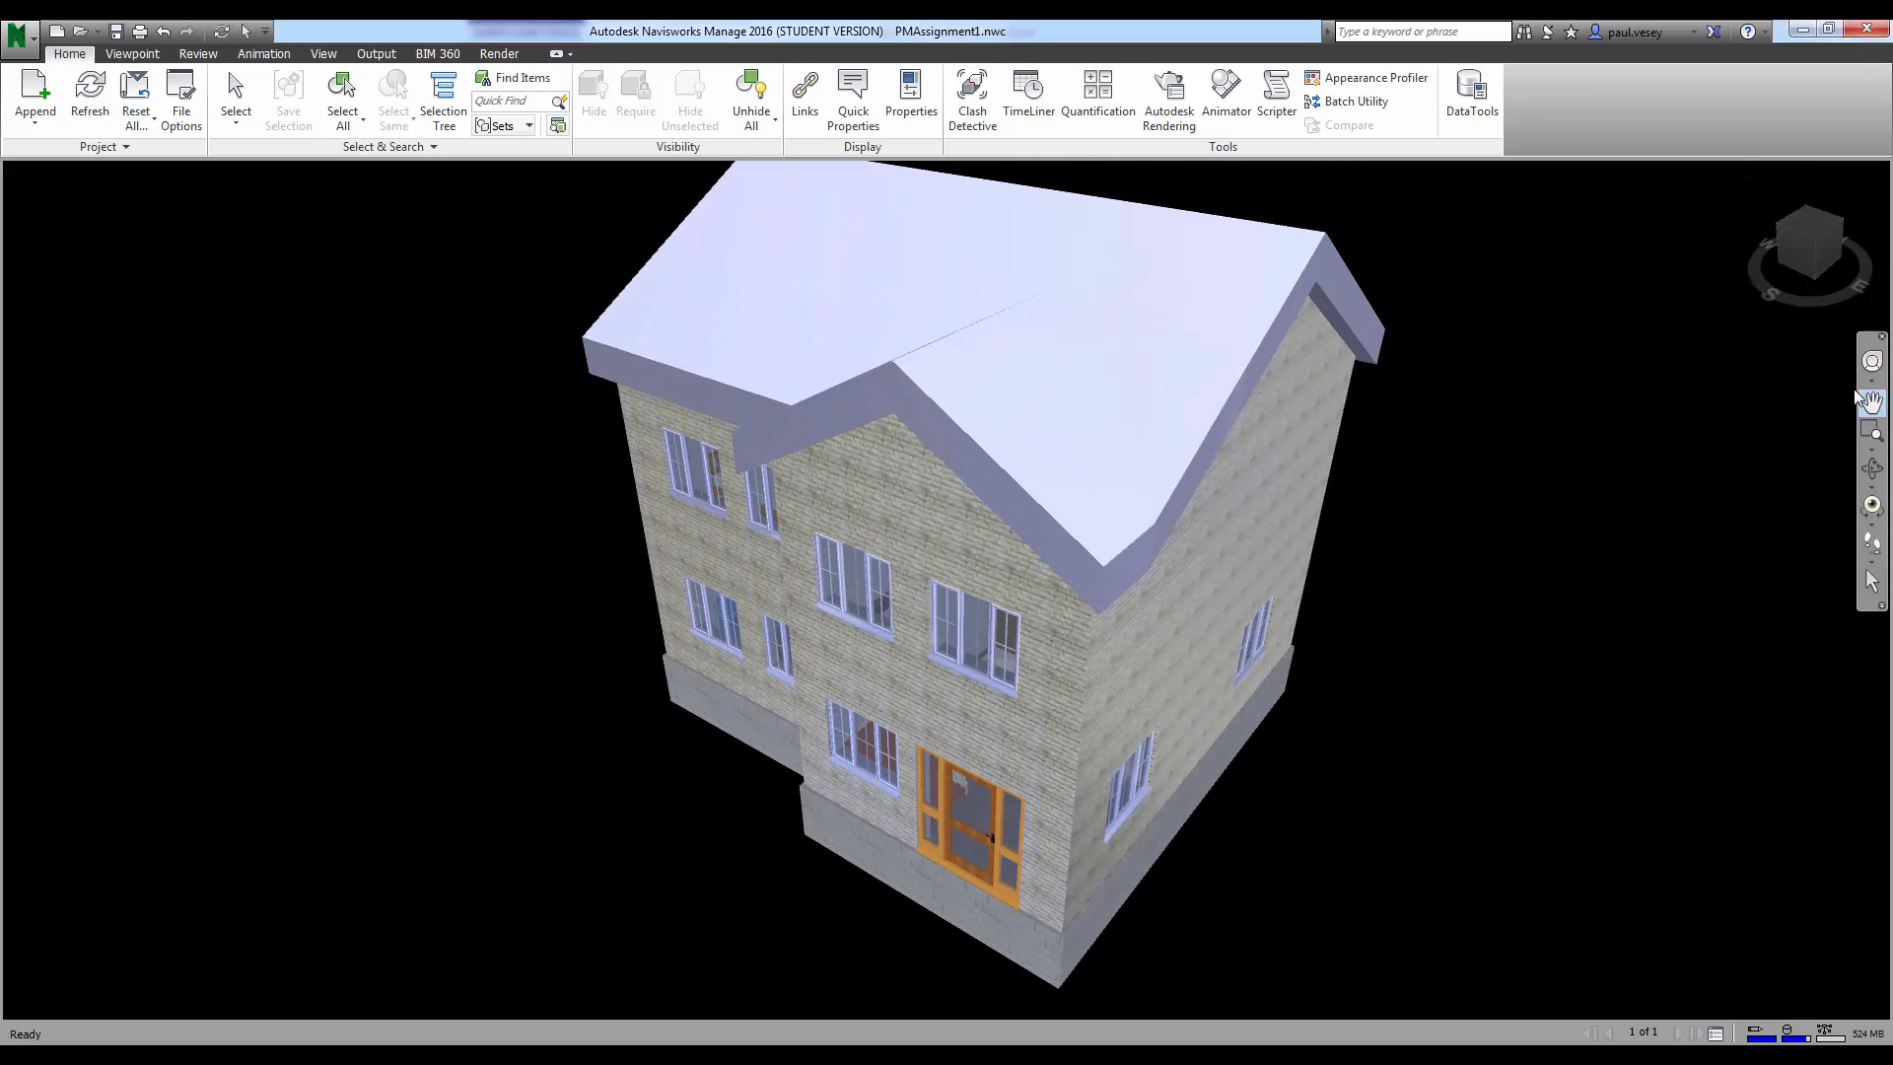
{"action": "right_click", "coordinate": [1720, 465]}
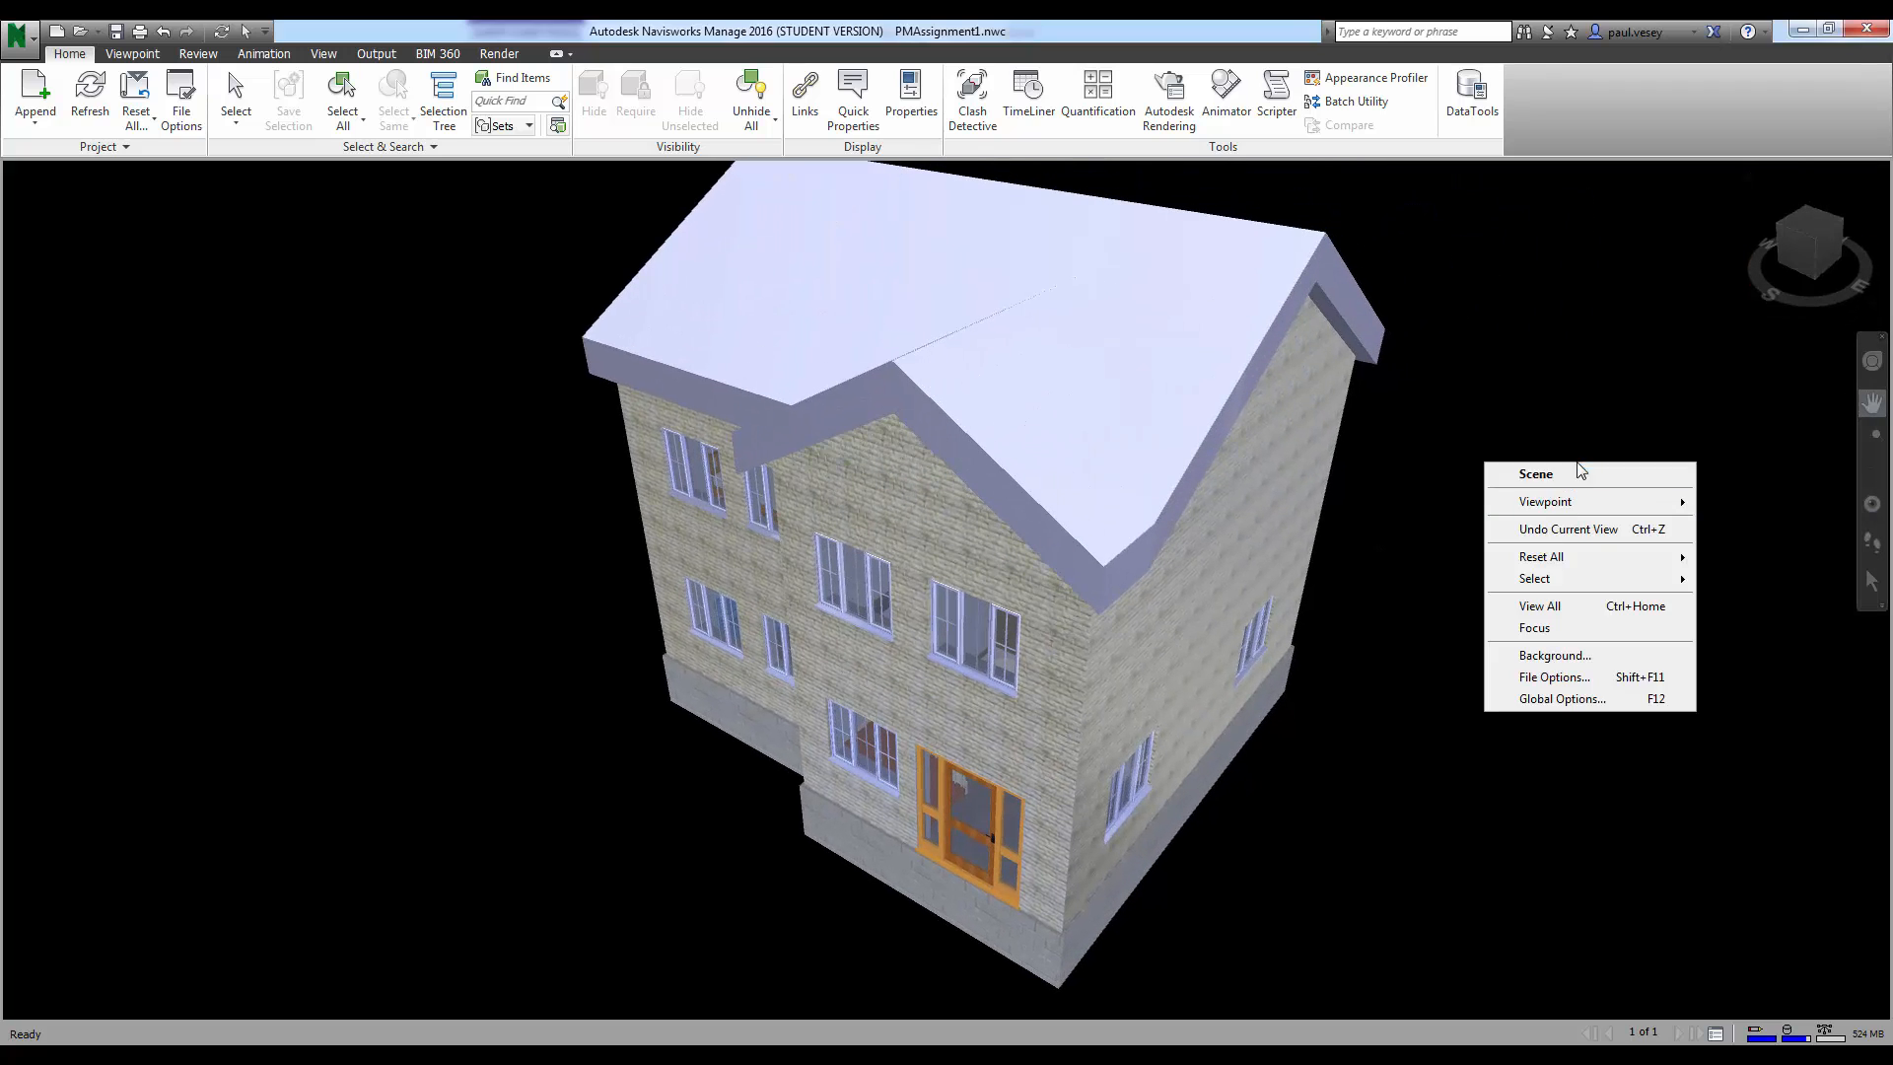
{"action": "left_click", "coordinate": [1570, 378]}
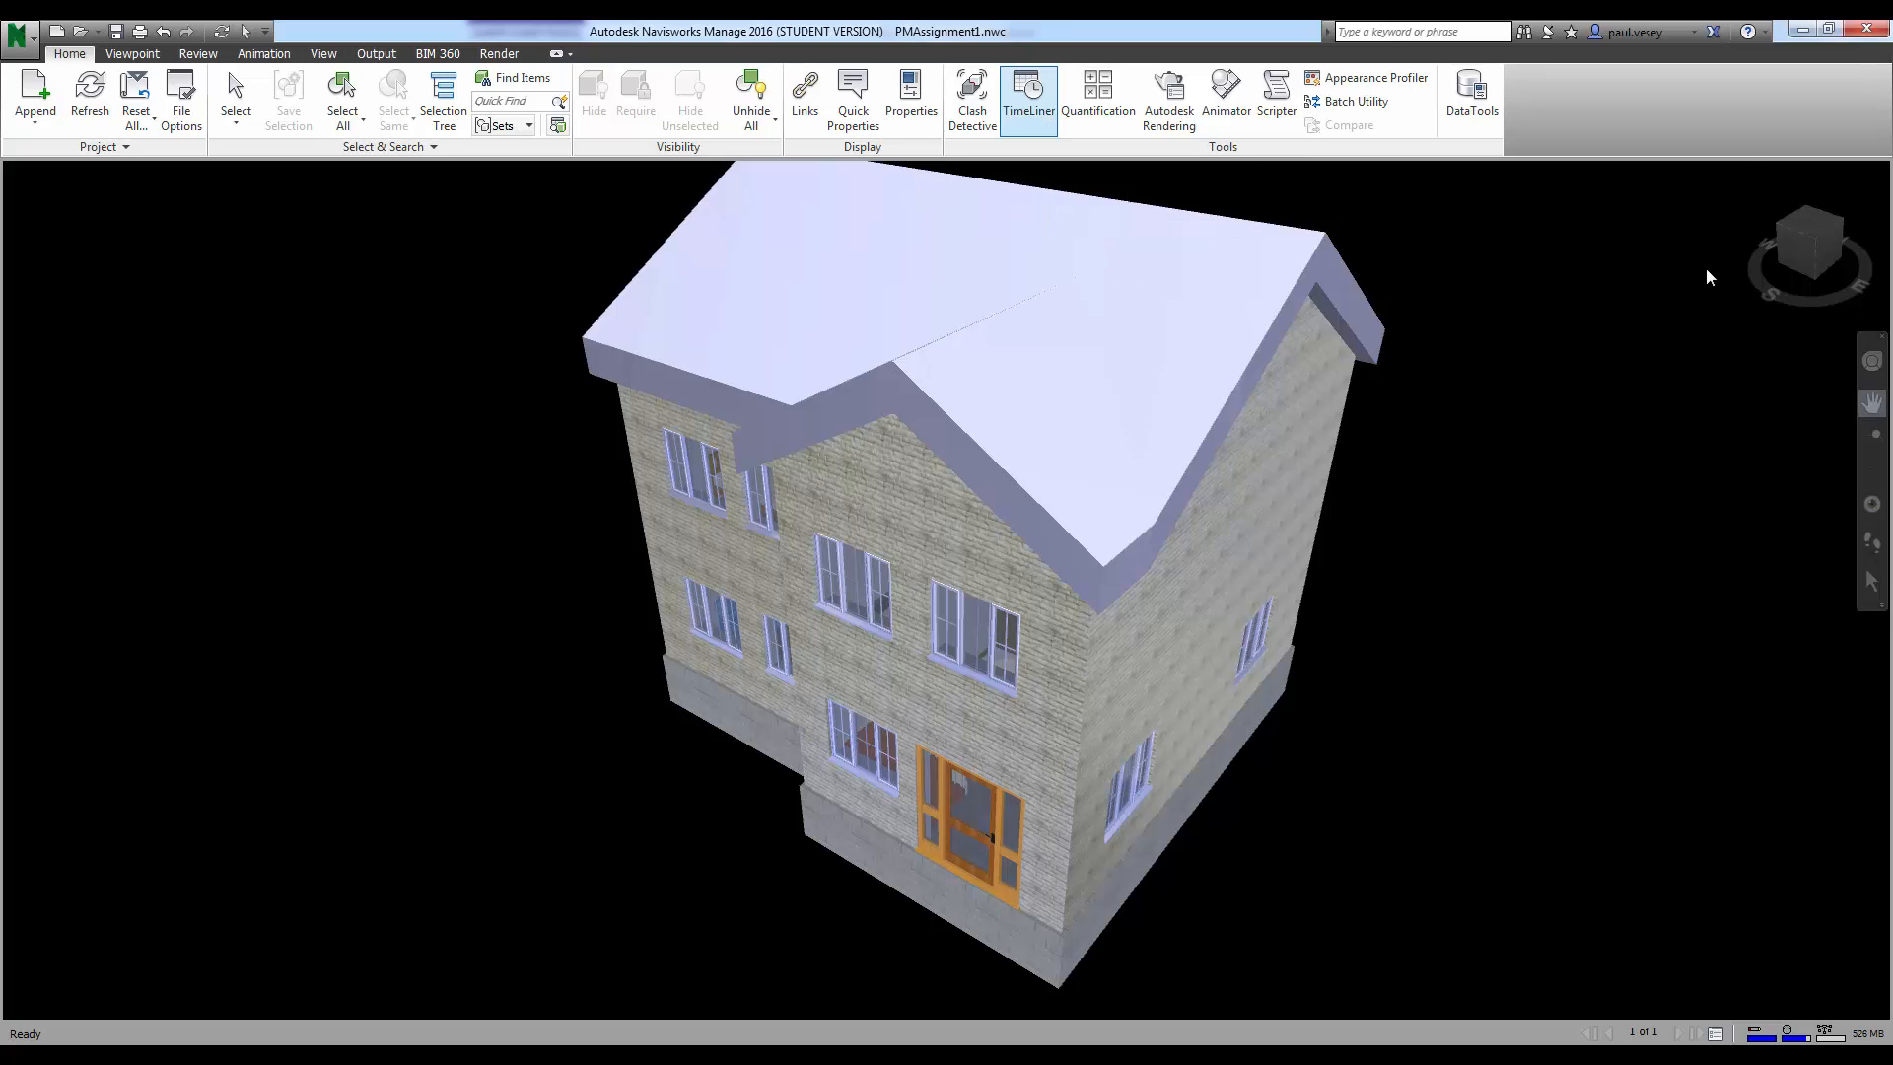
{"action": "left_click", "coordinate": [1811, 225]}
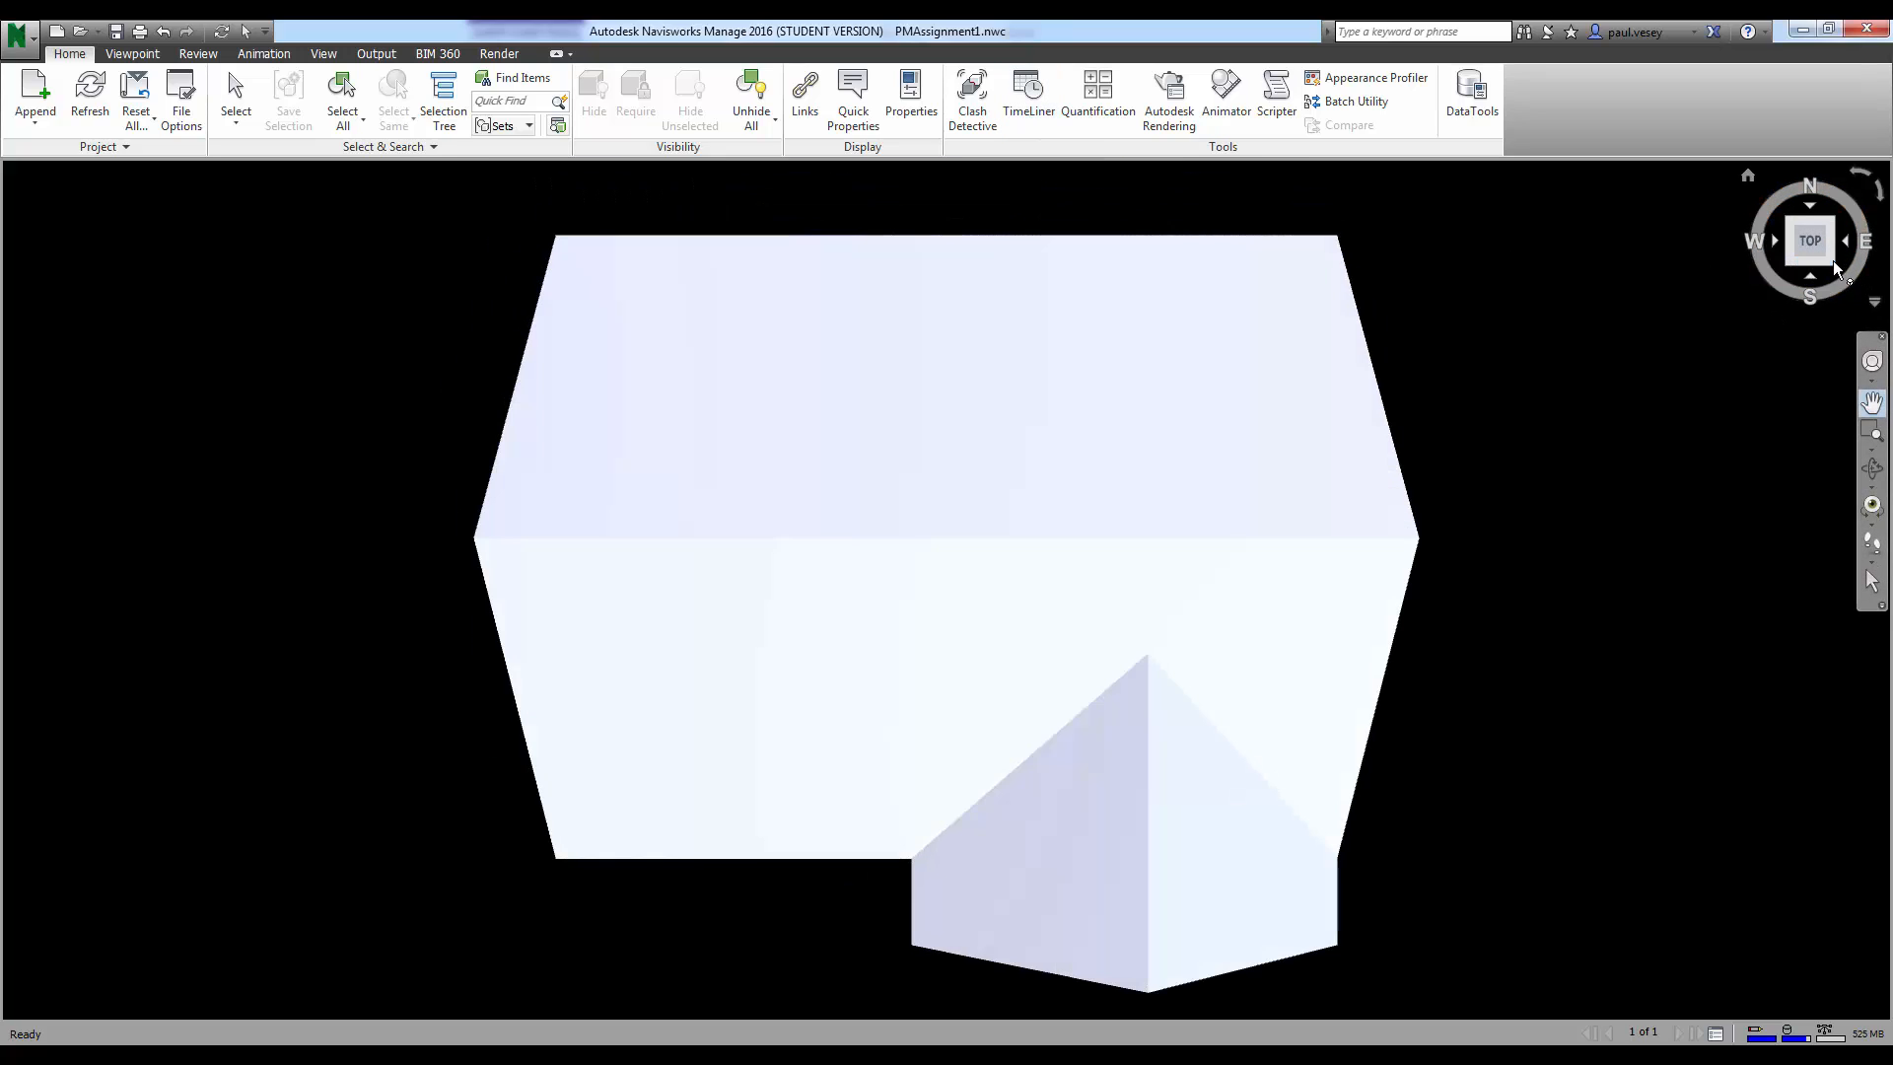
{"action": "left_click", "coordinate": [1835, 264]}
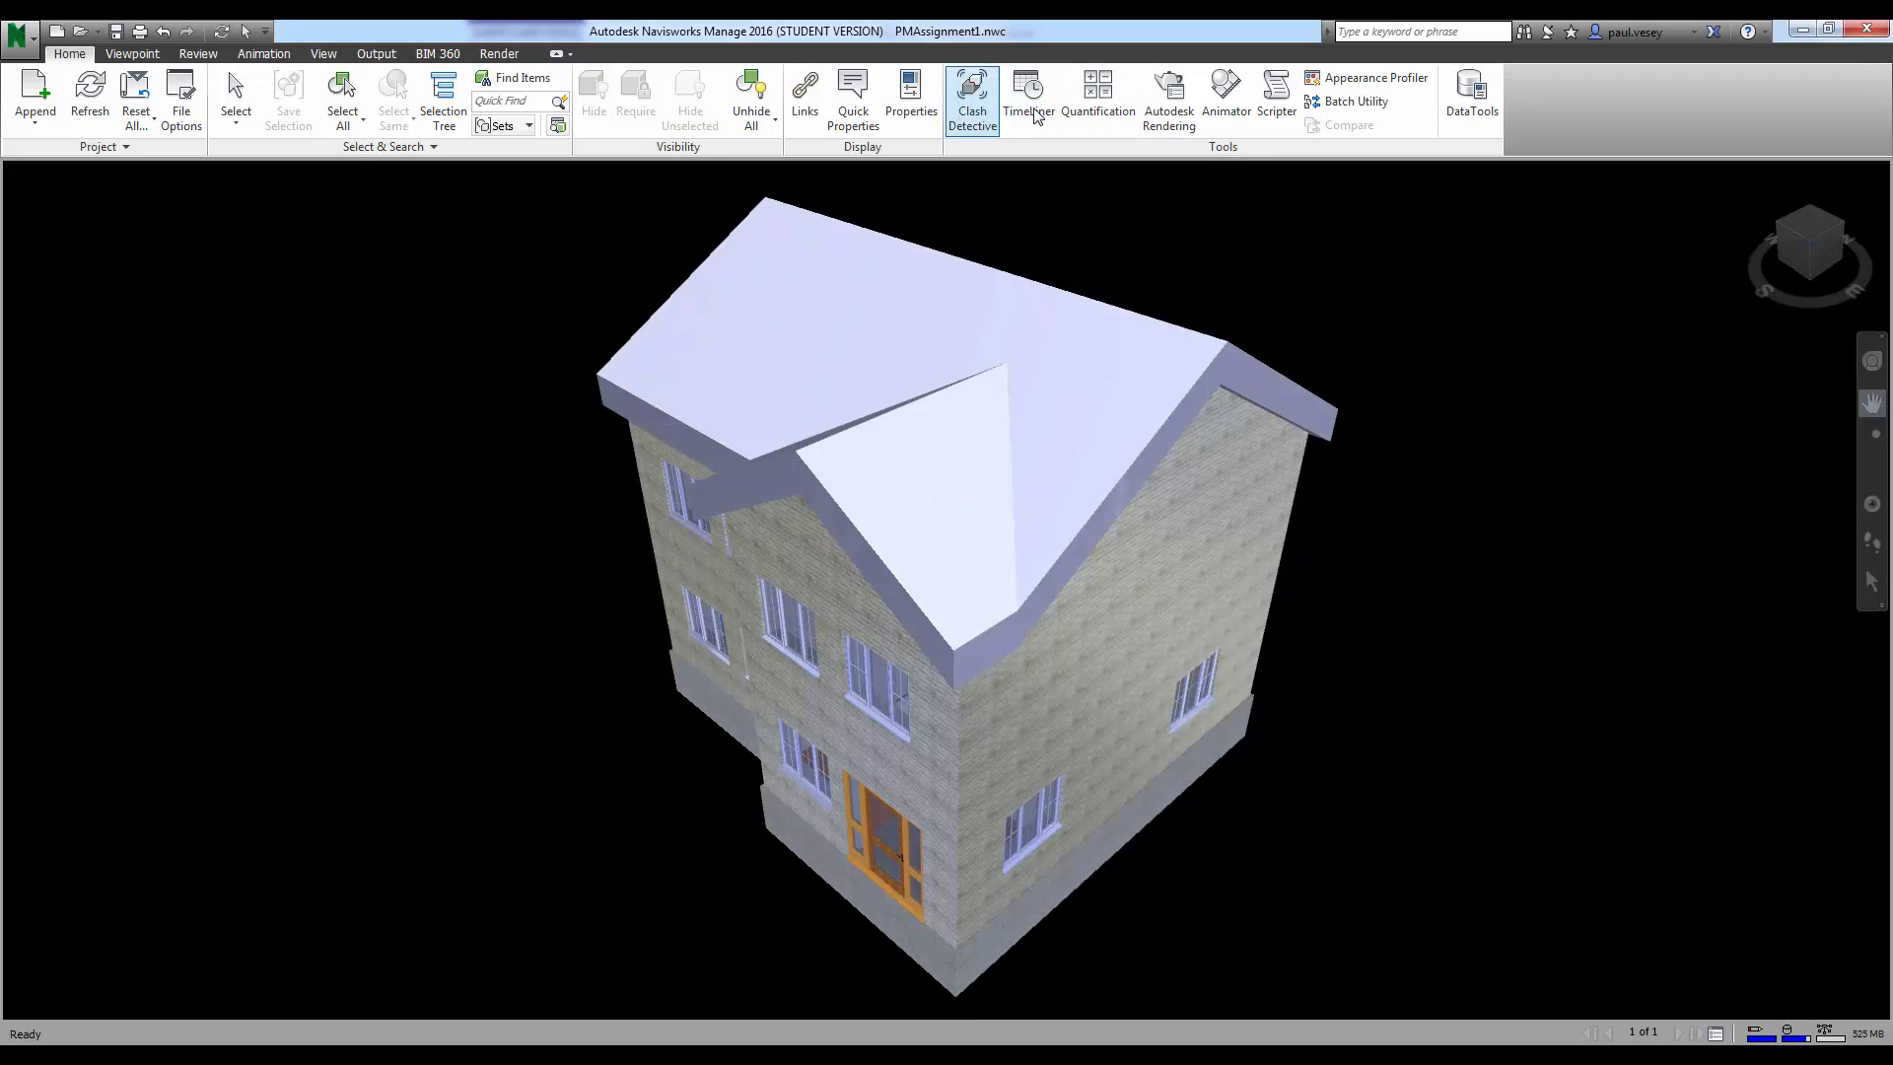
{"action": "left_click", "coordinate": [1022, 111]}
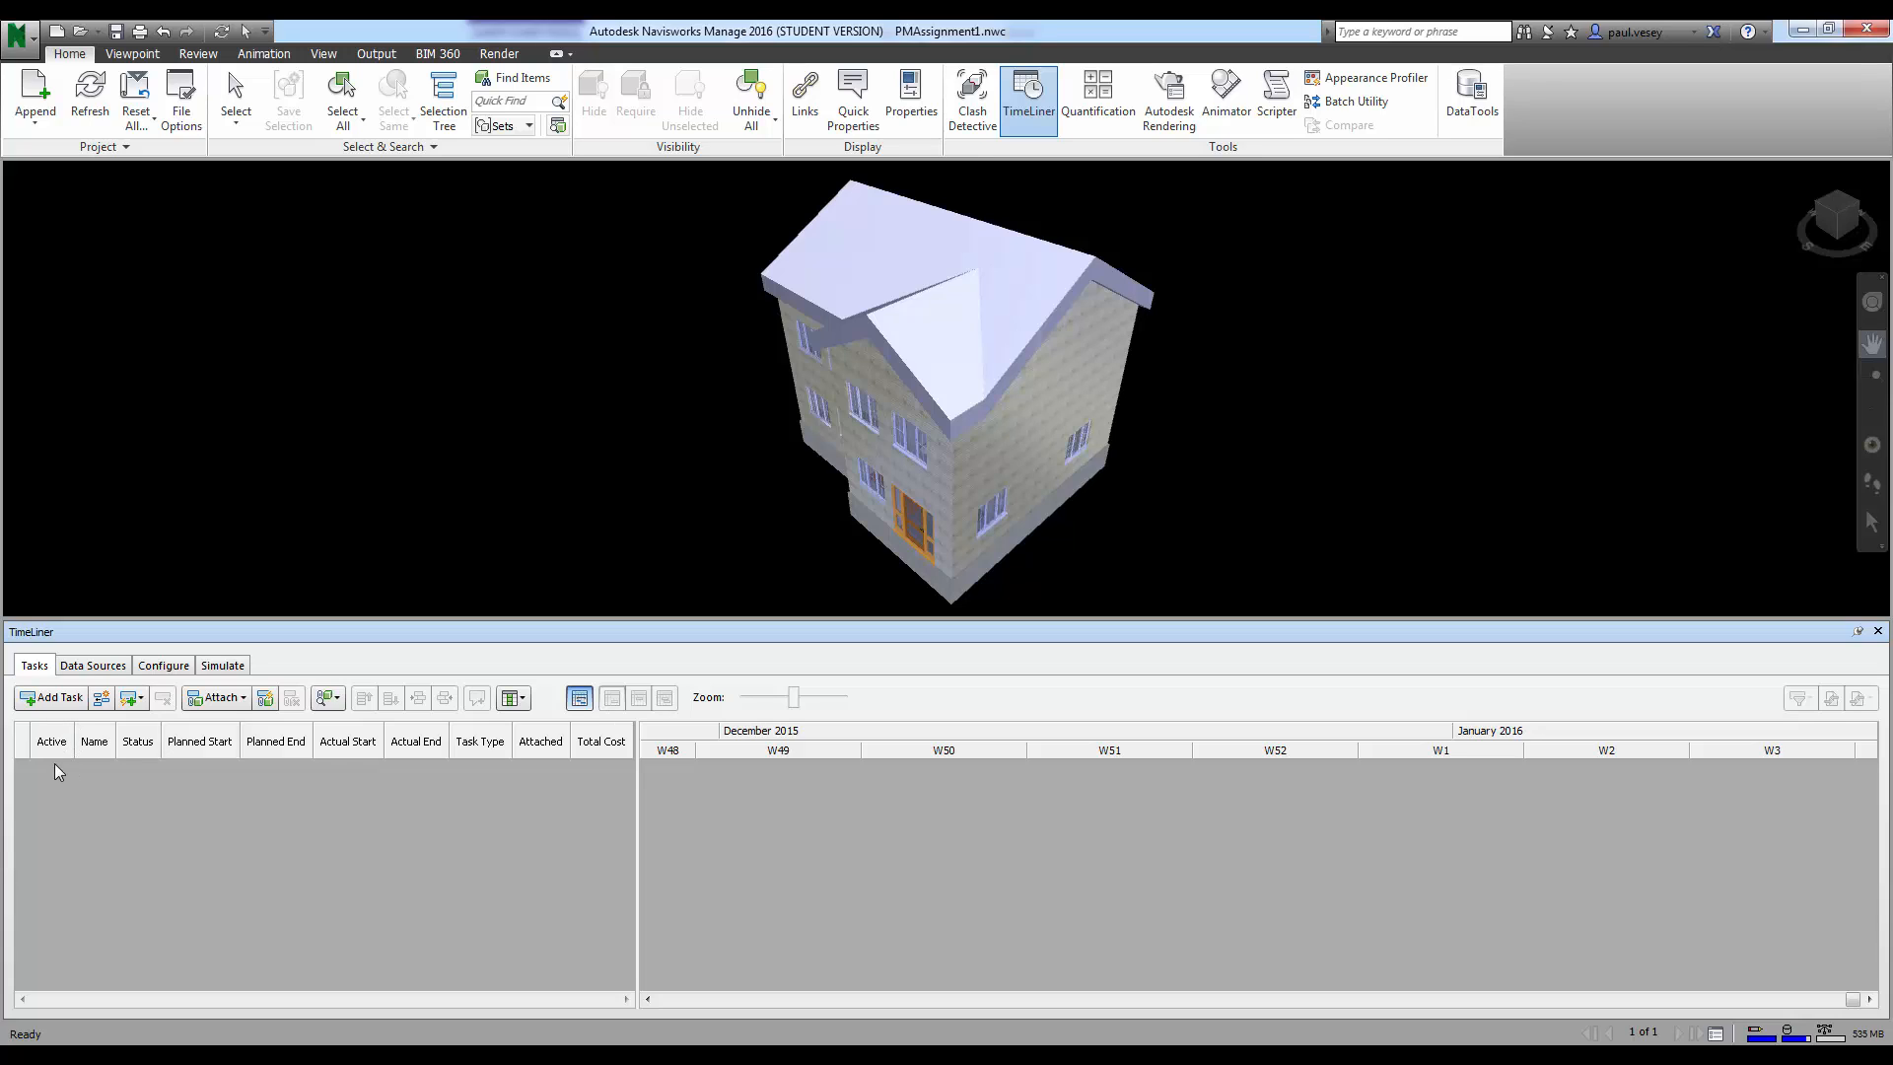
Step: Try adding two blank tasks to the TimeLiner schedule and delete both of them
{"action": "left_click", "coordinate": [49, 697]}
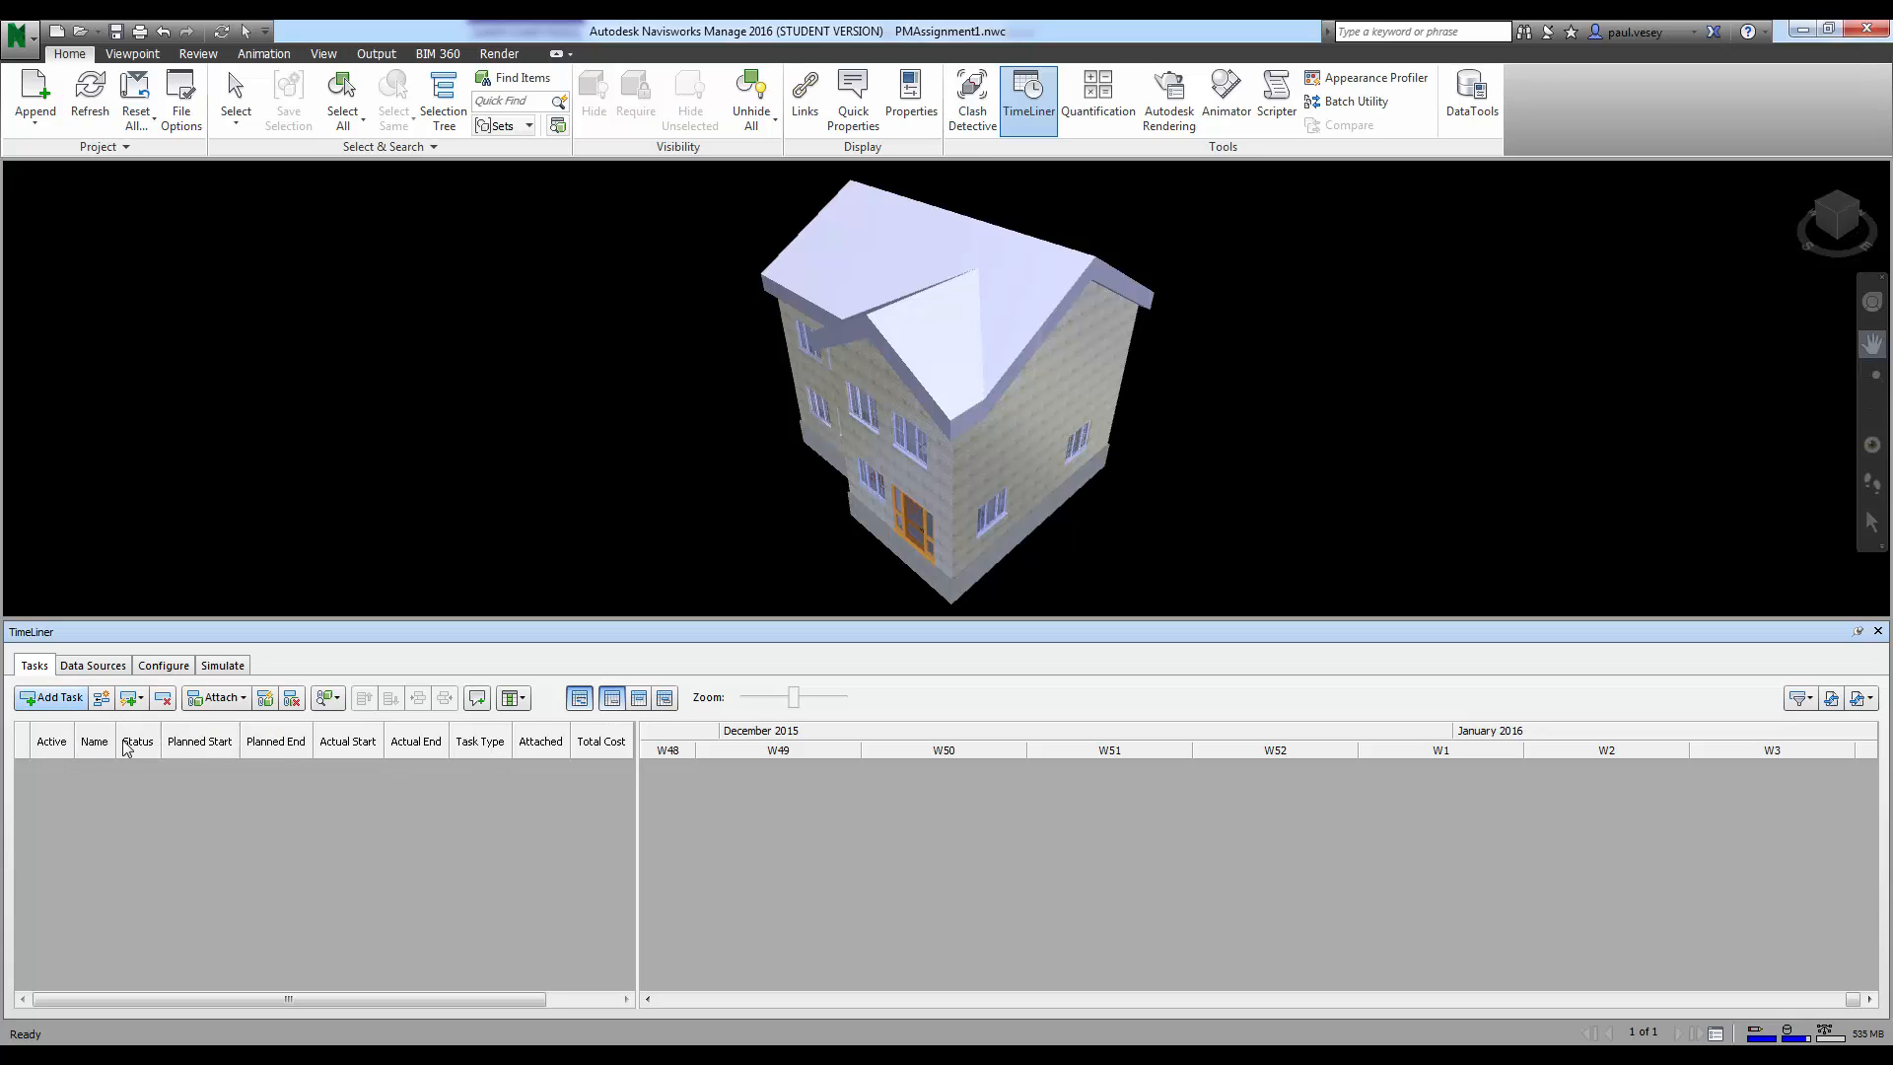
{"action": "left_click", "coordinate": [49, 697]}
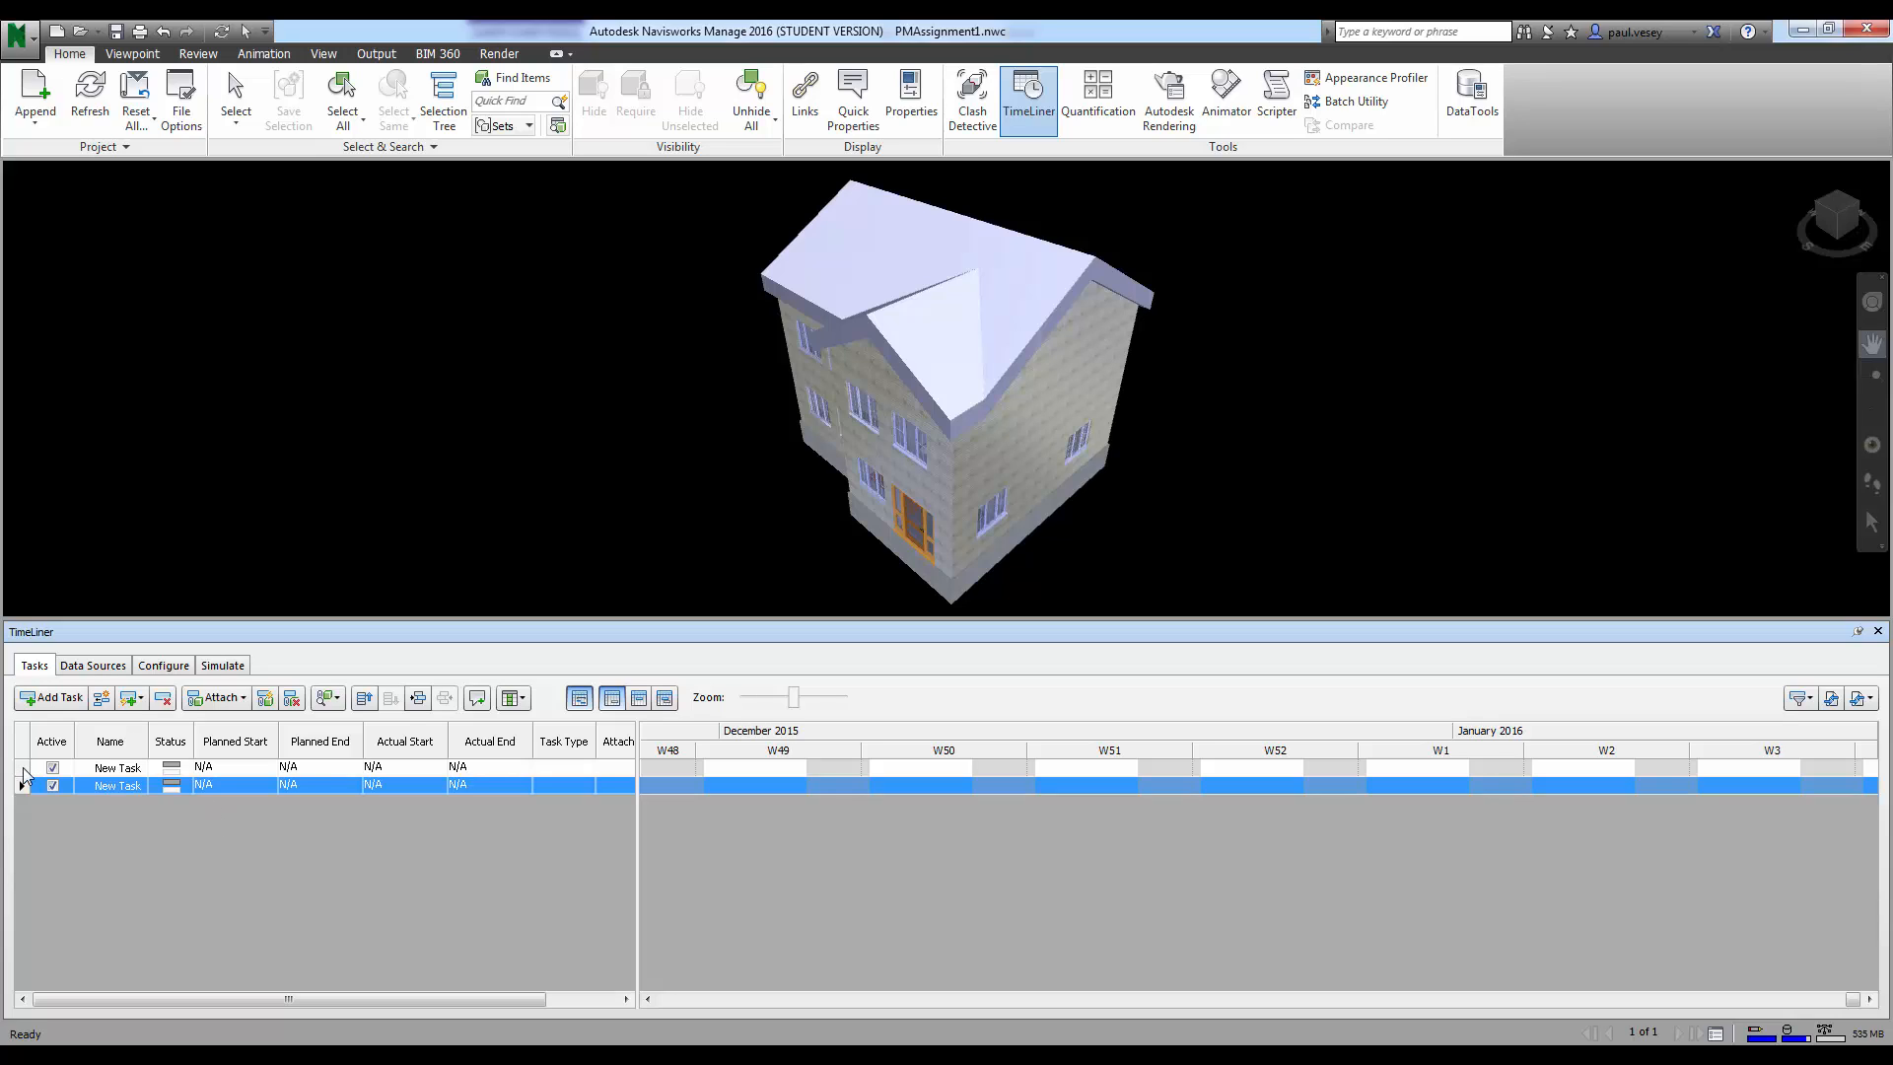
{"action": "left_click", "coordinate": [163, 698]}
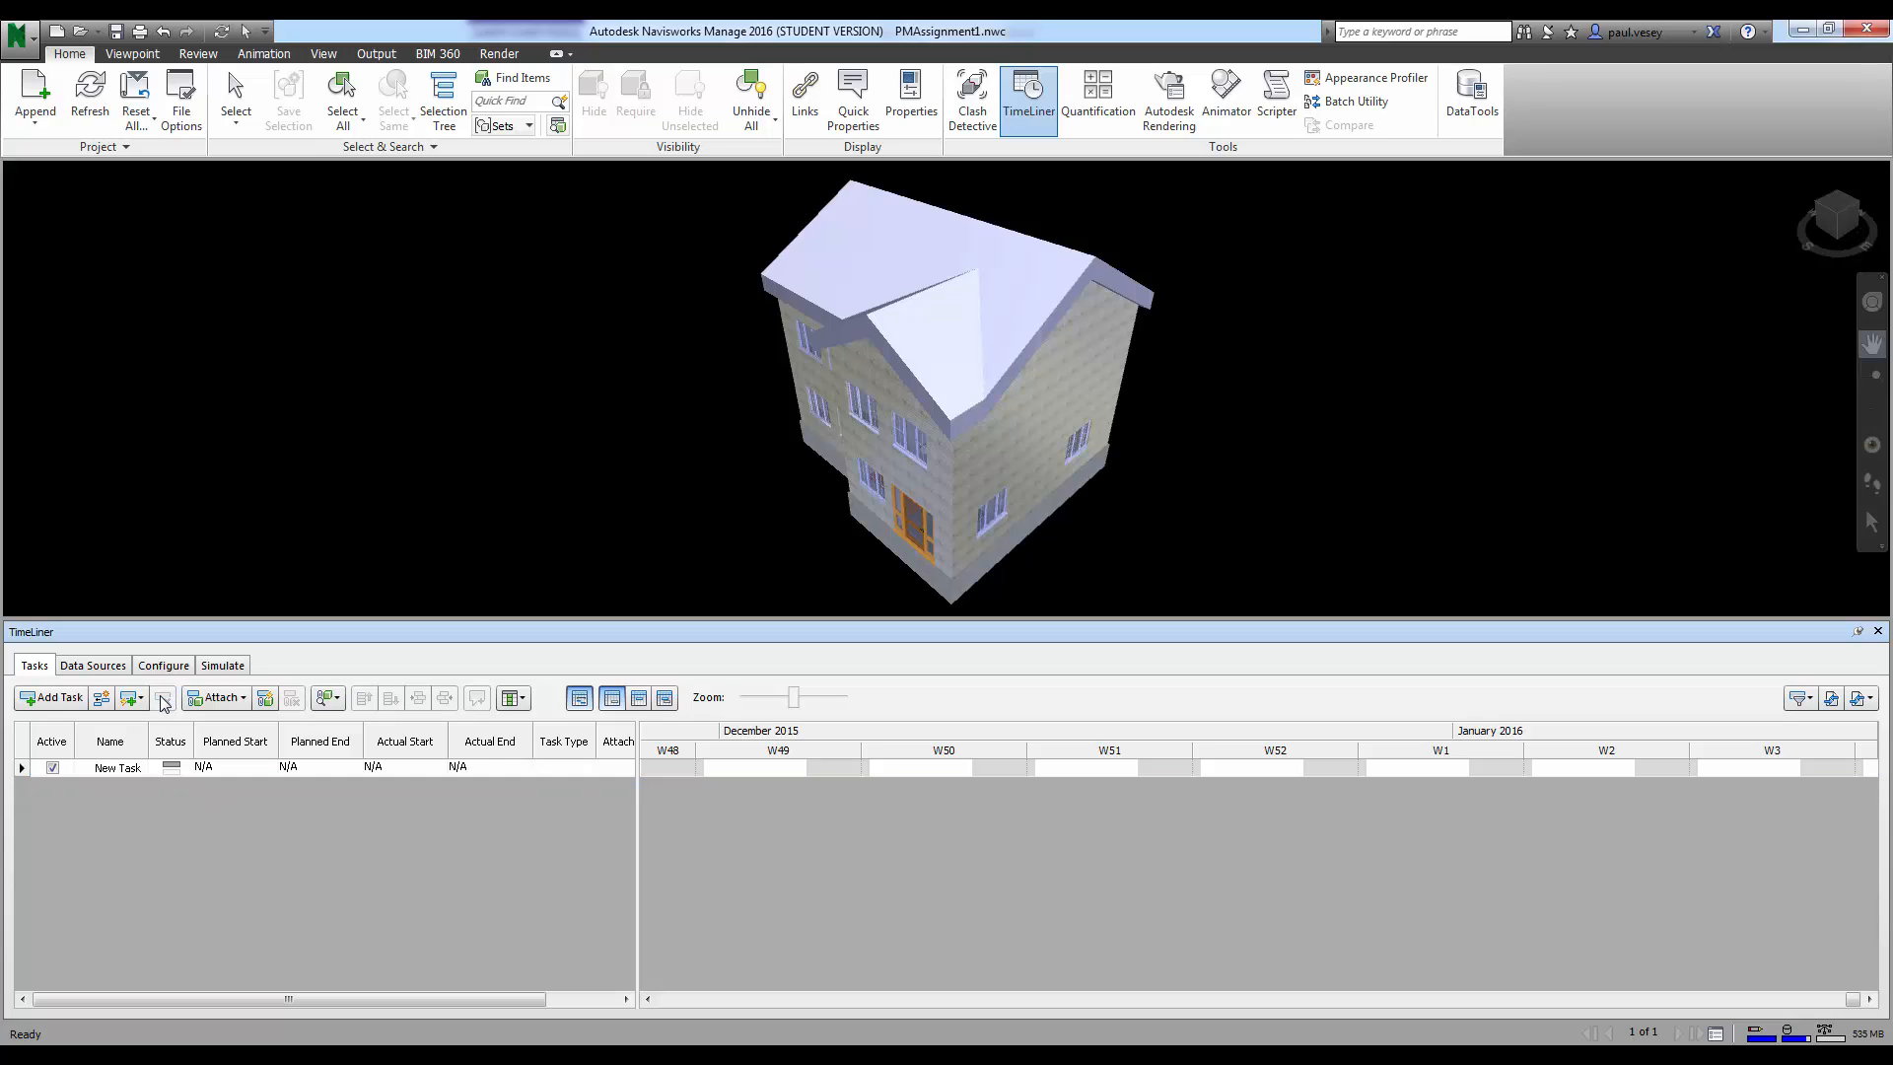
{"action": "left_click", "coordinate": [20, 774]}
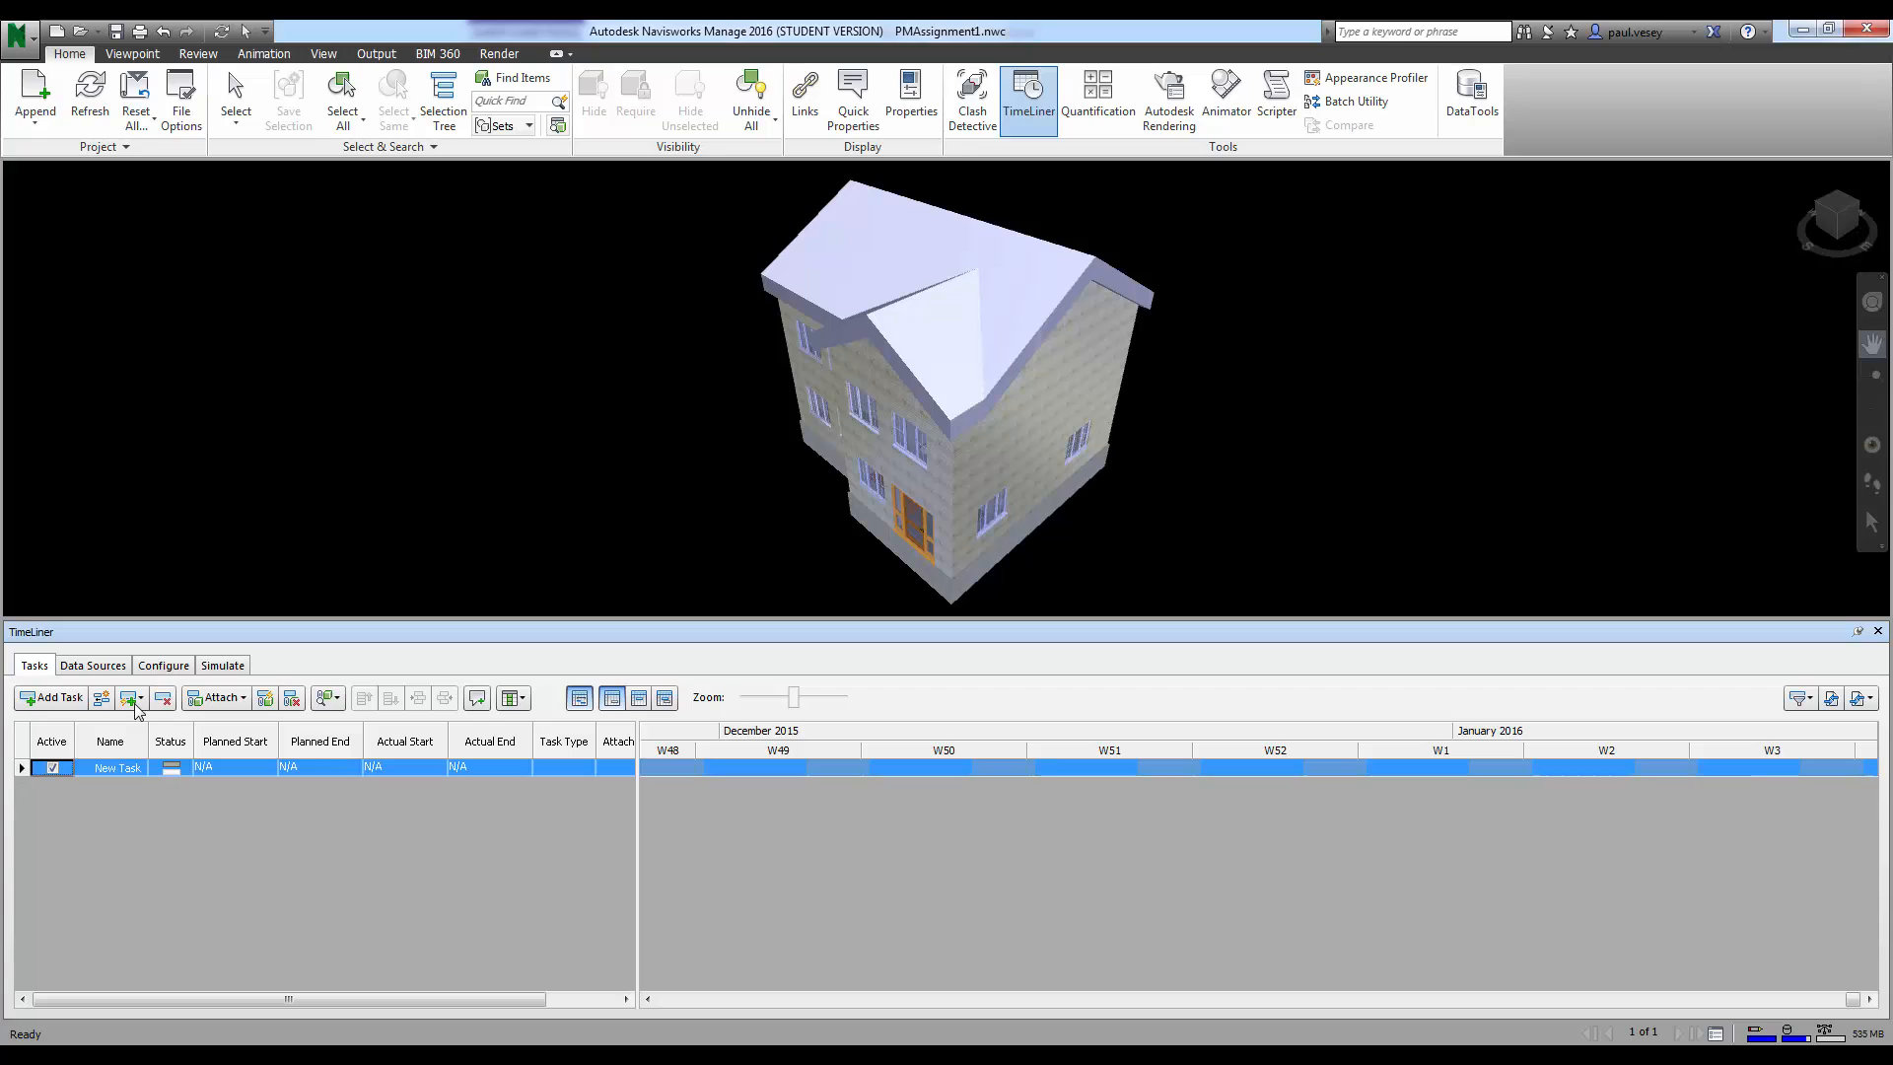
{"action": "left_click", "coordinate": [163, 698]}
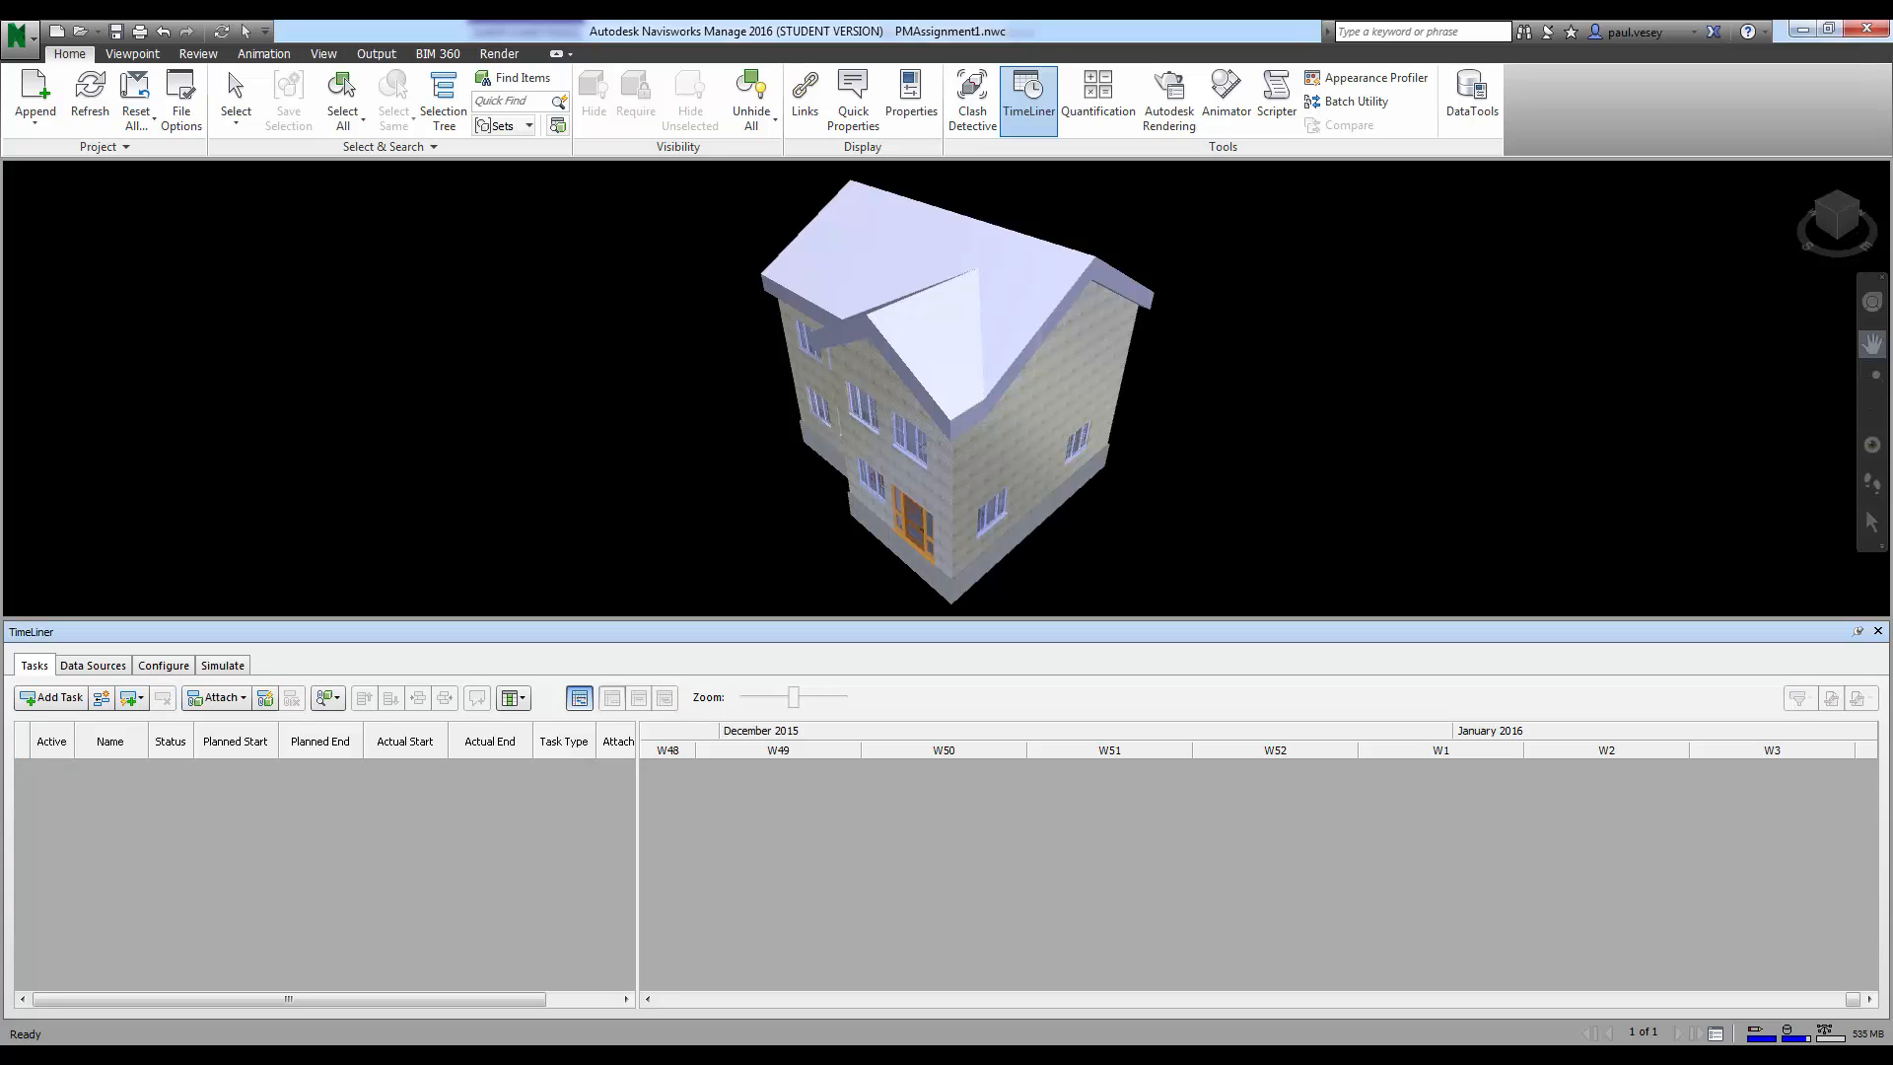
Step: Switch to Project Professional to check the House.mpp task schedule and return to Navisworks Manage
{"action": "key", "text": "alt+Tab"}
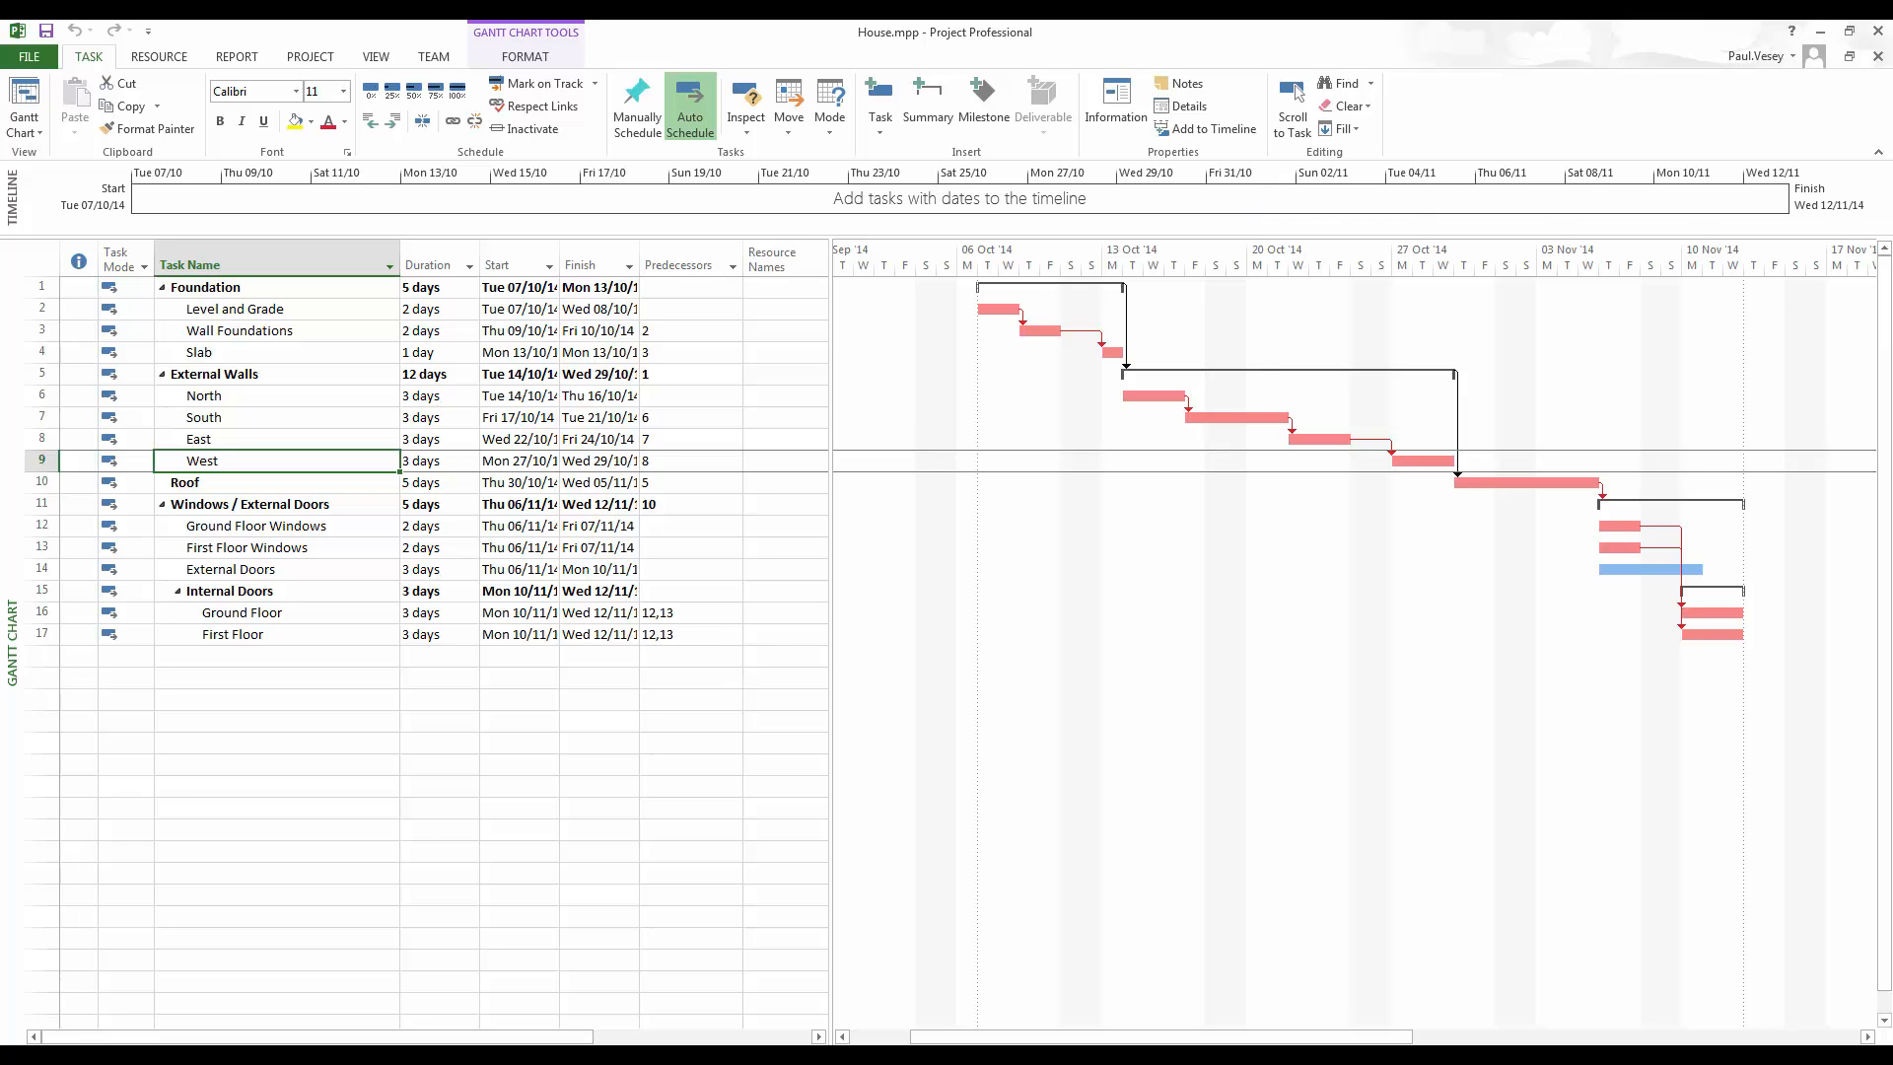
{"action": "left_click", "coordinate": [380, 1050]}
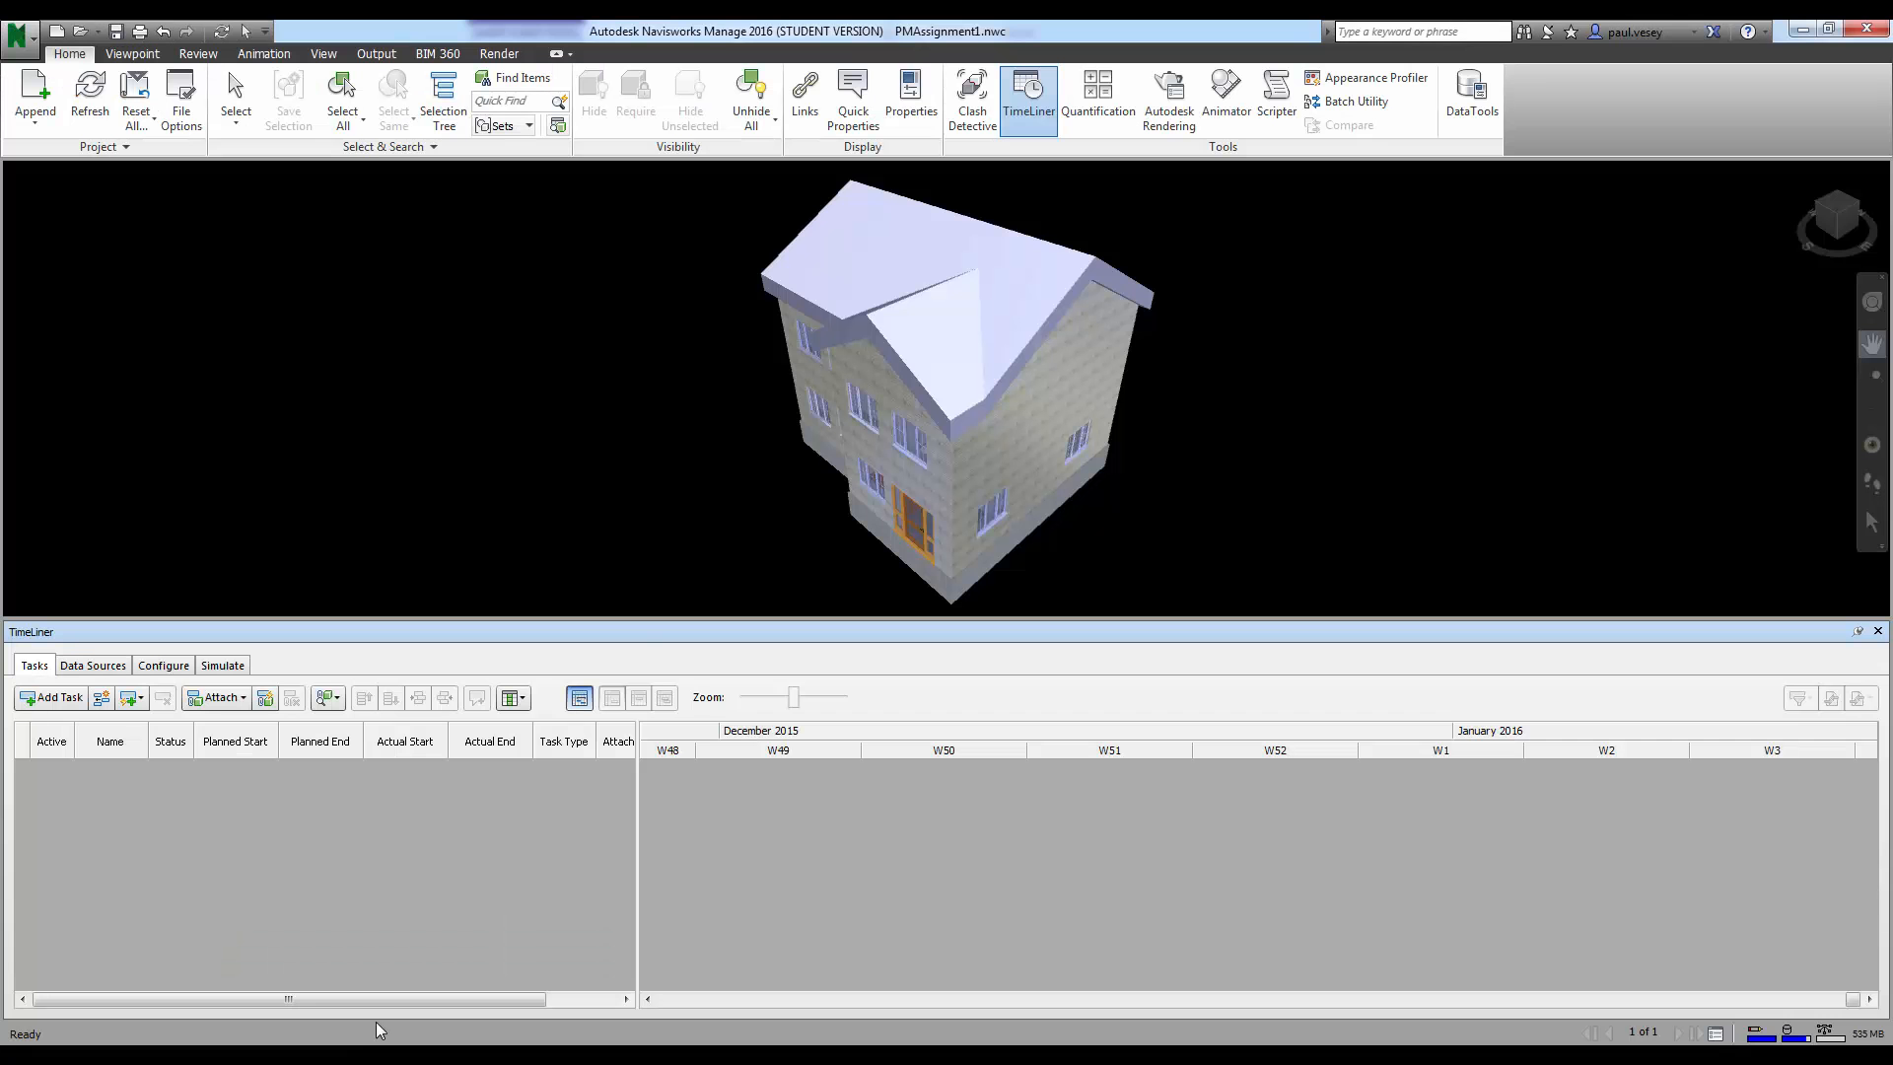
Step: Add a Microsoft Project 2007-2013 data source to TimeLiner from House.mpp in the NavisDemos folder
{"action": "left_click", "coordinate": [93, 666]}
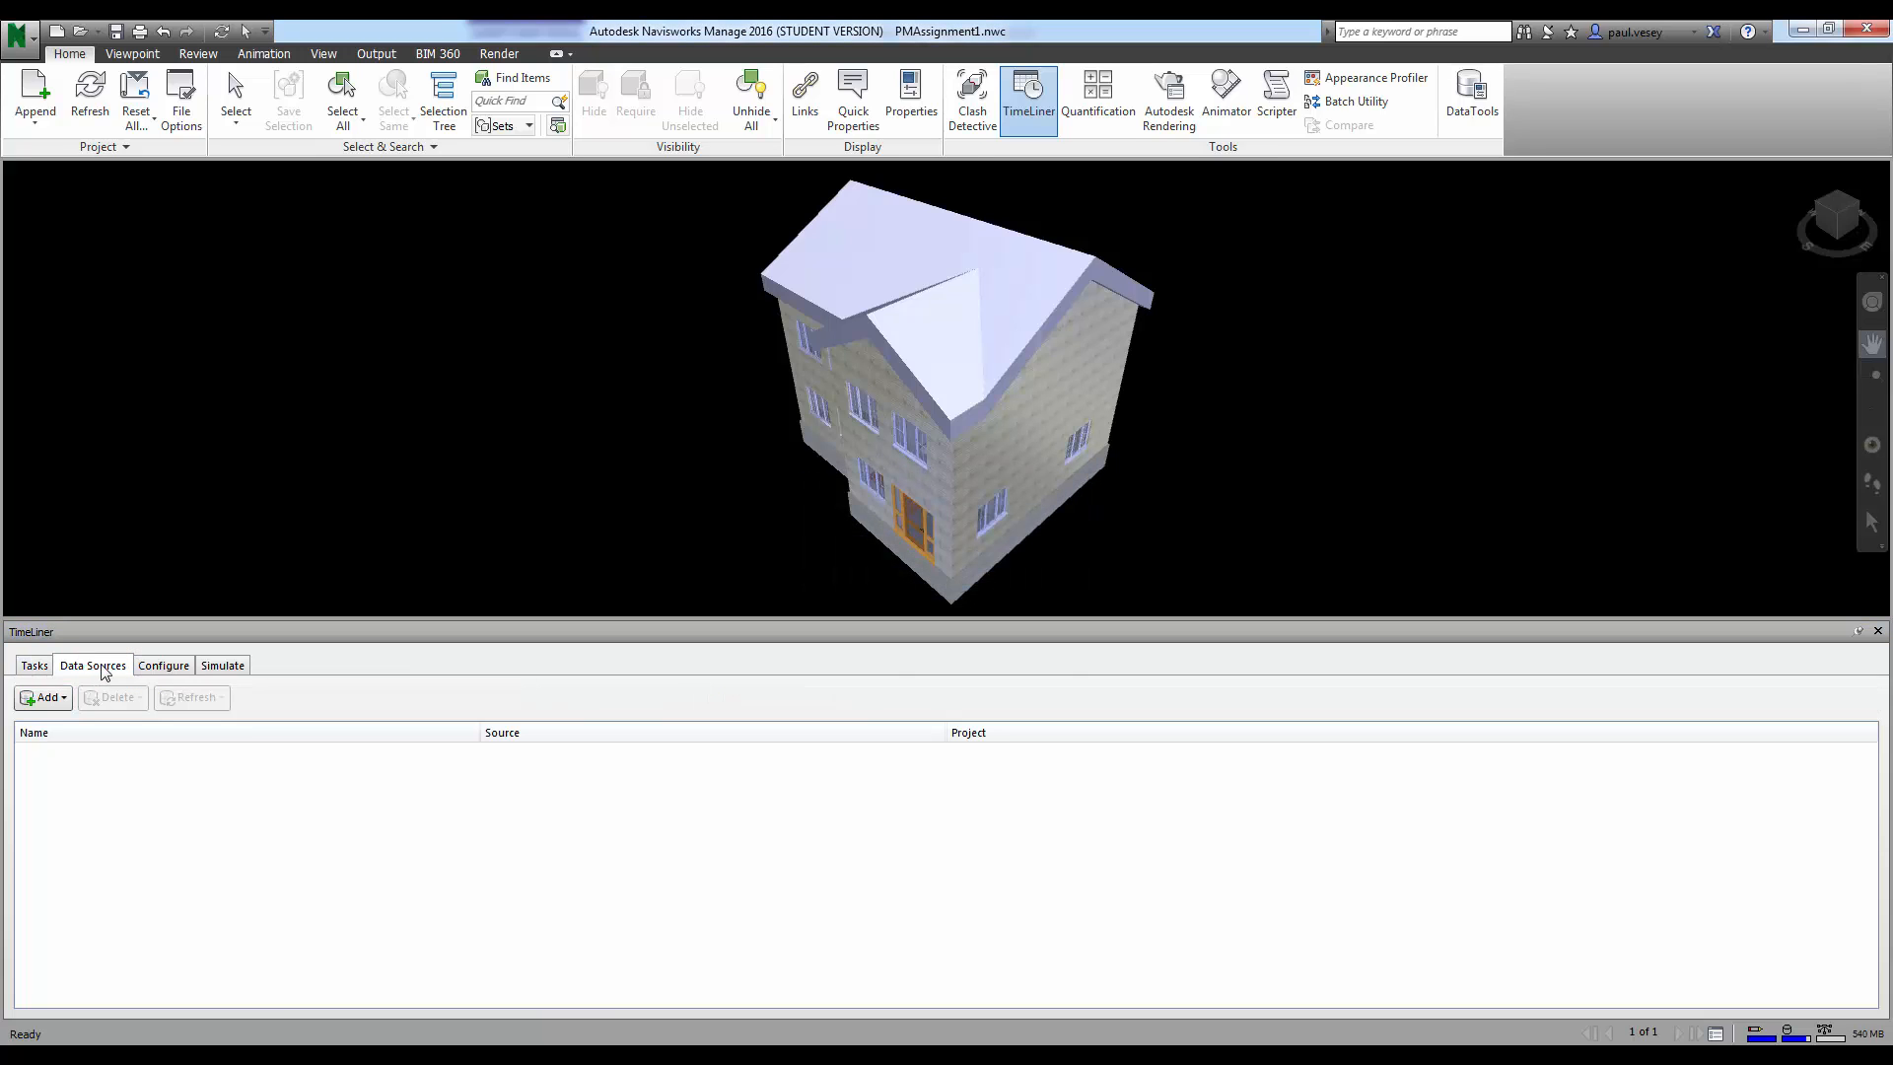
{"action": "left_click", "coordinate": [35, 667]}
{"action": "left_click", "coordinate": [82, 669]}
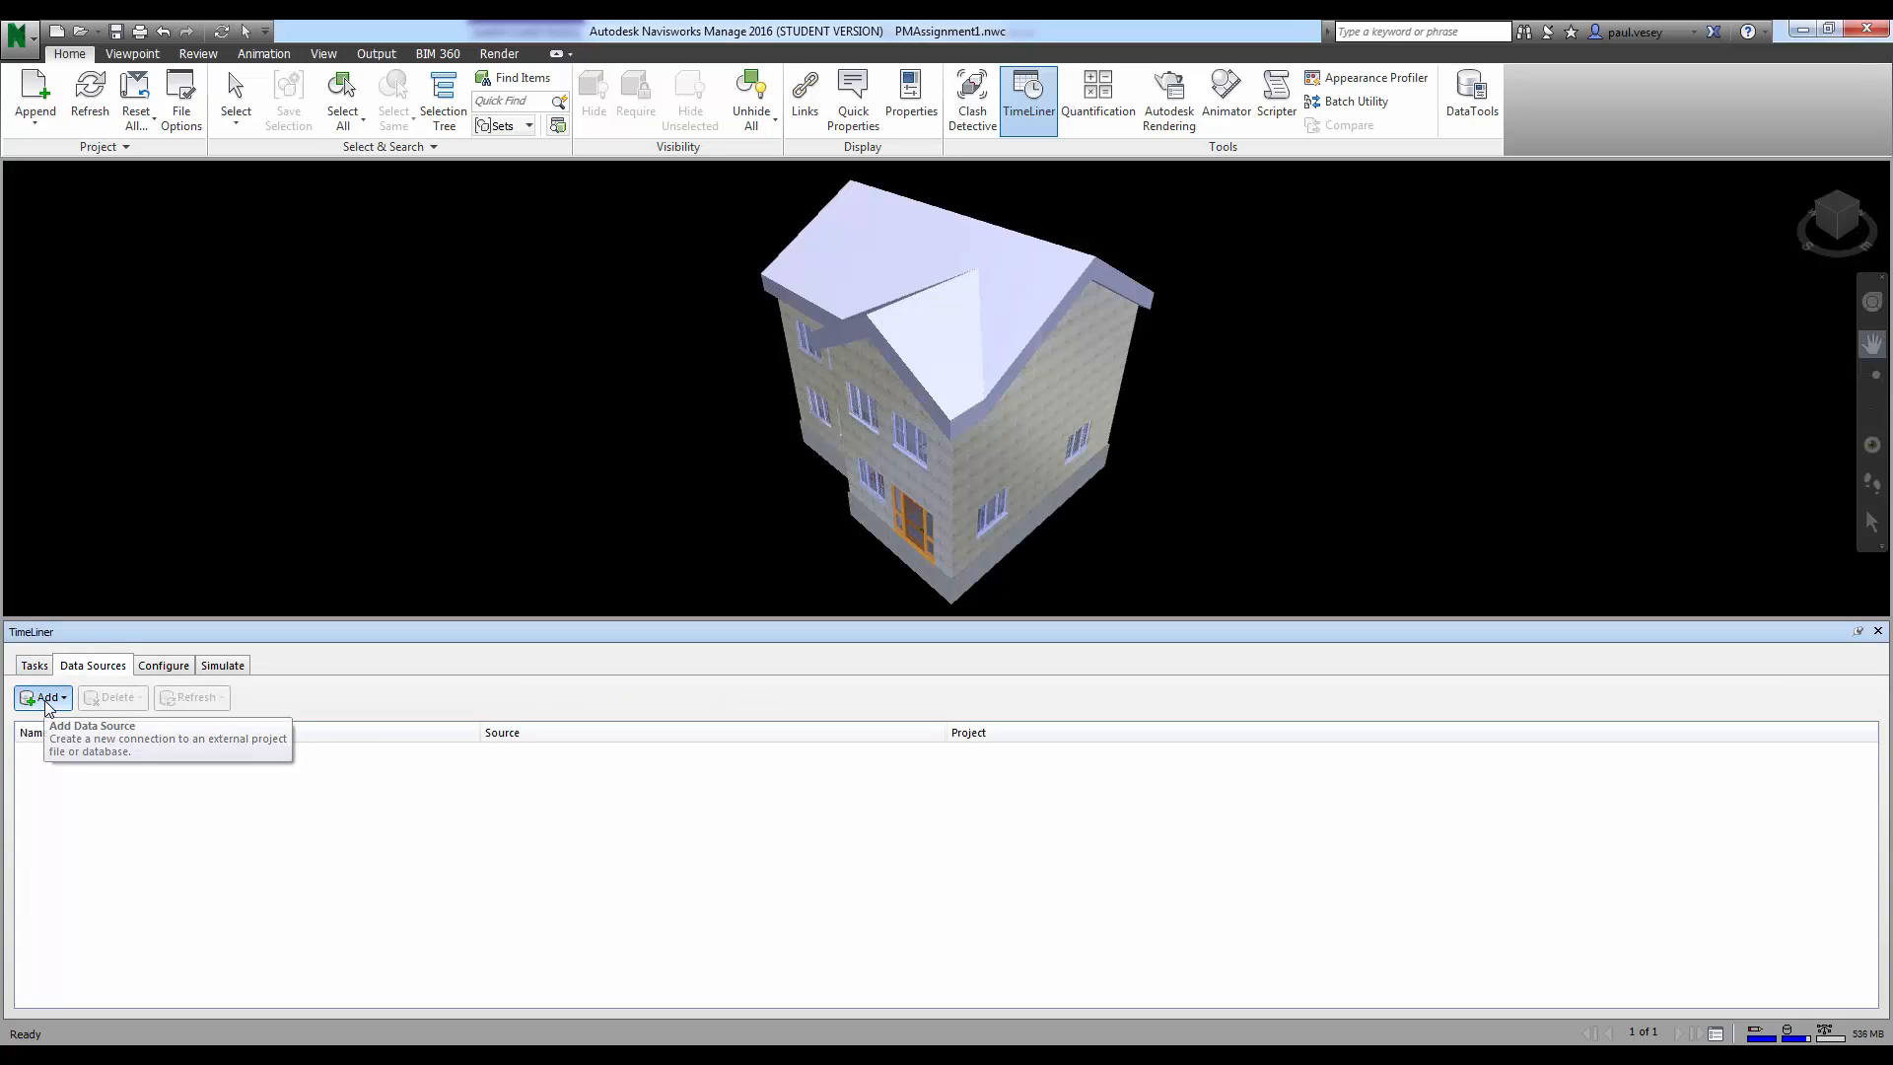
{"action": "left_click", "coordinate": [66, 702]}
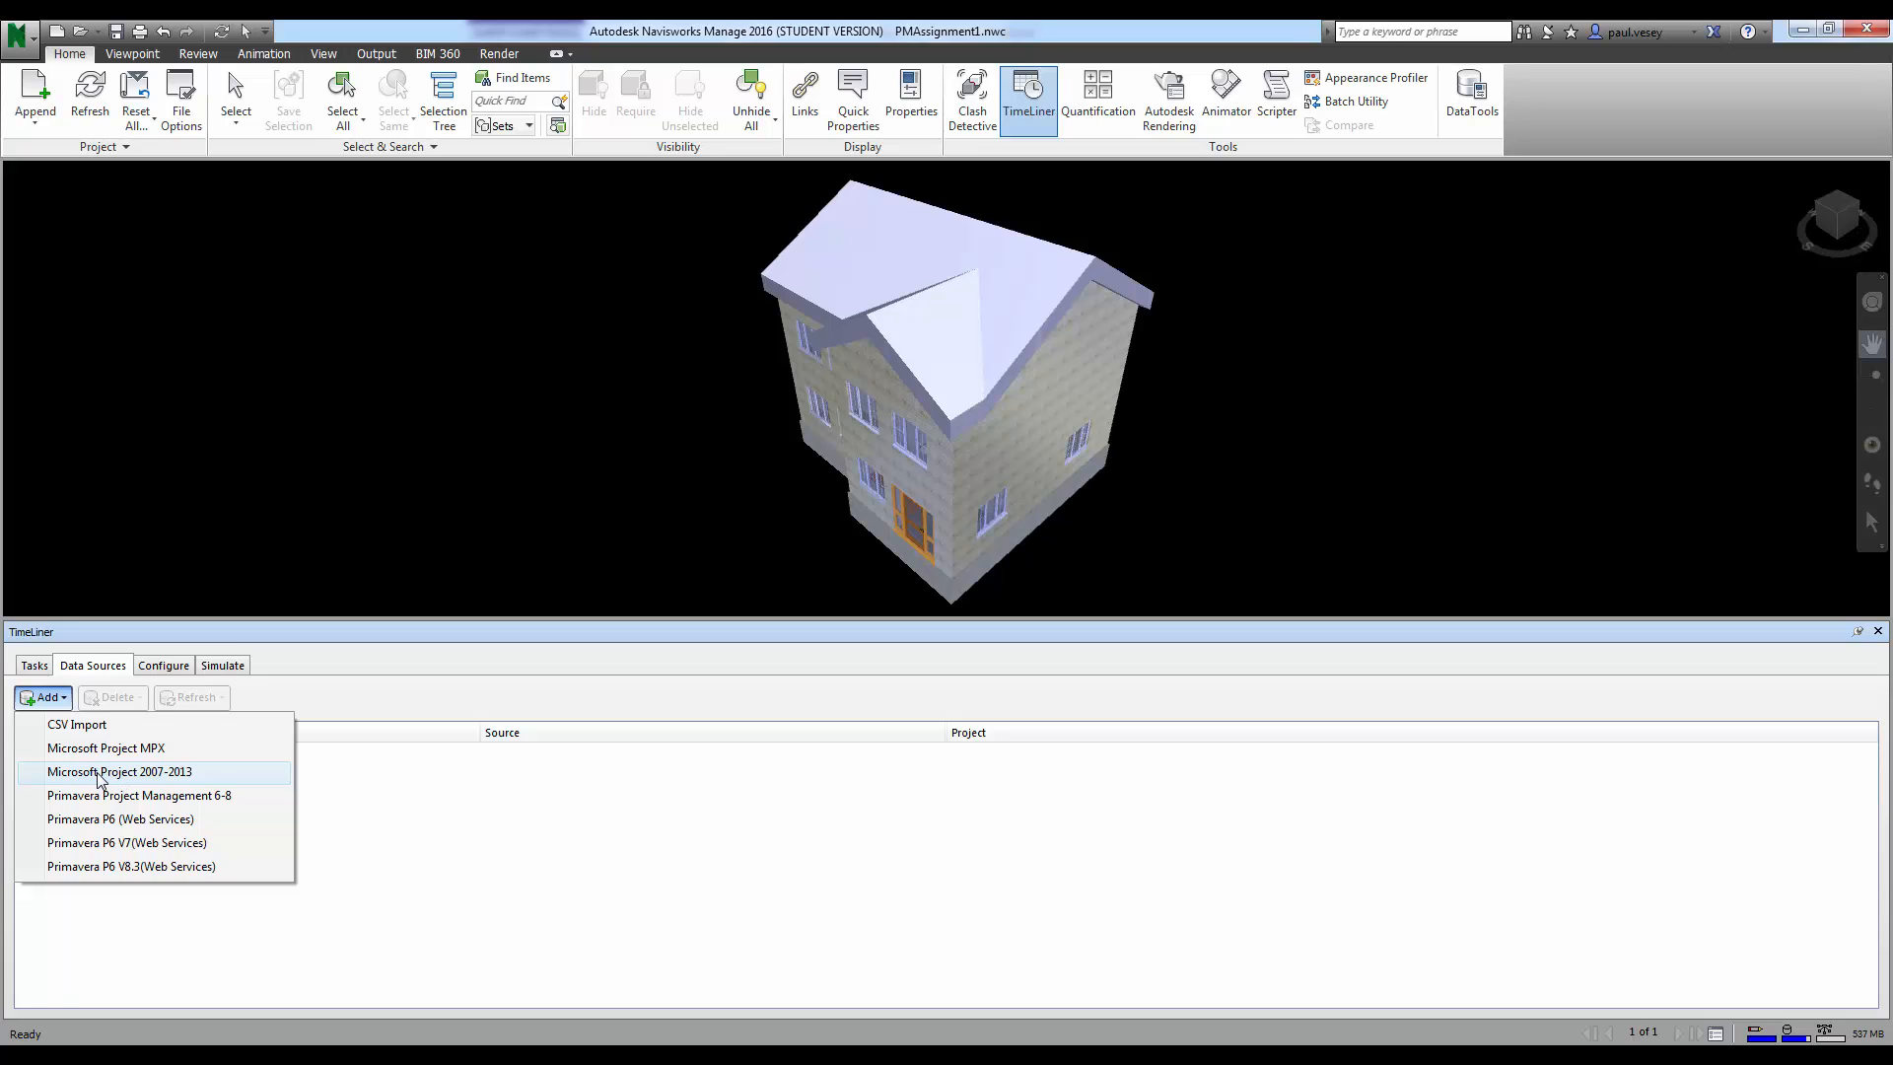
{"action": "left_click", "coordinate": [93, 773]}
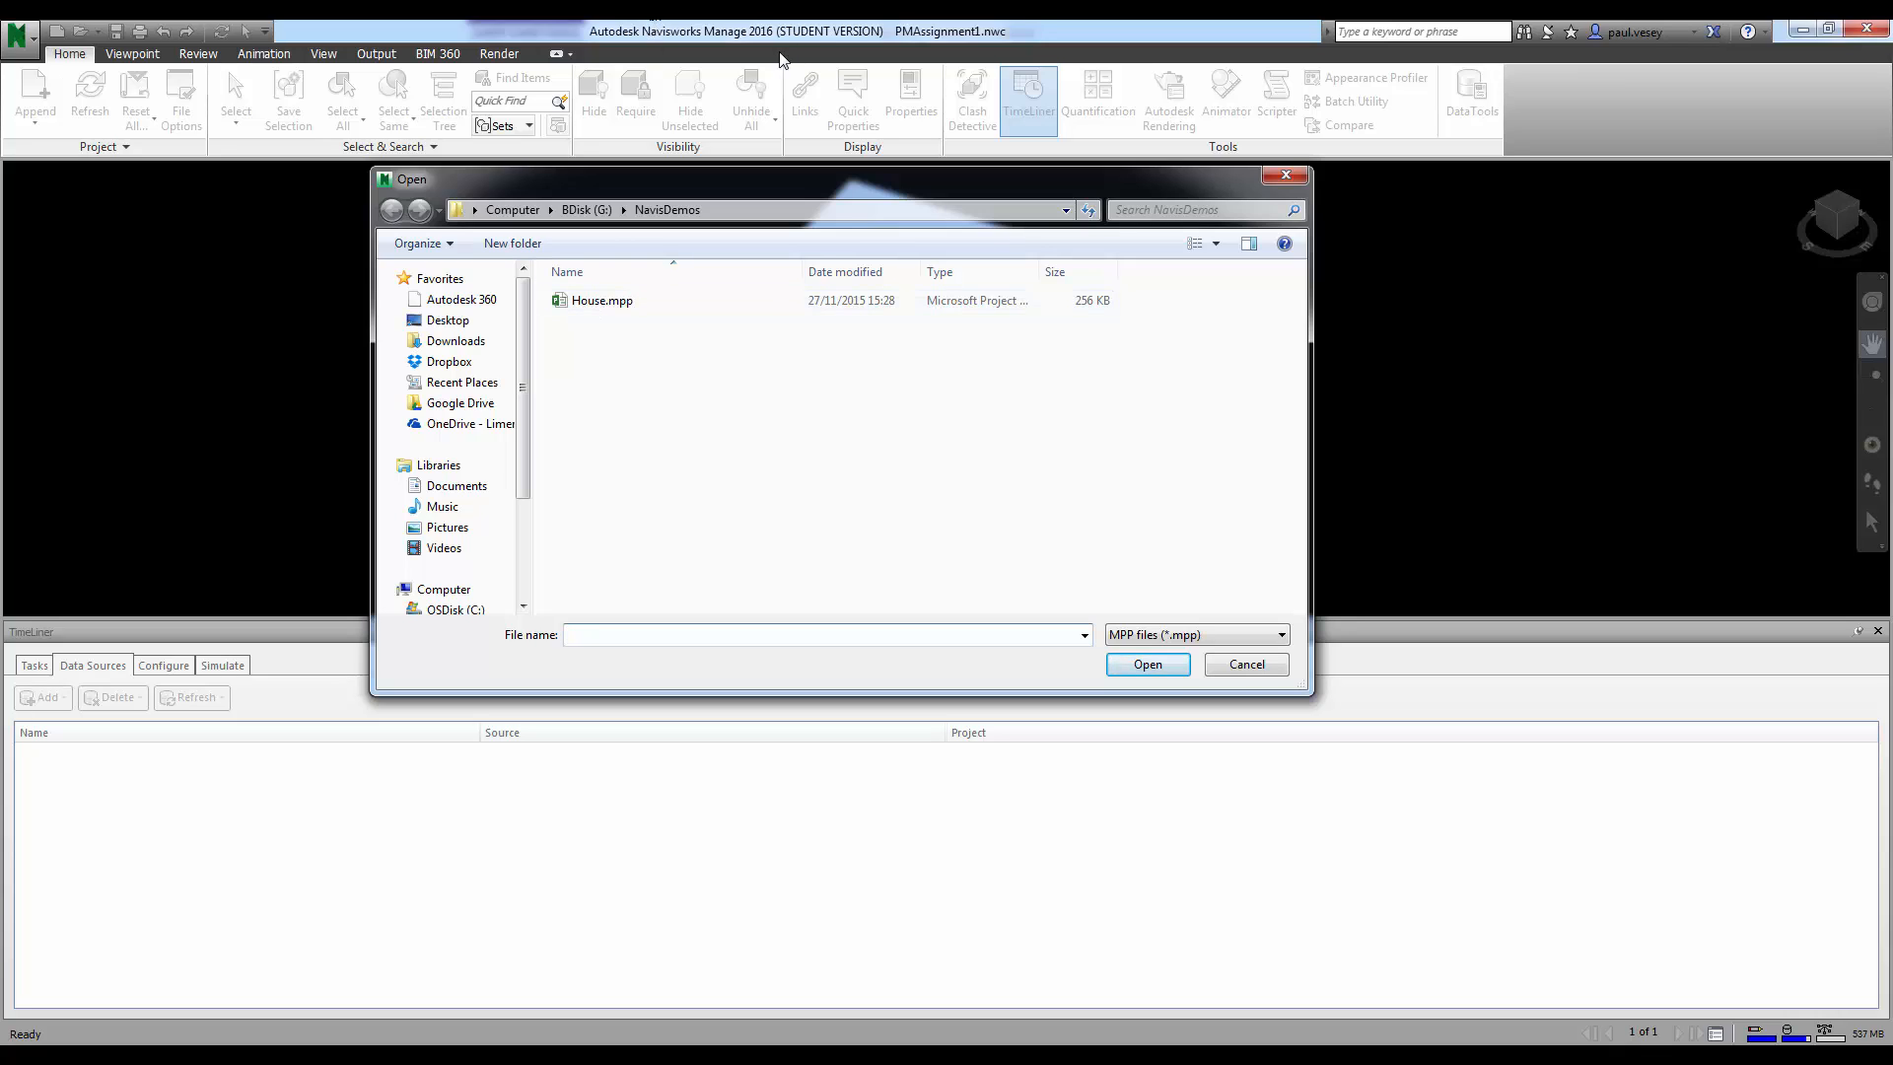
{"action": "left_click", "coordinate": [600, 301]}
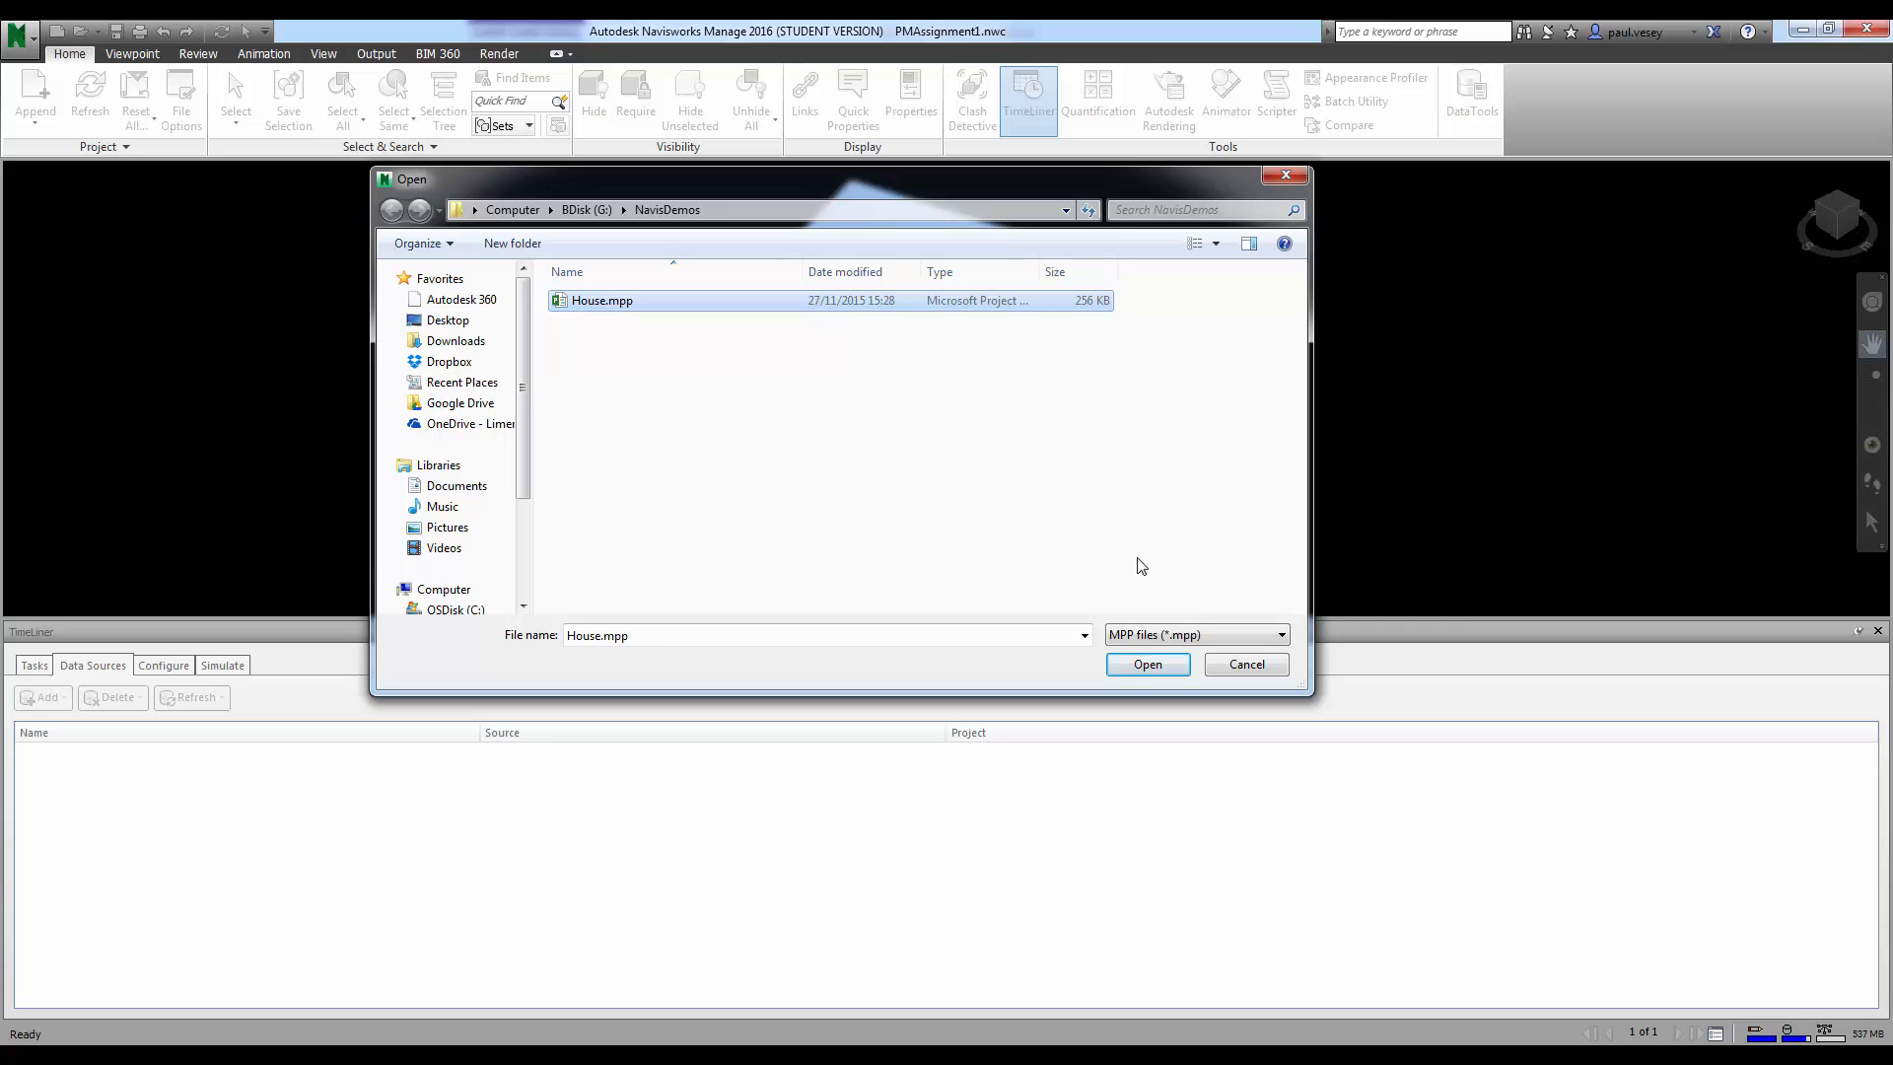
{"action": "left_click", "coordinate": [1132, 668]}
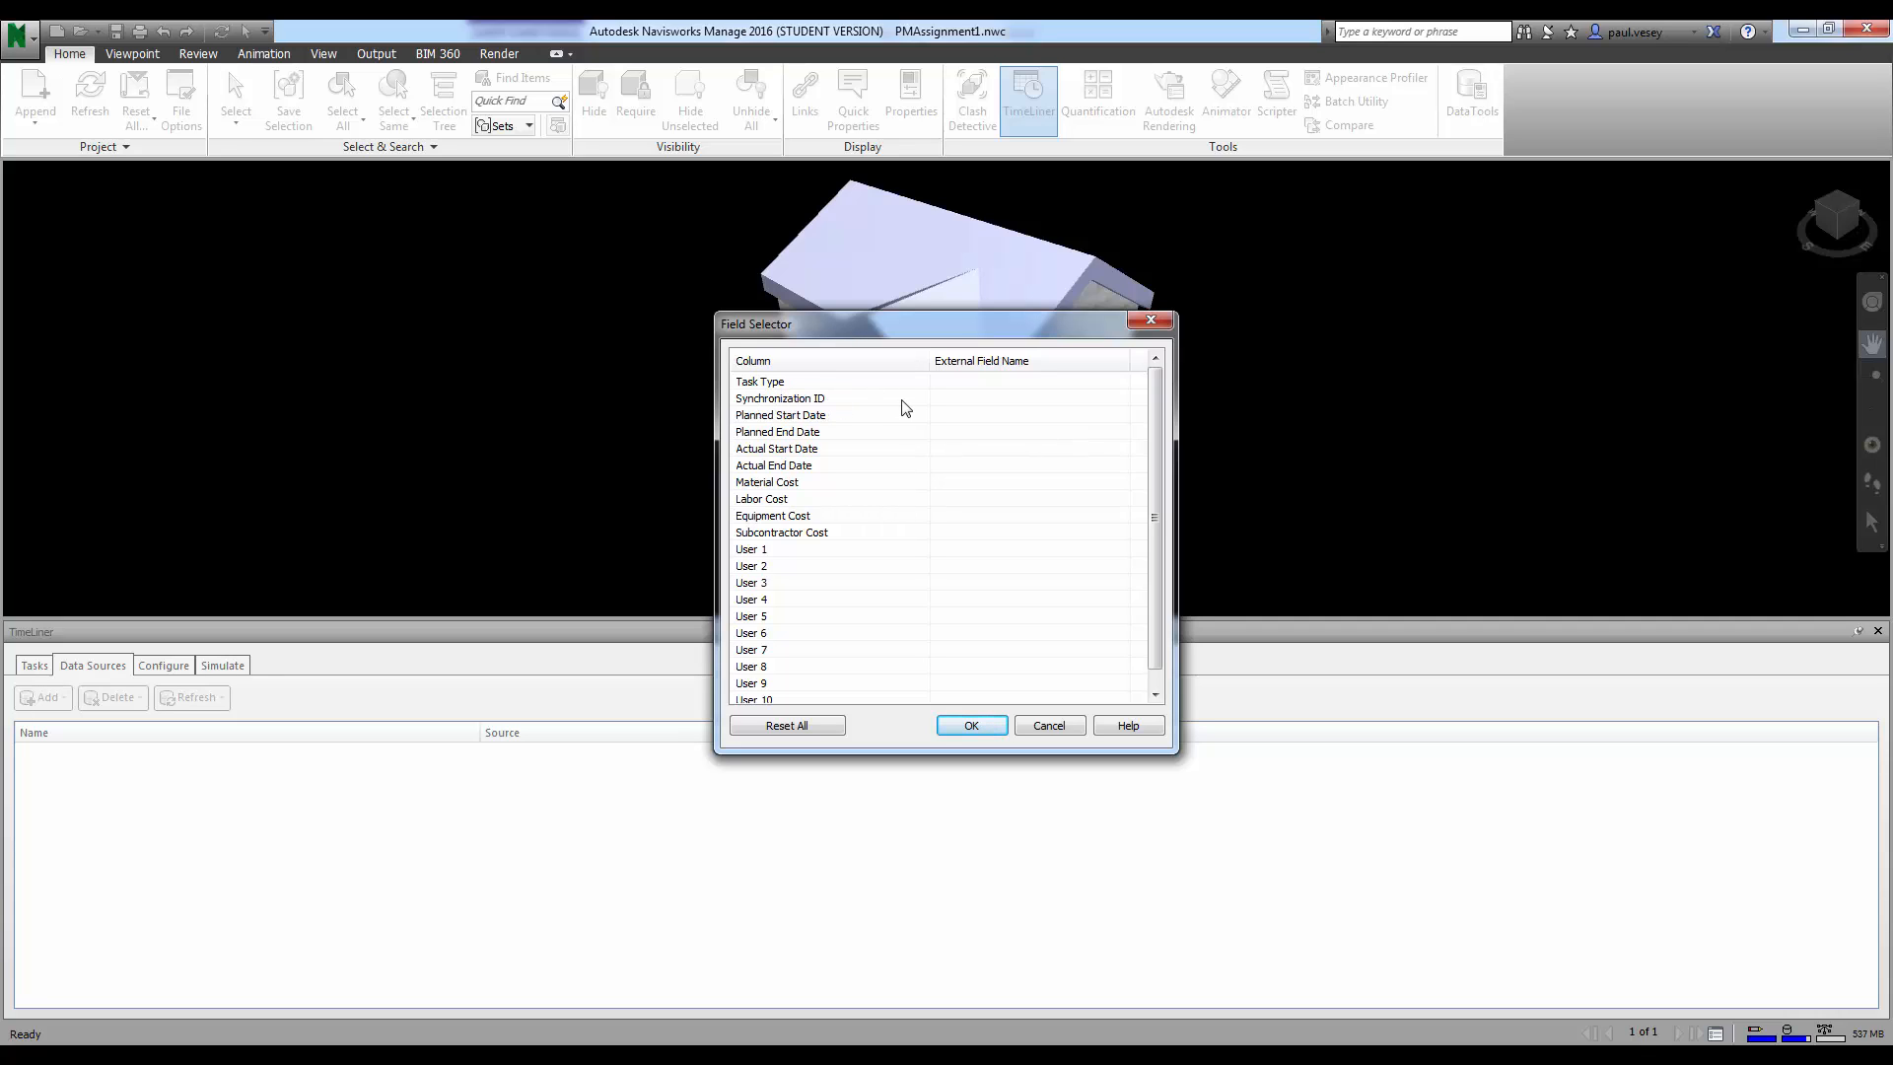
Step: Map Synchronization ID to the external field Unique ID and Planned Start Date to Start
{"action": "left_click", "coordinate": [950, 404]}
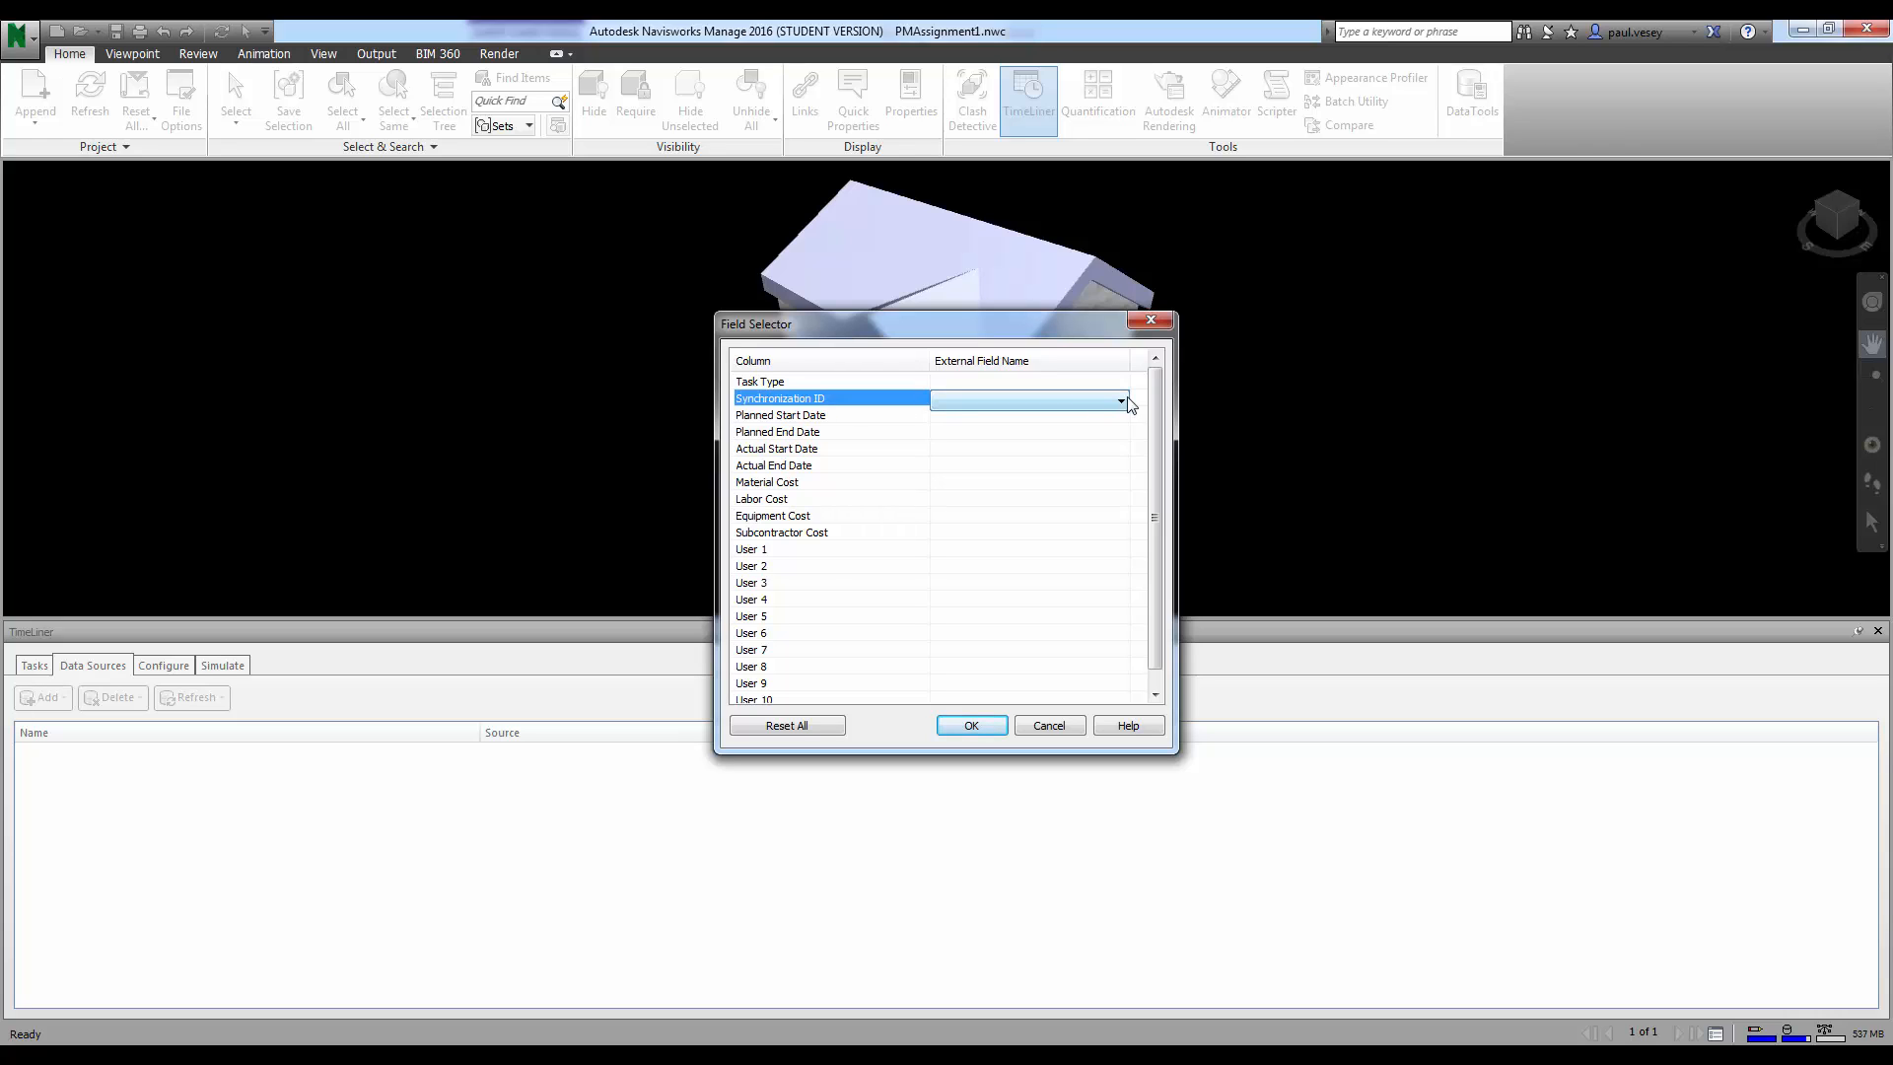
{"action": "left_click", "coordinate": [1121, 400]}
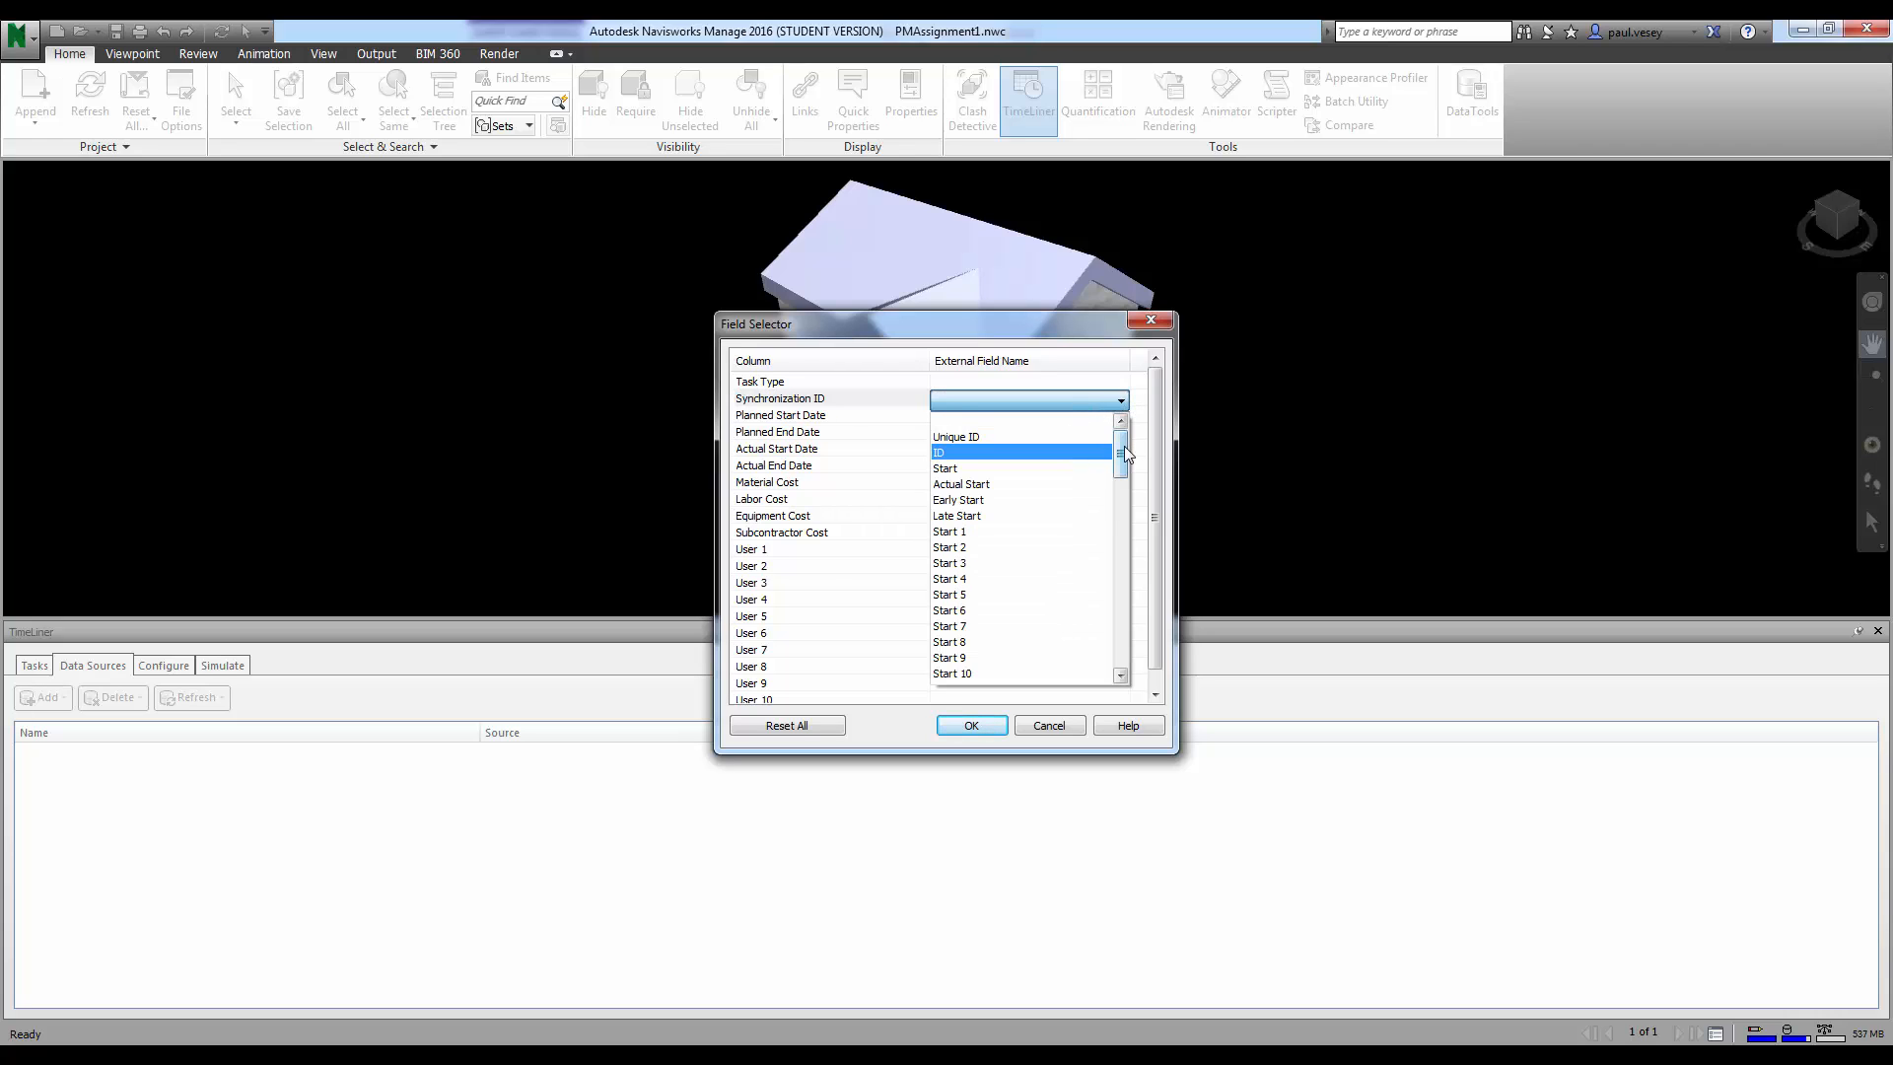
{"action": "mouse_move", "coordinate": [1124, 453]}
{"action": "left_mouse_down"}
{"action": "mouse_move", "coordinate": [1125, 645]}
{"action": "mouse_move", "coordinate": [1124, 471]}
{"action": "left_mouse_up"}
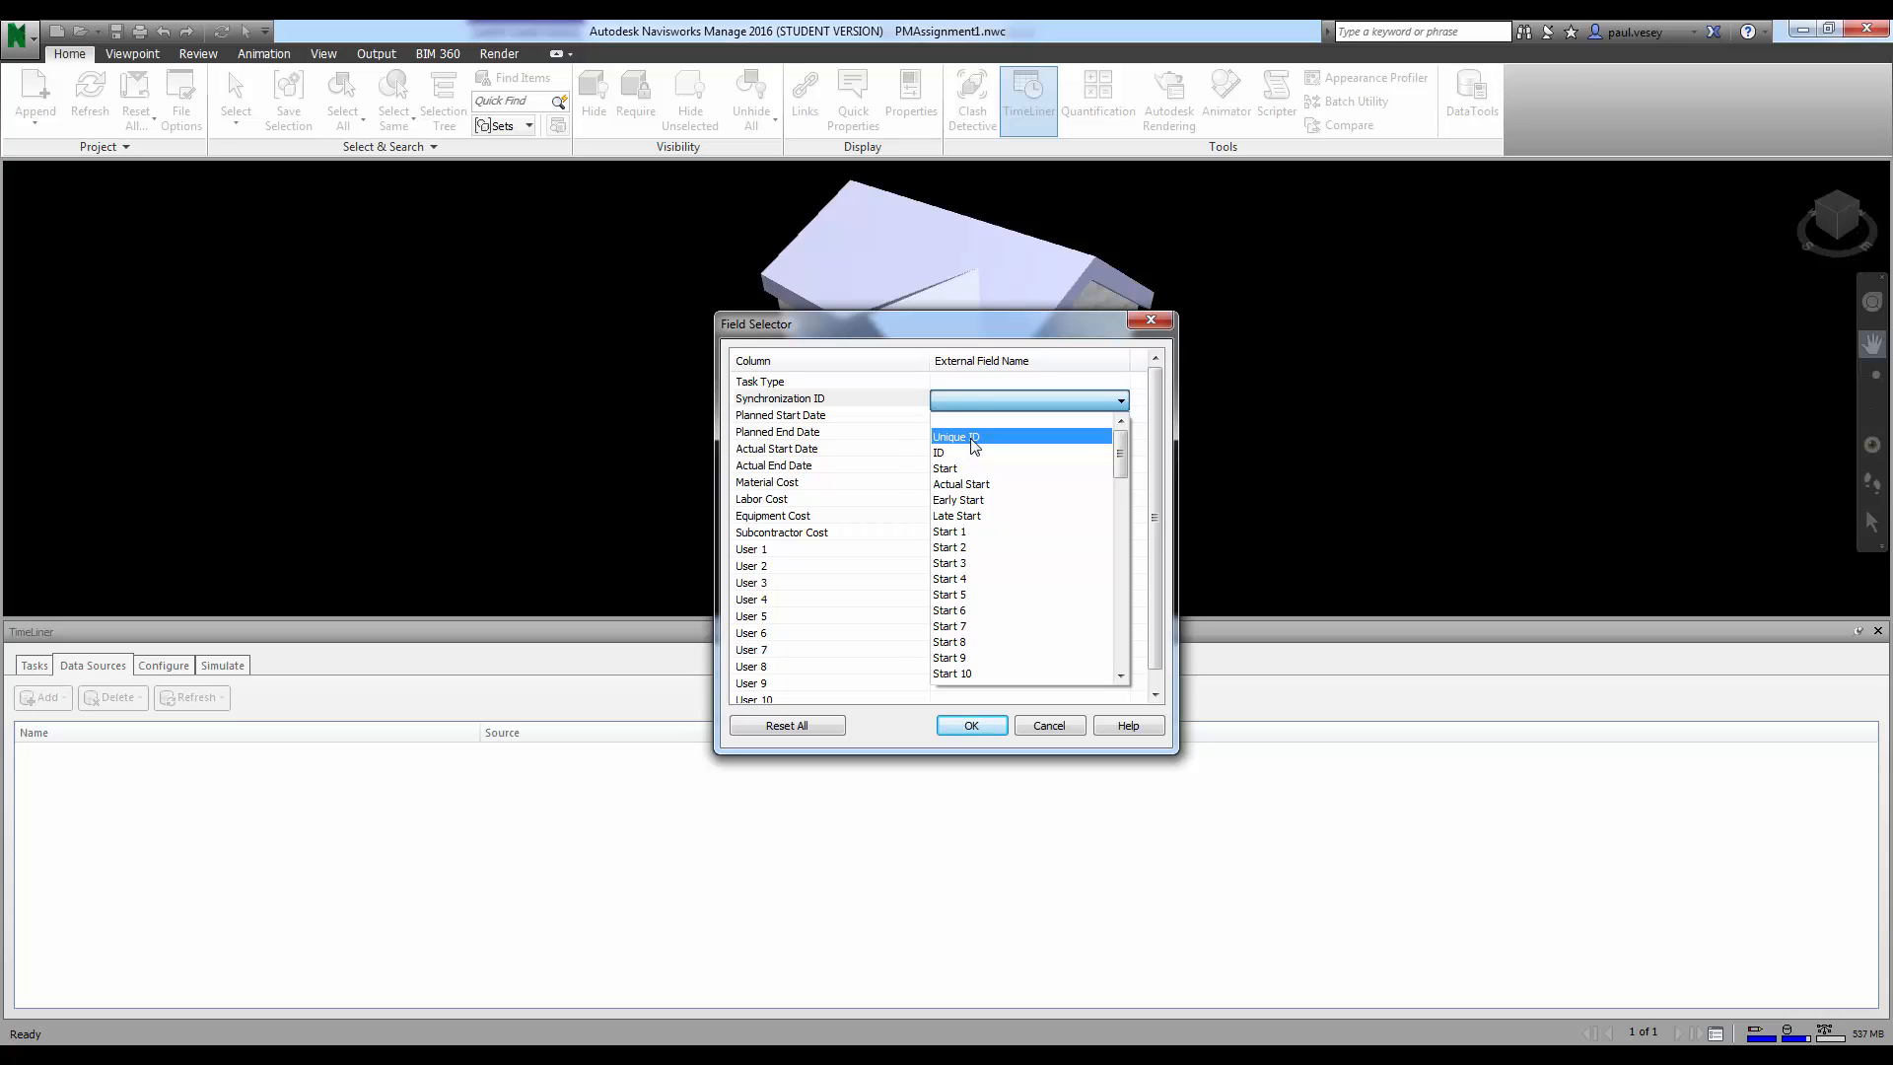
{"action": "left_click", "coordinate": [974, 438]}
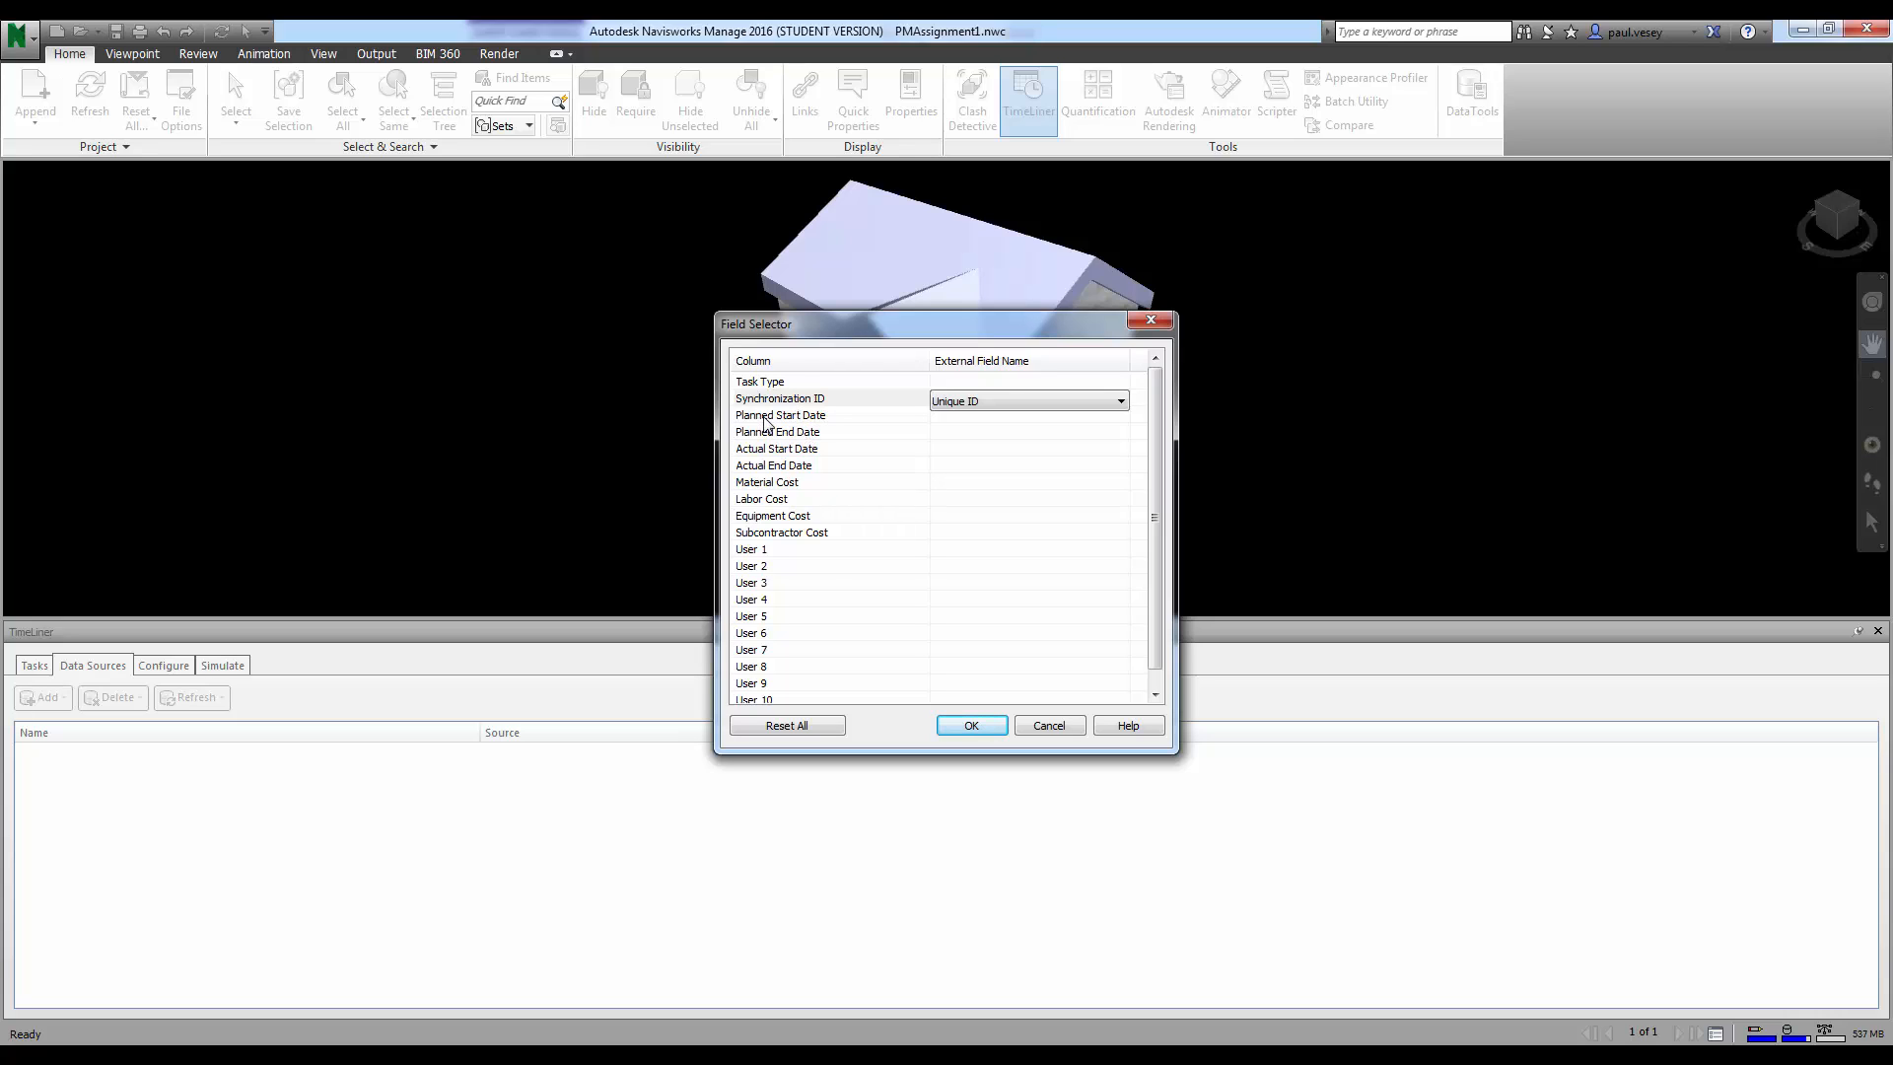
{"action": "left_click", "coordinate": [943, 418]}
{"action": "left_click", "coordinate": [1061, 420]}
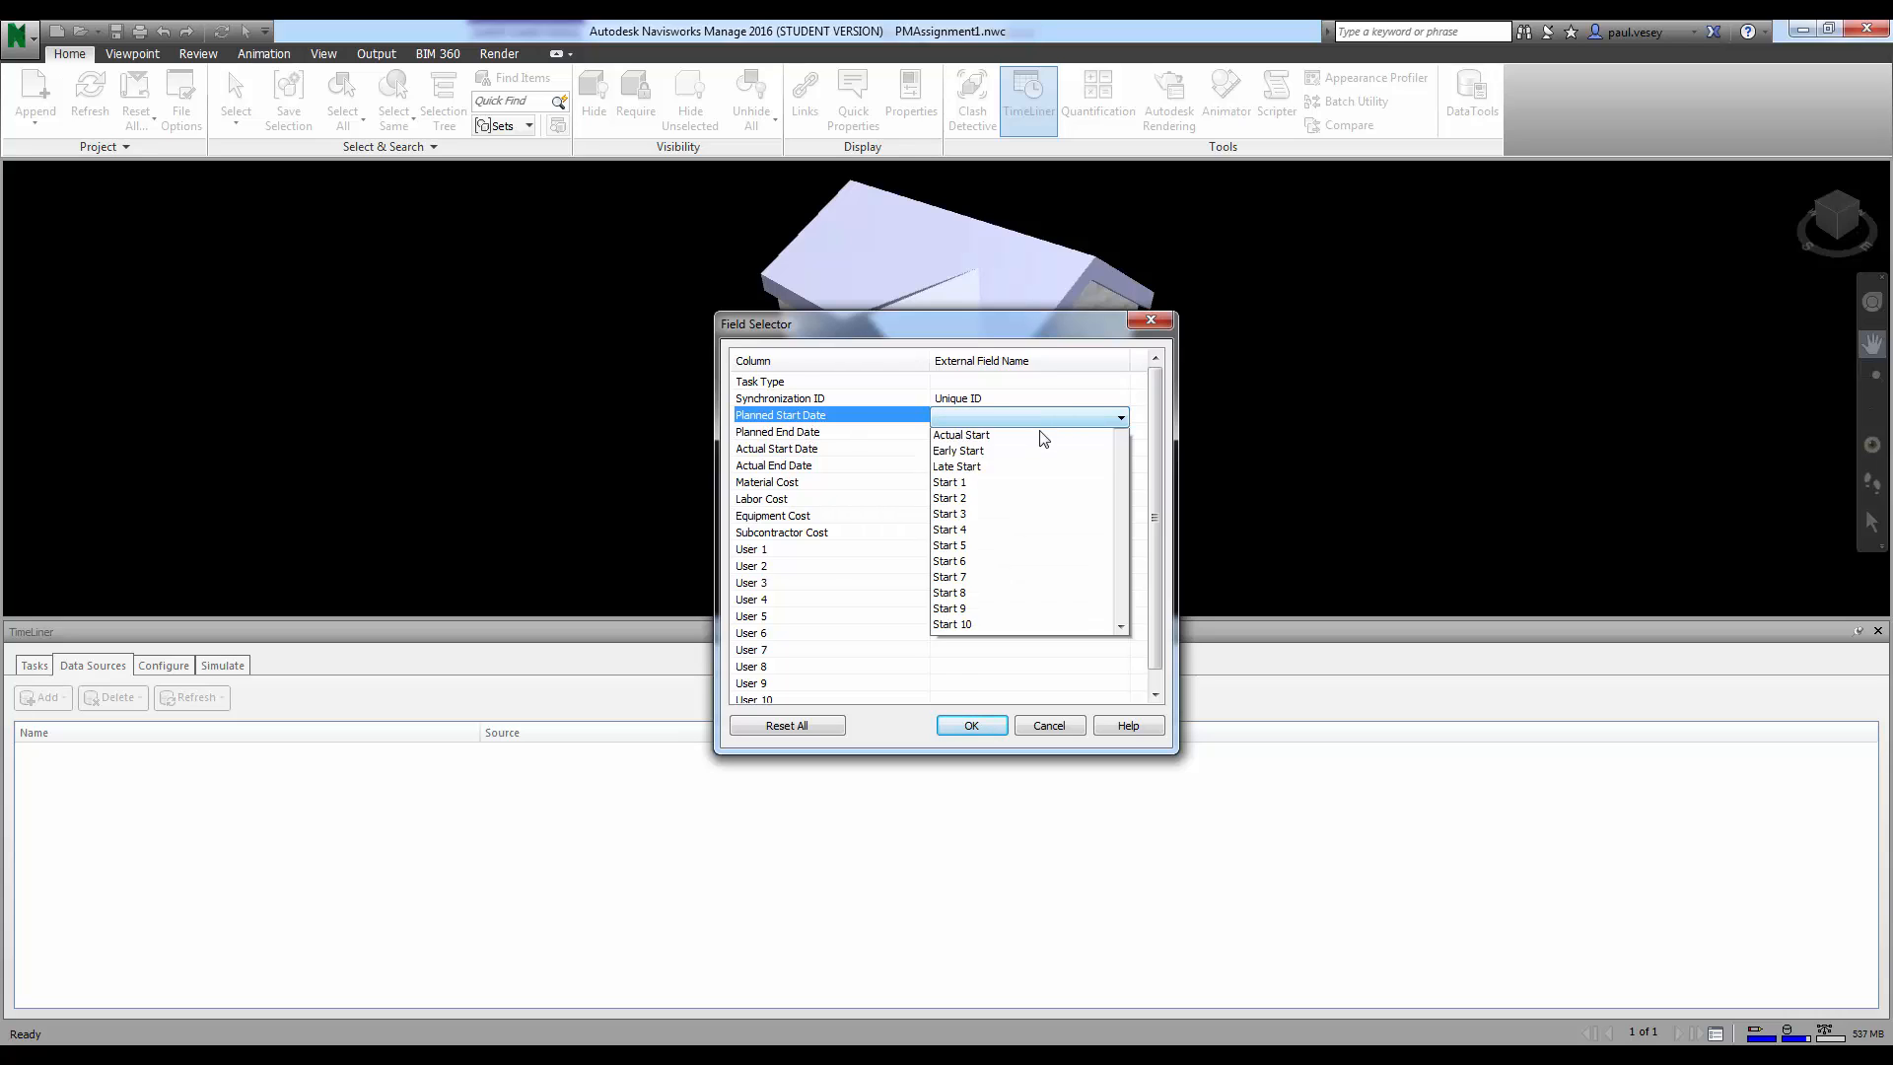
{"action": "left_click", "coordinate": [998, 481]}
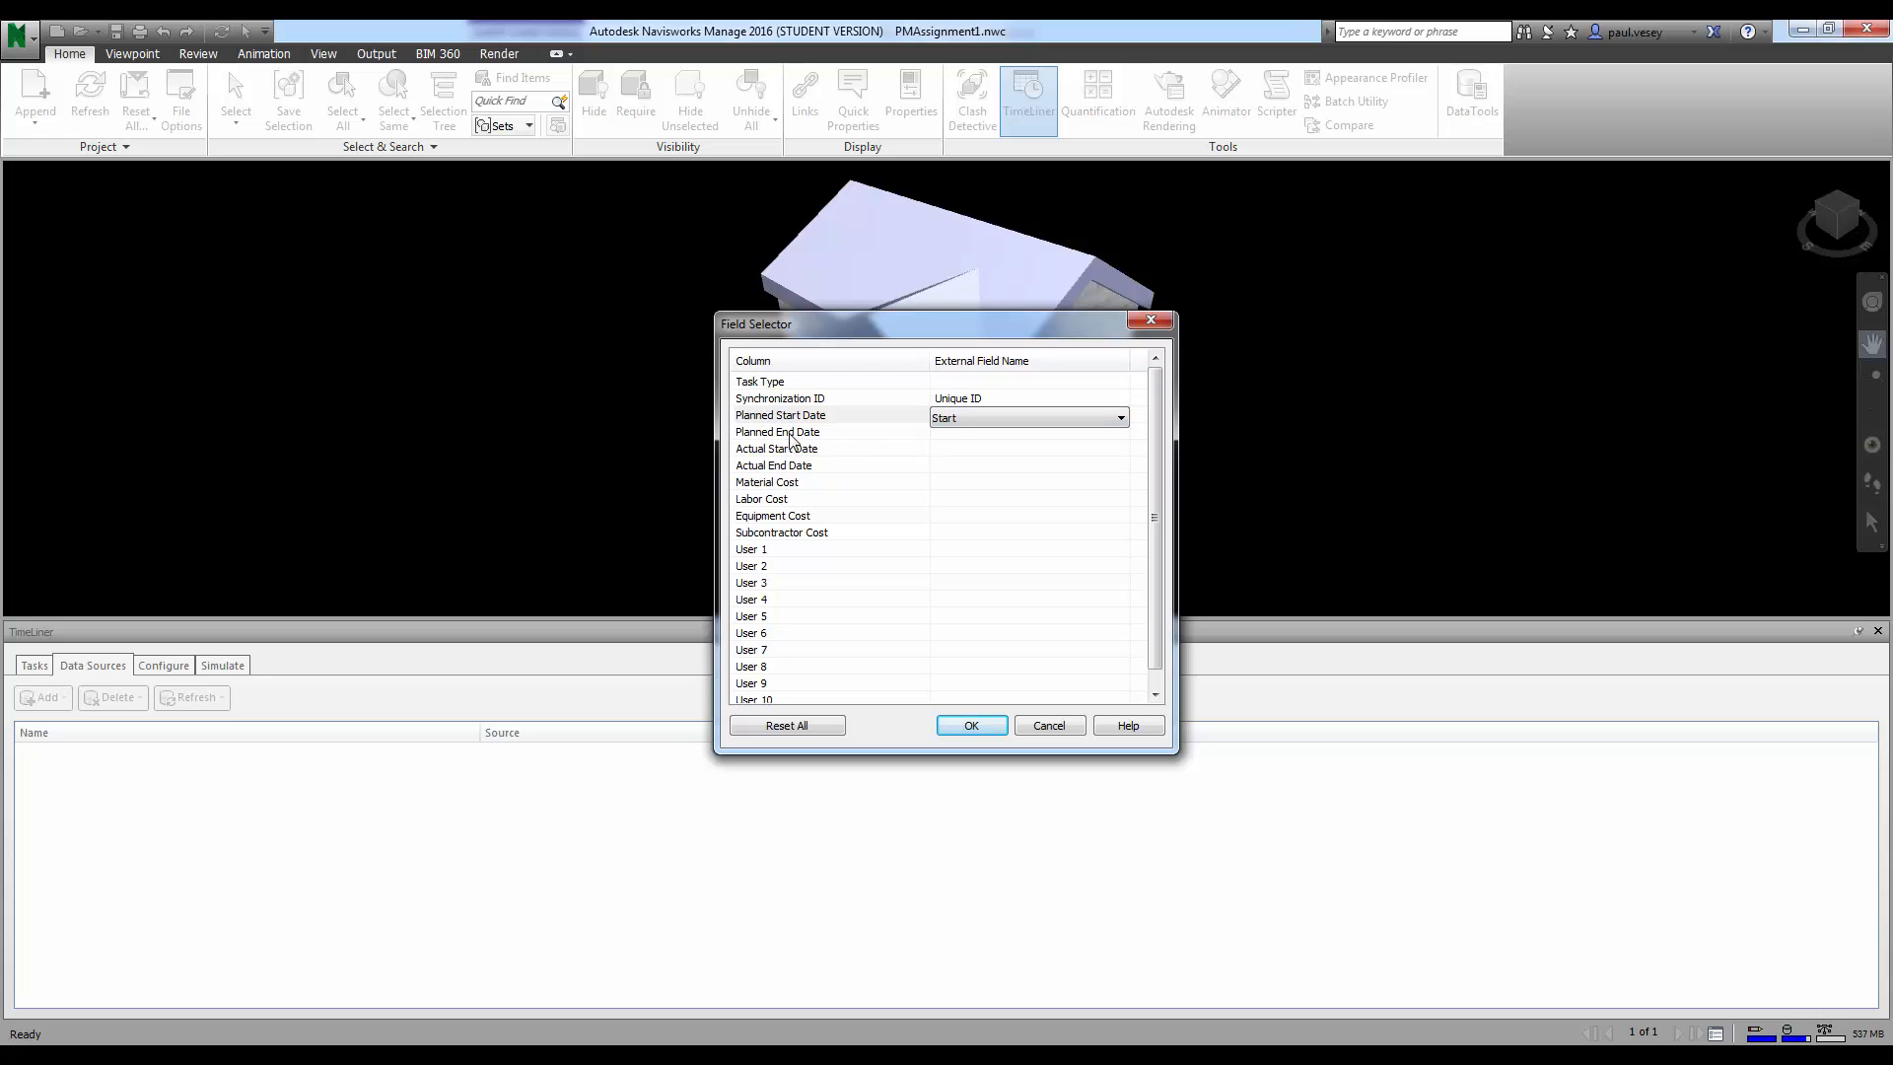
Step: Map Planned End Date to the external field Finish and accept the field mapping
{"action": "left_click", "coordinate": [953, 435]}
{"action": "left_click", "coordinate": [1121, 438]}
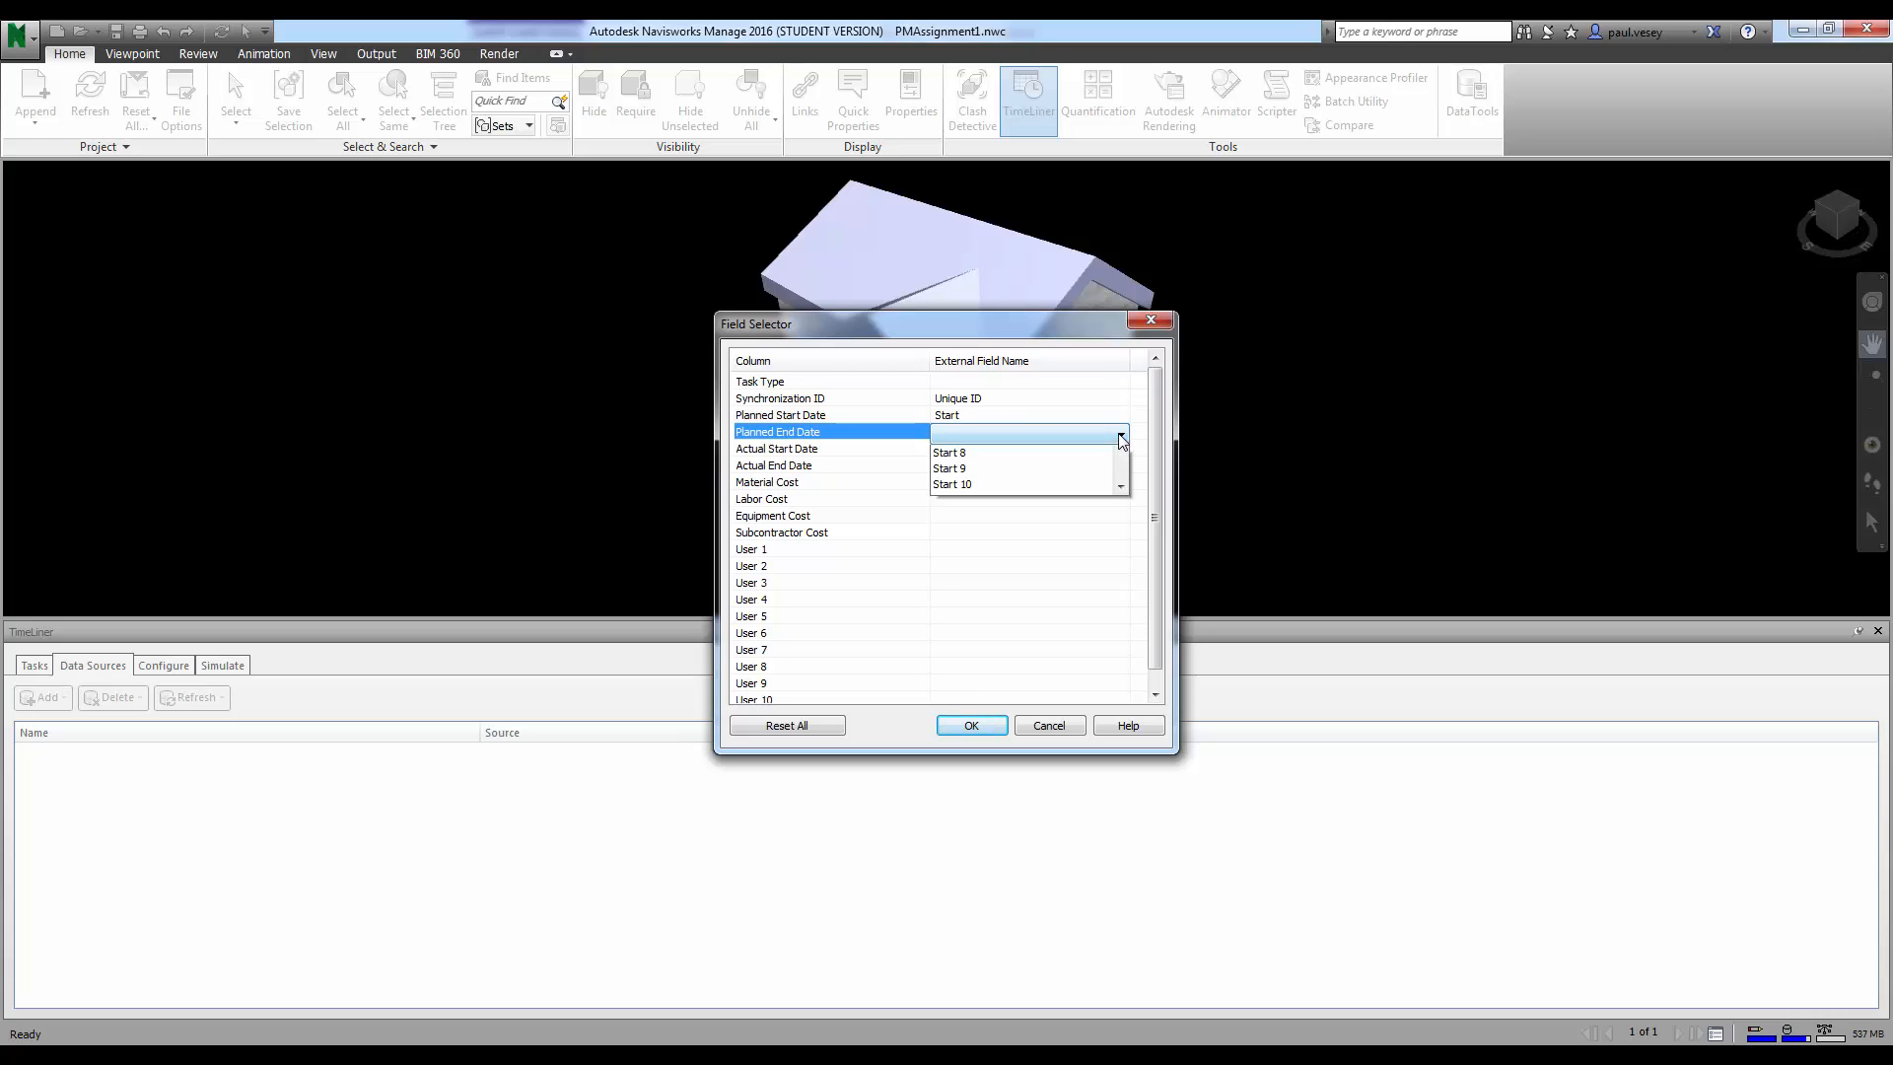
{"action": "left_click_drag", "start_coordinate": [1120, 486], "coordinate": [1115, 558]}
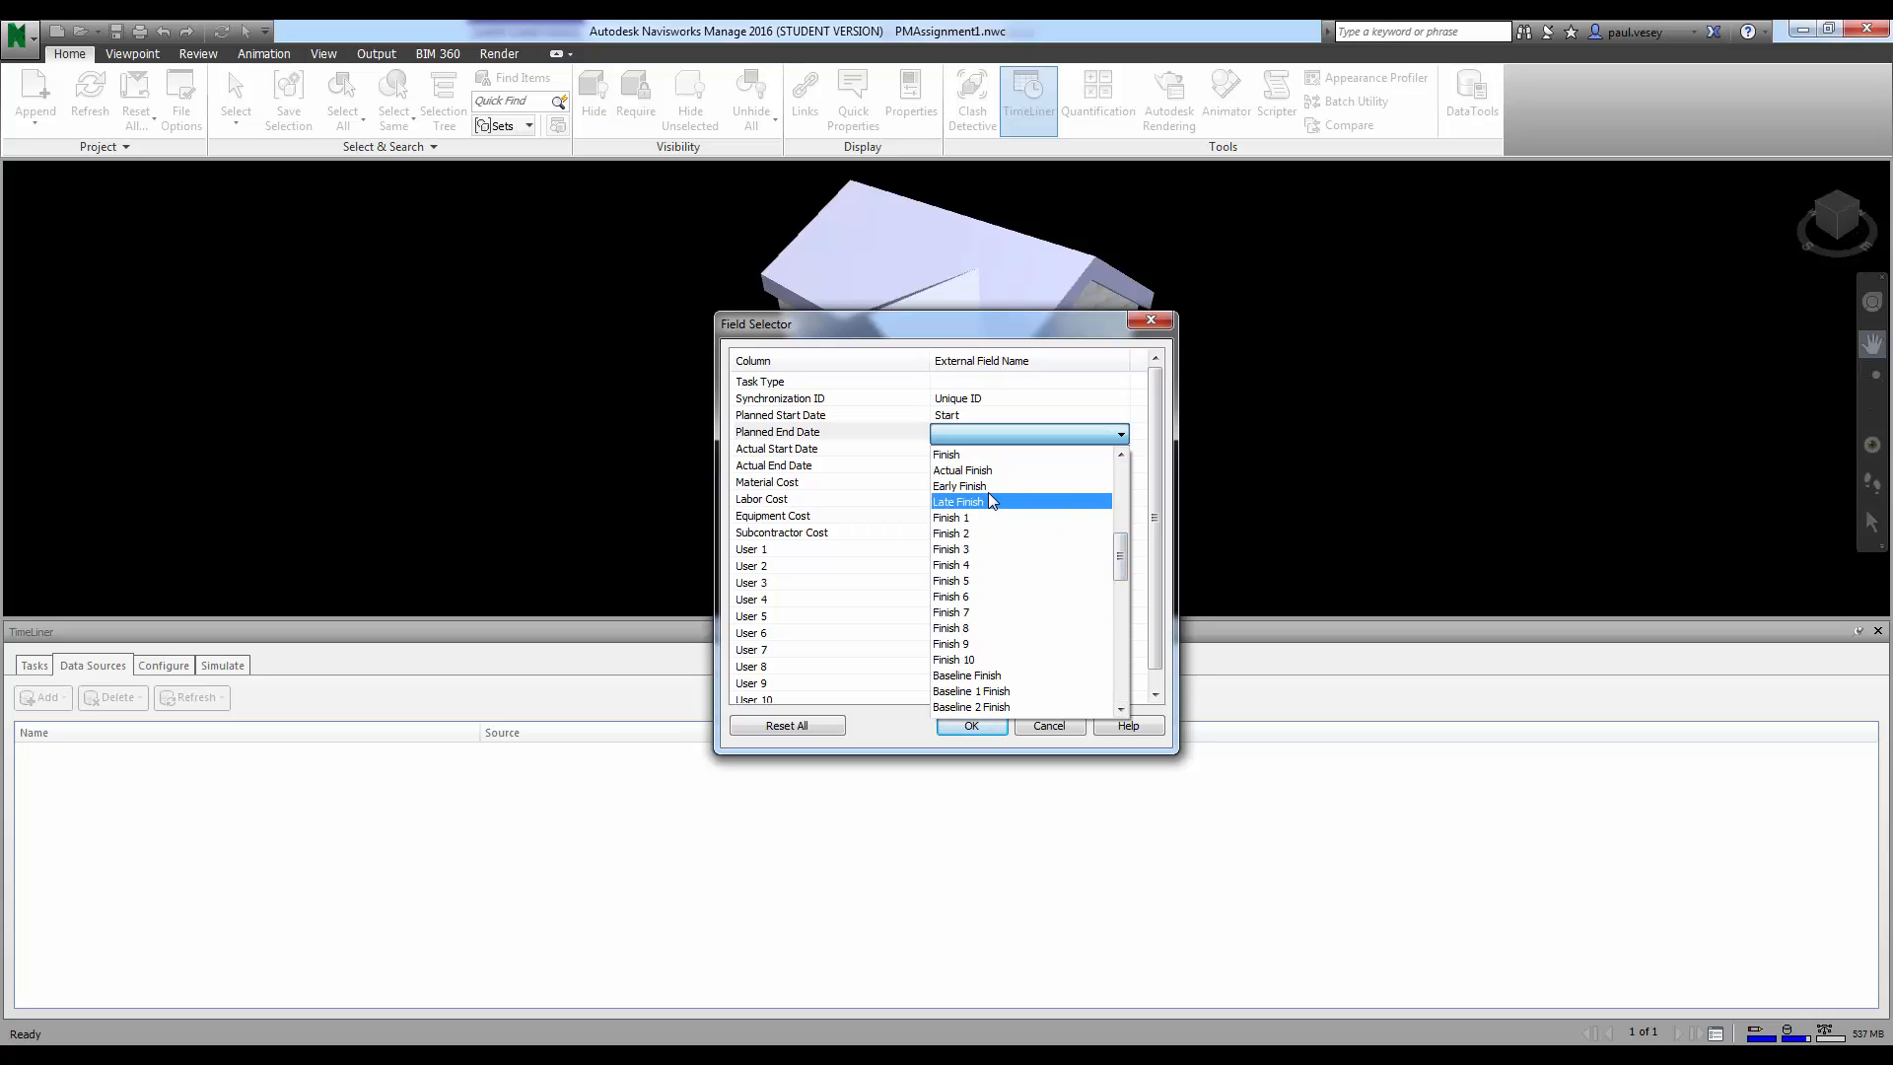
{"action": "left_click", "coordinate": [948, 454]}
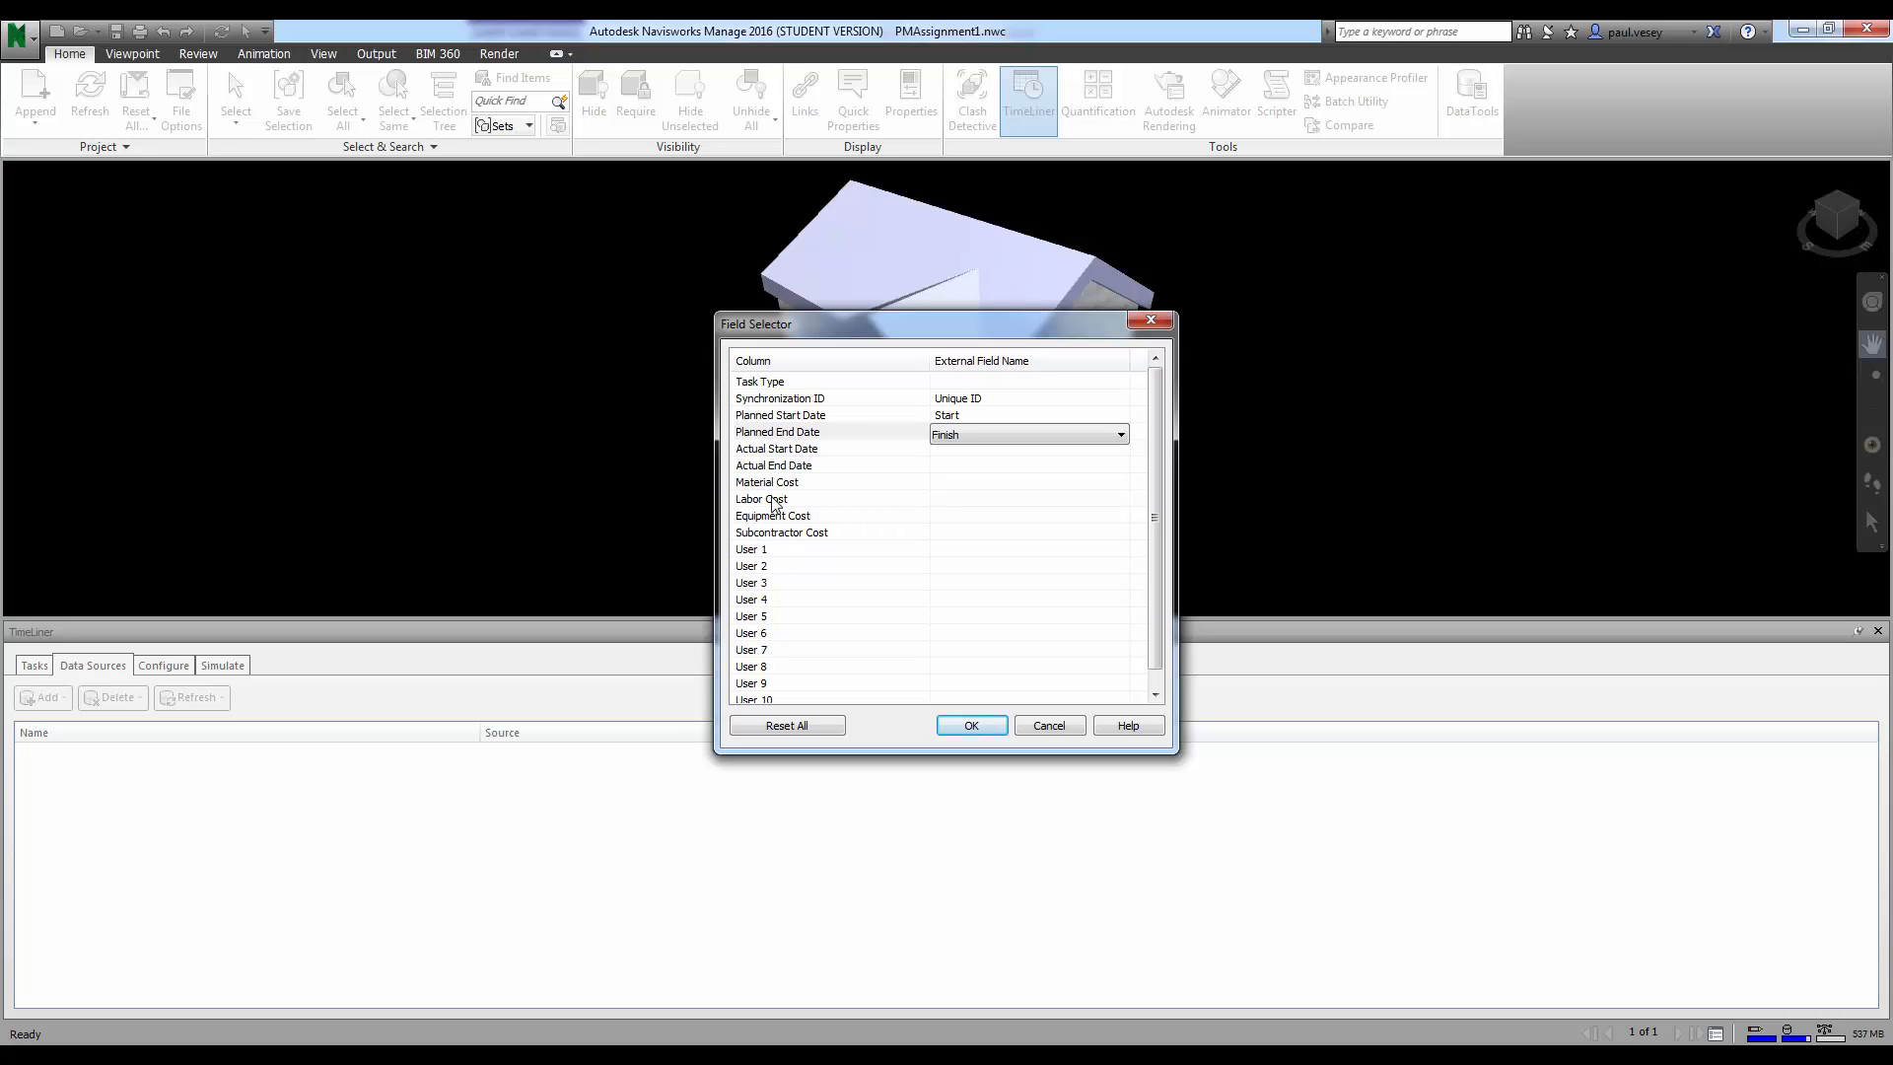
{"action": "left_click_drag", "start_coordinate": [1037, 342], "coordinate": [1026, 286]}
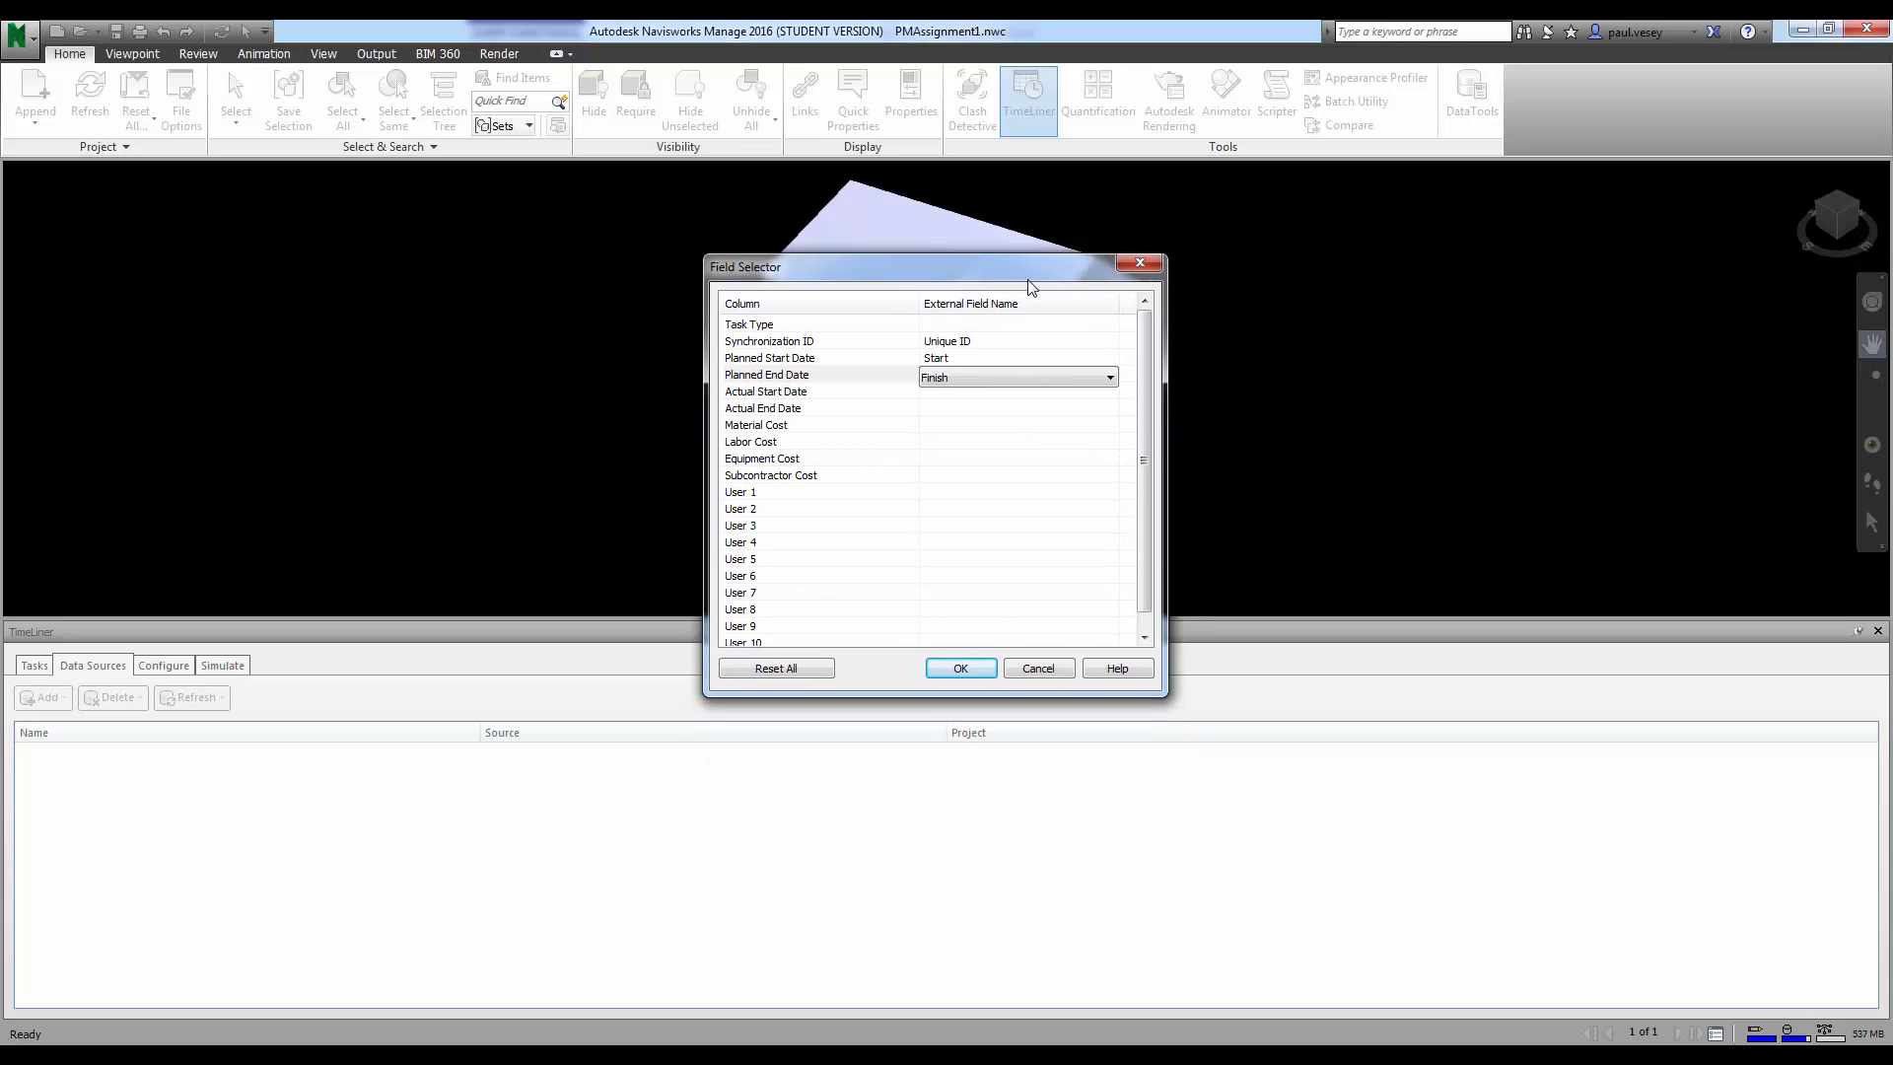
{"action": "left_click", "coordinate": [959, 669]}
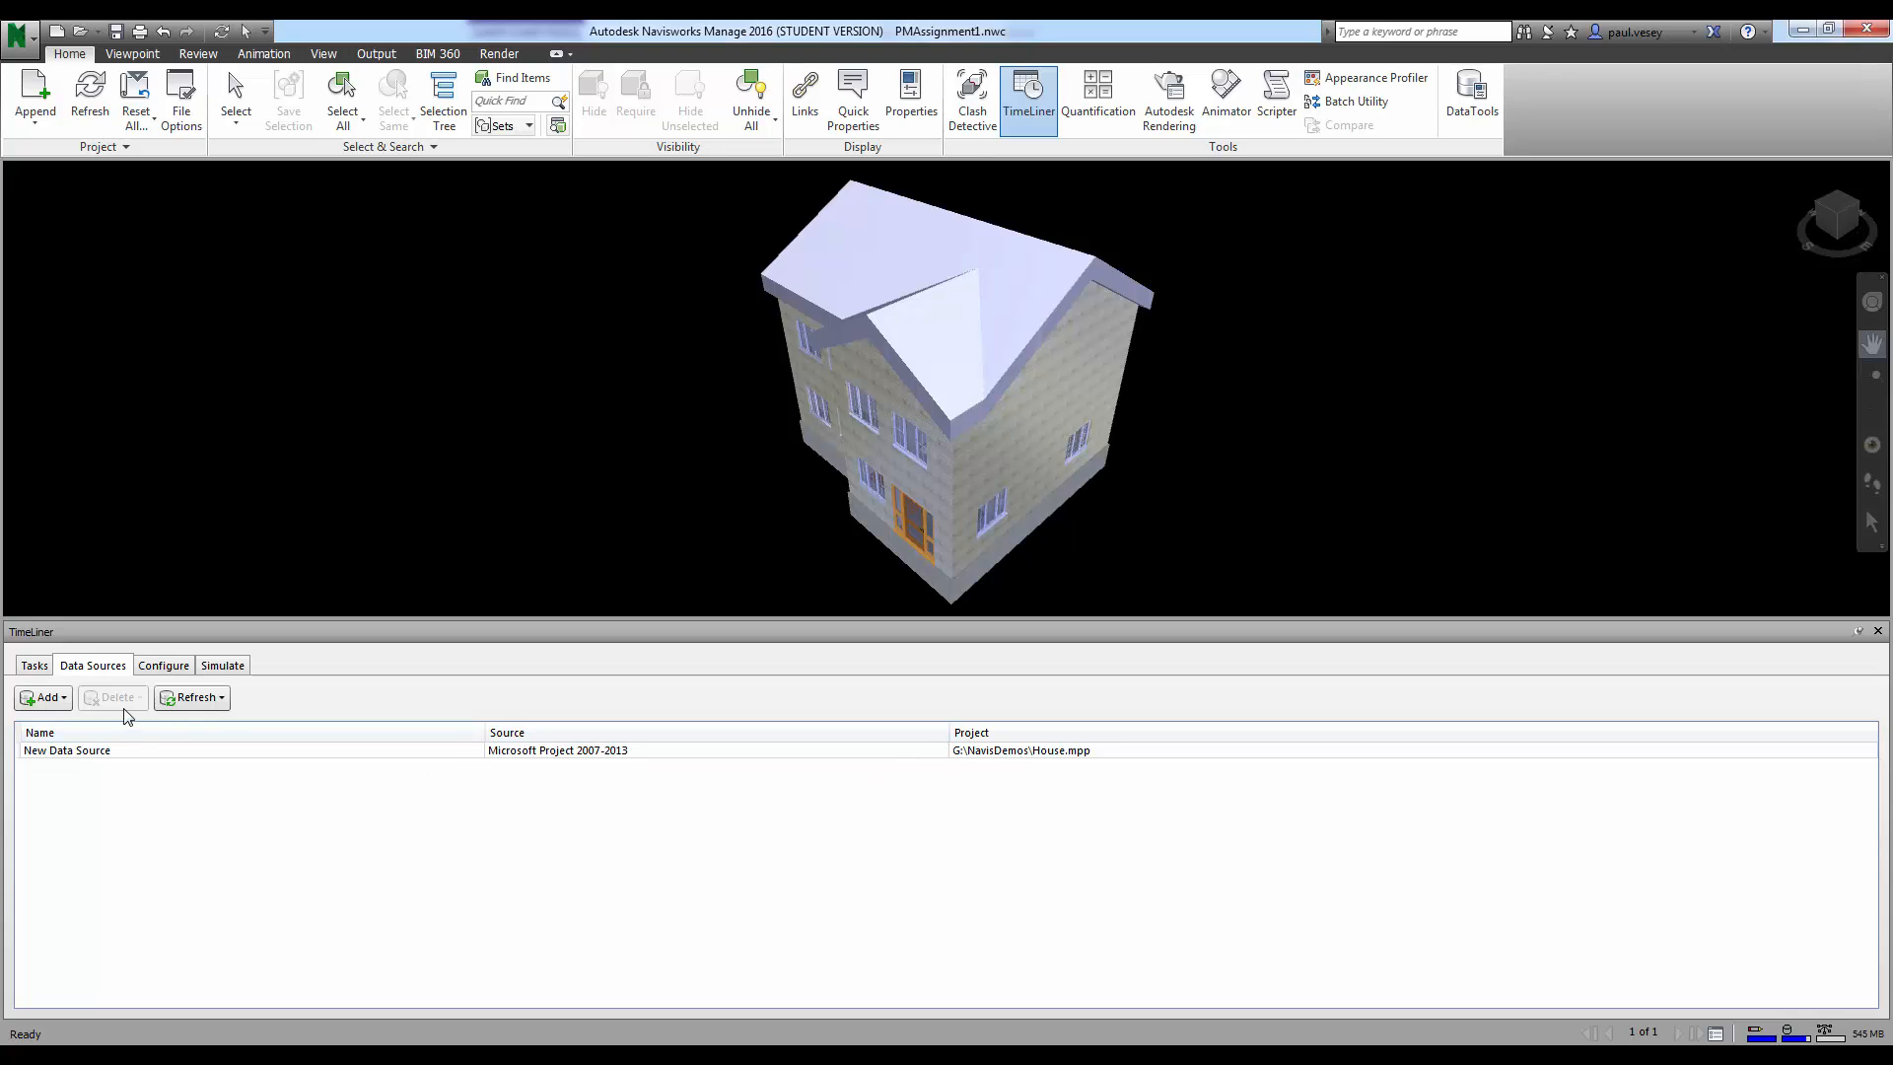
Step: Refresh the House.mpp data source with Rebuild Task Hierarchy and display the imported tasks in TimeLiner
{"action": "left_click", "coordinate": [35, 666]}
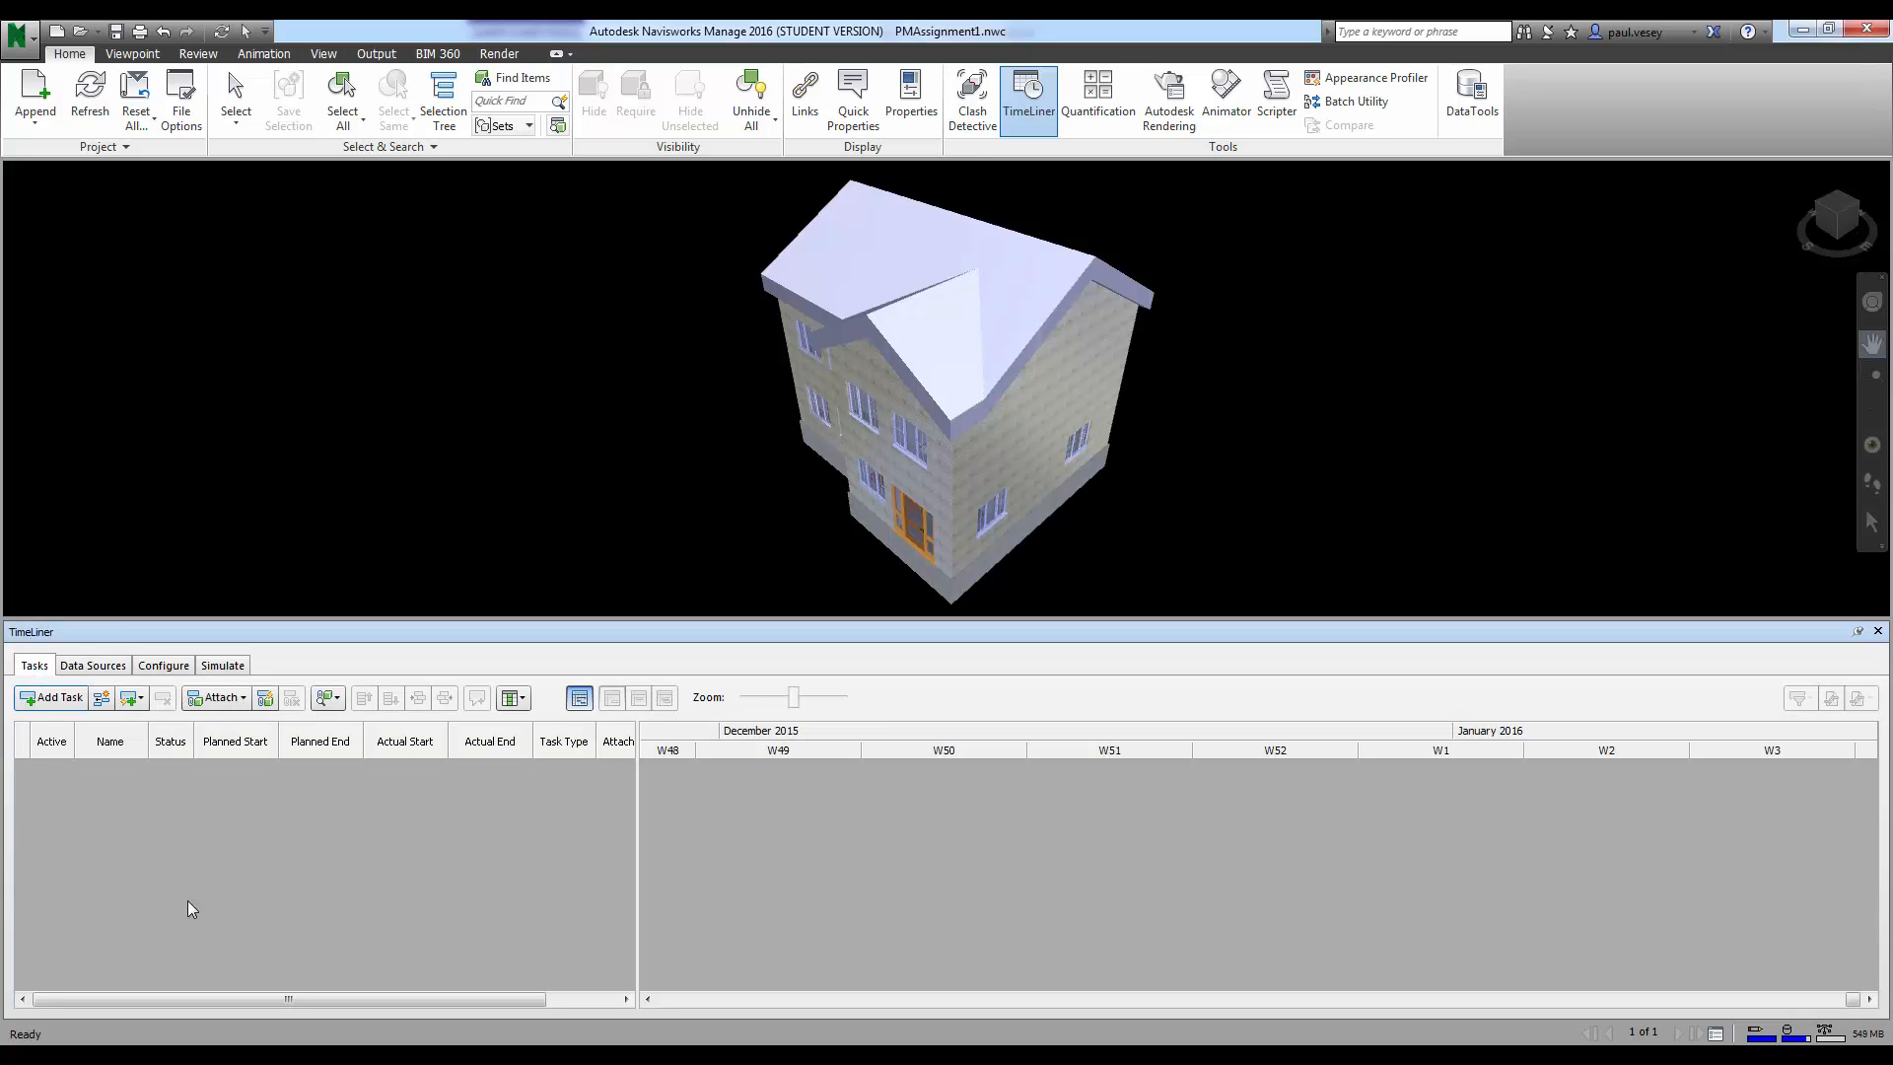
{"action": "left_click", "coordinate": [92, 666]}
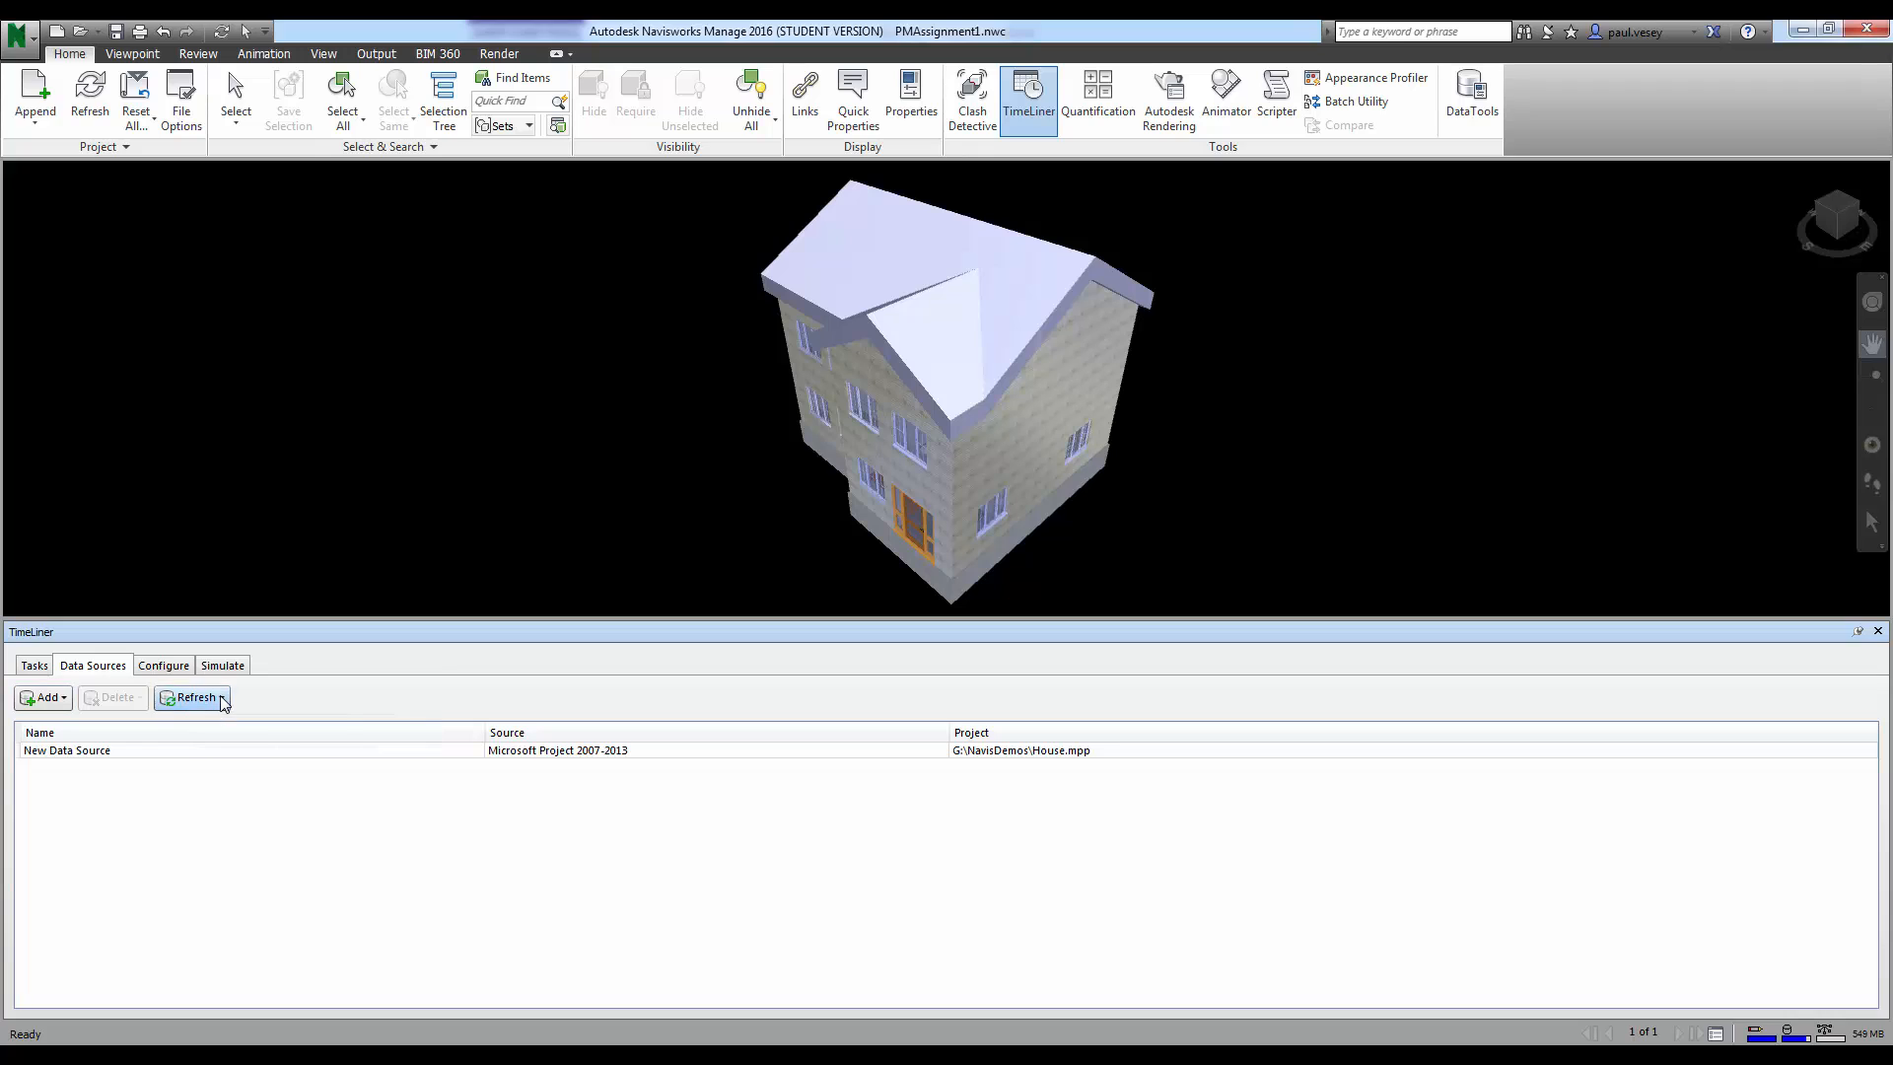
{"action": "left_click", "coordinate": [187, 700]}
{"action": "left_click", "coordinate": [222, 751]}
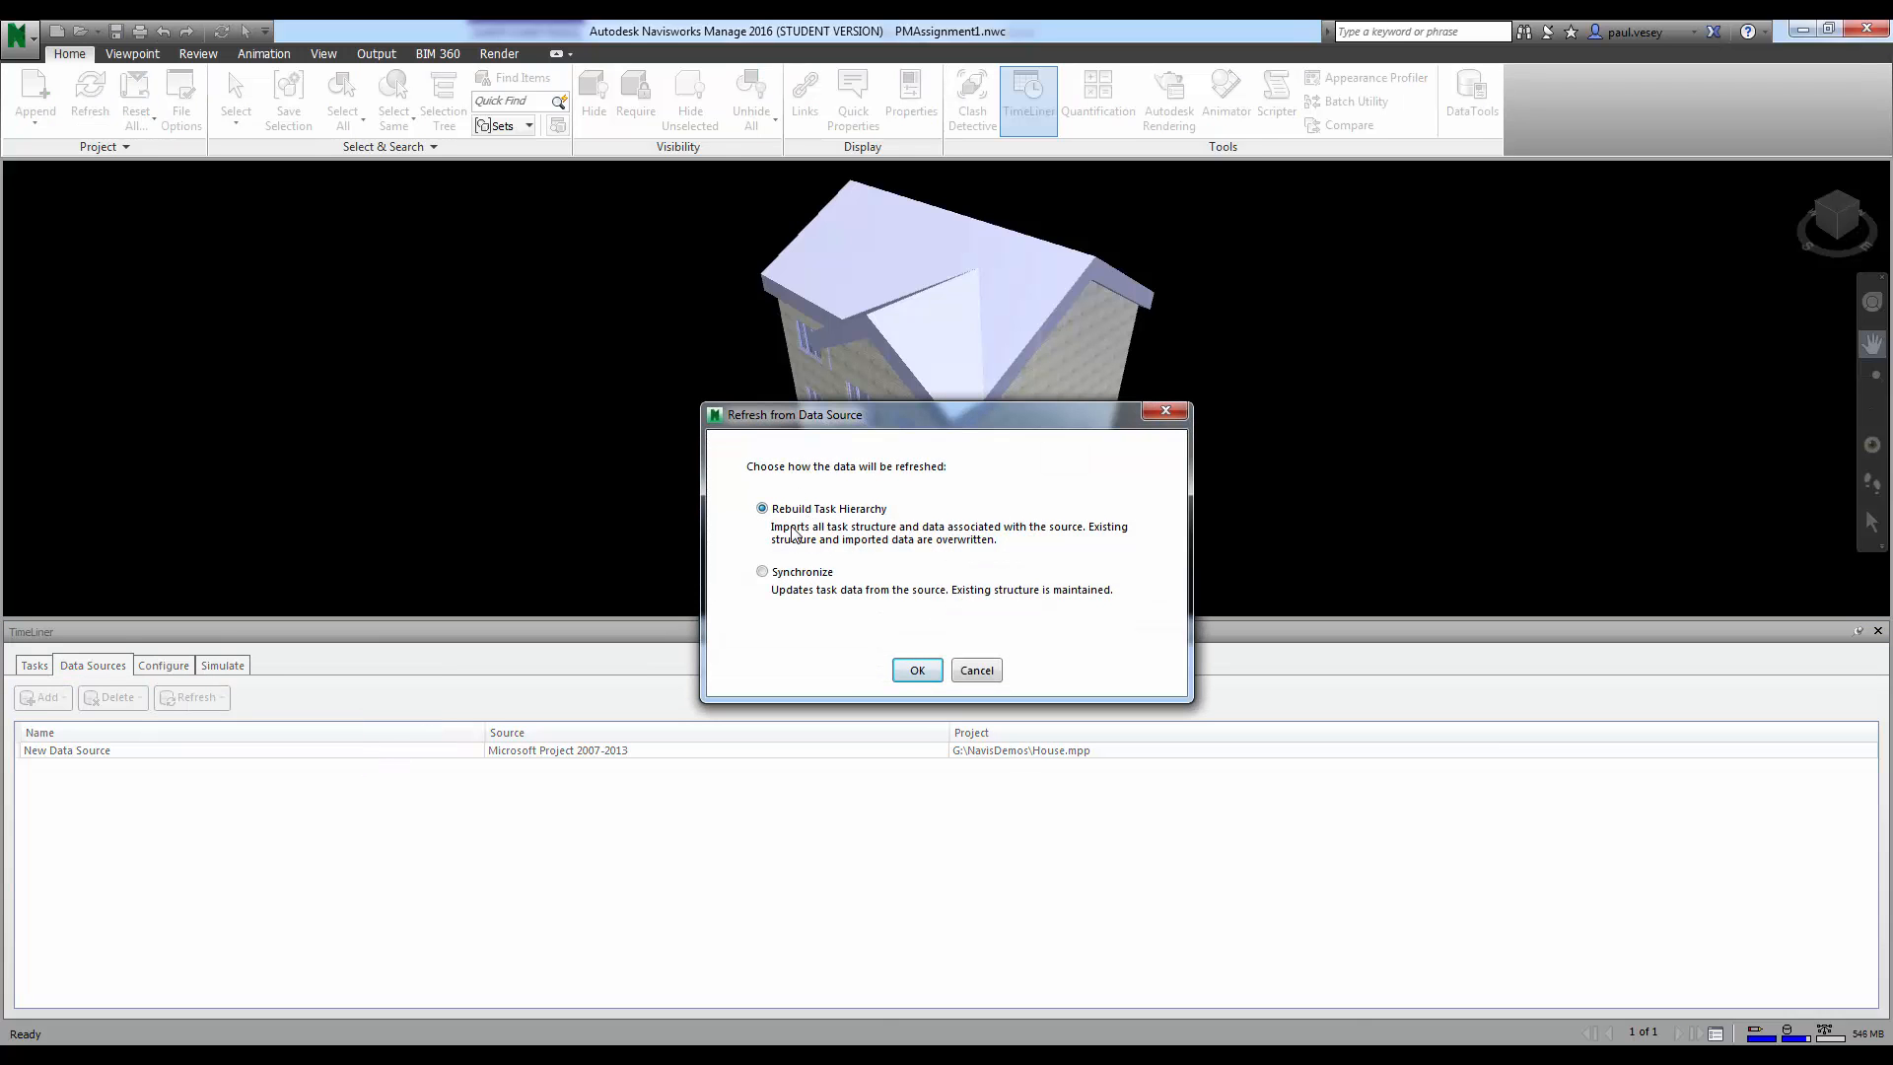
{"action": "left_click", "coordinate": [919, 672]}
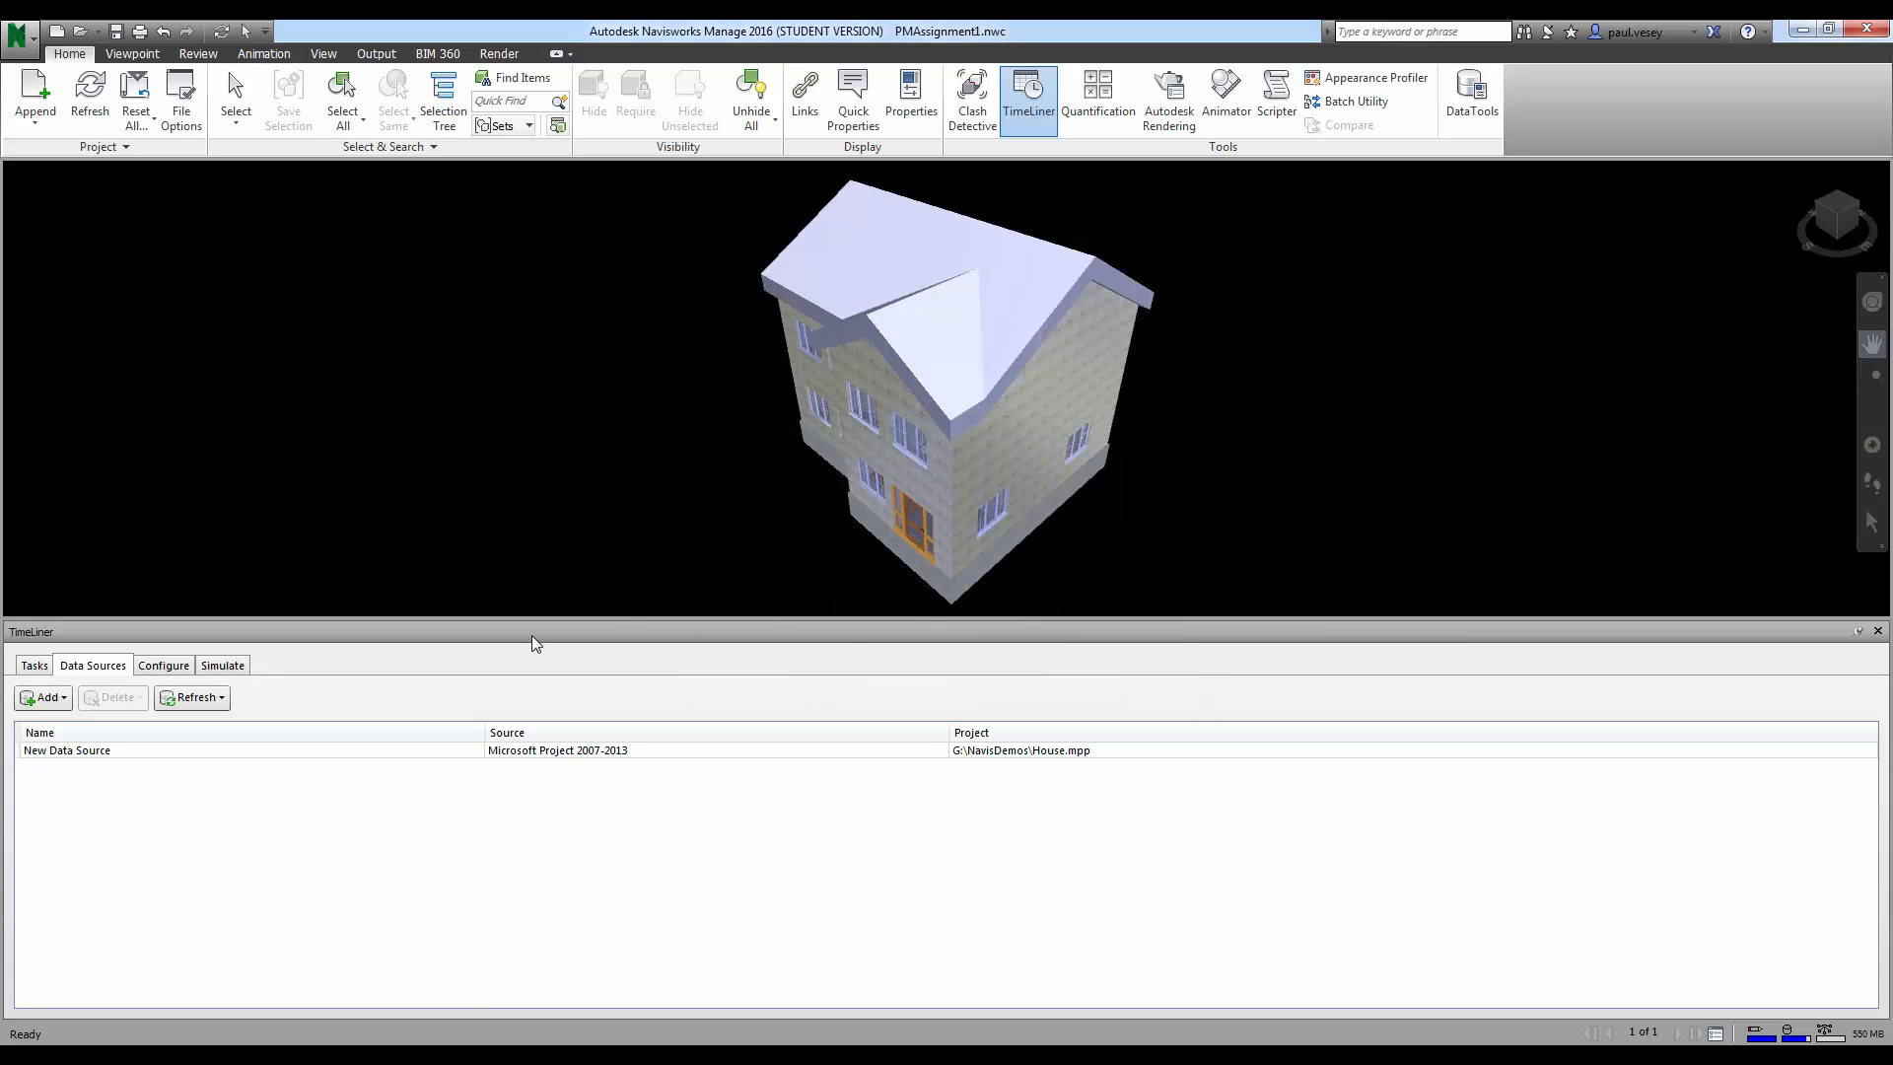
{"action": "left_click", "coordinate": [34, 666]}
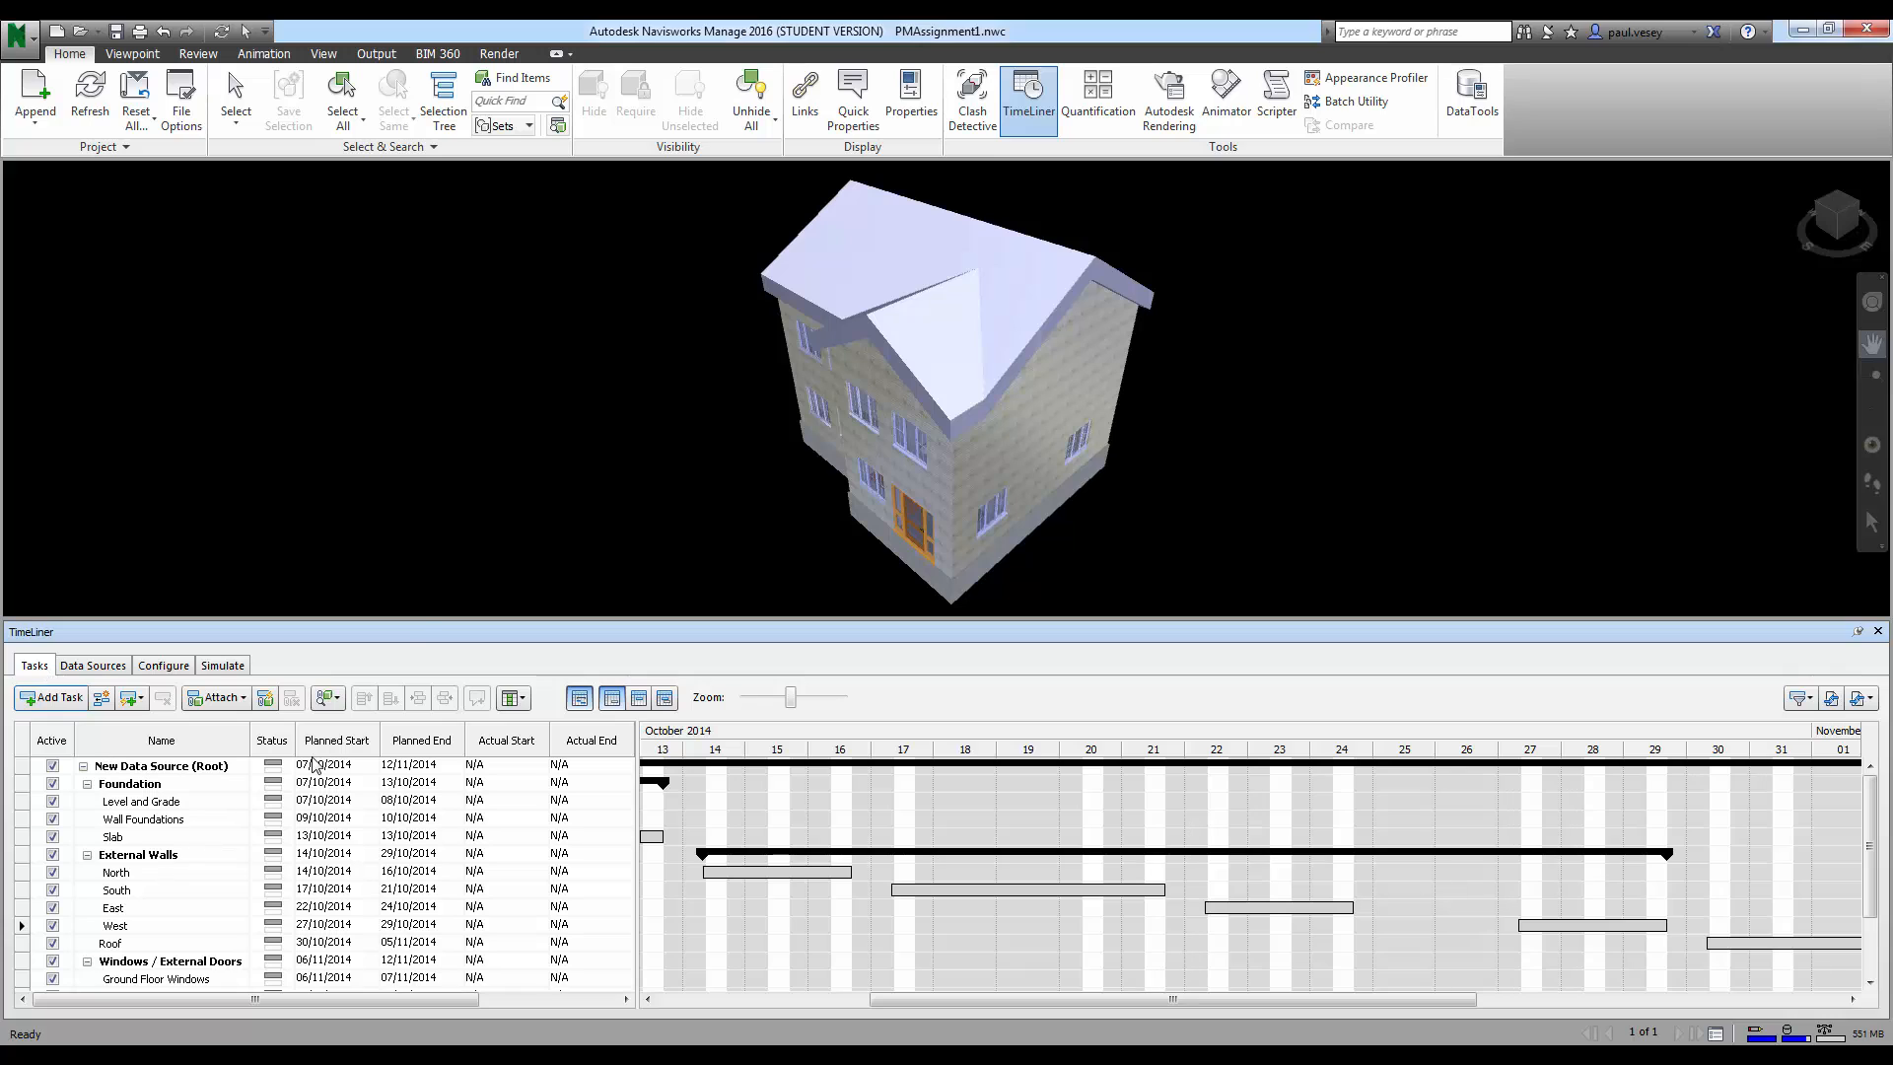
Step: Enlarge the TimeLiner area to show the whole task list, switch to Microsoft Project and open House.mpp from the NavisDemos folder
{"action": "left_click_drag", "start_coordinate": [419, 618], "coordinate": [429, 476]}
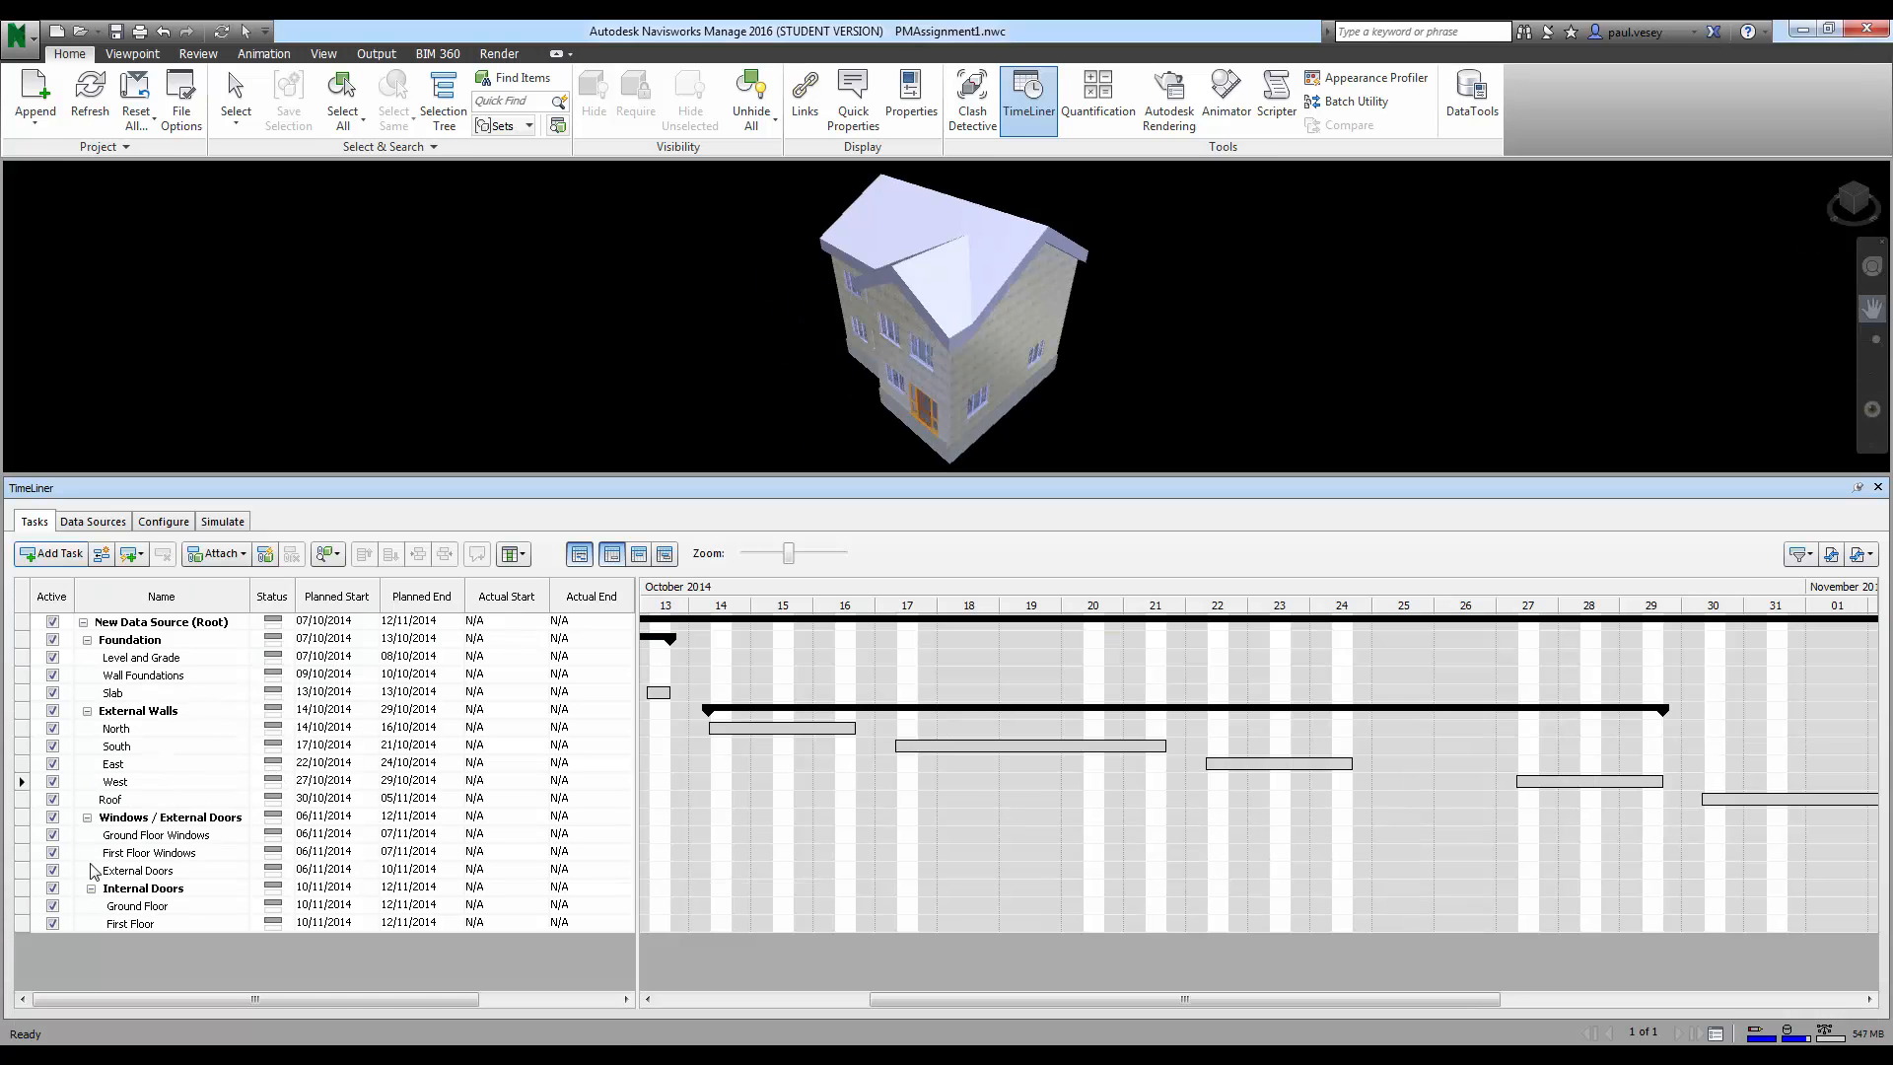
{"action": "key", "text": "alt+Tab"}
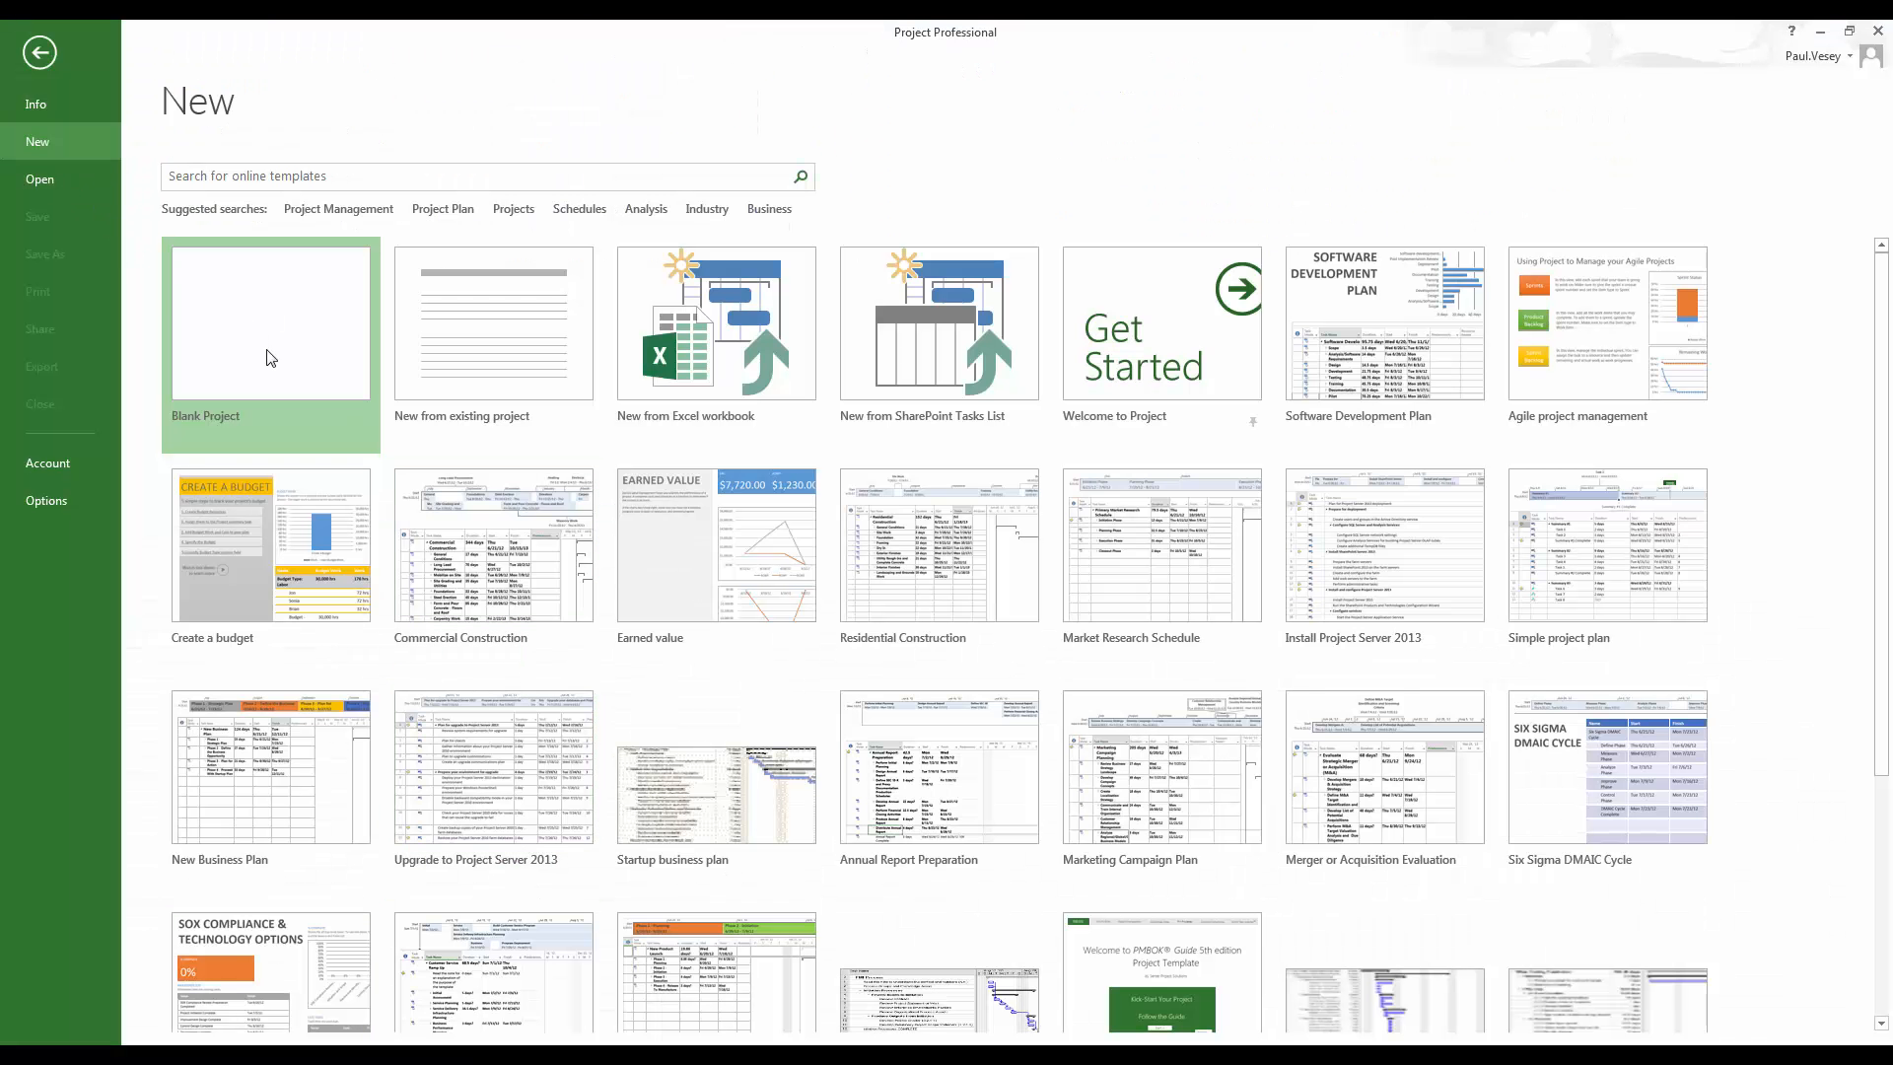
{"action": "left_click", "coordinate": [260, 306]}
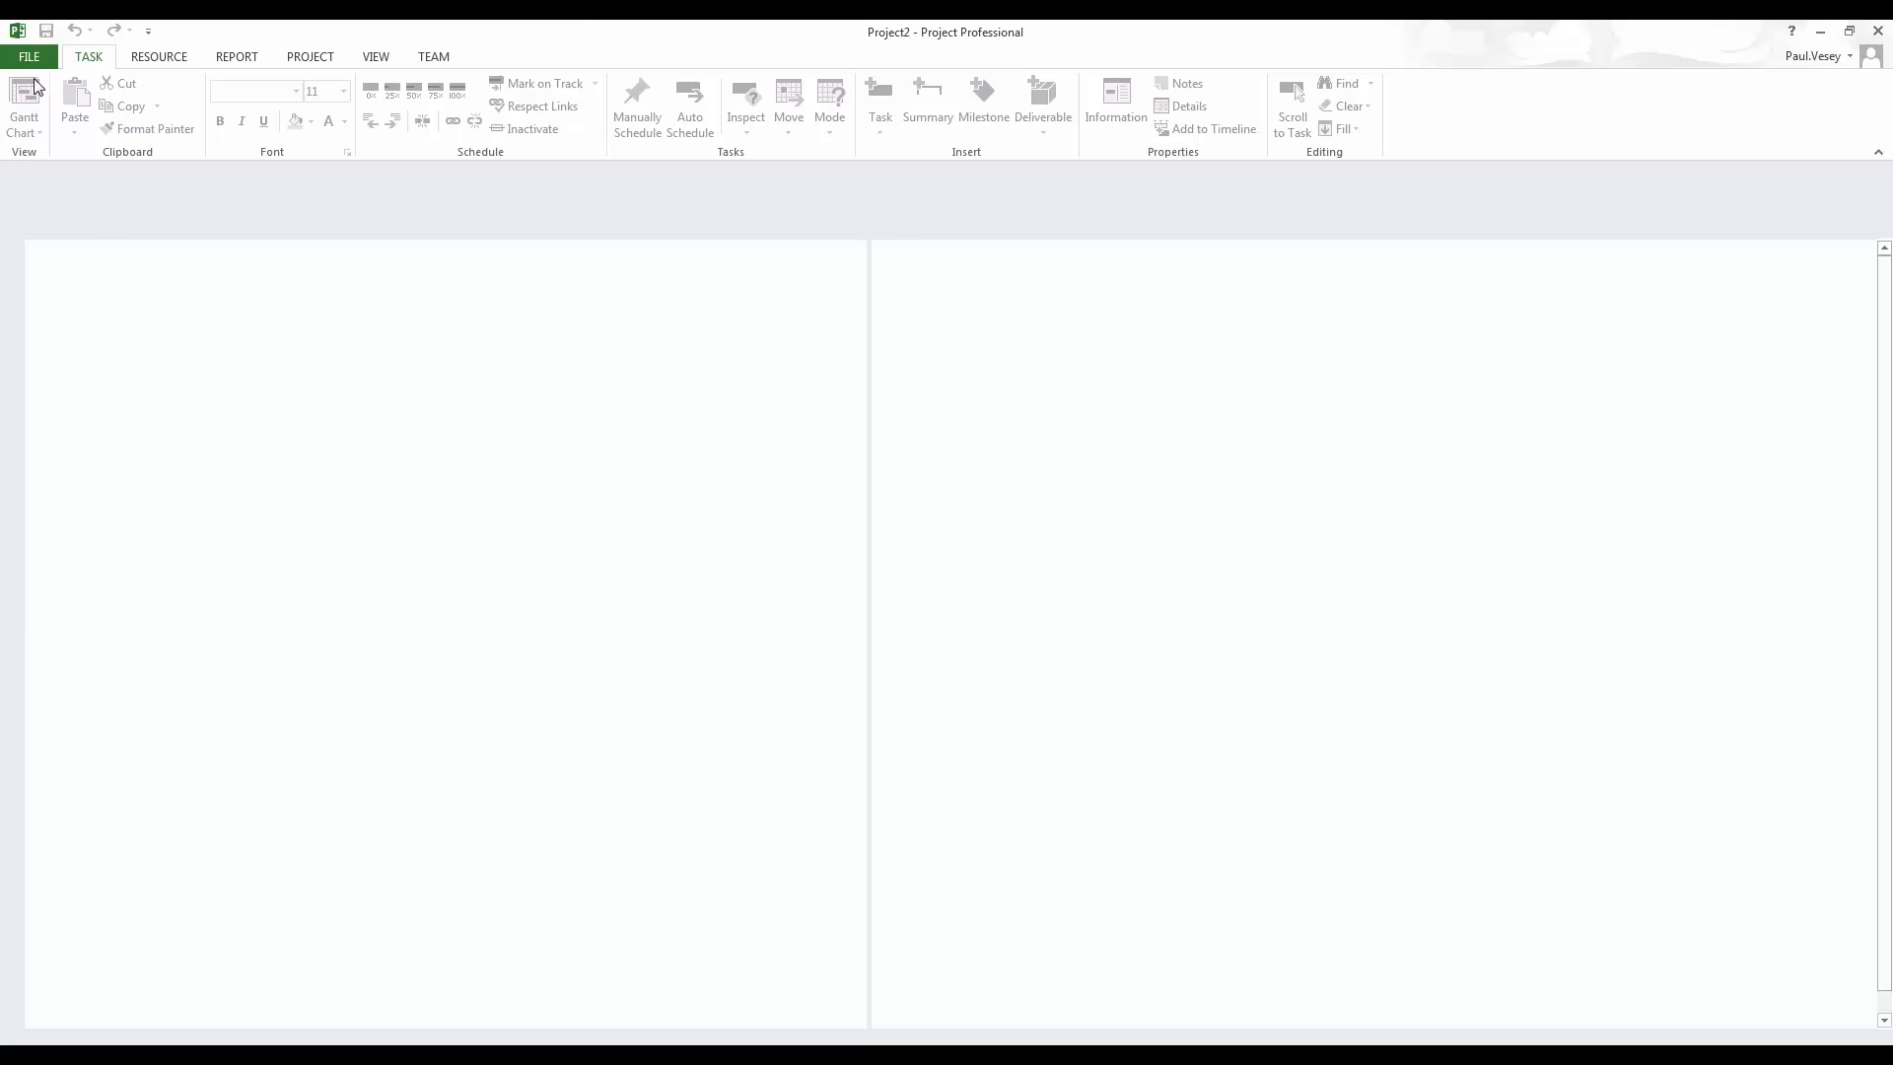
{"action": "left_click", "coordinate": [28, 56]}
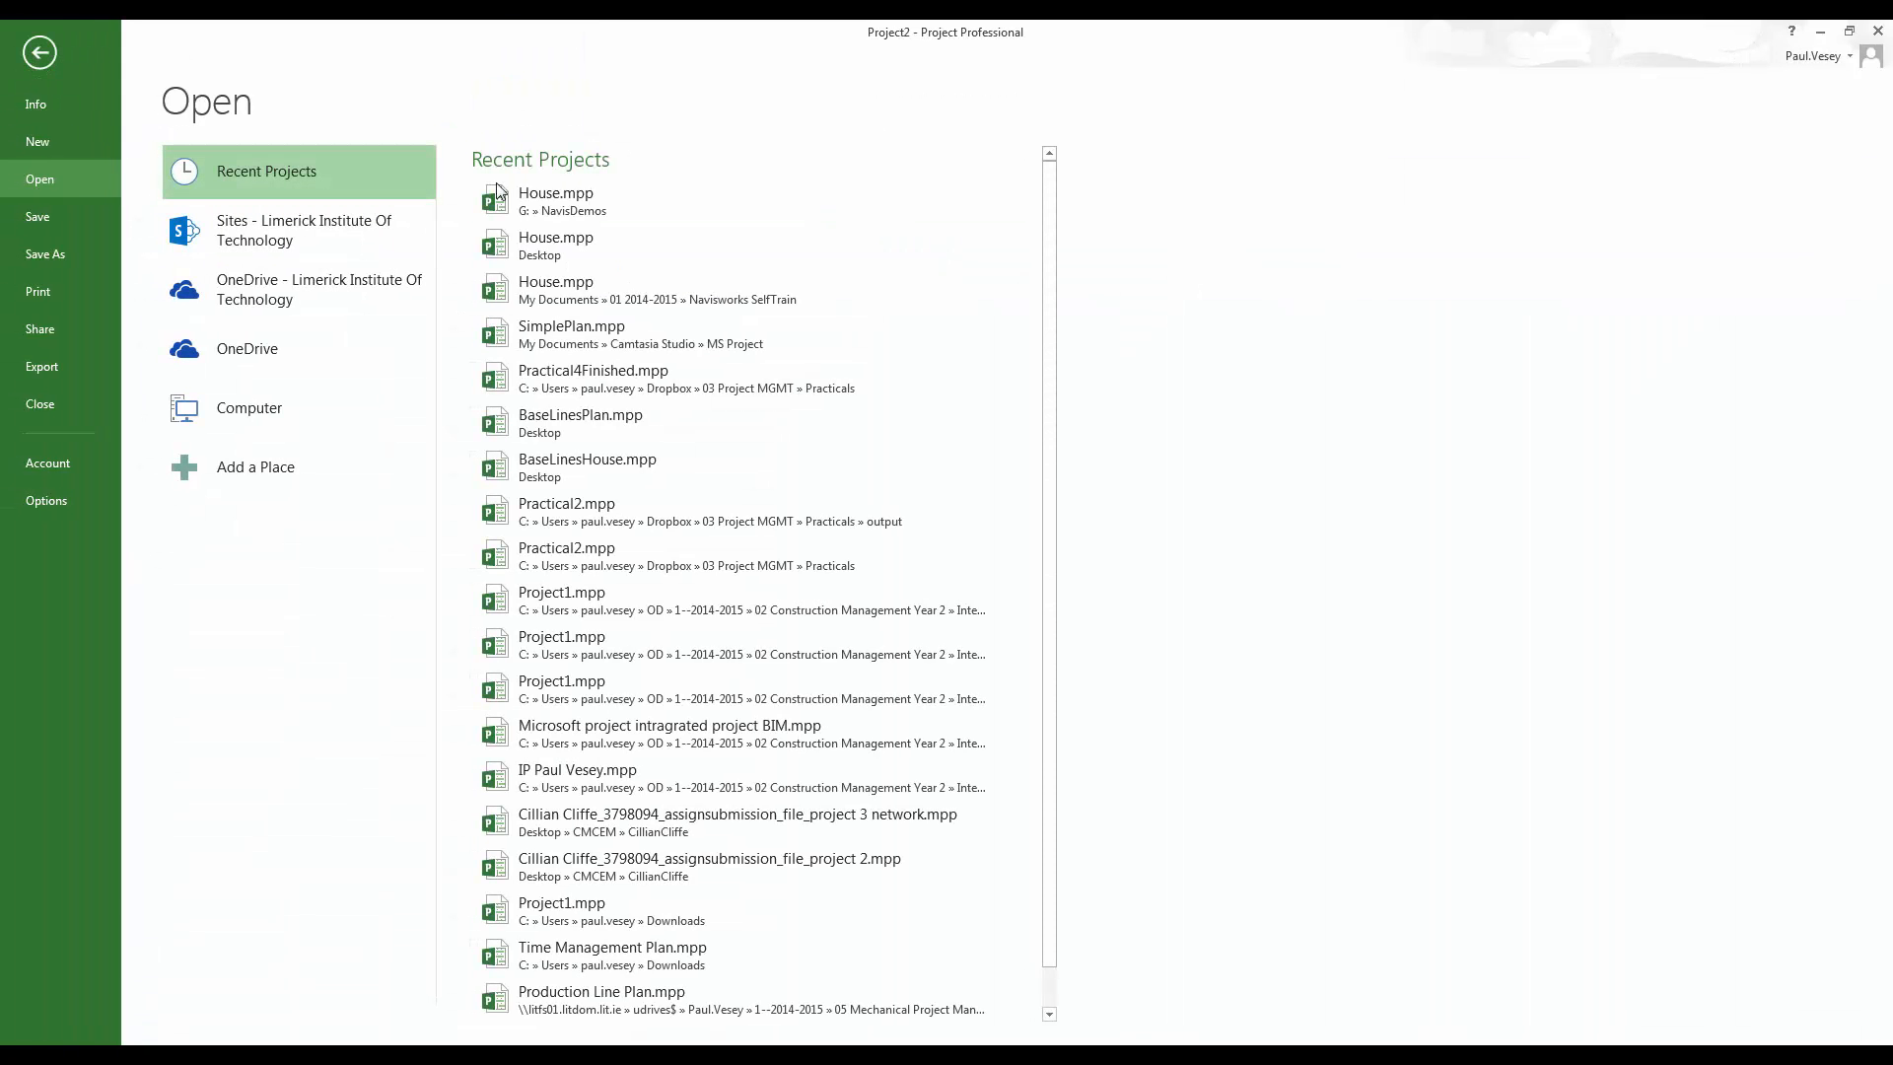
{"action": "left_click", "coordinate": [464, 201]}
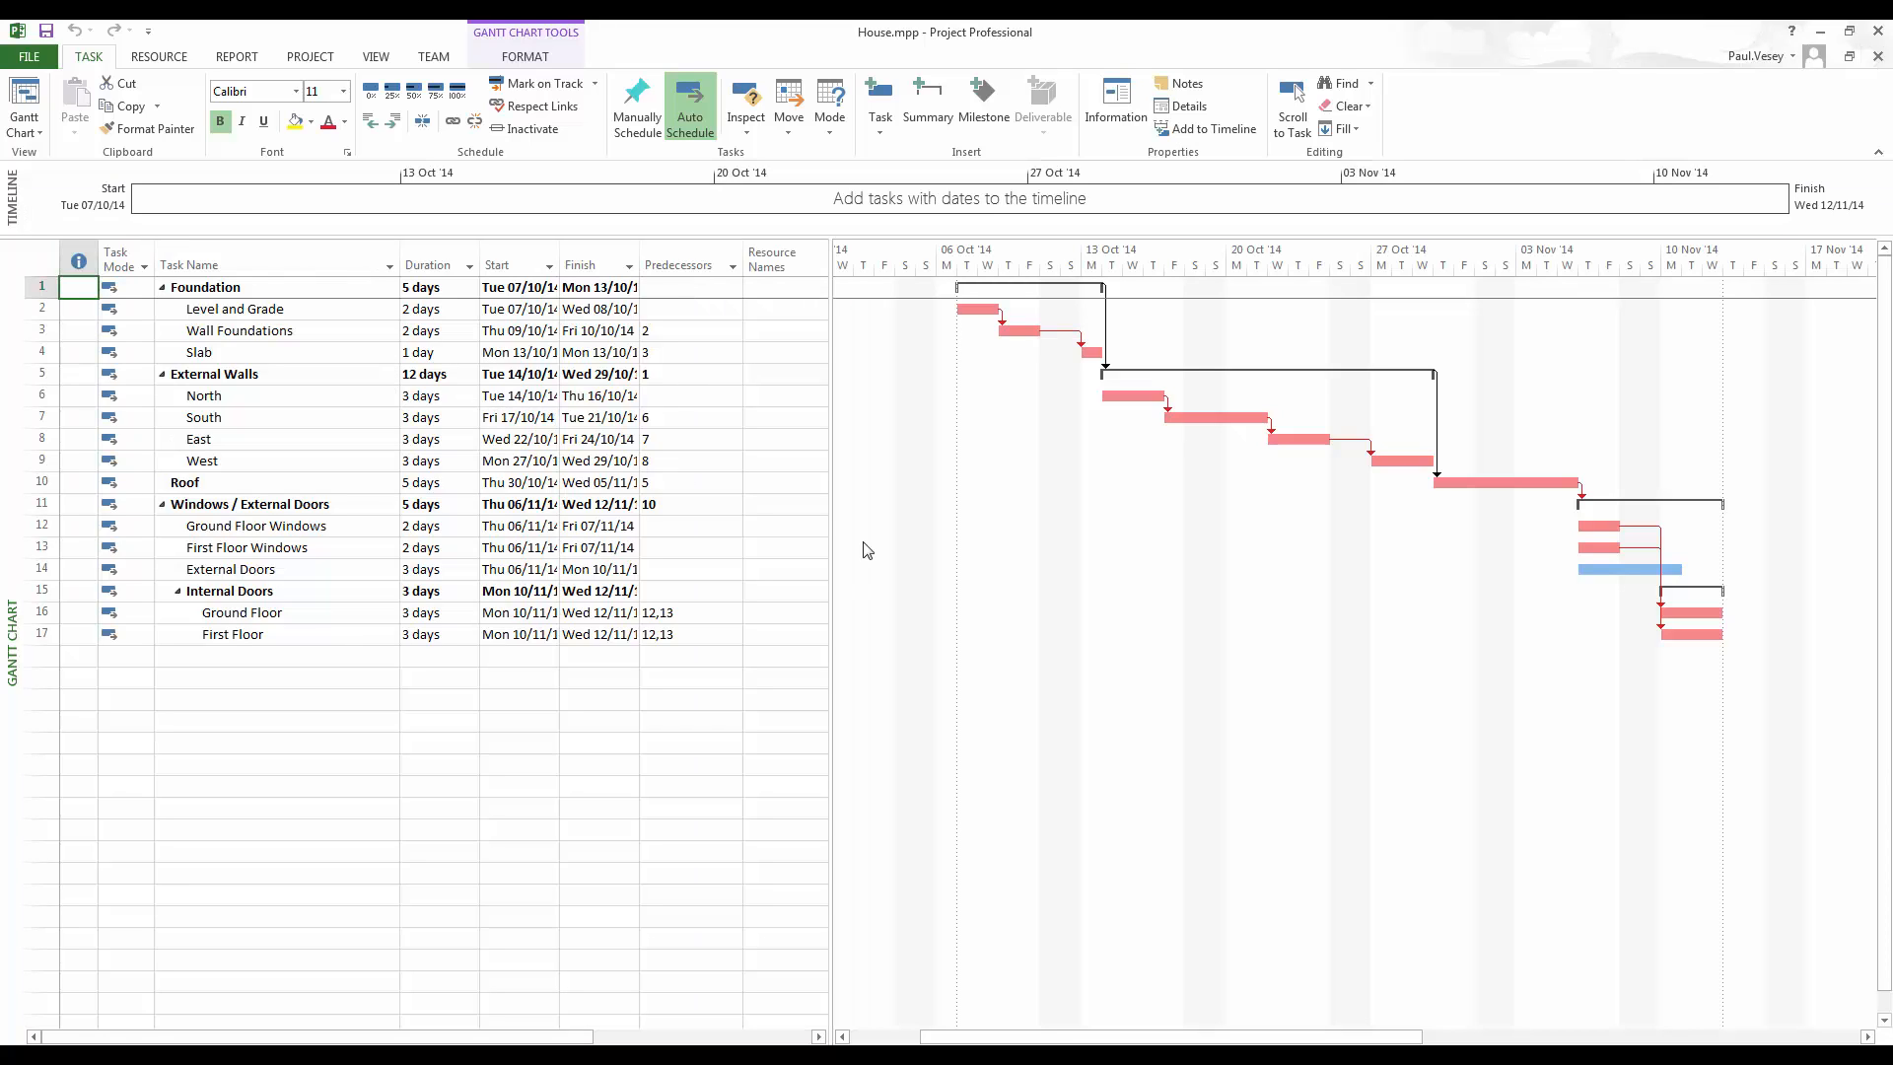
Step: Add a new task named This is a change below the First Floor task in the schedule
{"action": "left_click", "coordinate": [502, 521]}
{"action": "left_click", "coordinate": [232, 657]}
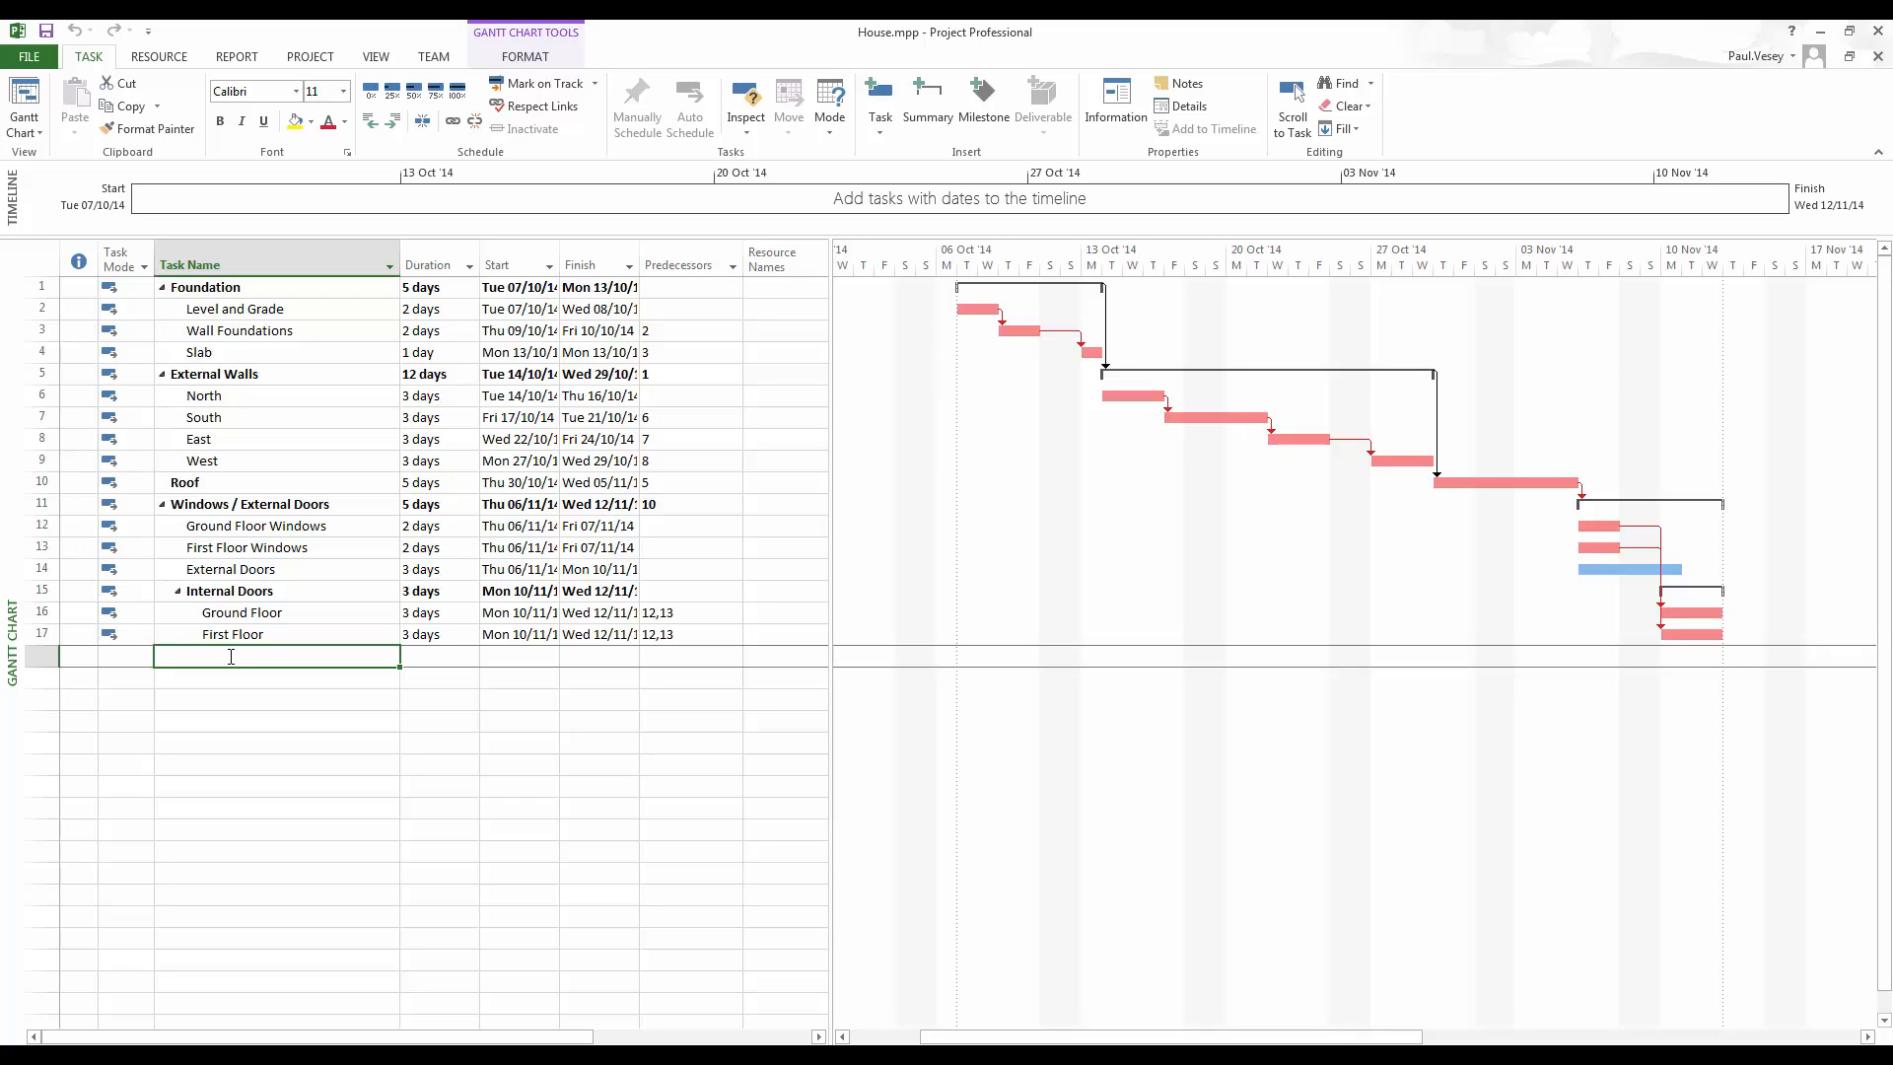
{"action": "type", "text": "This is a change"}
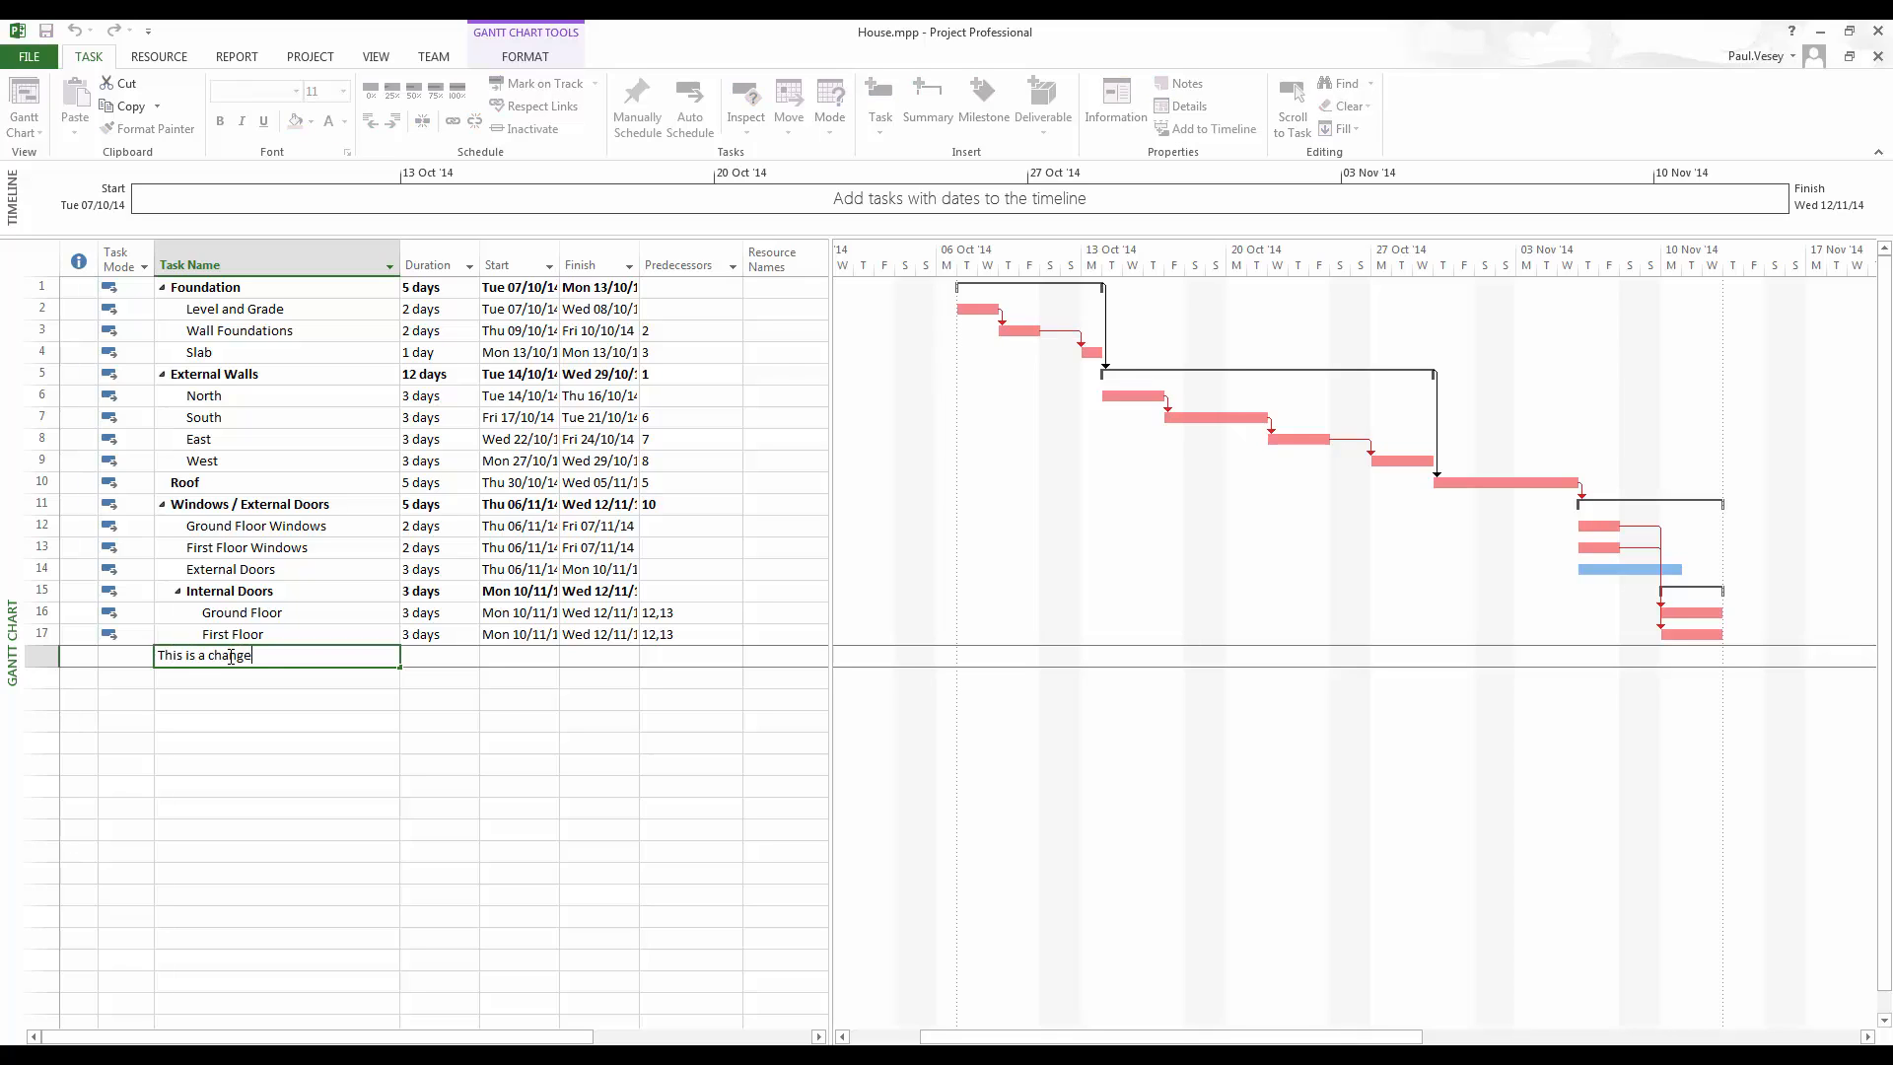
{"action": "key", "text": "Return"}
Step: Outdent the This is a change task to the top outline level
{"action": "left_click", "coordinate": [44, 655]}
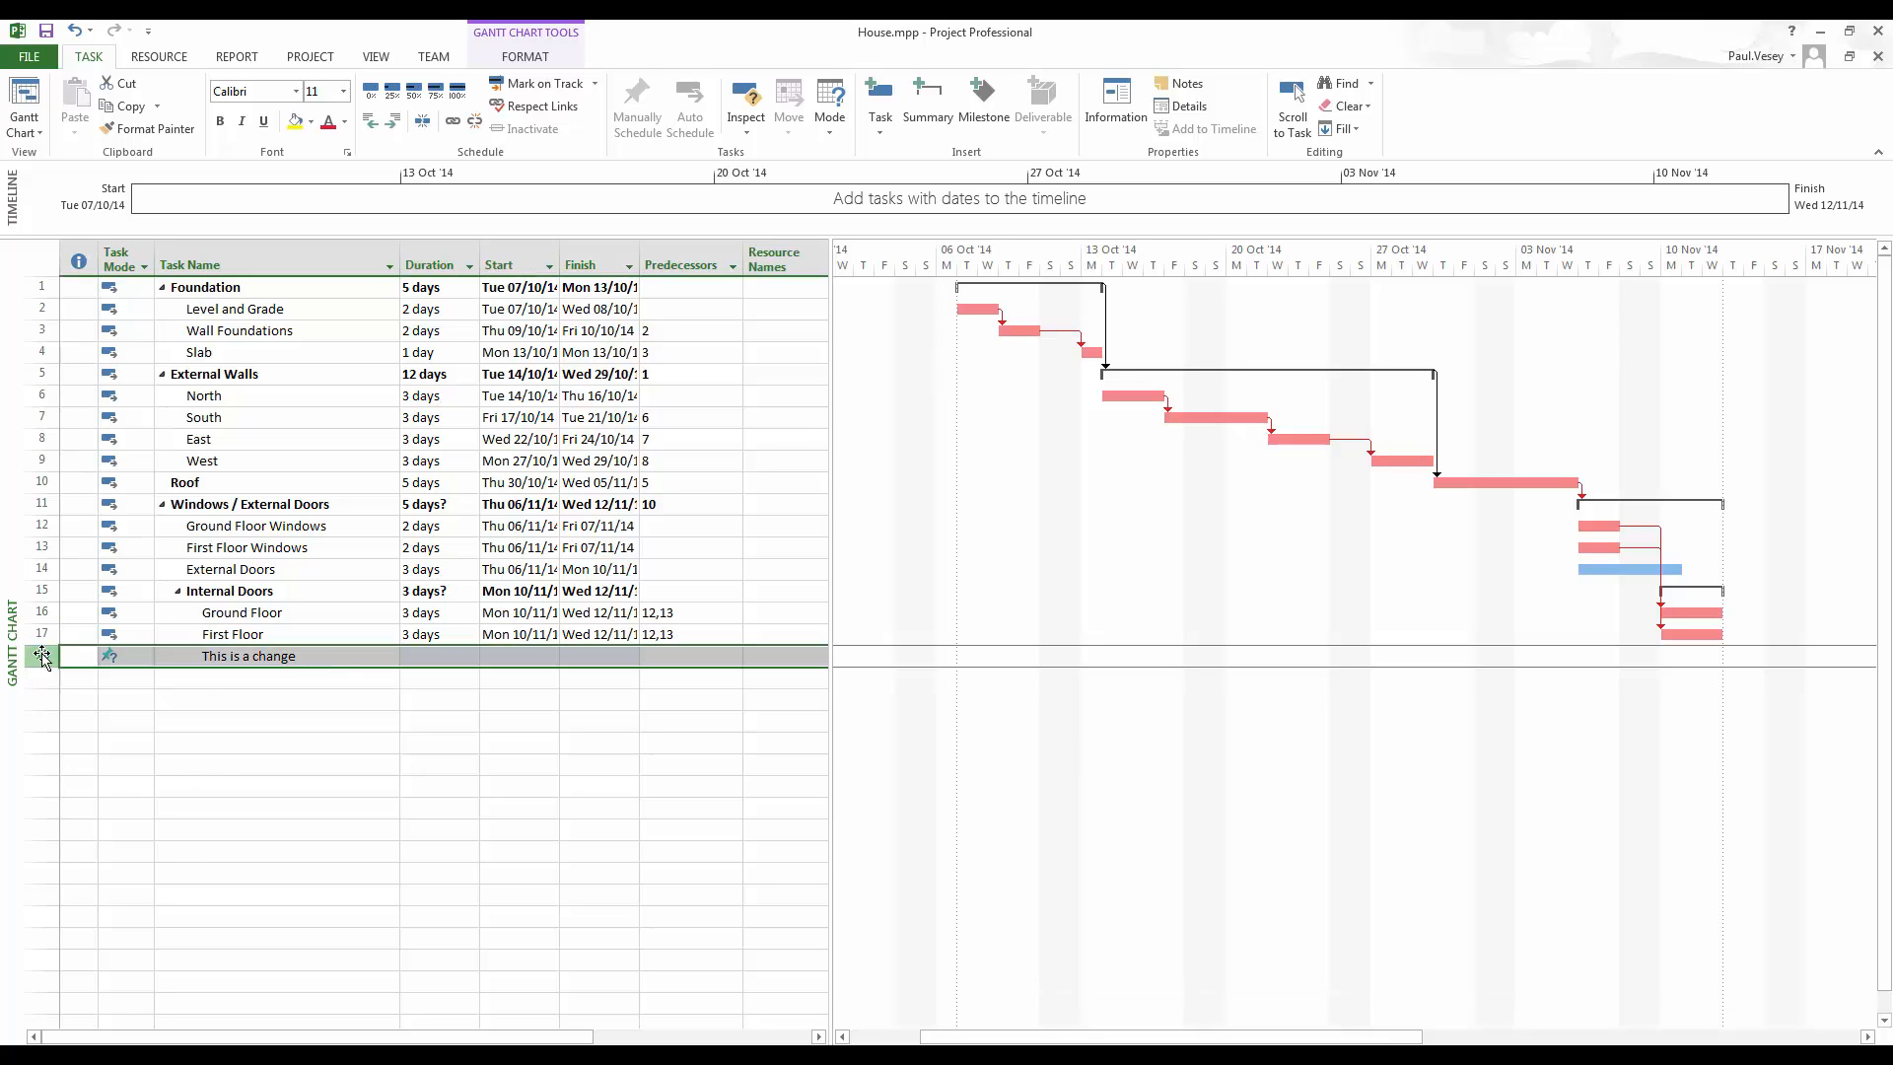
{"action": "left_click", "coordinate": [372, 127]}
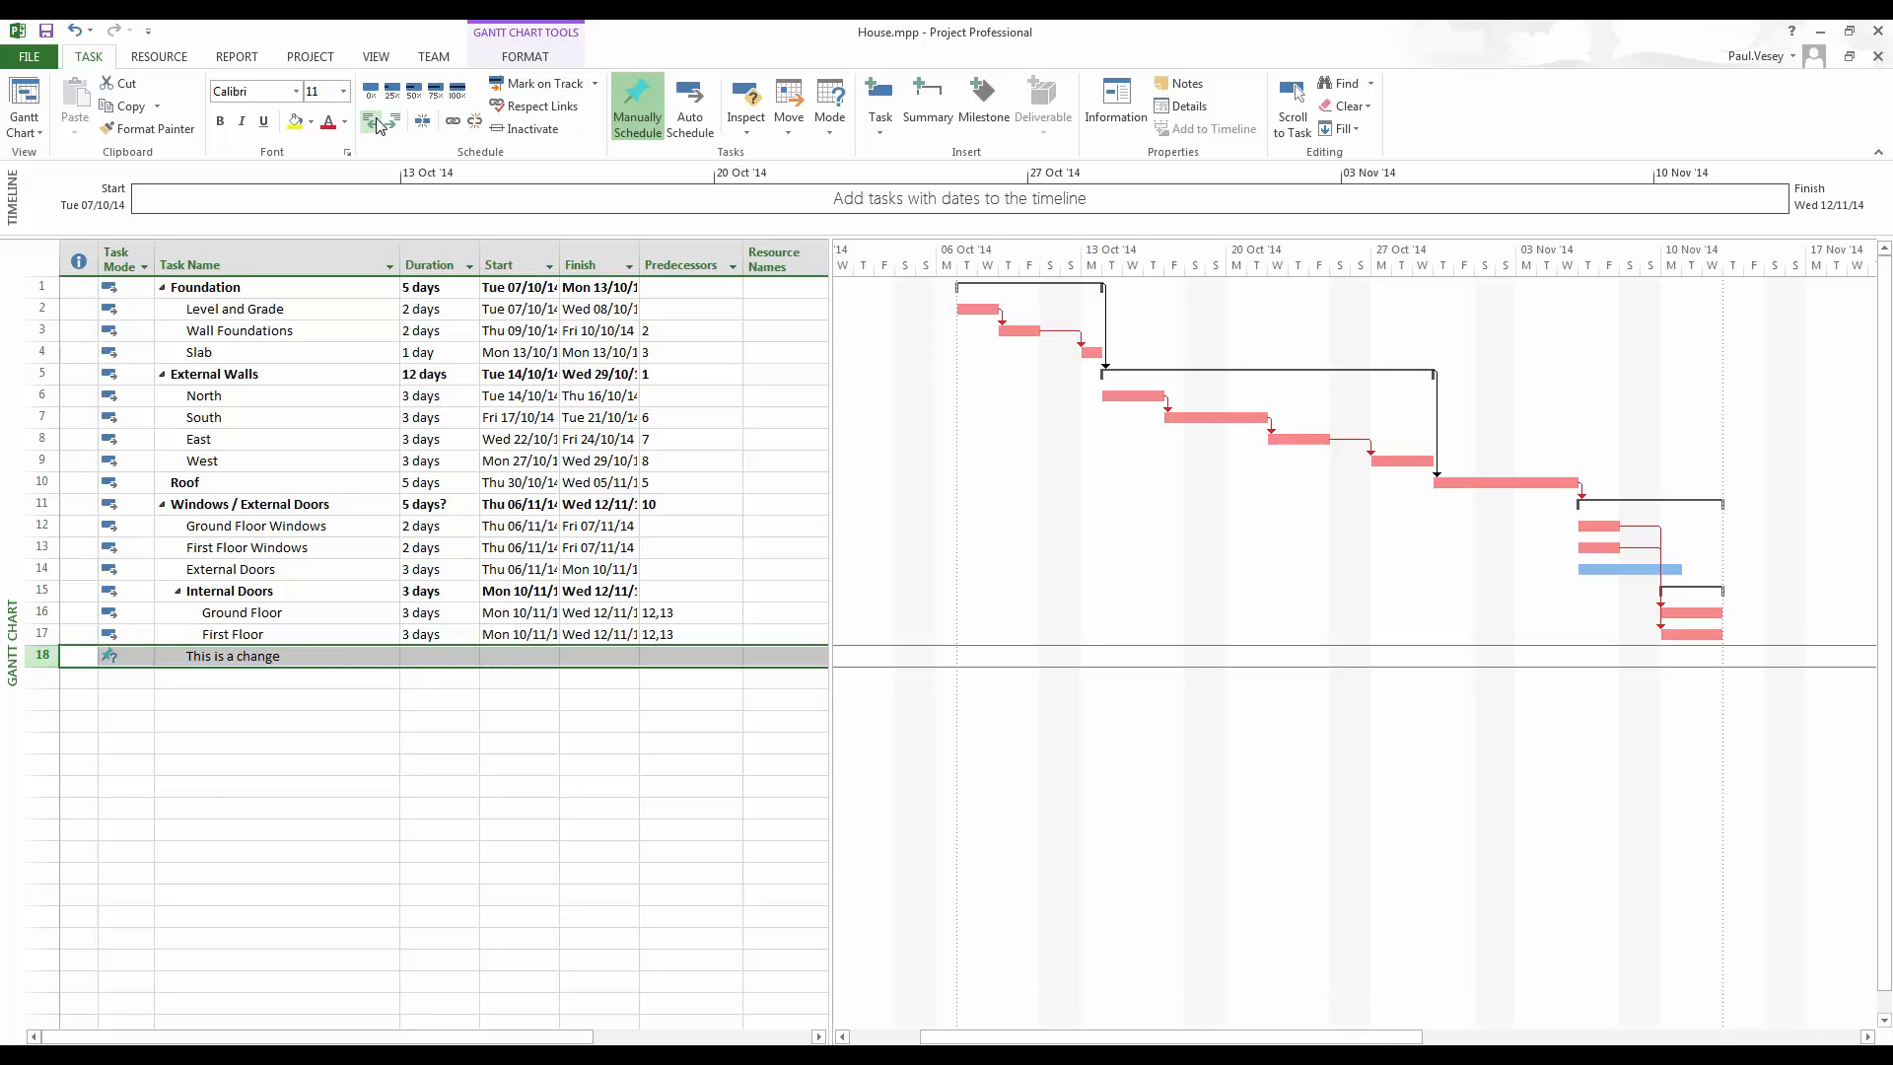
{"action": "left_click", "coordinate": [373, 127]}
{"action": "left_click", "coordinate": [372, 127]}
{"action": "left_click", "coordinate": [859, 550]}
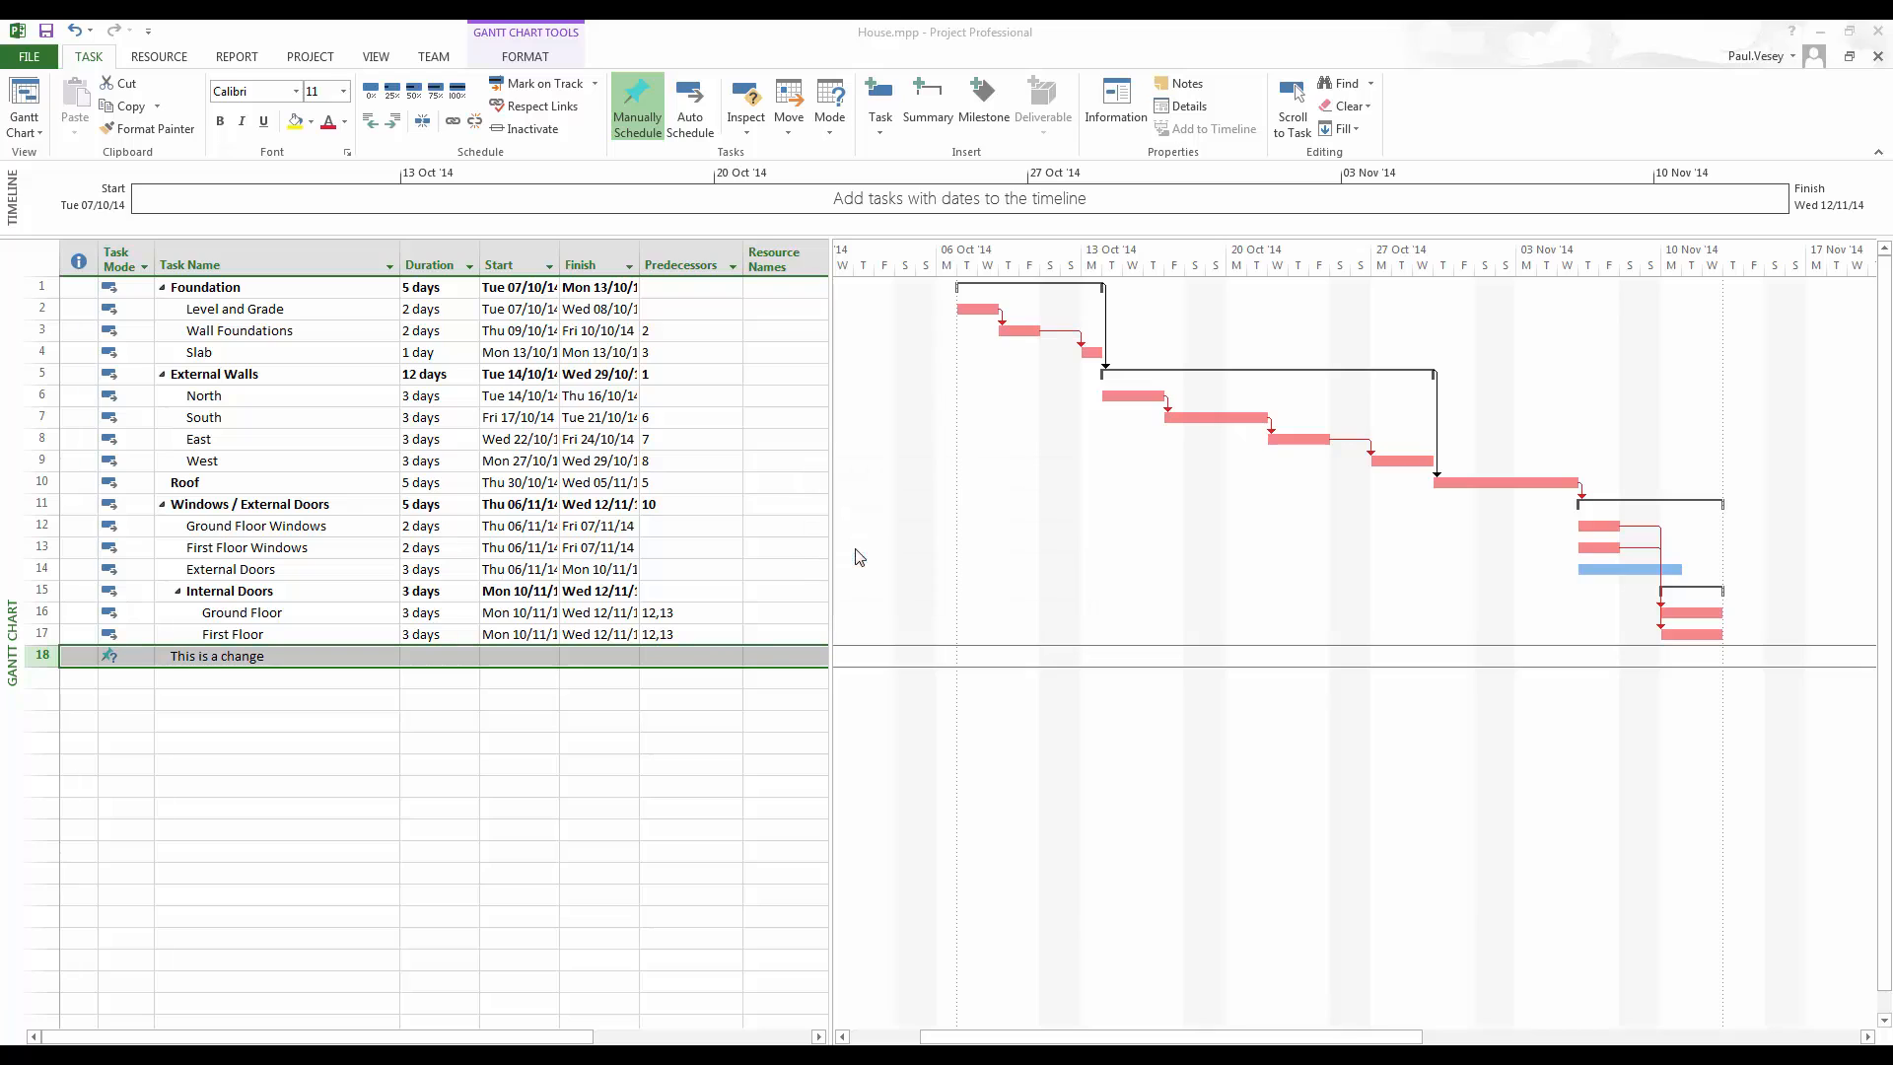
Step: Set the task mode of the This is a change task to Auto Scheduled
{"action": "left_click", "coordinate": [126, 657]}
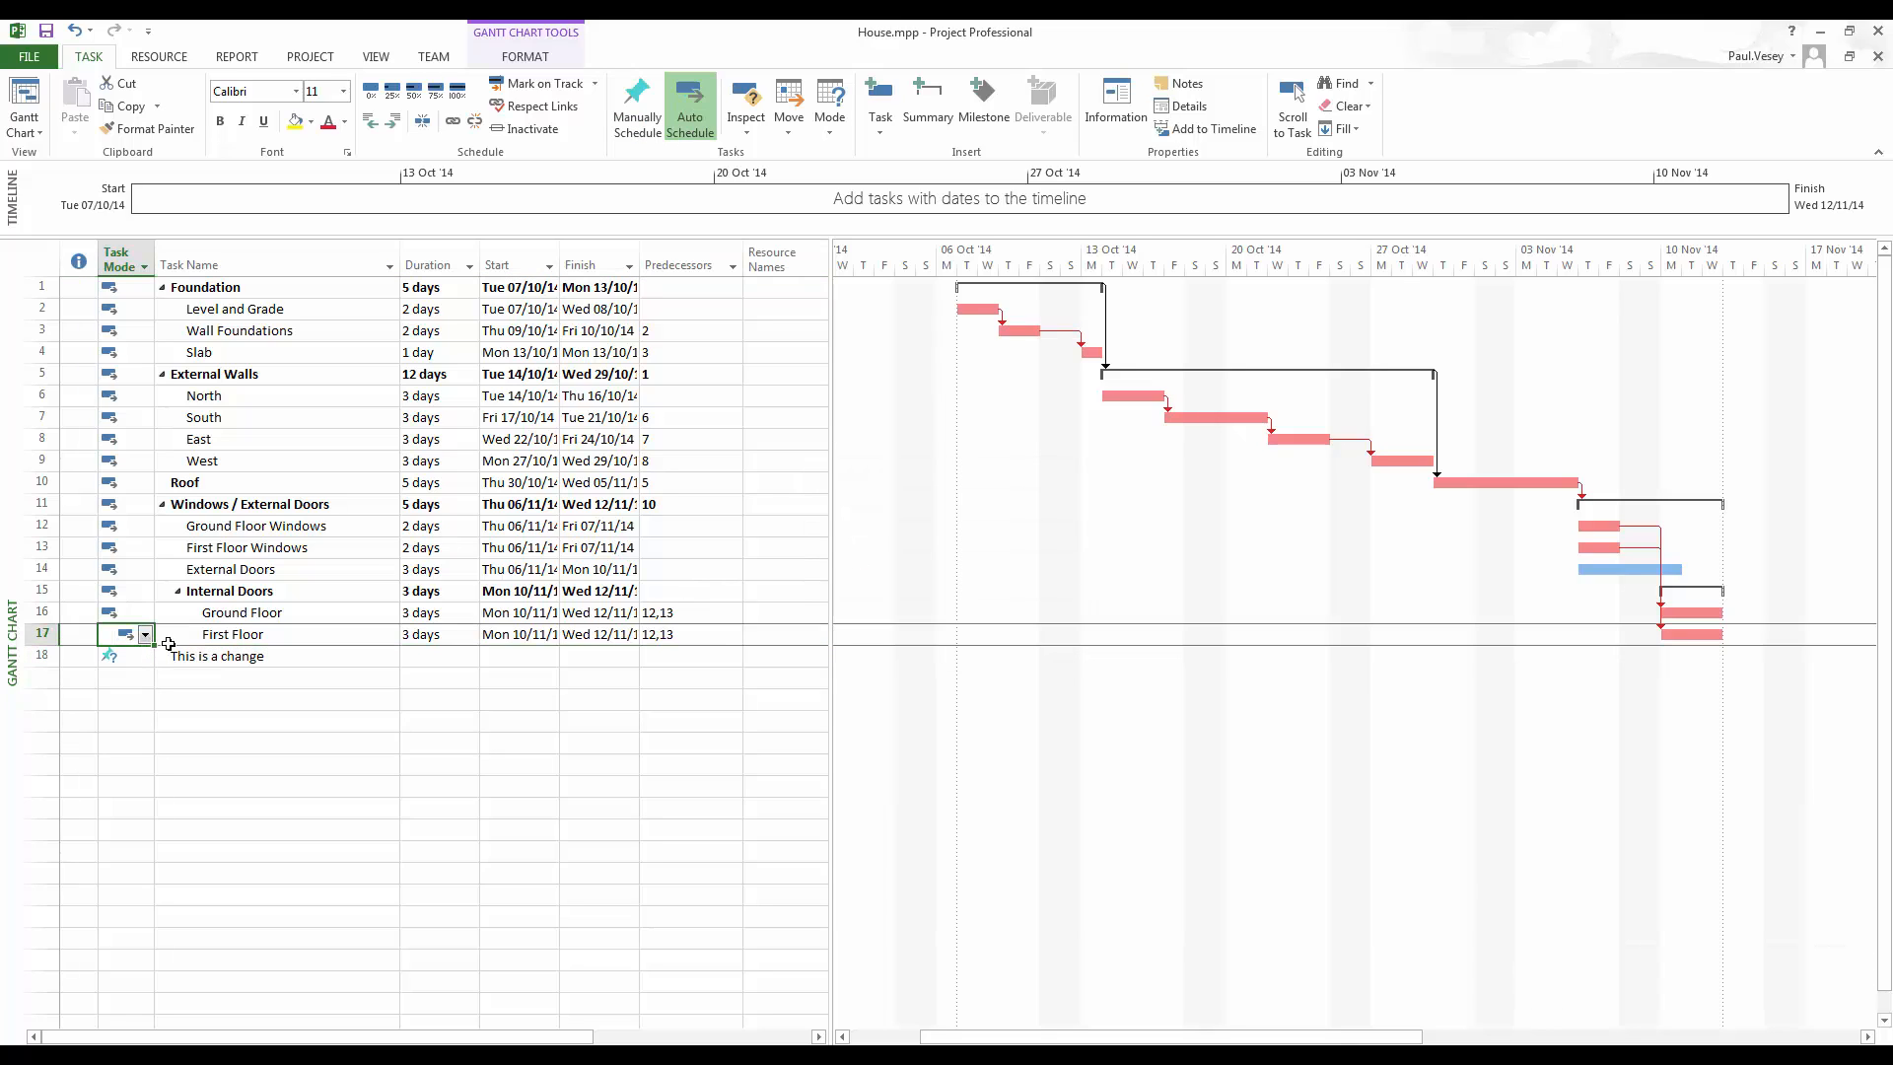
{"action": "left_click", "coordinate": [125, 656]}
{"action": "left_click", "coordinate": [145, 657]}
{"action": "left_click", "coordinate": [148, 673]}
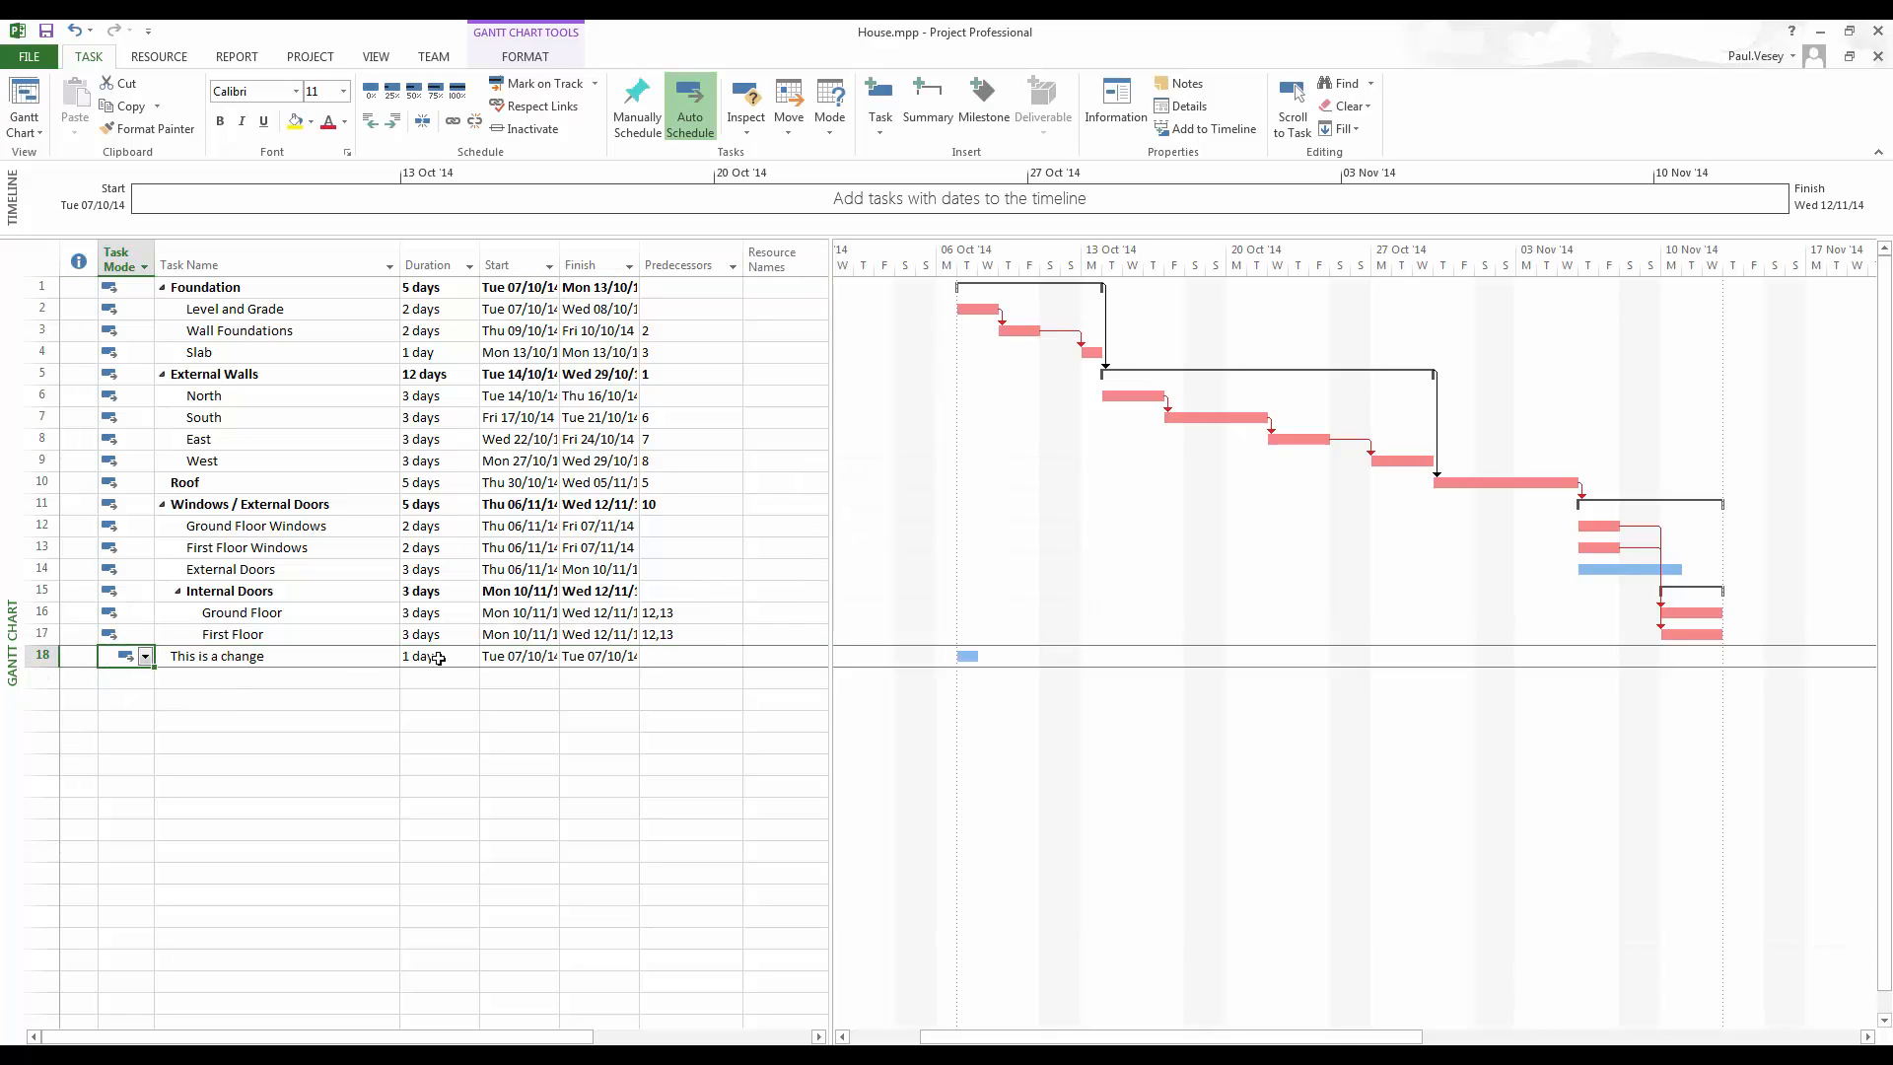
Step: Set the duration of the This is a change task to 7 days
{"action": "left_click", "coordinate": [453, 657]}
{"action": "left_click", "coordinate": [472, 652]}
{"action": "left_click", "coordinate": [471, 652]}
{"action": "left_click", "coordinate": [471, 651]}
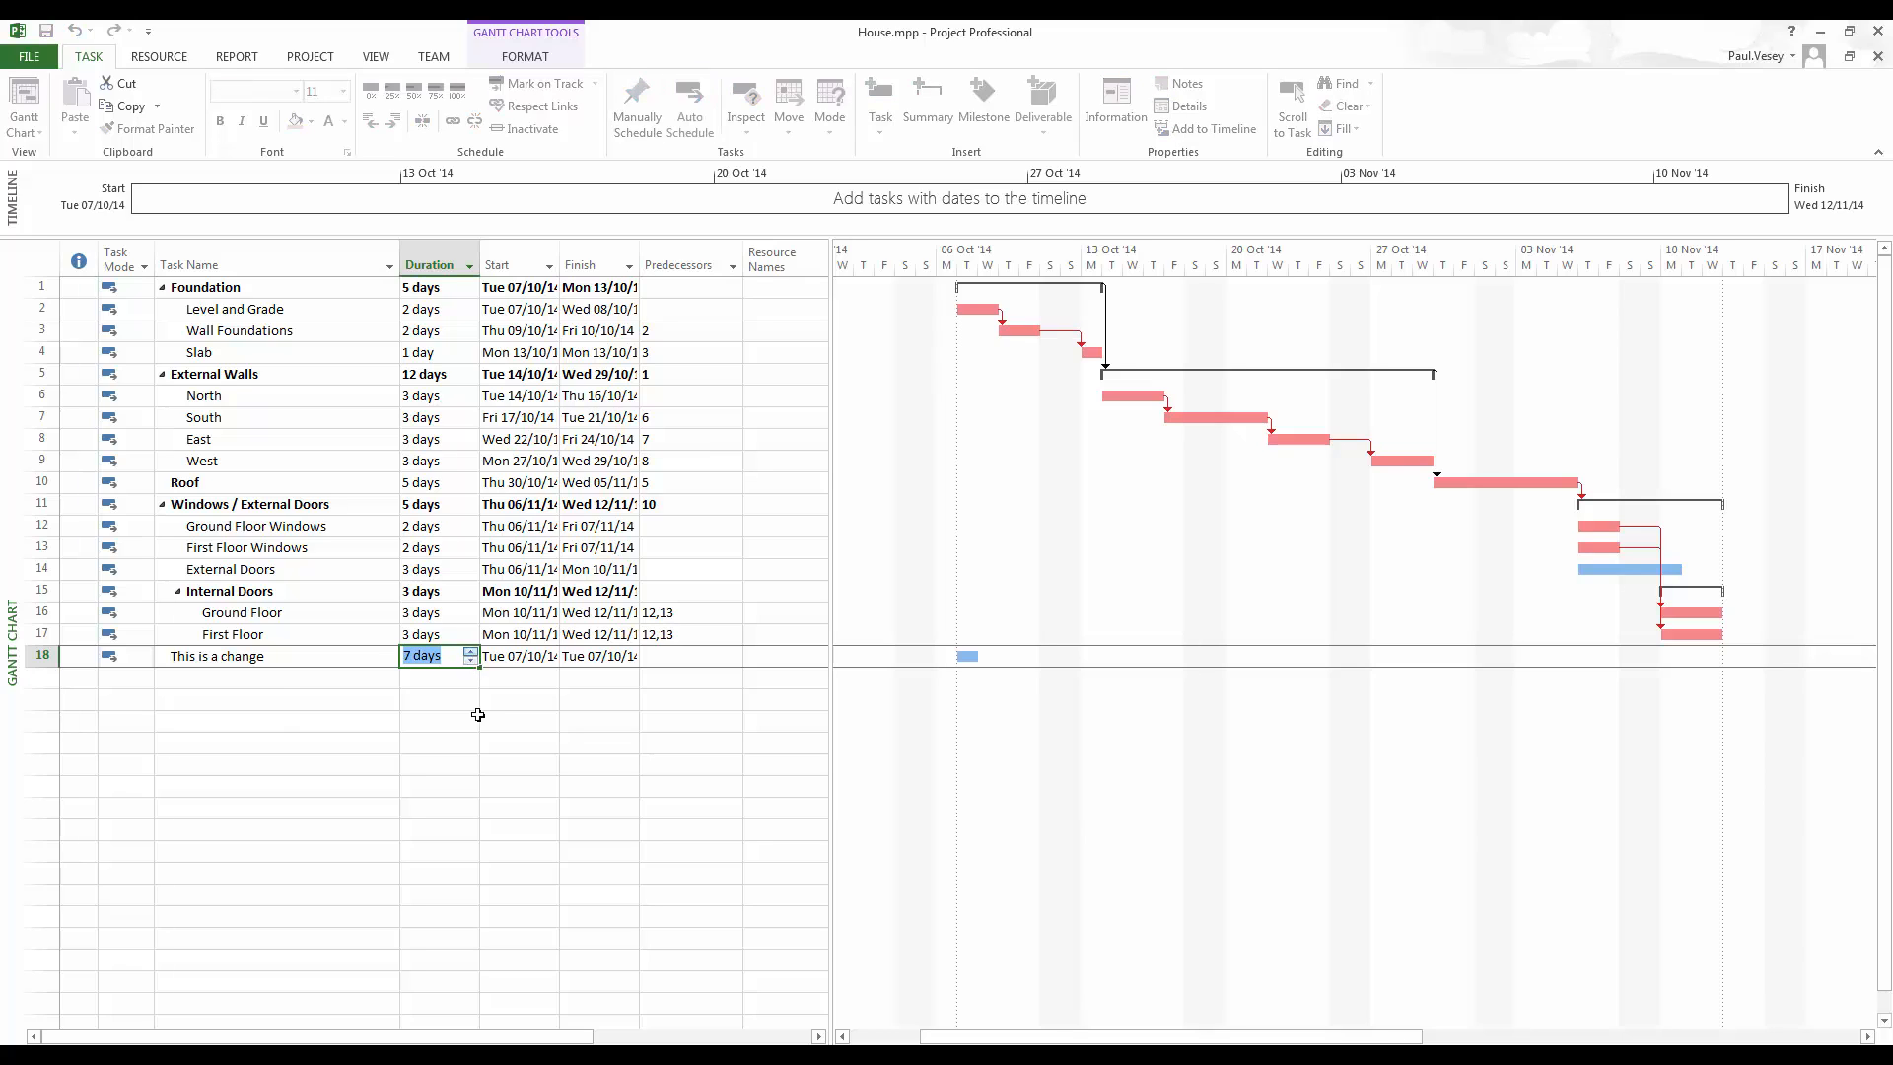
{"action": "left_click_drag", "start_coordinate": [477, 714], "coordinate": [503, 715]}
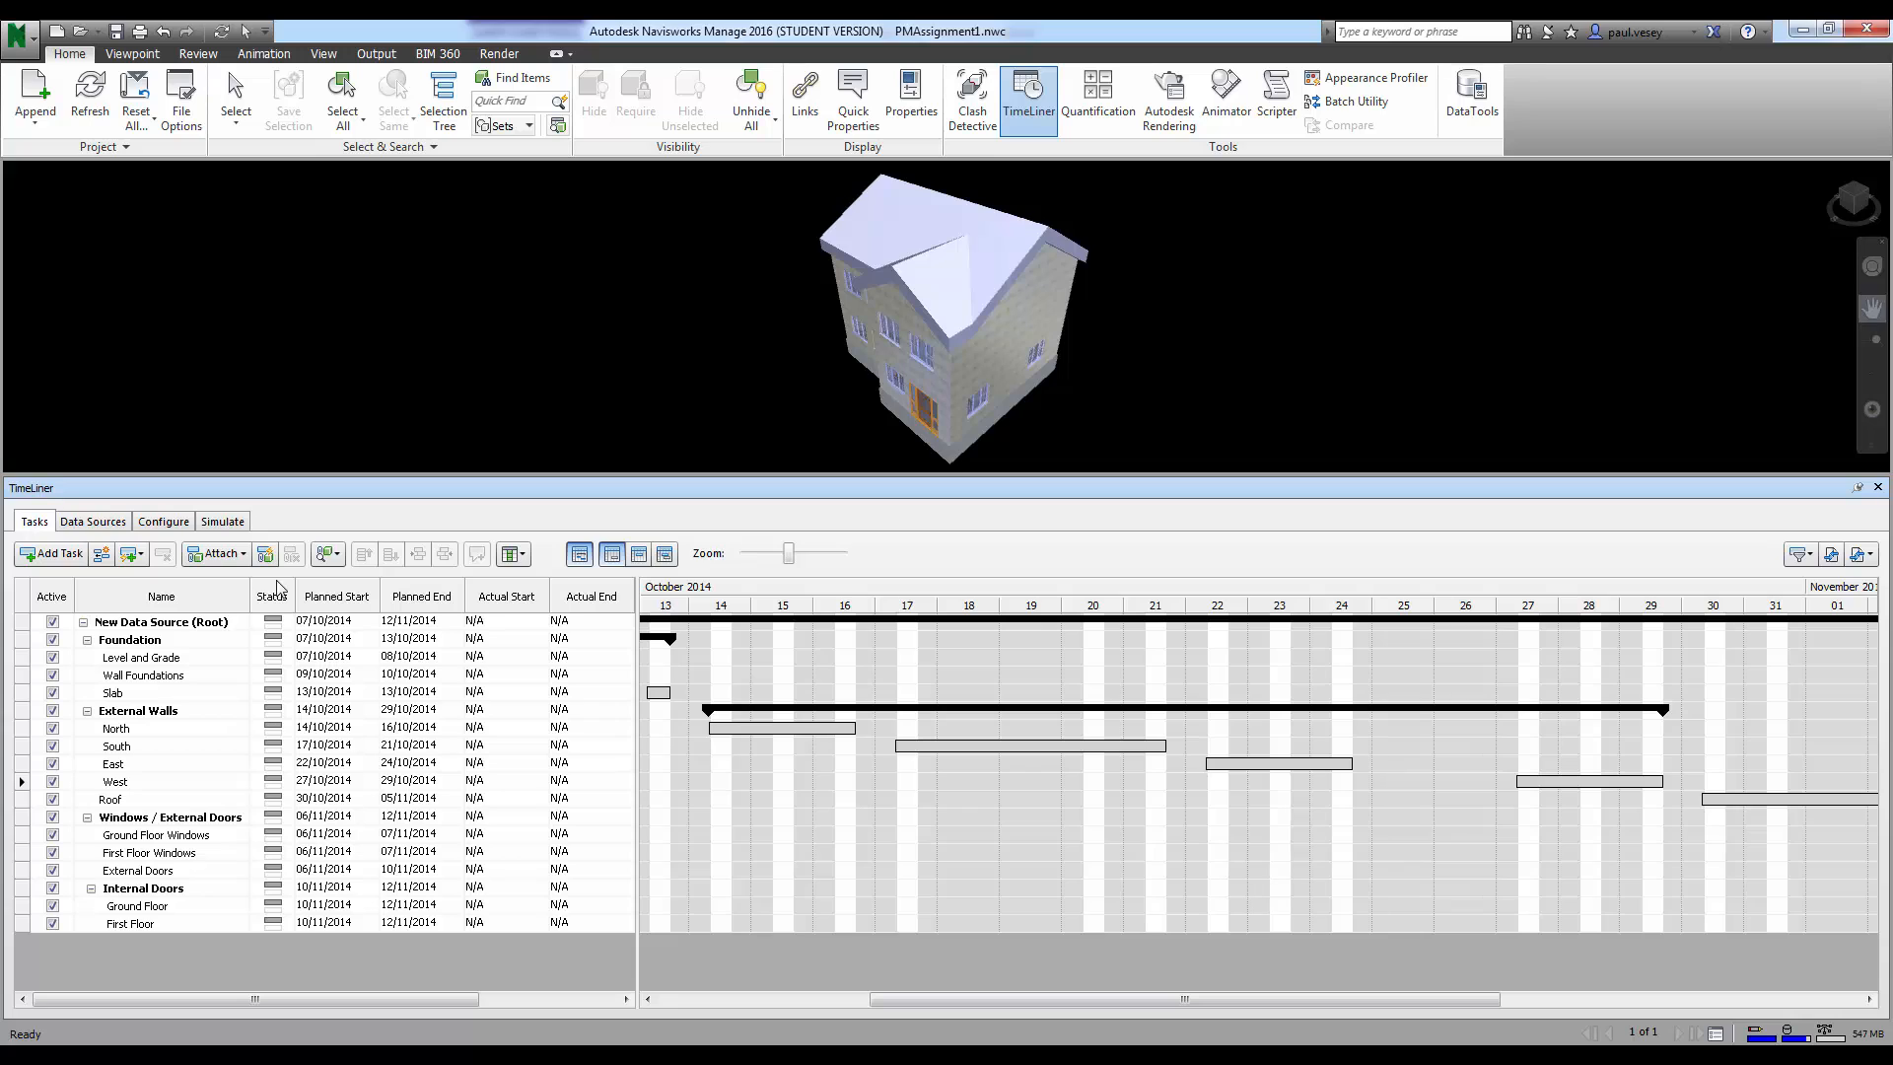
Step: Refresh the TimeLiner data source for the edited House.mpp using Rebuild Task Hierarchy
{"action": "left_click", "coordinate": [91, 522]}
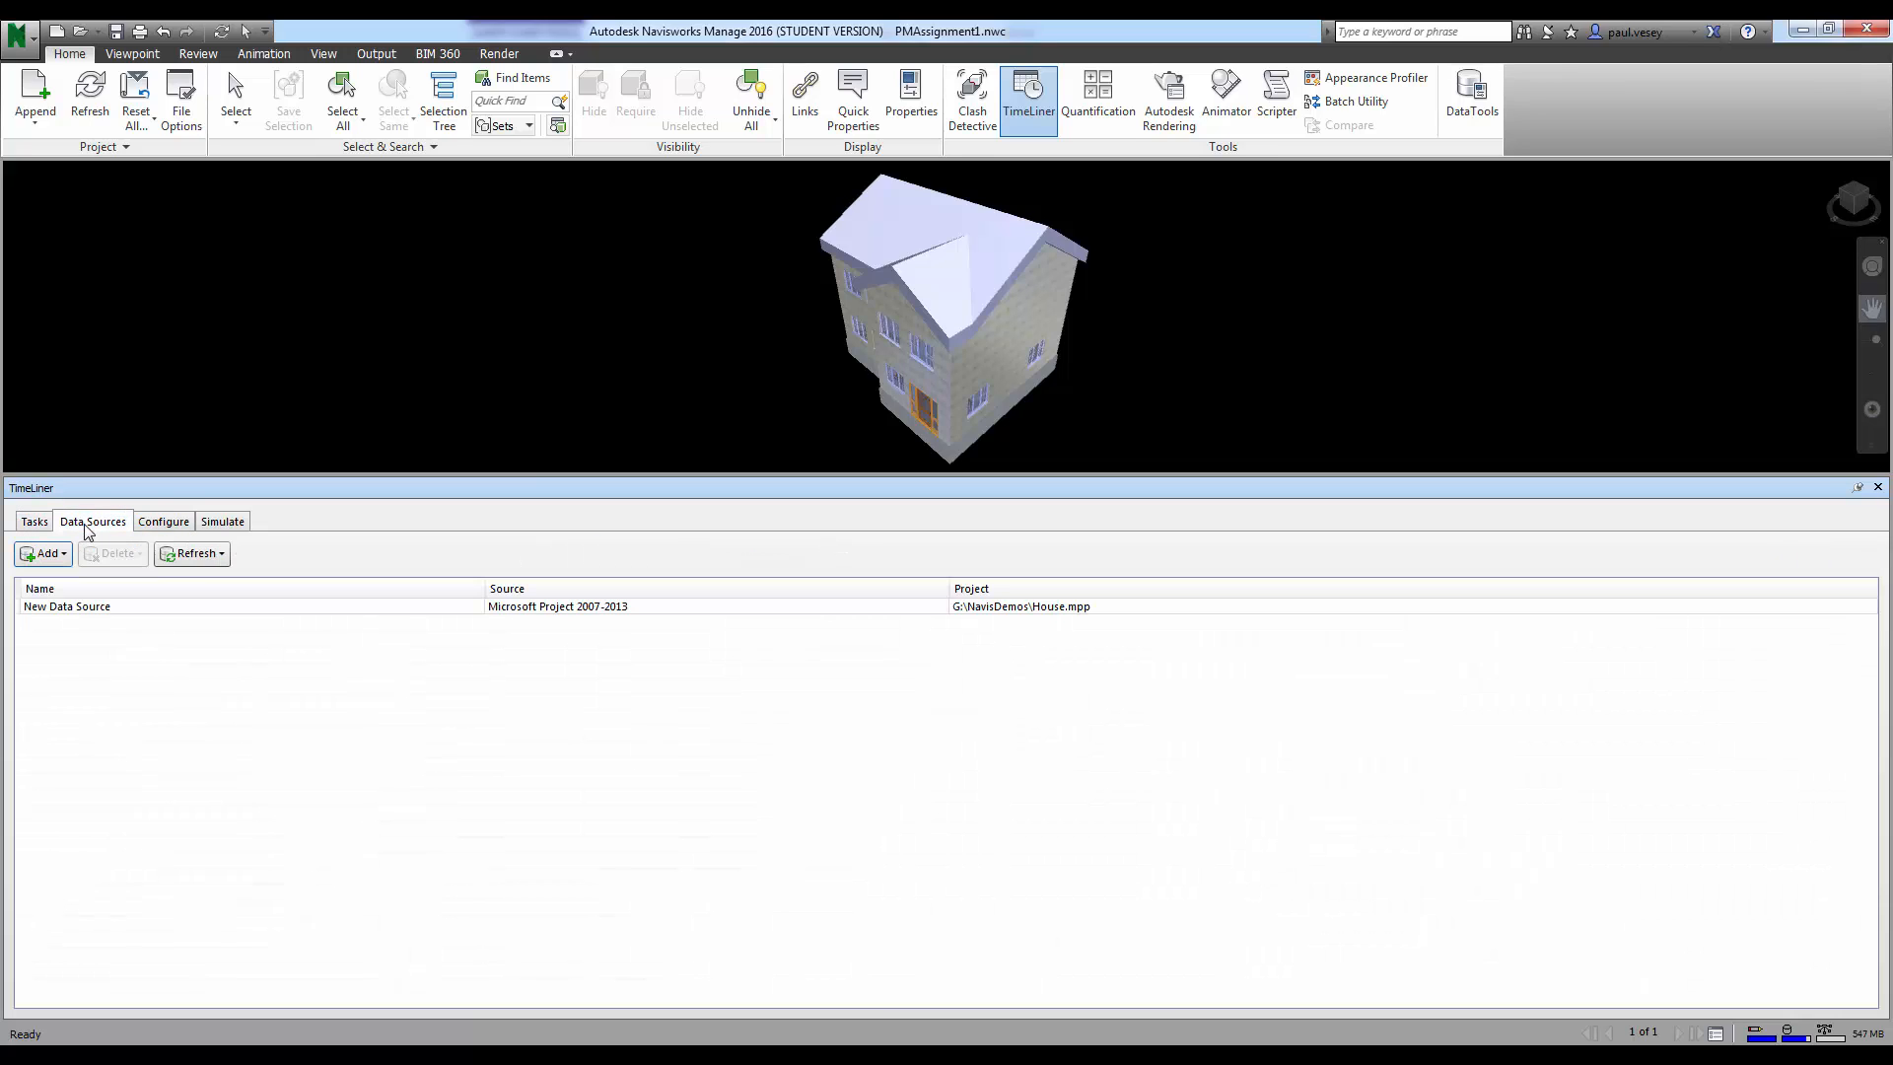
{"action": "left_click", "coordinate": [202, 554]}
{"action": "left_click", "coordinate": [217, 602]}
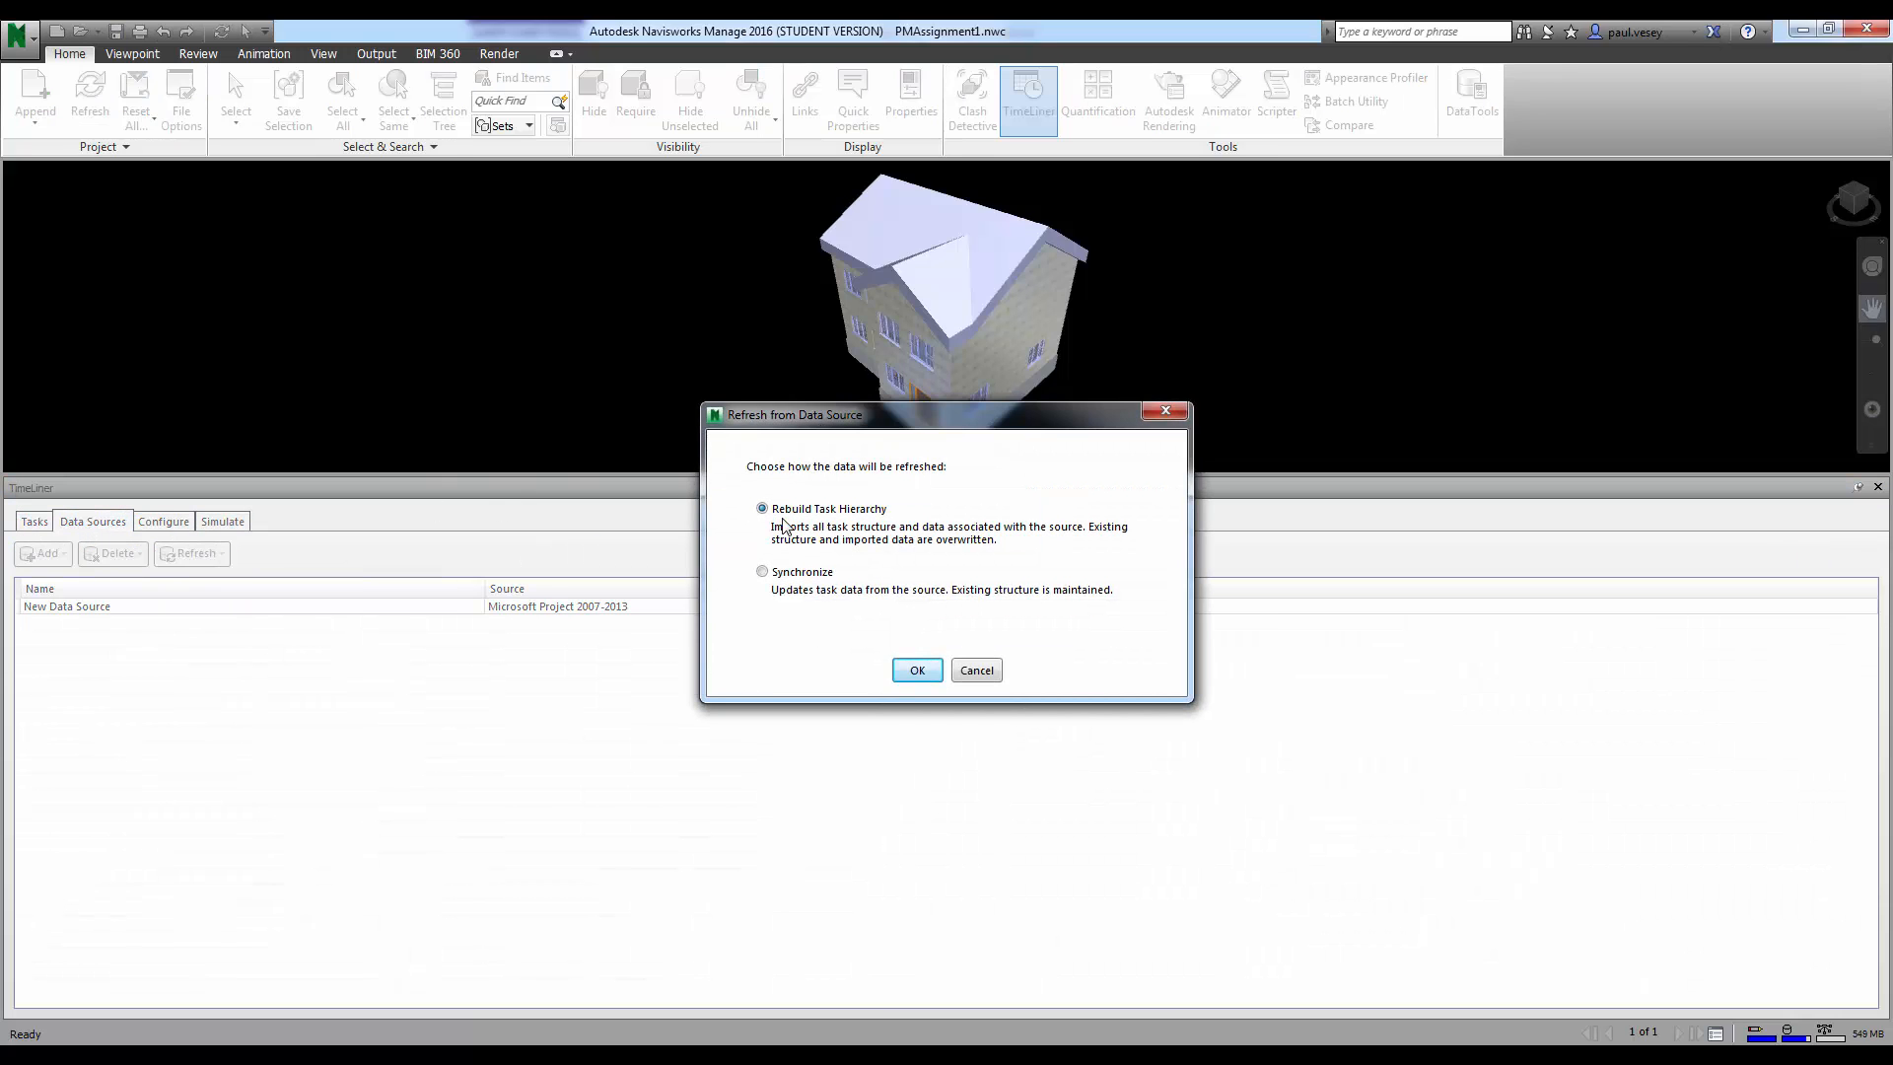
{"action": "left_click", "coordinate": [917, 670]}
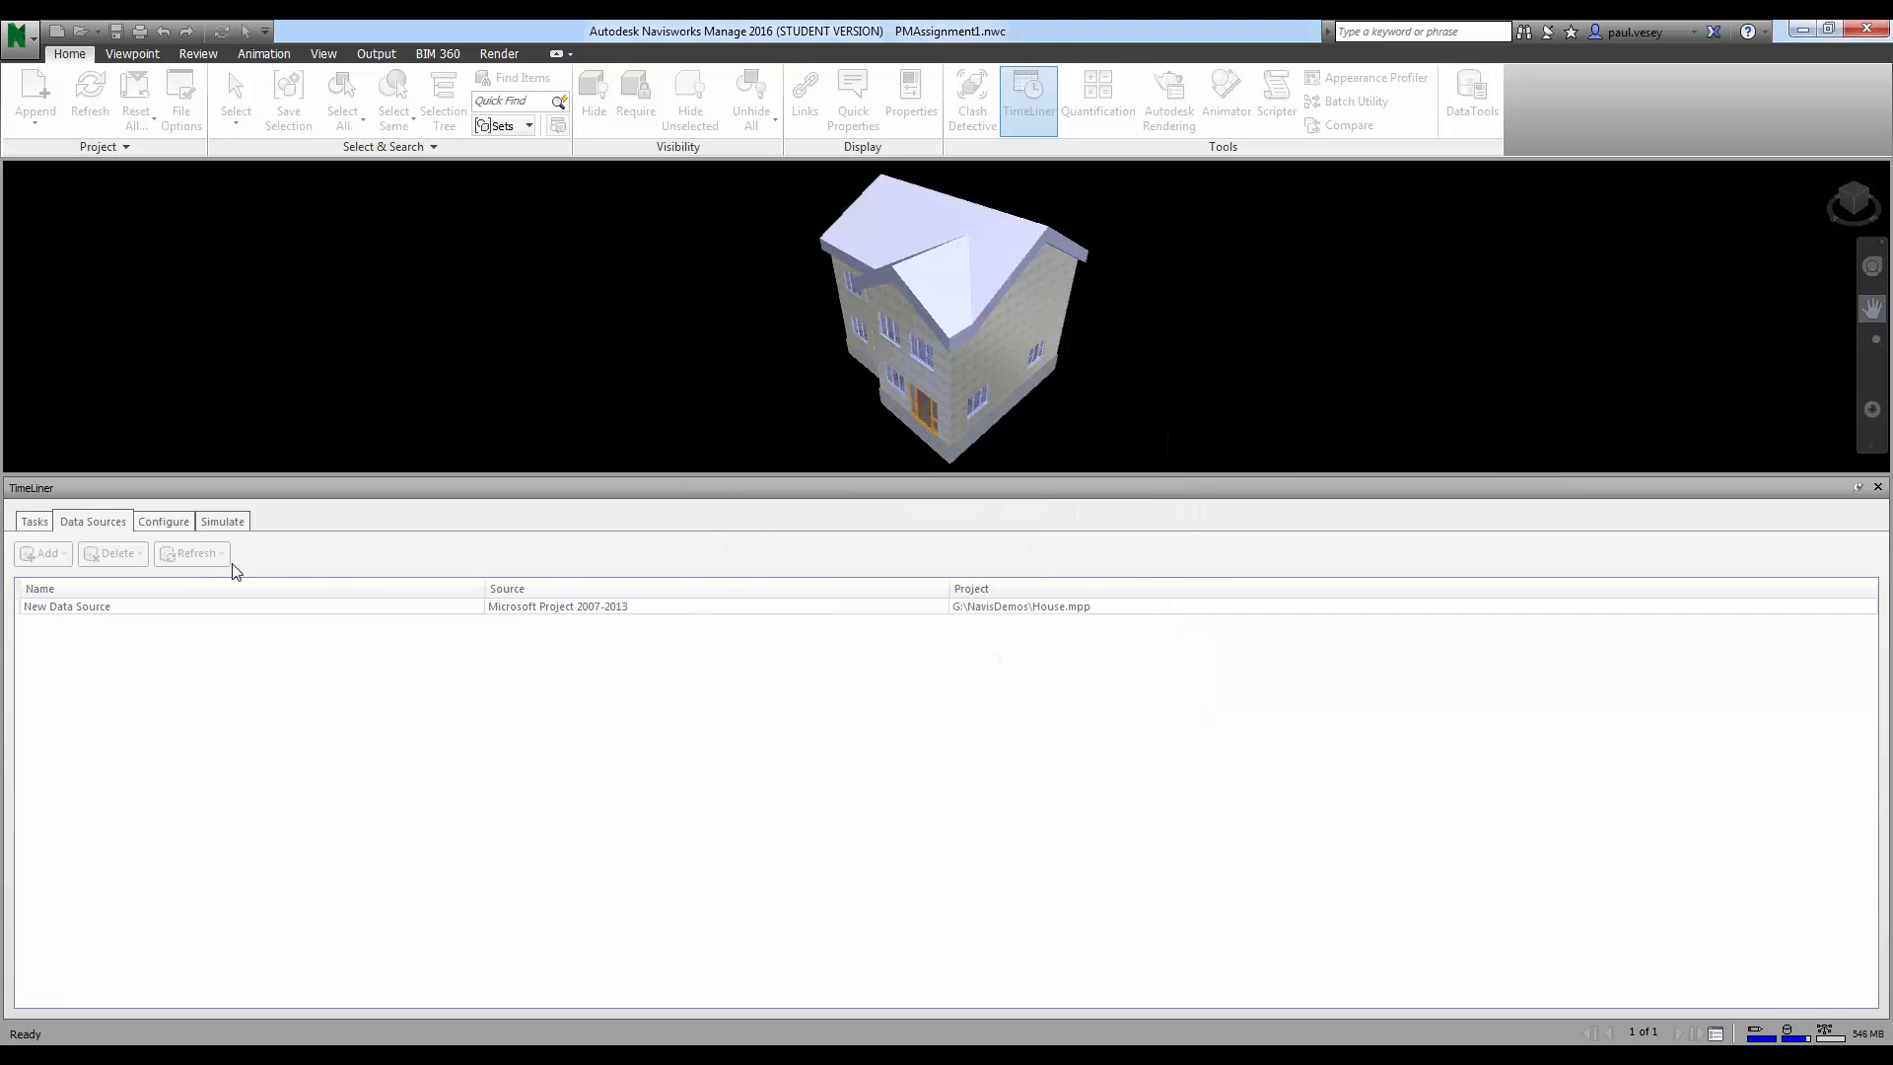
Step: Display the TimeLiner tasks and widen the task table to show the Task Type, Attached and Total Cost columns
{"action": "left_click", "coordinate": [32, 521]}
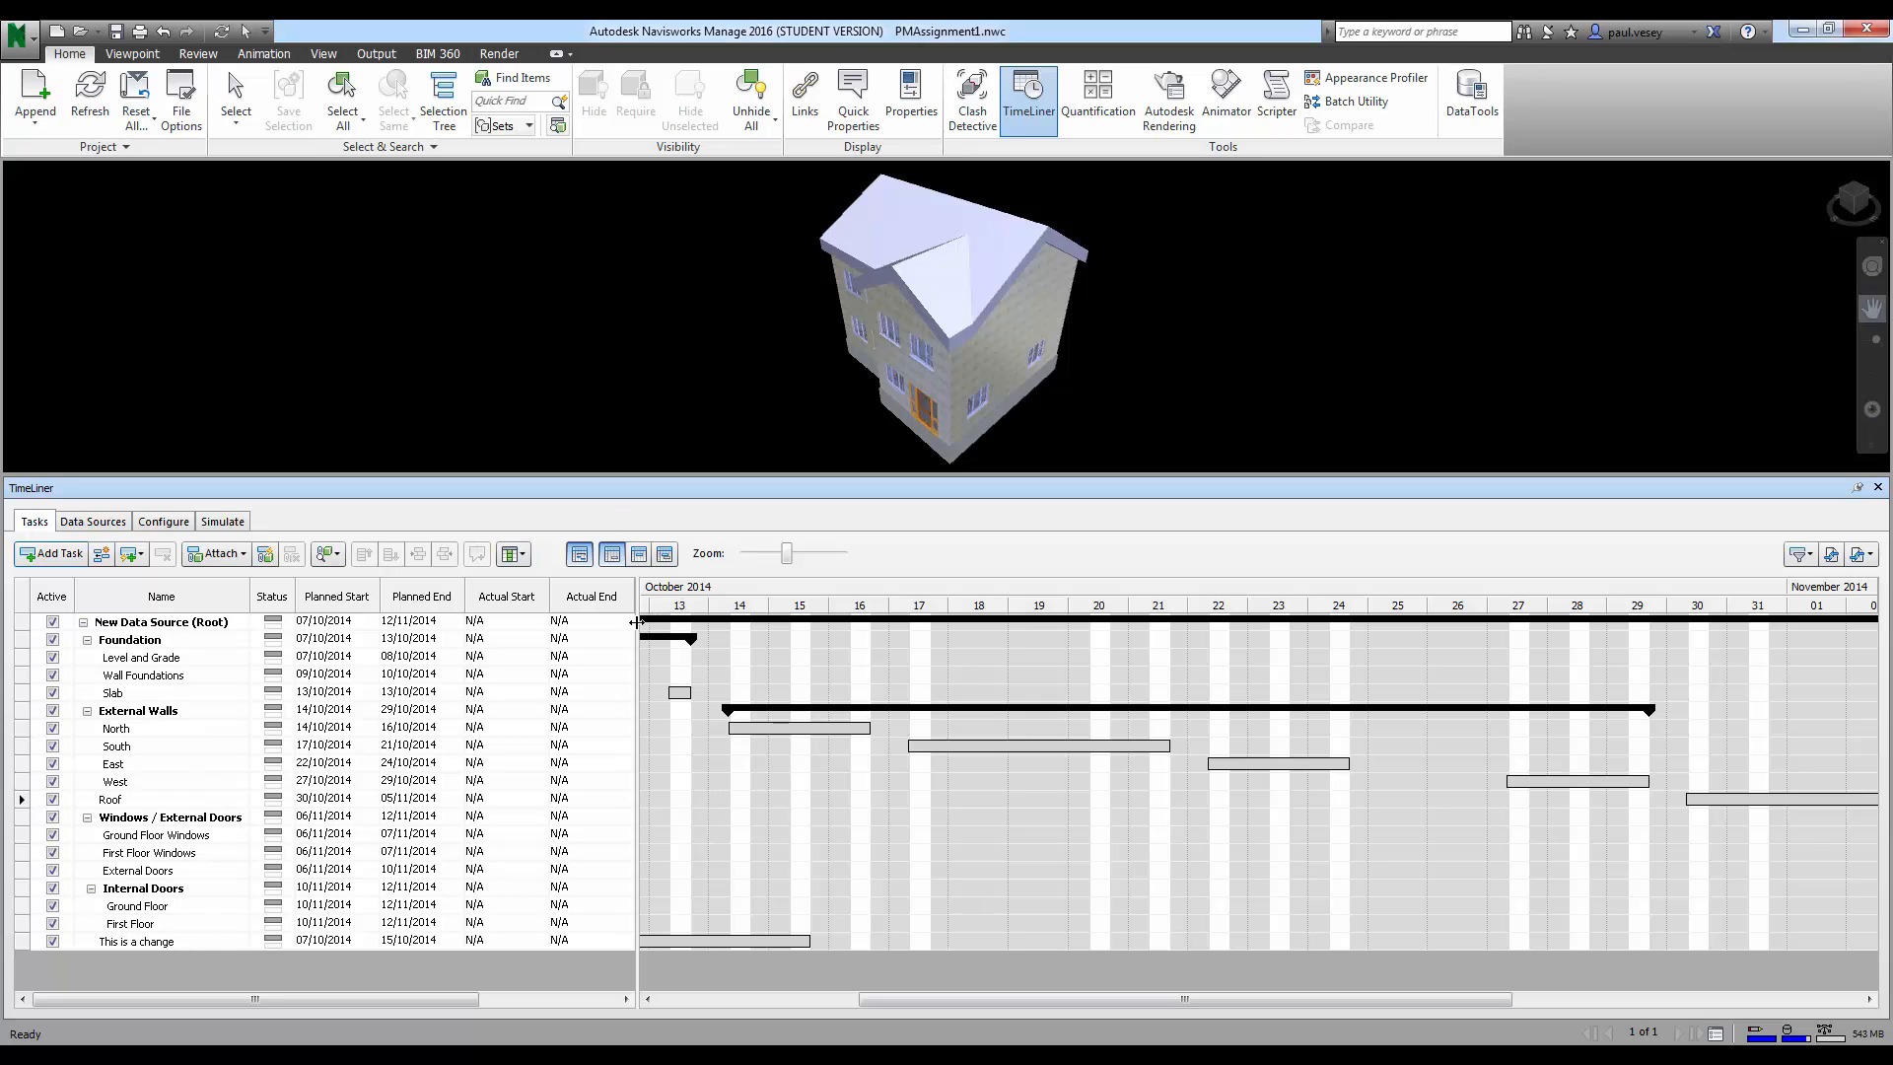
{"action": "left_click_drag", "start_coordinate": [646, 674], "coordinate": [1089, 678]}
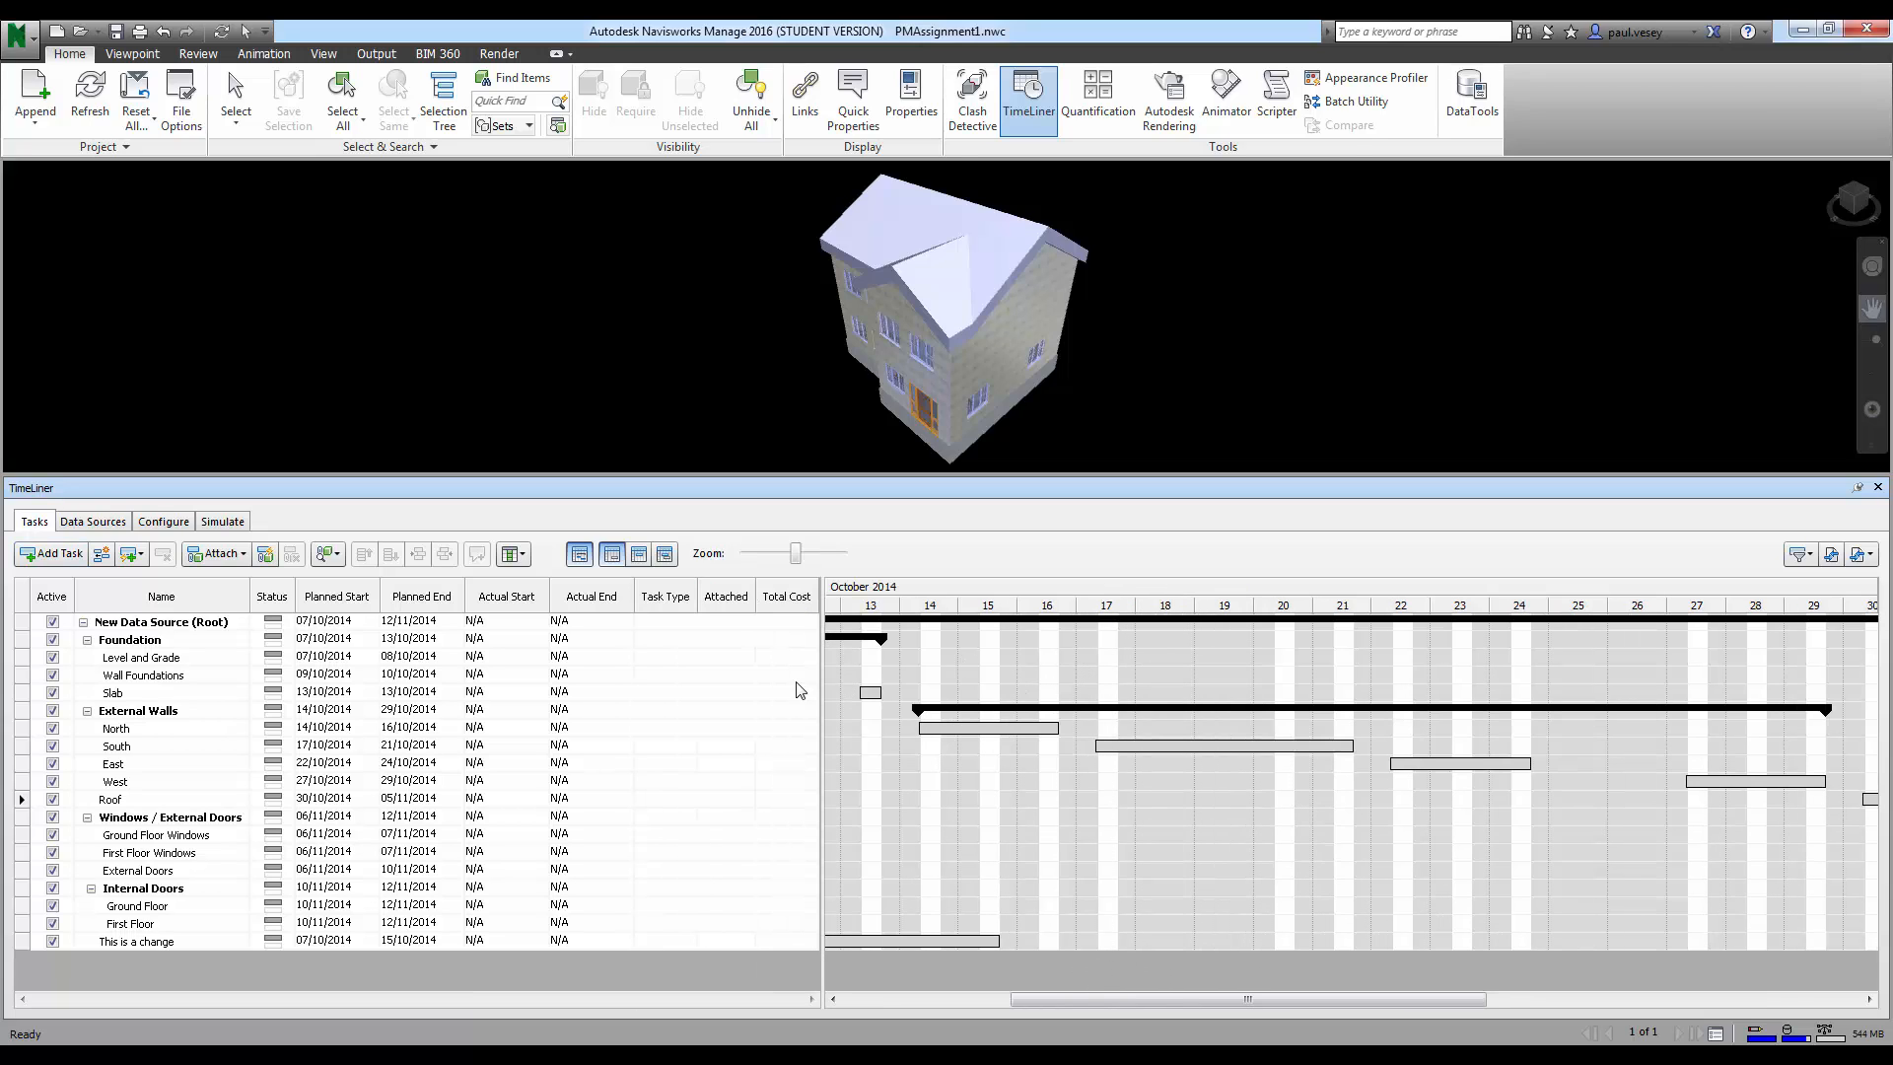
{"action": "left_click_drag", "start_coordinate": [822, 654], "coordinate": [962, 655]}
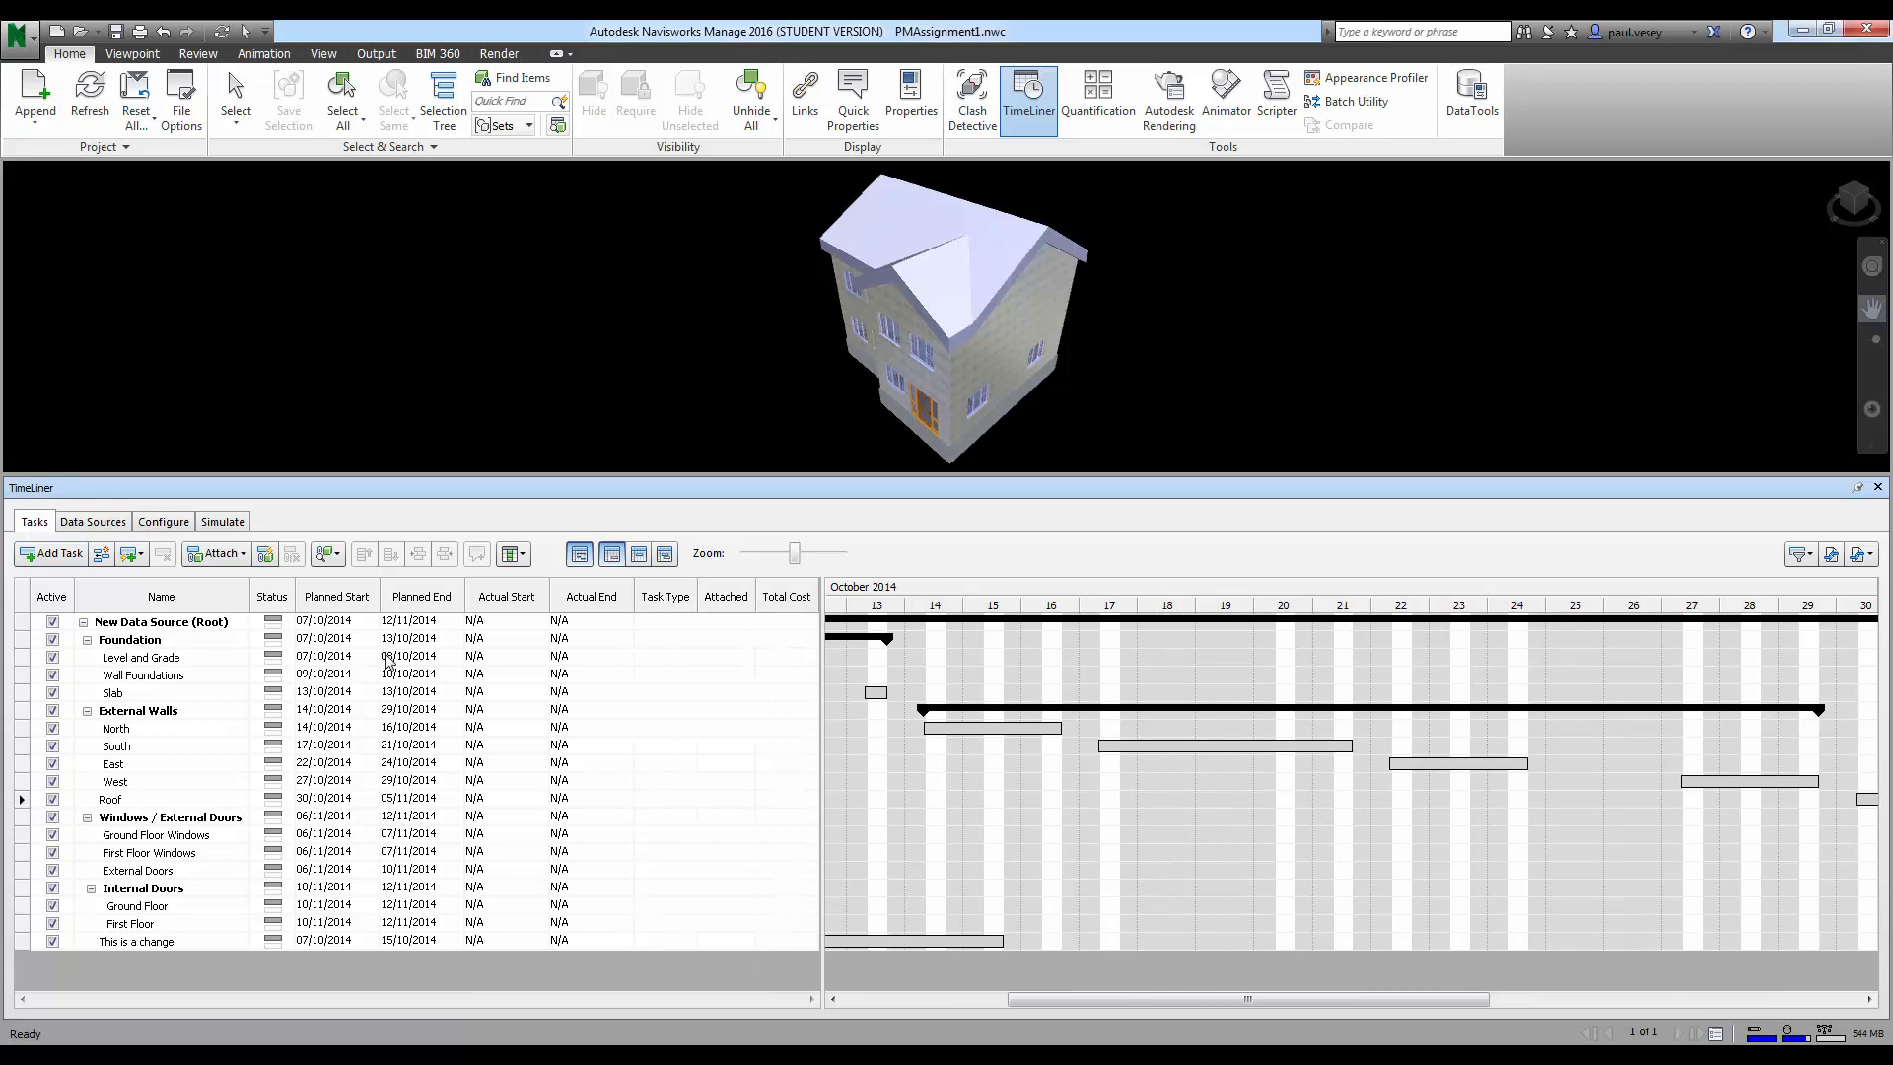
Step: Select all the wall foundations around the base of the house model together
{"action": "left_click", "coordinate": [1854, 212]}
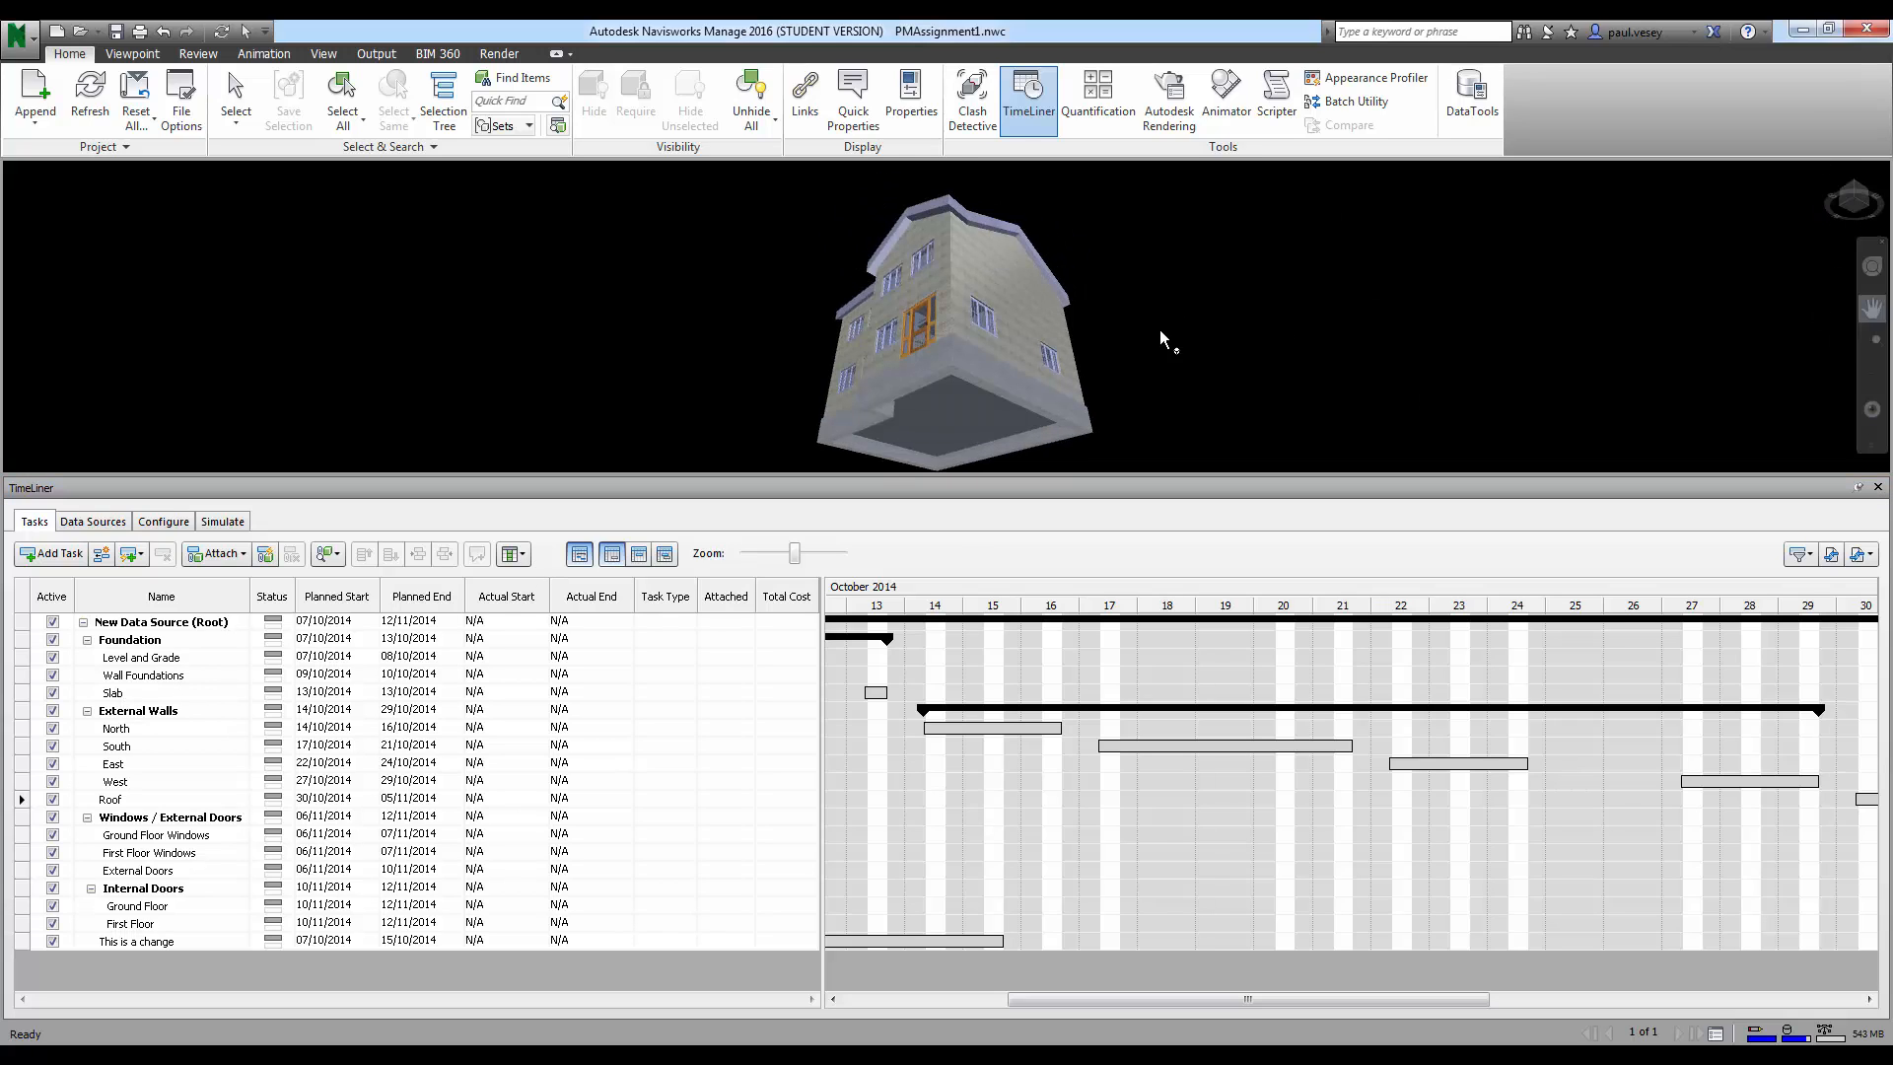
{"action": "middle_click_drag", "start_coordinate": [1161, 333], "coordinate": [1169, 308]}
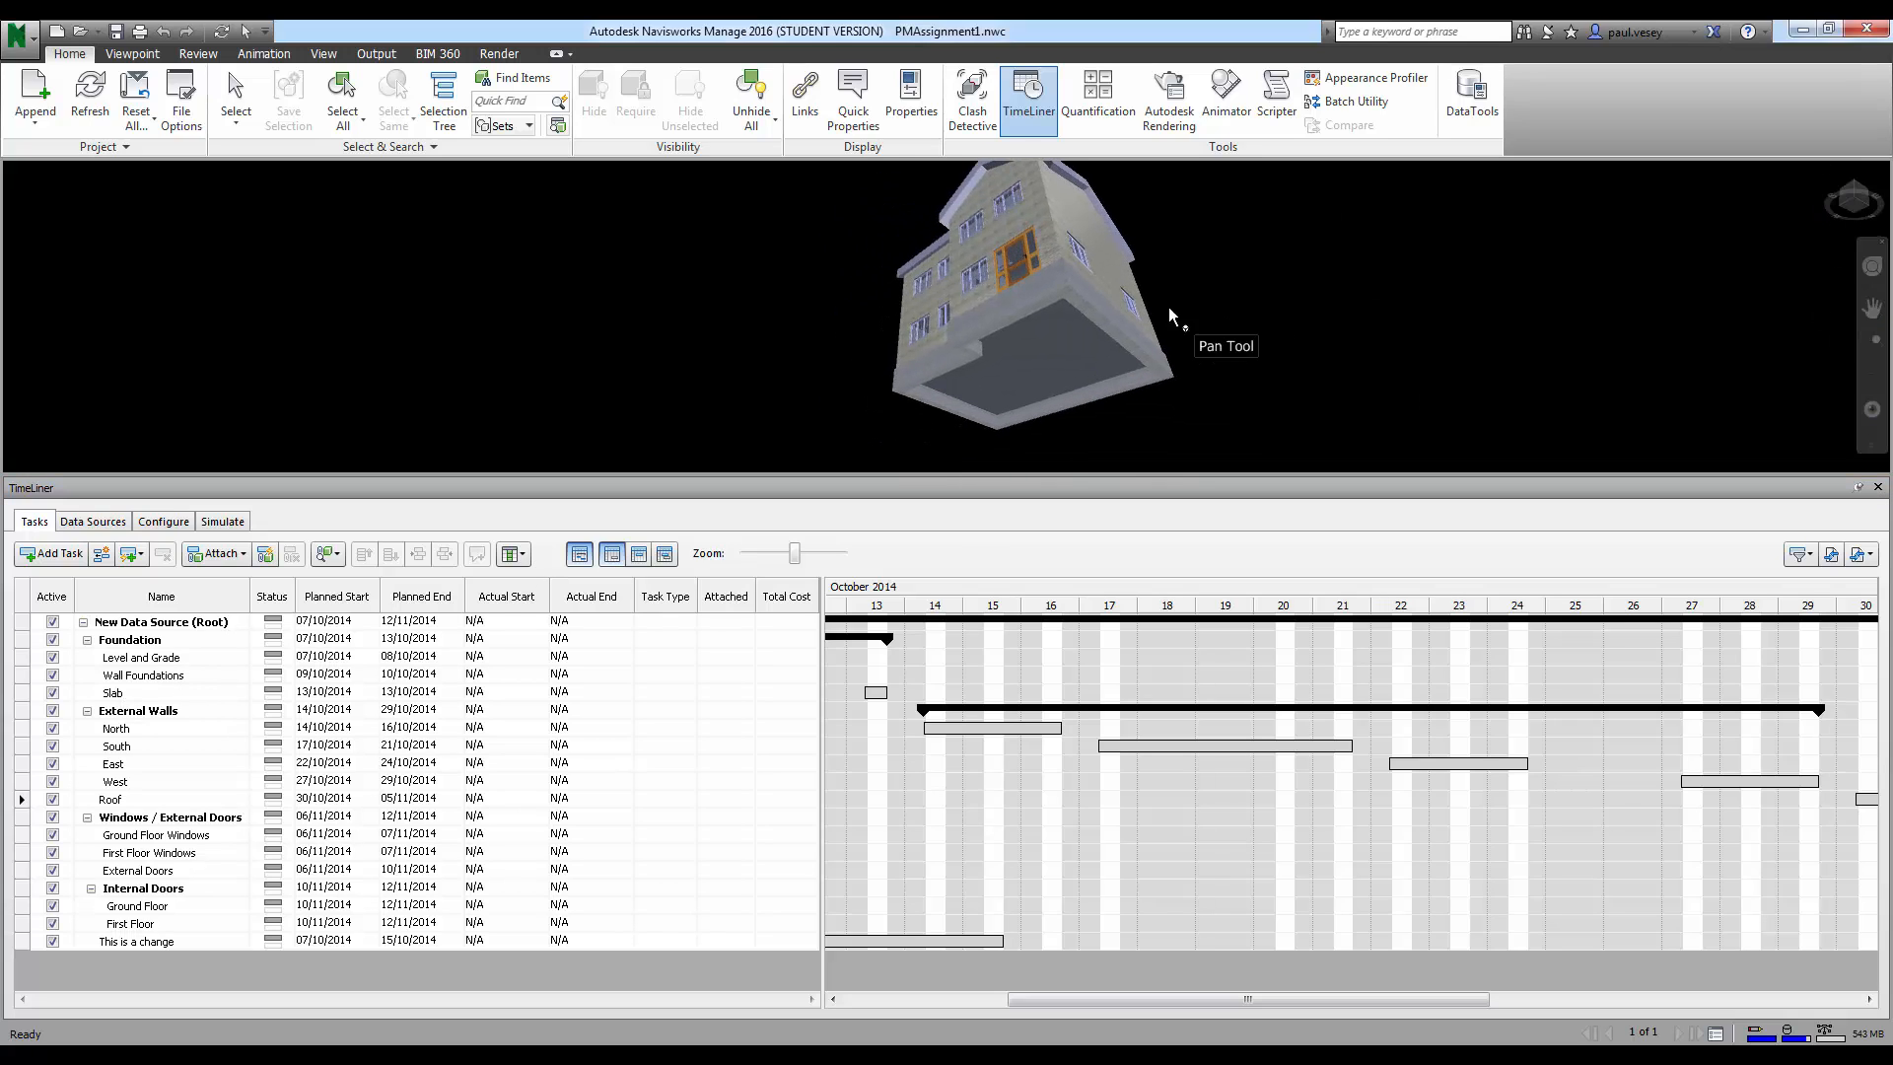
{"action": "left_click", "coordinate": [1858, 204]}
{"action": "middle_click_drag", "start_coordinate": [1106, 394], "coordinate": [1069, 415]}
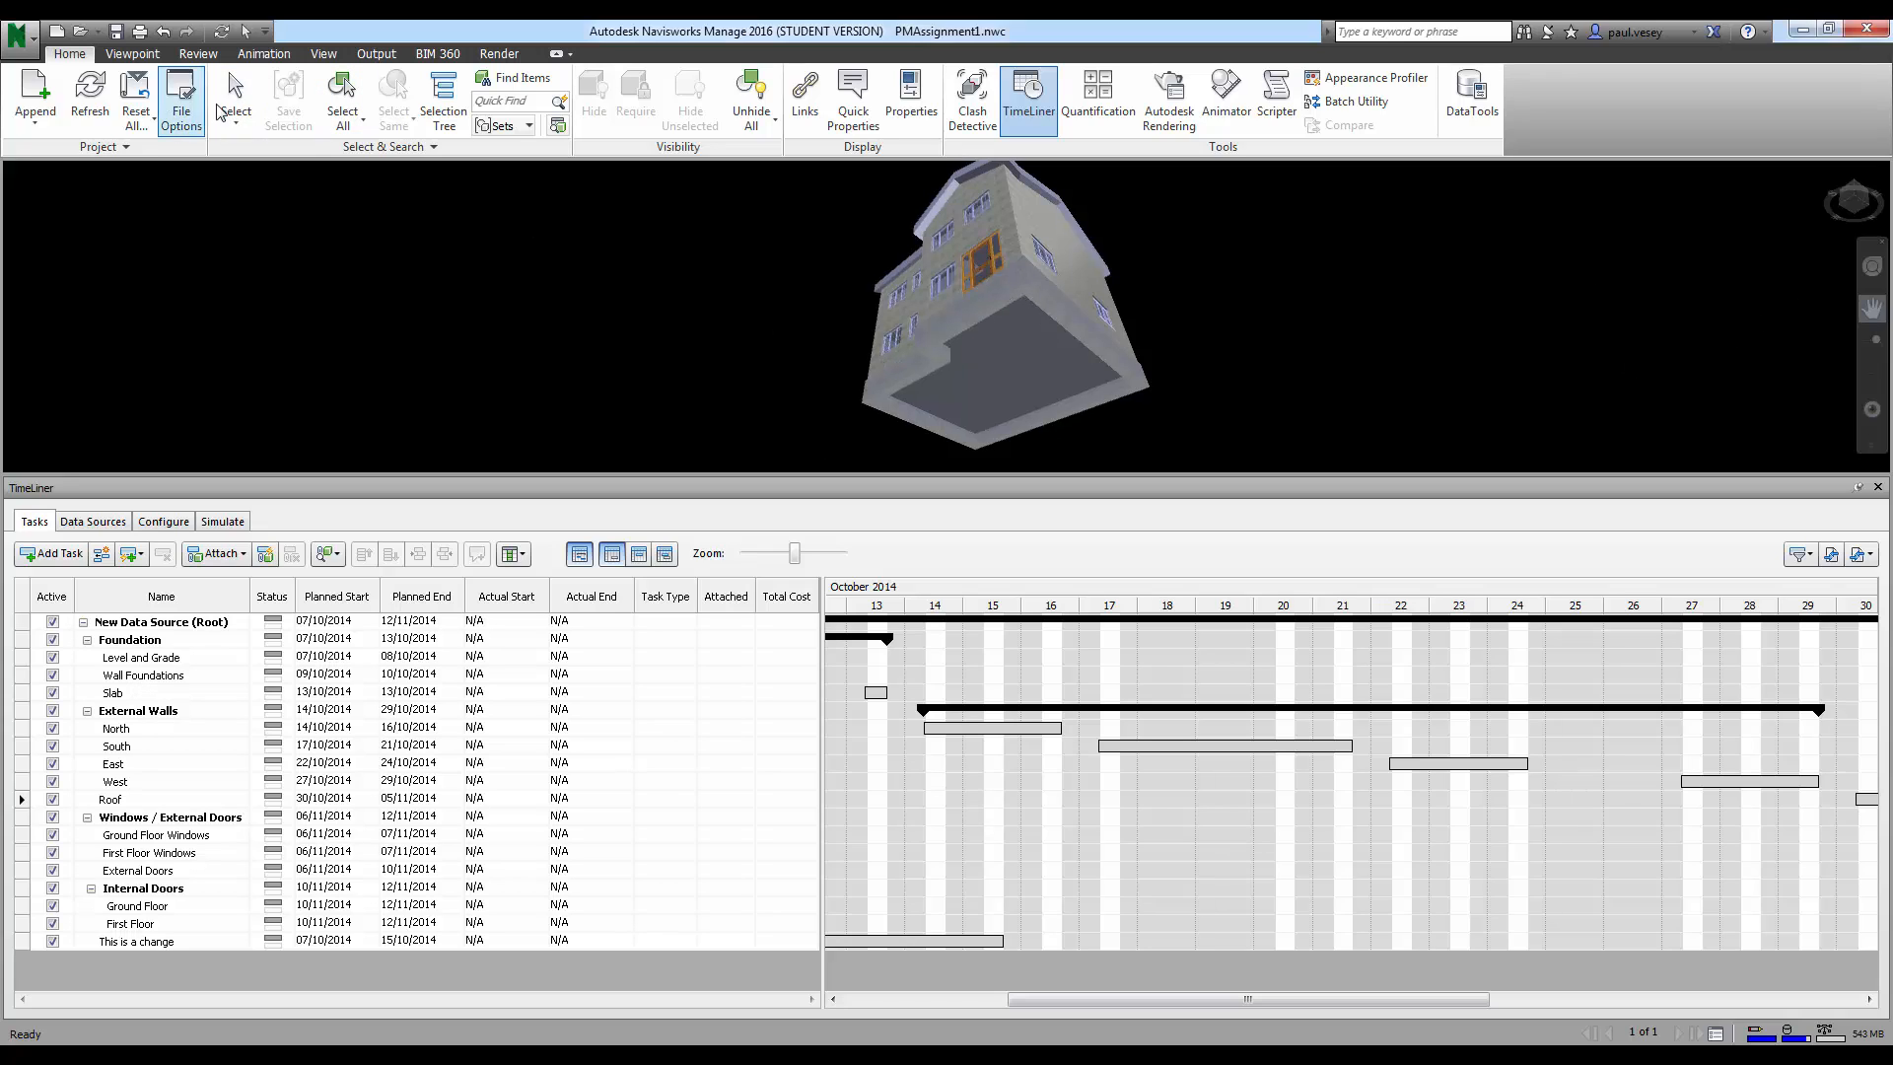
{"action": "left_click", "coordinate": [236, 99]}
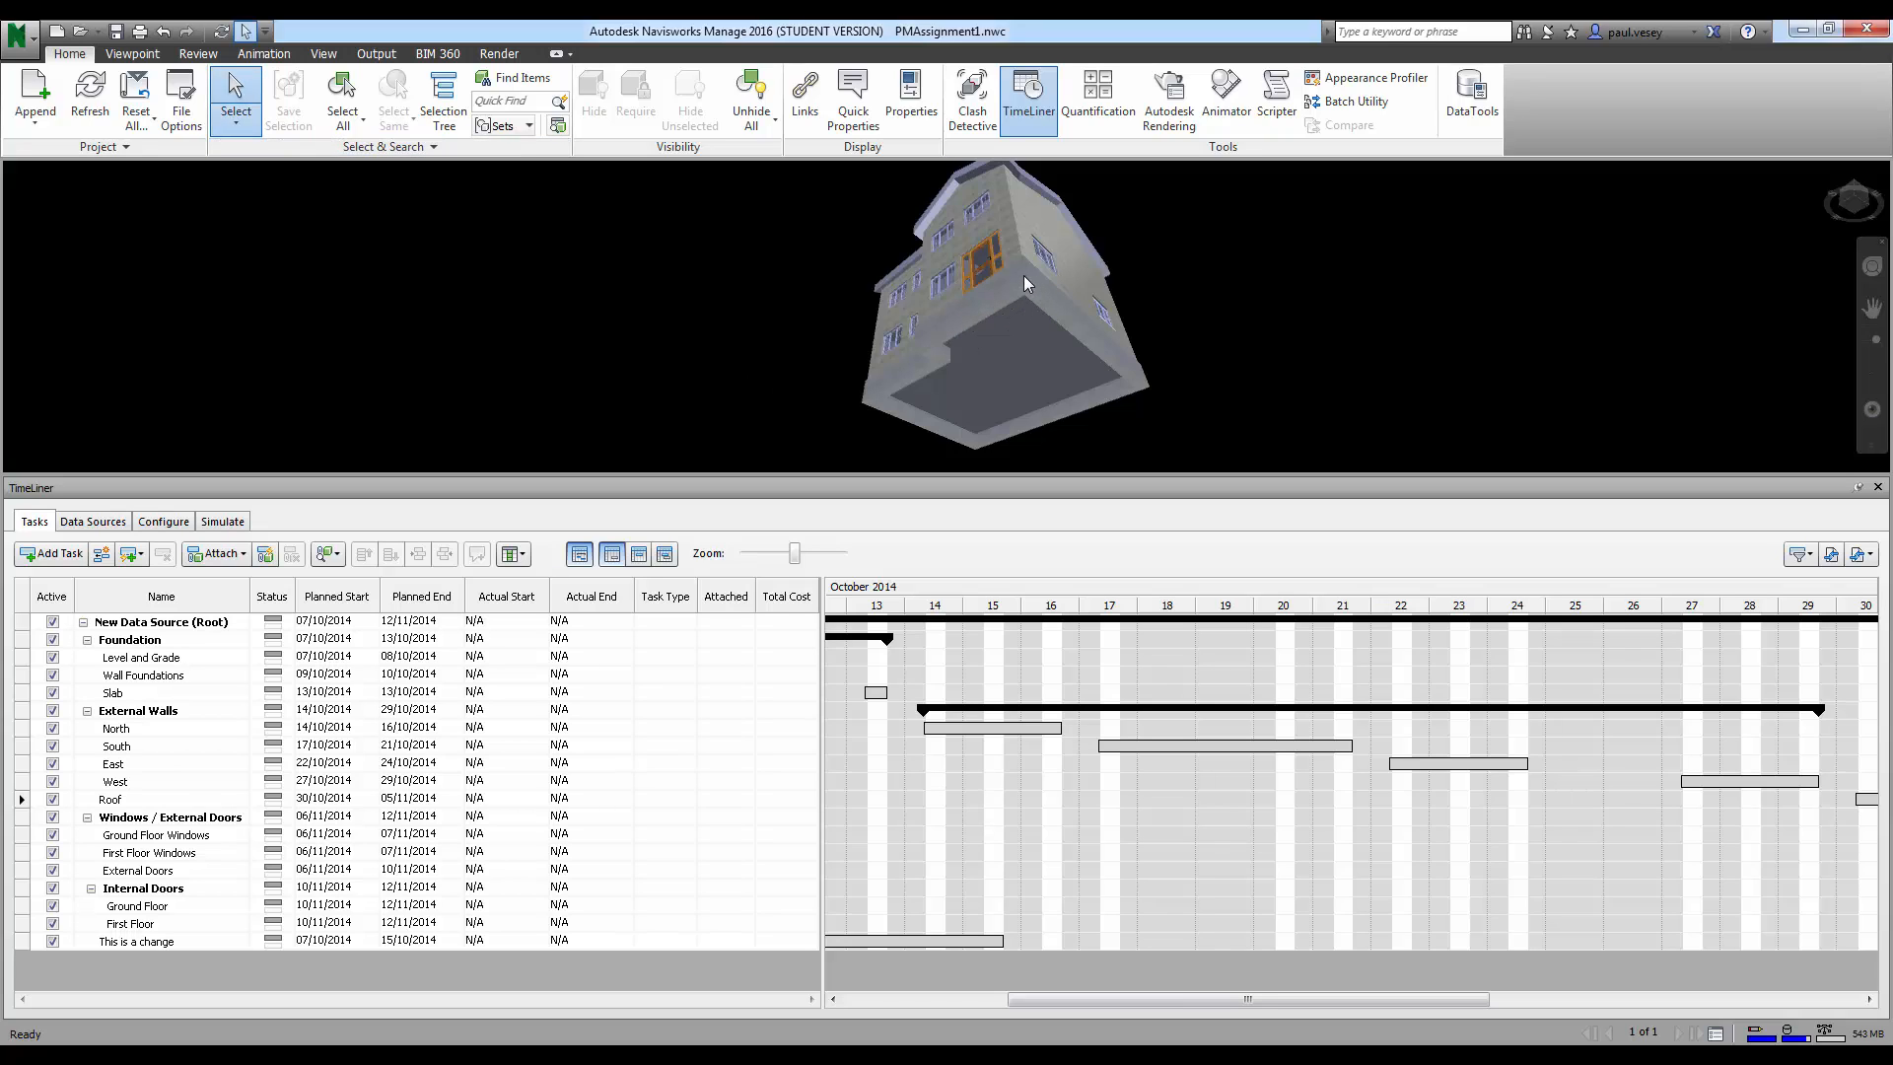
{"action": "left_click", "coordinate": [971, 313]}
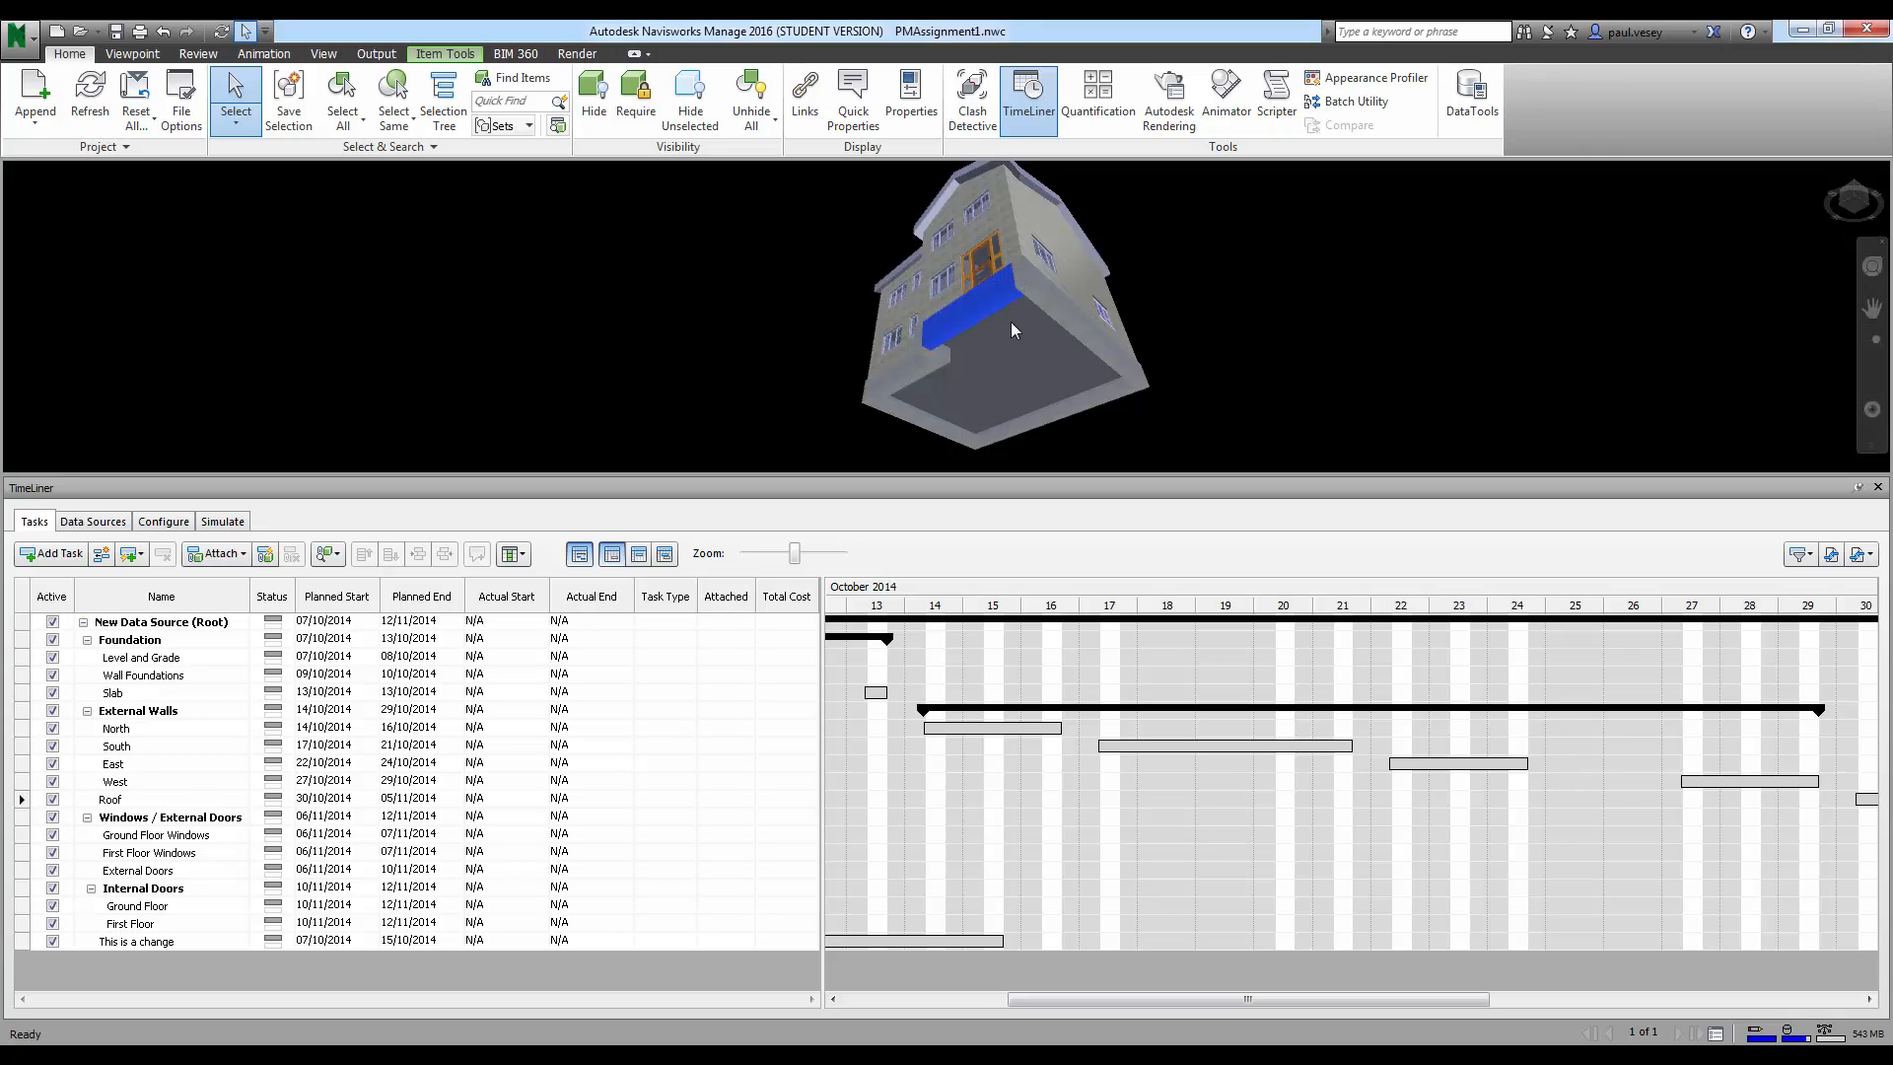
{"action": "left_click", "coordinate": [1078, 406], "text": "ctrl"}
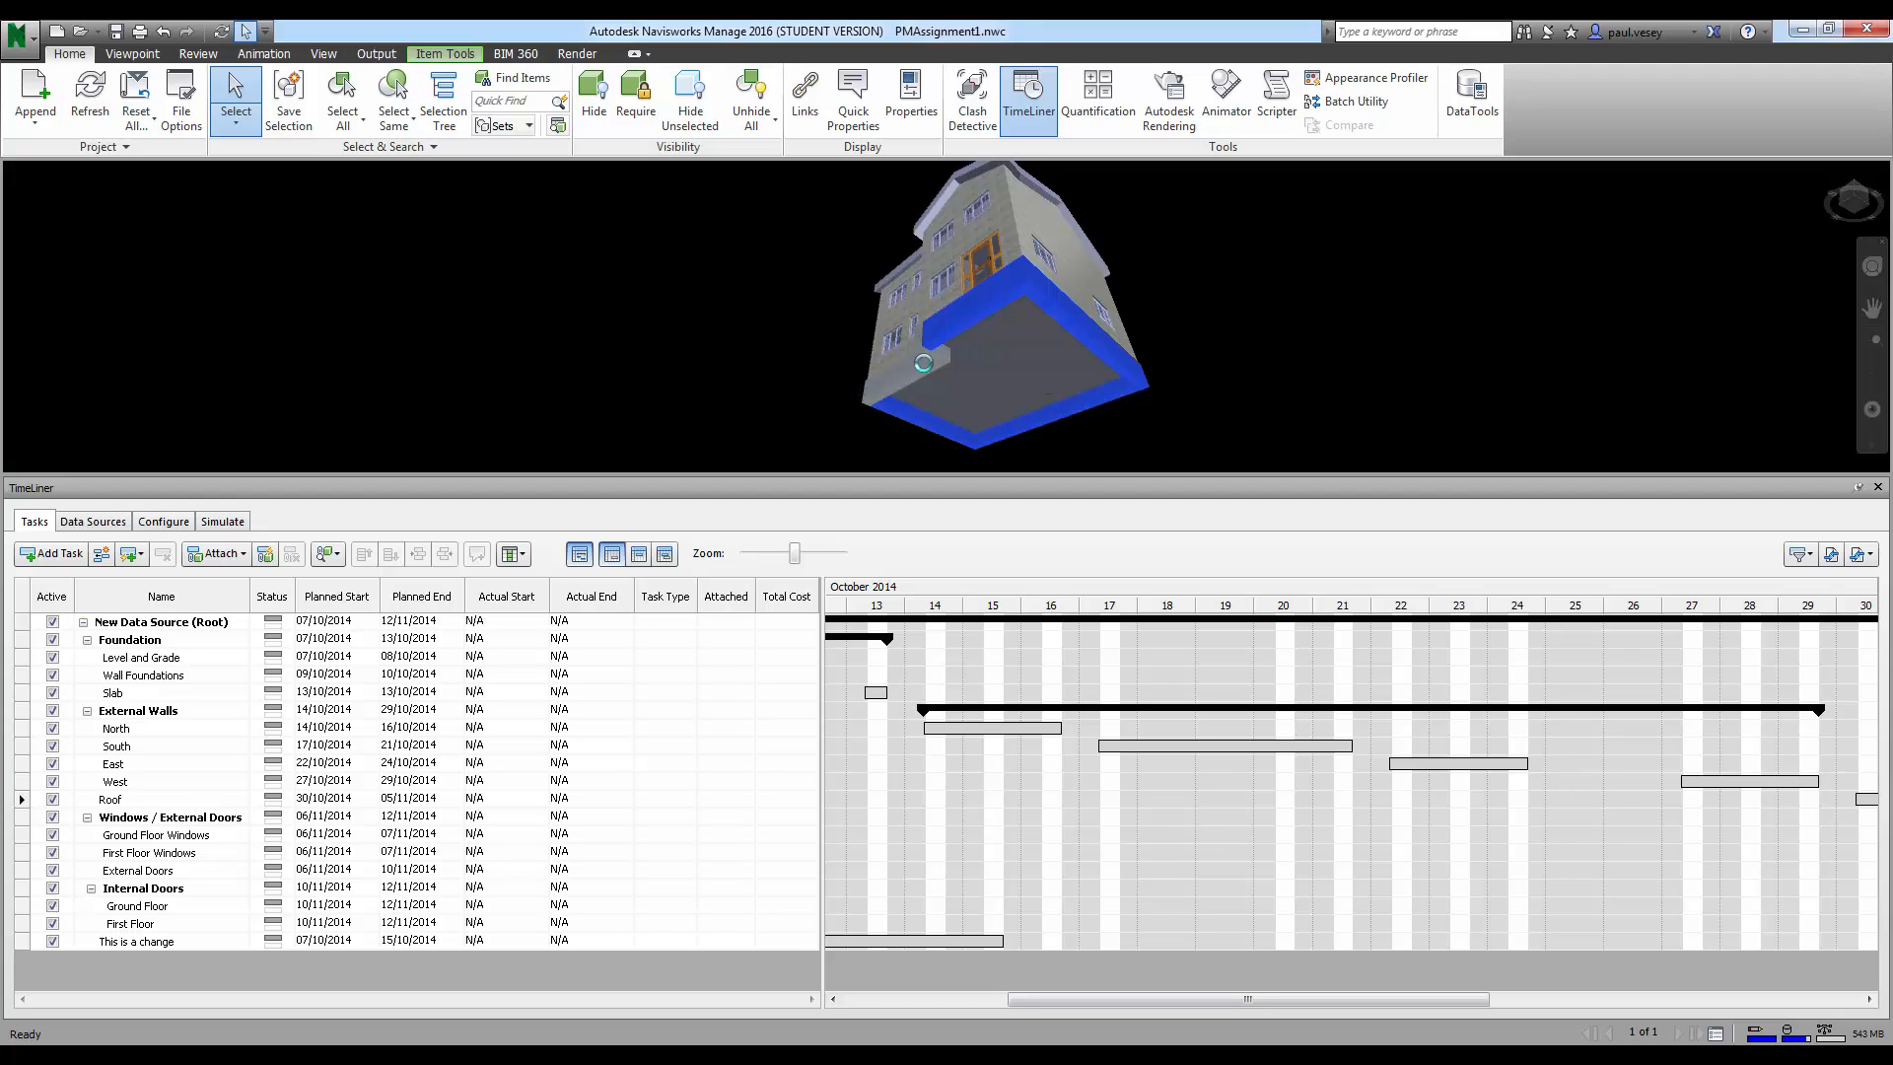
{"action": "left_click", "coordinate": [940, 357], "text": "ctrl"}
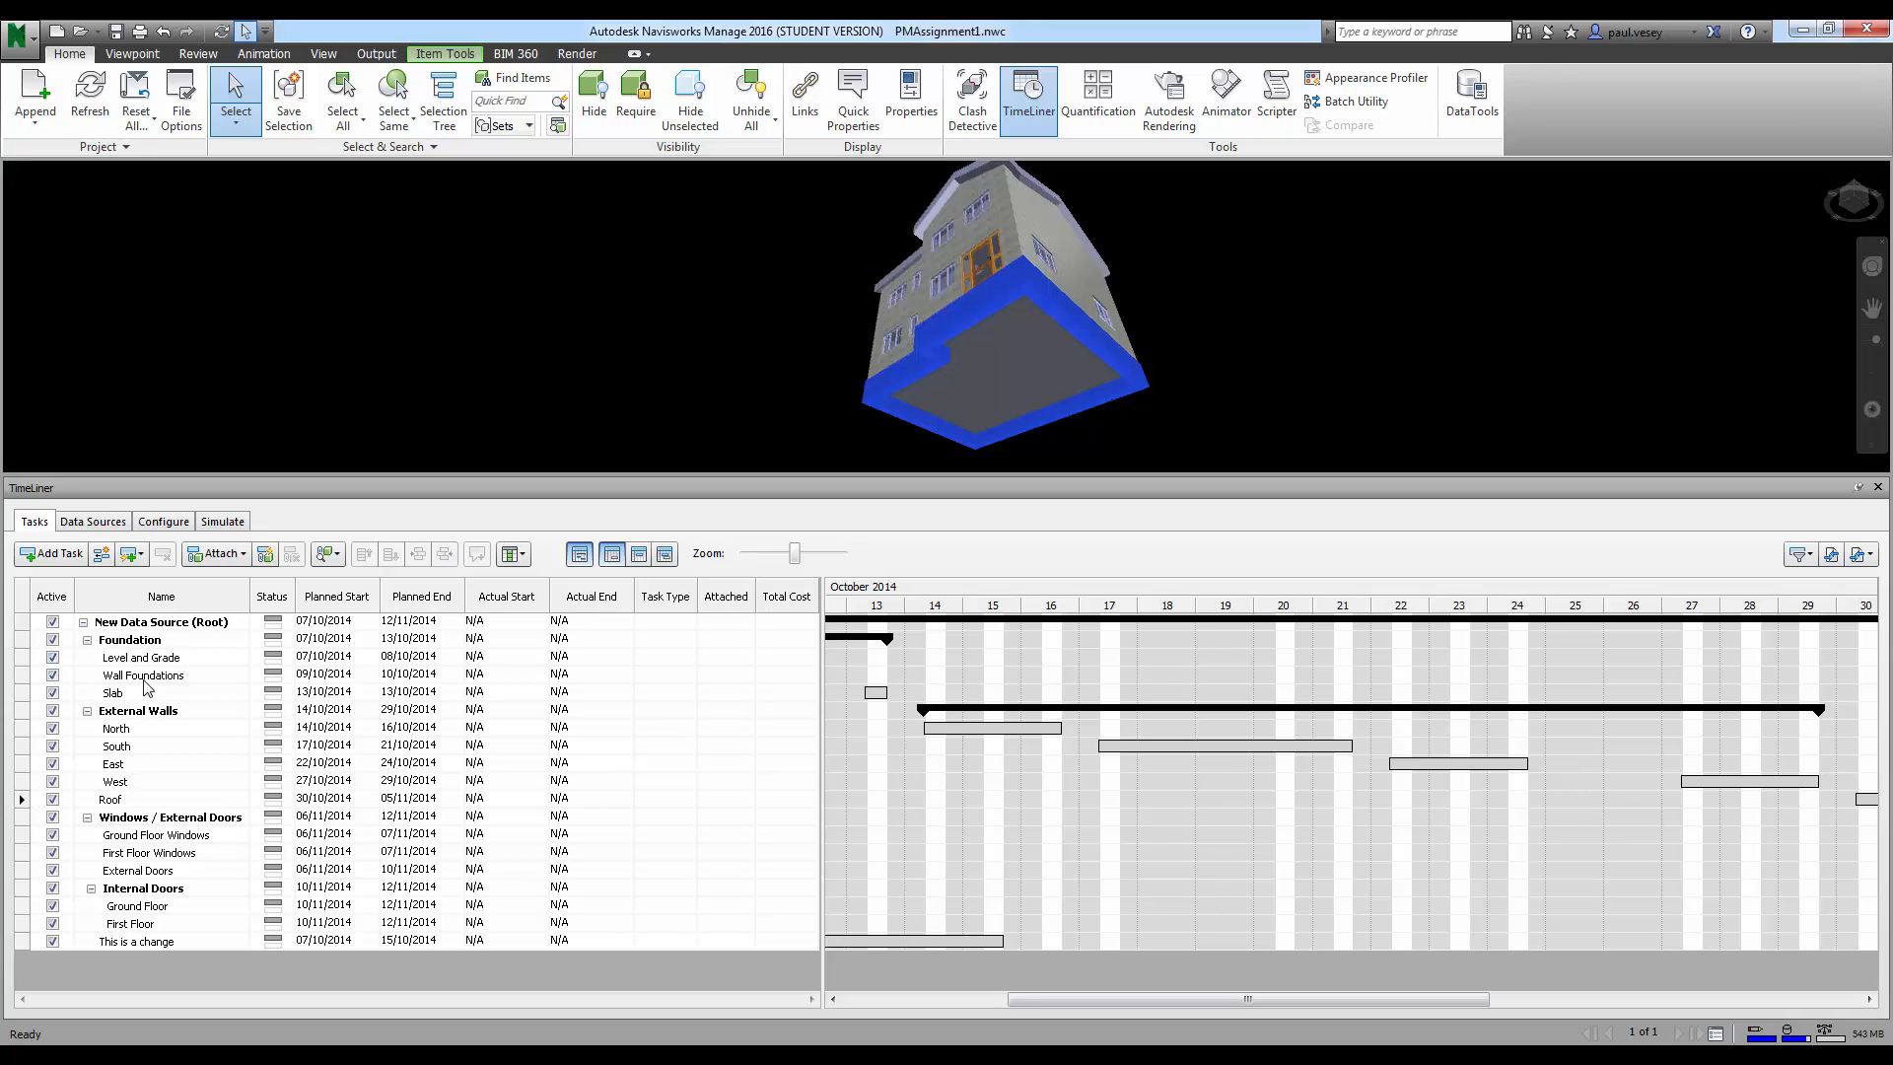
Step: Attach the current selection to the Wall Foundations task and widen the Attached column to fit its entry
{"action": "left_click", "coordinate": [23, 676]}
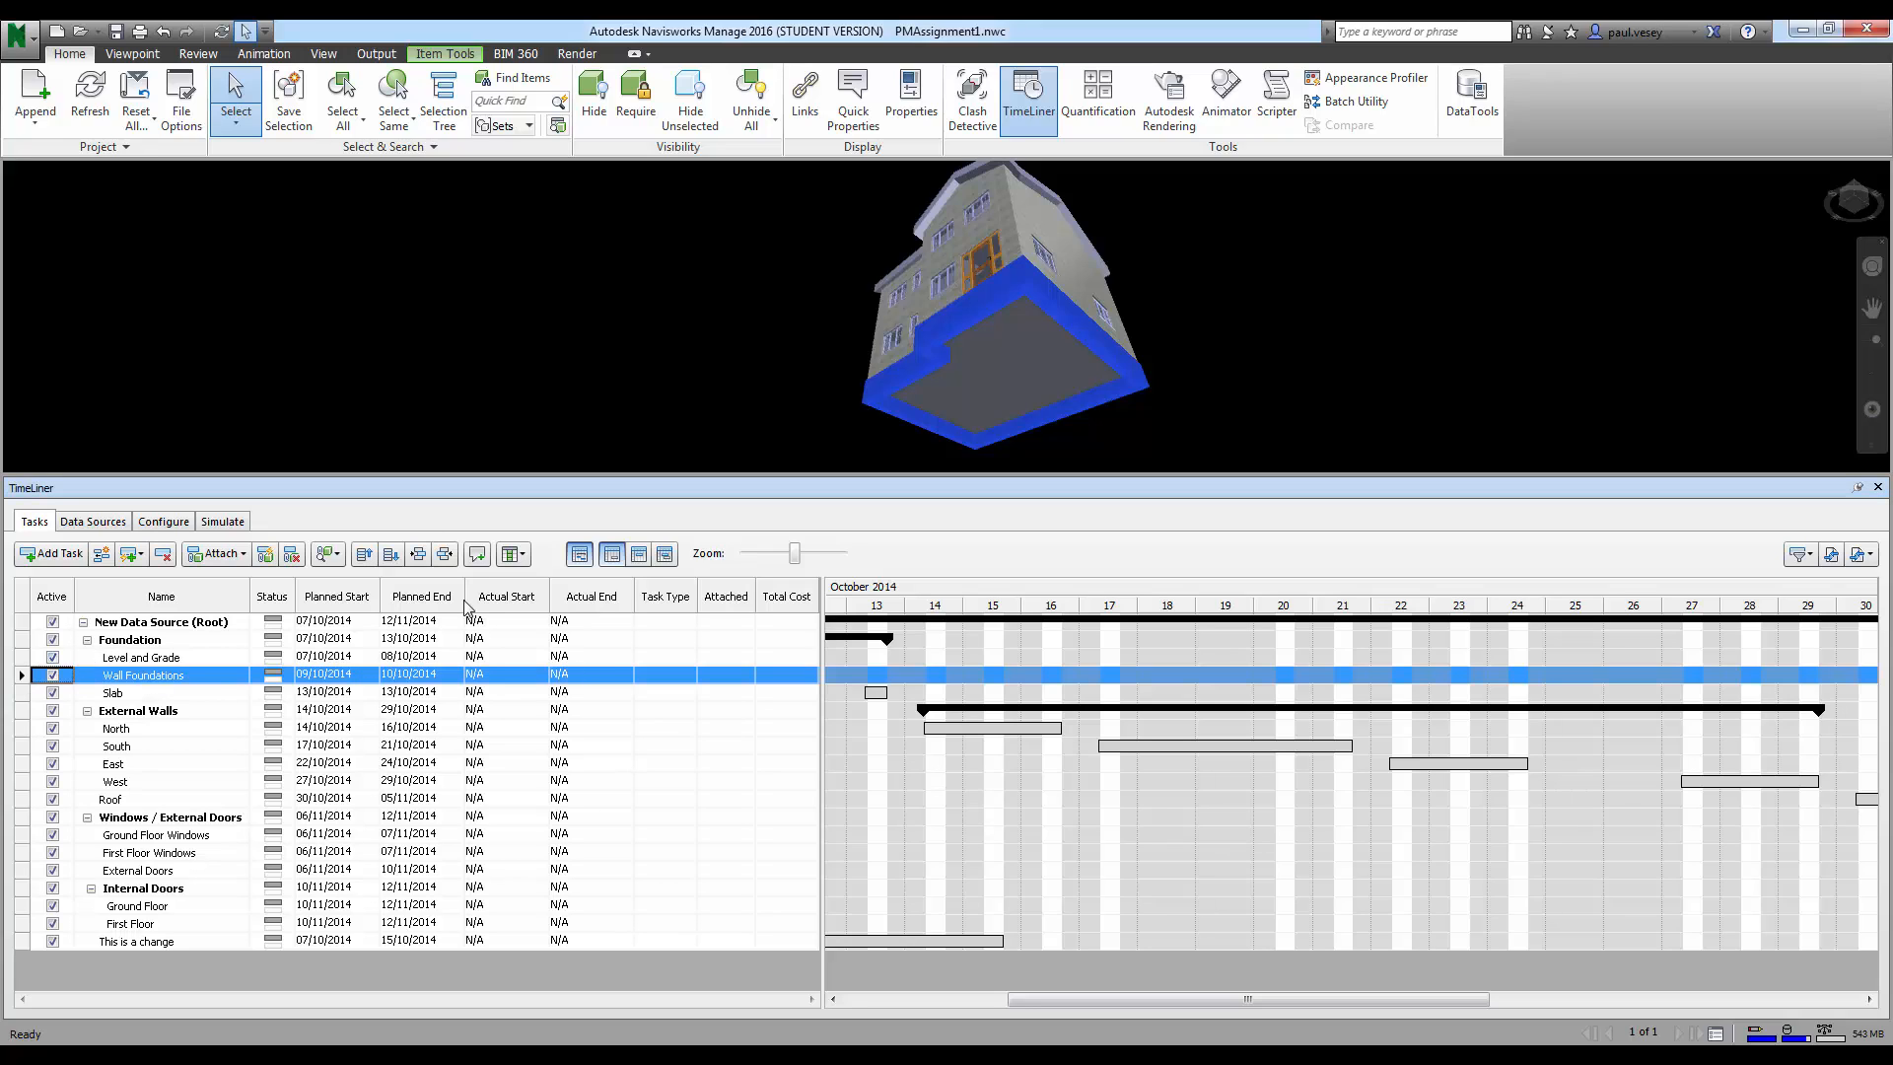
{"action": "left_click", "coordinate": [243, 556]}
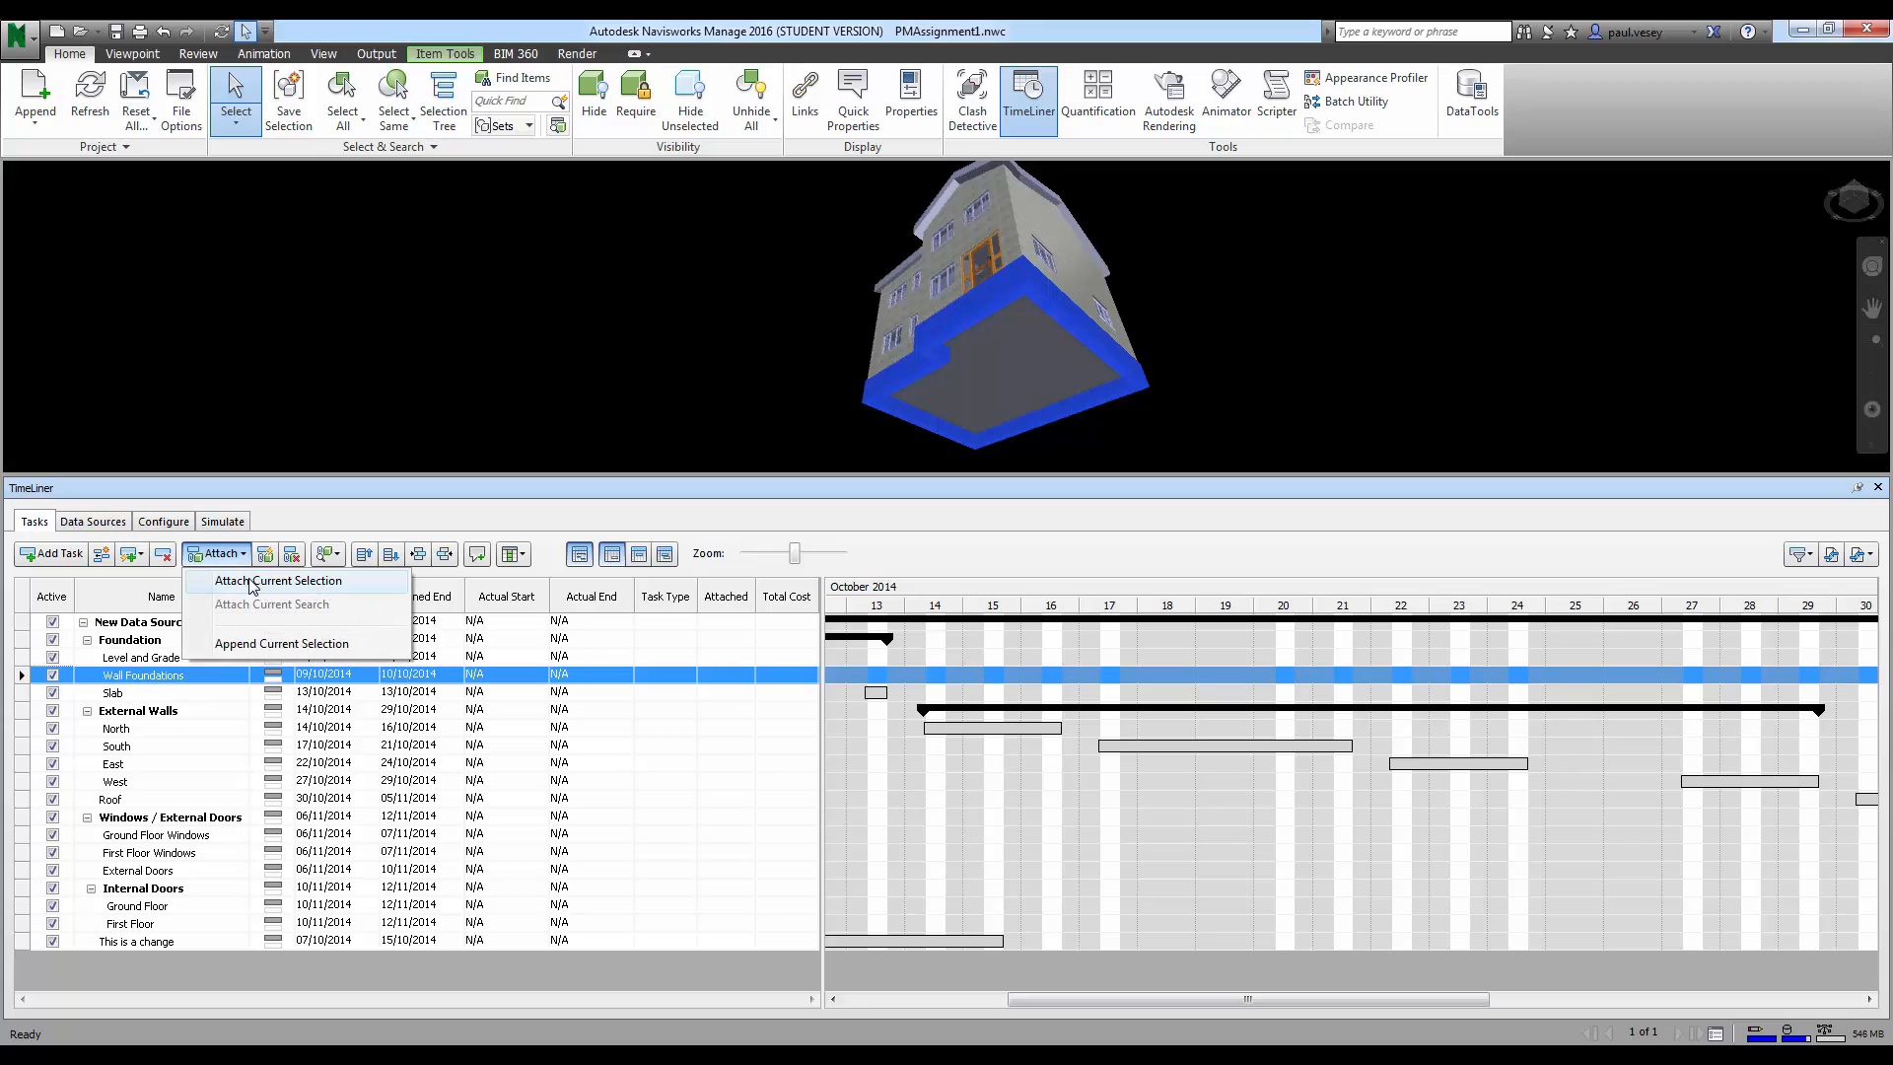
{"action": "left_click", "coordinate": [256, 583]}
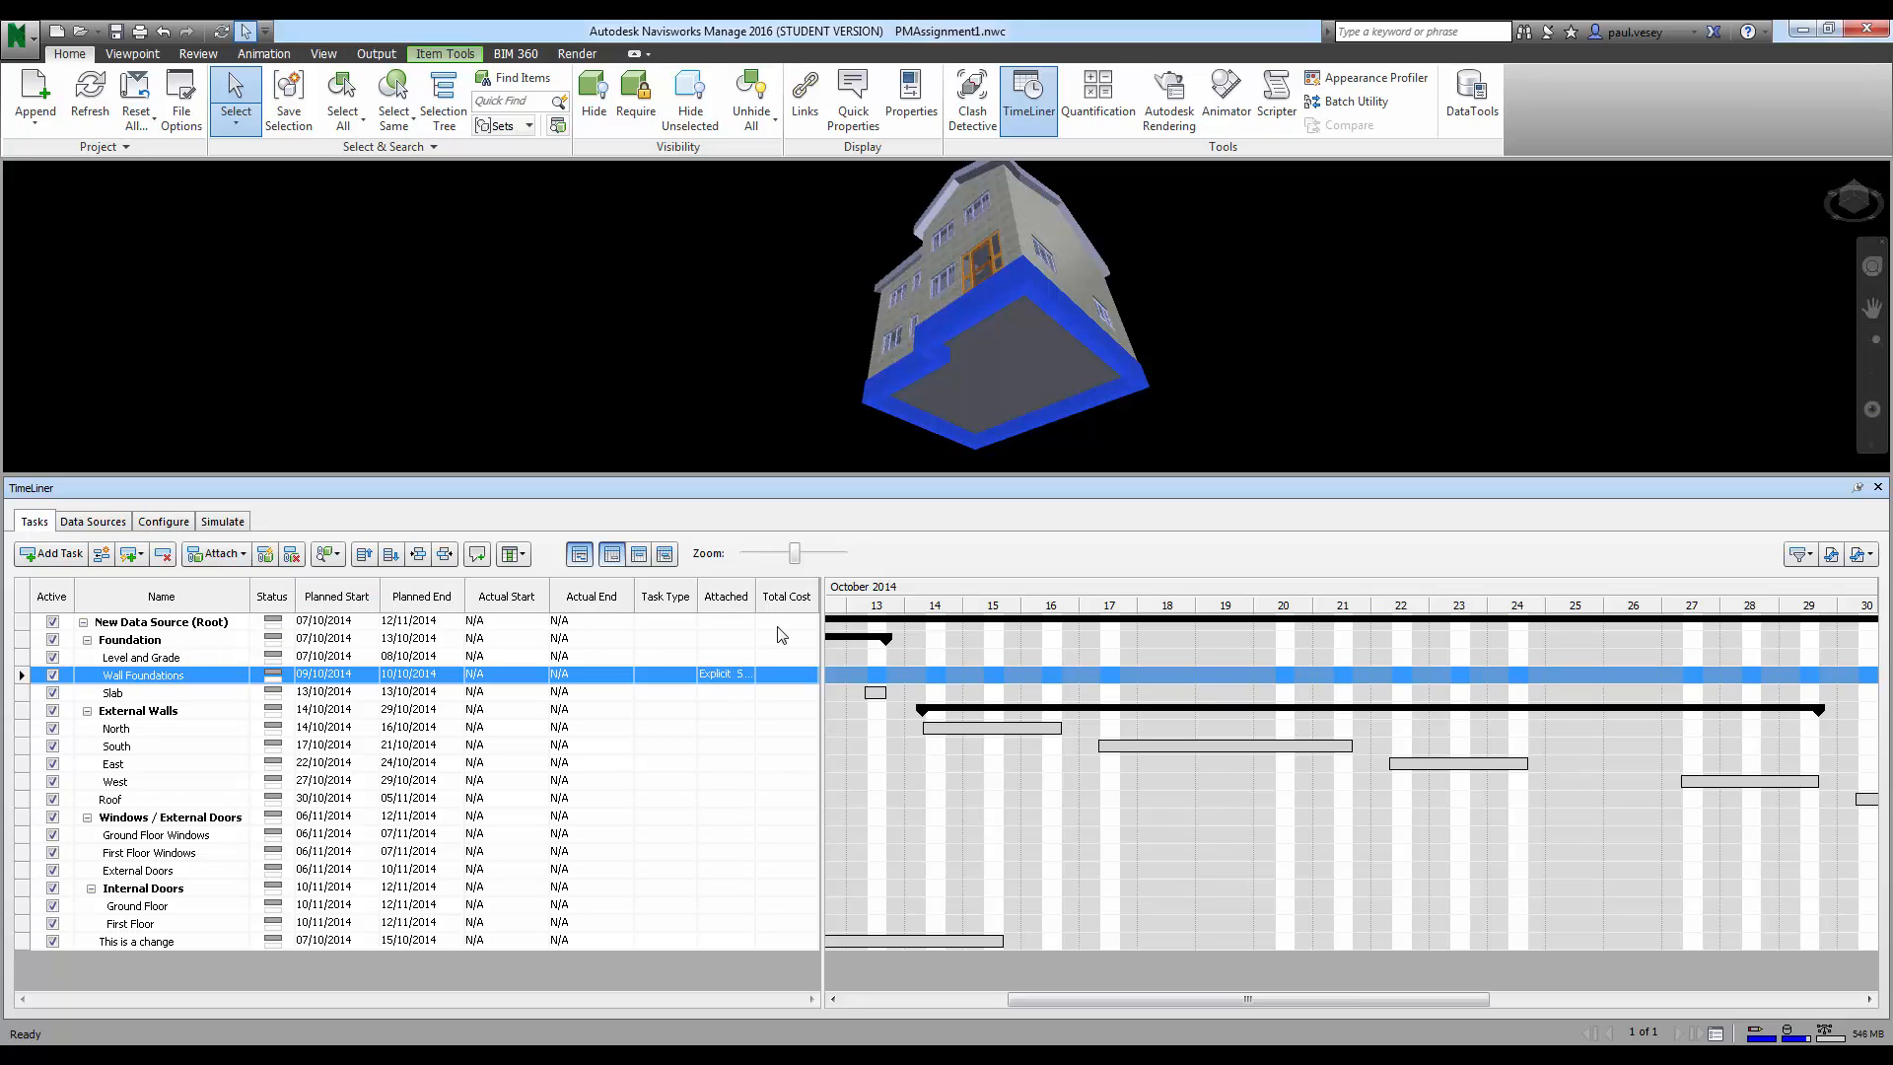
{"action": "left_click_drag", "start_coordinate": [818, 604], "coordinate": [1045, 610]}
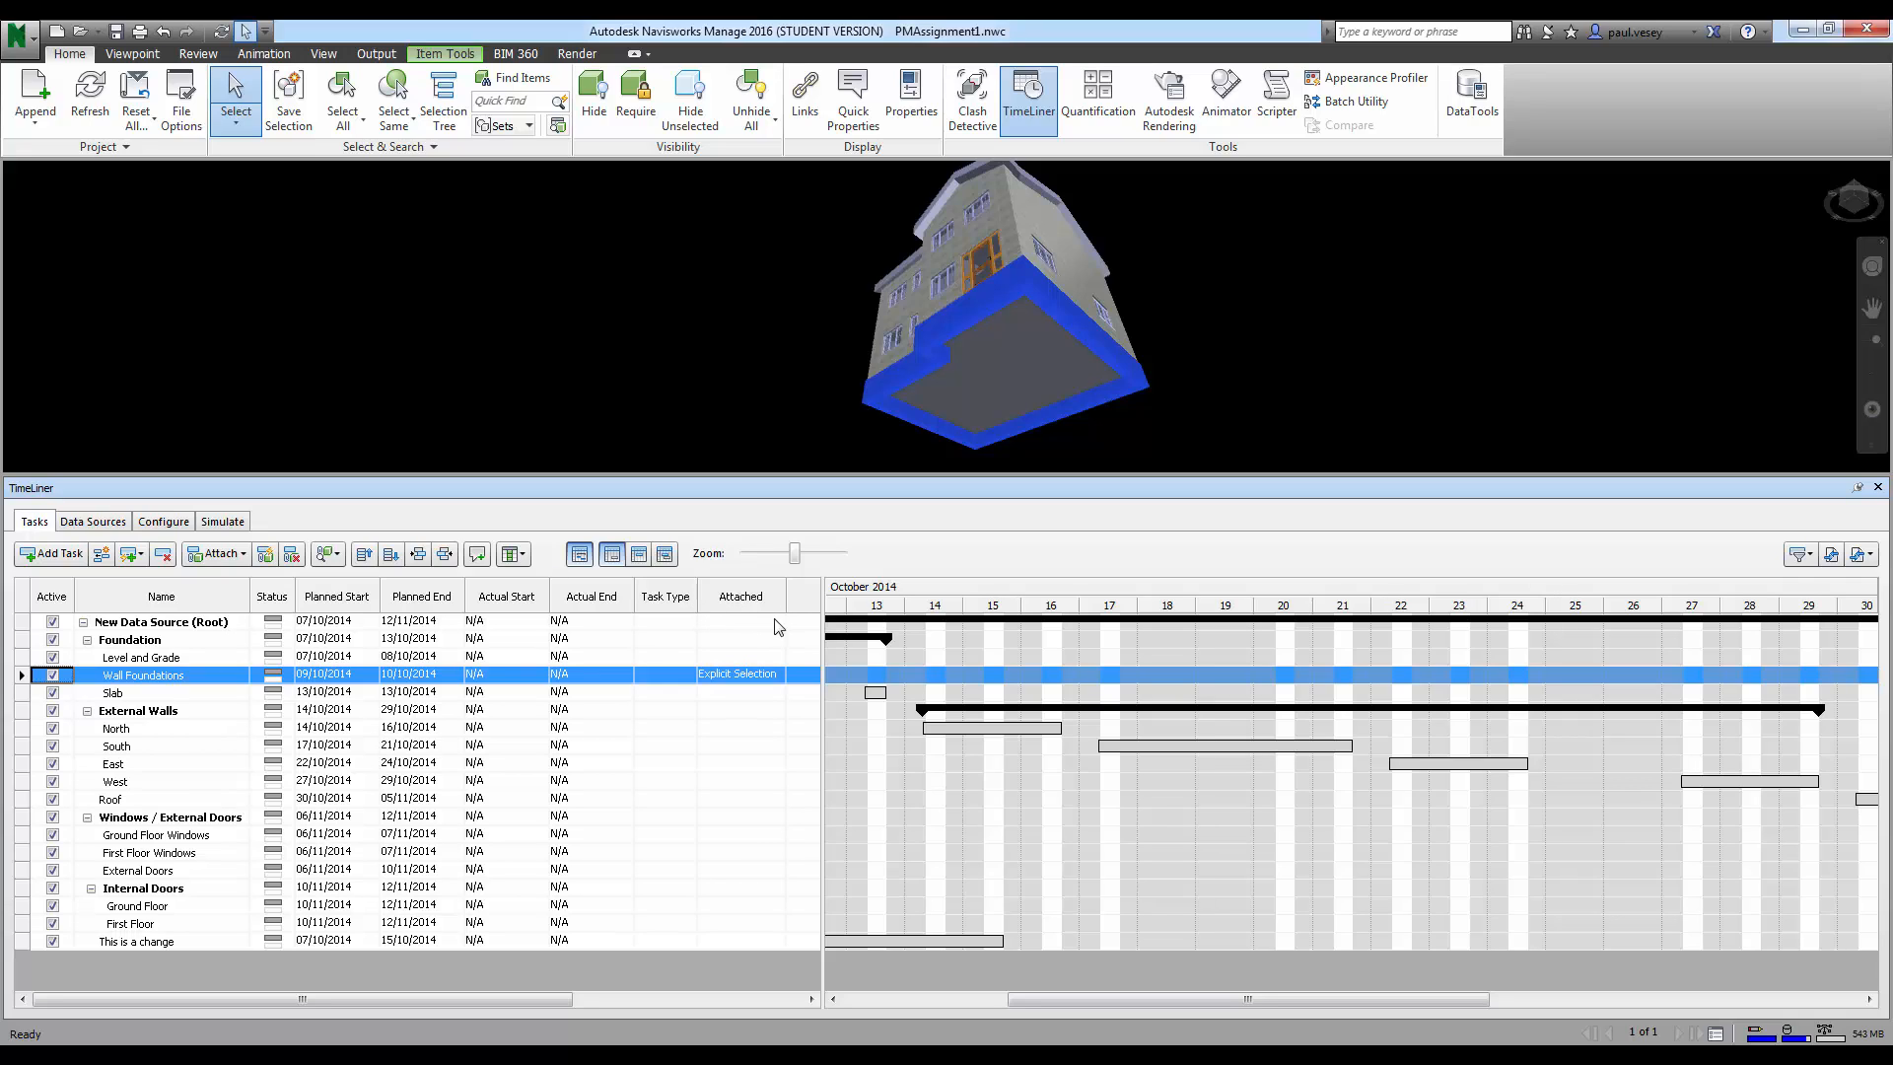
{"action": "left_click_drag", "start_coordinate": [805, 591], "coordinate": [803, 591]}
Step: Set the task type of the Wall Foundations task to Construct
{"action": "left_click", "coordinate": [655, 676]}
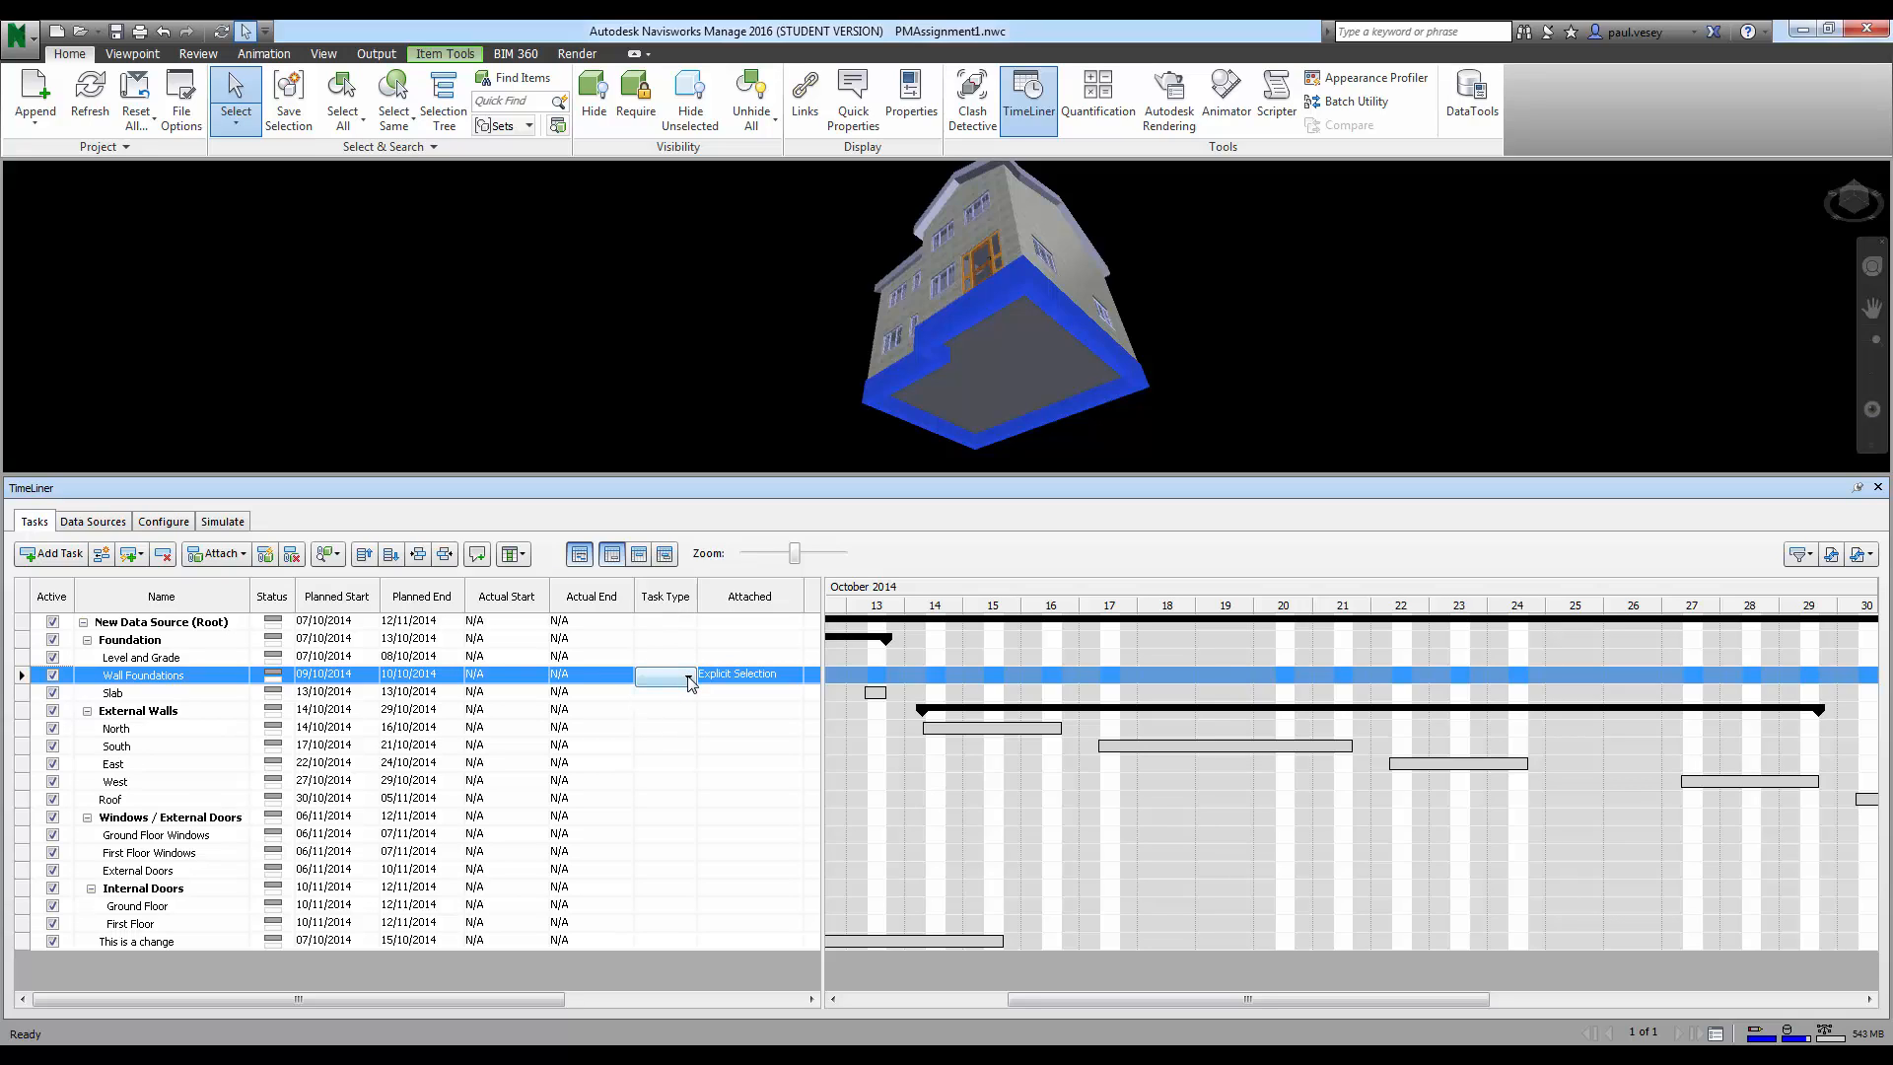
{"action": "left_click", "coordinate": [688, 676]}
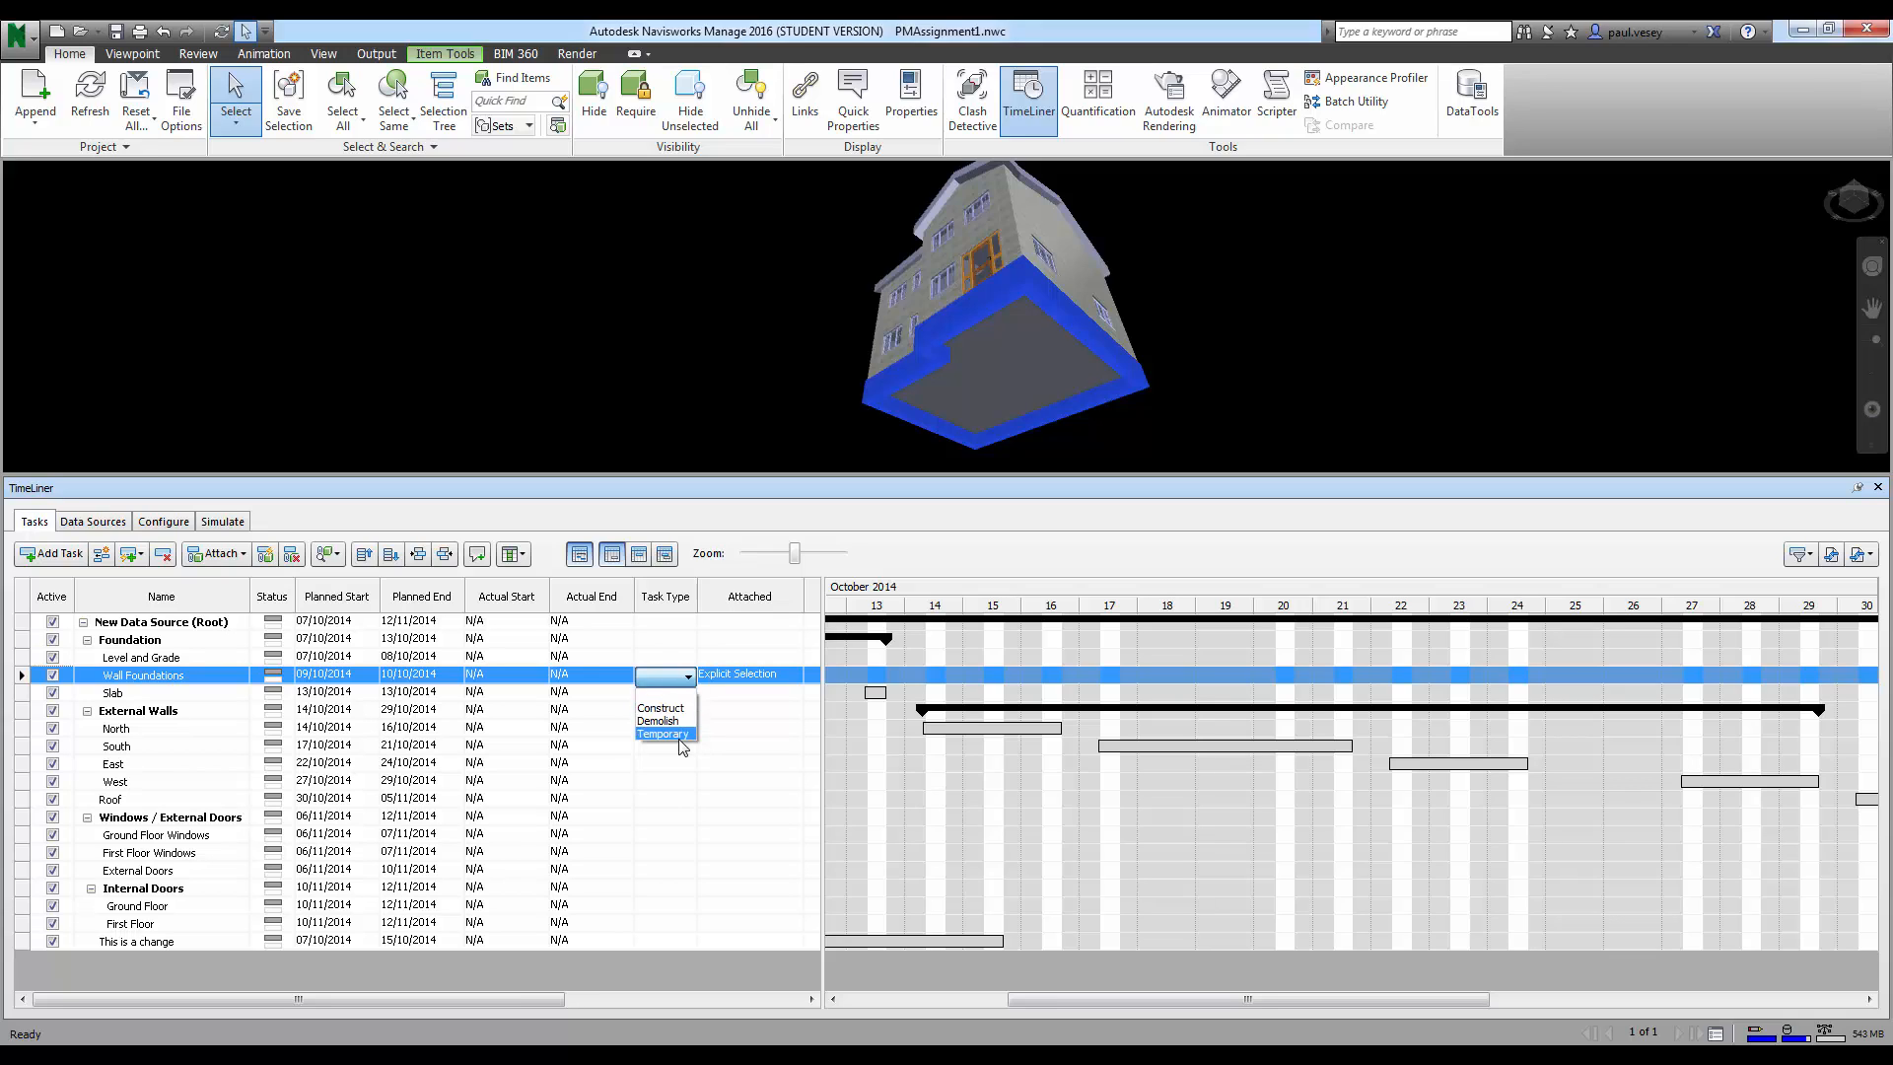
{"action": "left_click", "coordinate": [668, 710]}
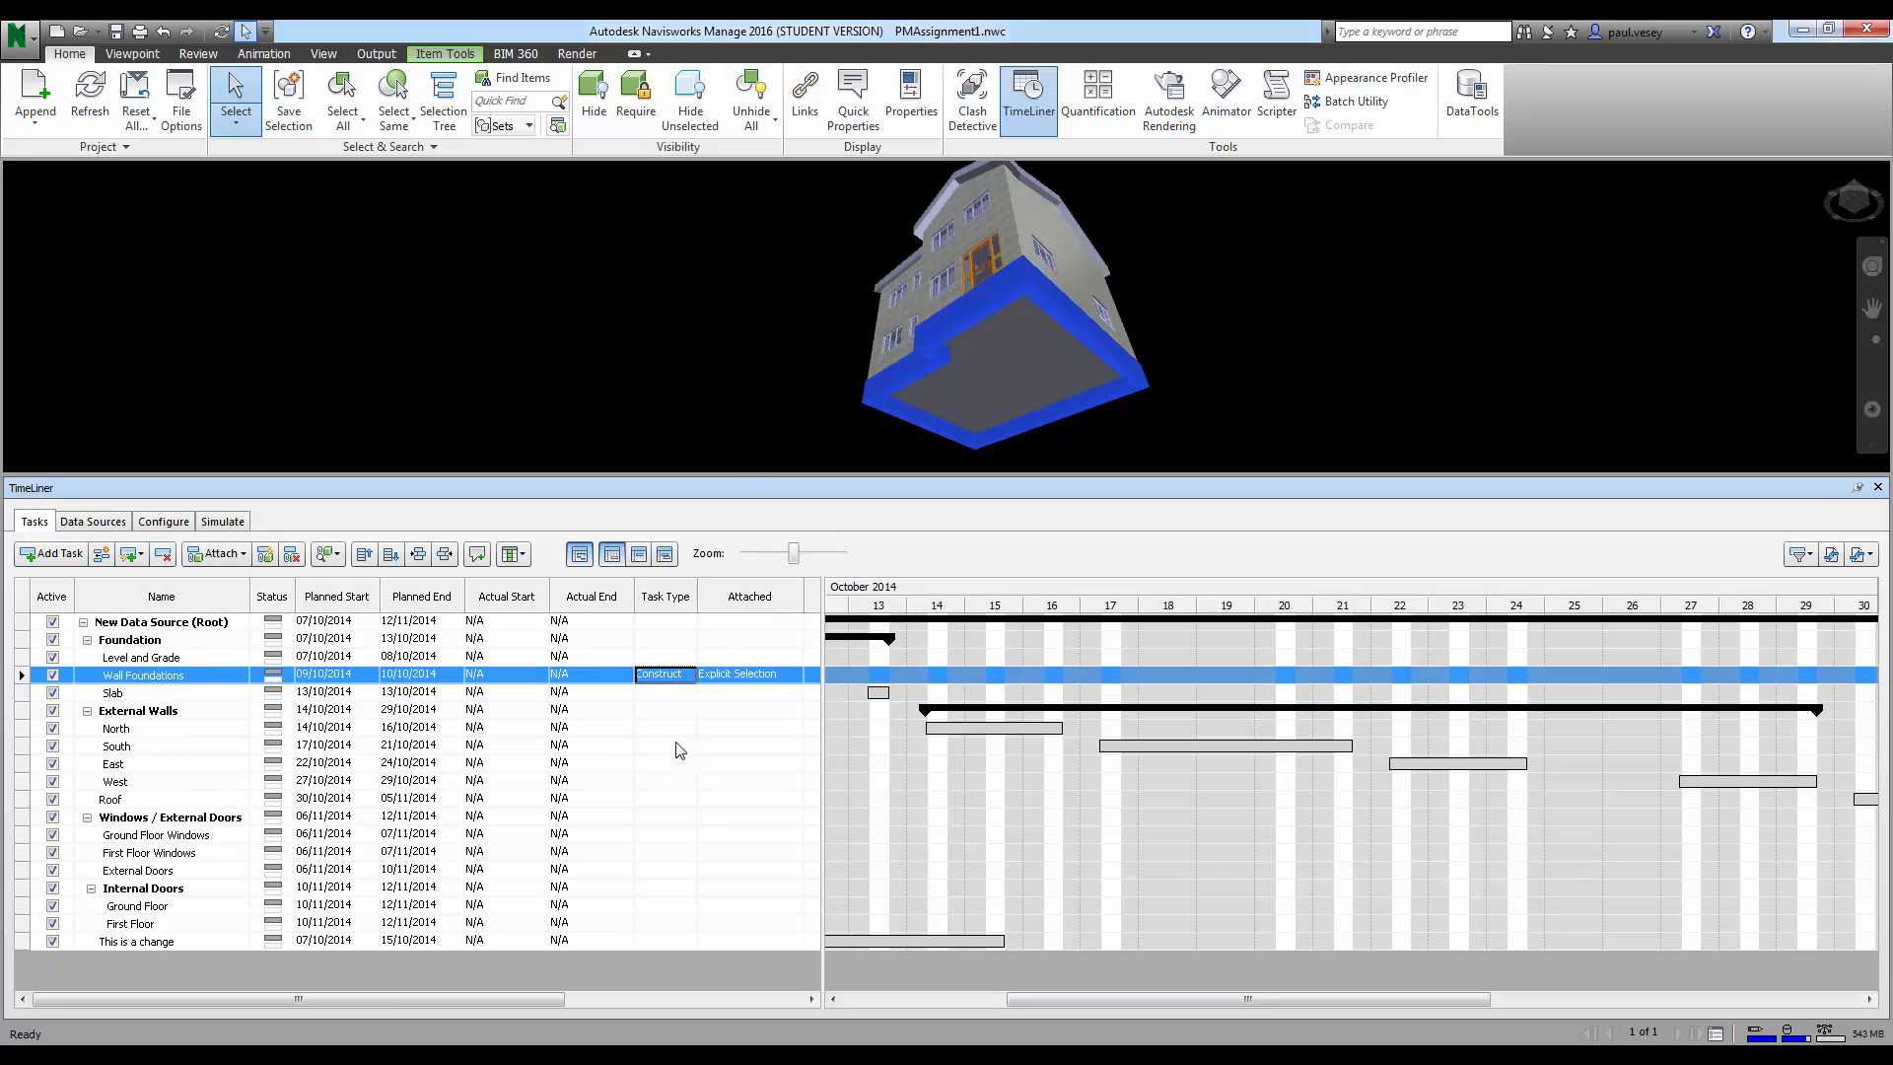
Step: Attach the ground floor slab on the underside of the house to the Slab task and set its task type to Construct
{"action": "left_click", "coordinate": [651, 375]}
{"action": "left_click", "coordinate": [1002, 375]}
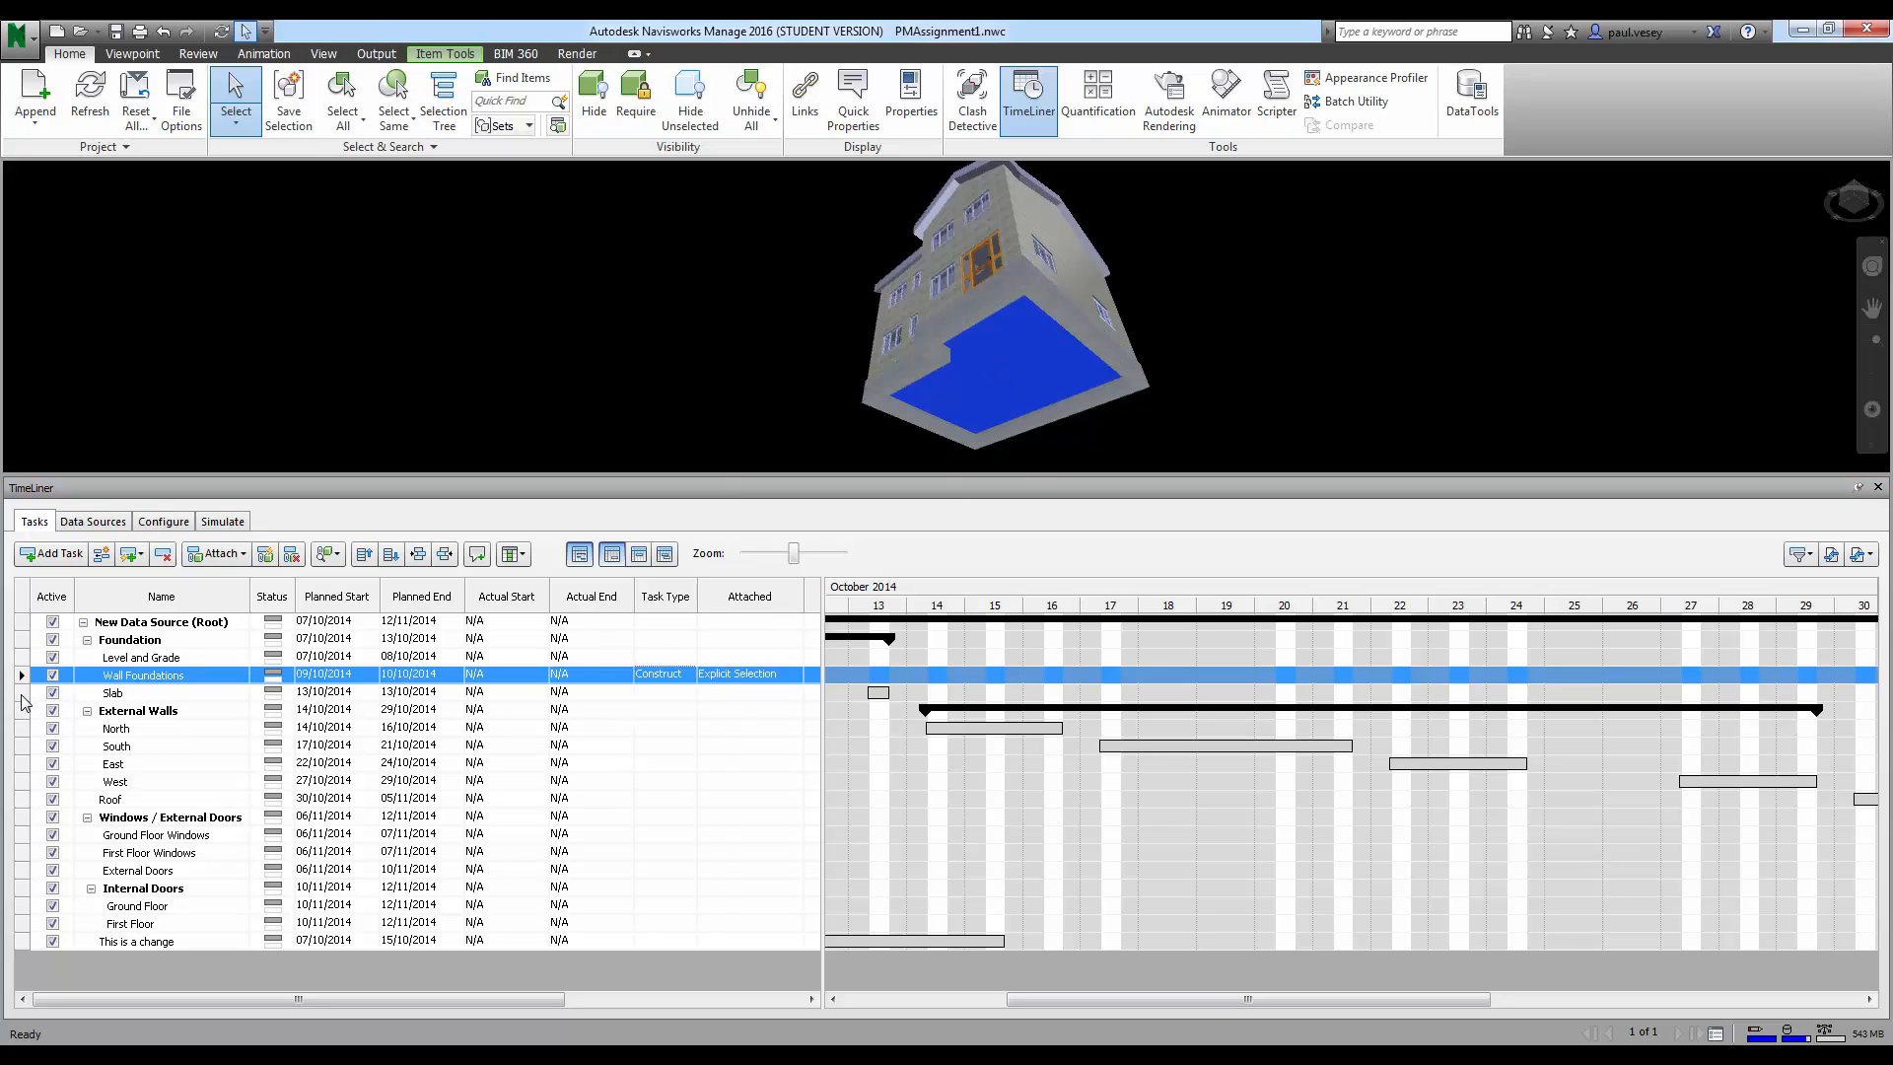
{"action": "left_click", "coordinate": [23, 694]}
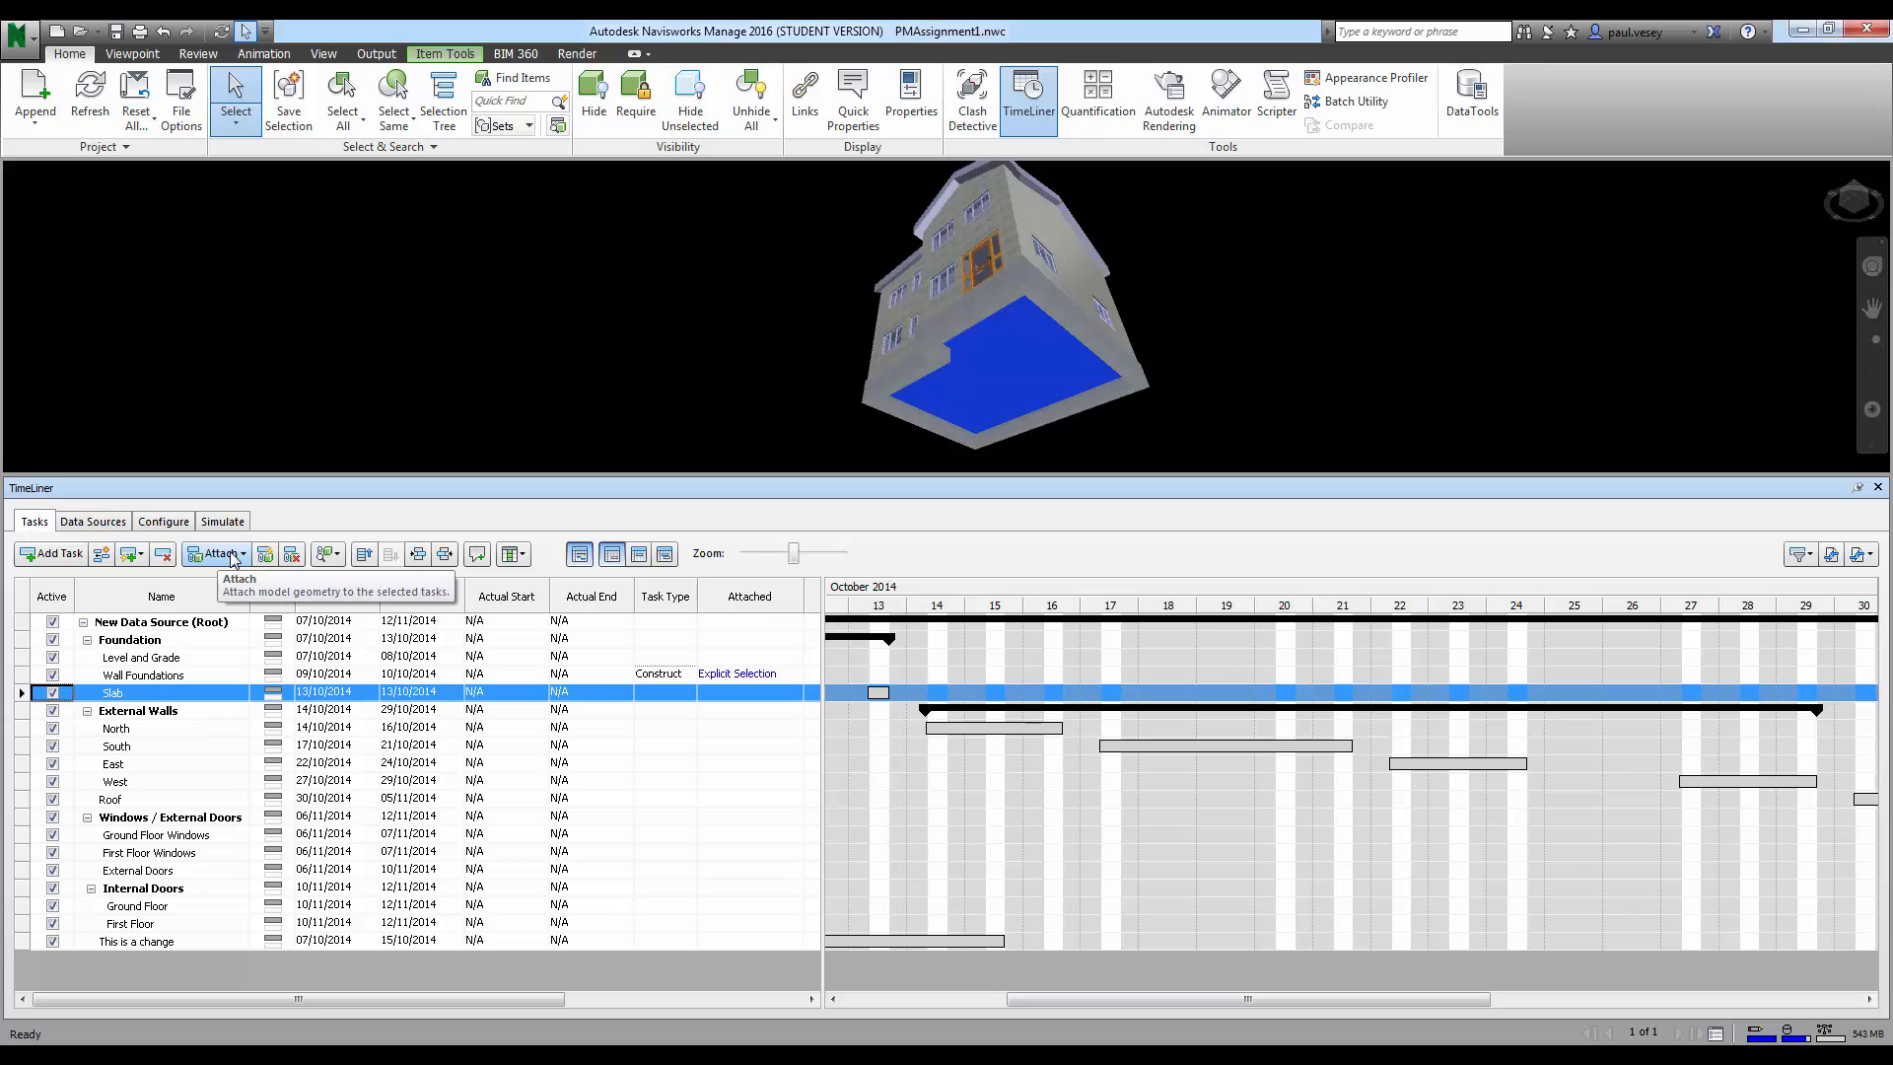
{"action": "left_click", "coordinate": [242, 554]}
{"action": "left_click", "coordinate": [252, 580]}
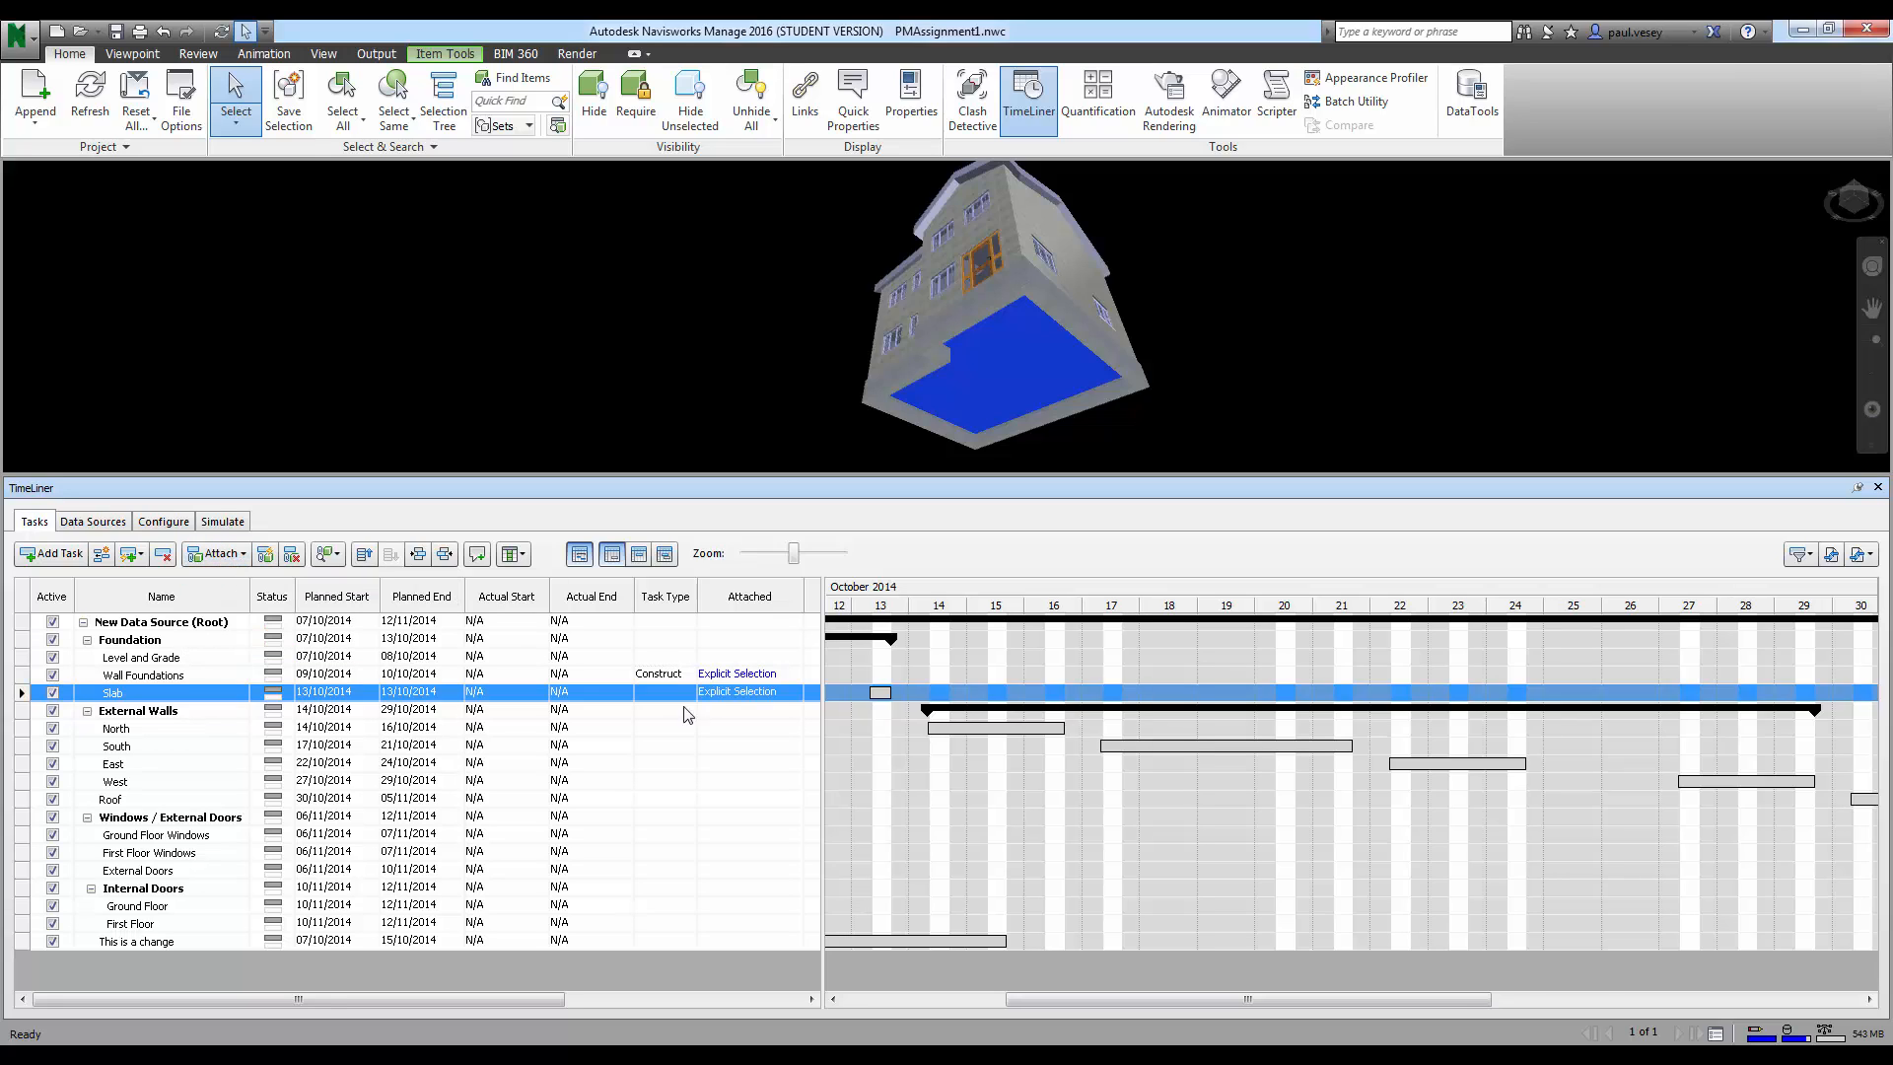
{"action": "left_click", "coordinate": [675, 695]}
{"action": "left_click", "coordinate": [690, 696]}
{"action": "left_click", "coordinate": [655, 723]}
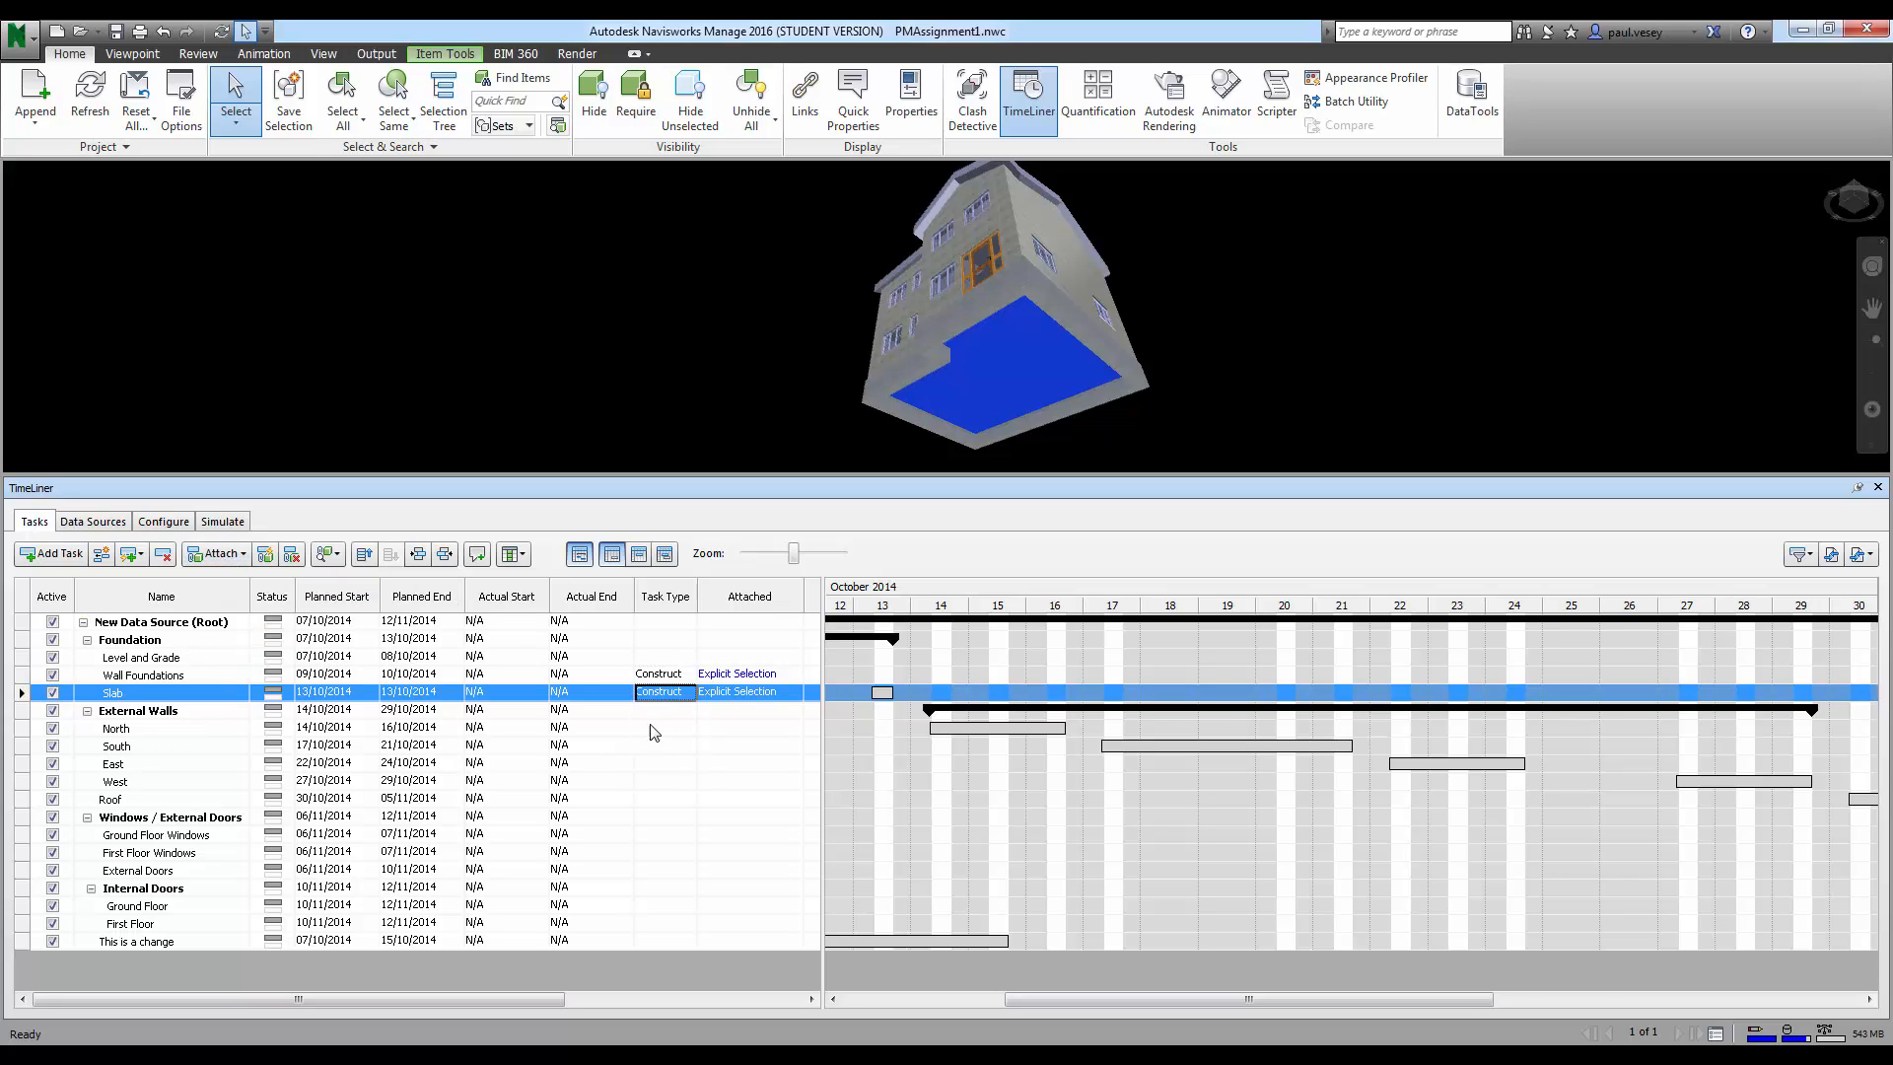
Step: Select the projecting entrance wall, the short return wall and the recessed front wall of the house together
{"action": "left_click", "coordinate": [662, 359]}
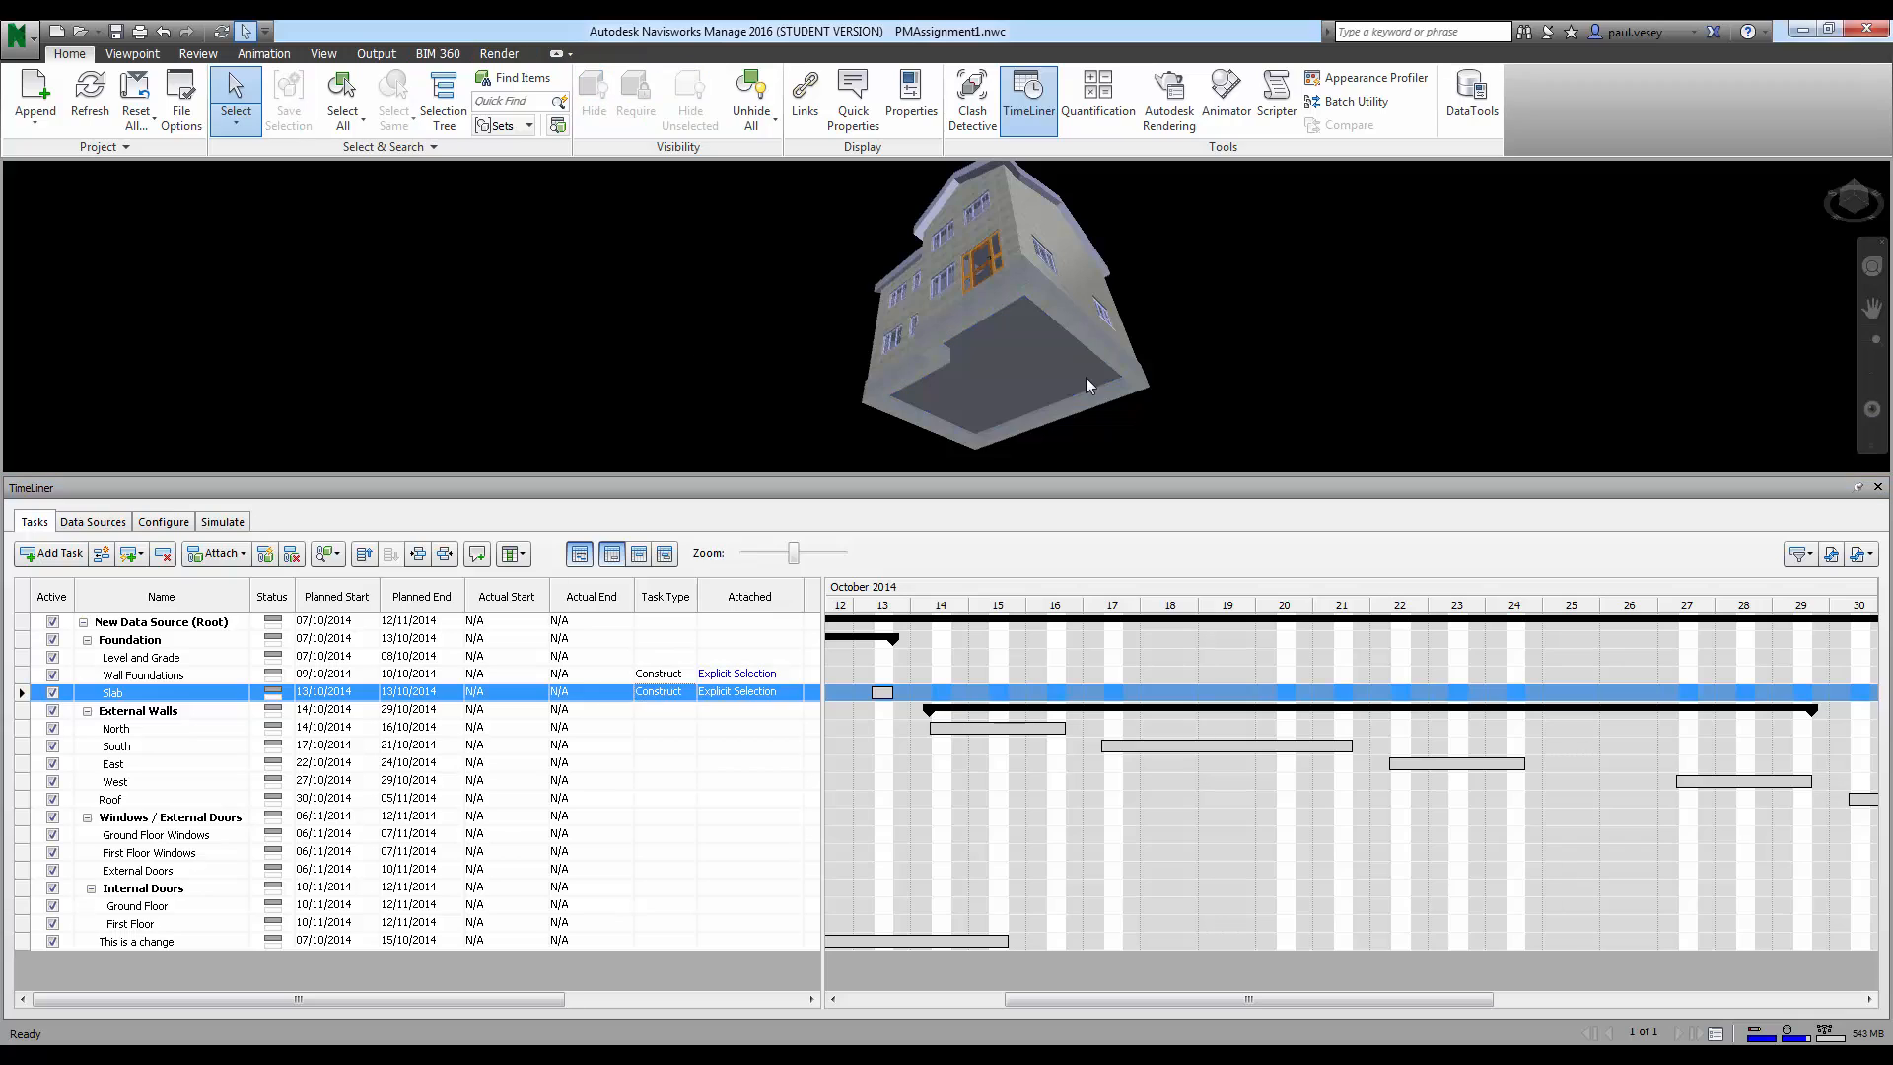
{"action": "left_click", "coordinate": [1854, 198]}
{"action": "mouse_move", "coordinate": [1854, 198]}
{"action": "left_mouse_down"}
{"action": "mouse_move", "coordinate": [1854, 223]}
{"action": "mouse_move", "coordinate": [1855, 201]}
{"action": "left_mouse_up"}
{"action": "middle_click_drag", "start_coordinate": [1222, 327], "coordinate": [1264, 301]}
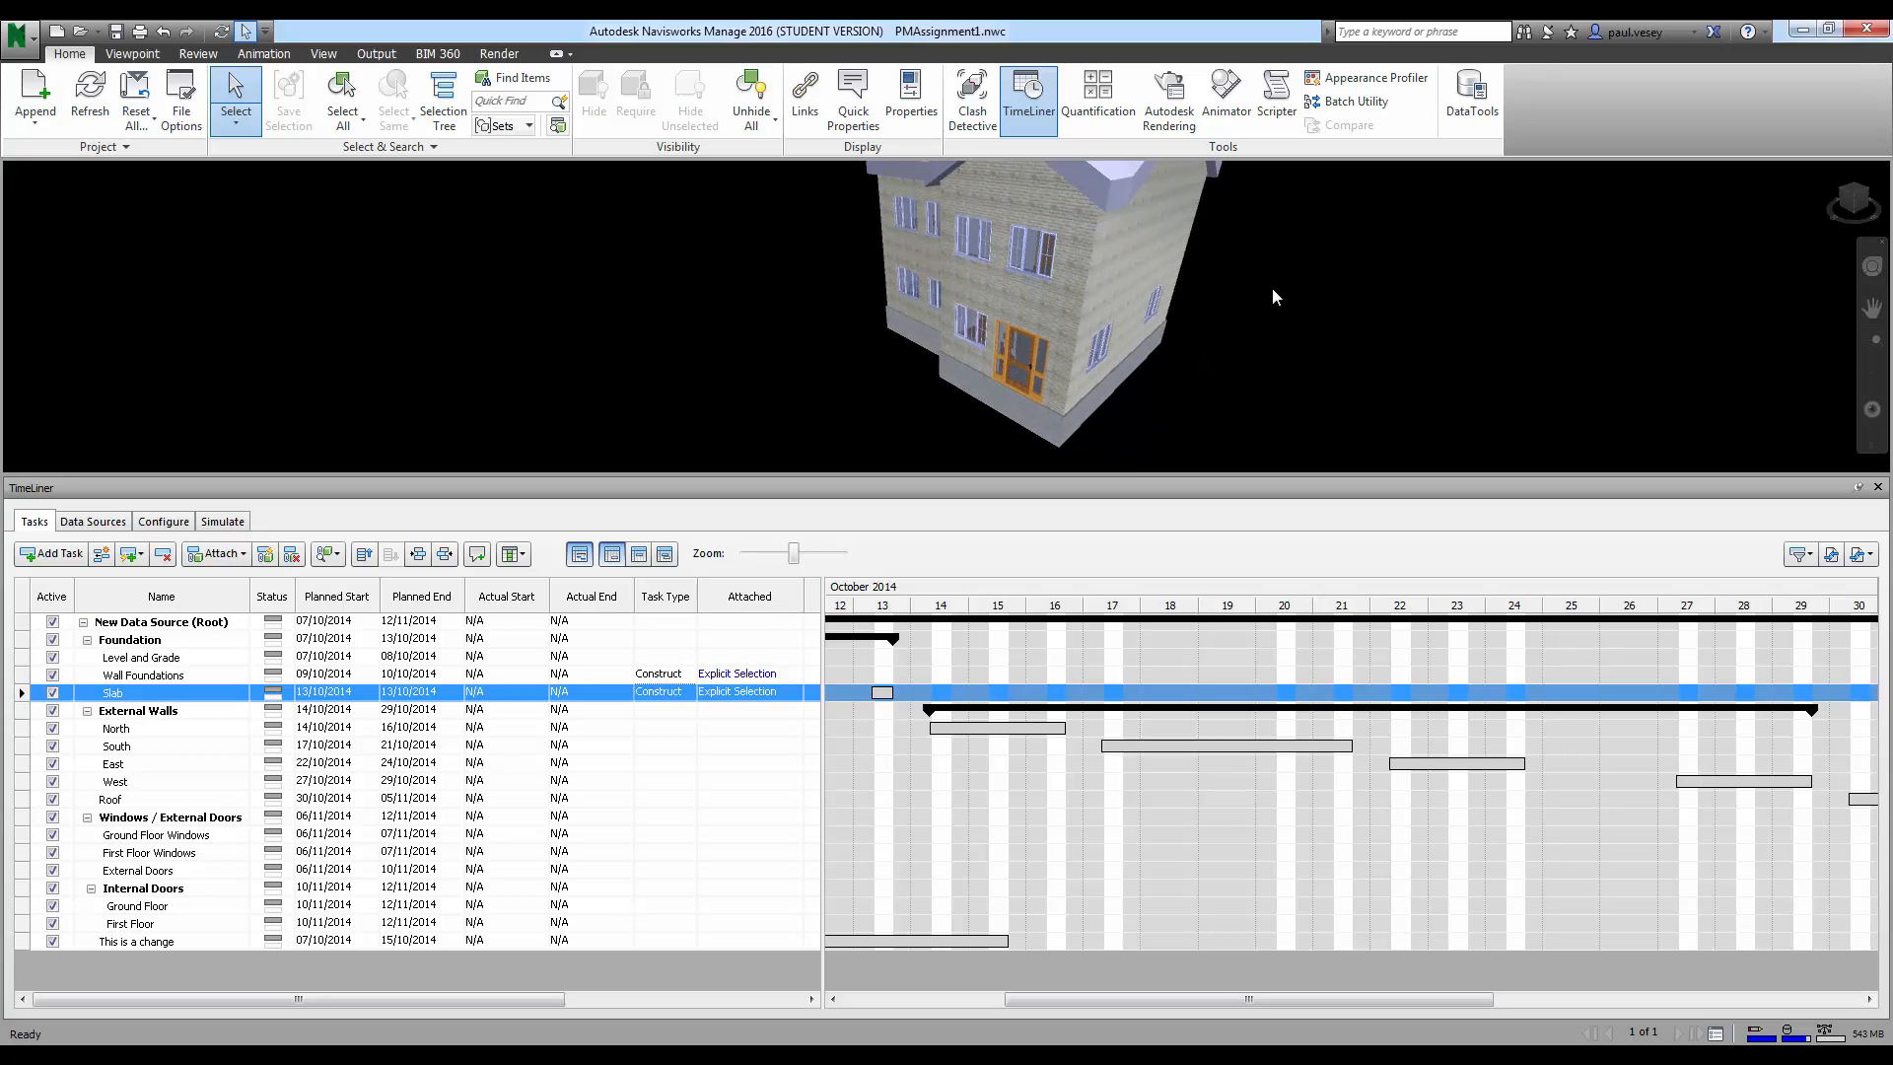
{"action": "left_click", "coordinate": [1077, 287]}
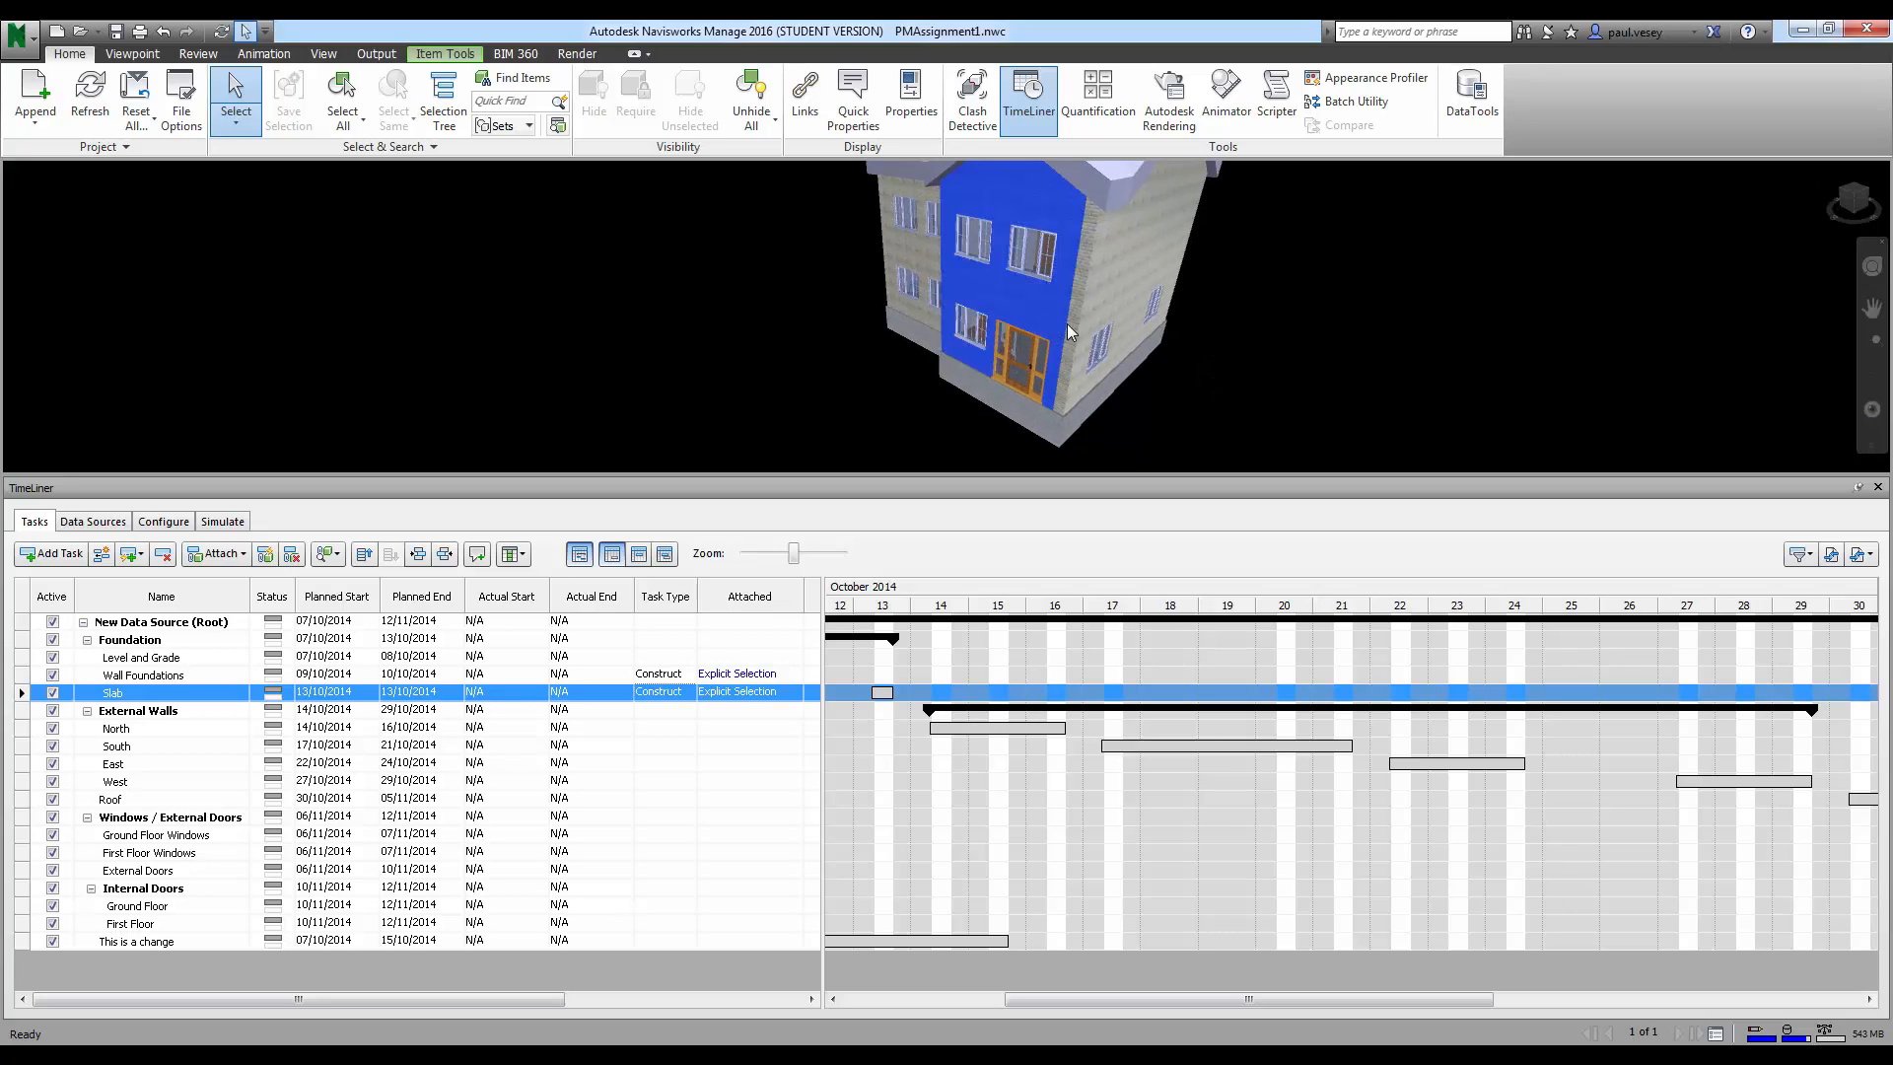
{"action": "left_click", "coordinate": [1848, 198]}
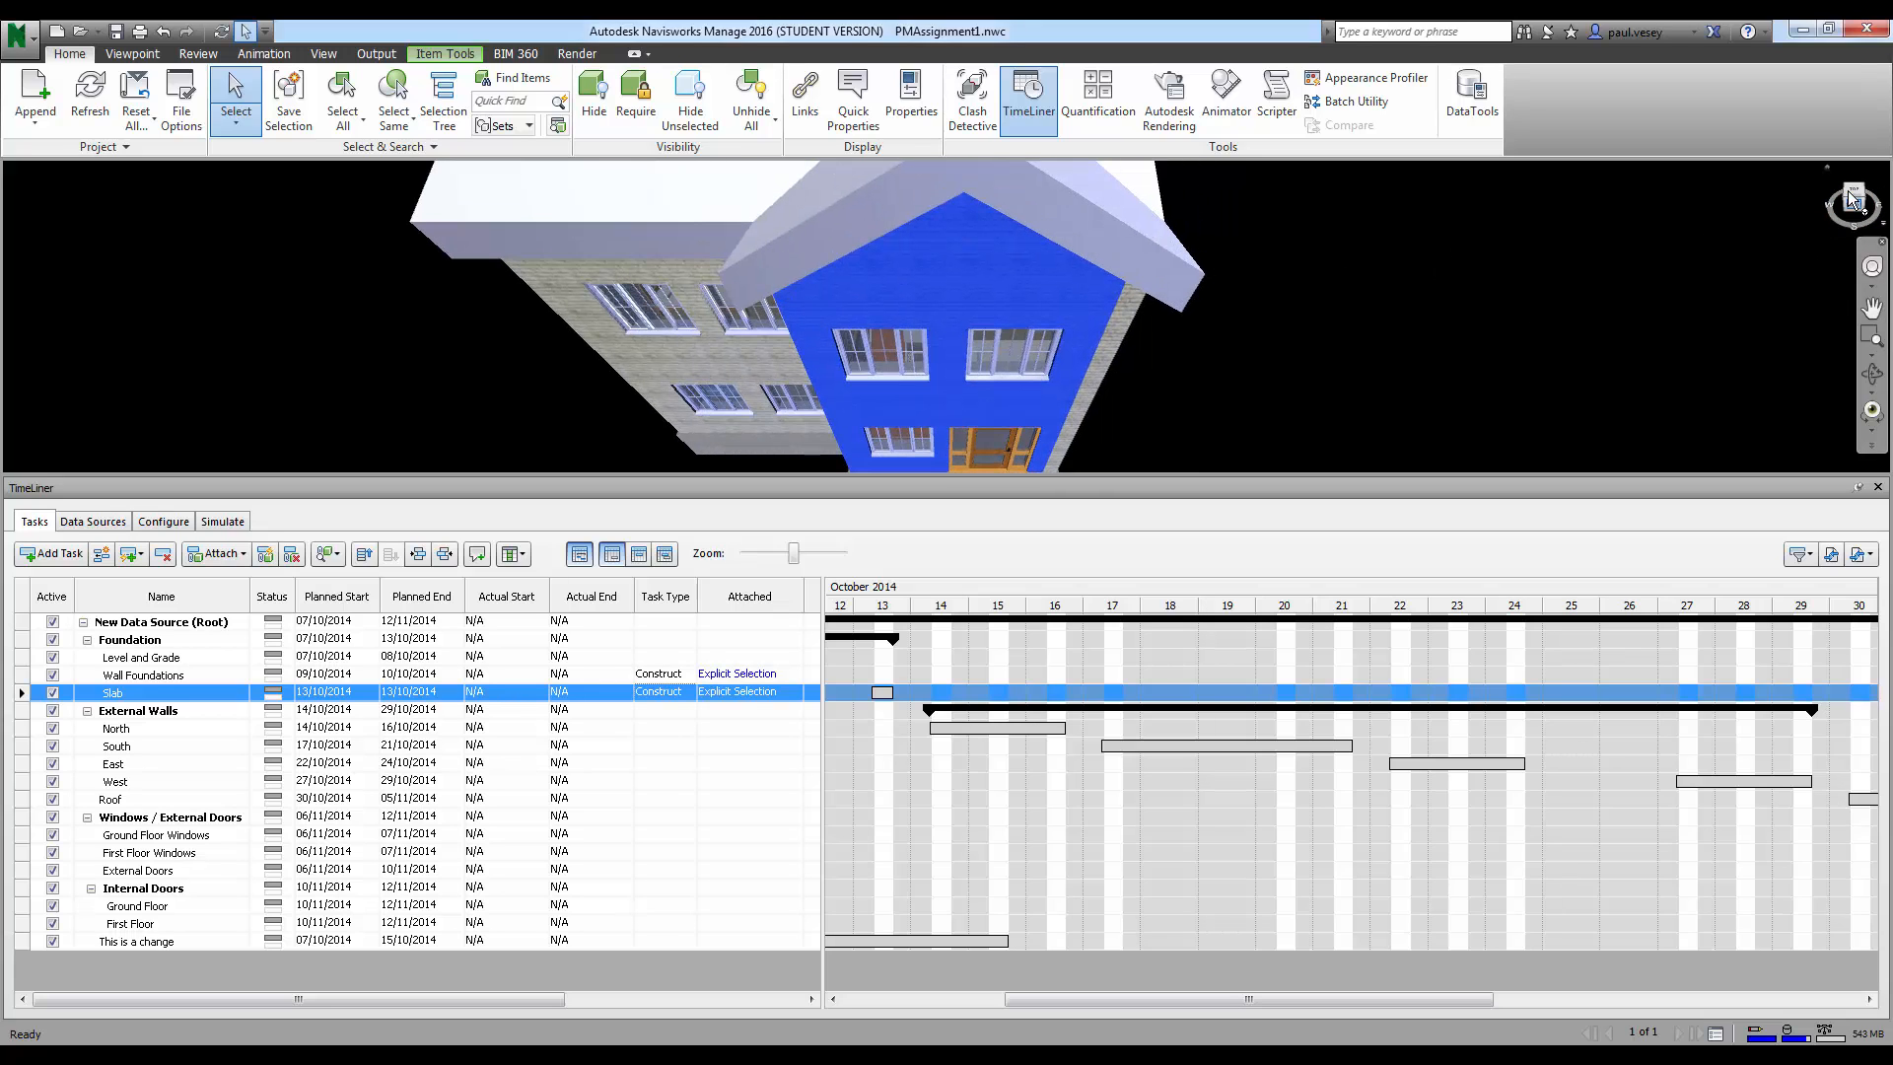
{"action": "left_click", "coordinate": [1848, 202]}
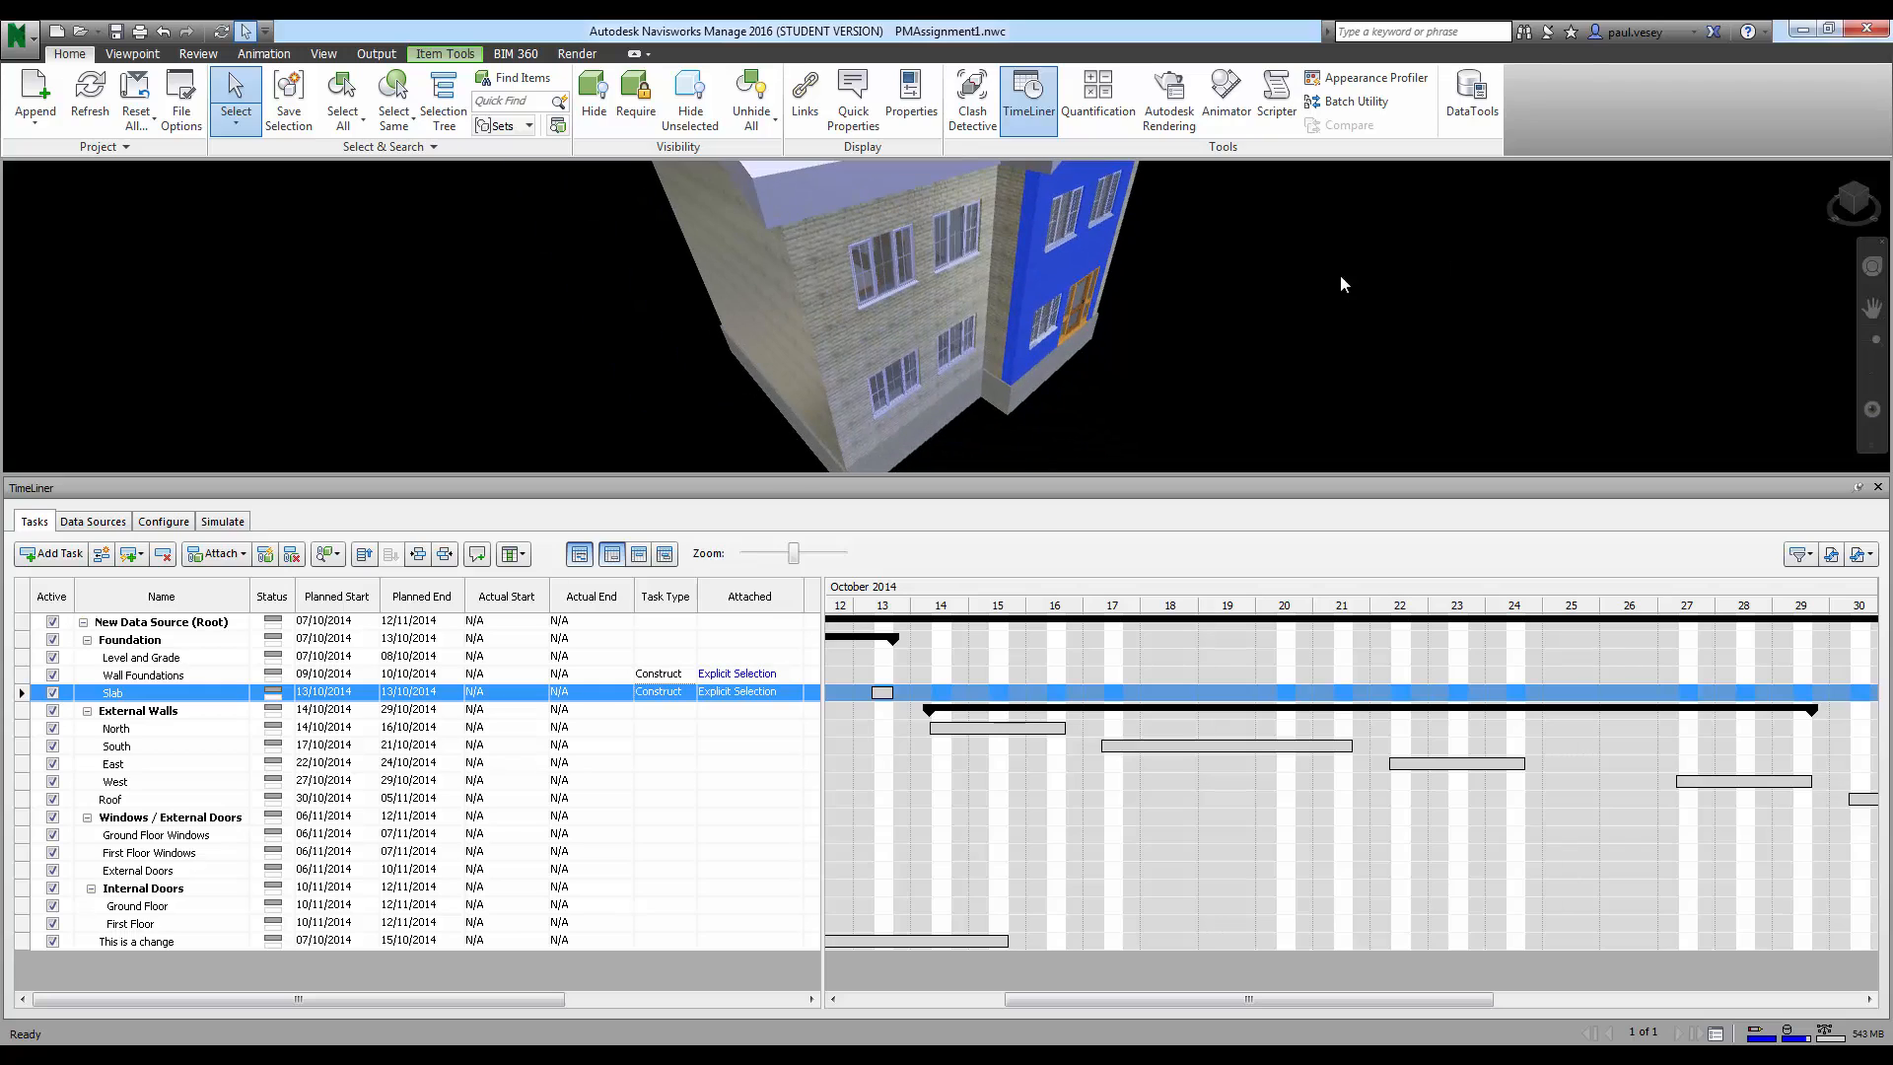
{"action": "left_click", "coordinate": [1011, 251], "text": "ctrl"}
{"action": "left_click", "coordinate": [903, 321], "text": "ctrl"}
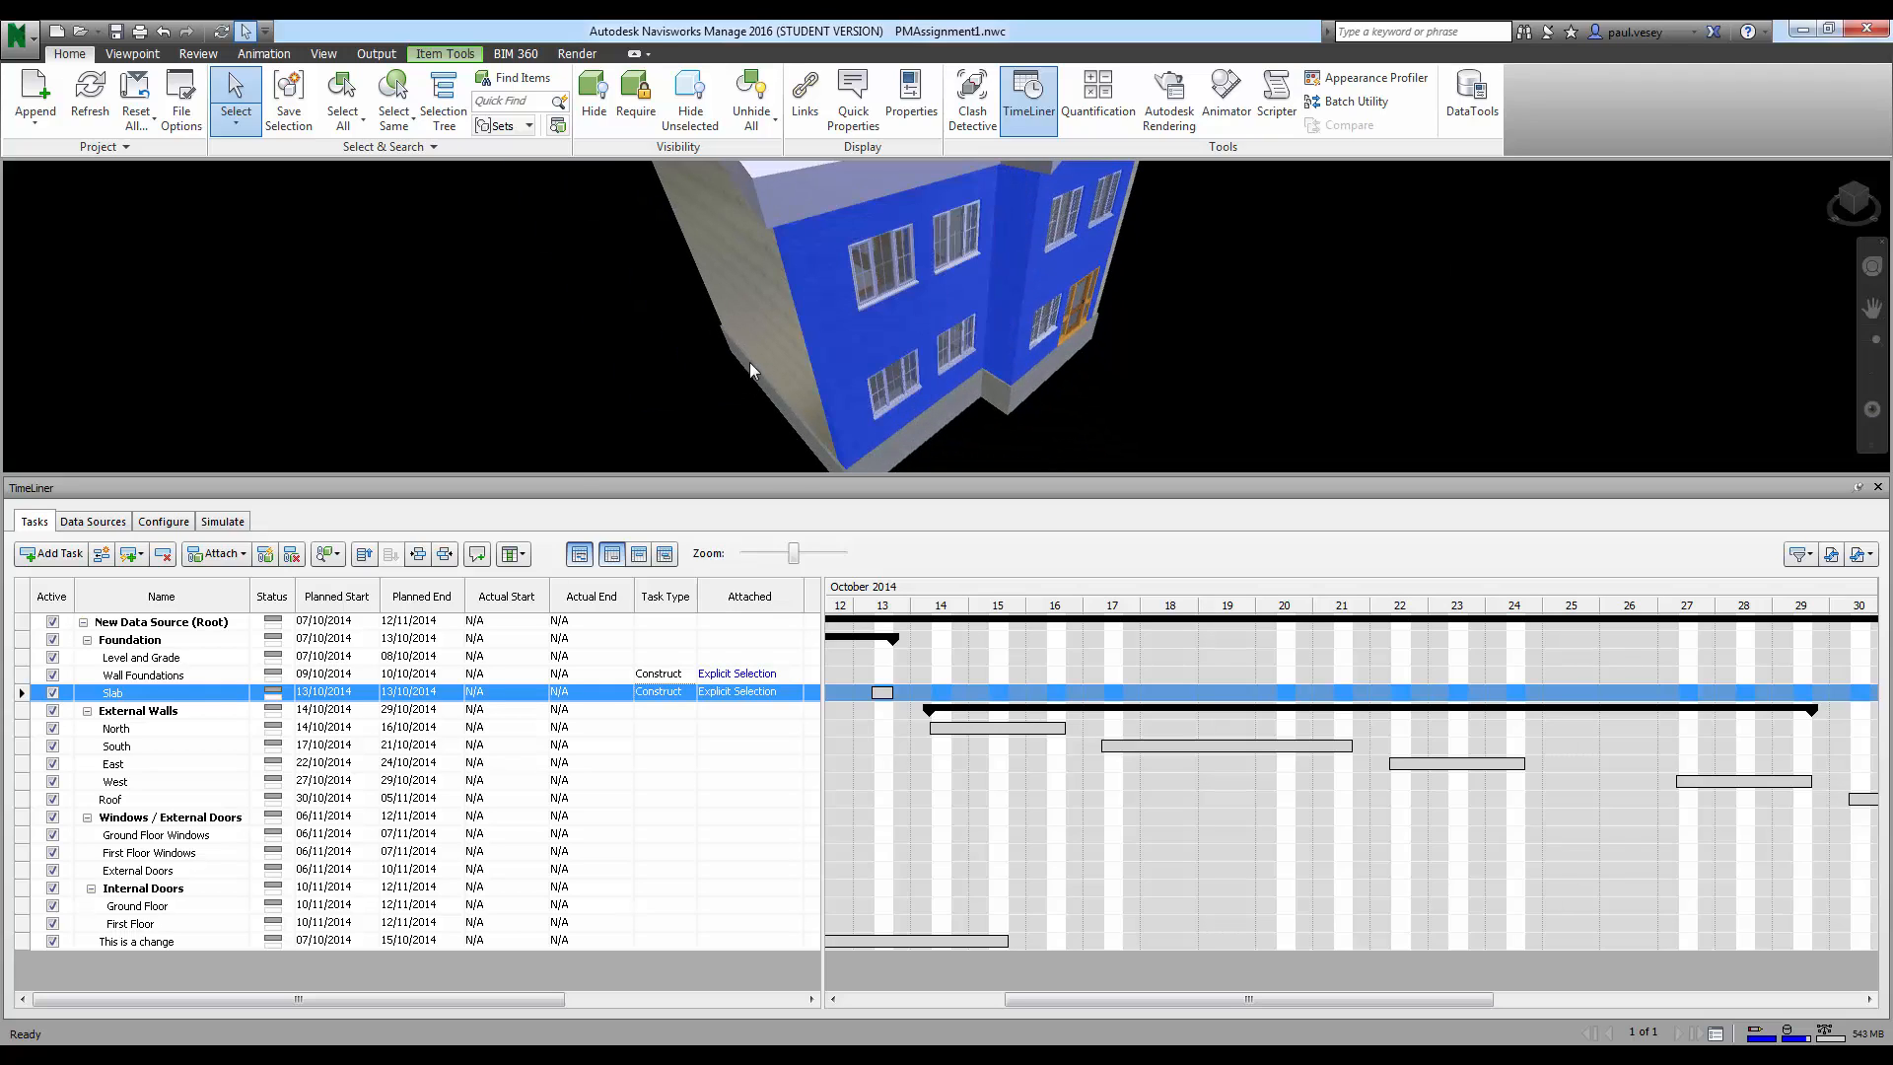
Step: Attach the selected front walls to the South task and set its task type to Construct
{"action": "left_click", "coordinate": [28, 749]}
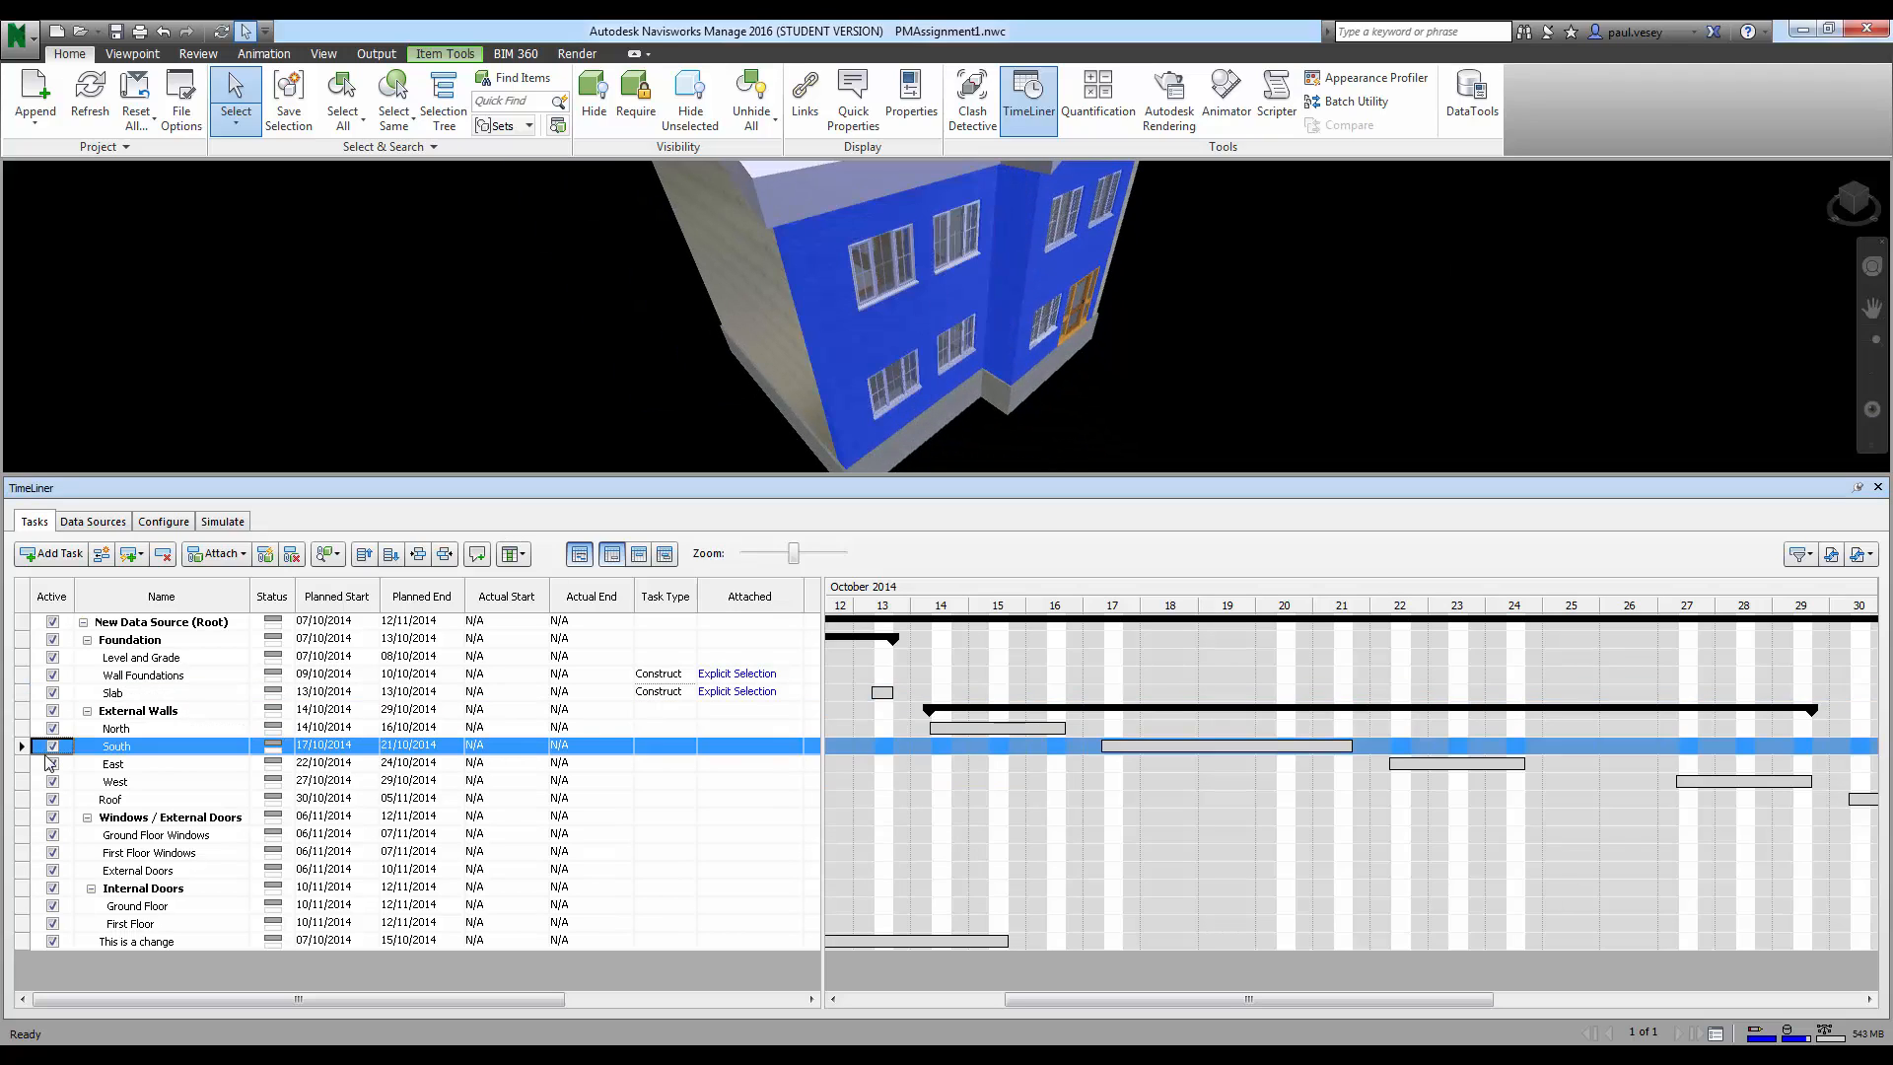
{"action": "left_click", "coordinate": [210, 560]}
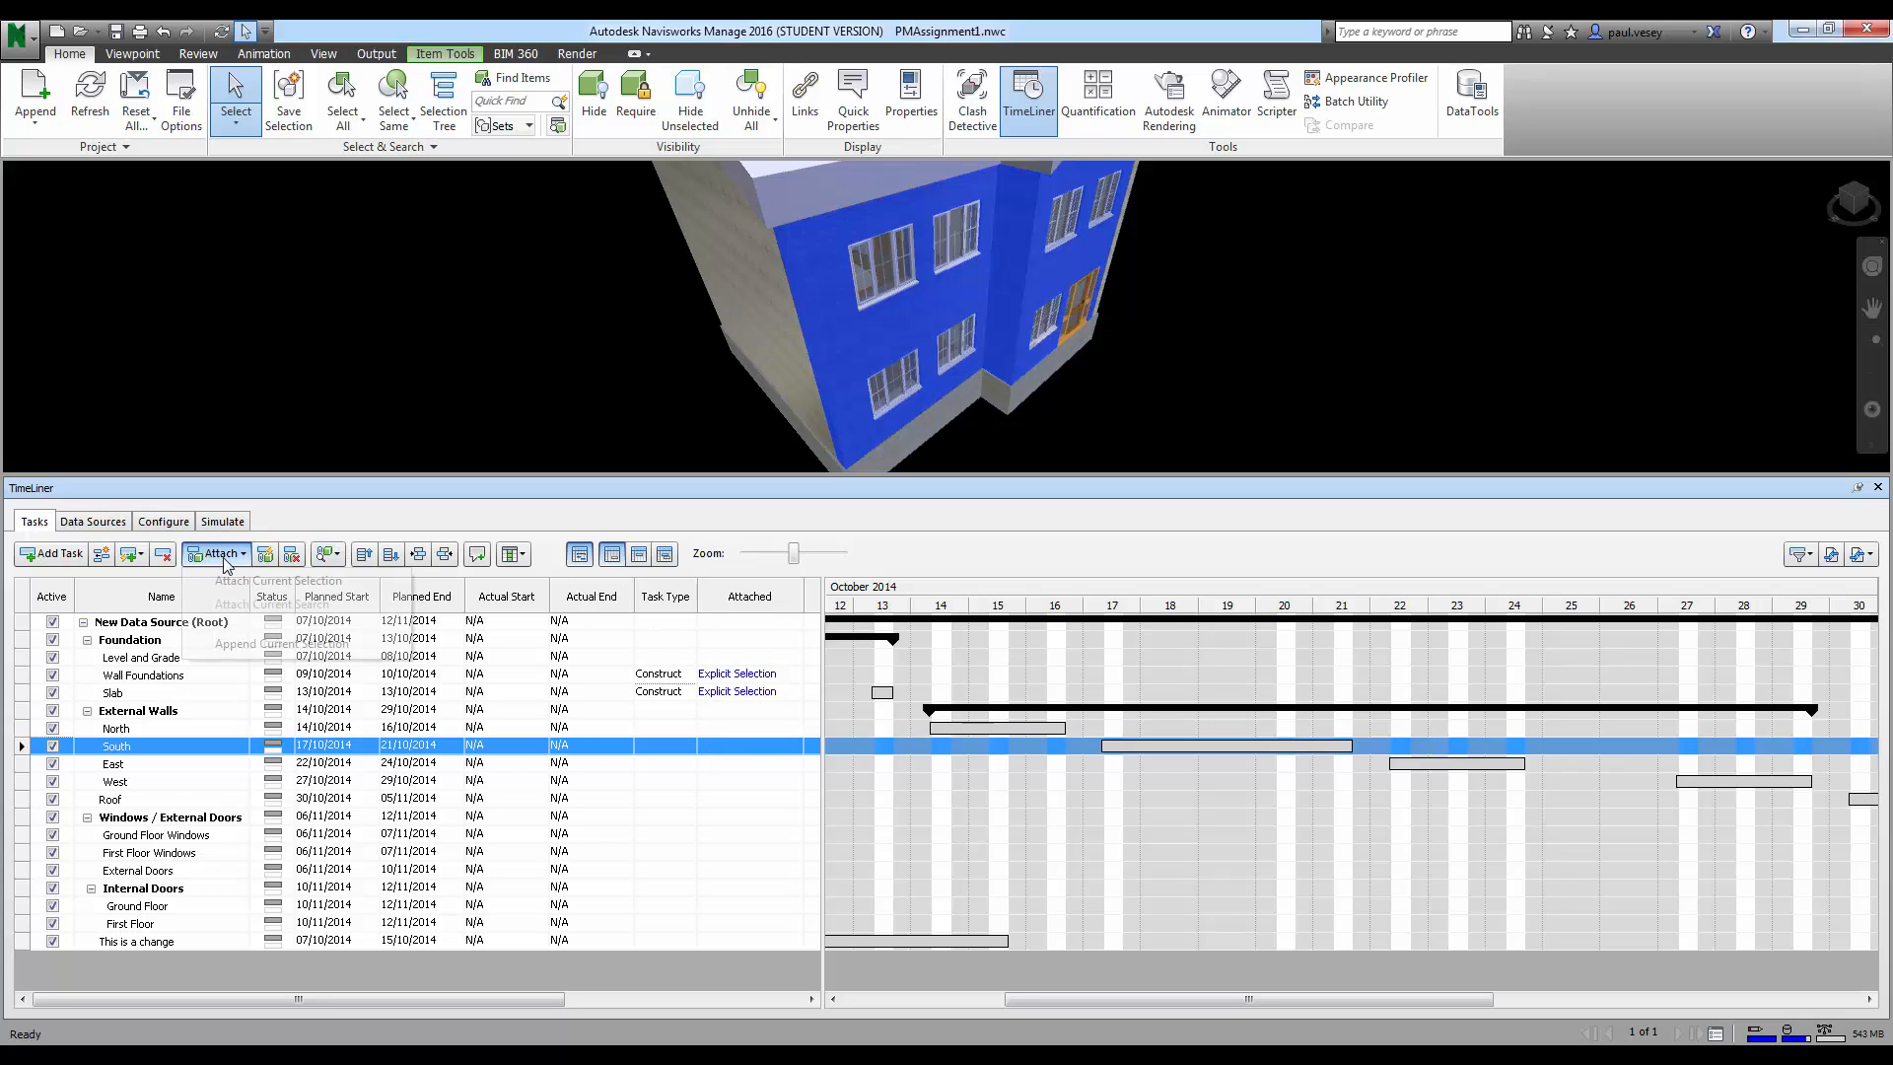
{"action": "left_click", "coordinate": [241, 575]}
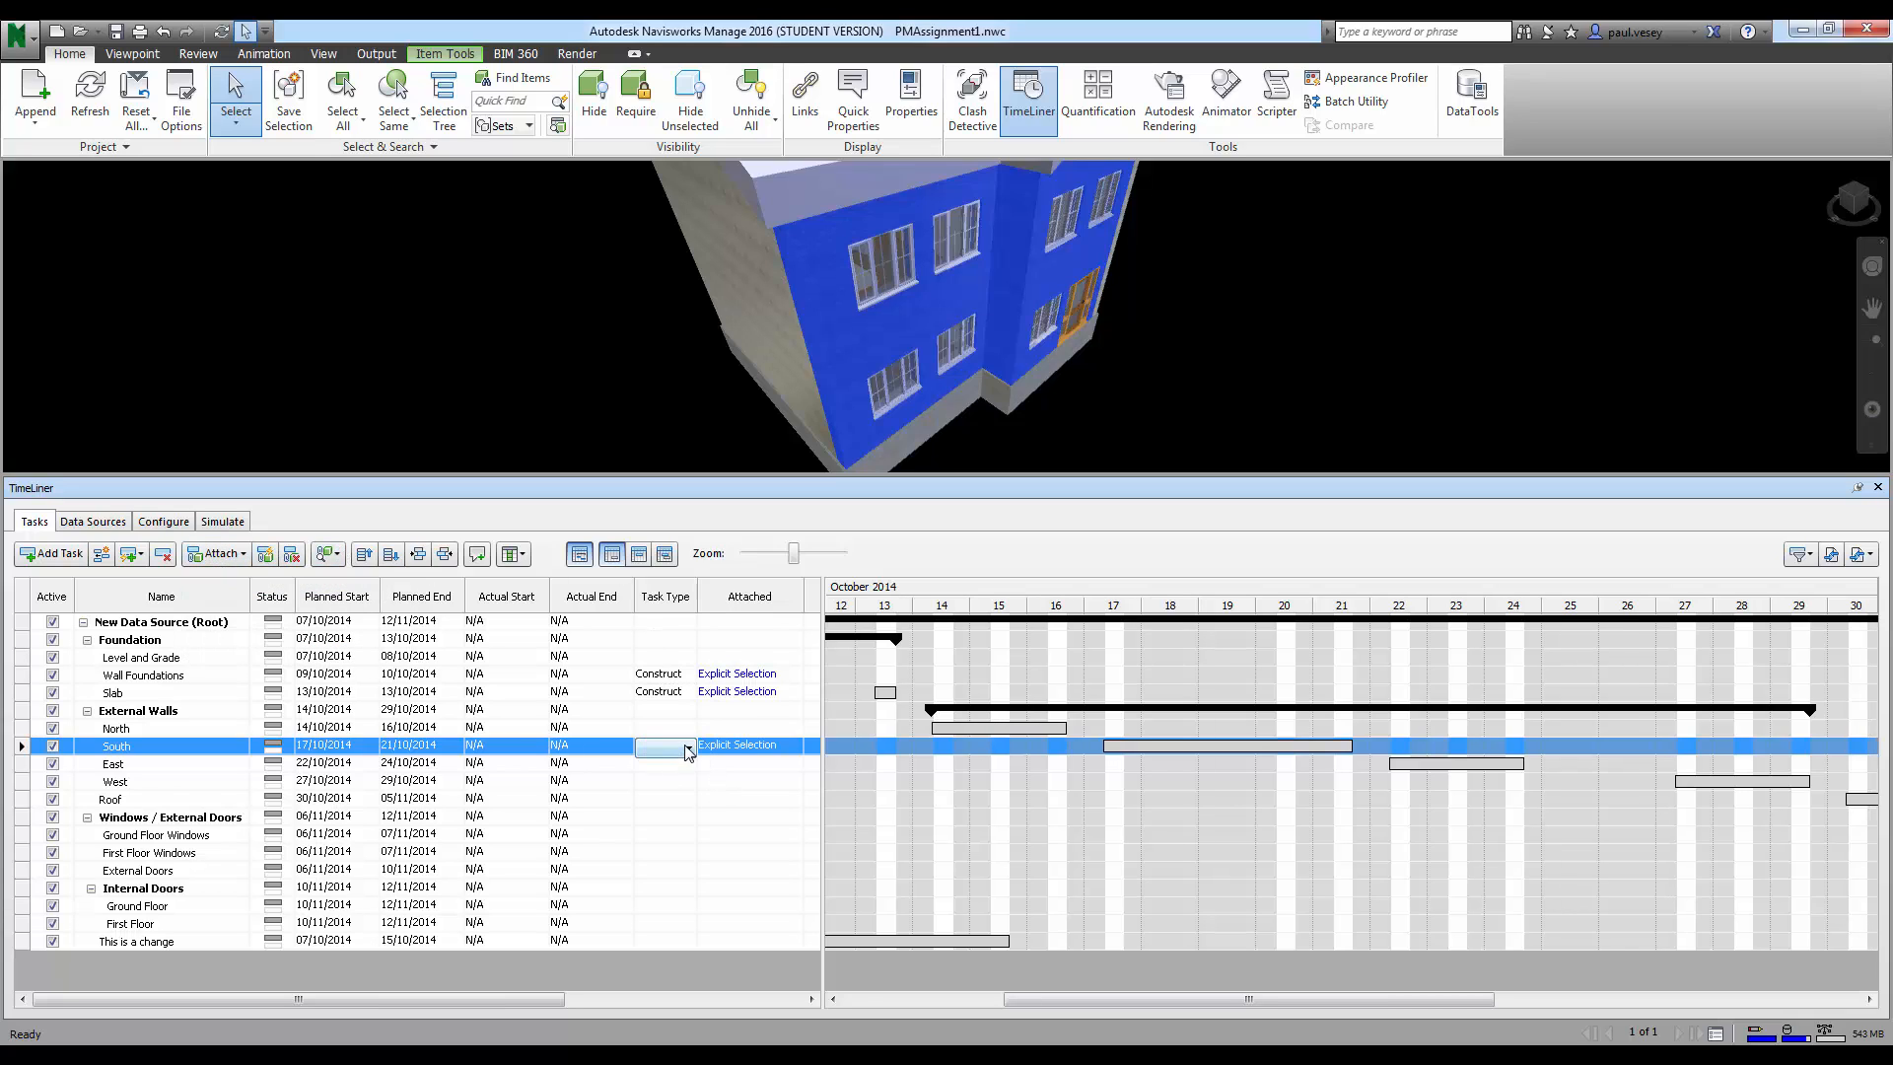
{"action": "left_click", "coordinate": [647, 746]}
{"action": "left_click", "coordinate": [659, 763]}
Step: Attach only the windowless side wall next to the recessed front wall to the East task and set its task type to Construct
{"action": "left_click", "coordinate": [1213, 372]}
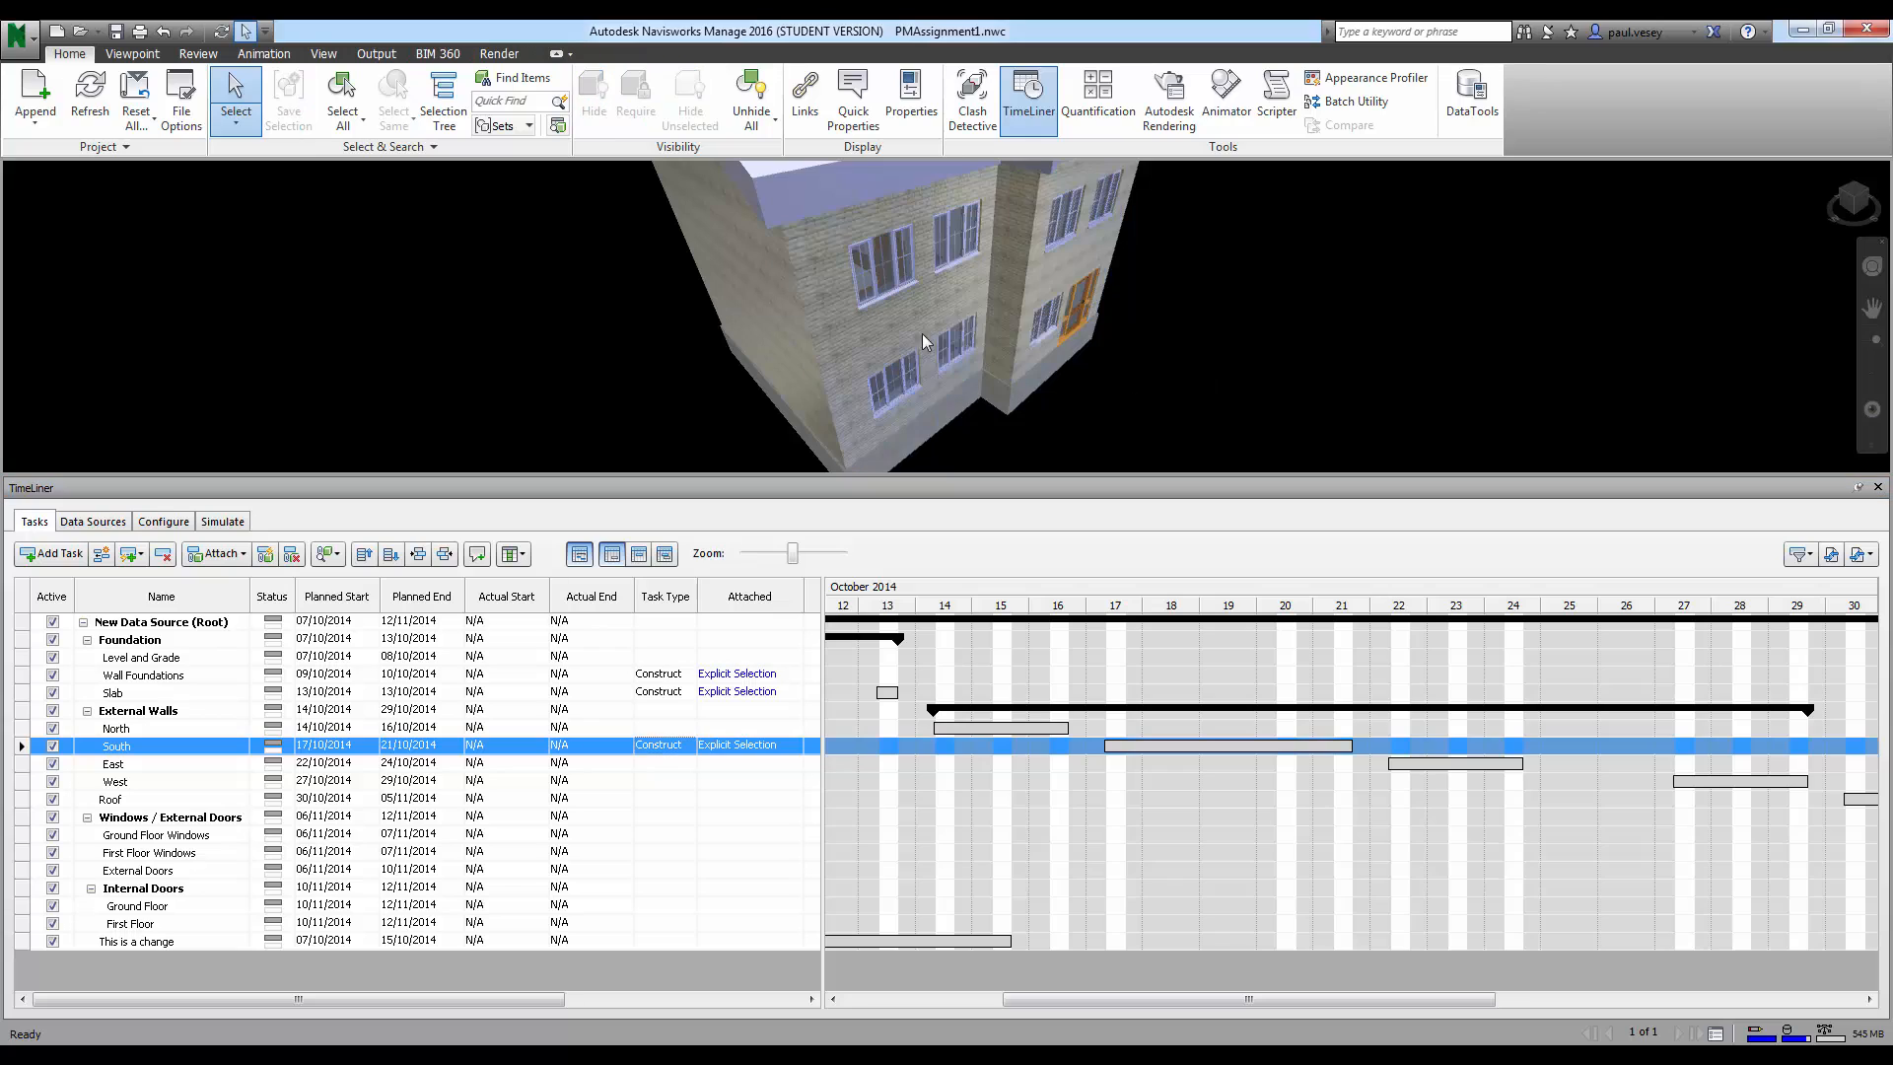
{"action": "left_click", "coordinate": [22, 764]}
{"action": "left_click", "coordinate": [217, 553]}
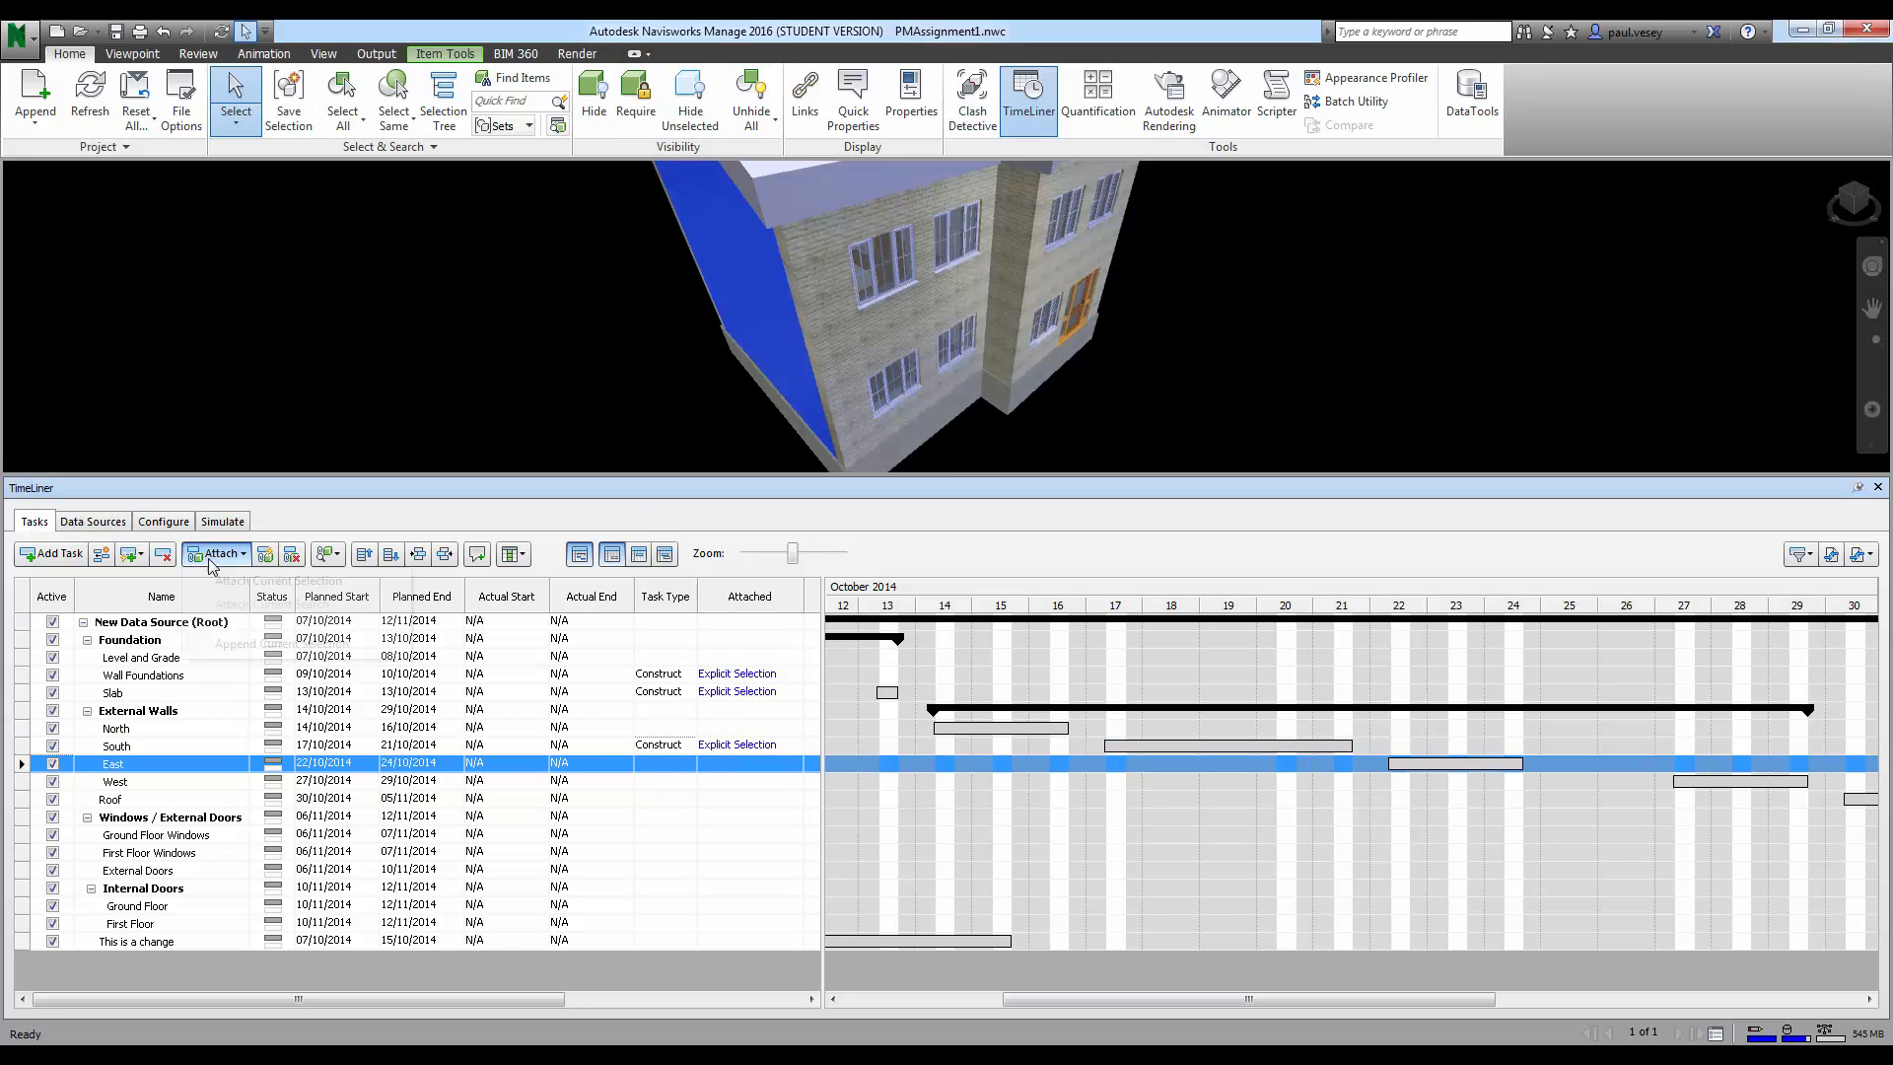
{"action": "left_click", "coordinate": [278, 580]}
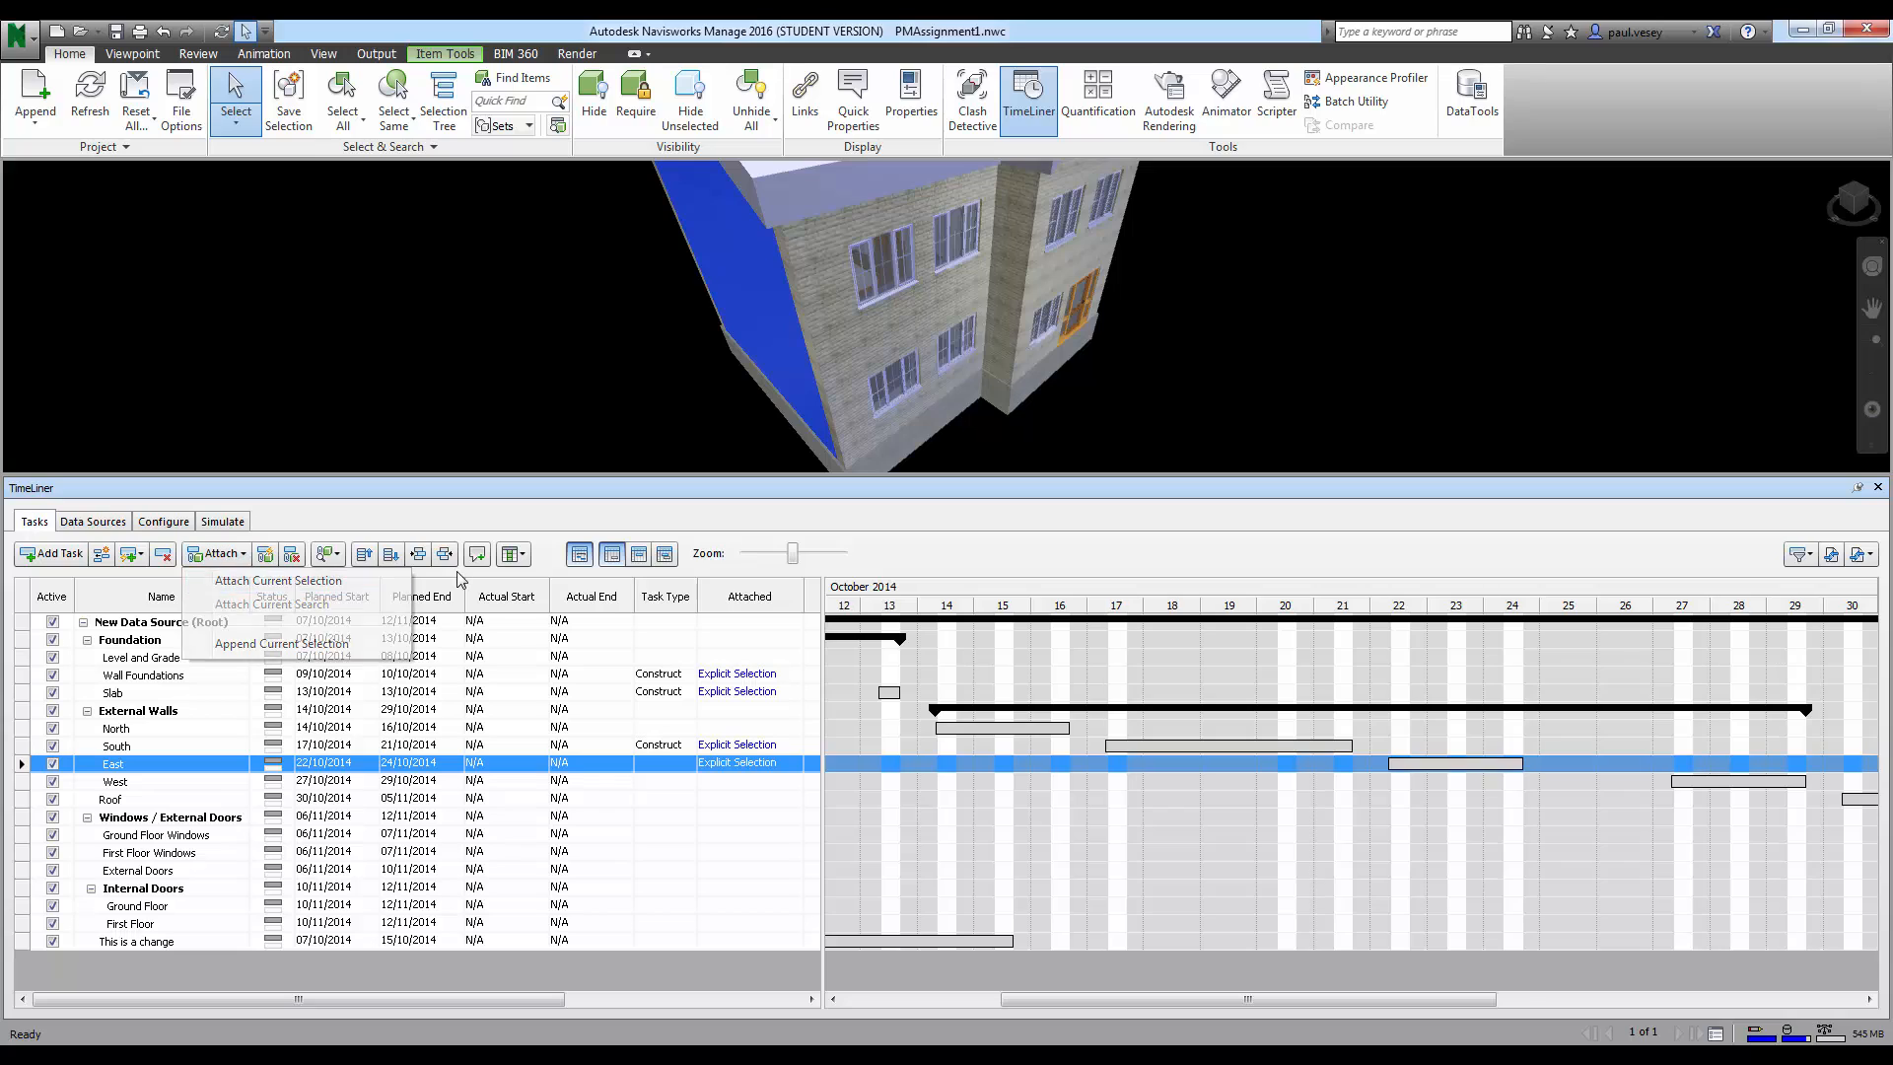
{"action": "left_click", "coordinate": [647, 768]}
{"action": "left_click", "coordinate": [694, 763]}
{"action": "left_click", "coordinate": [658, 780]}
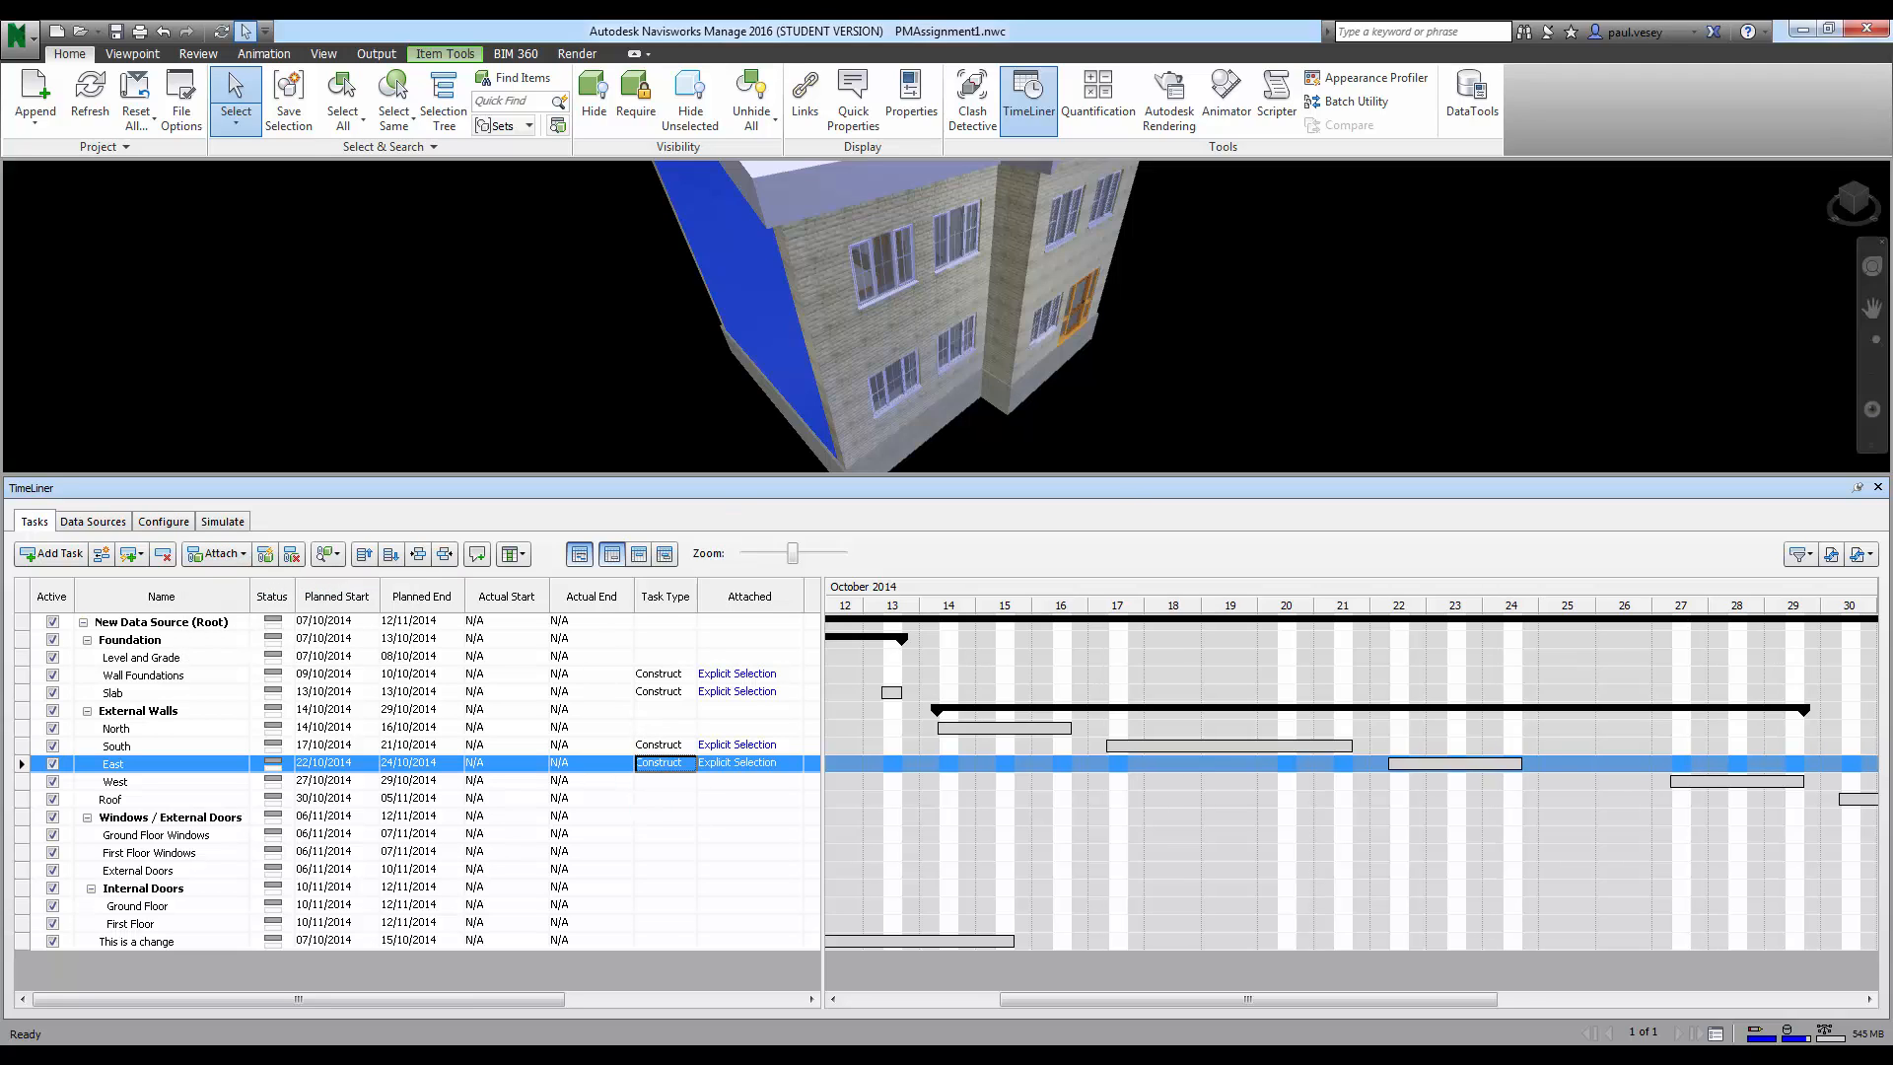
Step: Select the side wall with two windows next to the entrance front of the house
{"action": "mouse_move", "coordinate": [1852, 197]}
{"action": "left_mouse_down"}
{"action": "mouse_move", "coordinate": [1445, 171]}
{"action": "mouse_move", "coordinate": [1841, 194]}
{"action": "left_mouse_up"}
{"action": "scroll", "coordinate": [1715, 254], "scroll_direction": "down", "scroll_amount": 1}
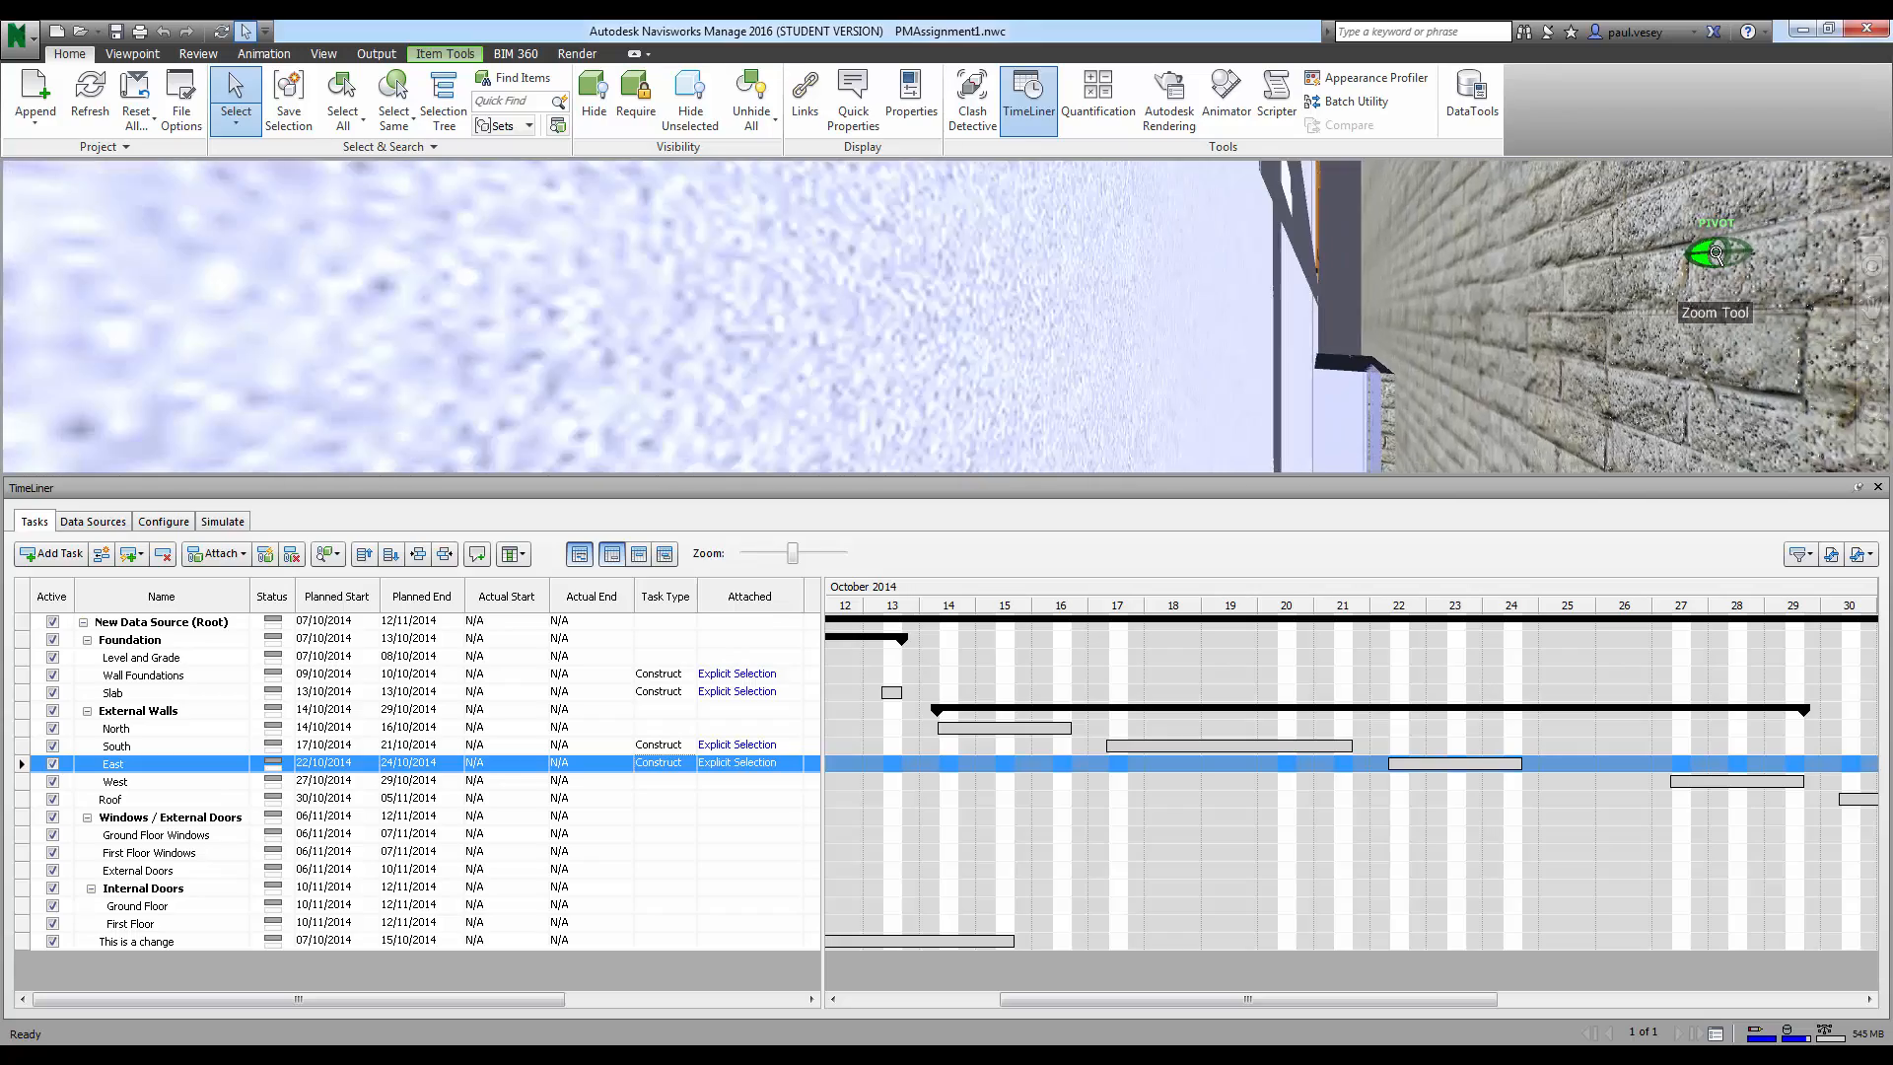
{"action": "scroll", "coordinate": [1715, 254], "scroll_direction": "down", "scroll_amount": 5}
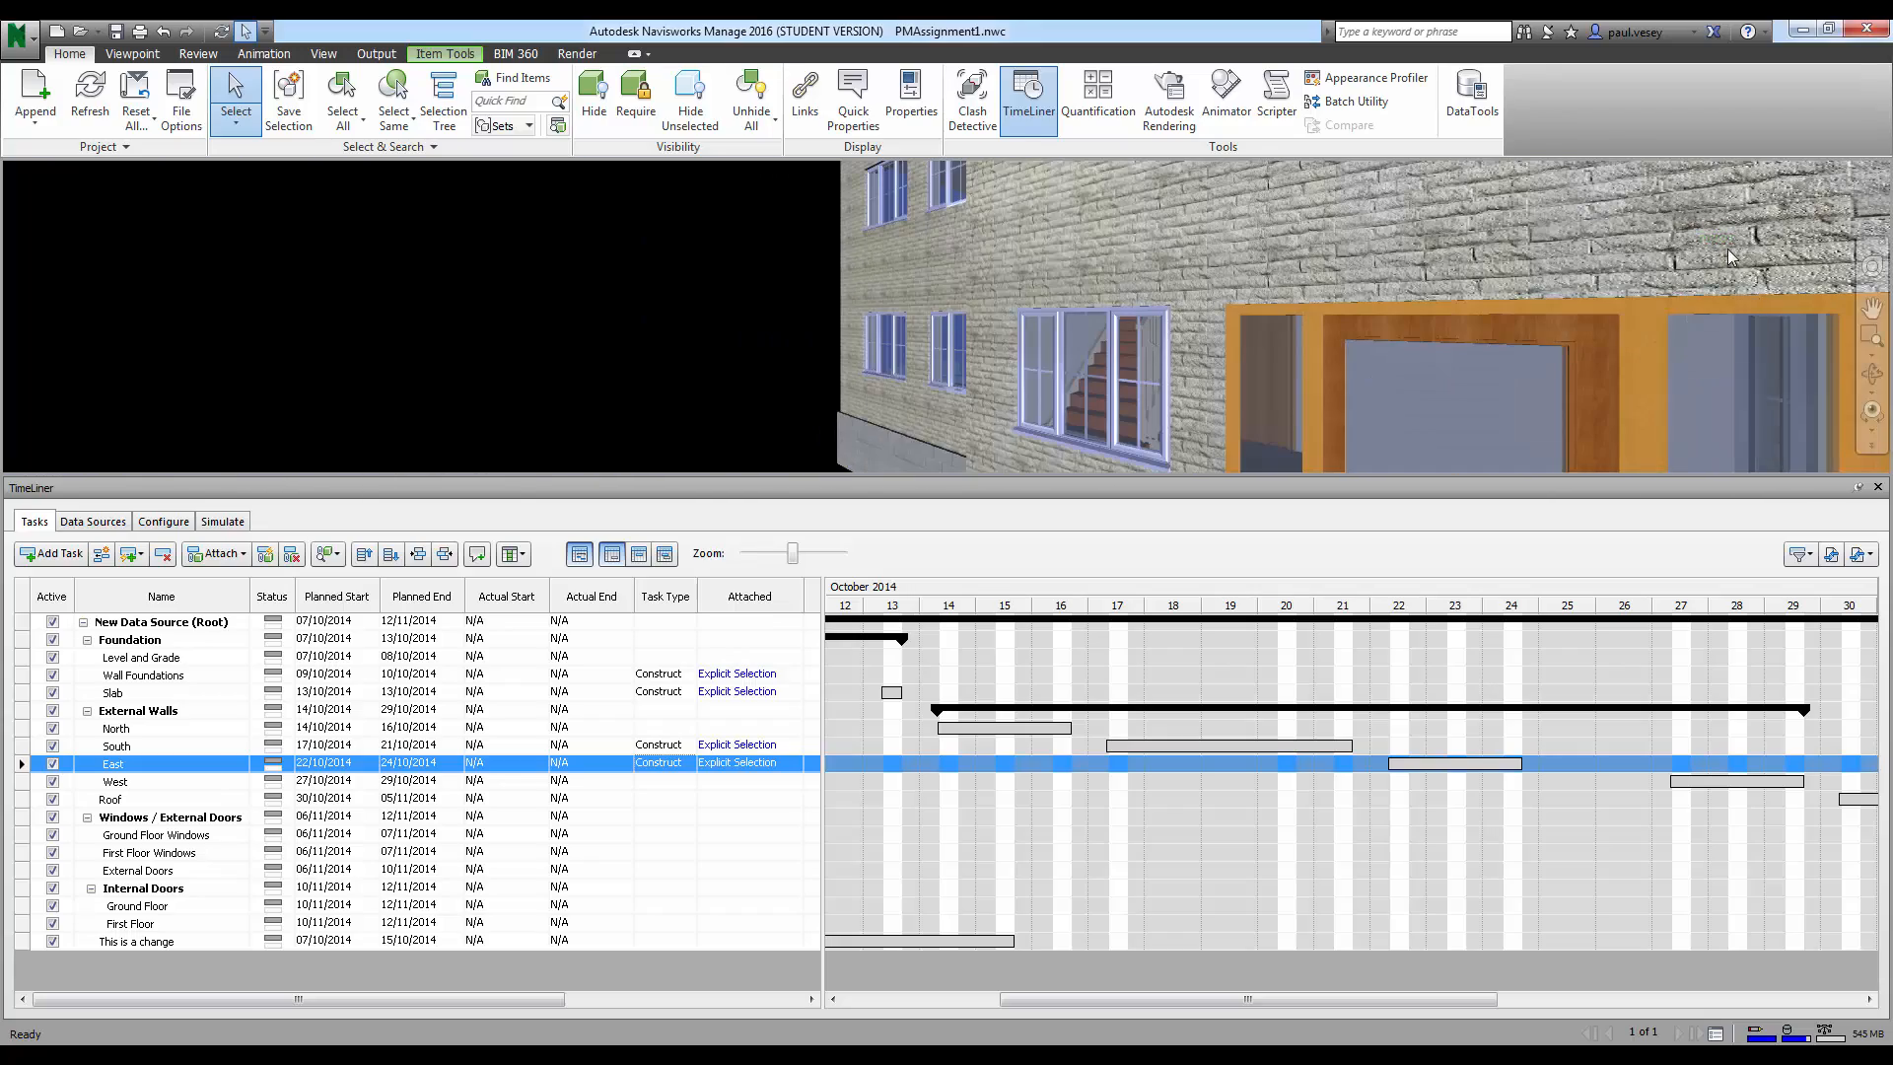
{"action": "scroll", "coordinate": [1683, 266], "scroll_direction": "down", "scroll_amount": 6}
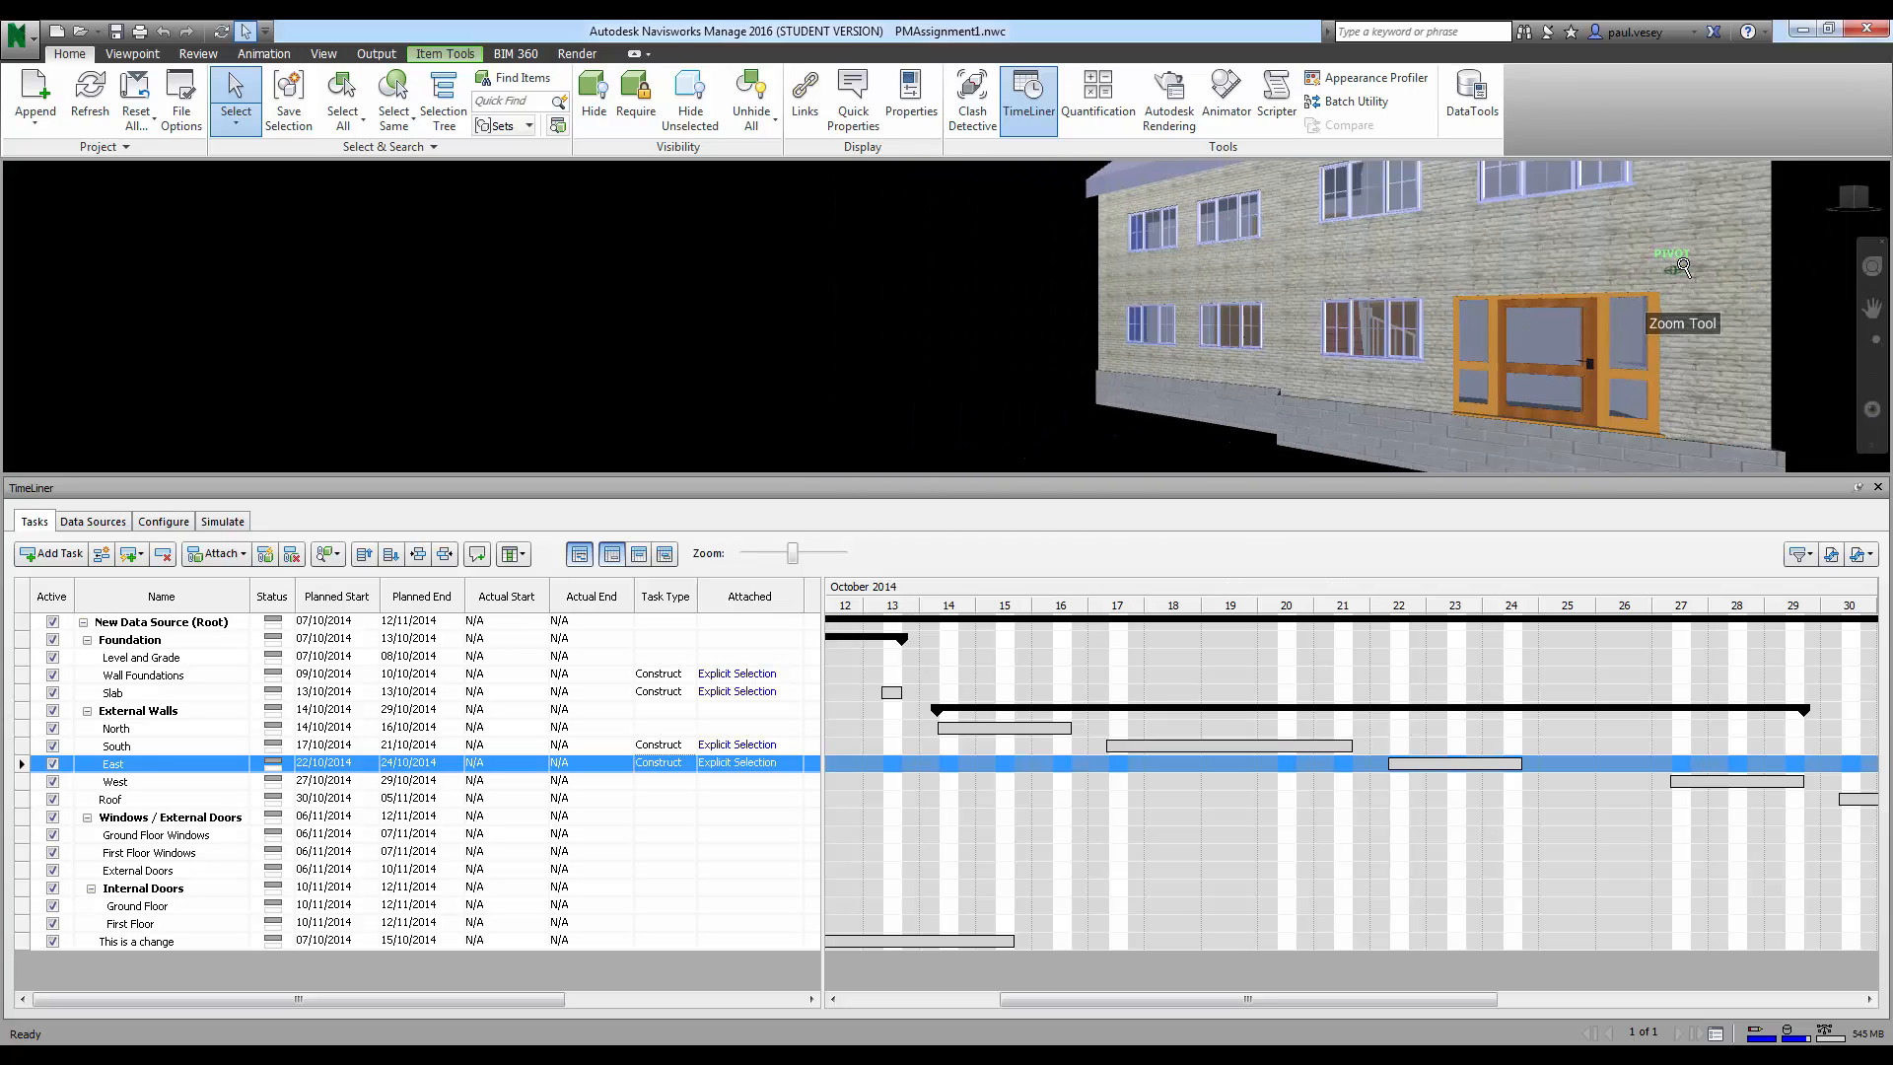
{"action": "scroll", "coordinate": [1766, 250], "scroll_direction": "down", "scroll_amount": 4}
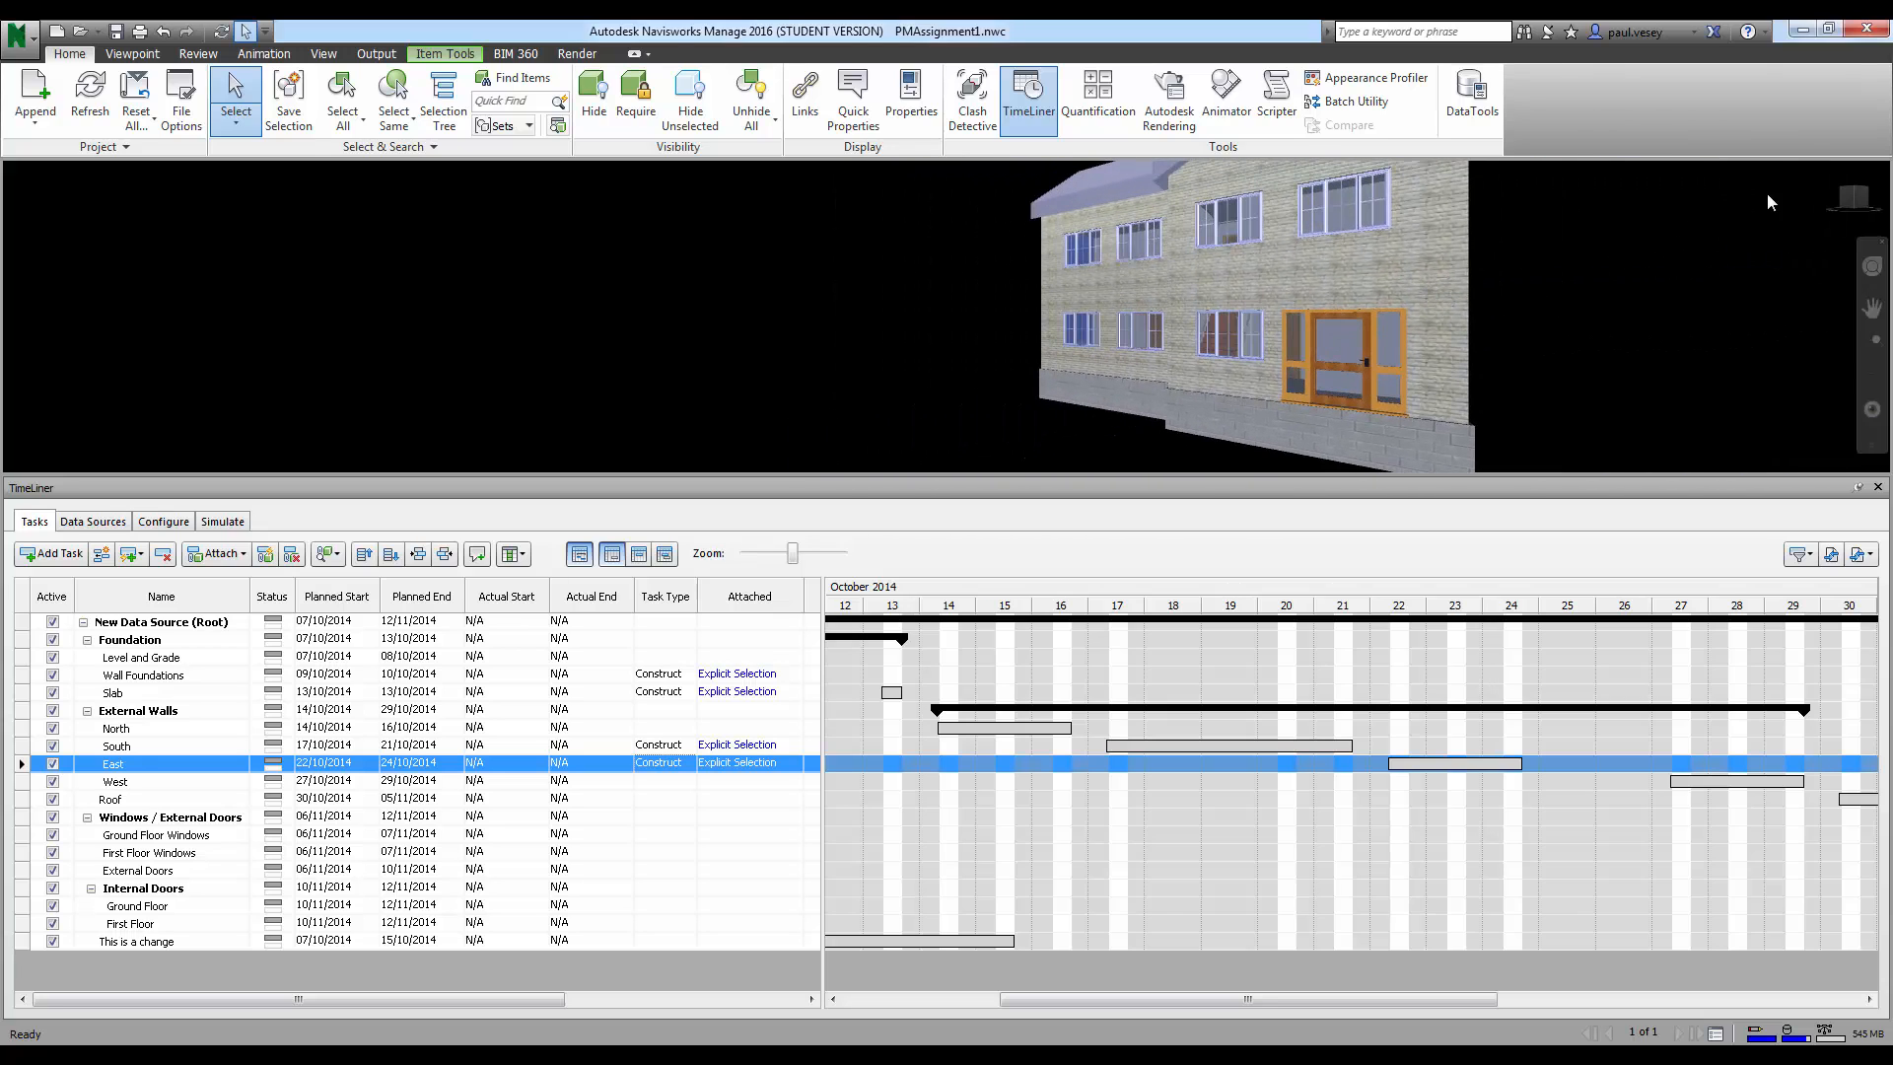
{"action": "left_click_drag", "start_coordinate": [1854, 197], "coordinate": [1834, 199]}
{"action": "left_click", "coordinate": [1497, 301]}
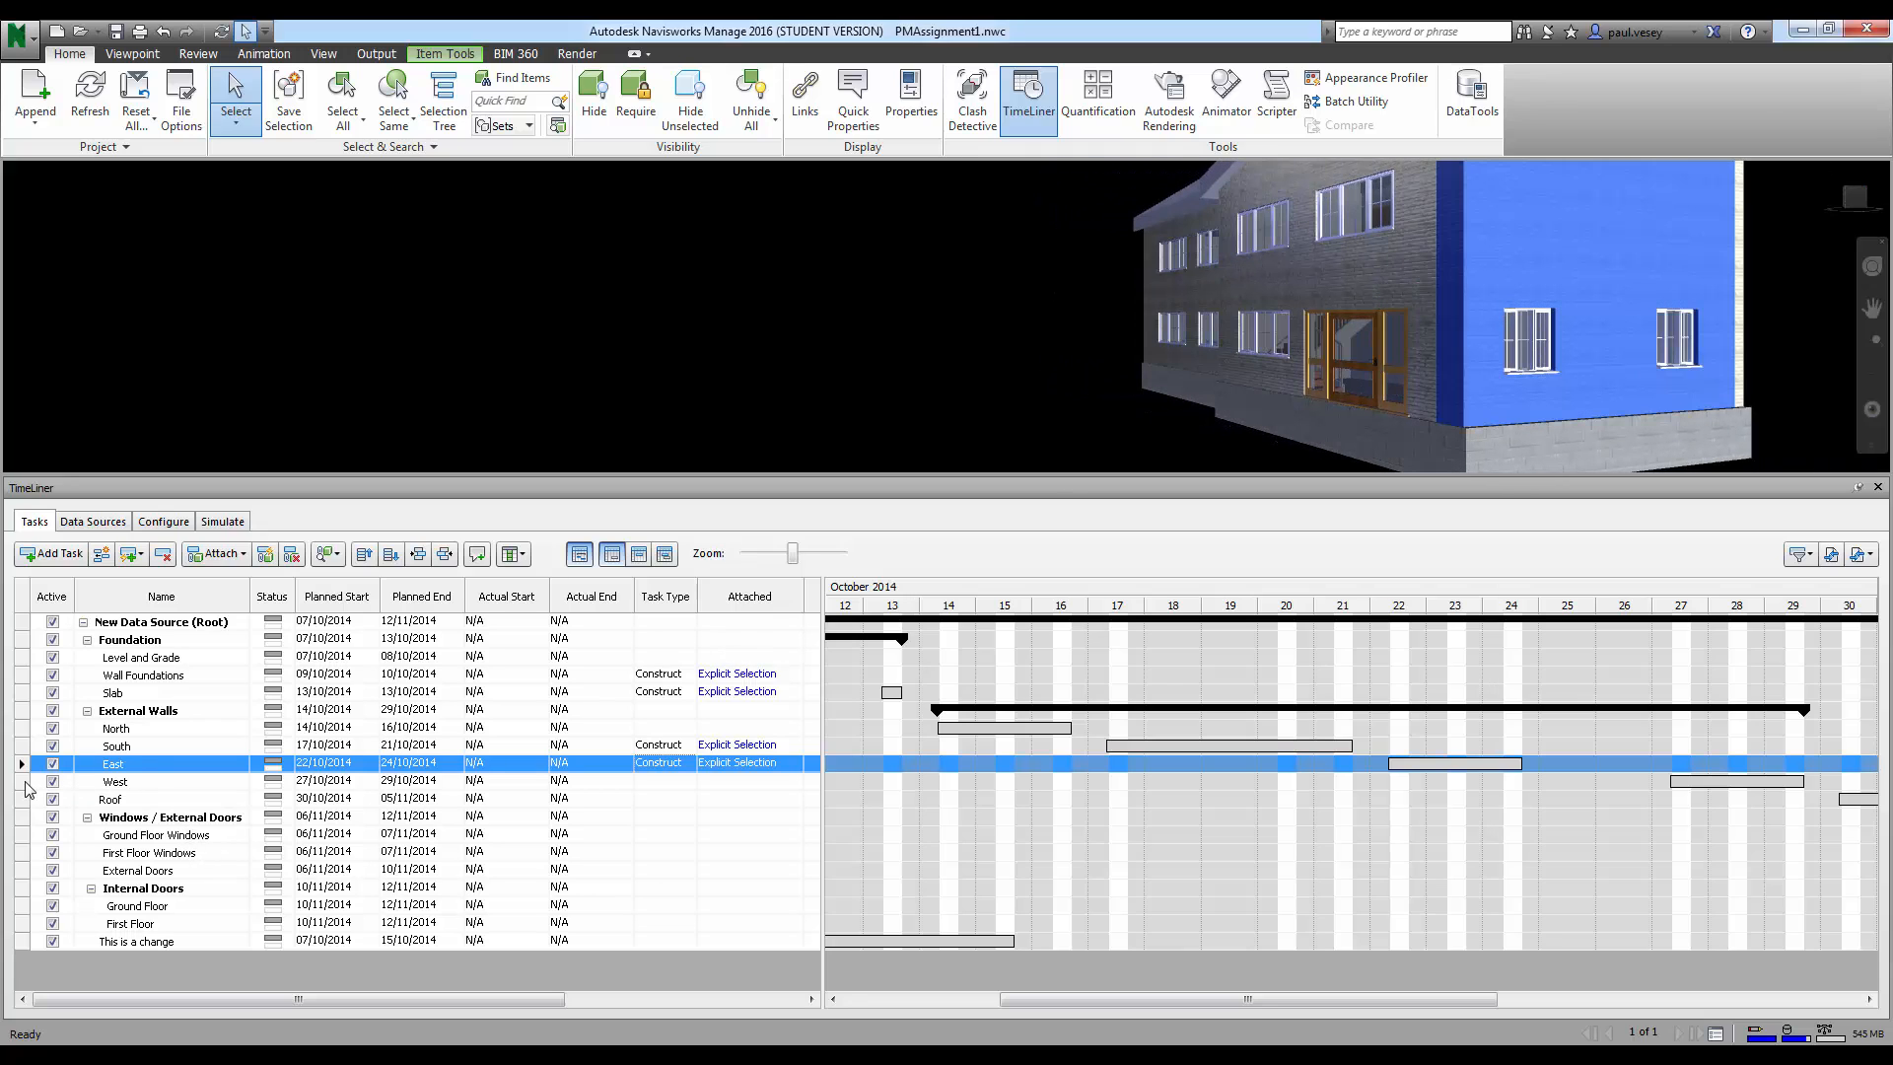
Step: Attach the selected side wall to the West task and set its task type to Construct
{"action": "left_click", "coordinate": [31, 780]}
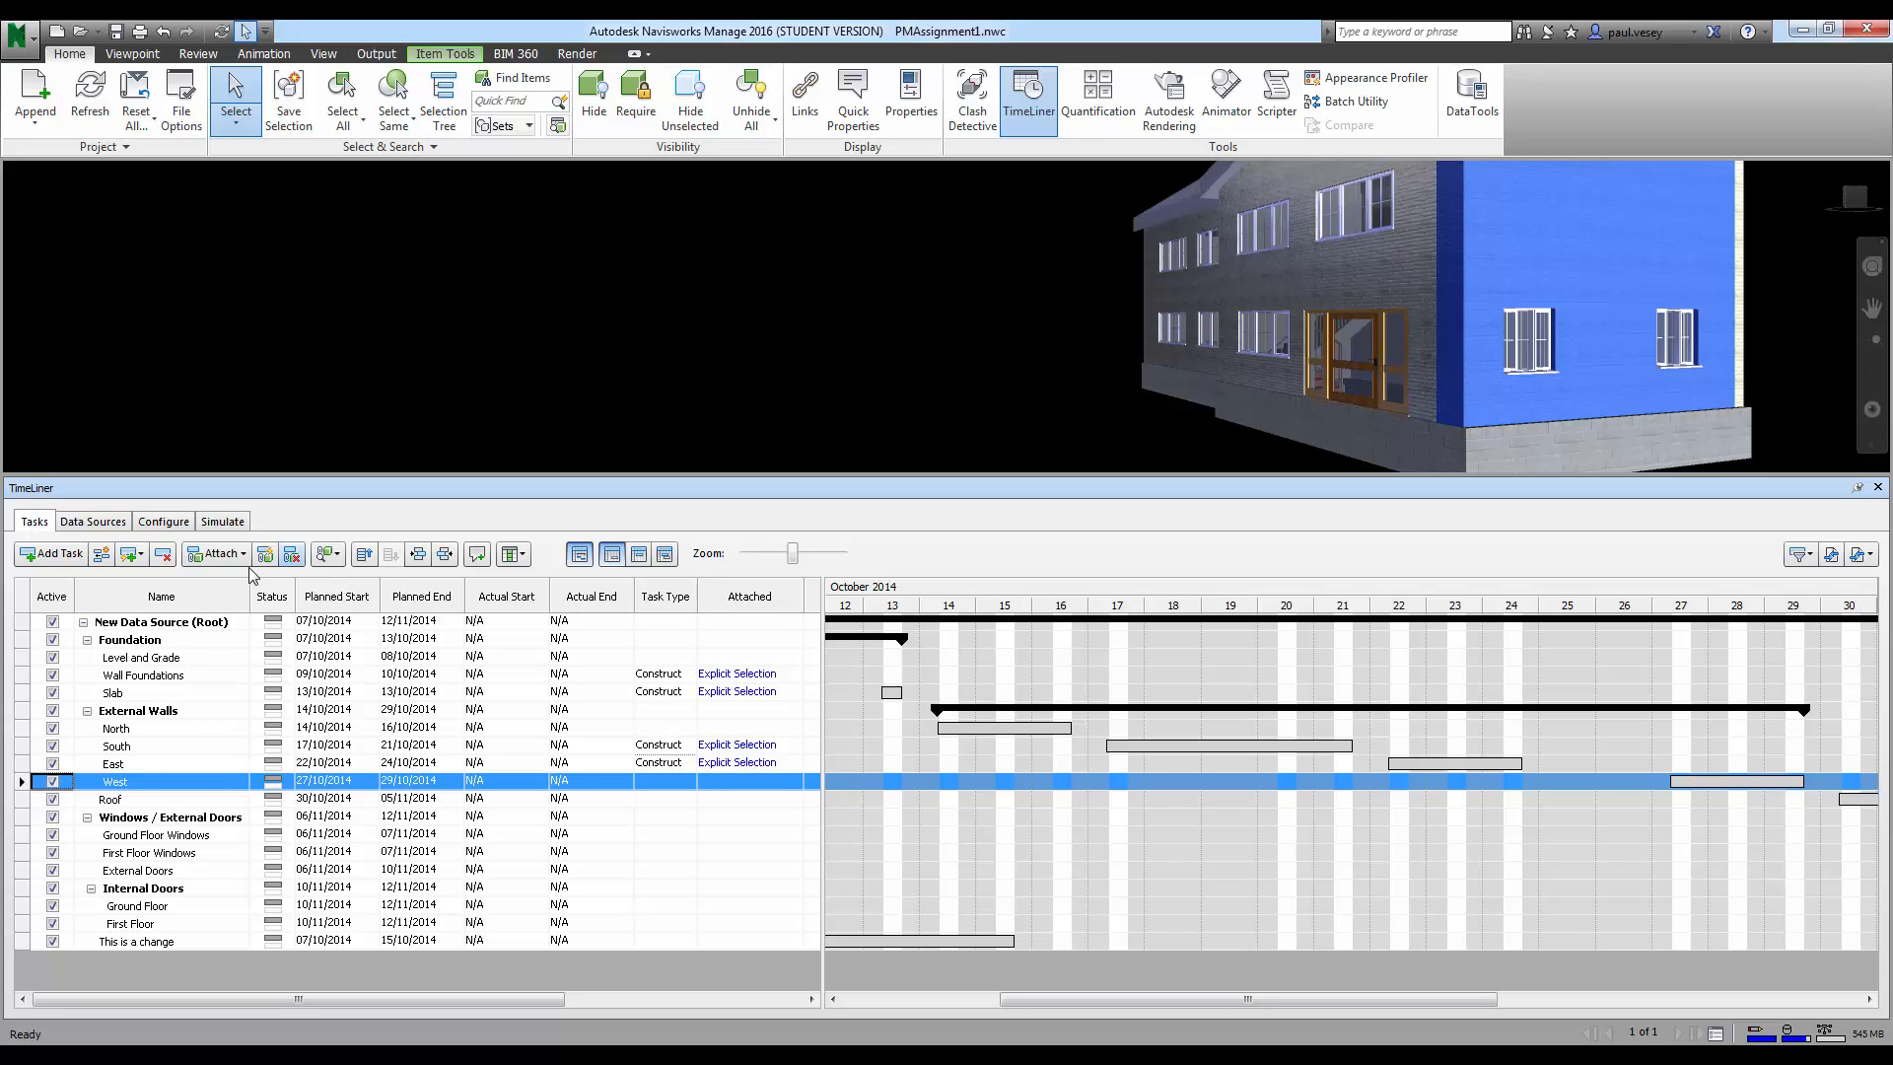
{"action": "left_click", "coordinate": [217, 553]}
{"action": "left_click", "coordinate": [289, 583]}
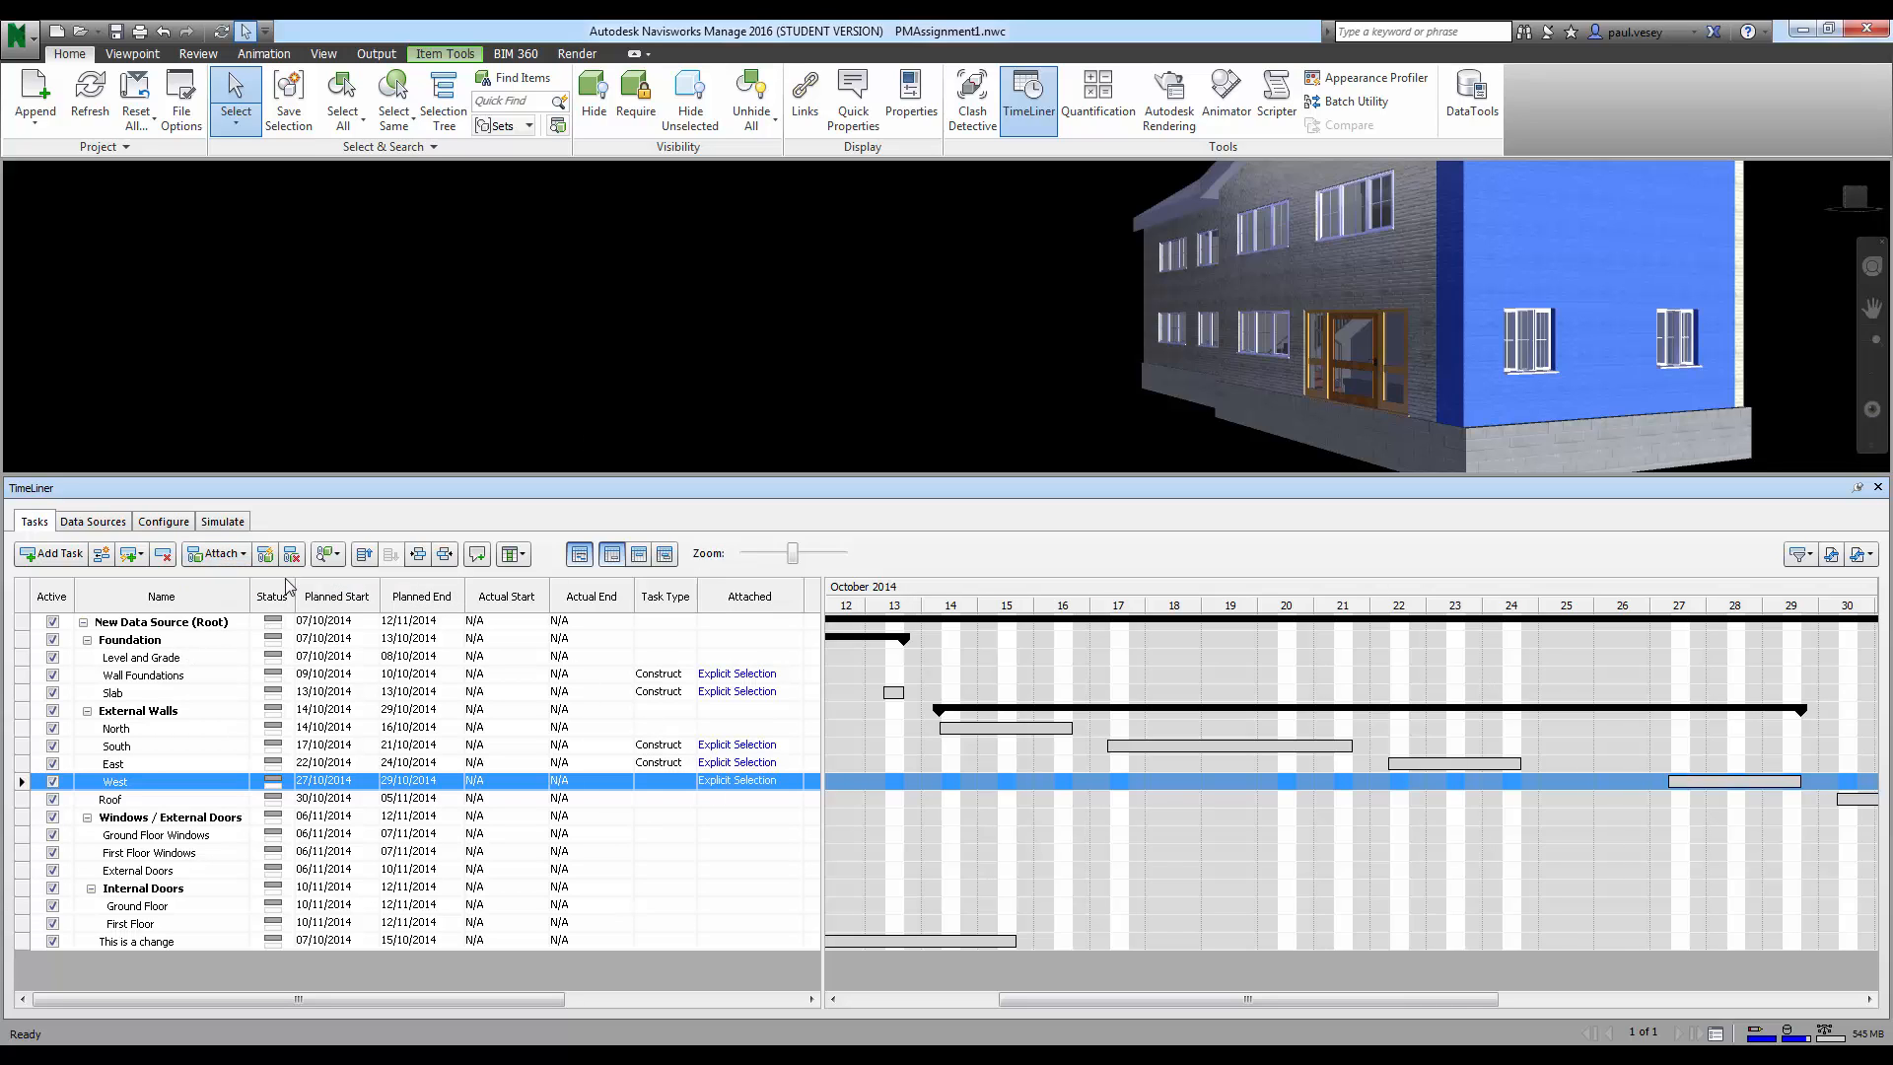
{"action": "left_click", "coordinate": [689, 784]}
{"action": "left_click", "coordinate": [666, 804]}
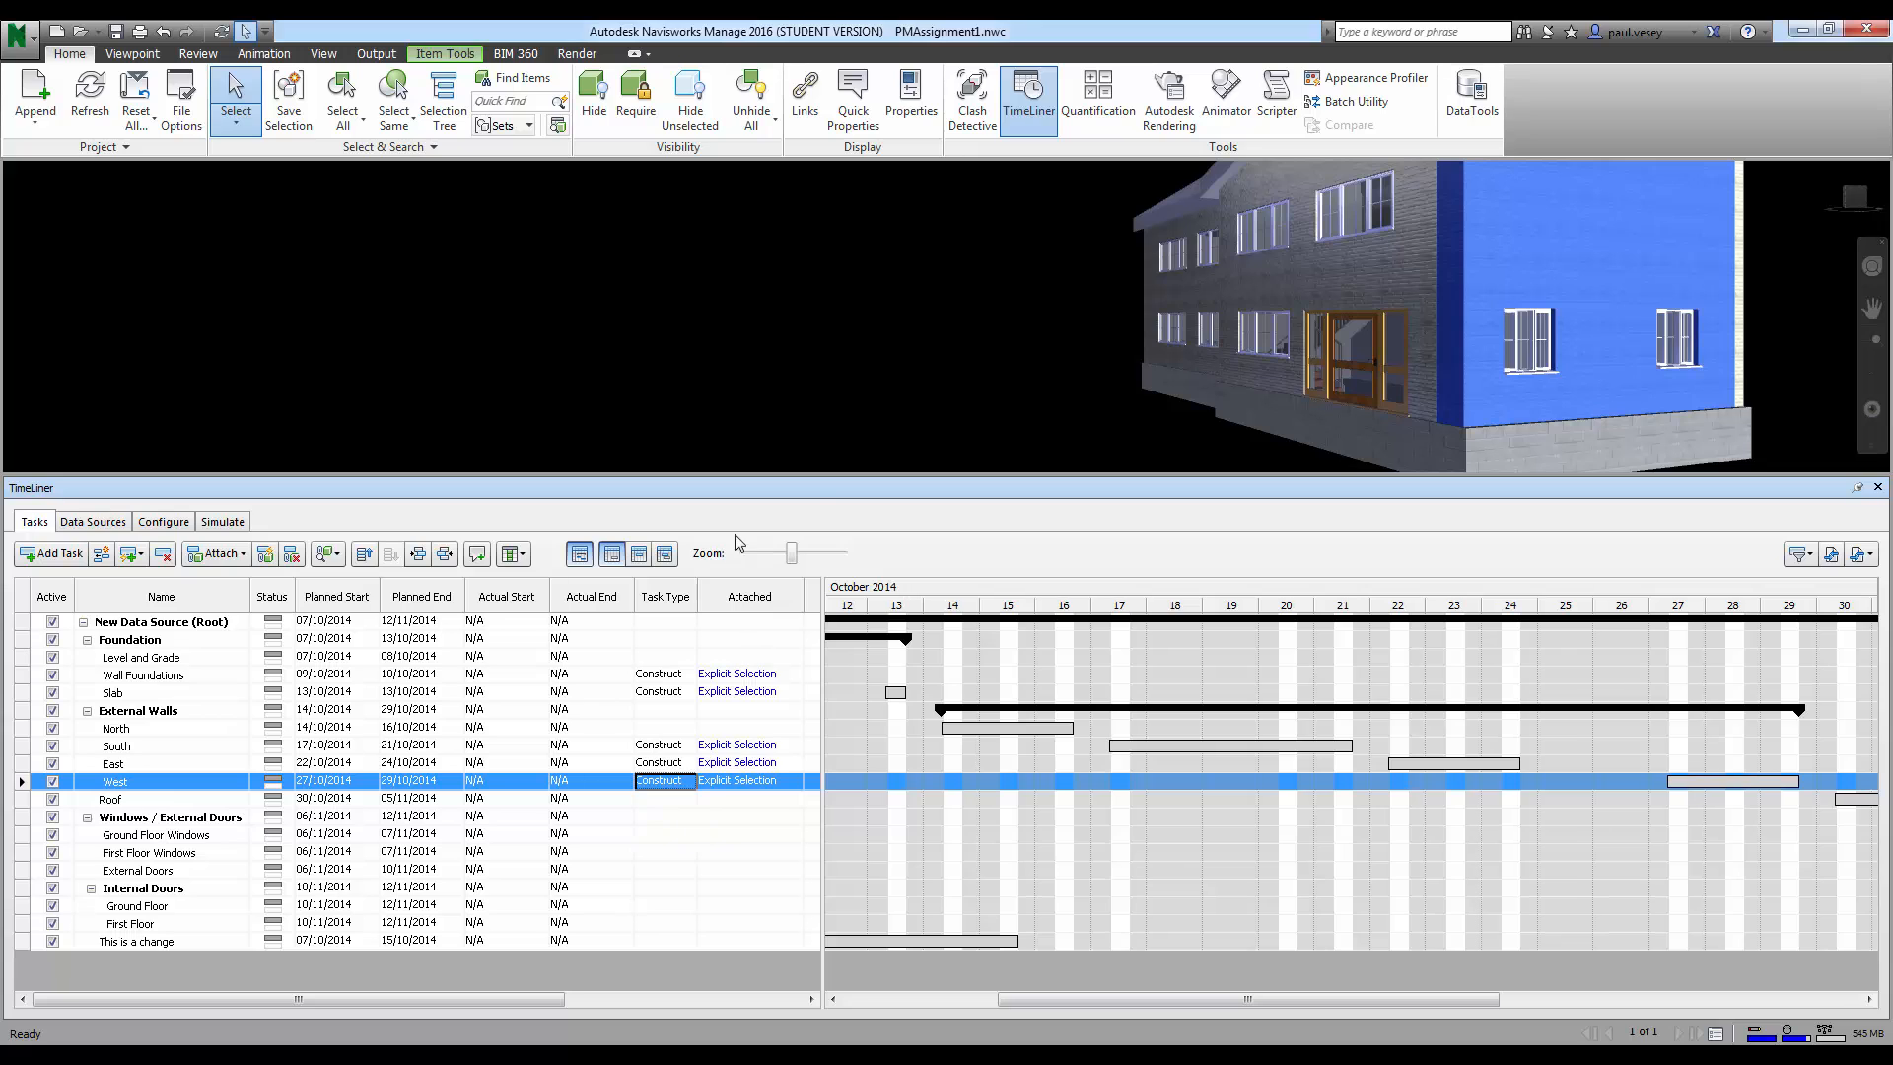
{"action": "left_click", "coordinate": [848, 355]}
{"action": "scroll", "coordinate": [850, 375], "scroll_direction": "down", "scroll_amount": 2}
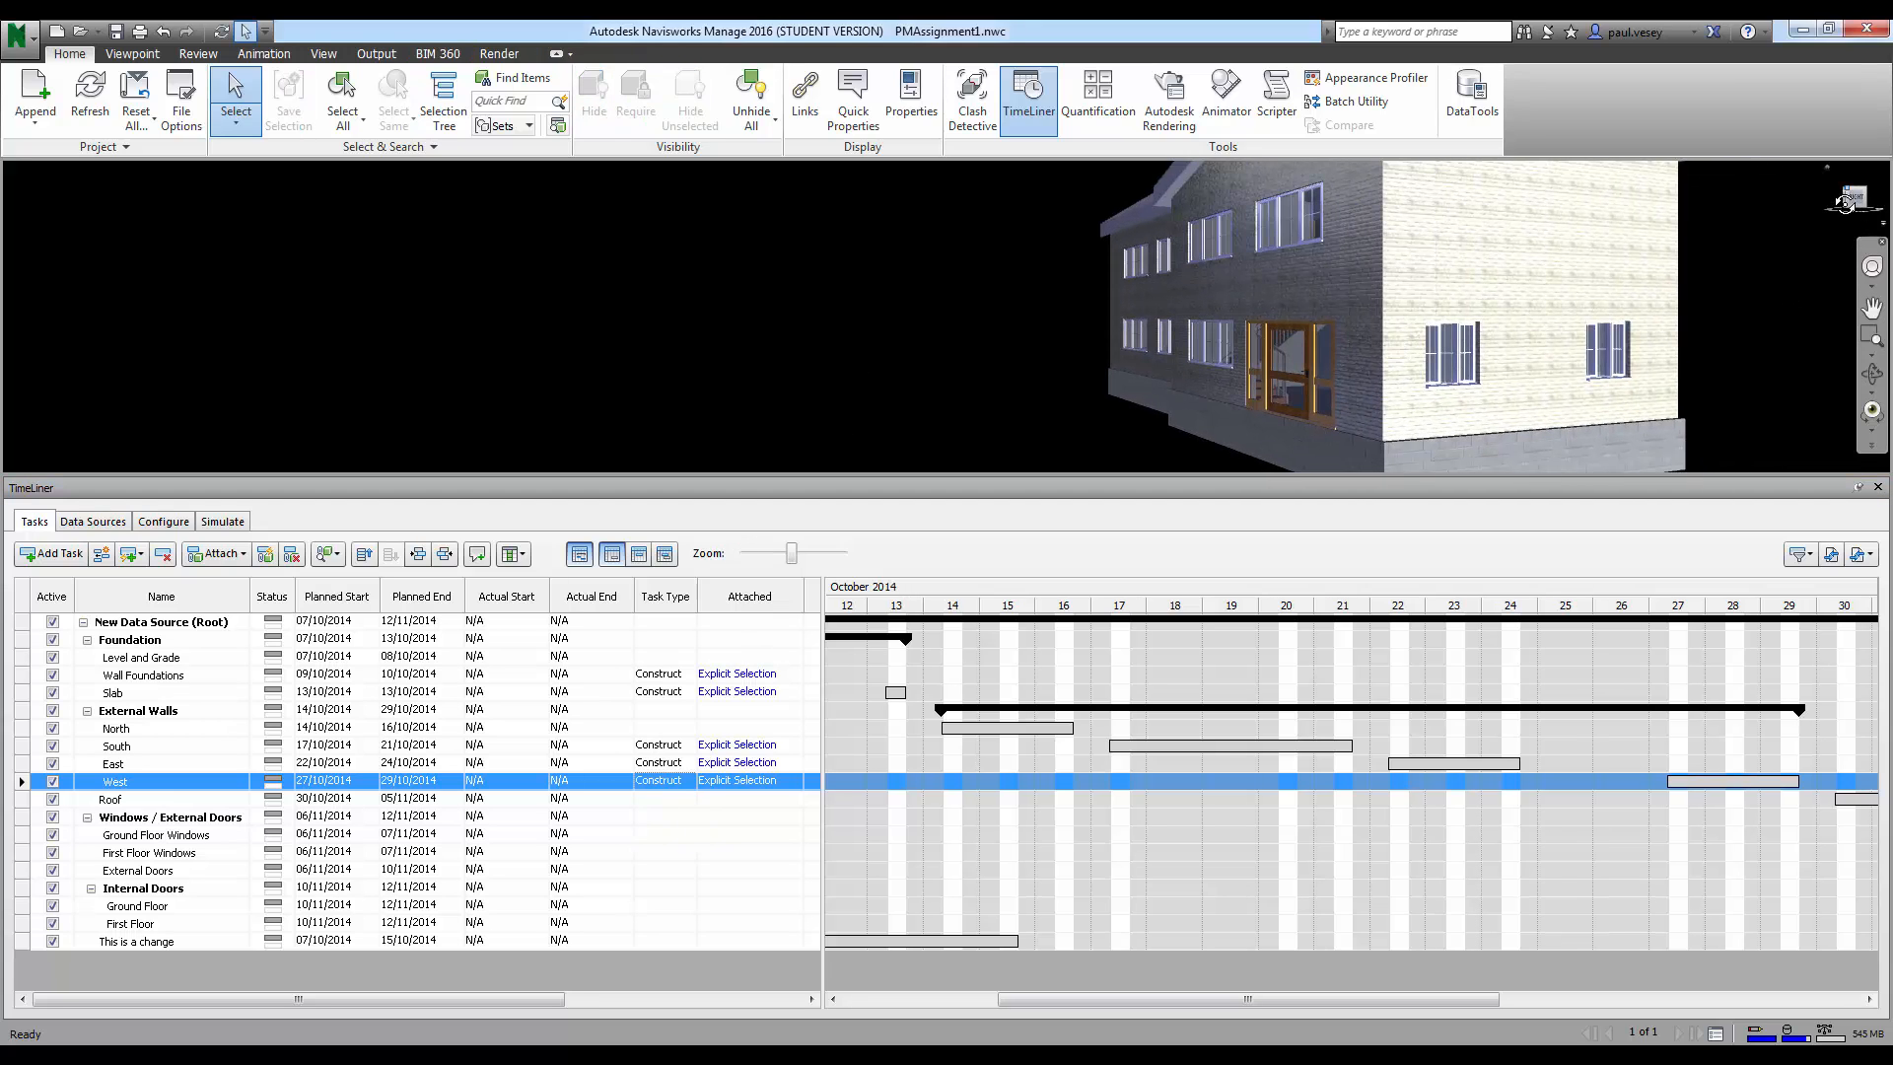
{"action": "left_click_drag", "start_coordinate": [1850, 197], "coordinate": [1518, 227]}
{"action": "left_click", "coordinate": [1256, 280]}
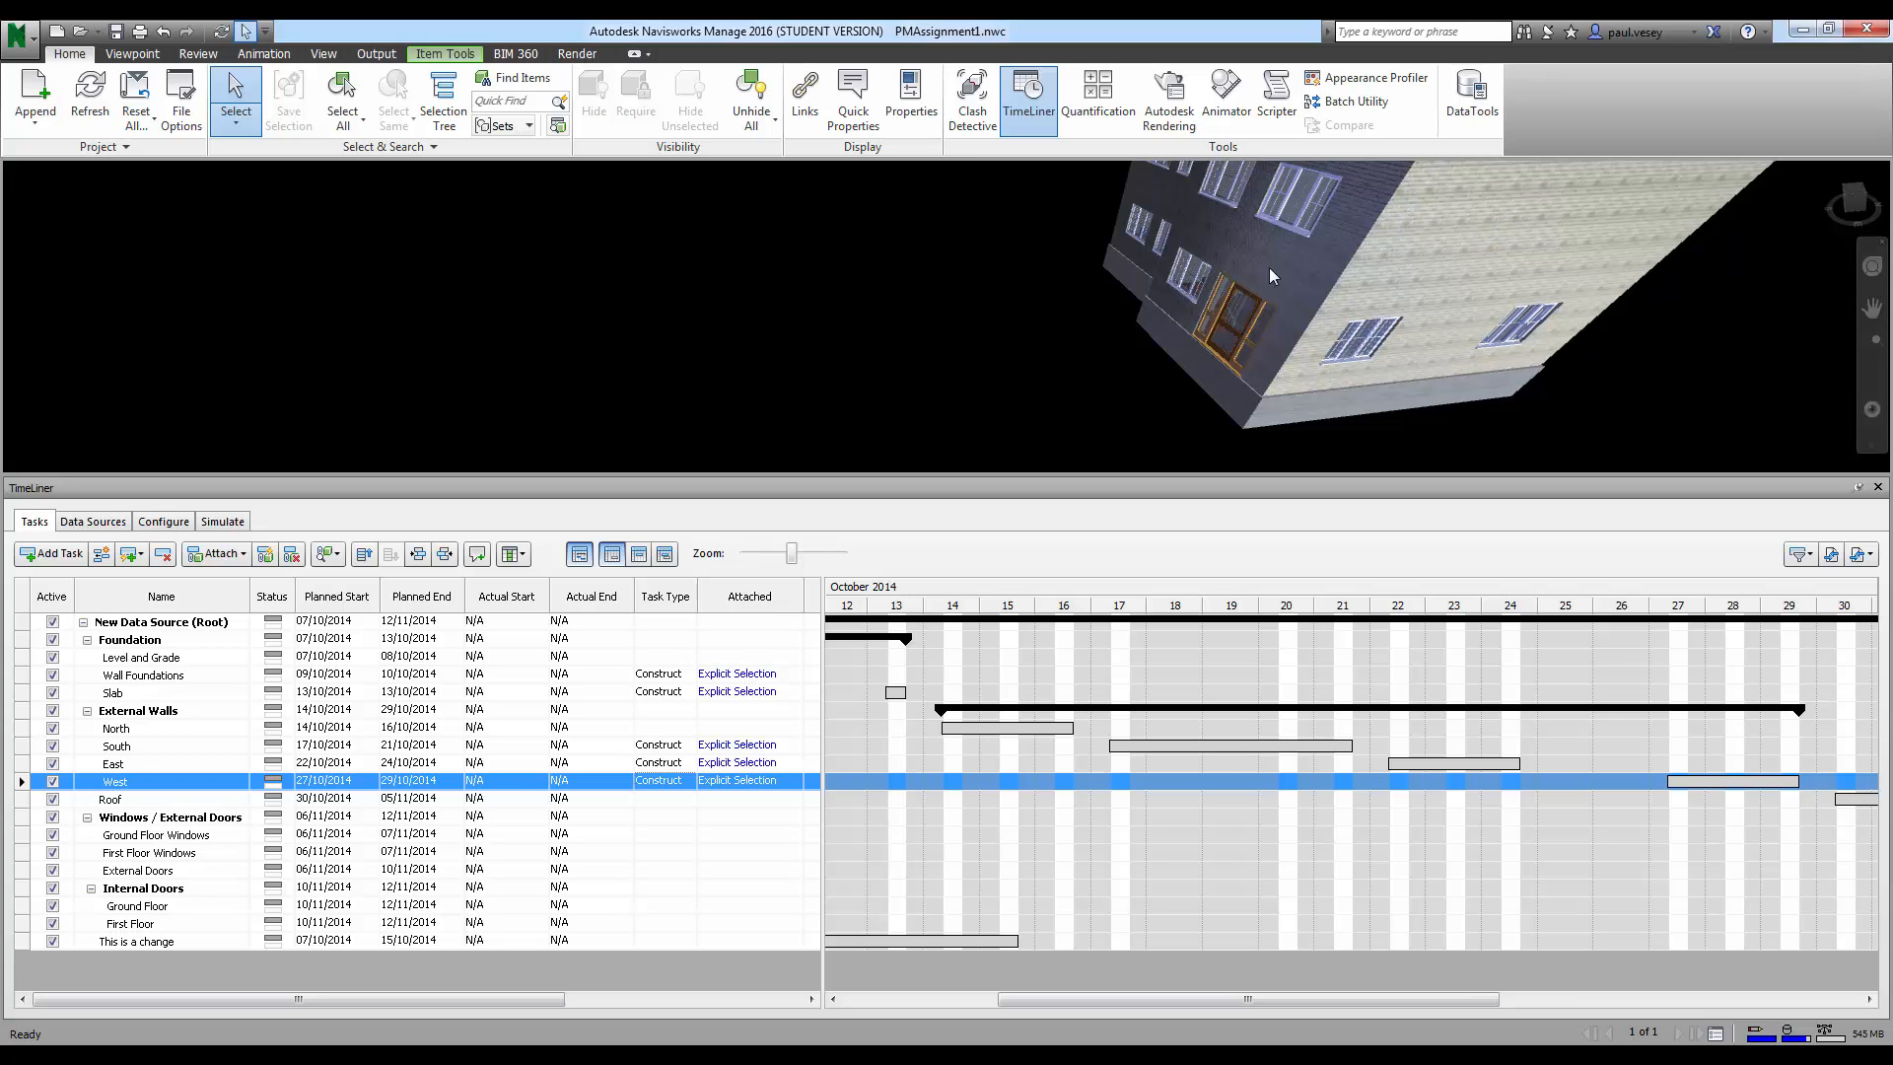
{"action": "left_click_drag", "start_coordinate": [1850, 204], "coordinate": [1370, 278]}
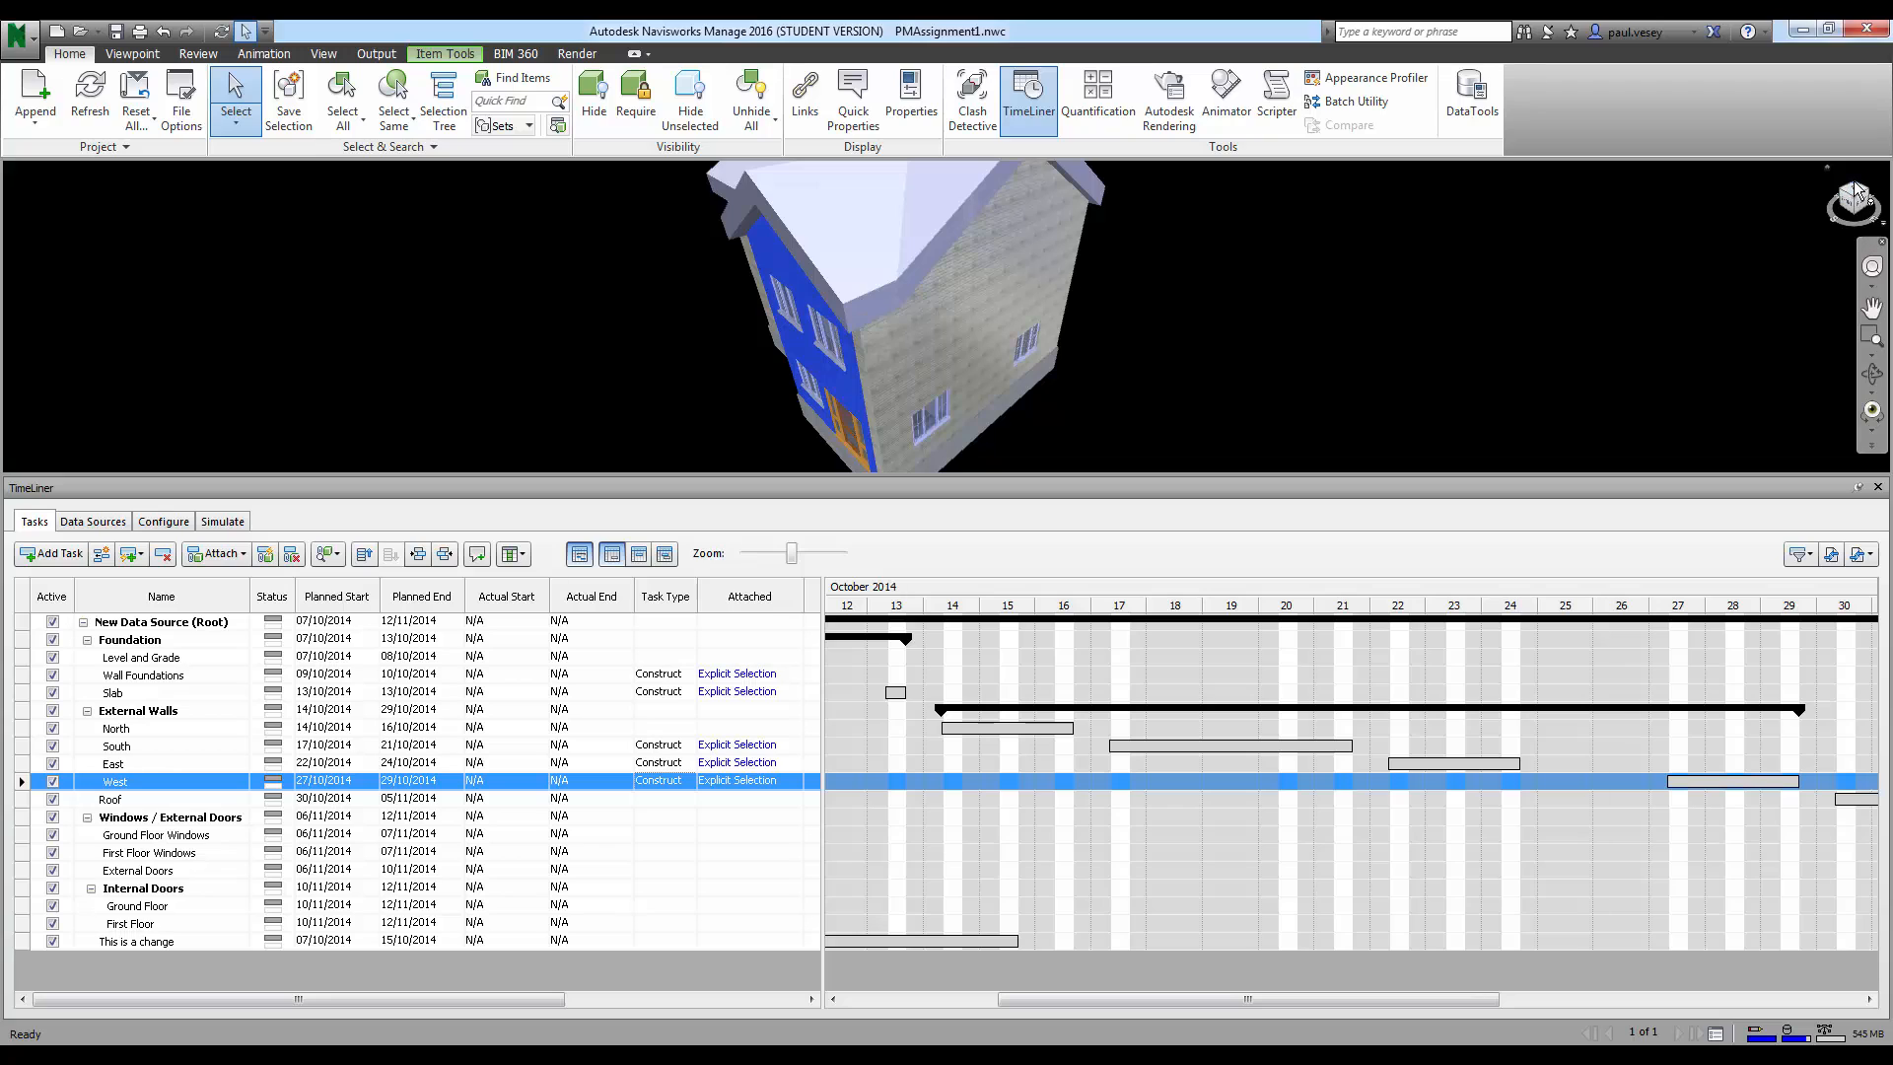
{"action": "key", "text": "Escape"}
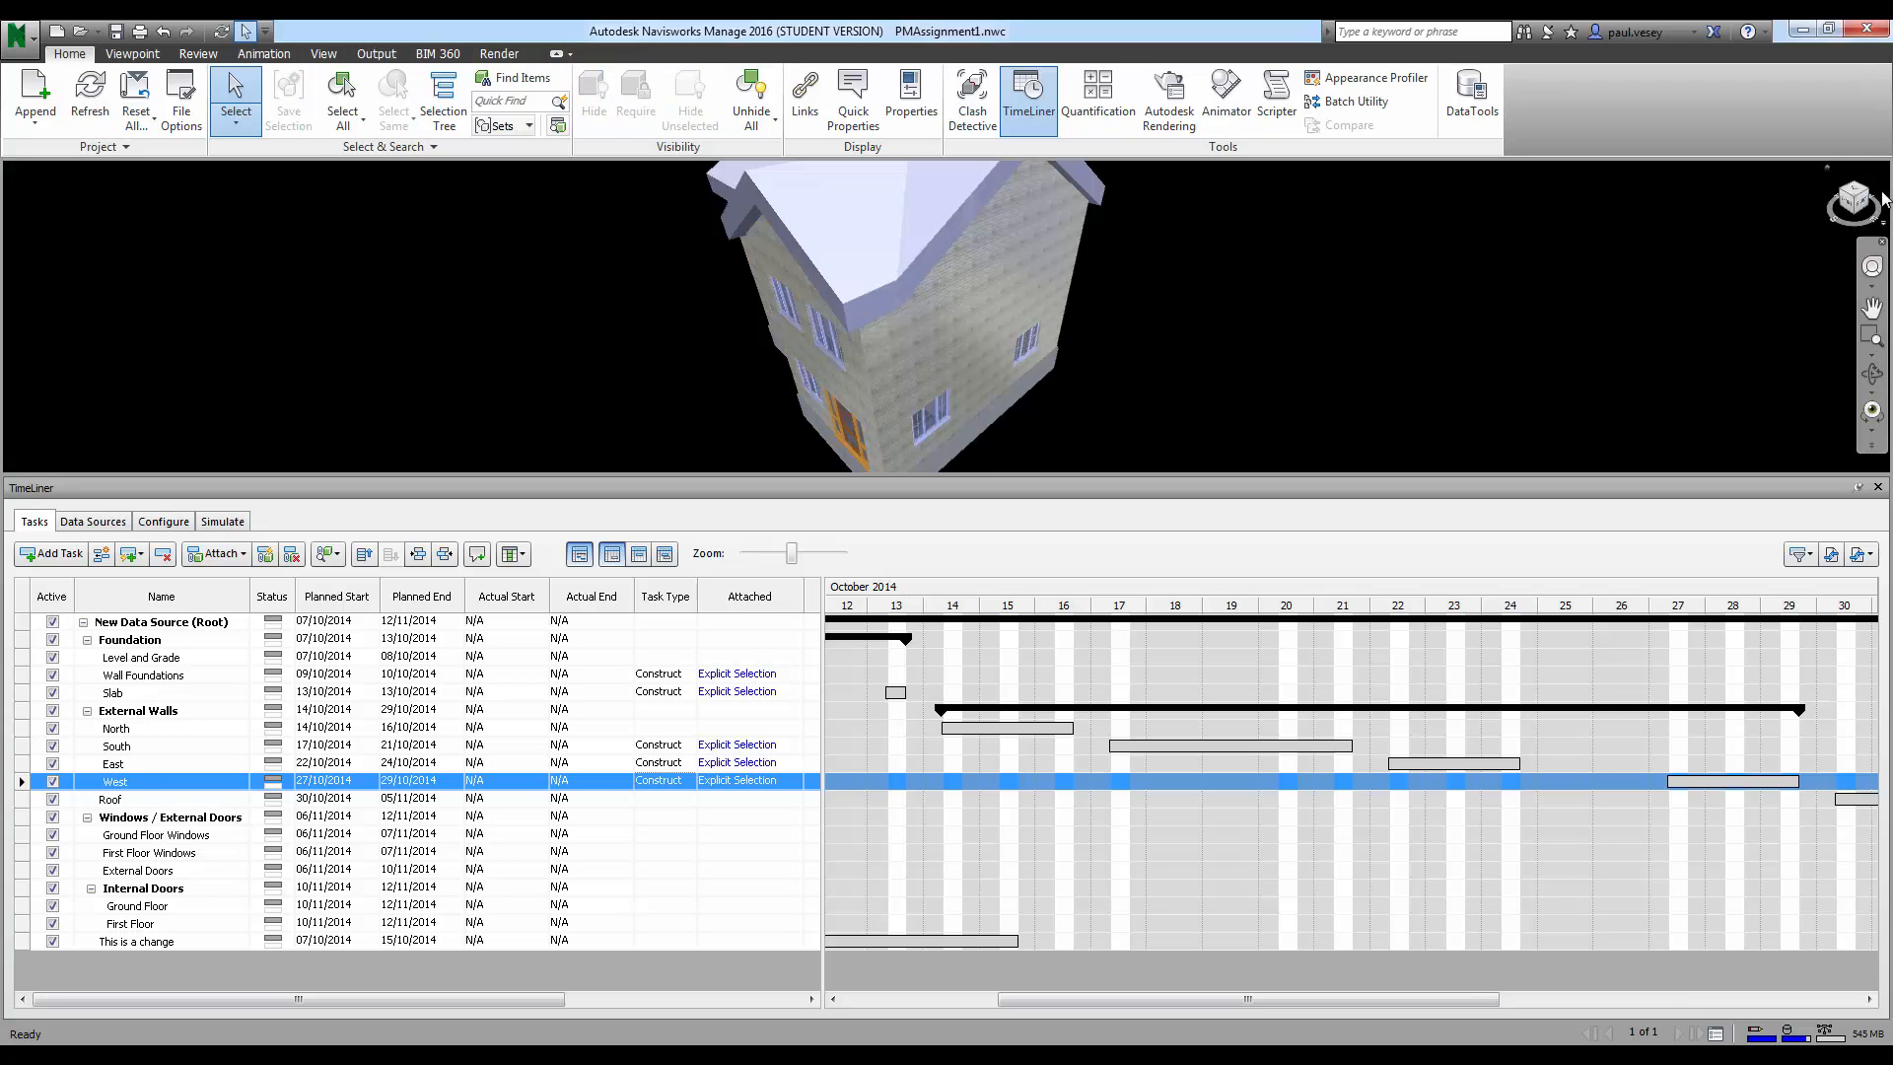
Step: Select the rear wall of the house, opposite the entrance front
{"action": "left_click_drag", "start_coordinate": [1867, 196], "coordinate": [1149, 367]}
{"action": "middle_click_drag", "start_coordinate": [1143, 369], "coordinate": [1123, 286]}
{"action": "scroll", "coordinate": [950, 338], "scroll_direction": "up", "scroll_amount": 1}
{"action": "middle_click_drag", "start_coordinate": [950, 337], "coordinate": [973, 418]}
{"action": "left_click", "coordinate": [958, 363]}
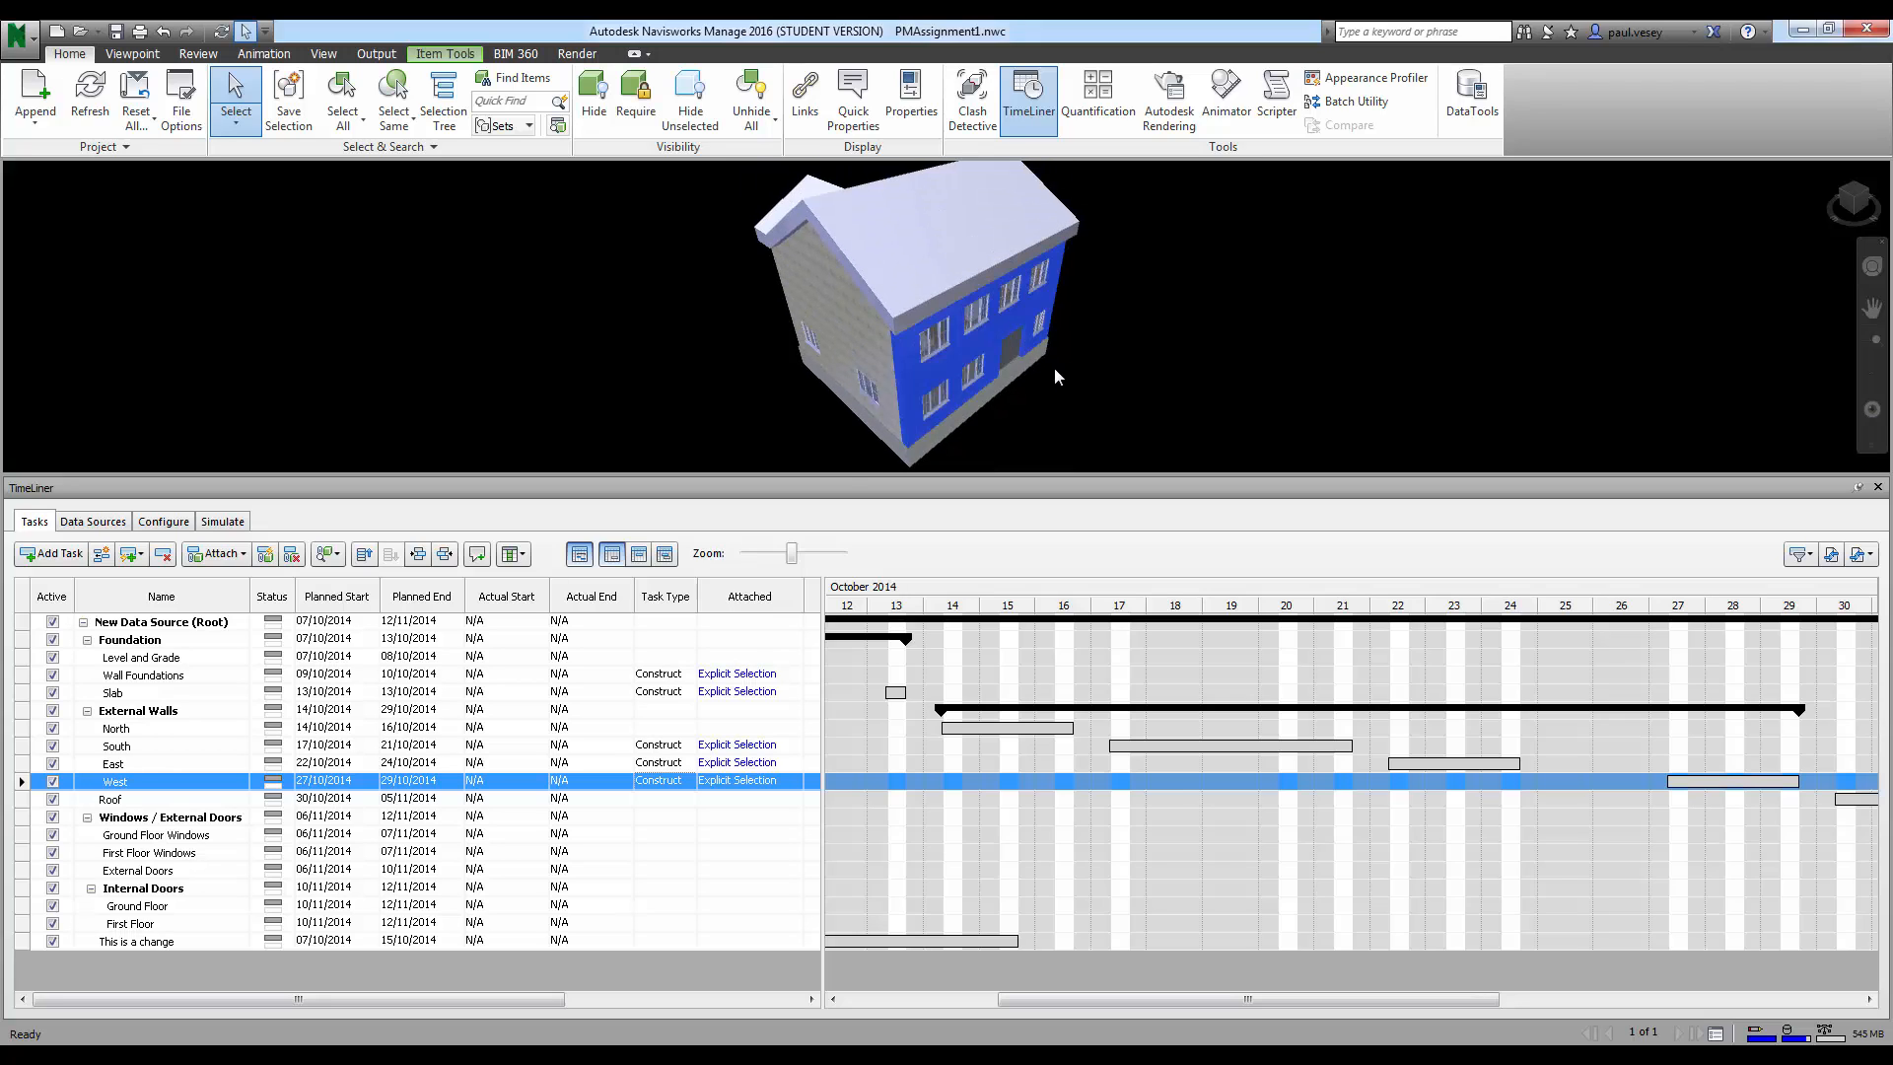
{"action": "middle_click_drag", "start_coordinate": [1055, 371], "coordinate": [1070, 353]}
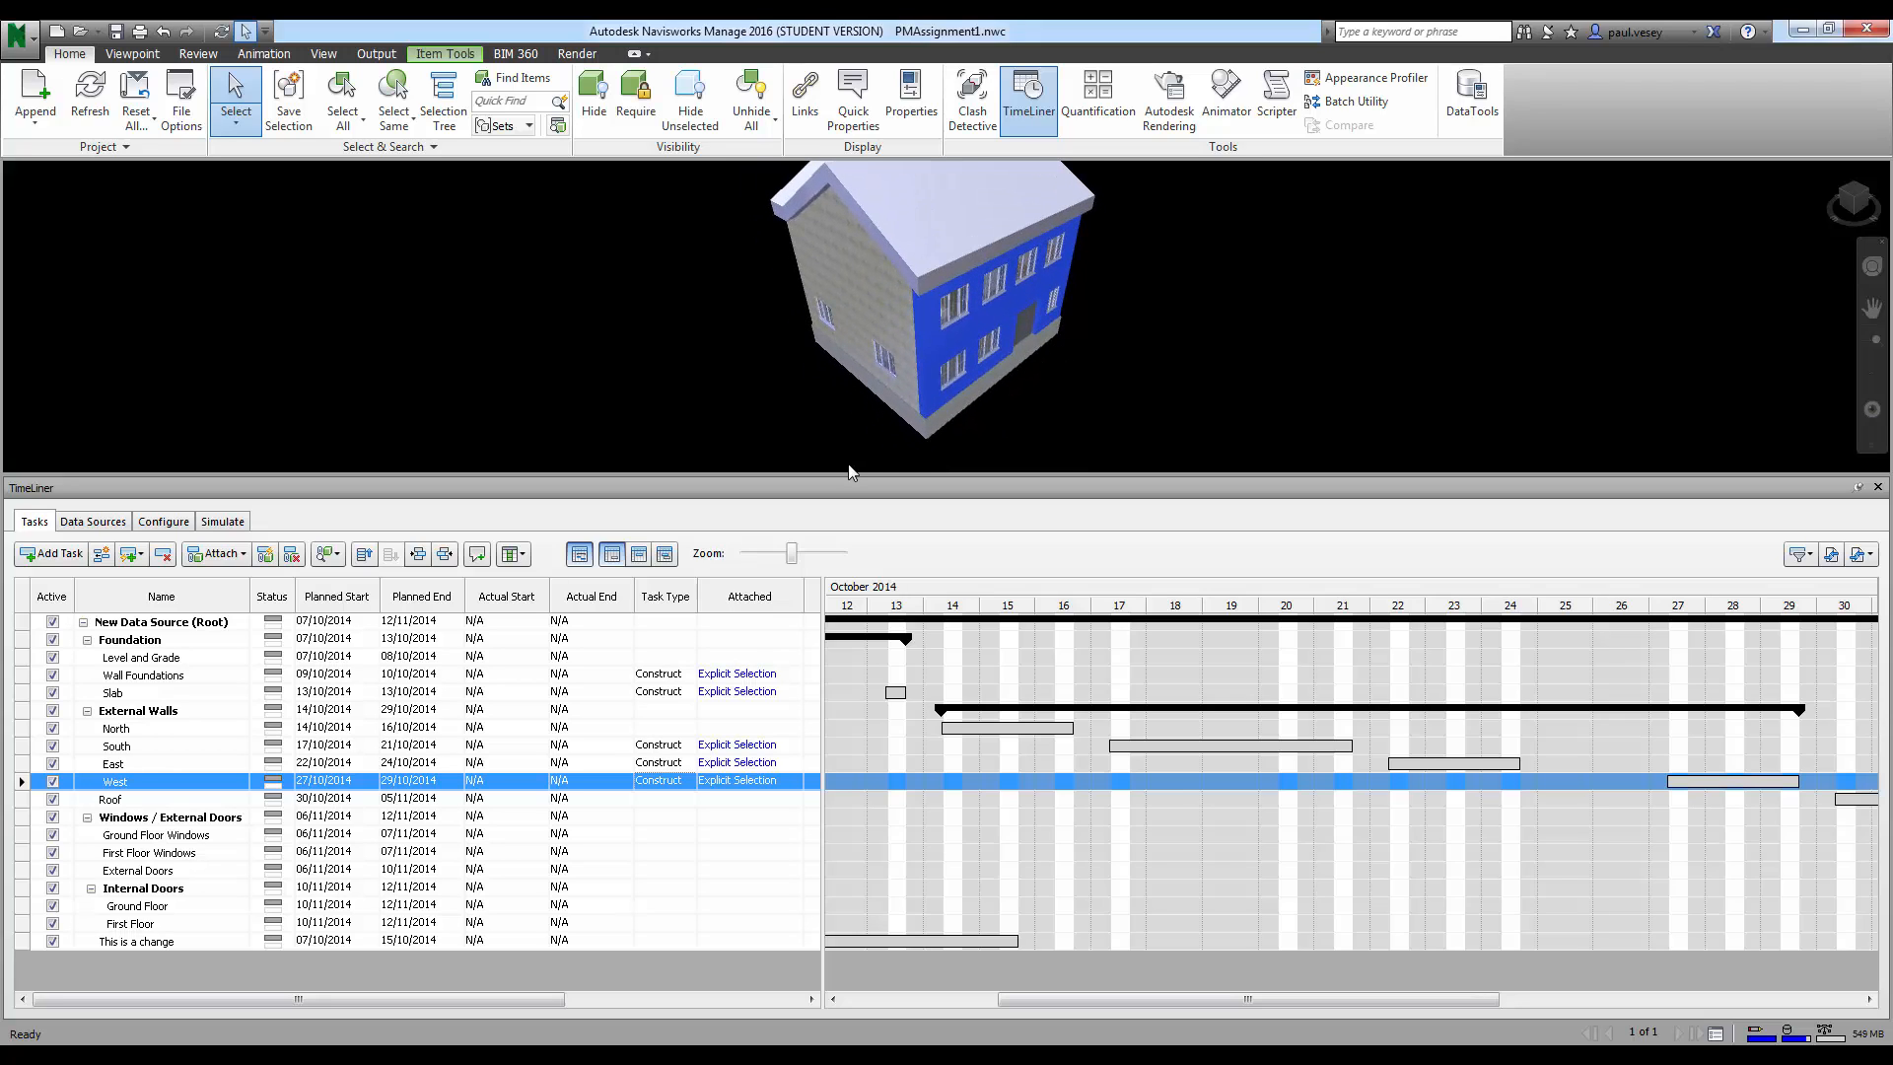
Step: Attach the selected rear wall to the North task and set its task type to Construct
{"action": "left_click", "coordinate": [26, 730]}
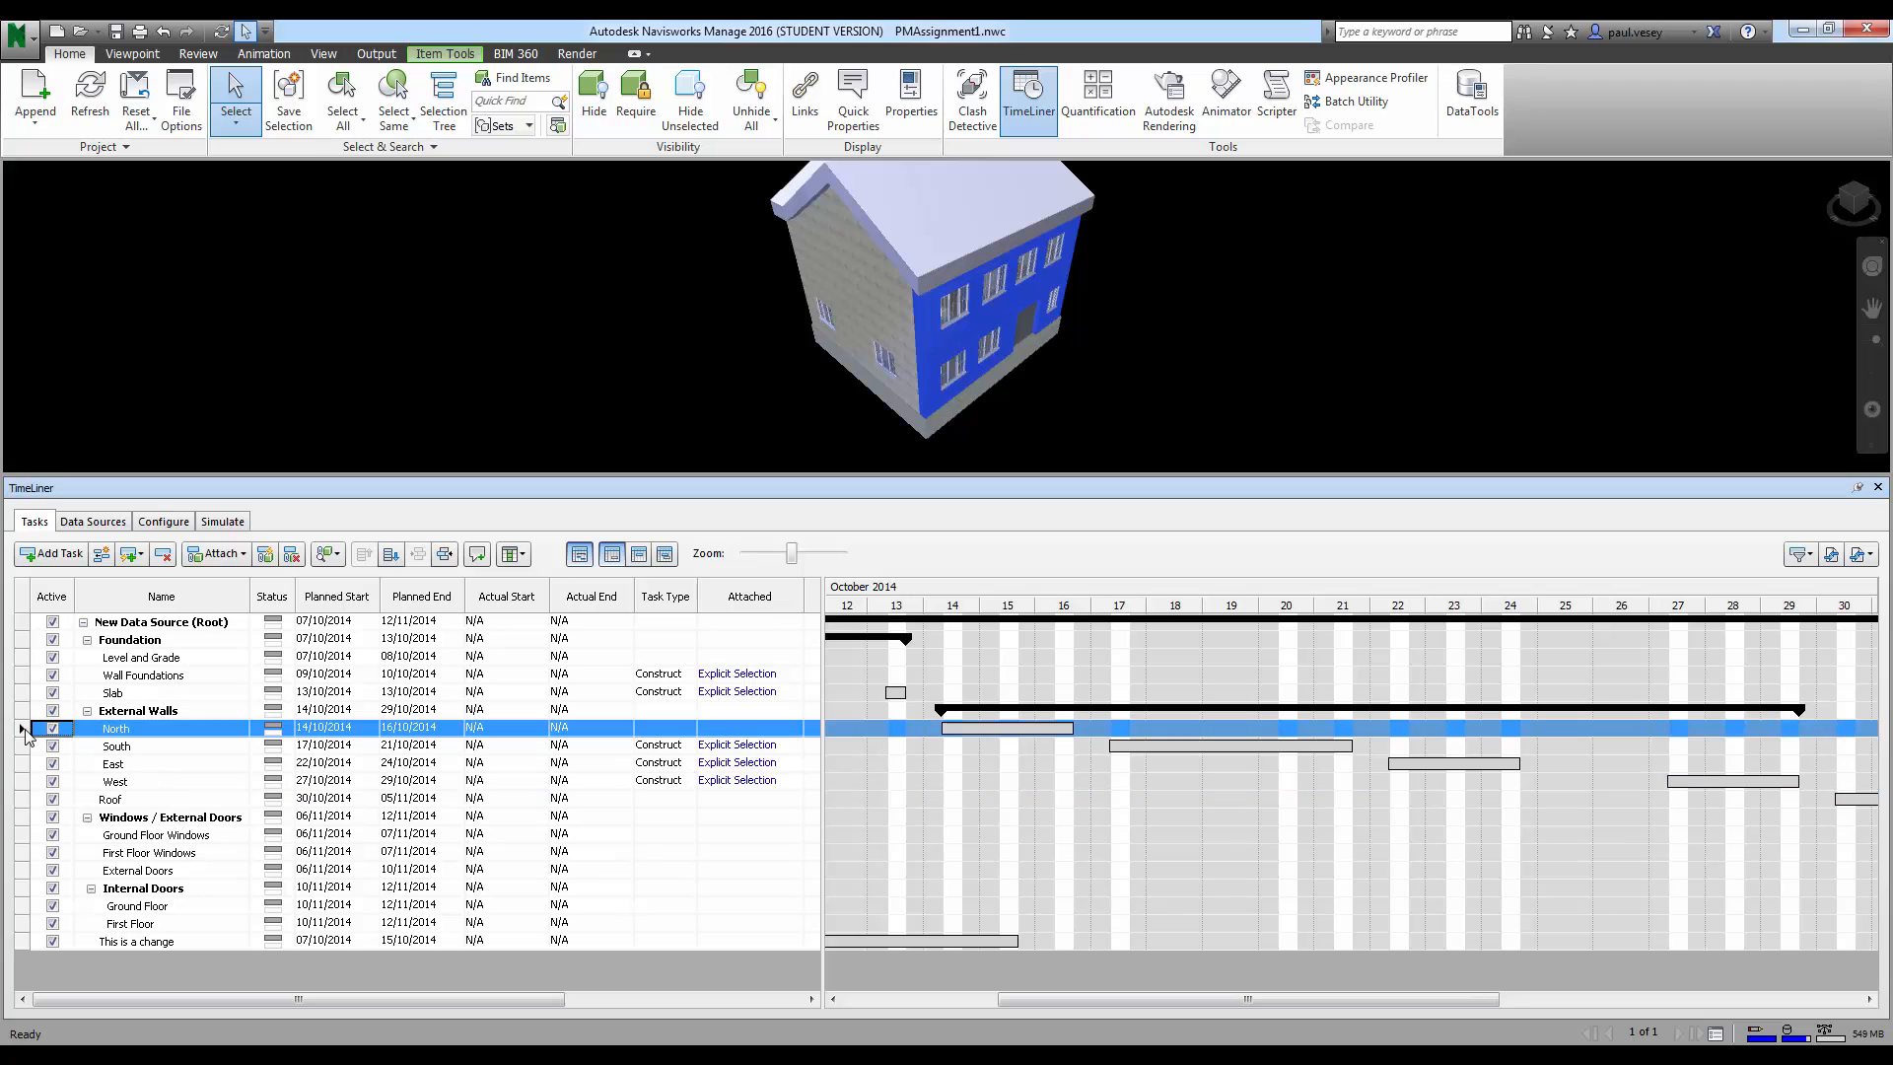
{"action": "left_click", "coordinate": [218, 553]}
{"action": "left_click", "coordinate": [246, 582]}
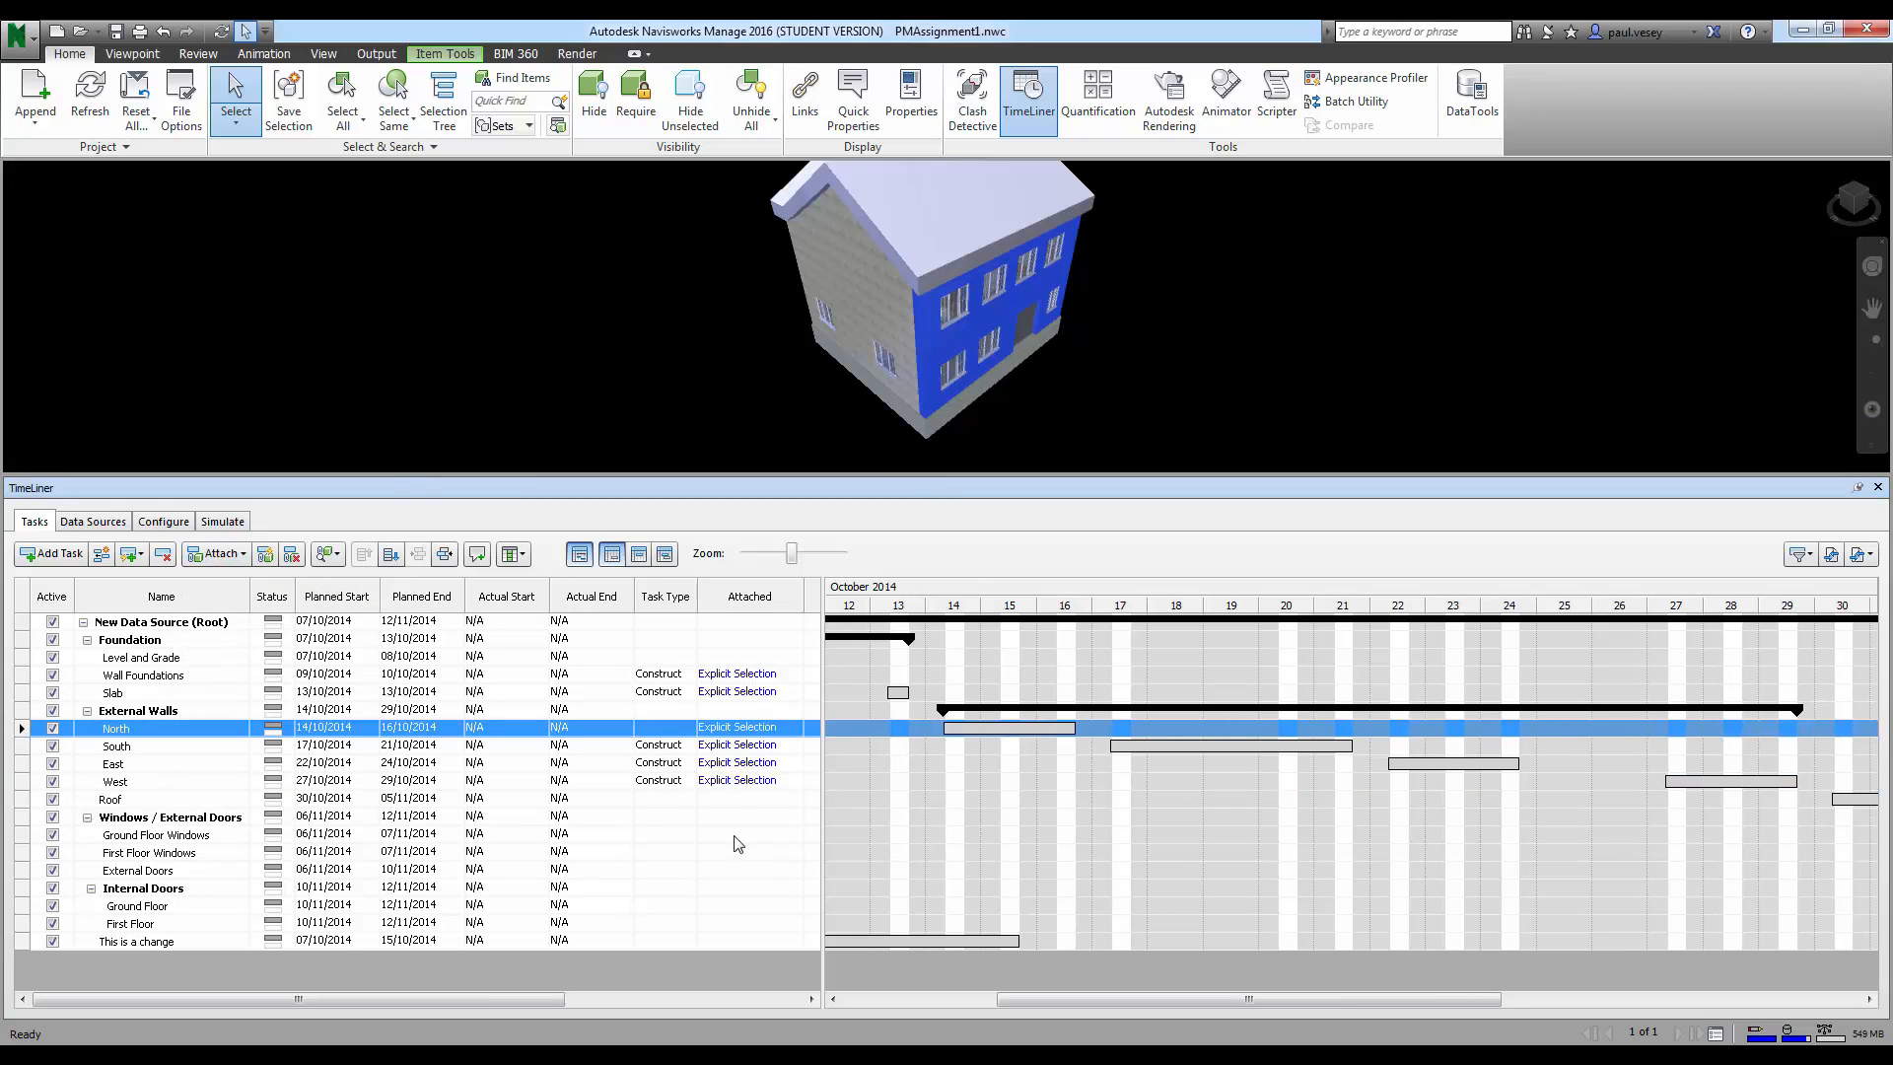
{"action": "left_click", "coordinate": [673, 728]}
{"action": "left_click", "coordinate": [693, 728]}
{"action": "left_click", "coordinate": [666, 762]}
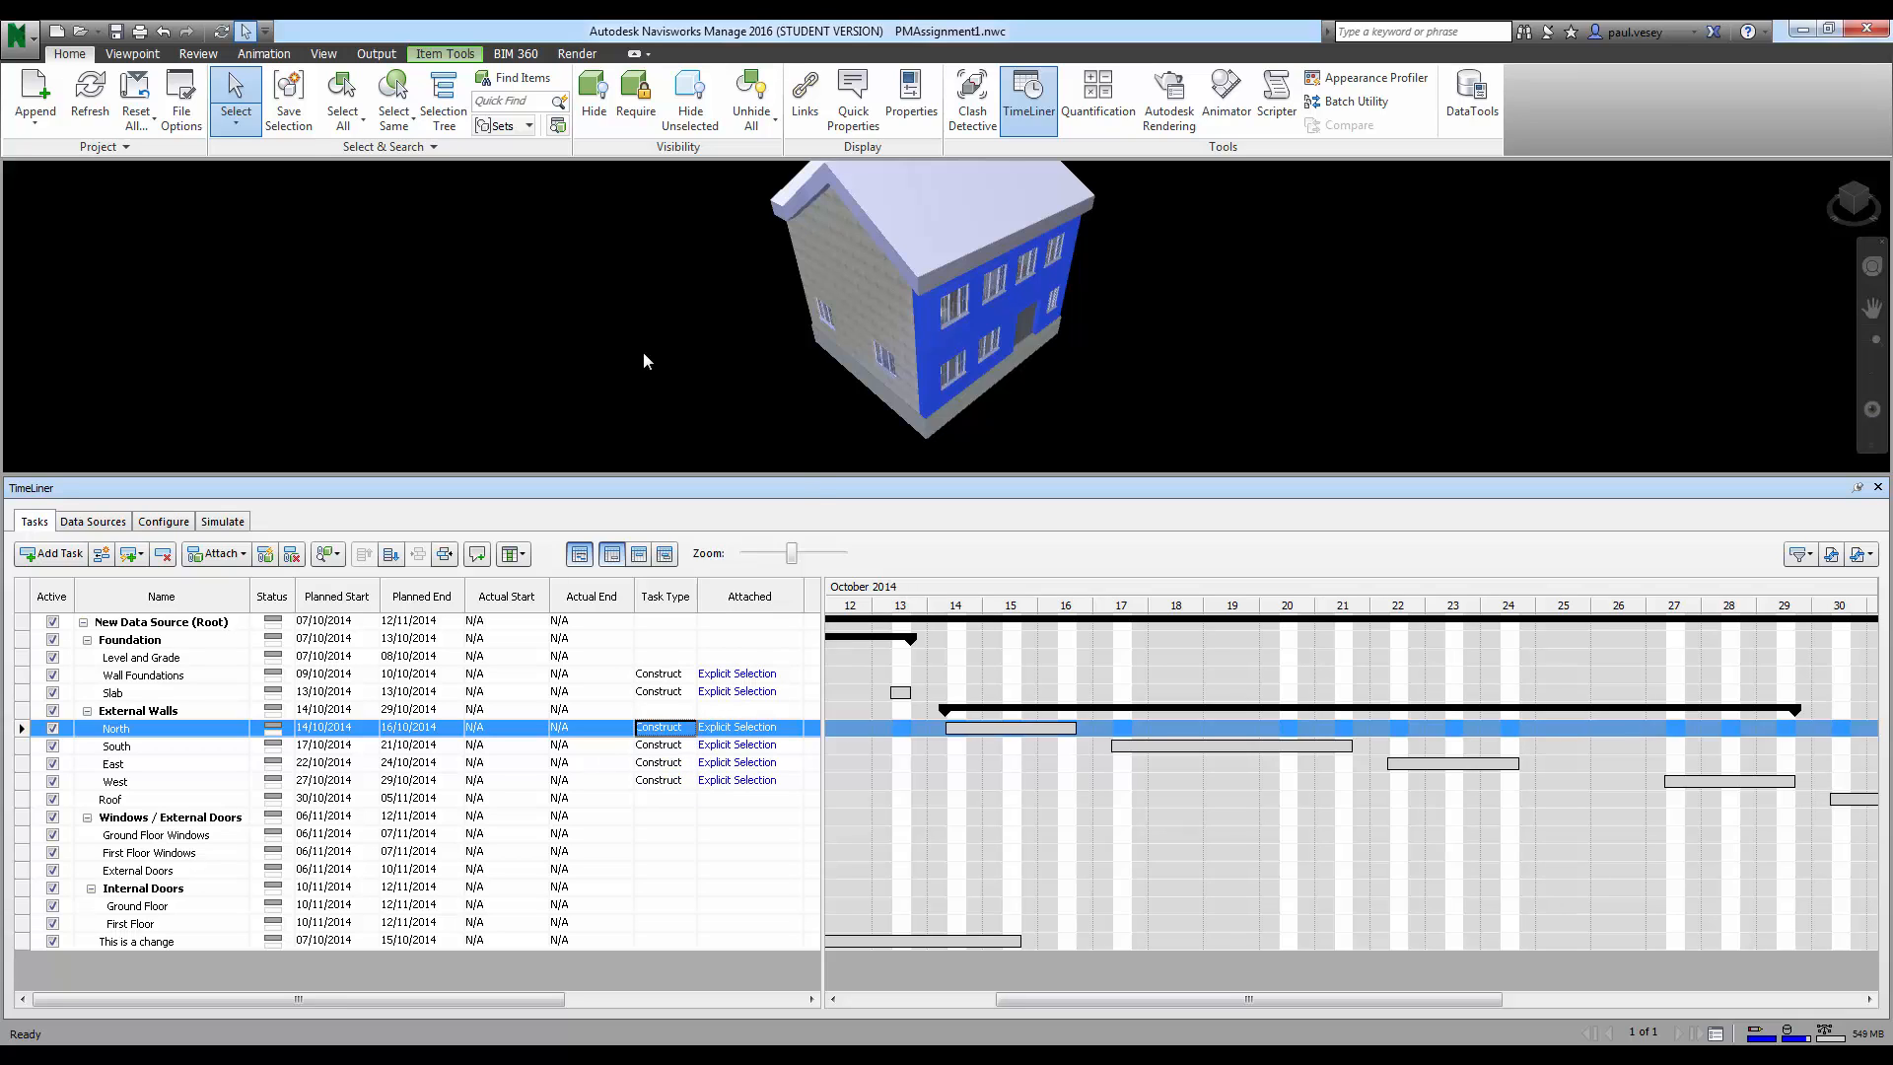
{"action": "middle_click_drag", "start_coordinate": [649, 335], "coordinate": [568, 295]}
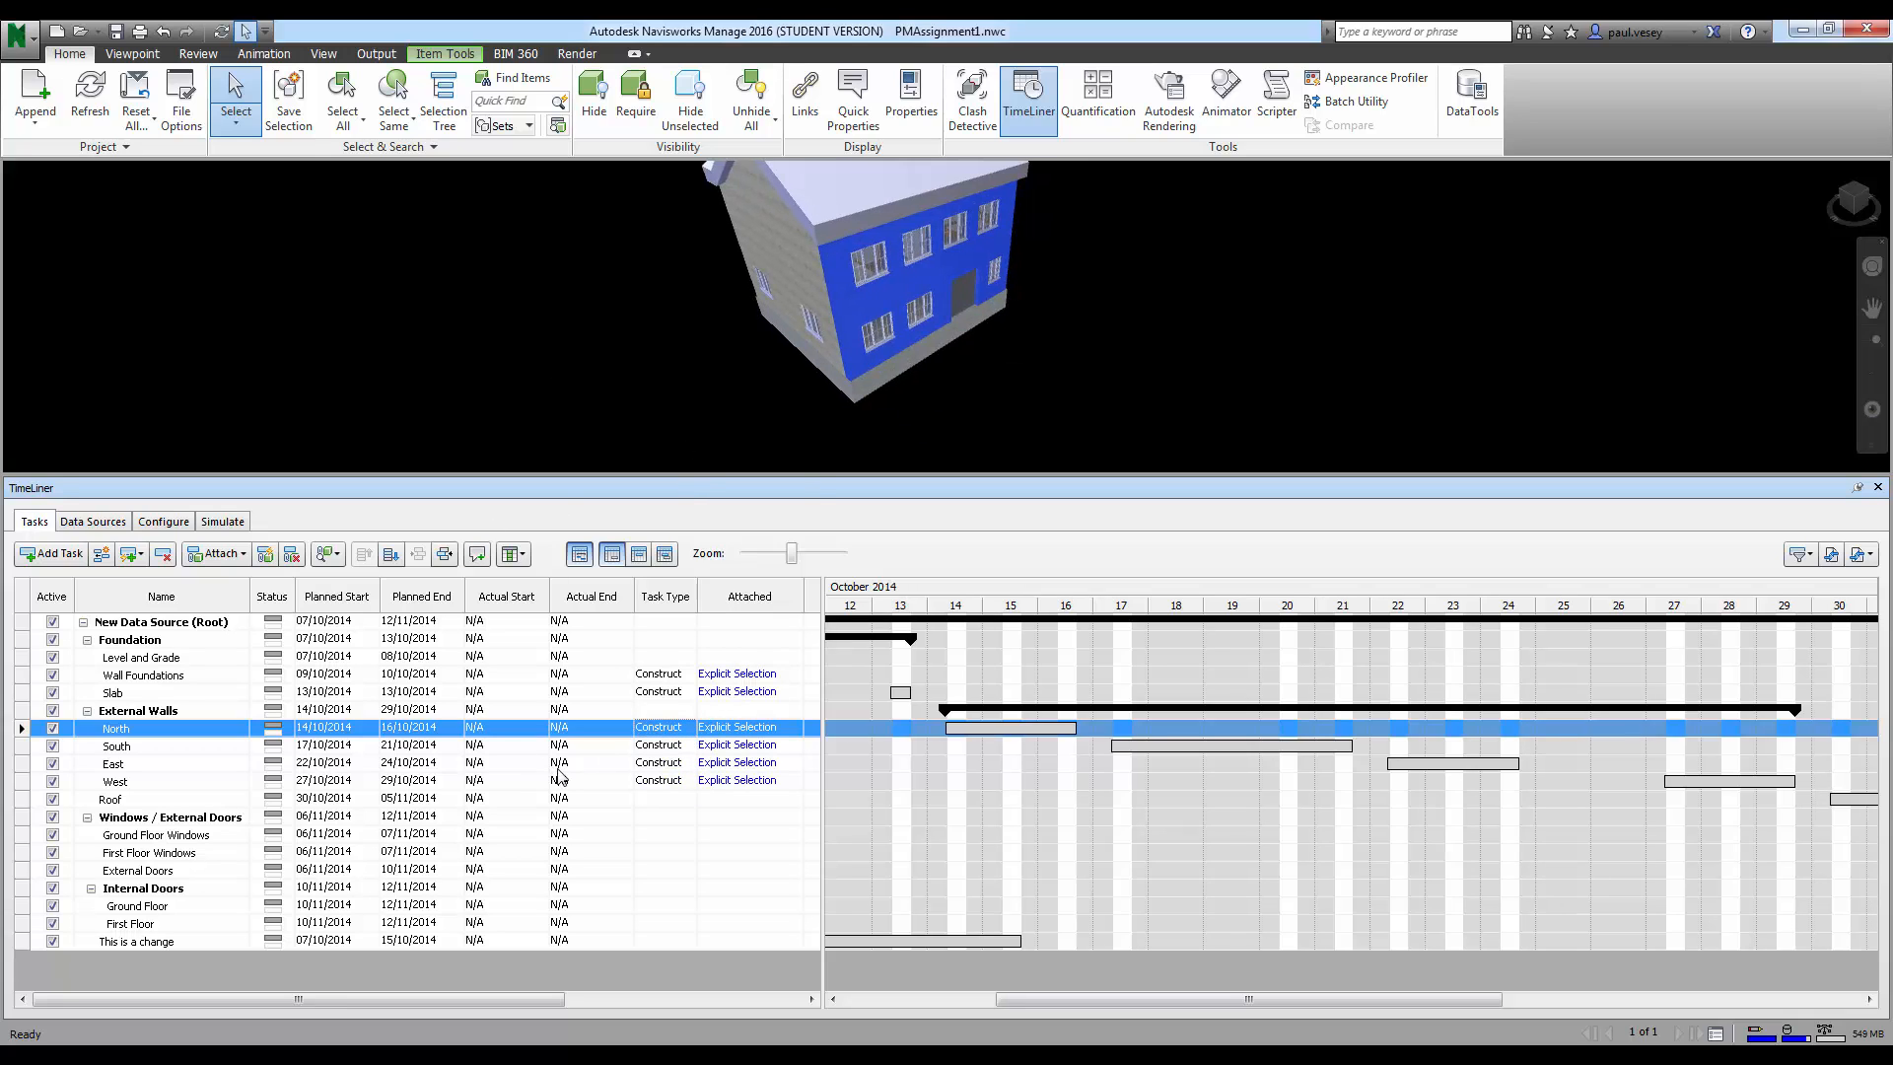
Step: Choose the Ground Floor Windows task and select the ground-floor windows on the rear, side and entrance front of the house
{"action": "left_click", "coordinate": [1043, 409]}
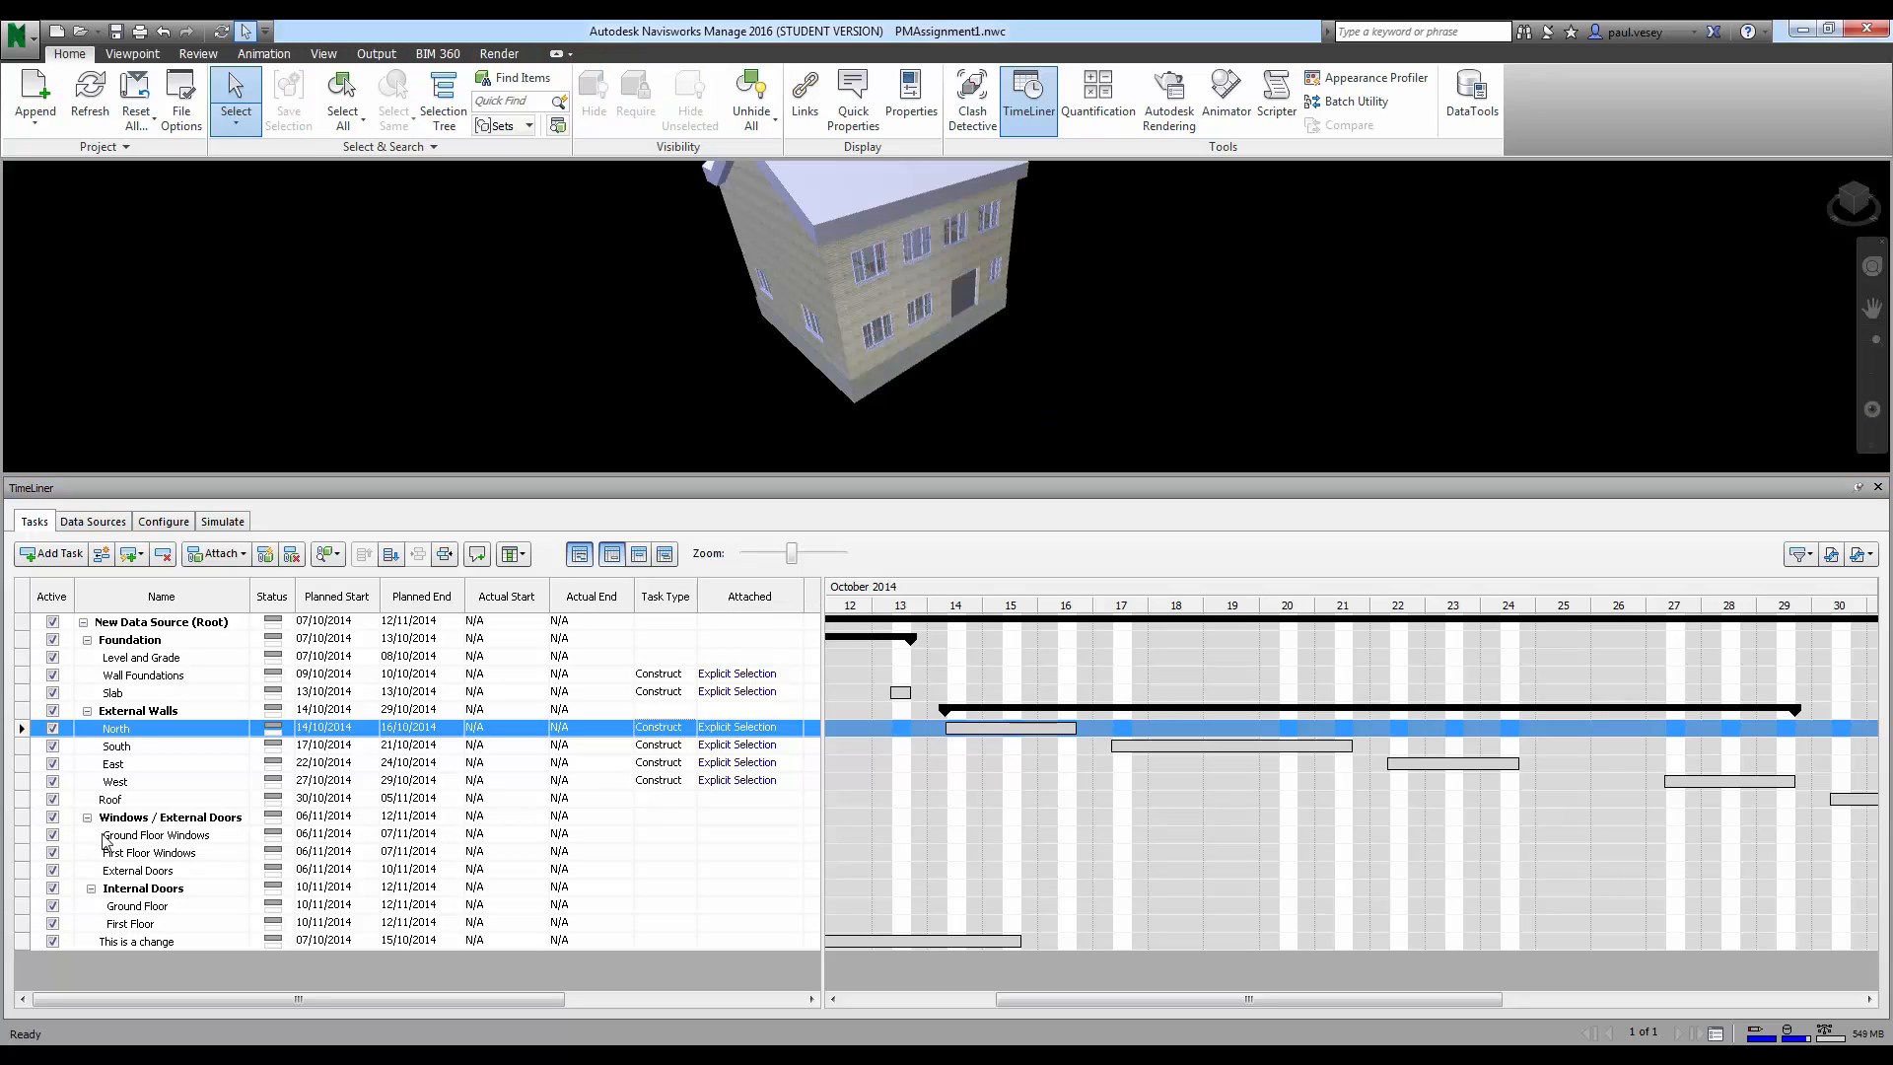
{"action": "left_click", "coordinate": [27, 836]}
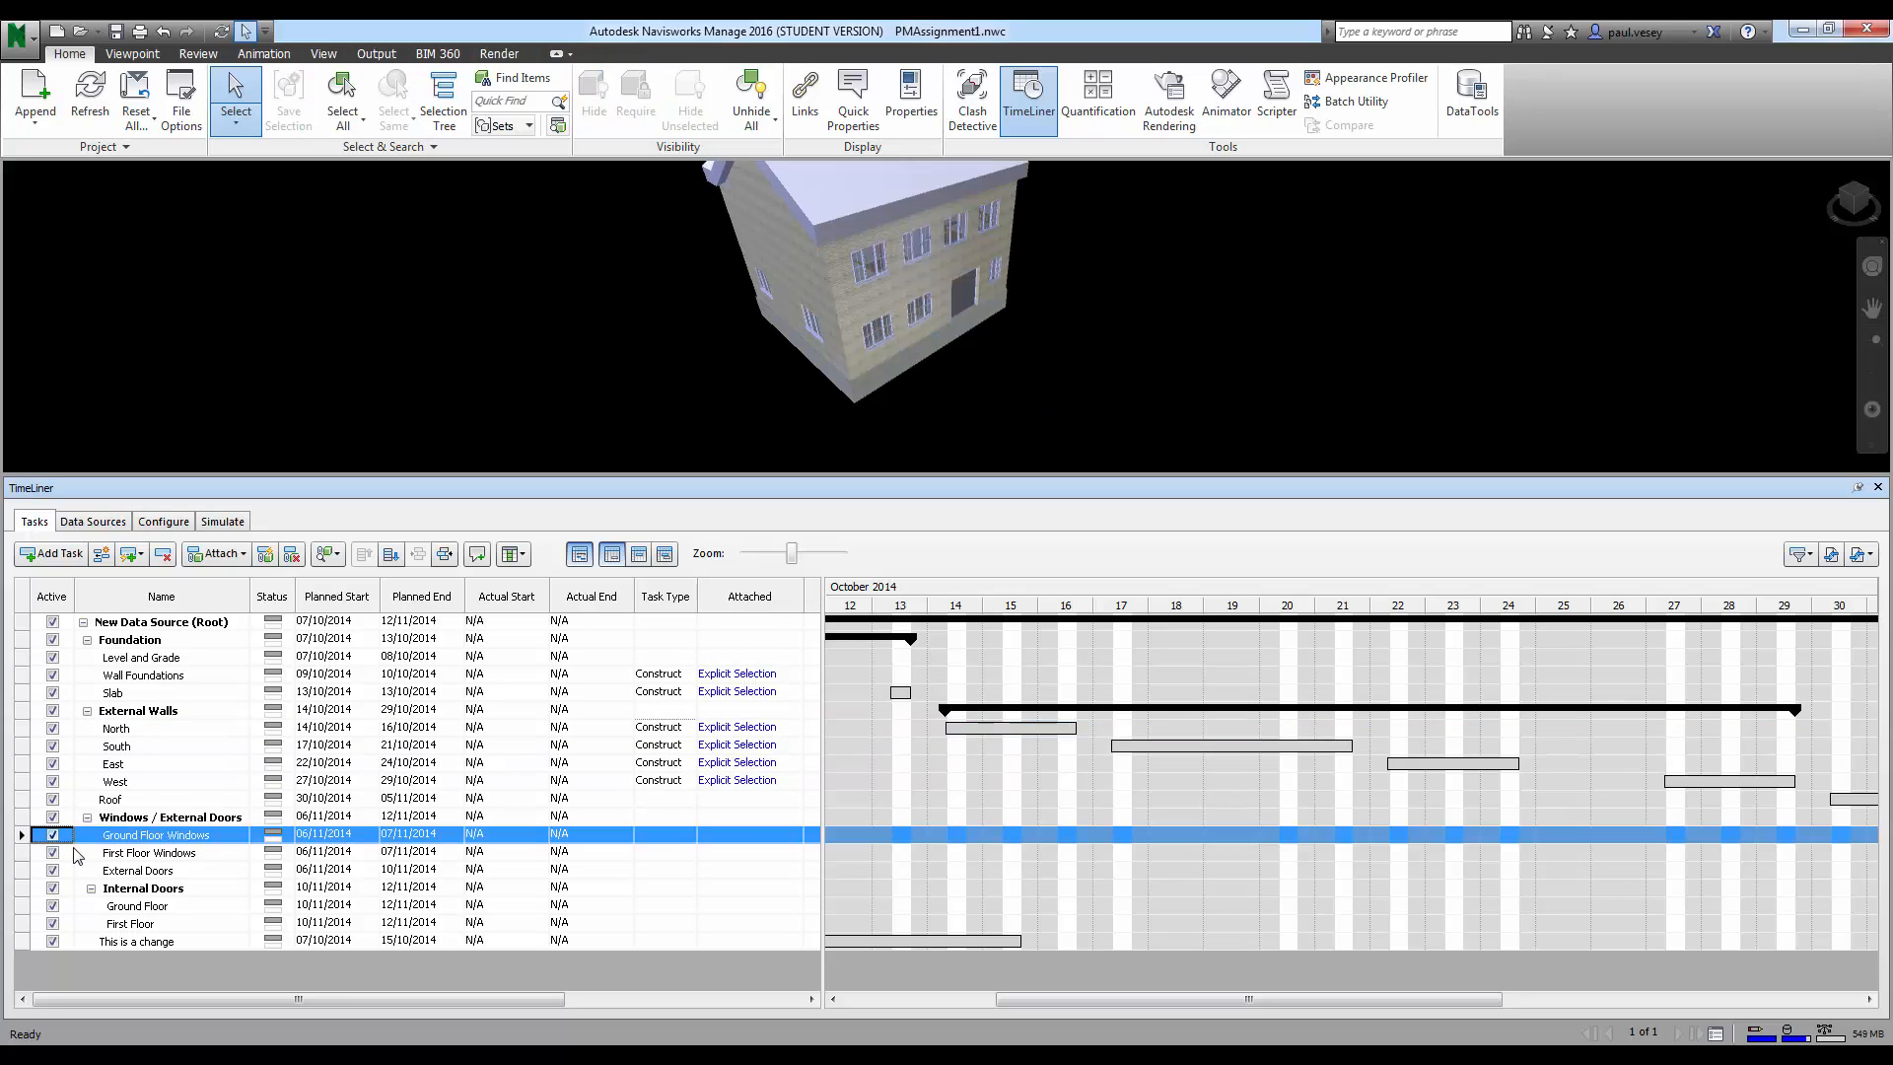
{"action": "left_click", "coordinate": [883, 330]}
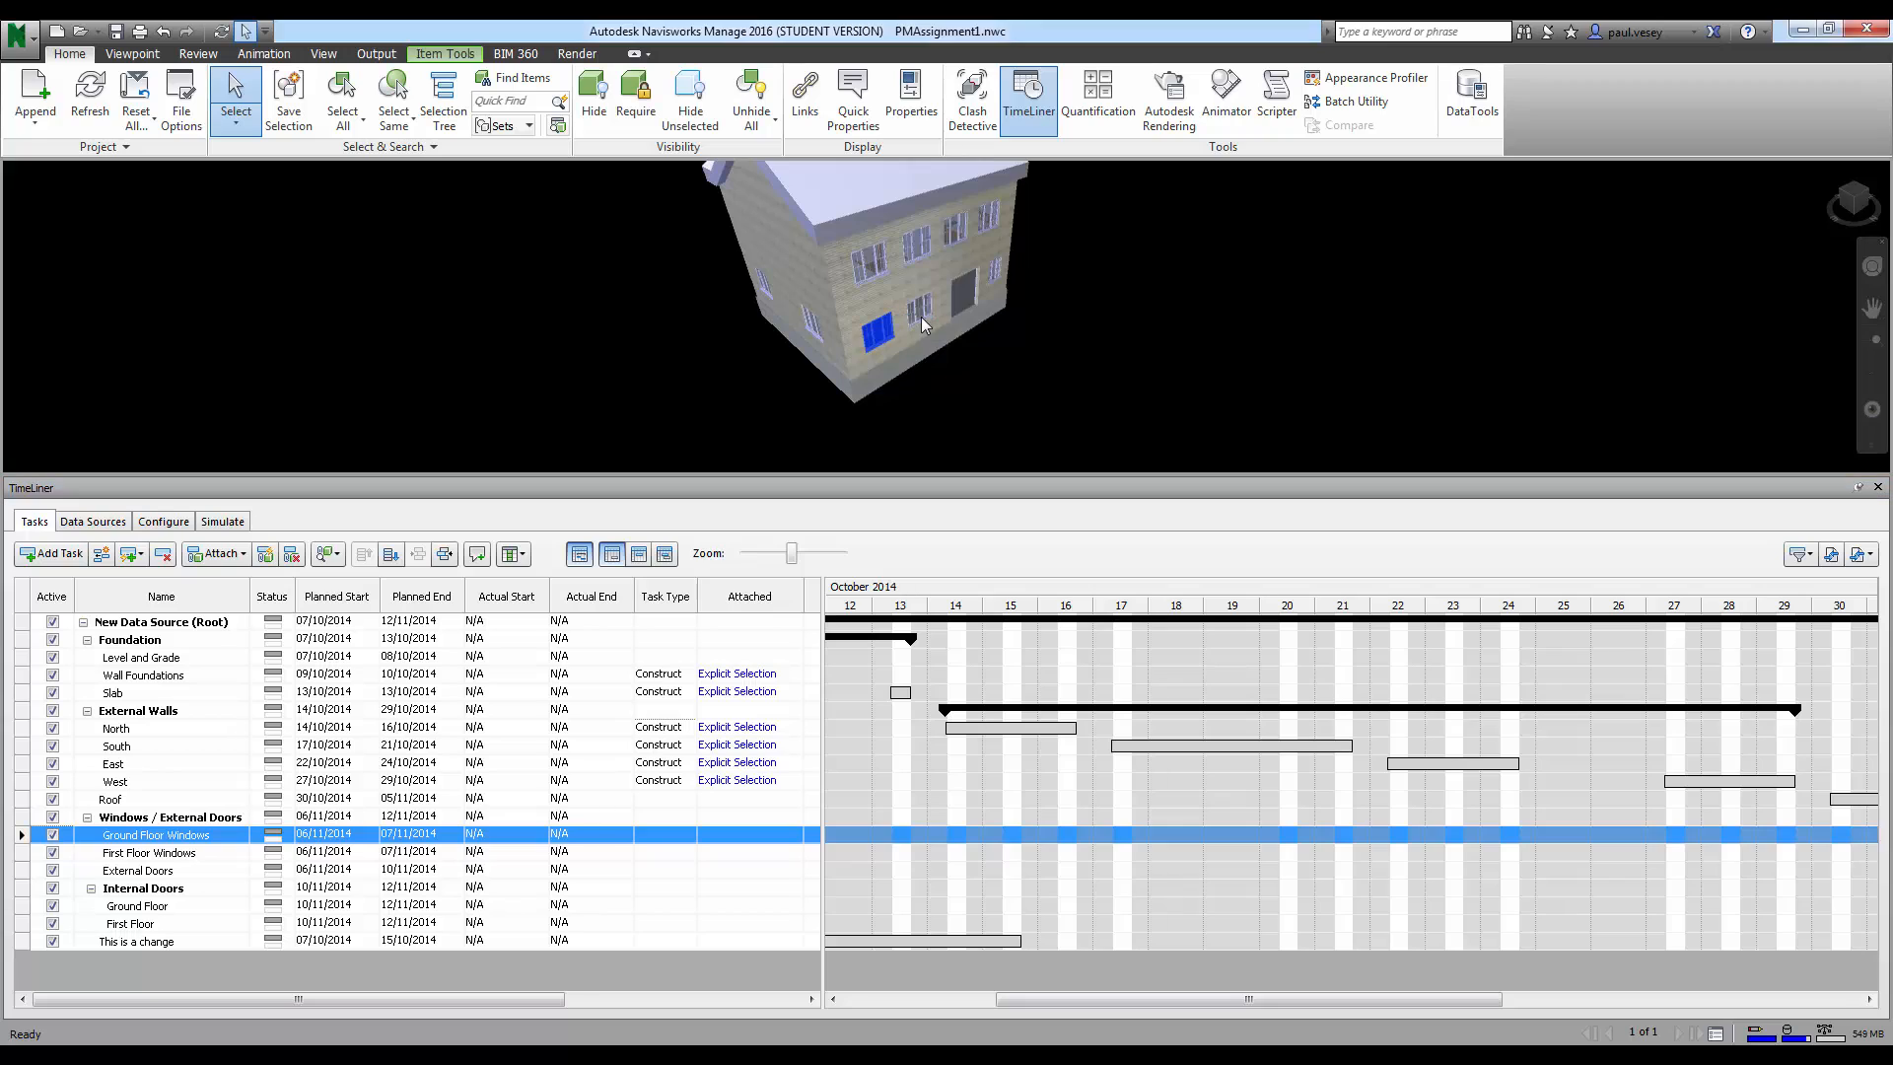
{"action": "left_click", "coordinate": [995, 268], "text": "ctrl"}
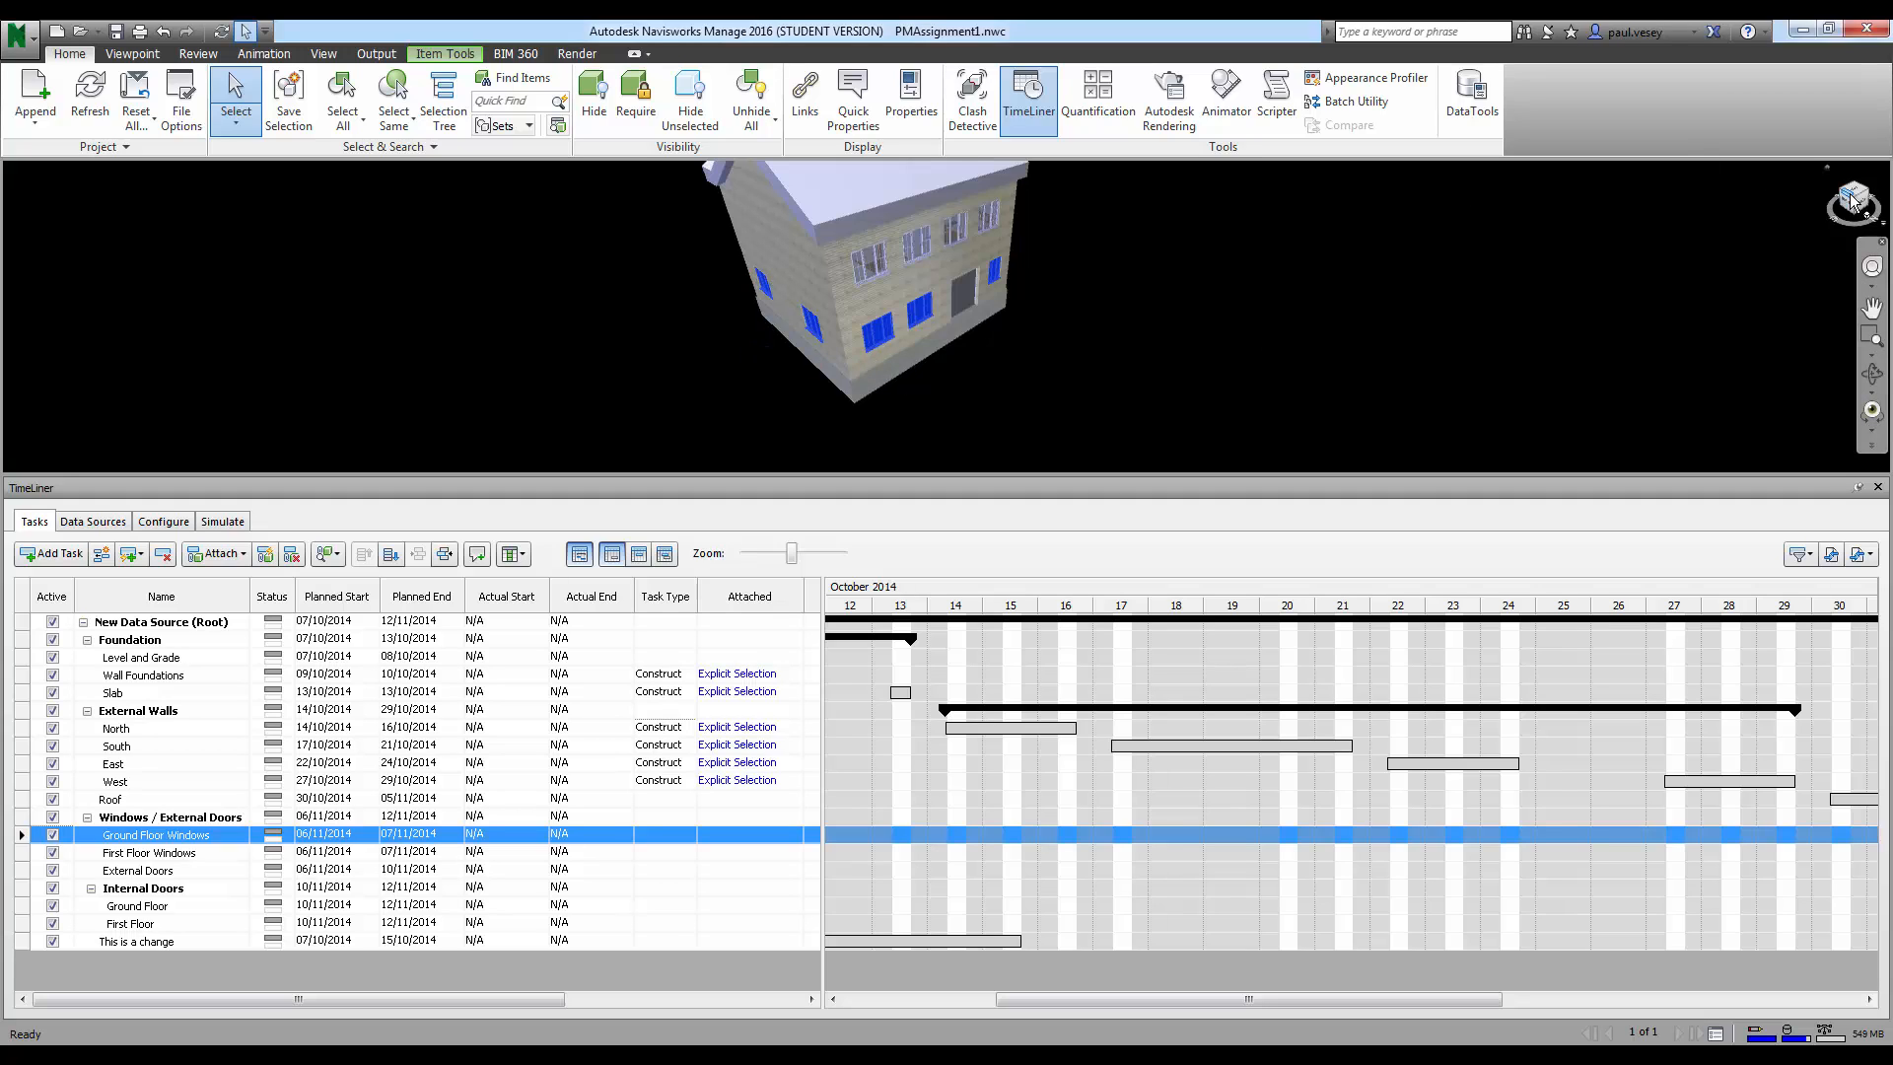
{"action": "mouse_move", "coordinate": [1859, 202]}
{"action": "left_mouse_down"}
{"action": "mouse_move", "coordinate": [1828, 190]}
{"action": "mouse_move", "coordinate": [1826, 219]}
{"action": "mouse_move", "coordinate": [1830, 186]}
{"action": "left_mouse_up"}
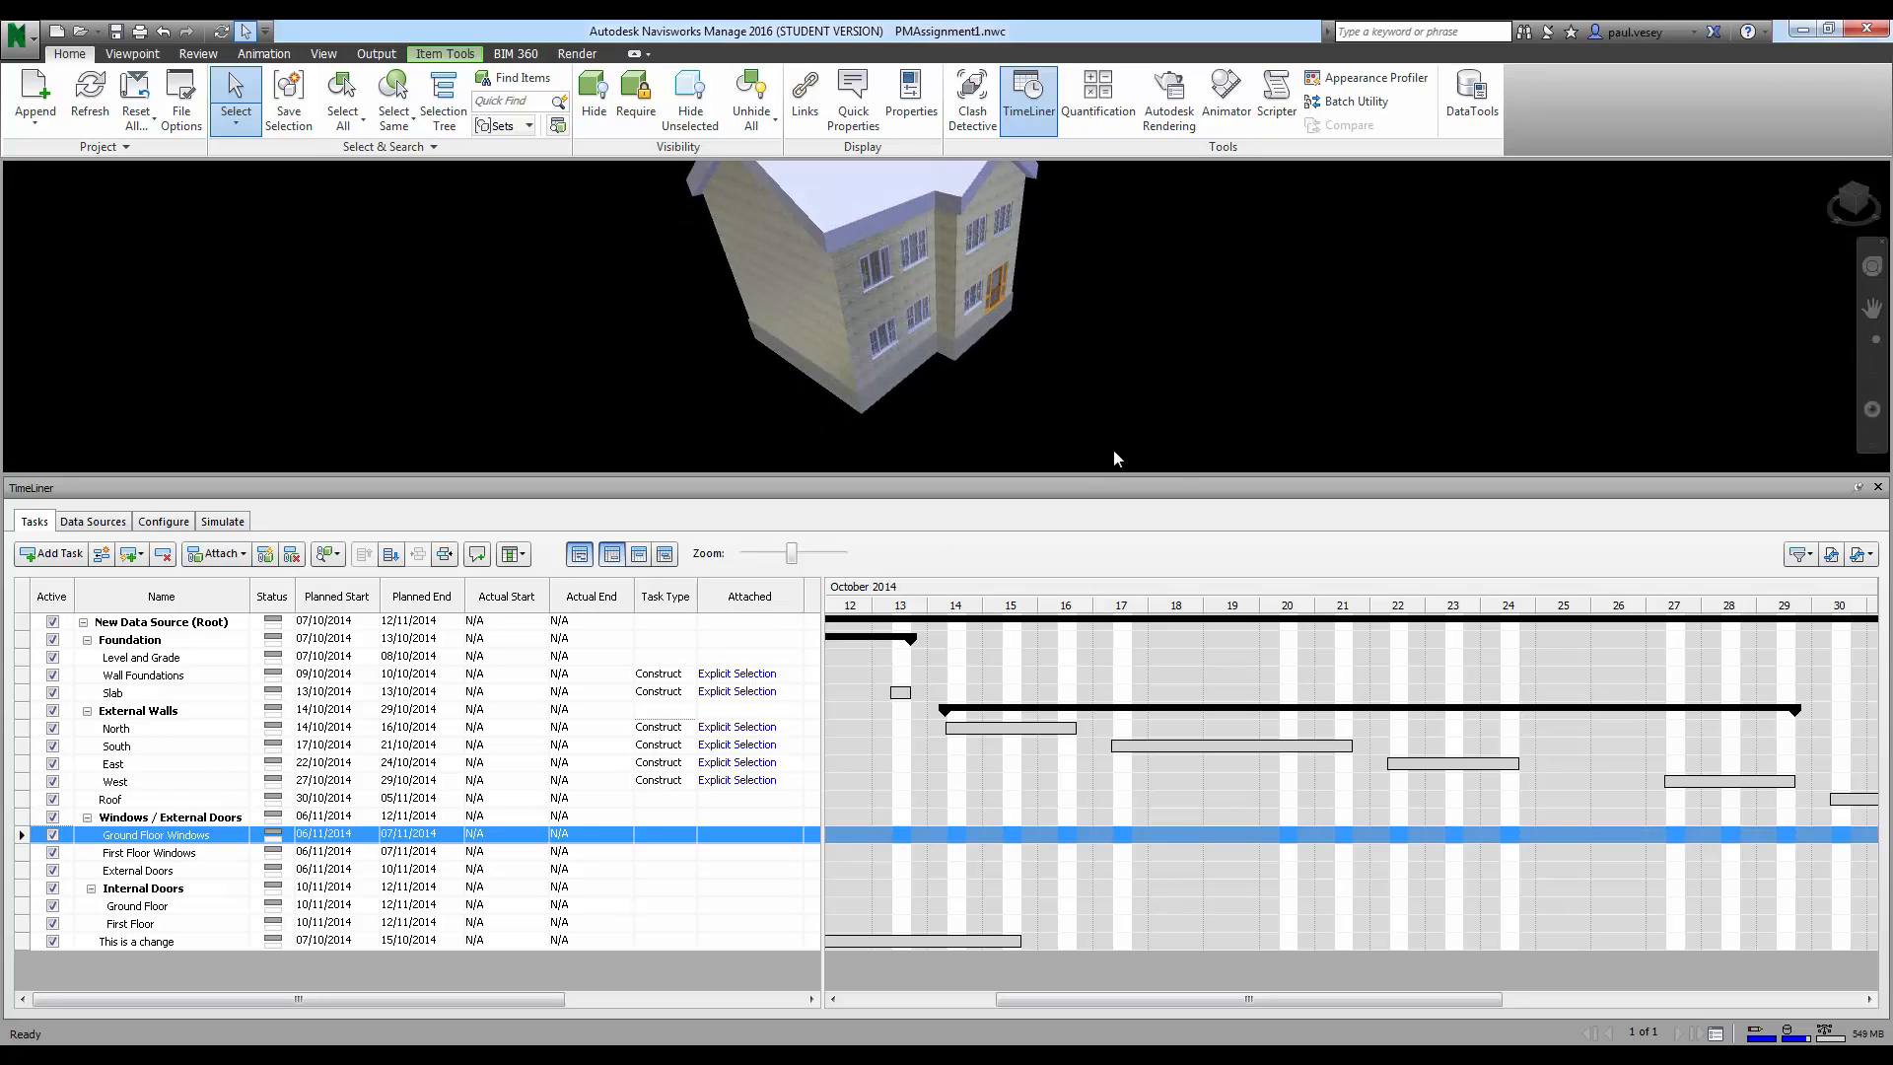
{"action": "left_click", "coordinate": [876, 335]}
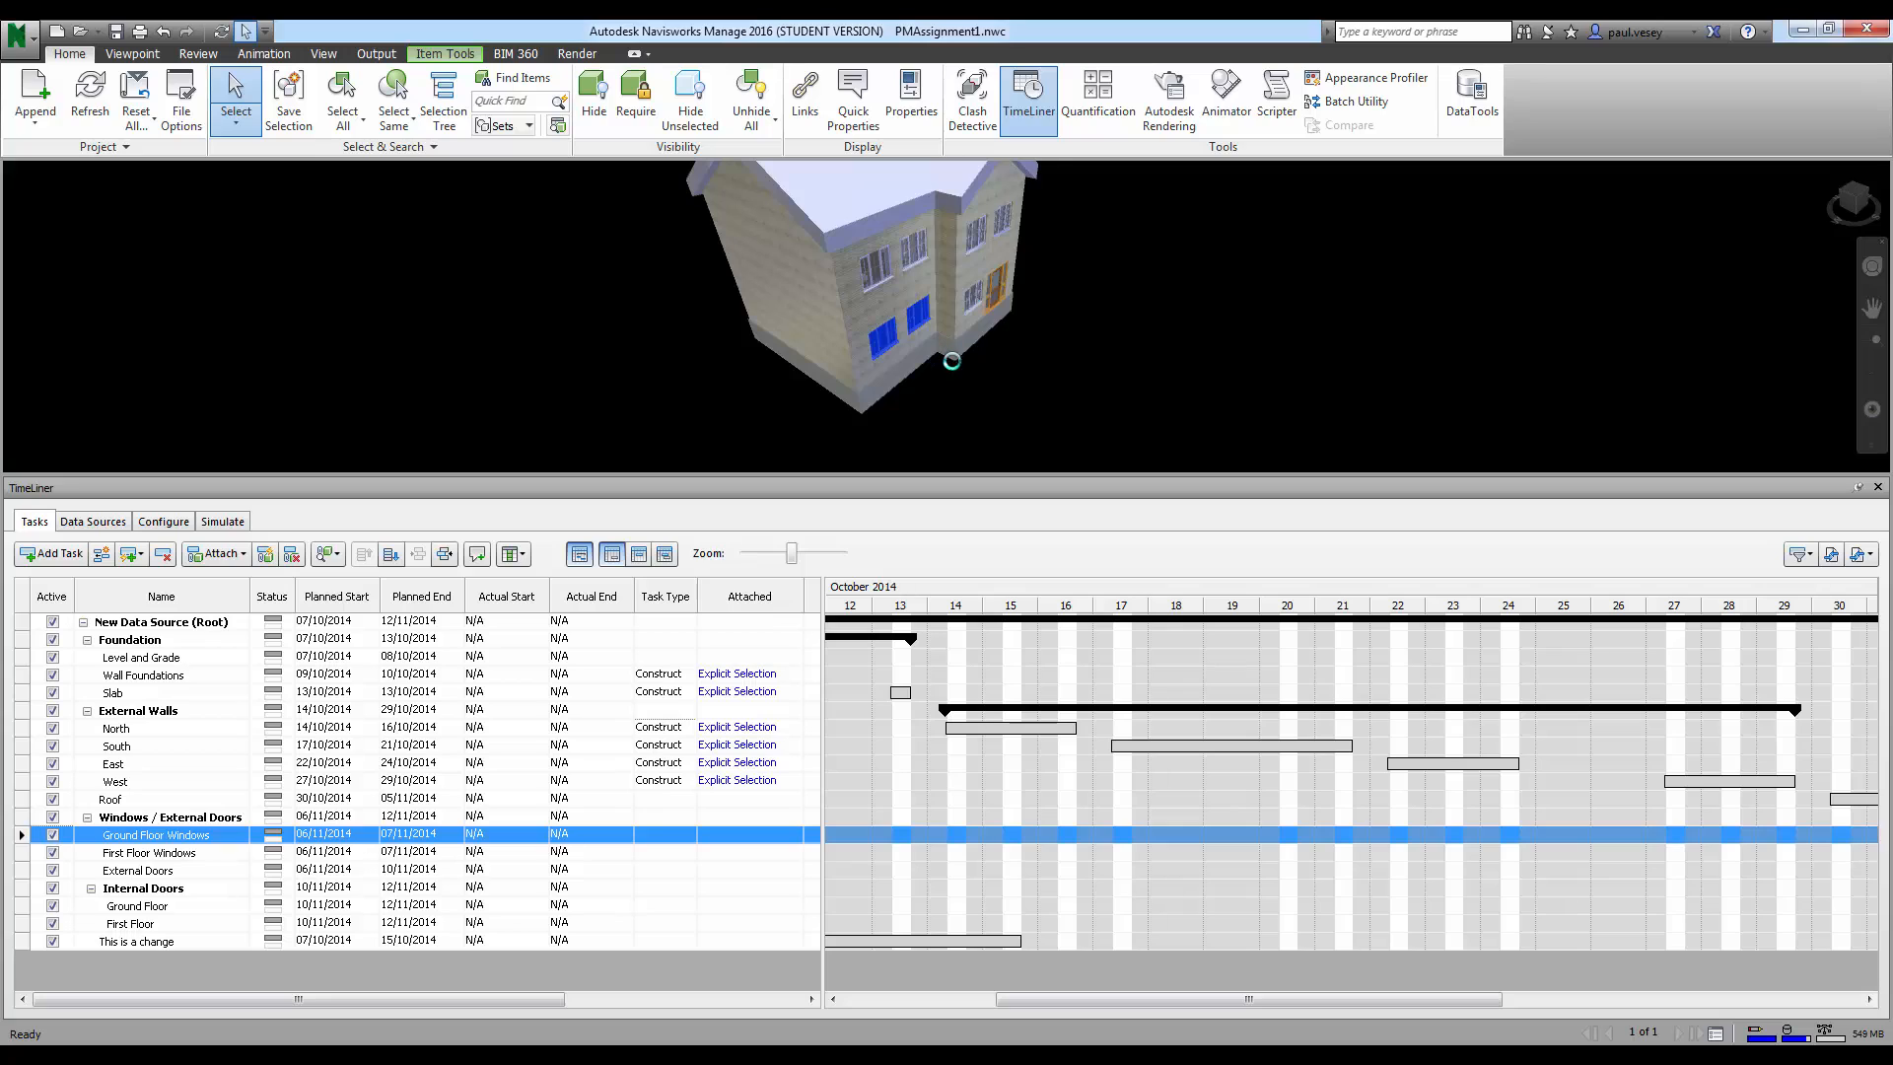
Step: Attach the selected windows to the Ground Floor Windows task and set its task type to Construct
{"action": "left_click", "coordinate": [219, 553]}
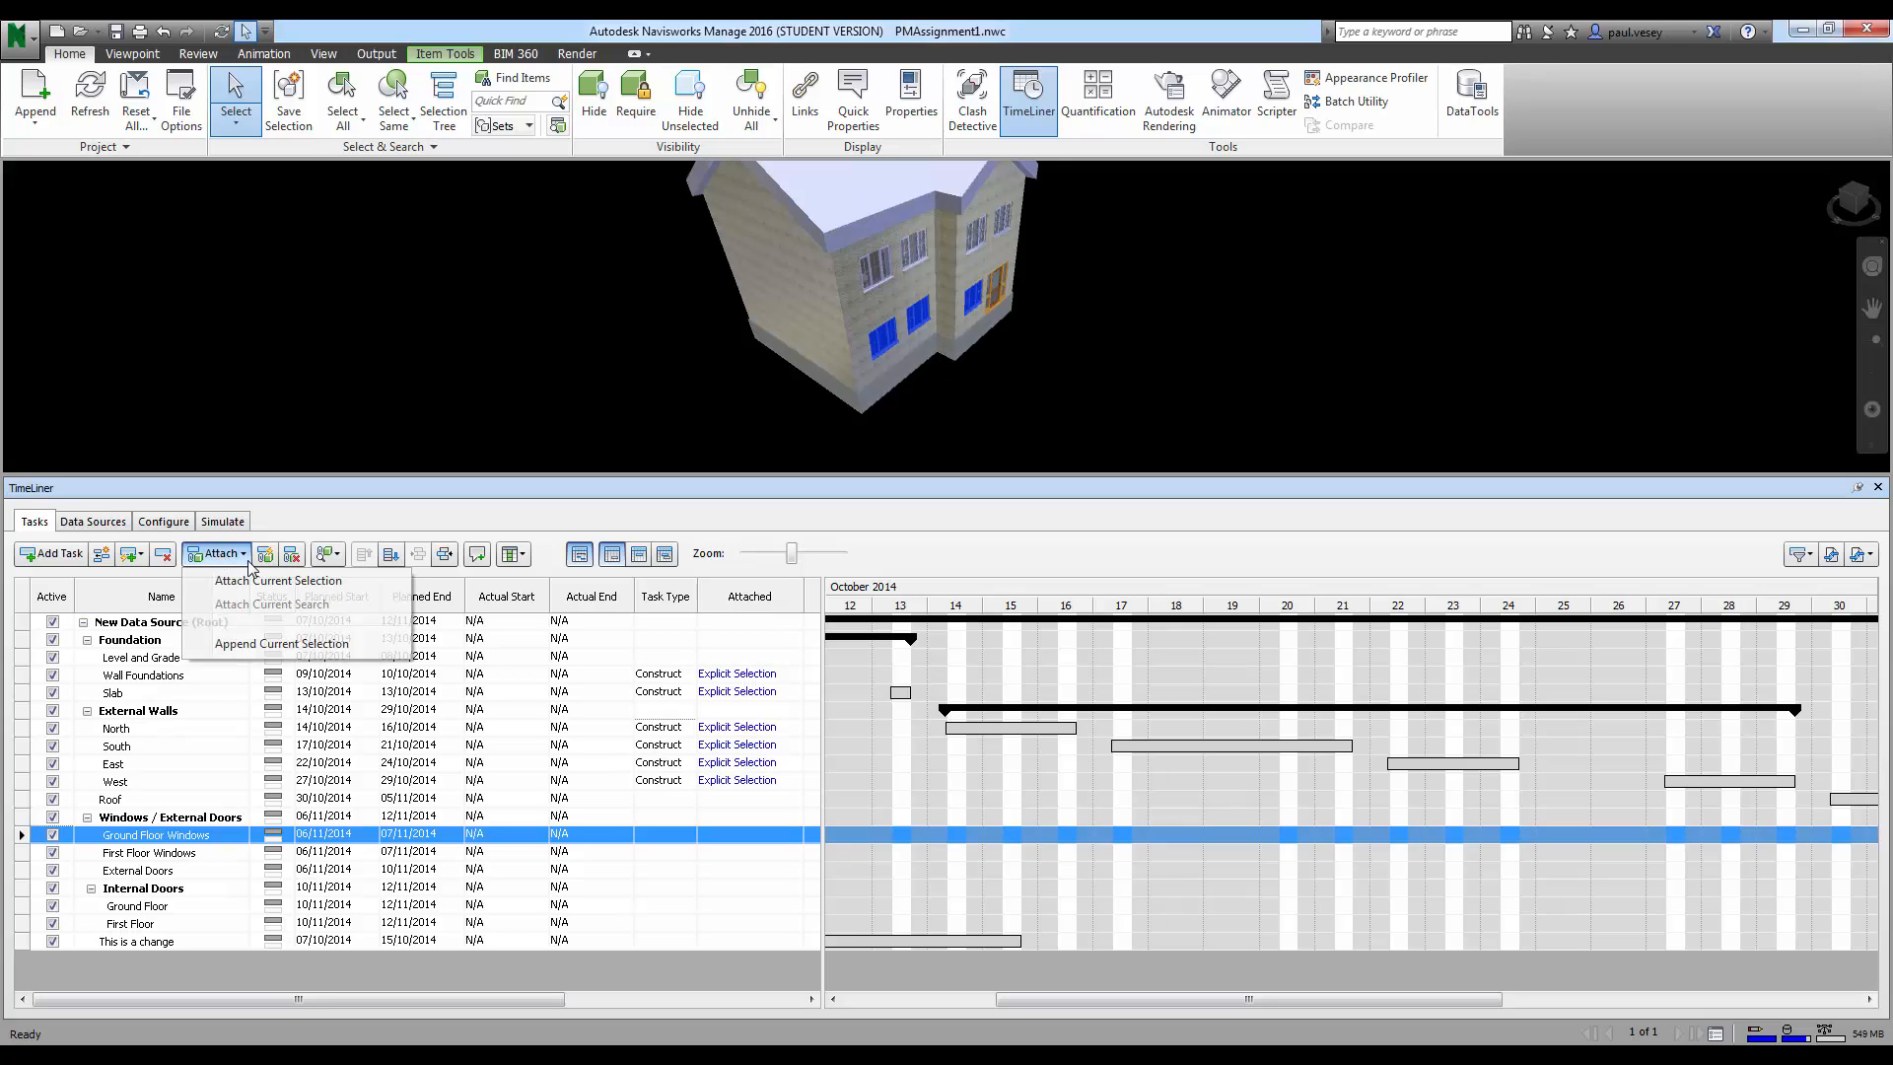
{"action": "left_click", "coordinate": [254, 578]}
{"action": "left_click", "coordinate": [668, 834]}
{"action": "left_click", "coordinate": [687, 835]}
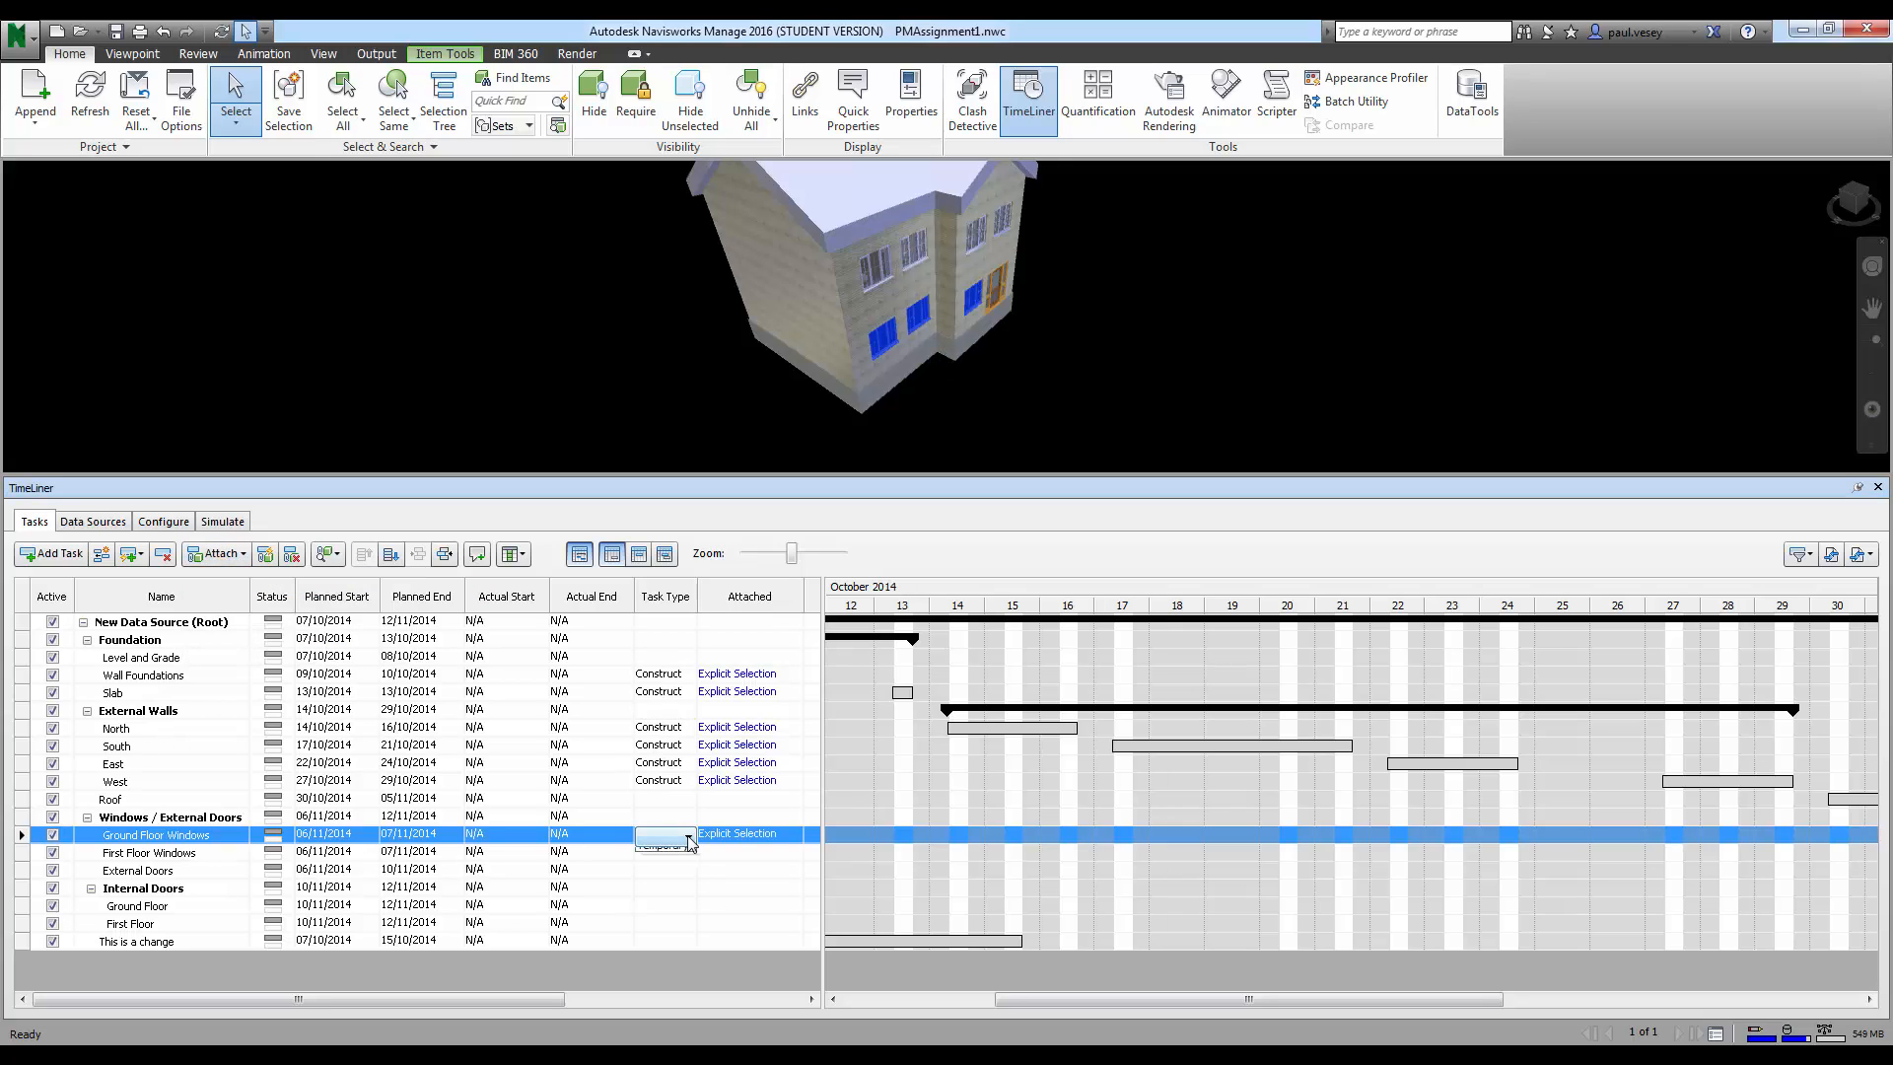
{"action": "left_click", "coordinate": [663, 866]}
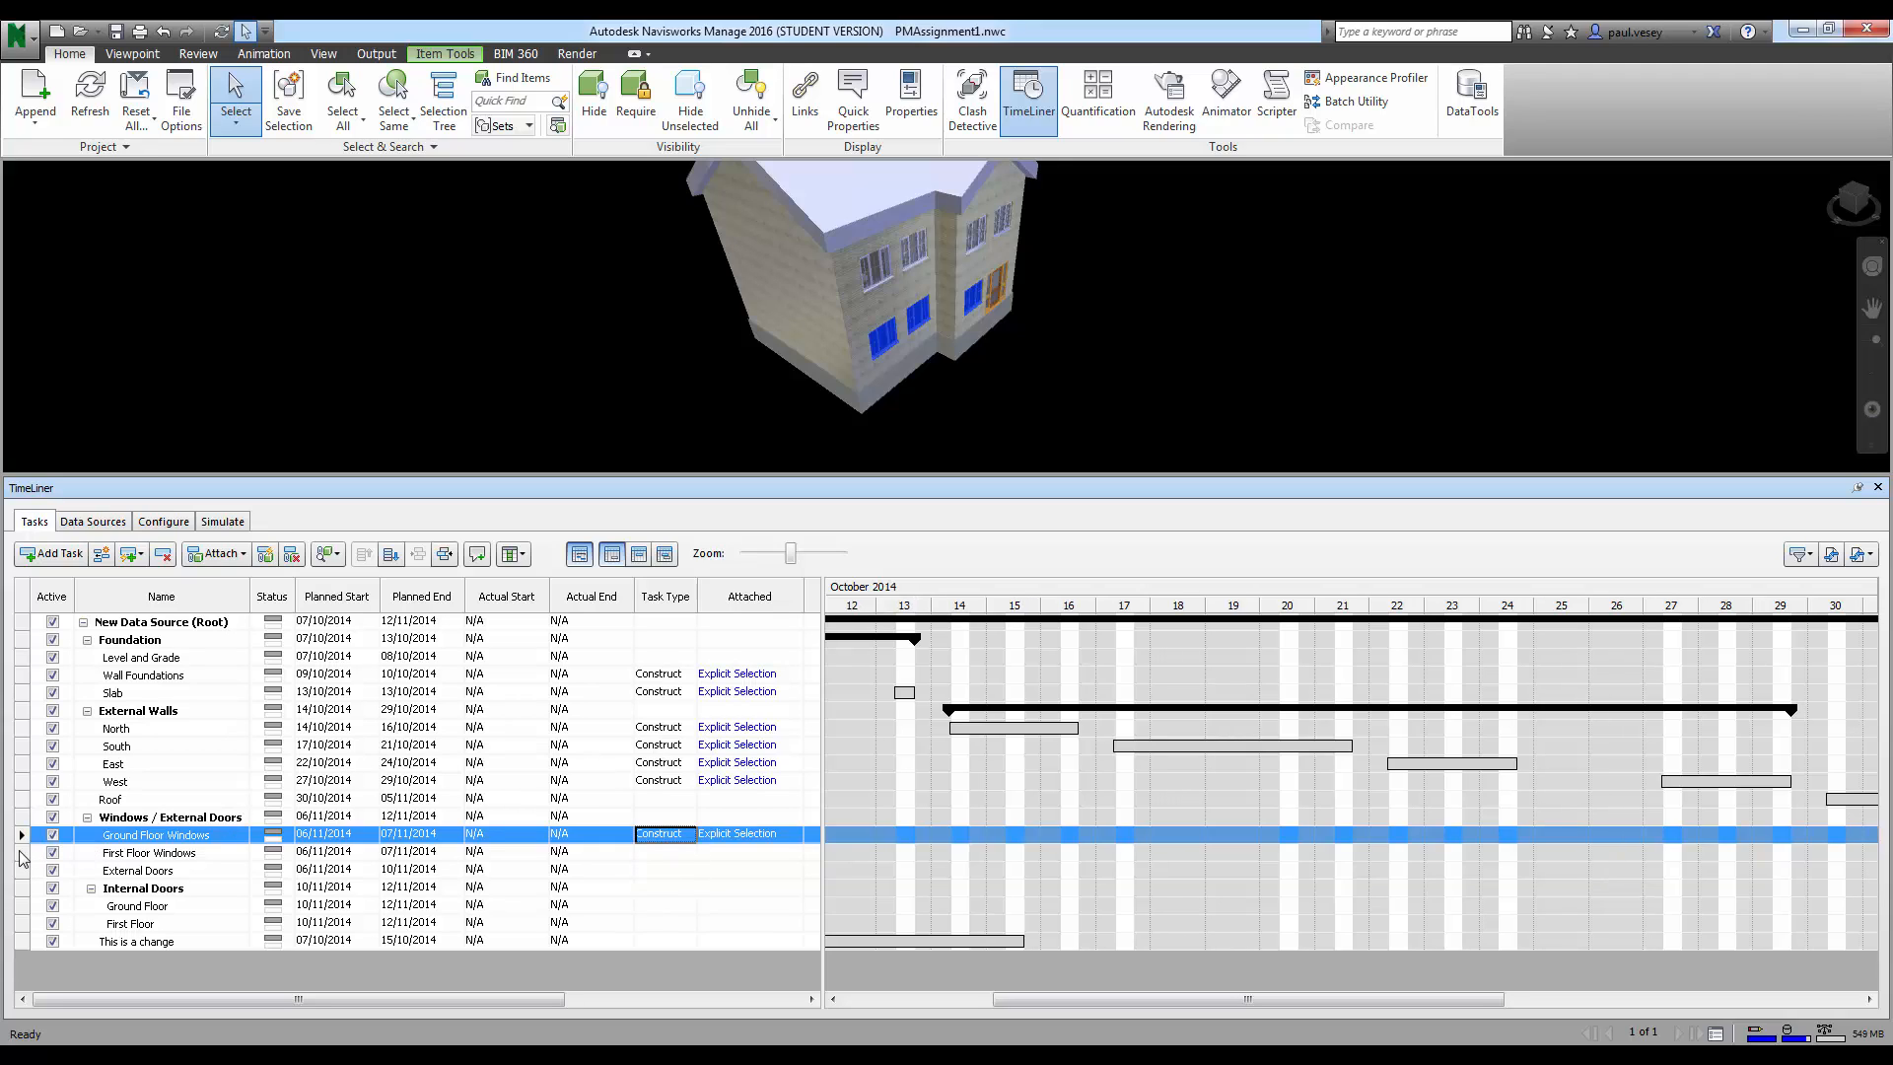
Step: Choose the First Floor Windows task and select the four upper windows on the entrance front
{"action": "left_click", "coordinate": [20, 853]}
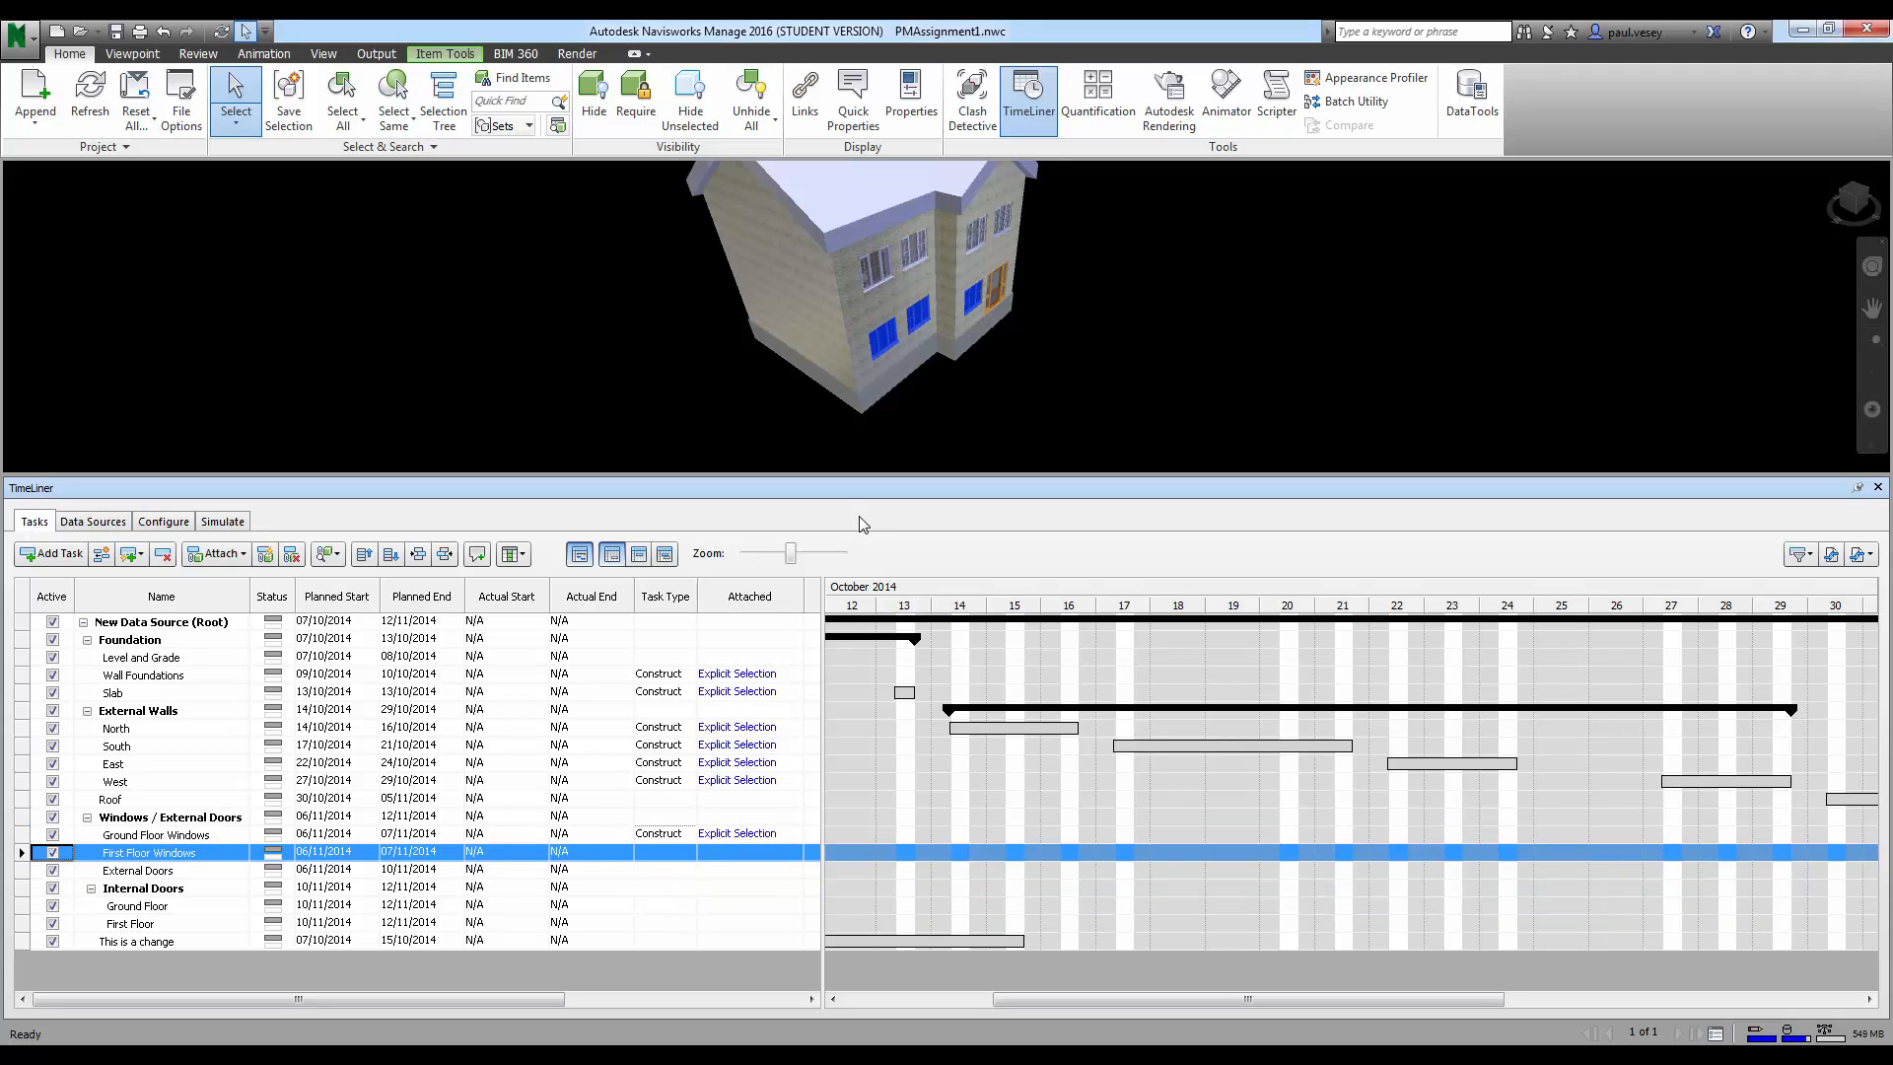
{"action": "left_click", "coordinate": [892, 266]}
{"action": "left_click", "coordinate": [915, 249], "text": "ctrl"}
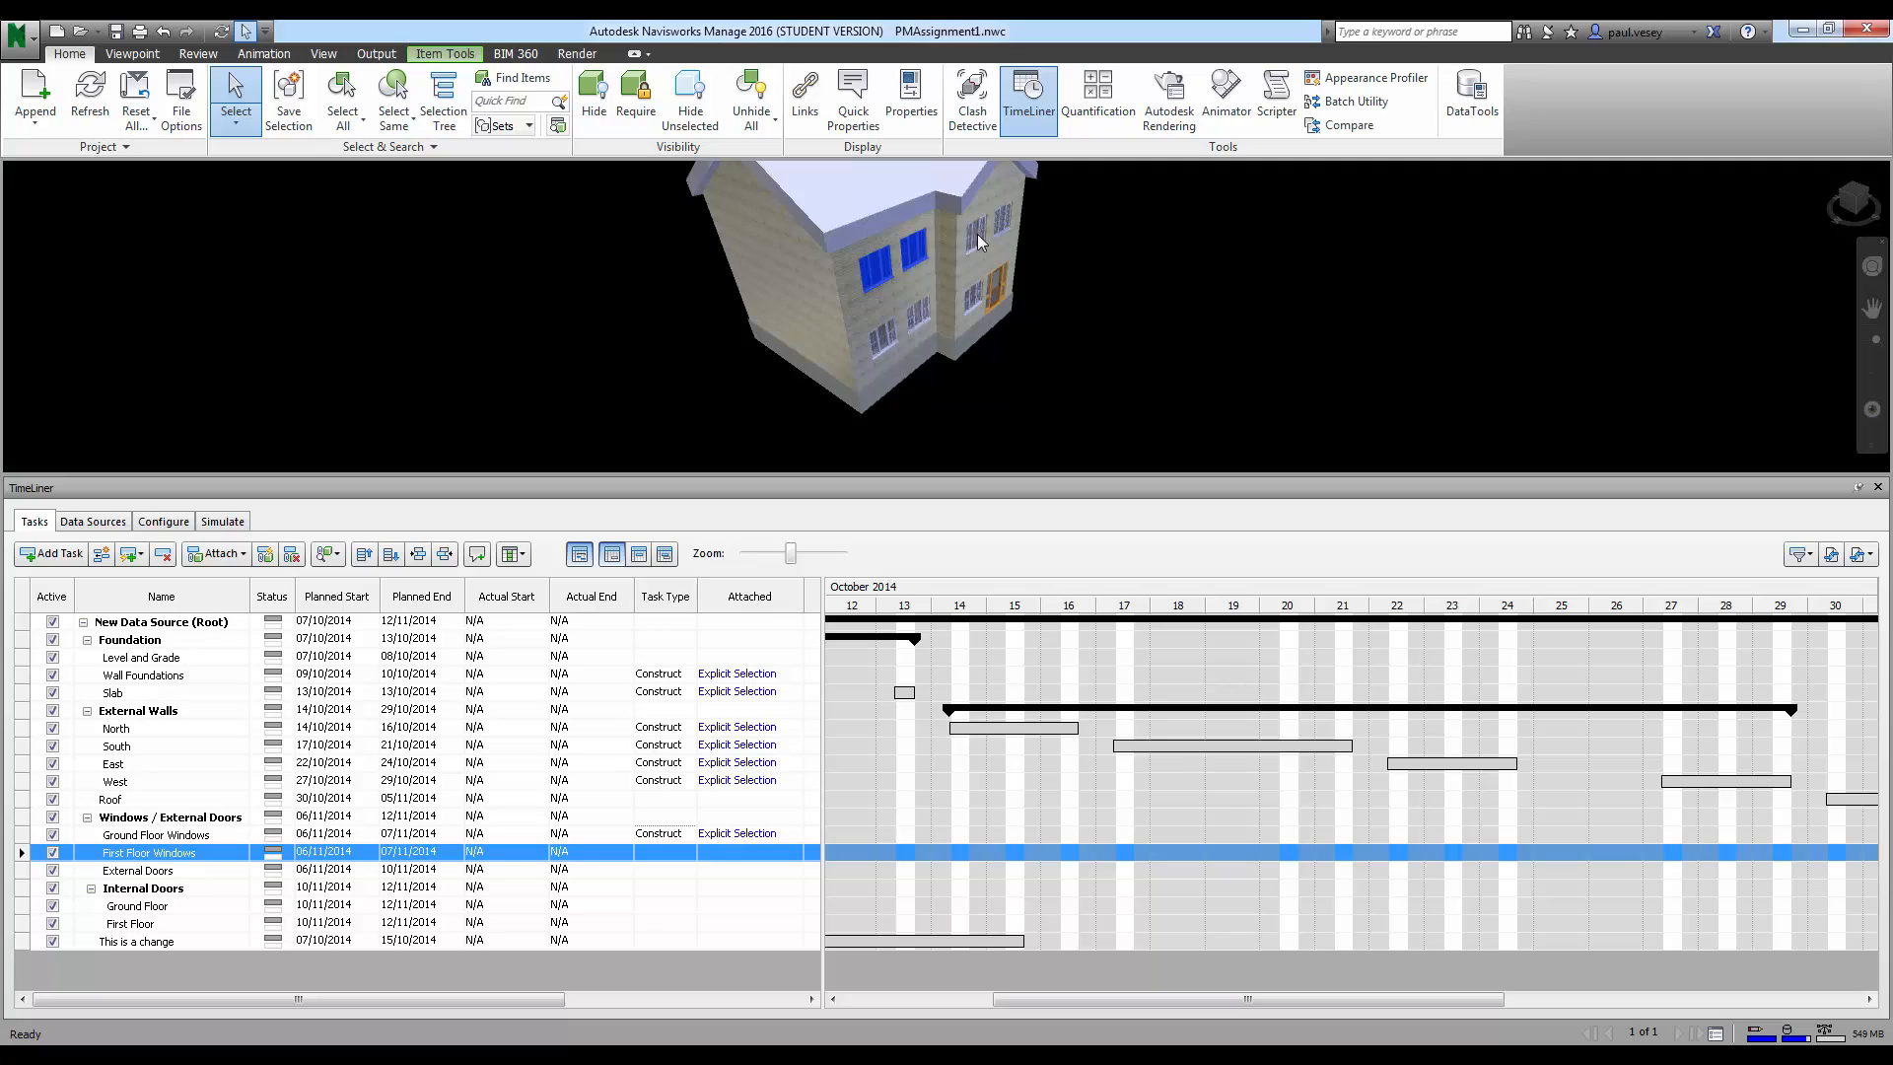
{"action": "left_click", "coordinate": [1006, 224], "text": "ctrl"}
Step: Add the four upper windows on the rear wall to the selection
{"action": "left_click_drag", "start_coordinate": [1858, 205], "coordinate": [1832, 204]}
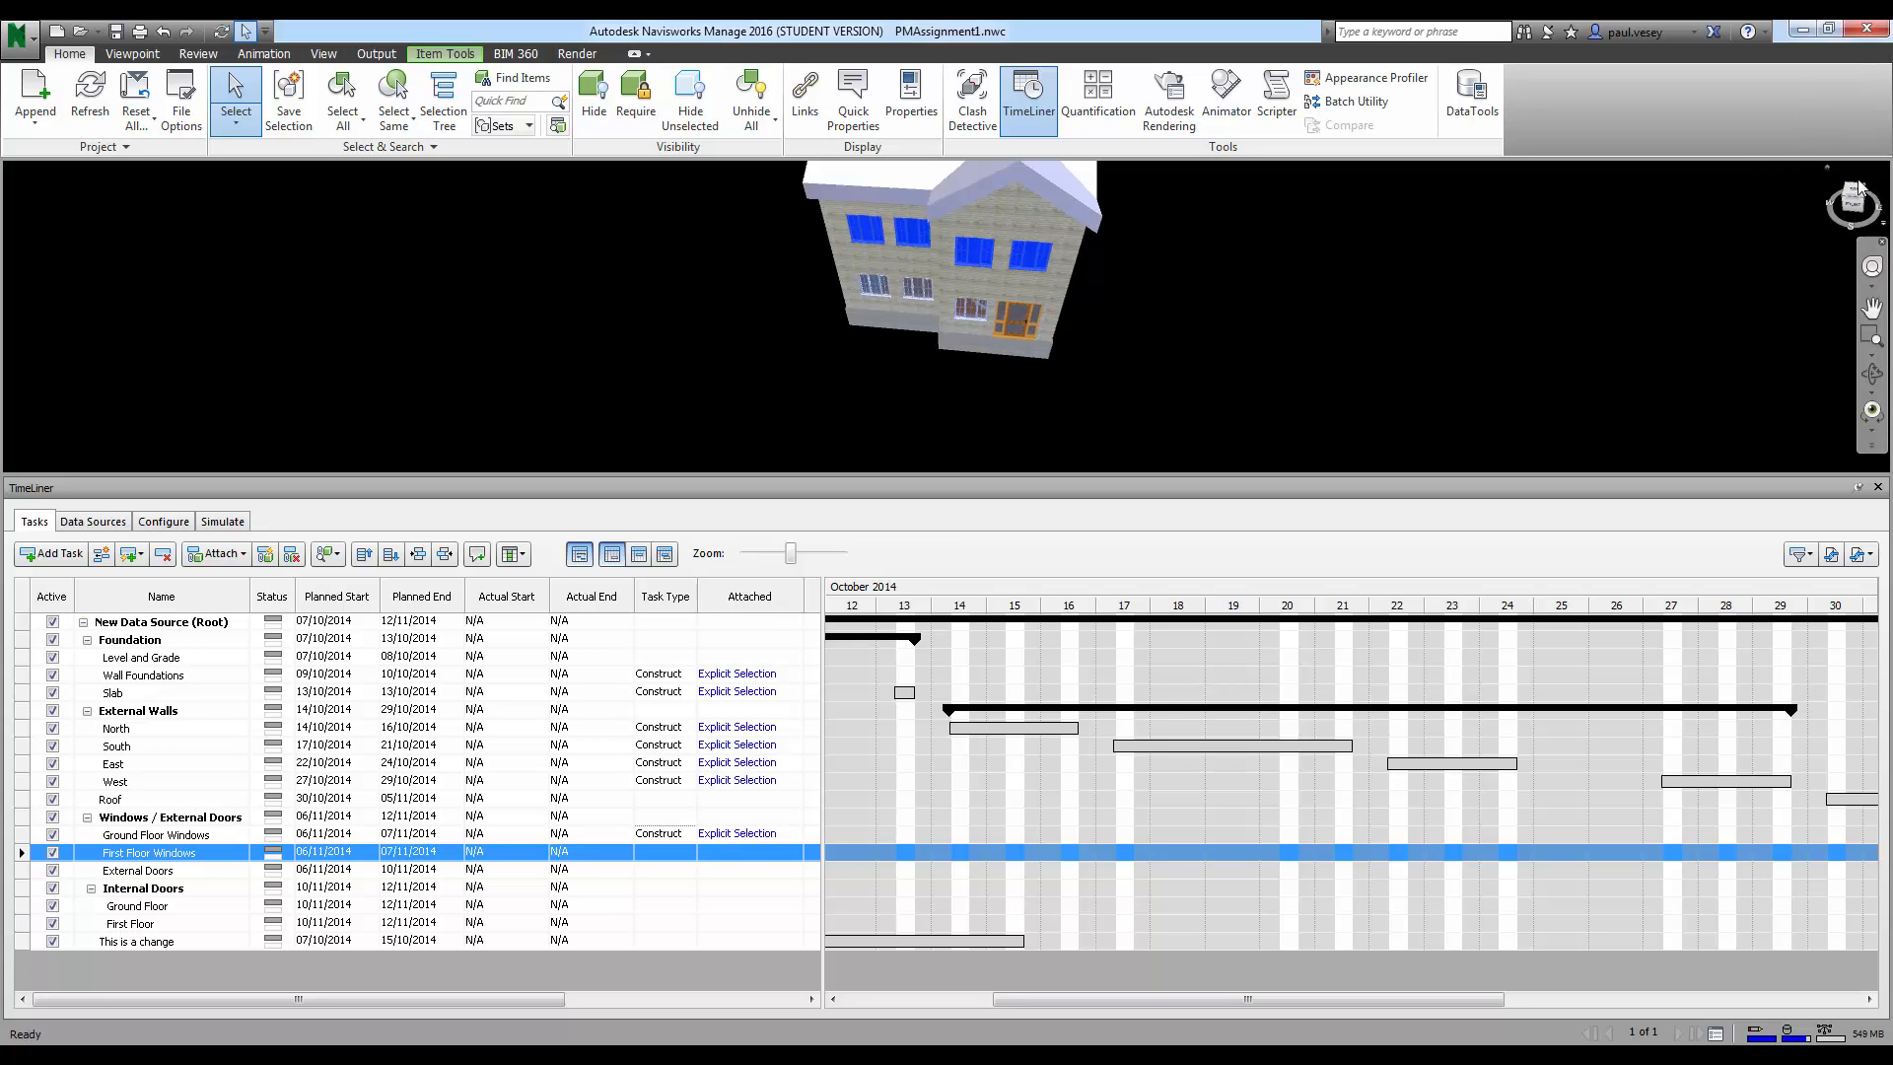
{"action": "scroll", "coordinate": [1416, 378], "scroll_direction": "up", "scroll_amount": 10}
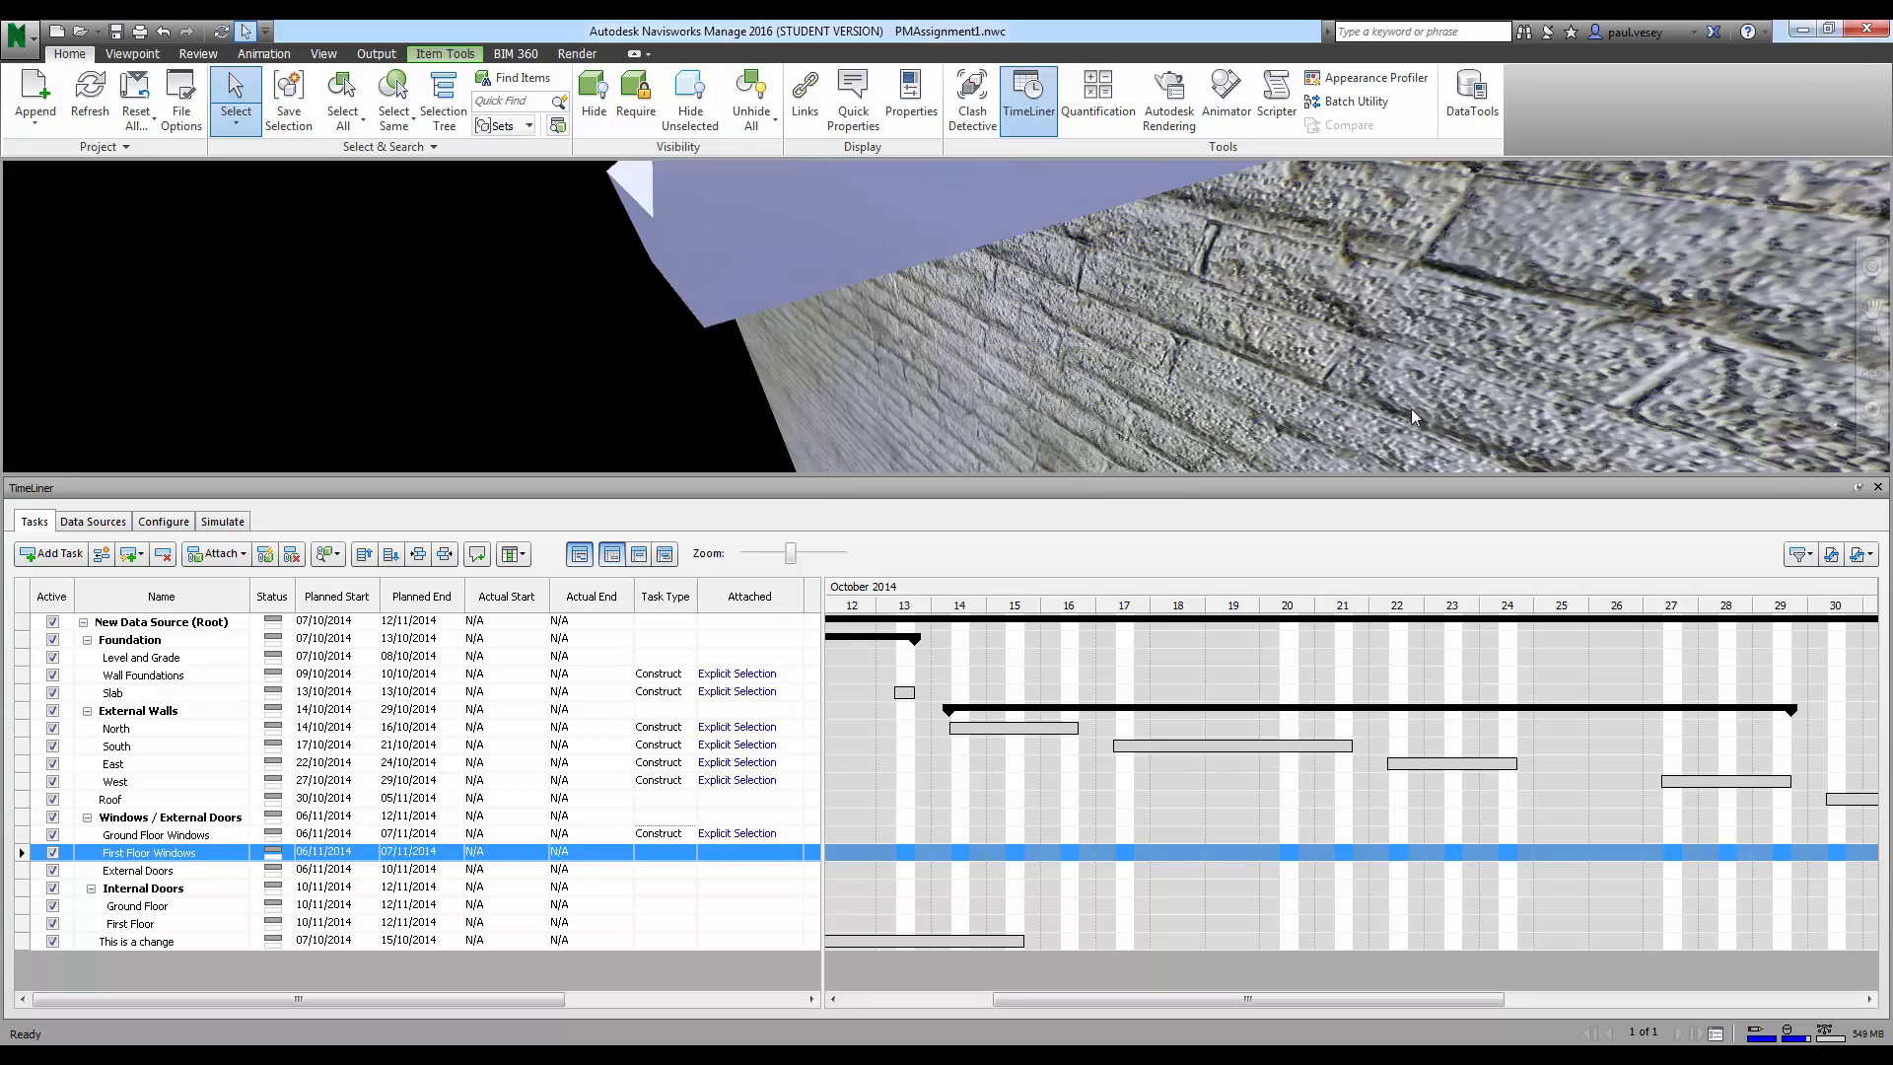
{"action": "scroll", "coordinate": [1416, 378], "scroll_direction": "down", "scroll_amount": 5}
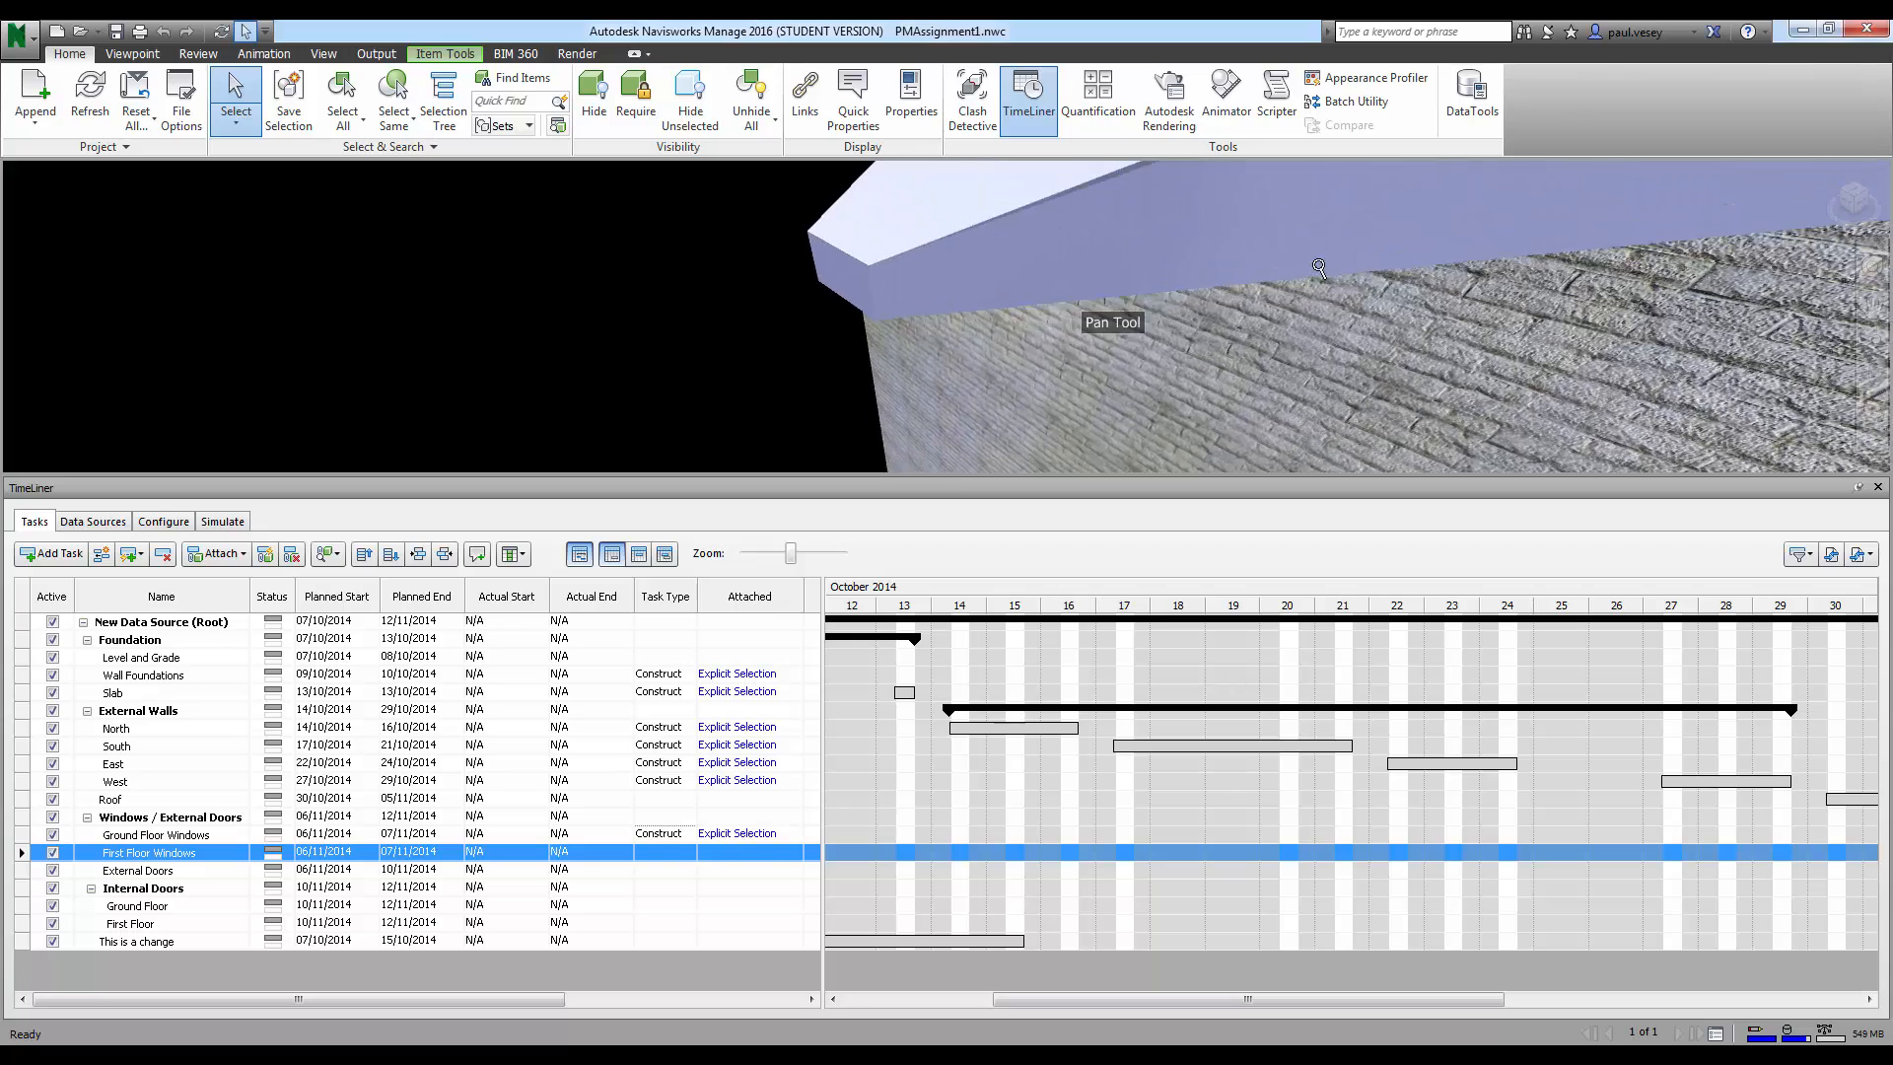
{"action": "scroll", "coordinate": [1400, 358], "scroll_direction": "down", "scroll_amount": 6}
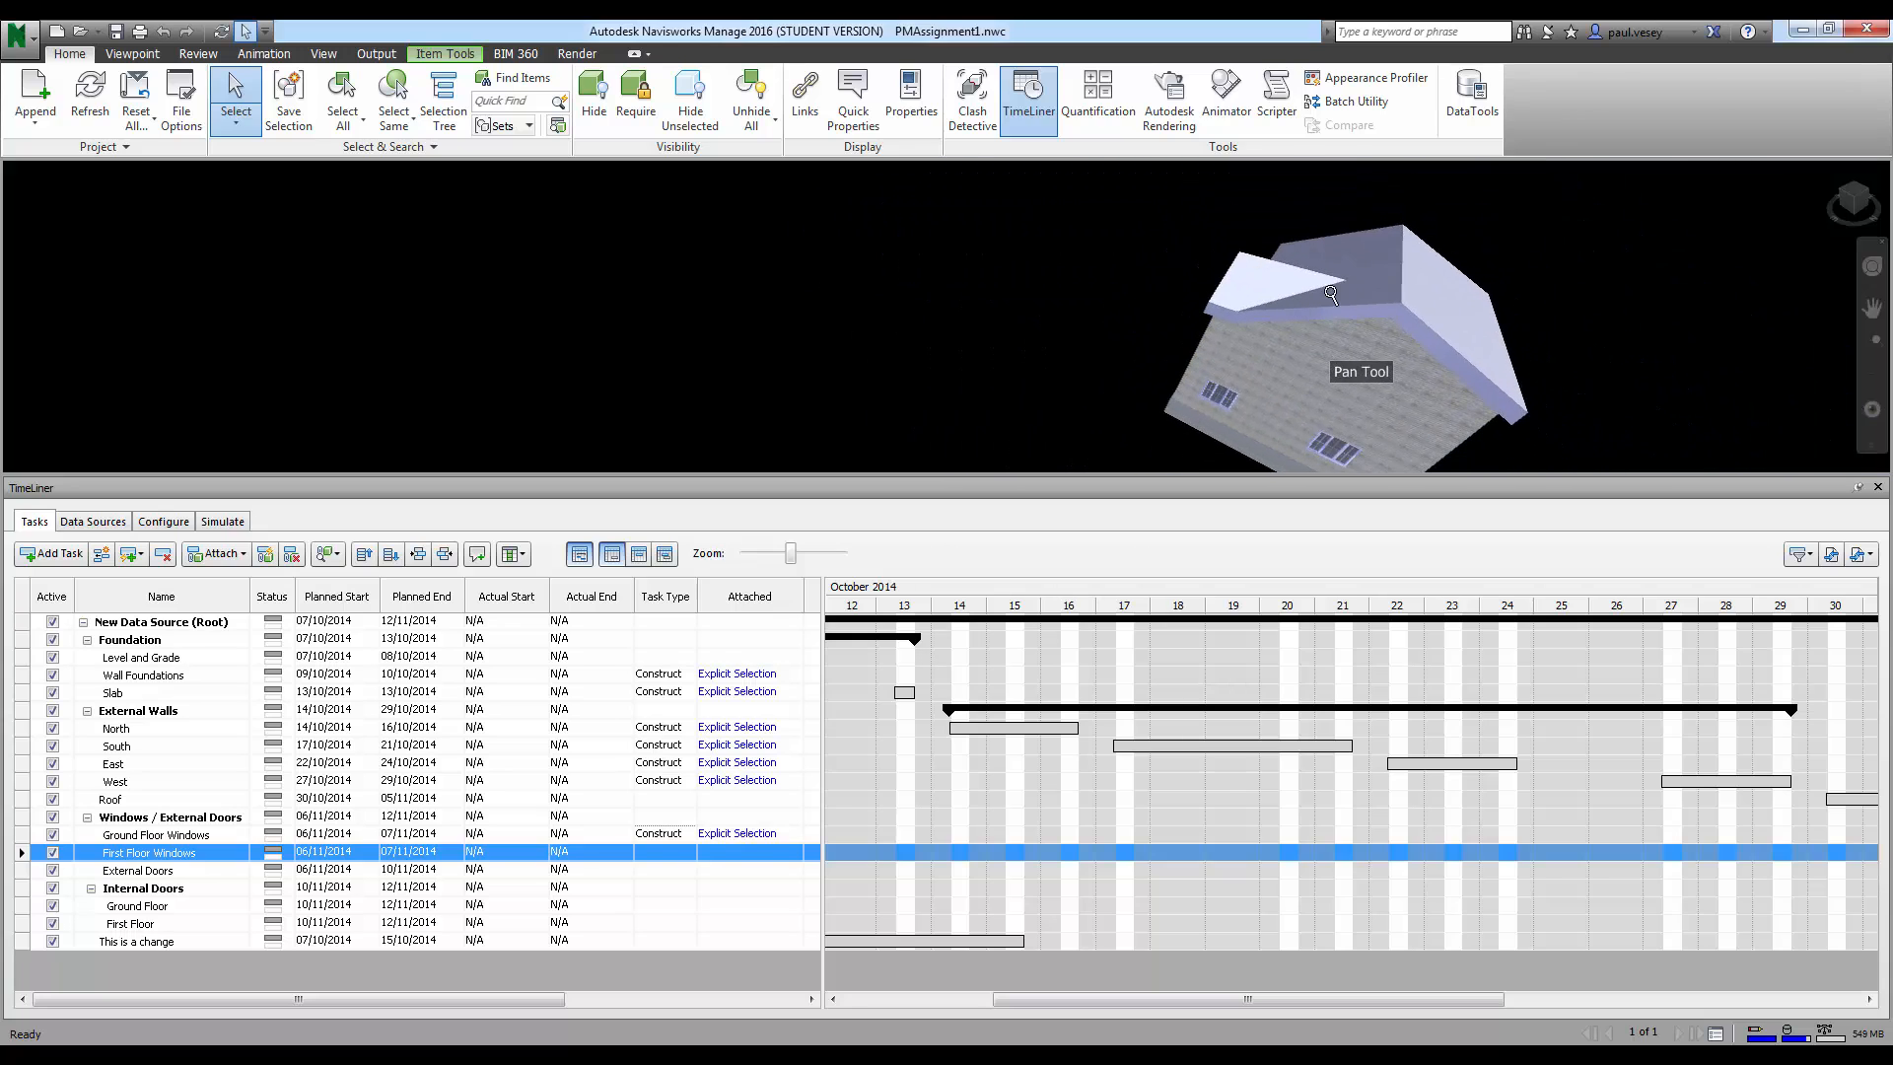
{"action": "middle_click_drag", "start_coordinate": [1333, 323], "coordinate": [1240, 311]}
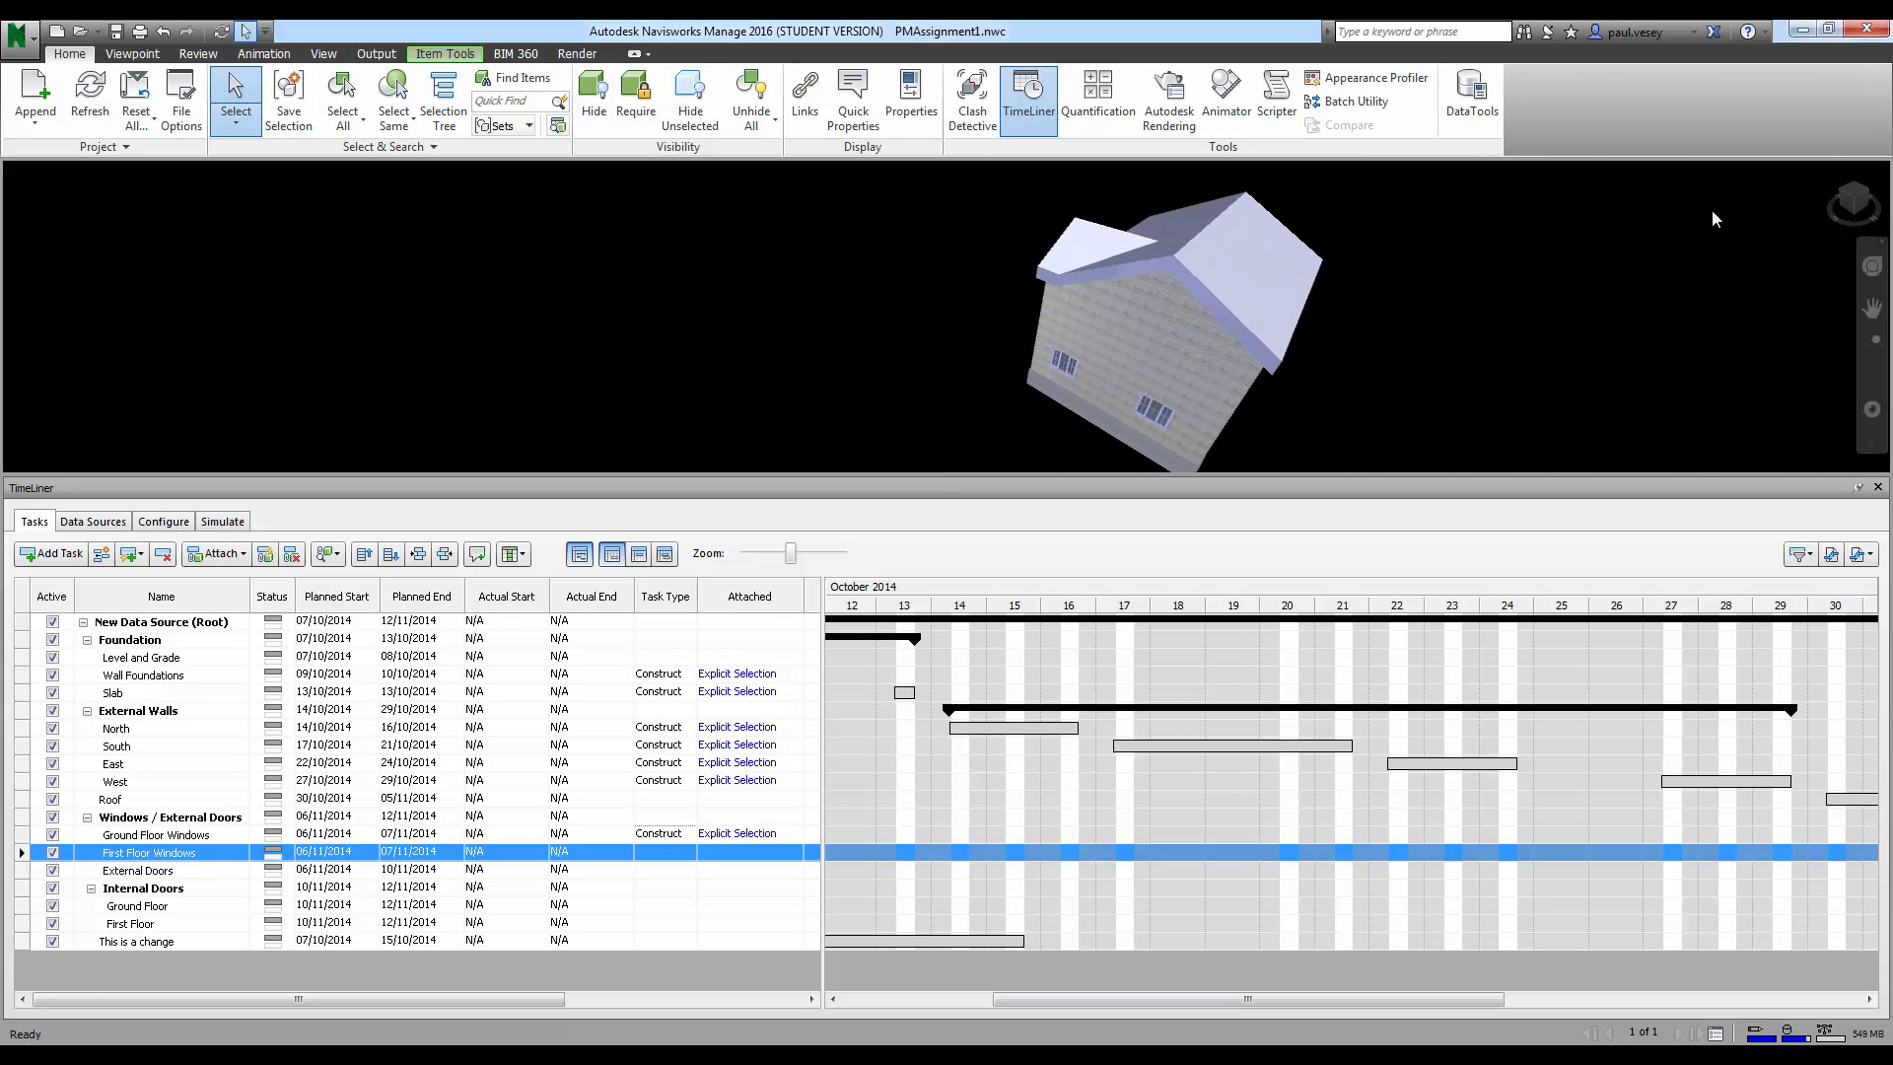
{"action": "left_click_drag", "start_coordinate": [1853, 195], "coordinate": [1818, 201]}
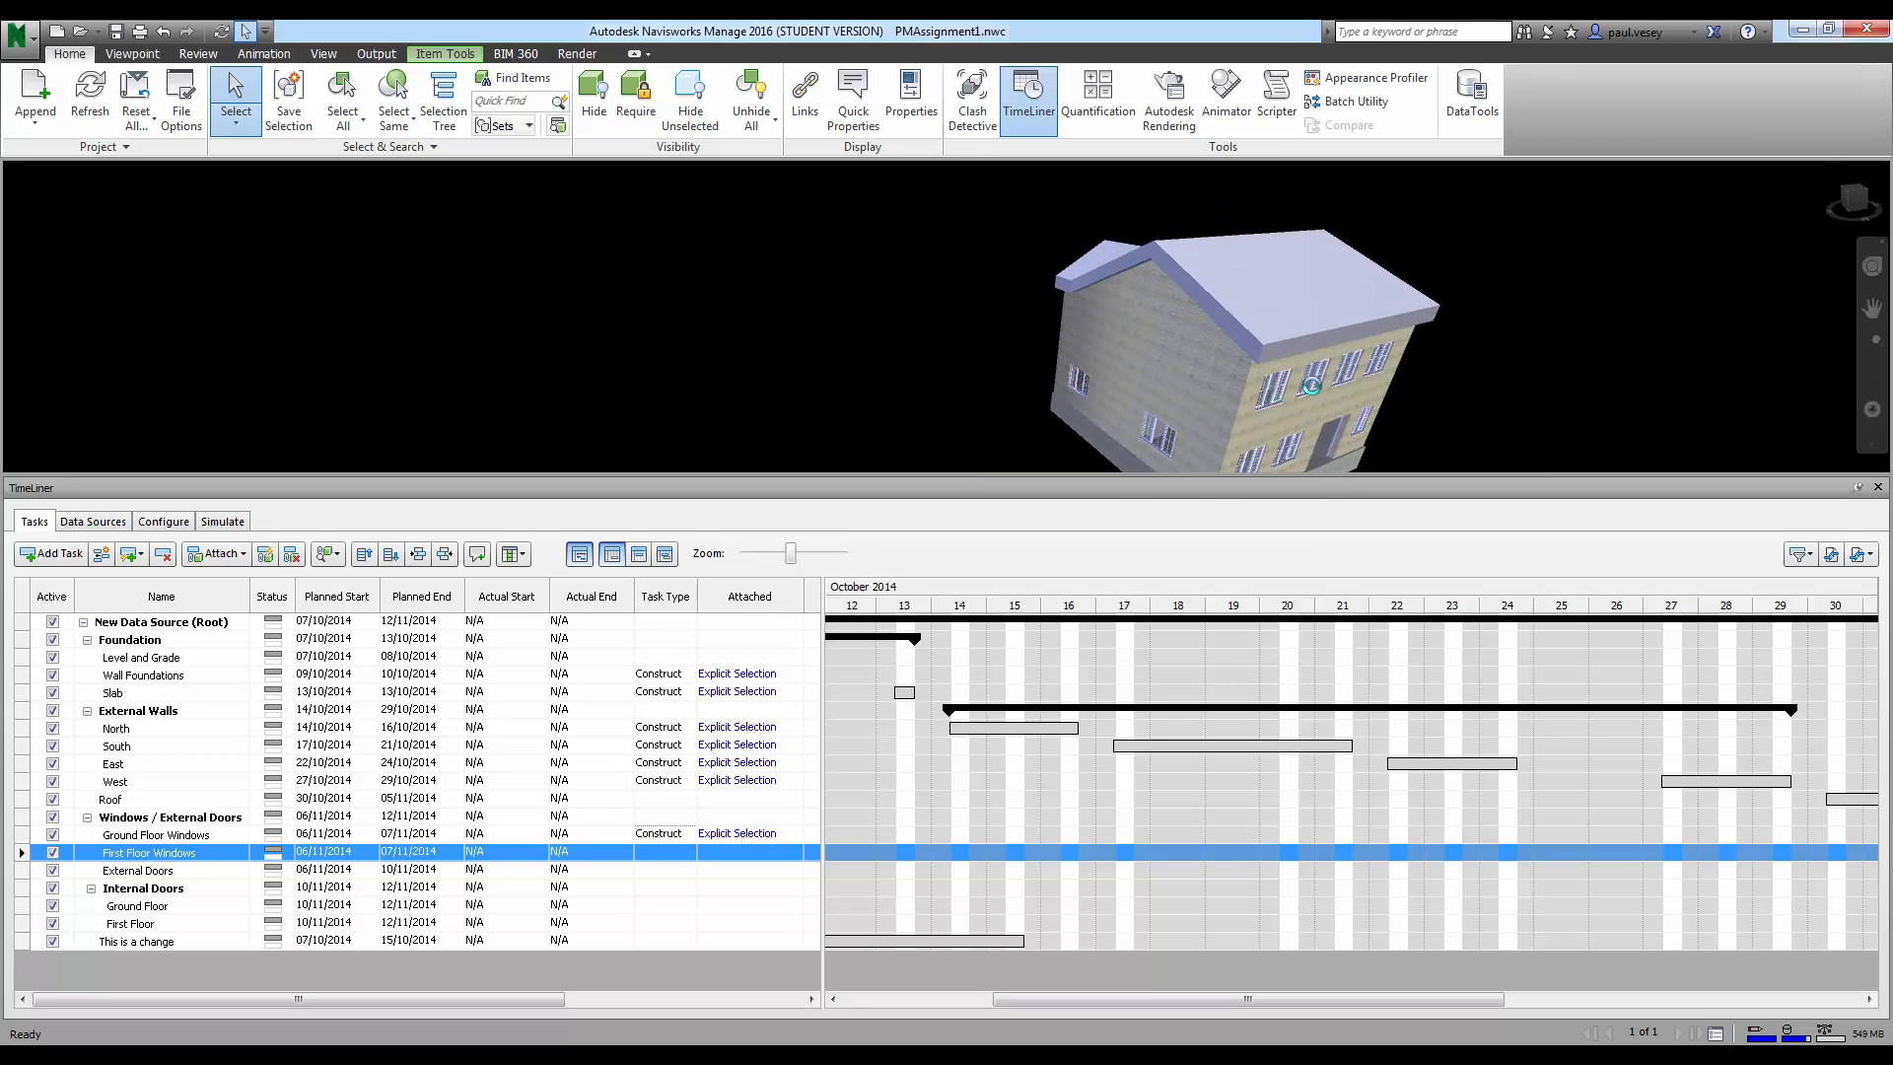
{"action": "left_click", "coordinate": [1272, 388]}
{"action": "left_click", "coordinate": [1312, 380], "text": "ctrl"}
{"action": "left_click", "coordinate": [1349, 369], "text": "ctrl"}
{"action": "left_click", "coordinate": [1371, 357], "text": "ctrl"}
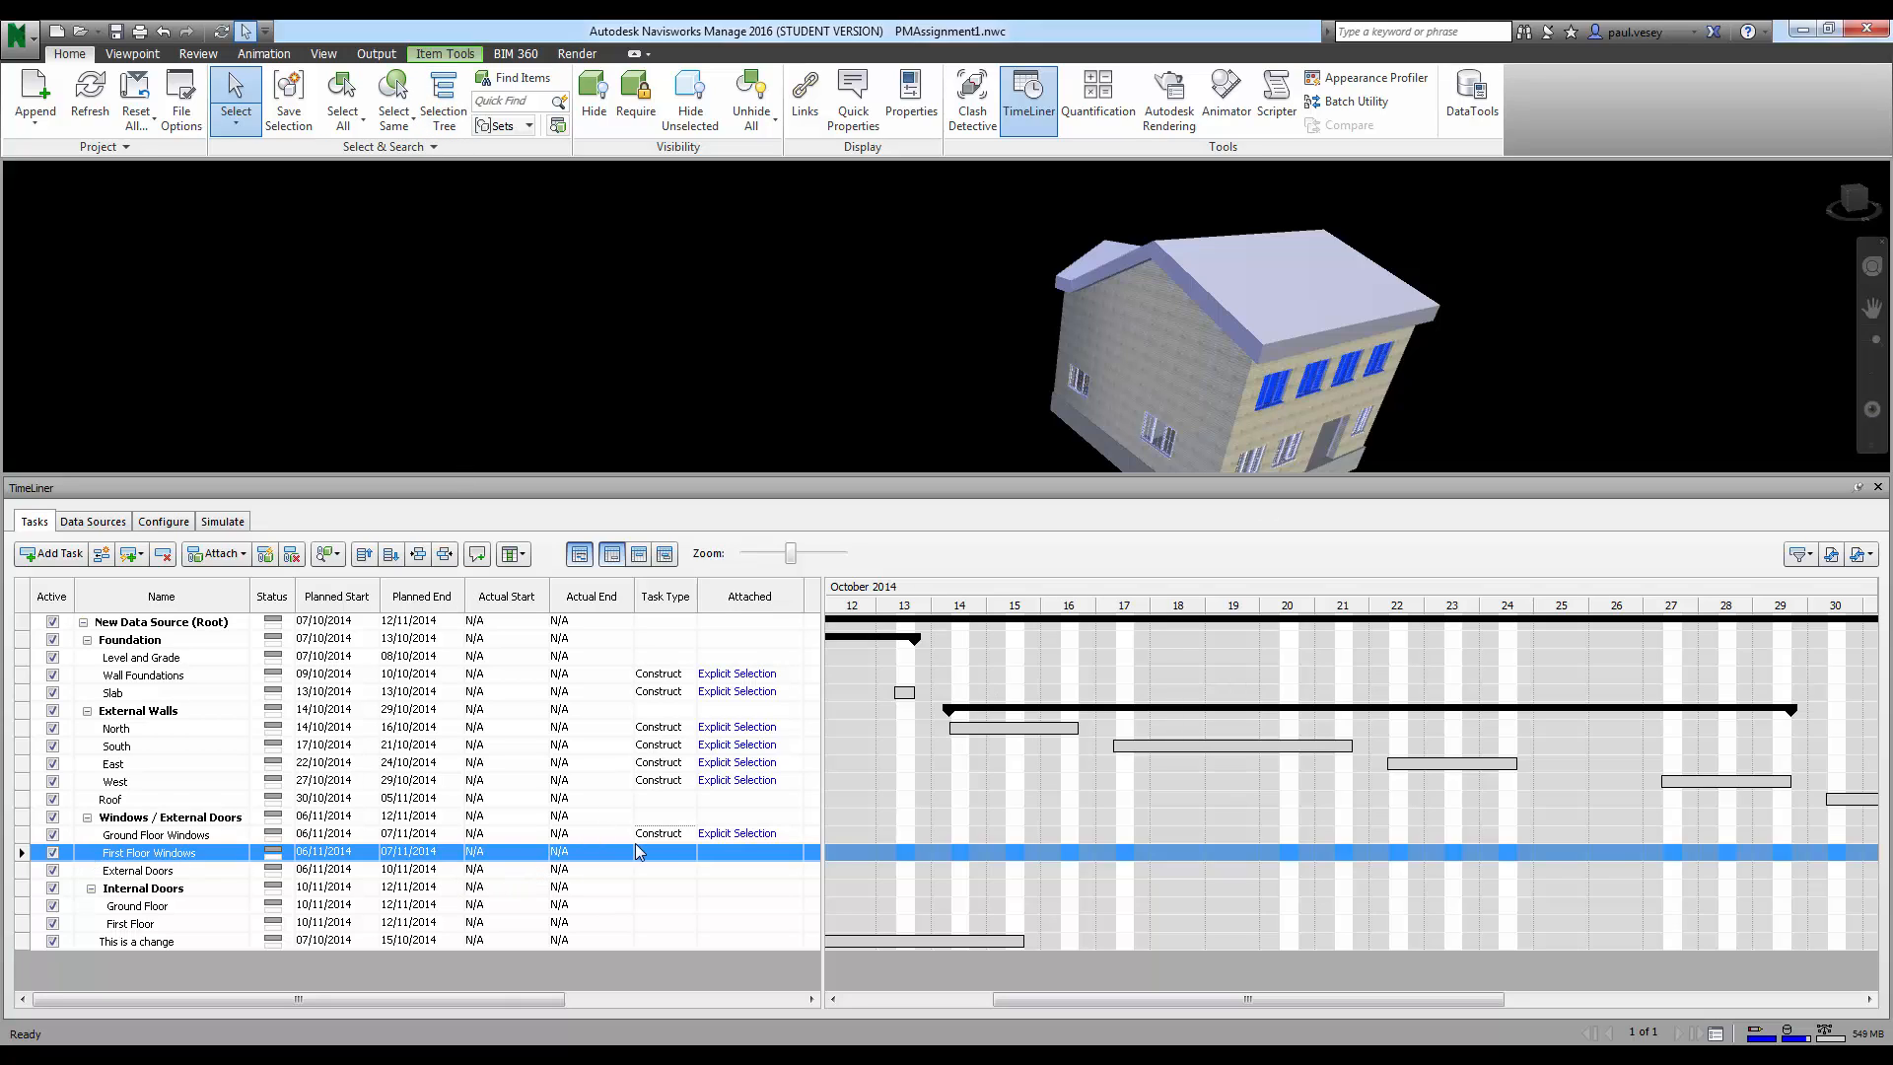
Step: Attach the selected upper windows to the First Floor Windows task and set its task type to Construct
{"action": "left_click", "coordinate": [218, 553]}
{"action": "left_click", "coordinate": [229, 580]}
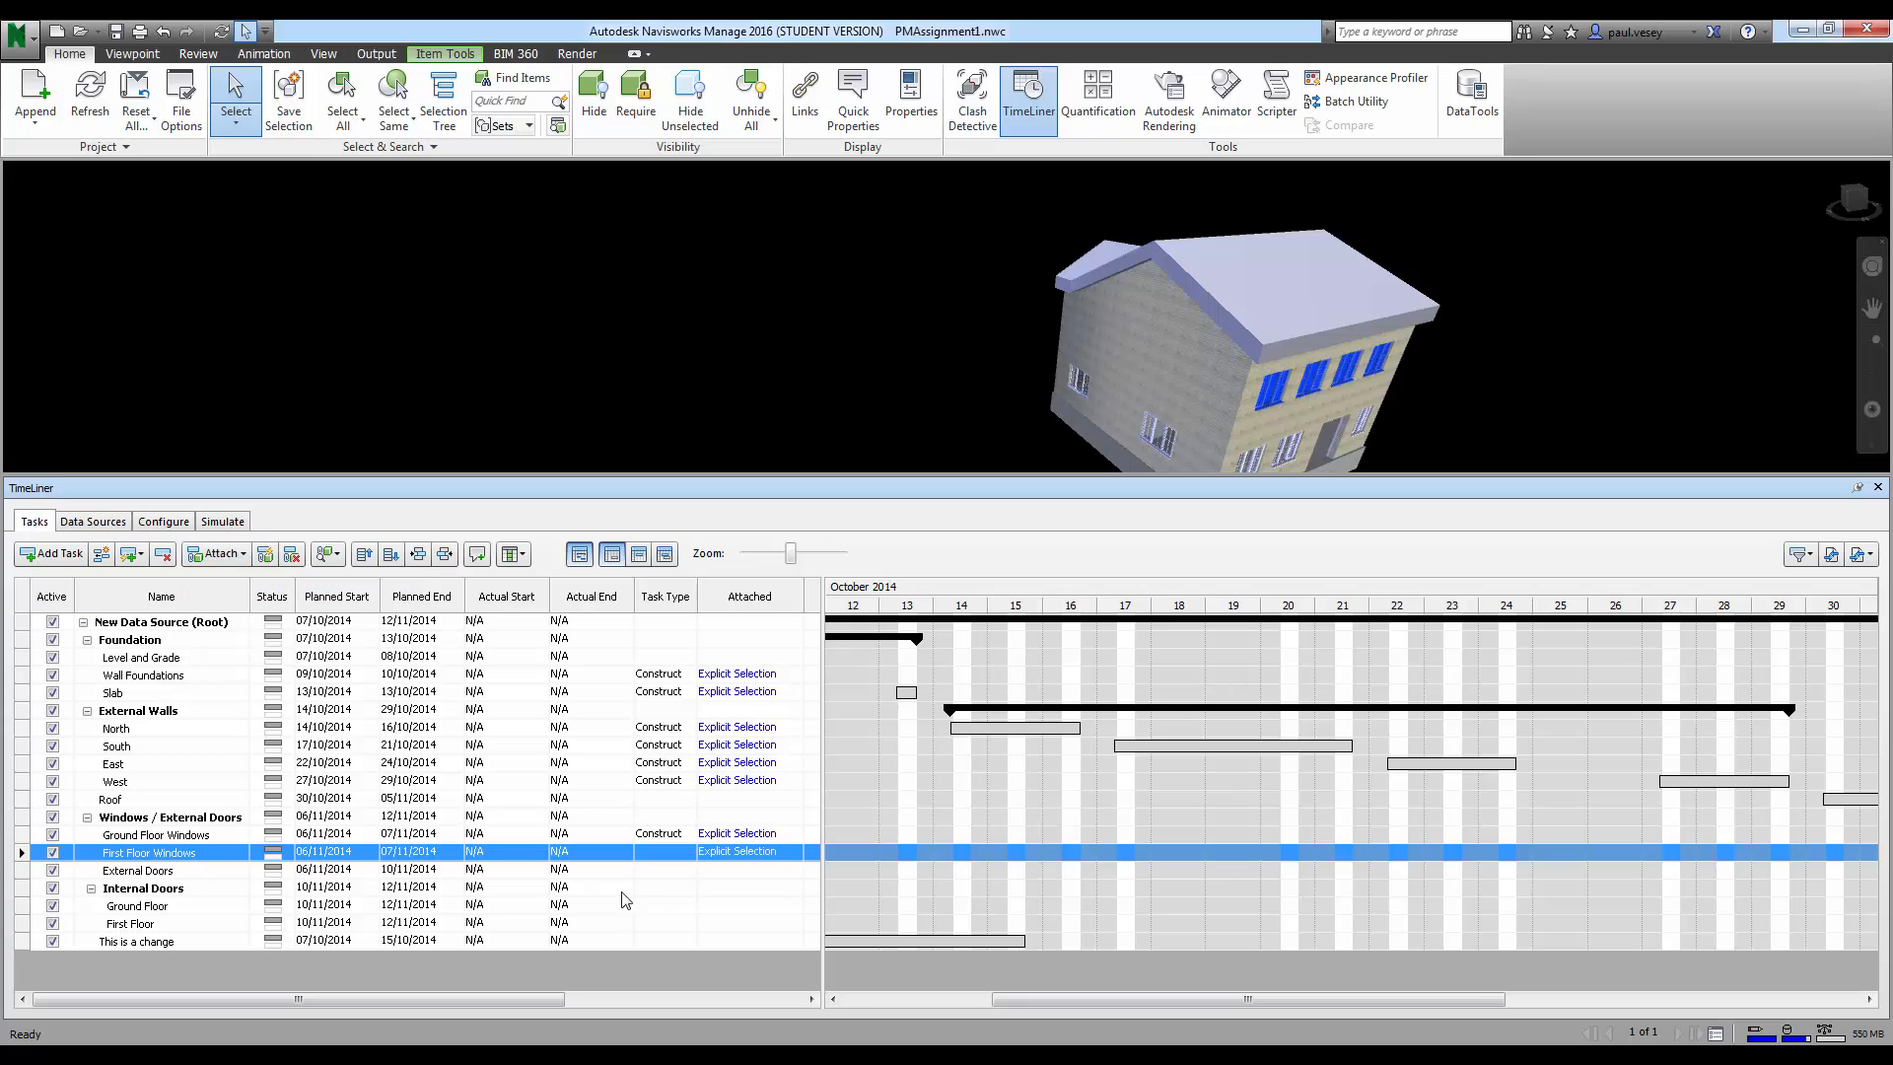
{"action": "left_click", "coordinate": [659, 861]}
{"action": "left_click", "coordinate": [689, 856]}
{"action": "left_click", "coordinate": [659, 873]}
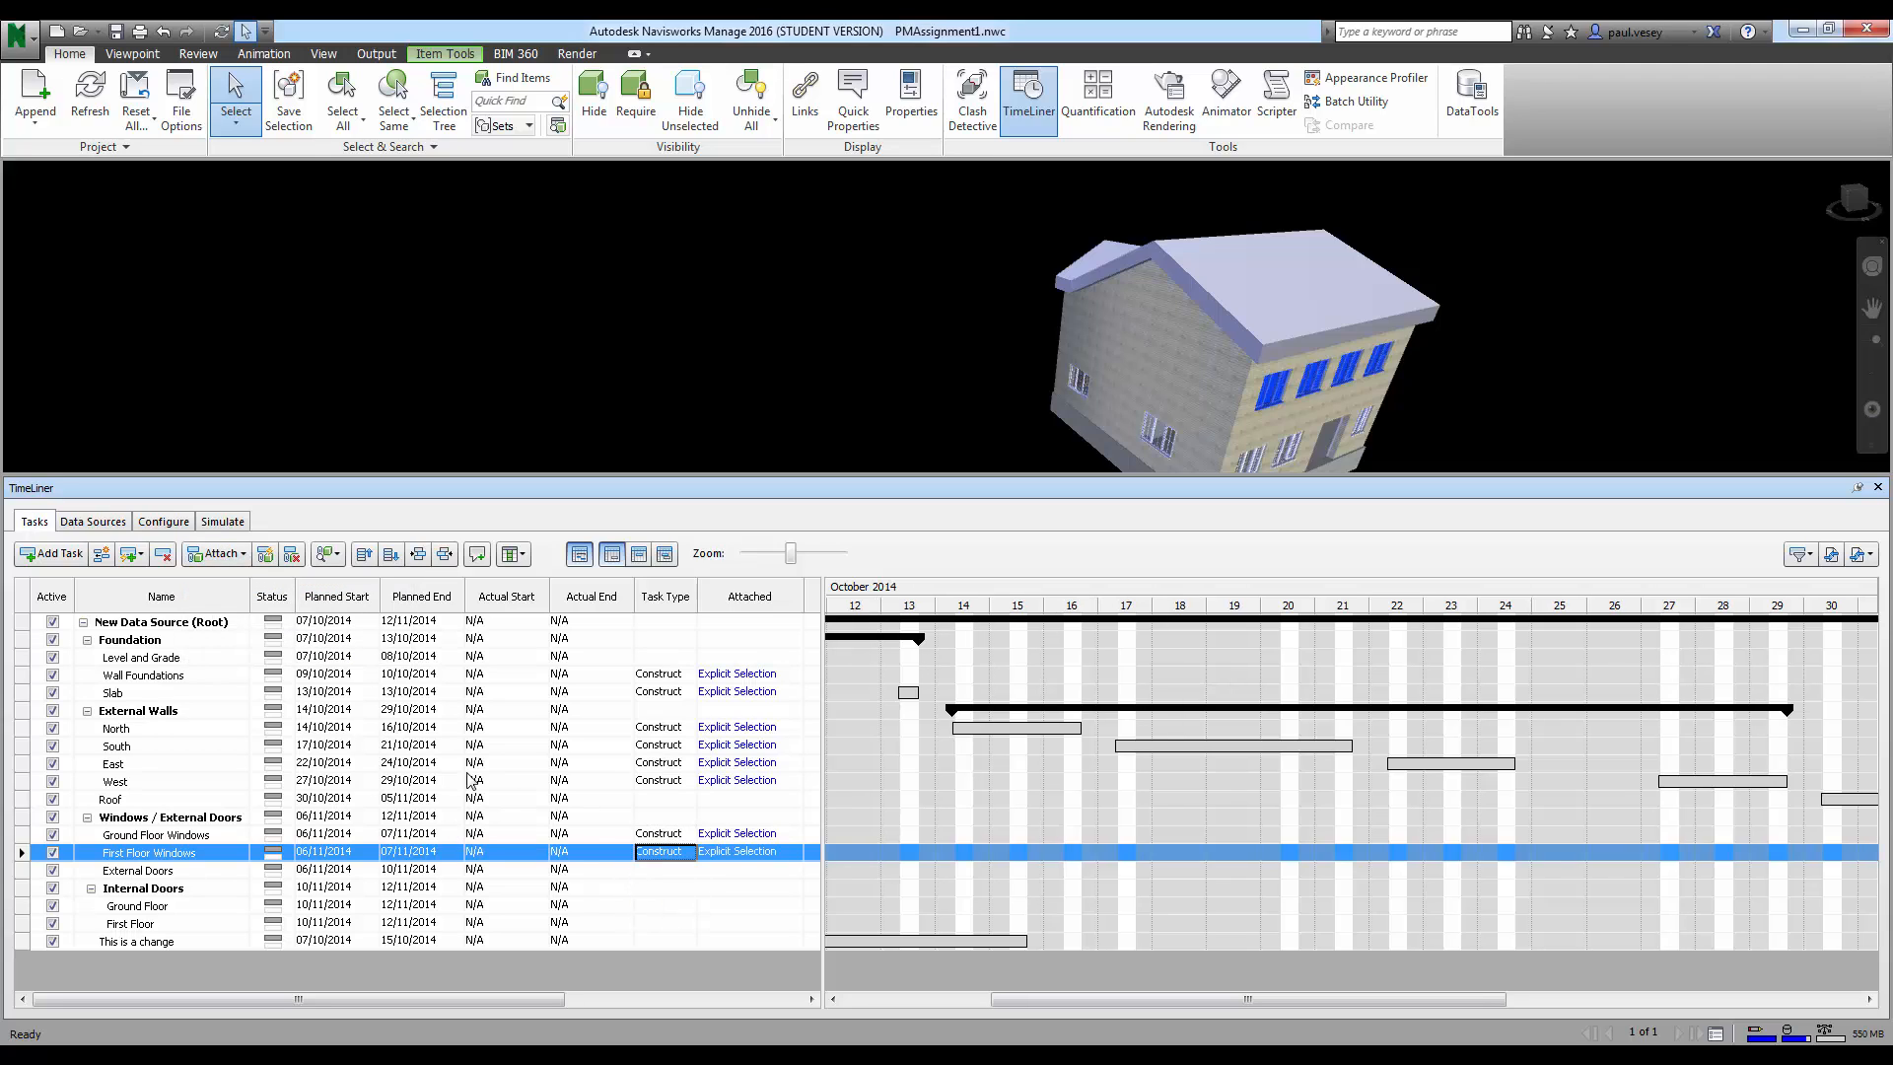
Step: Choose the External Doors task, clear the window selection and select the door in the rear wall
{"action": "left_click", "coordinate": [120, 871]}
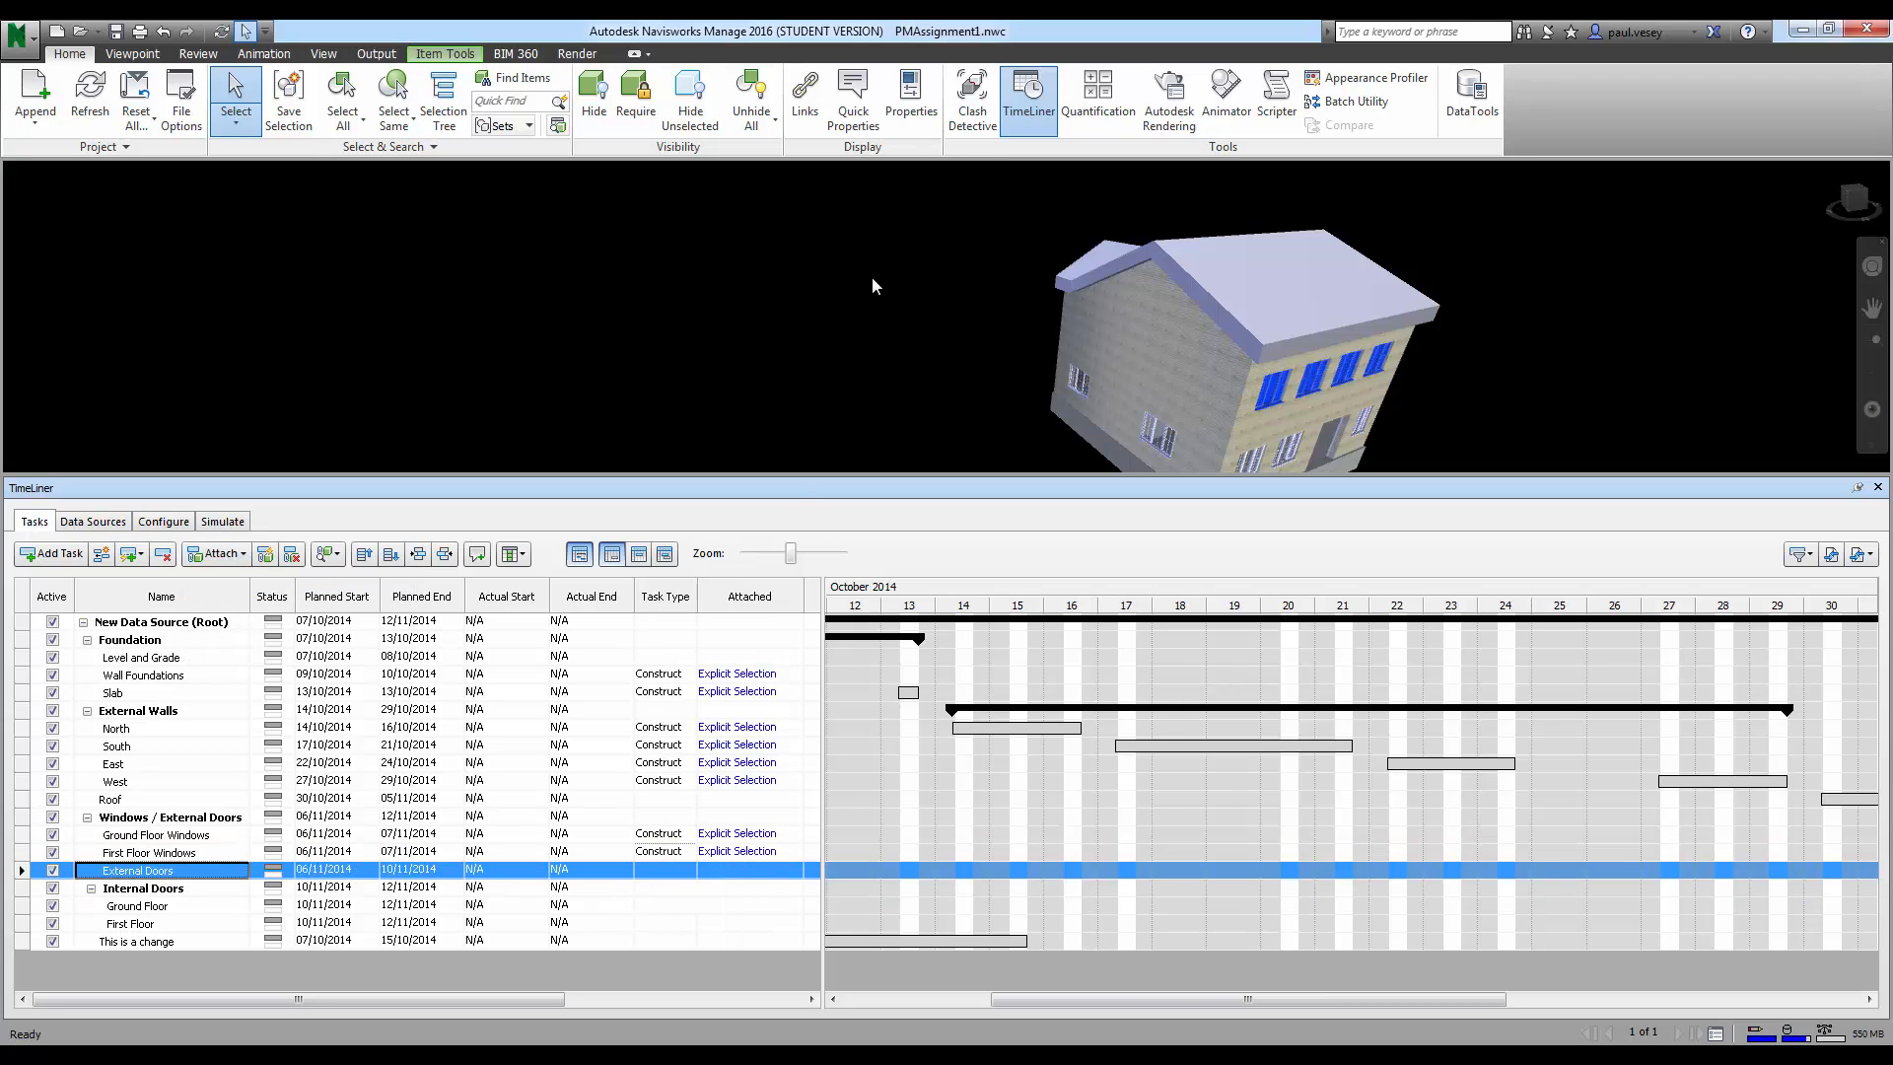
{"action": "middle_click_drag", "start_coordinate": [784, 357], "coordinate": [733, 311]}
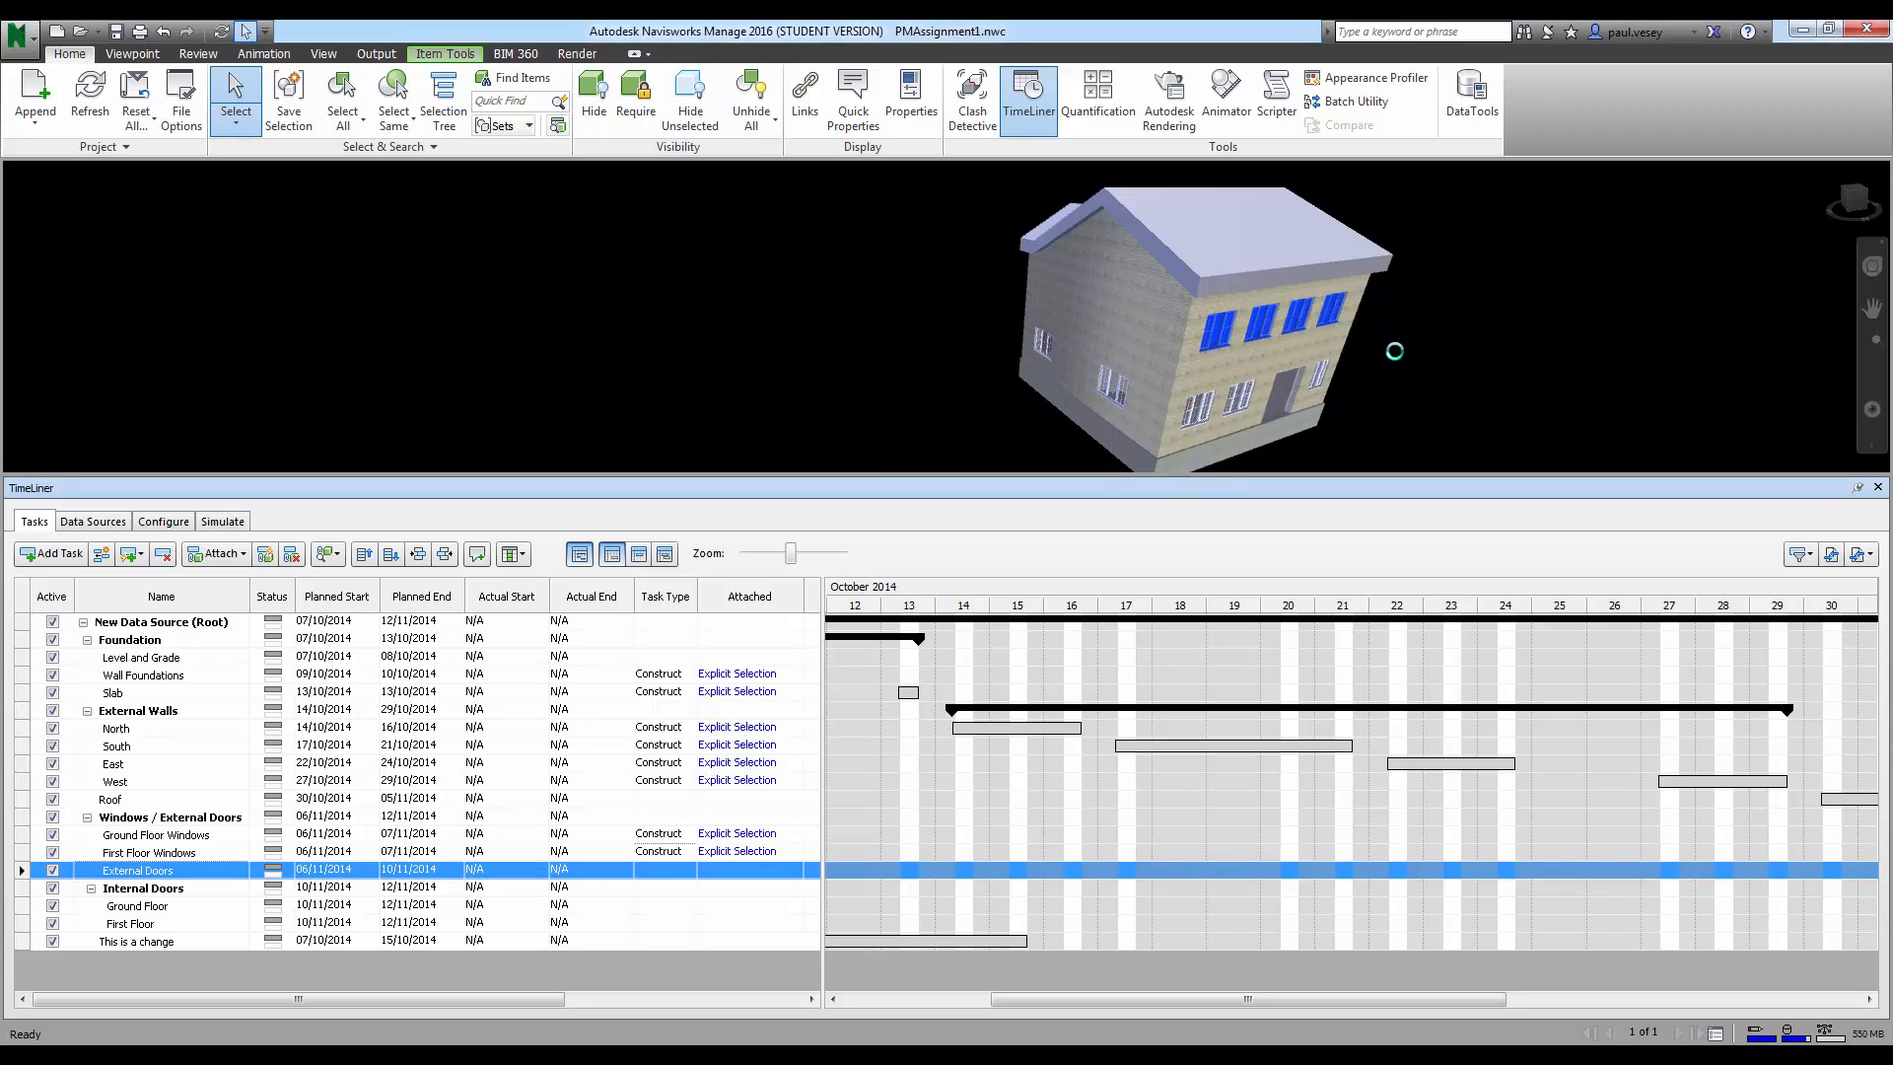
{"action": "key", "text": "Escape"}
{"action": "left_click", "coordinate": [1283, 396]}
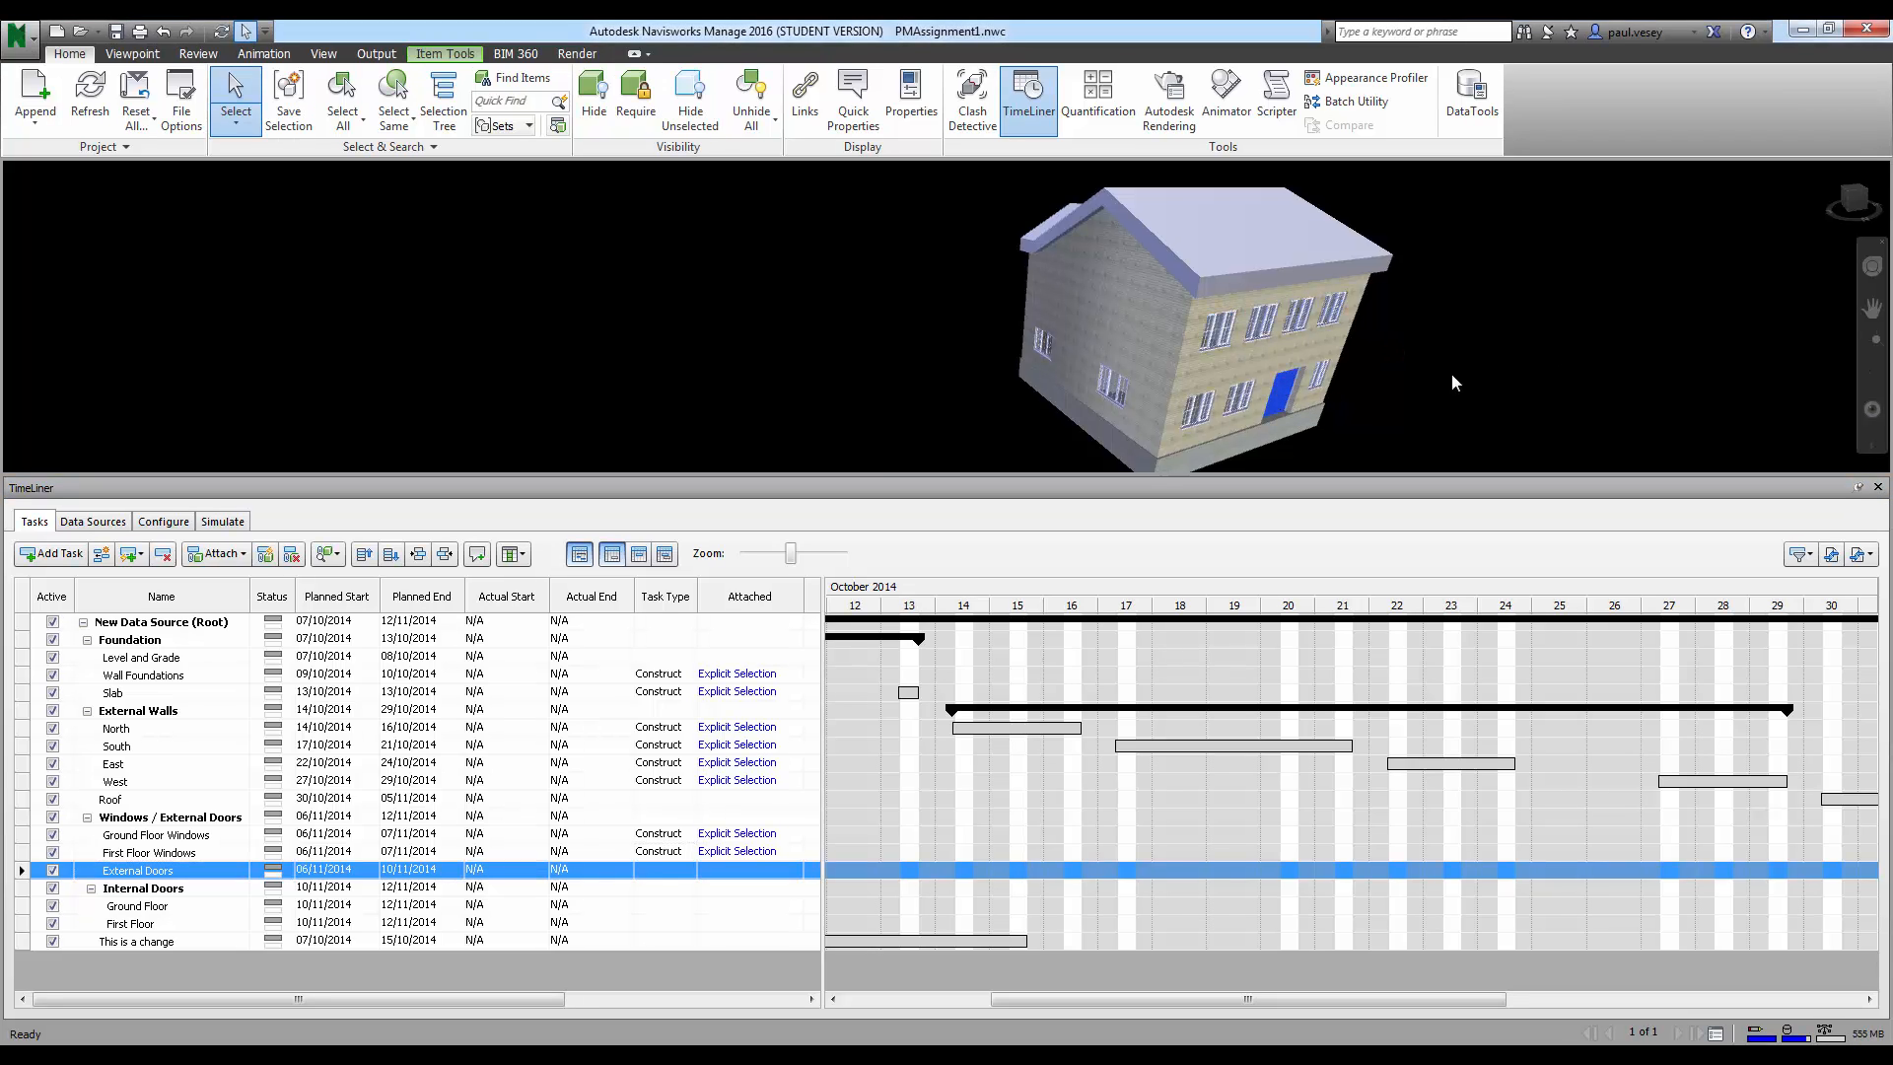
Step: Add the entrance door on the front of the house to the selection
{"action": "left_click", "coordinate": [1846, 192]}
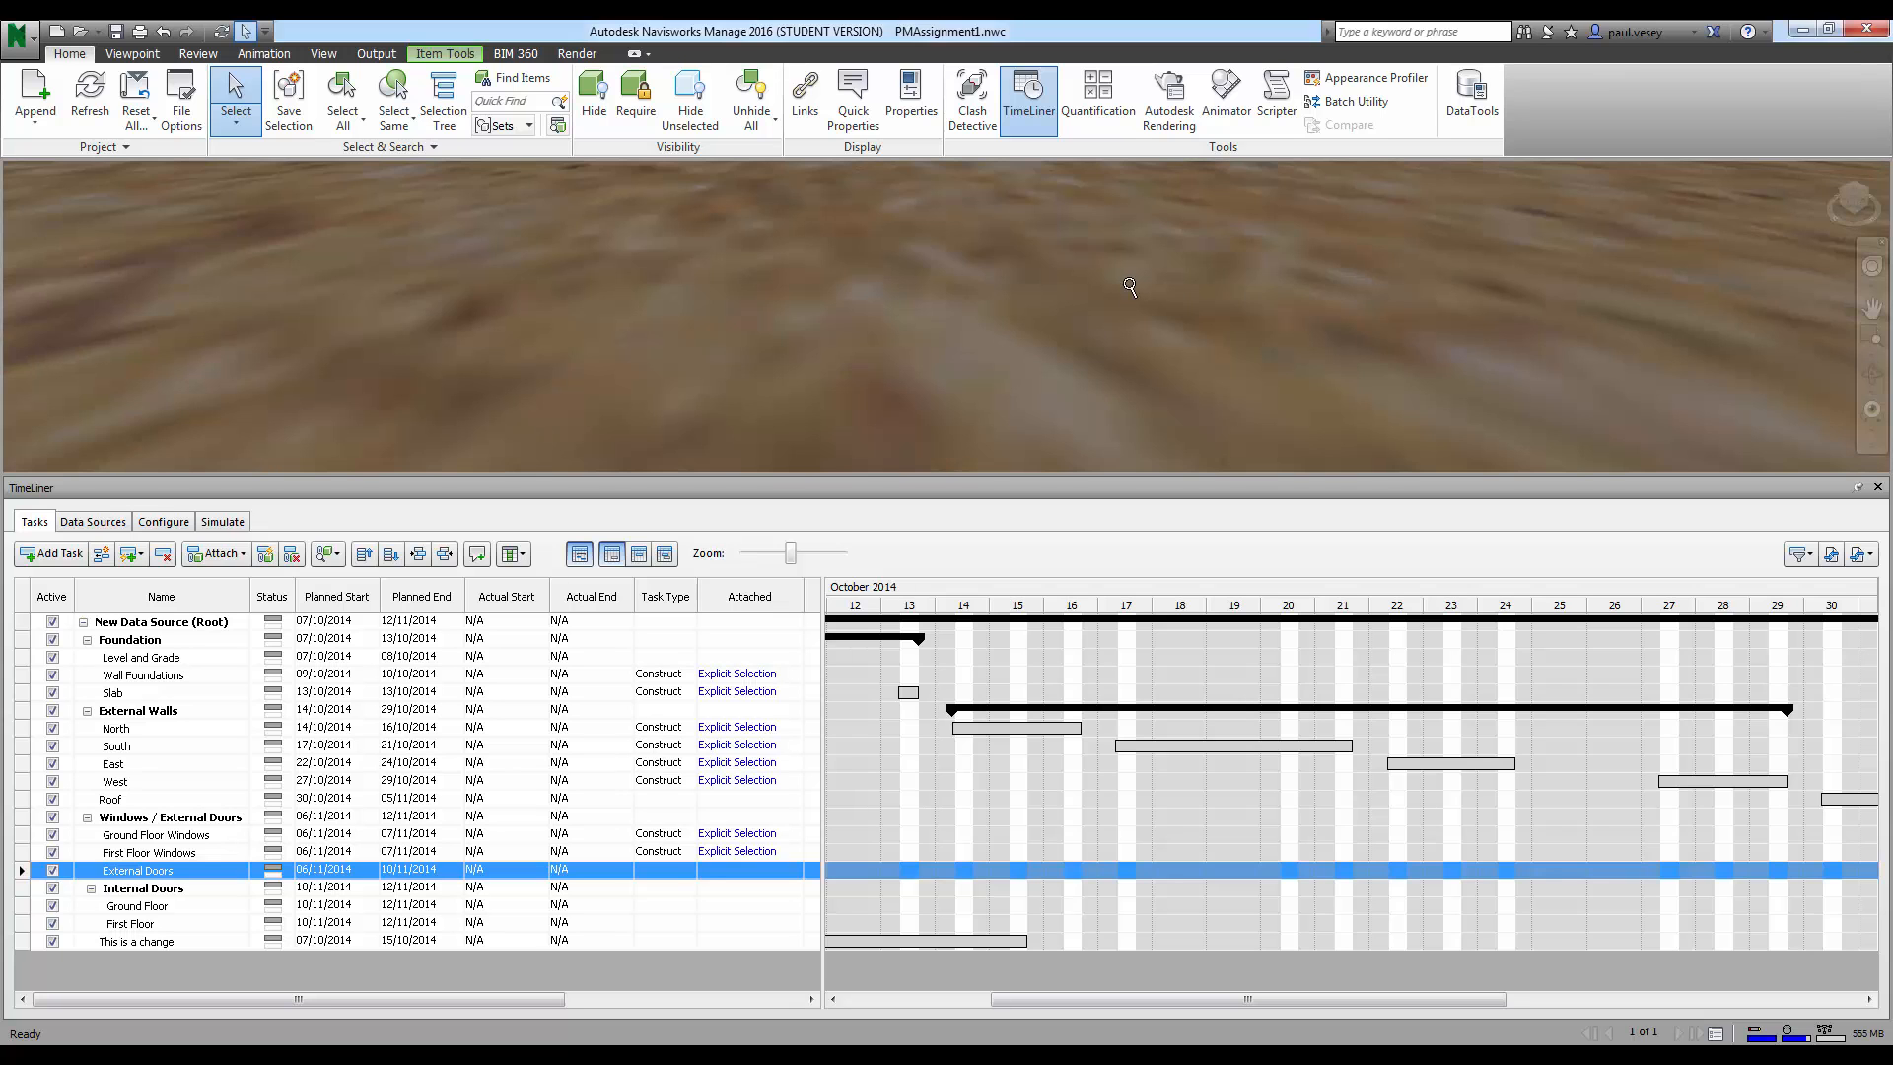
{"action": "scroll", "coordinate": [1129, 283], "scroll_direction": "down", "scroll_amount": 2}
{"action": "scroll", "coordinate": [1139, 283], "scroll_direction": "down", "scroll_amount": 8}
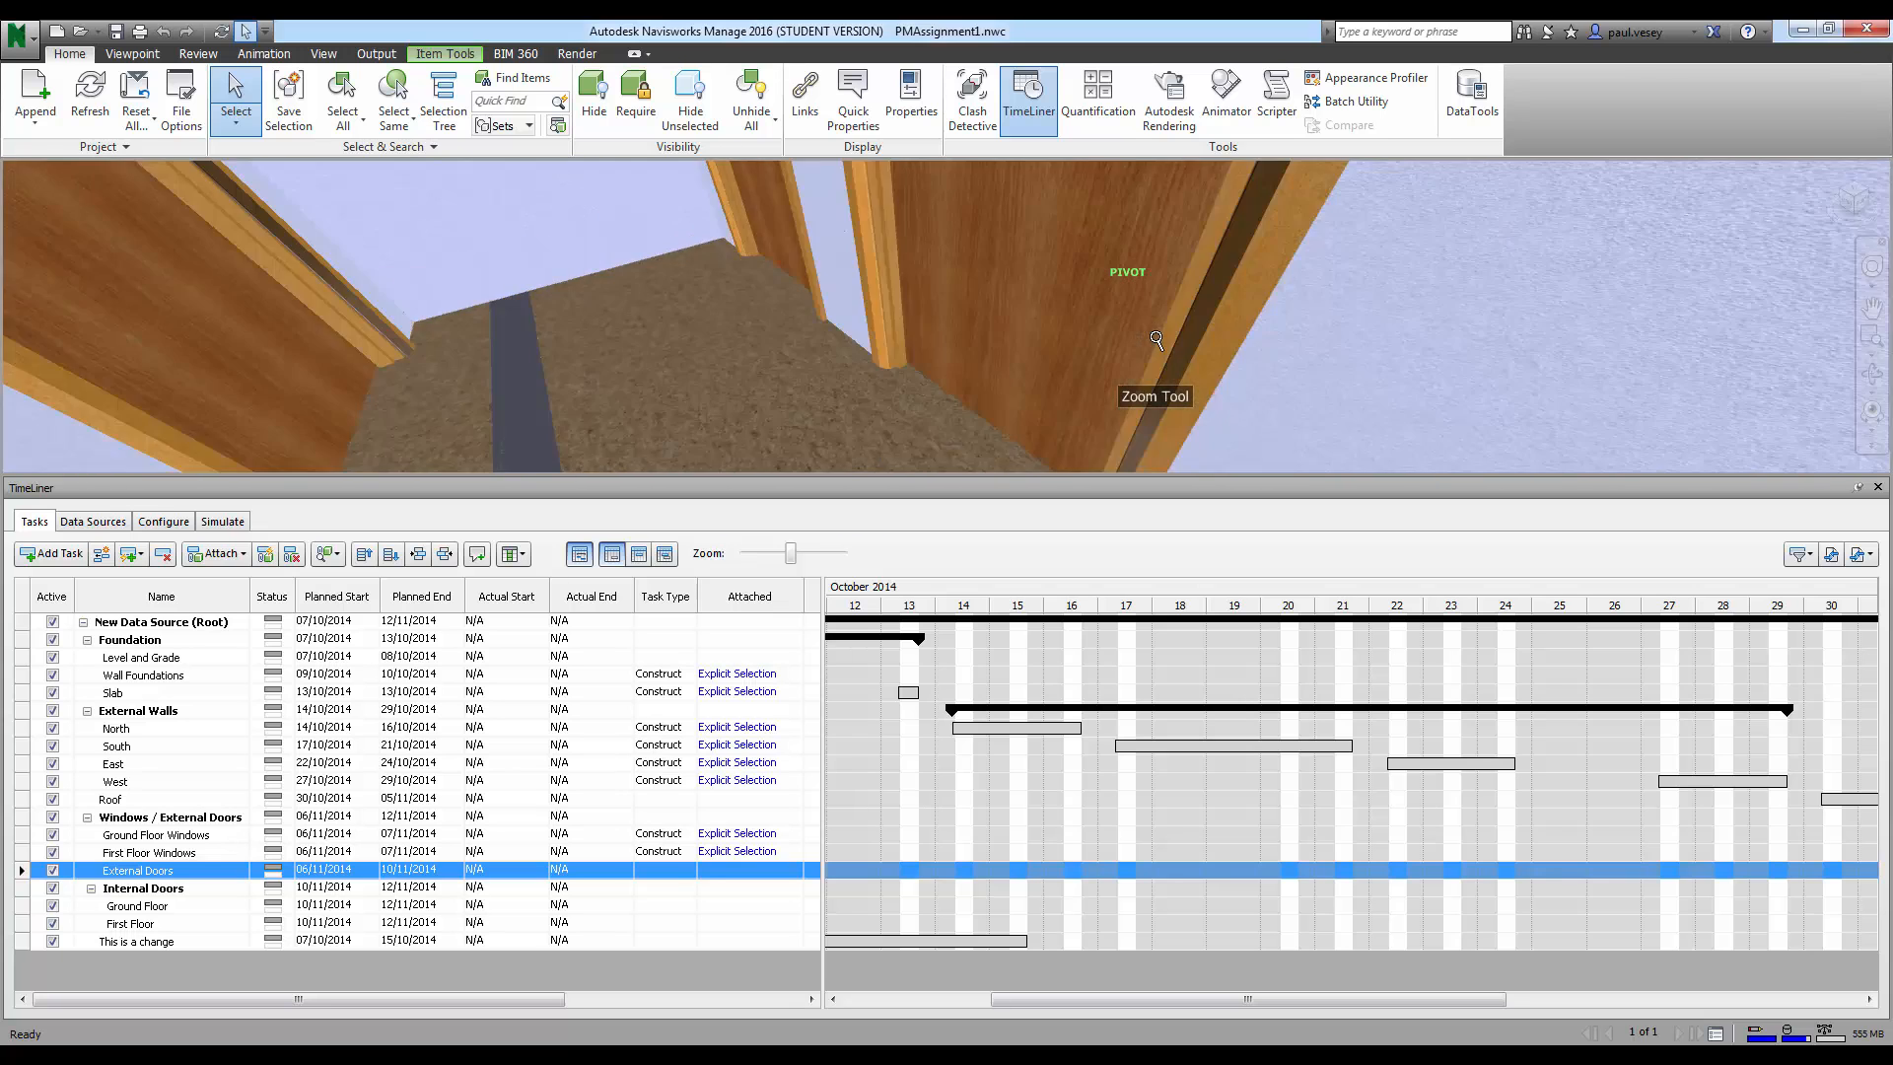
{"action": "scroll", "coordinate": [1158, 338], "scroll_direction": "down", "scroll_amount": 5}
{"action": "middle_click_drag", "start_coordinate": [1153, 338], "coordinate": [1081, 294]}
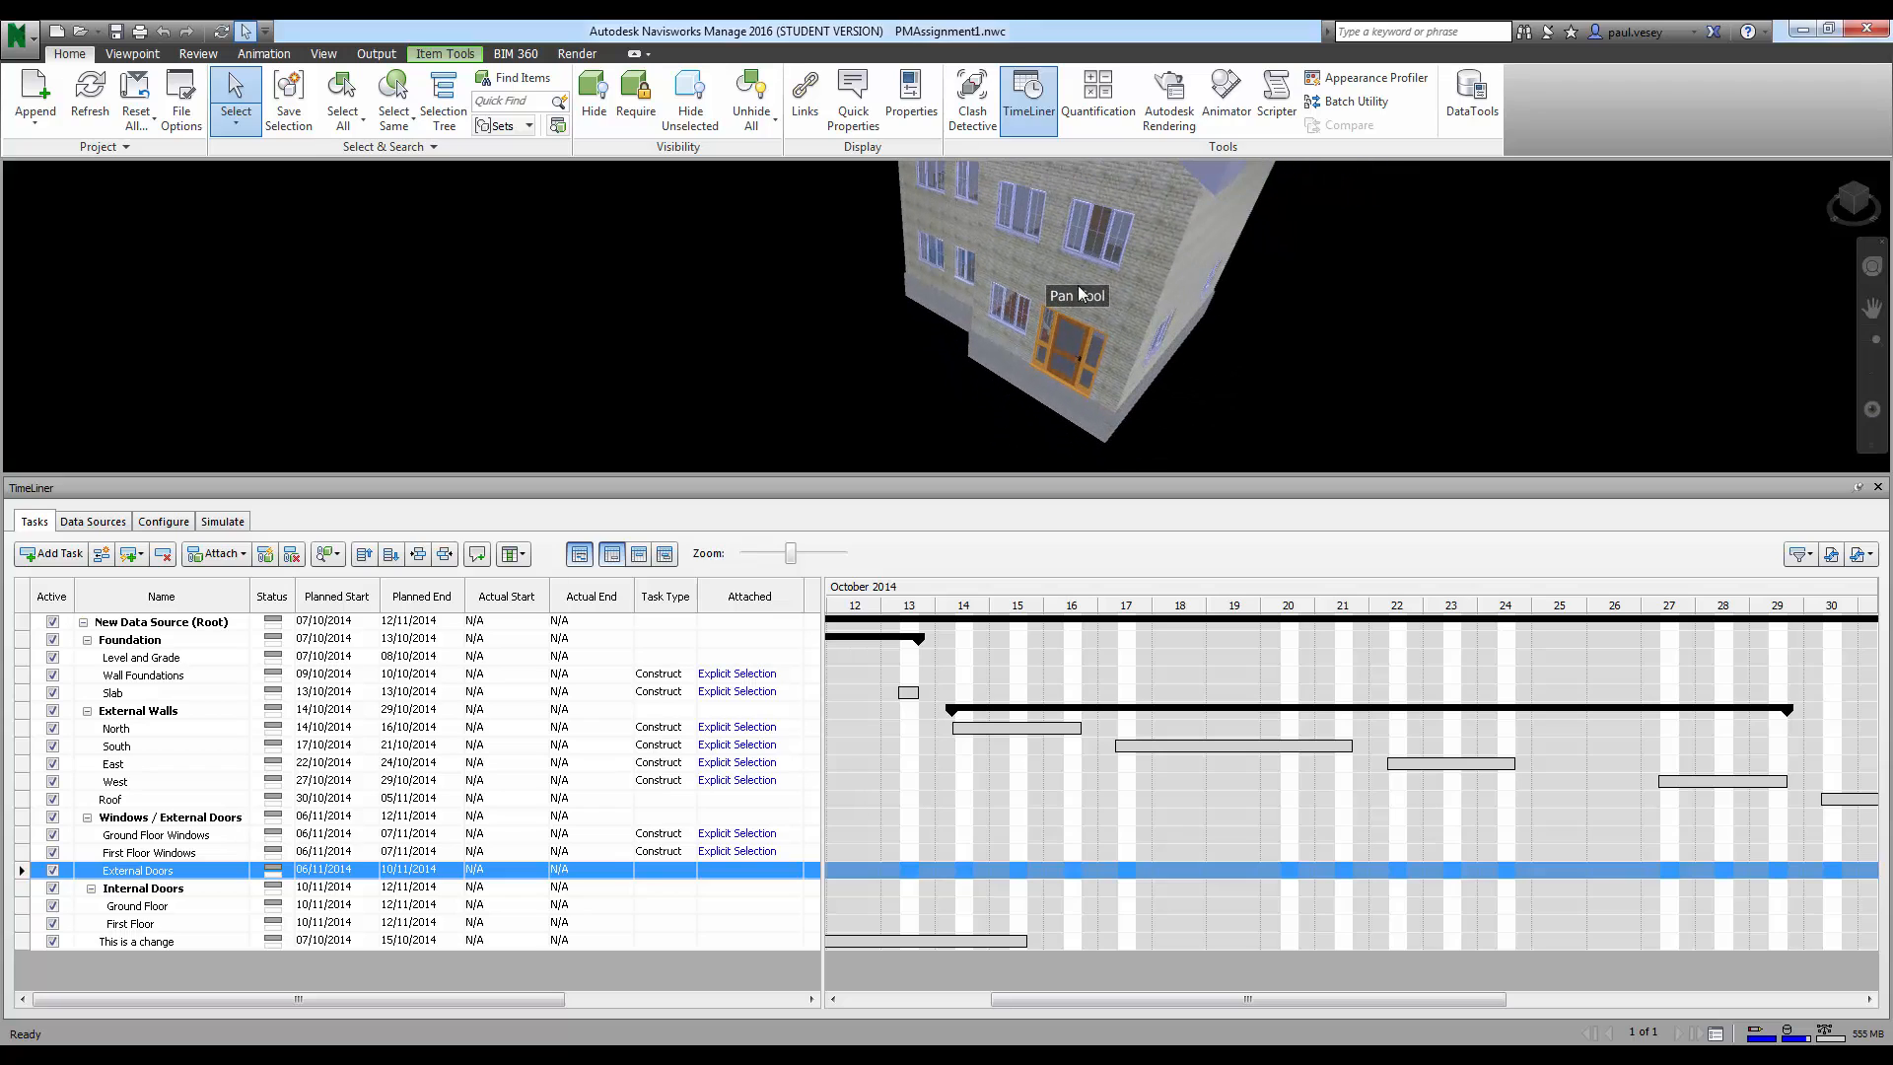
{"action": "left_click", "coordinate": [1071, 342]}
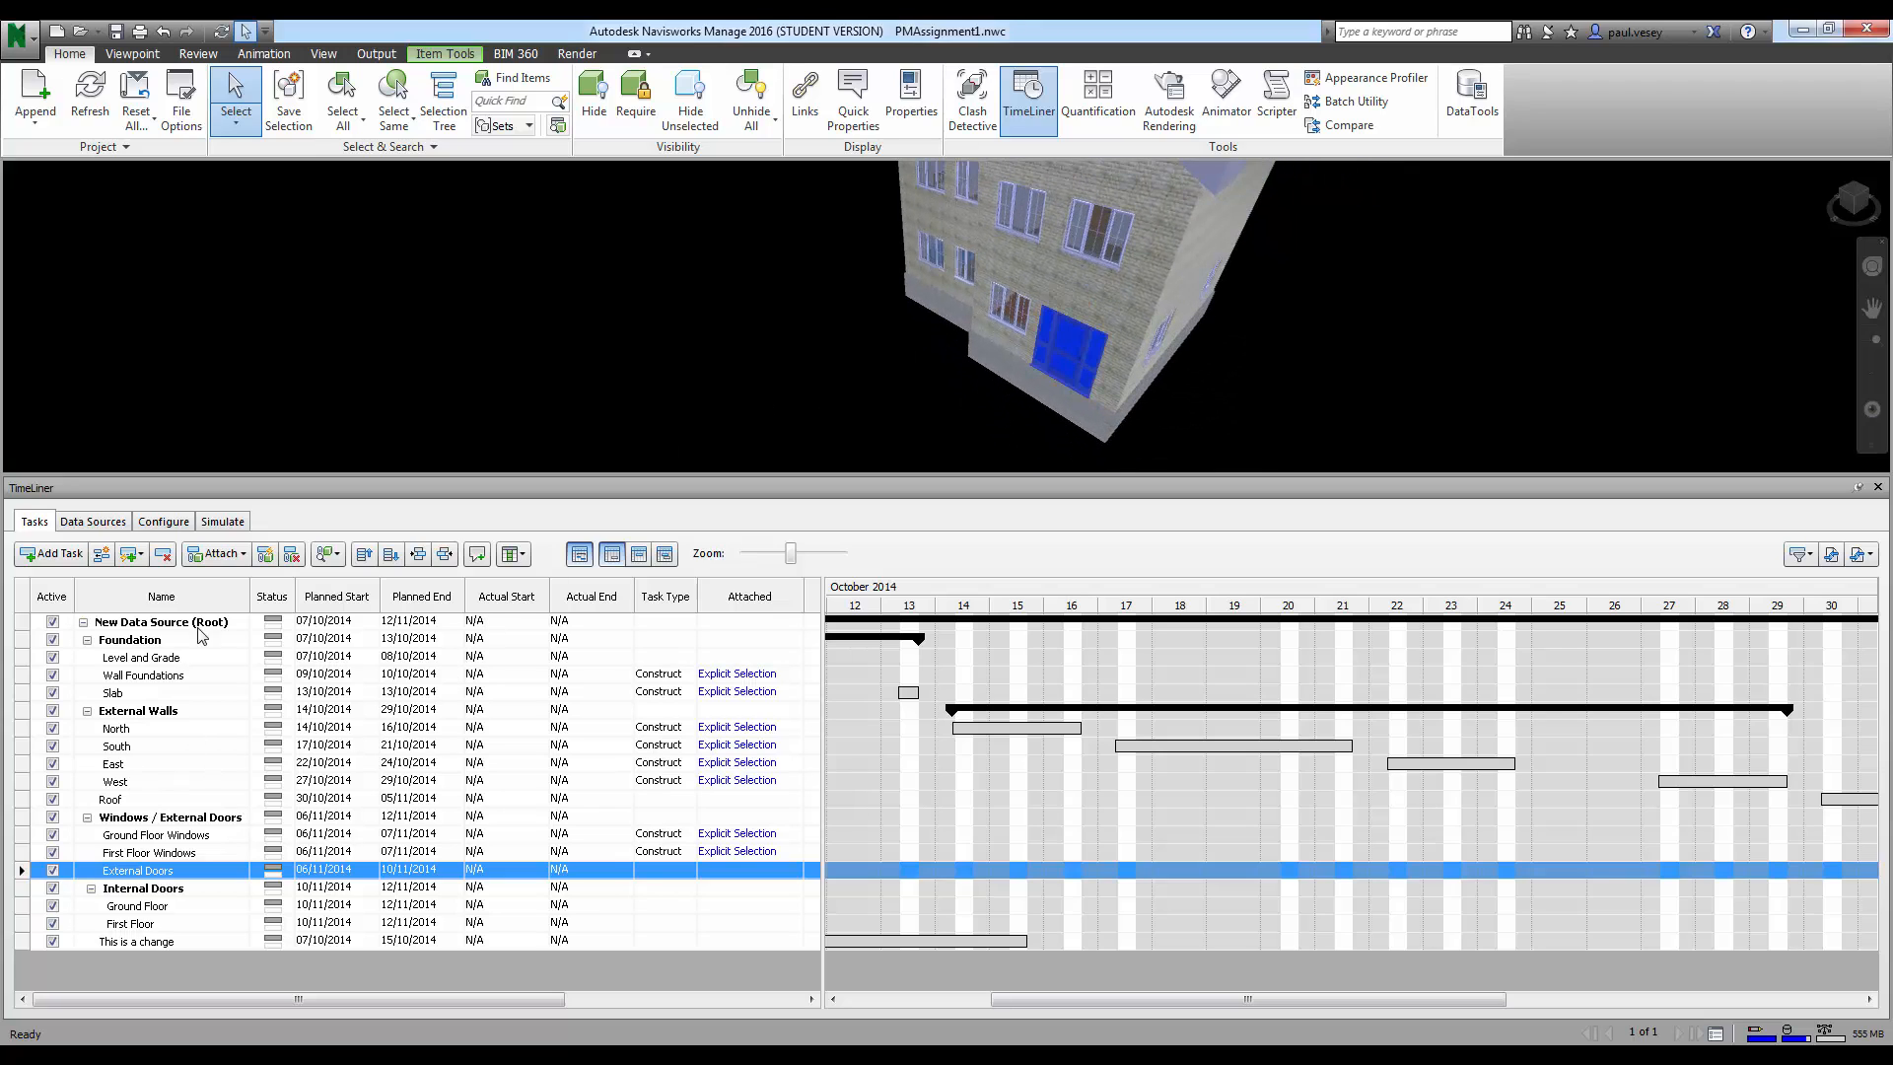
Step: Attach the two selected doors to the External Doors task and set its task type to Construct
{"action": "left_click", "coordinate": [214, 553]}
{"action": "left_click", "coordinate": [229, 579]}
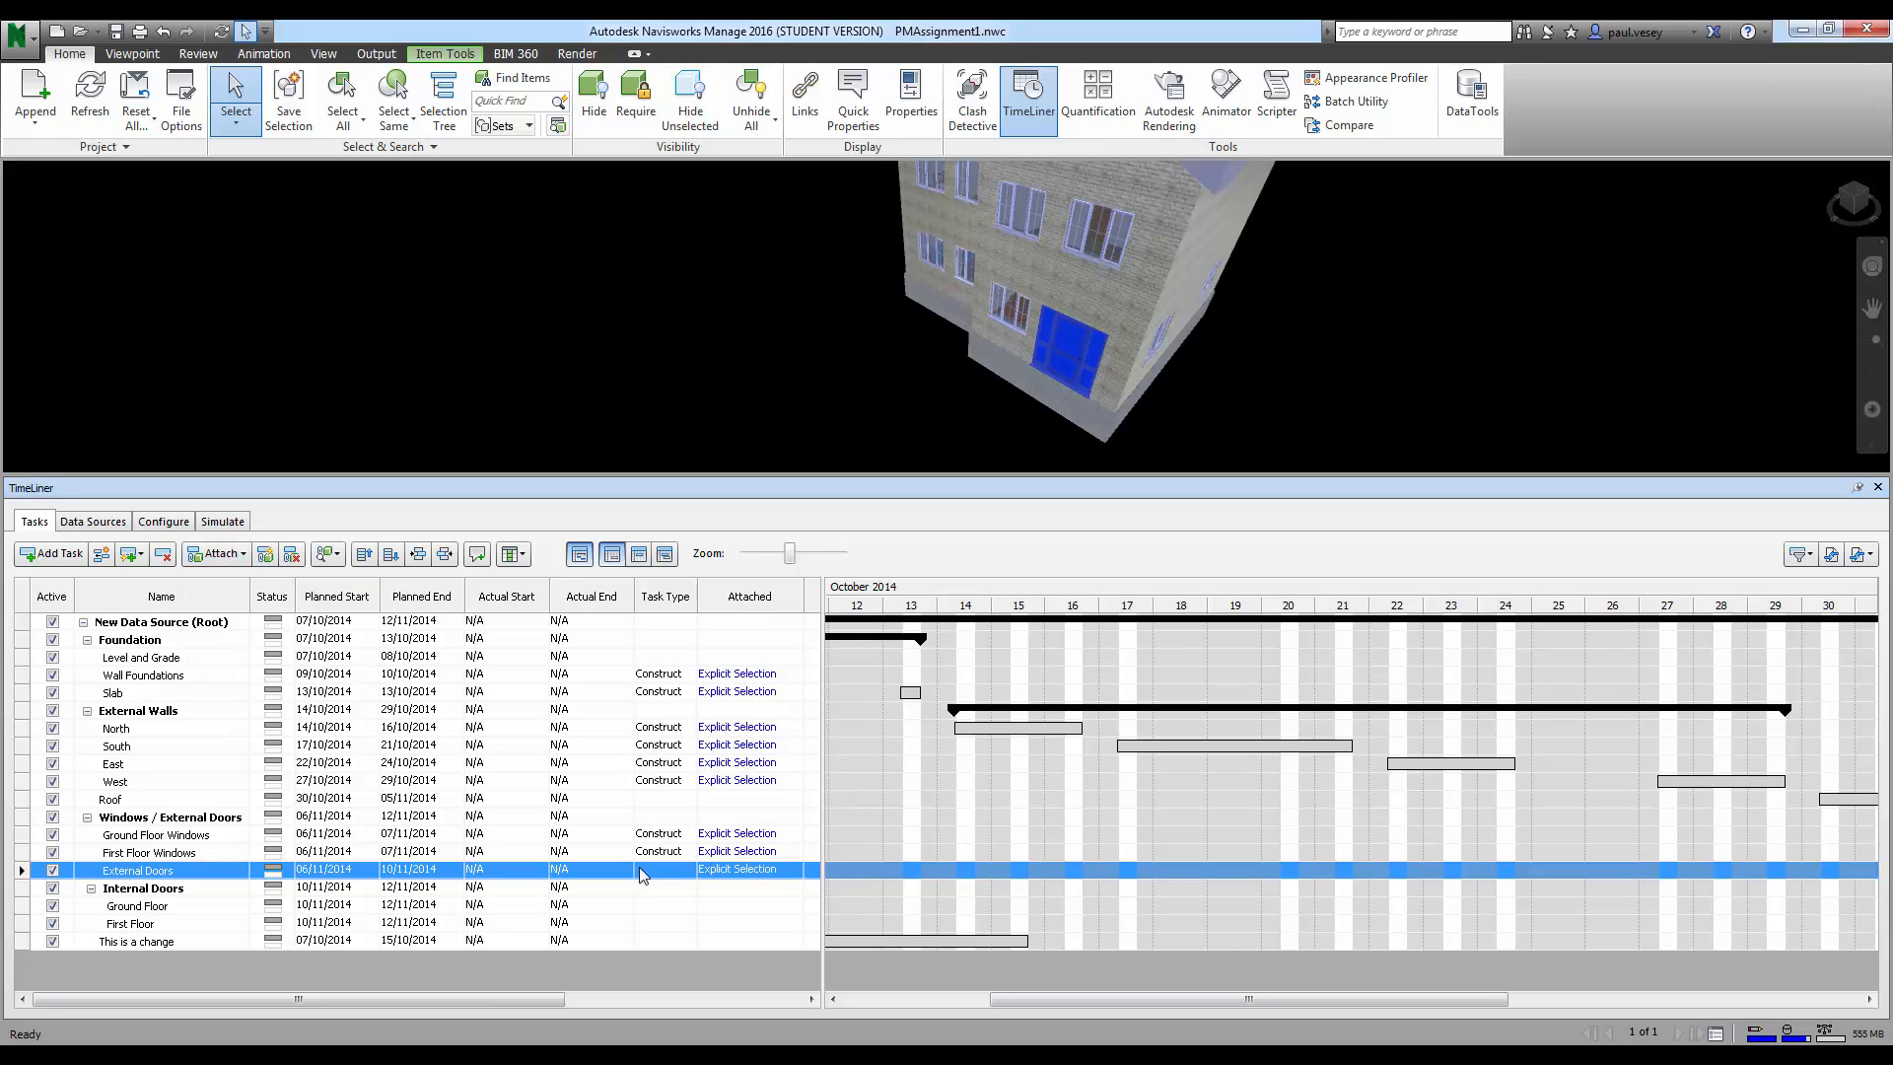
{"action": "left_click", "coordinate": [654, 871]}
{"action": "left_click", "coordinate": [687, 870]}
{"action": "left_click", "coordinate": [657, 905]}
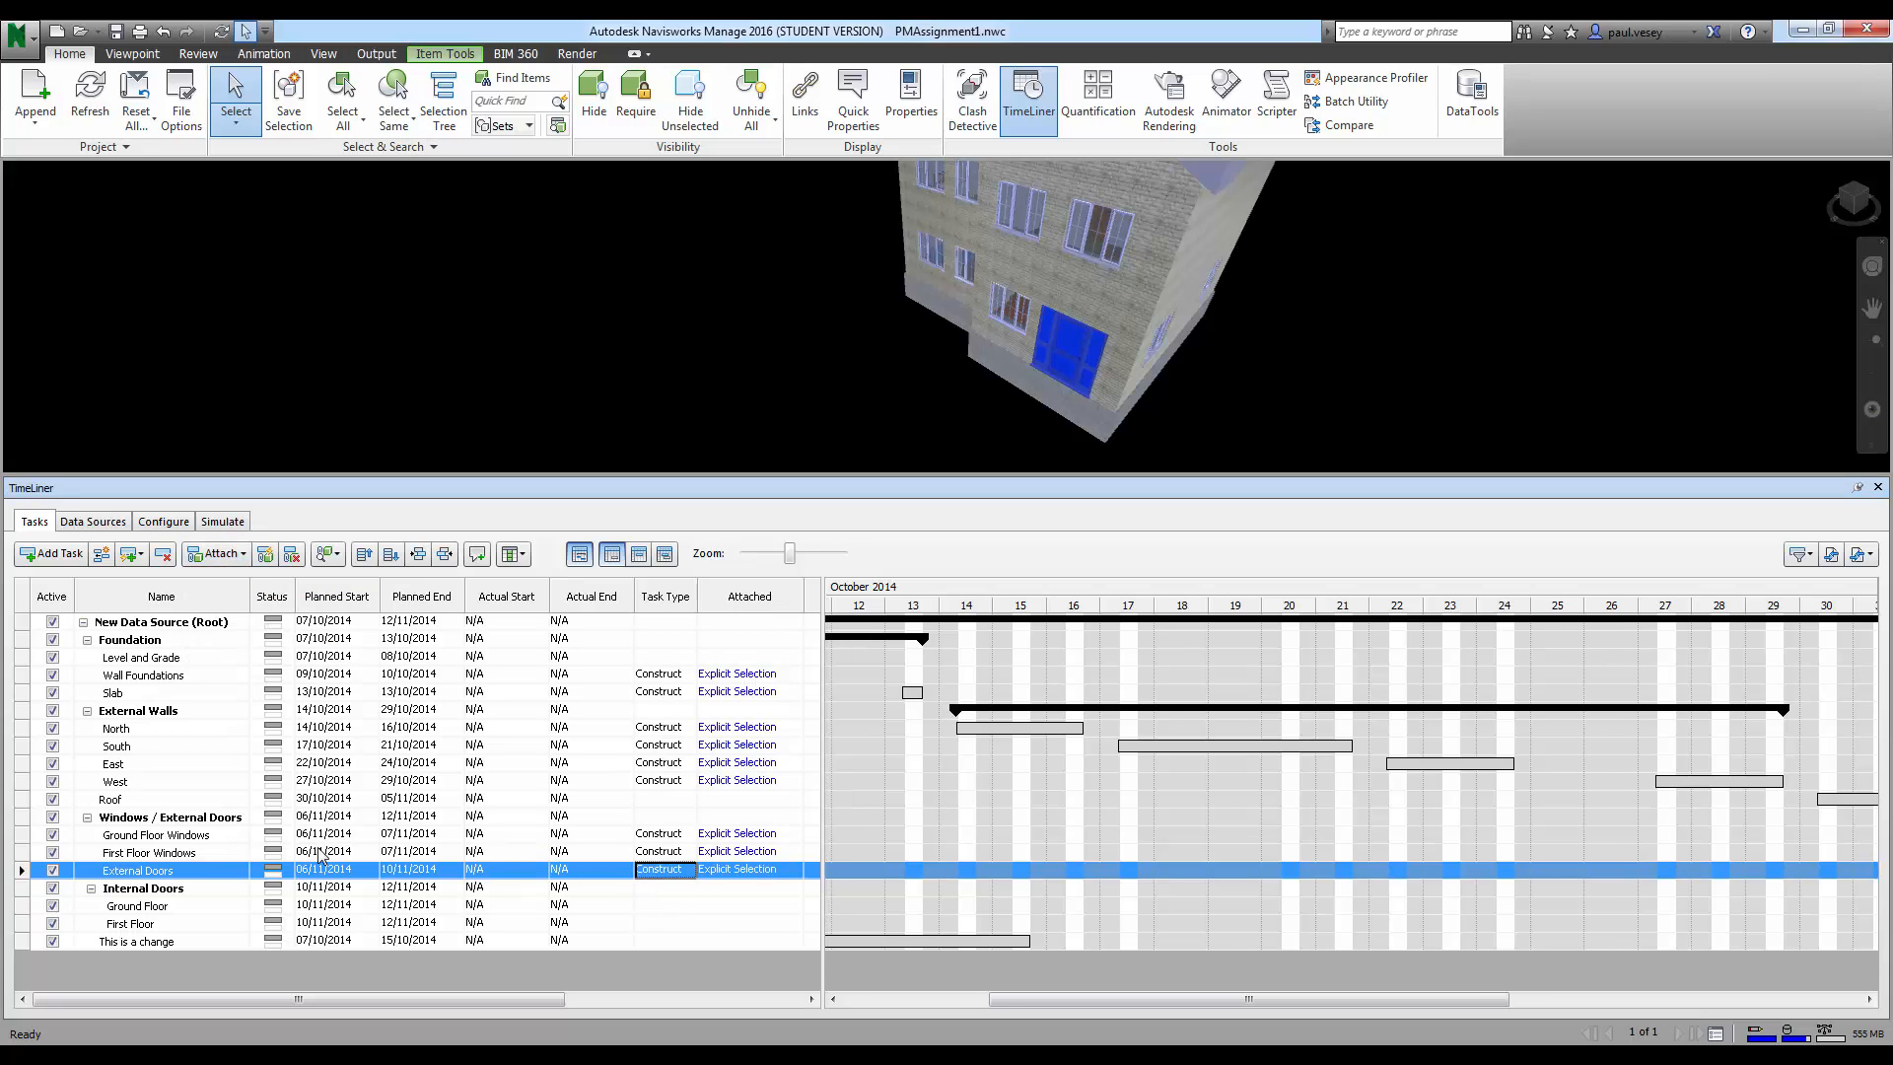
Step: Clear the selection, enlarge the model view above the TimeLiner and play the construction simulation from 07/10/2014
{"action": "left_click", "coordinate": [582, 357]}
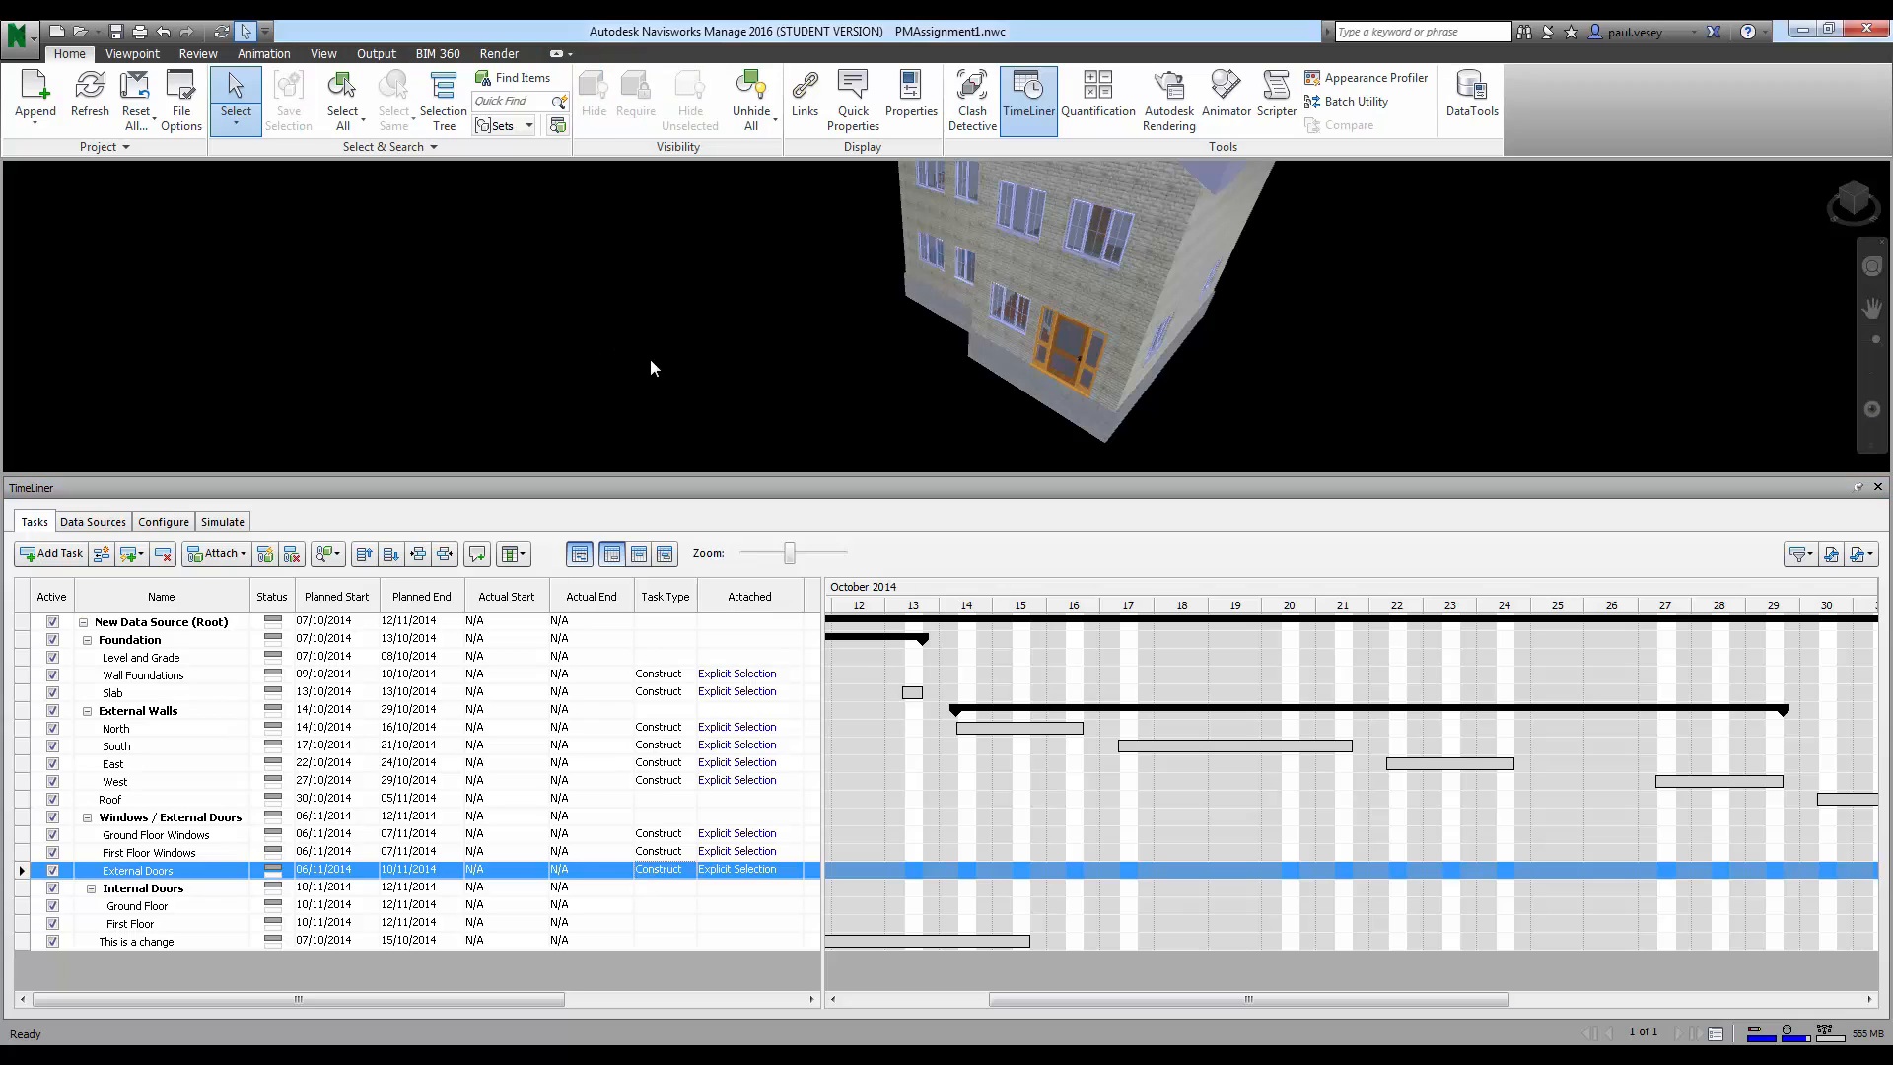
{"action": "middle_click_drag", "start_coordinate": [903, 328], "coordinate": [834, 363]}
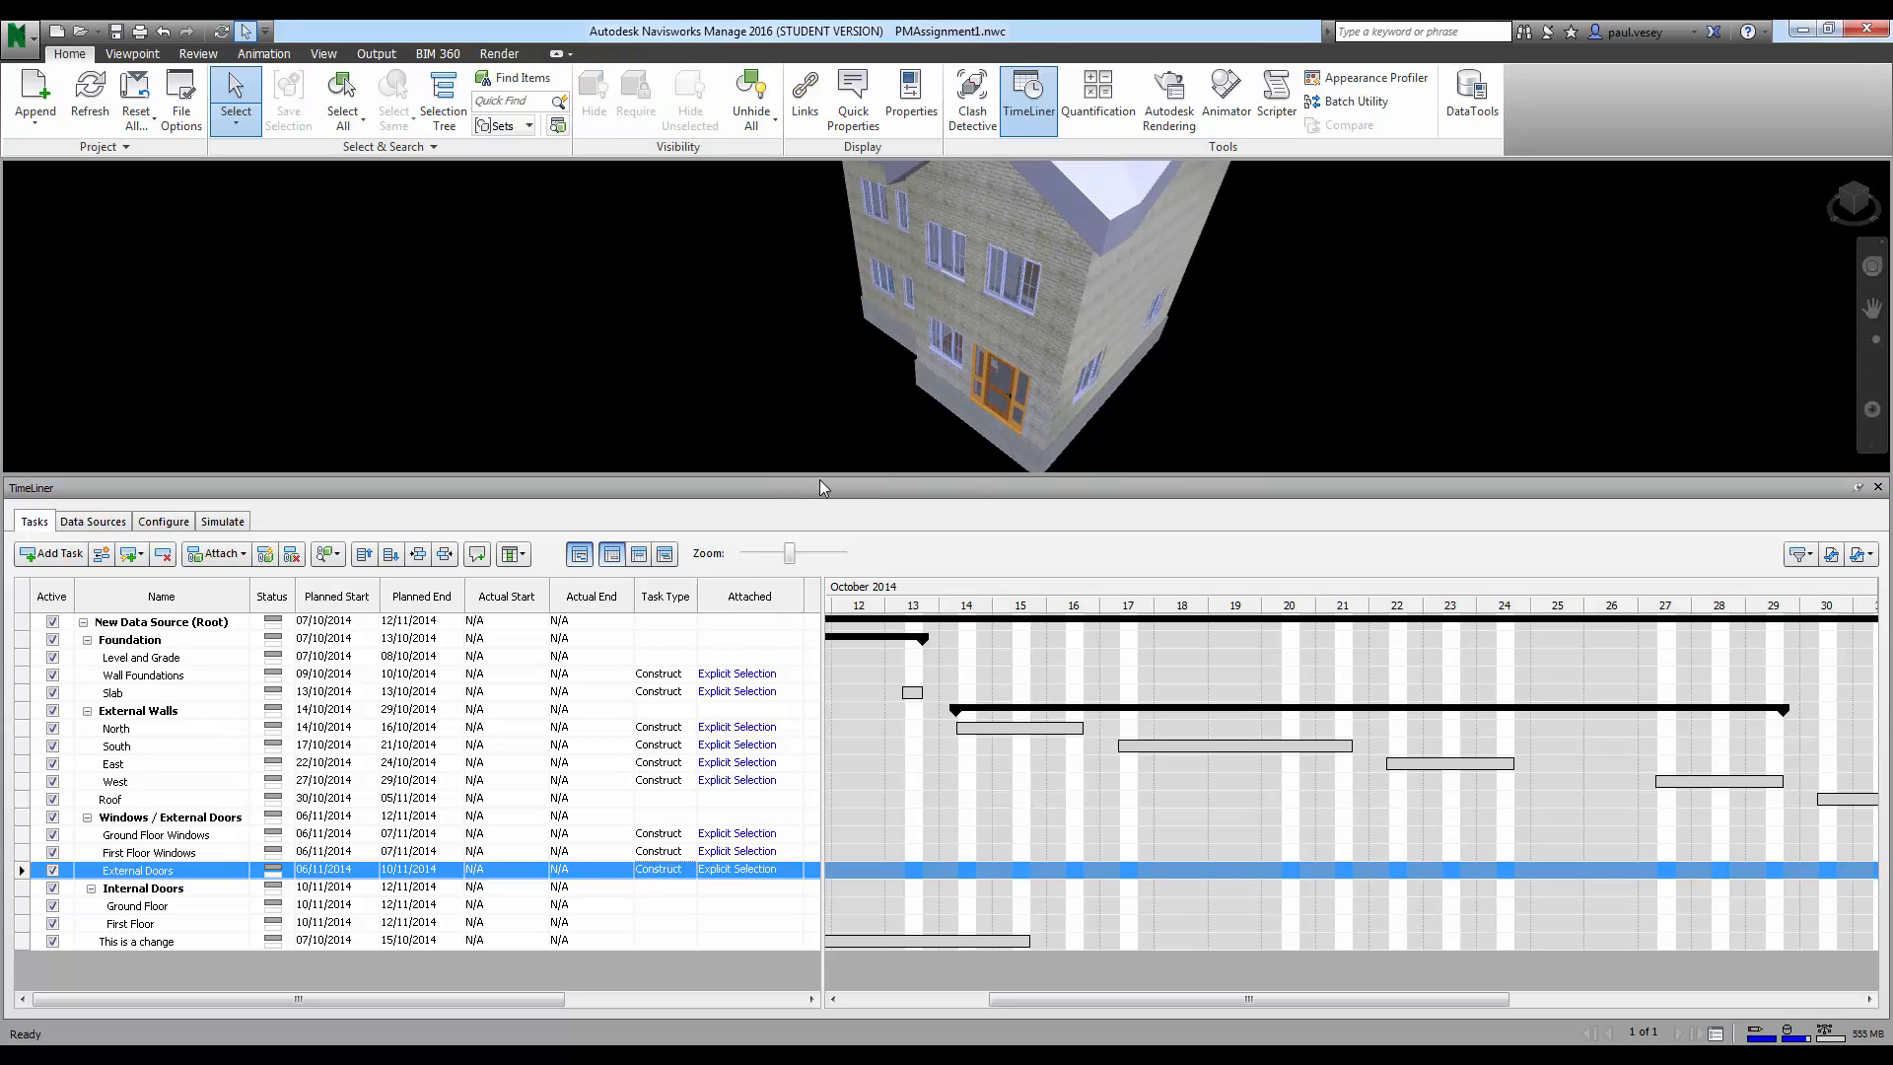
{"action": "left_click_drag", "start_coordinate": [807, 669], "coordinate": [807, 668]}
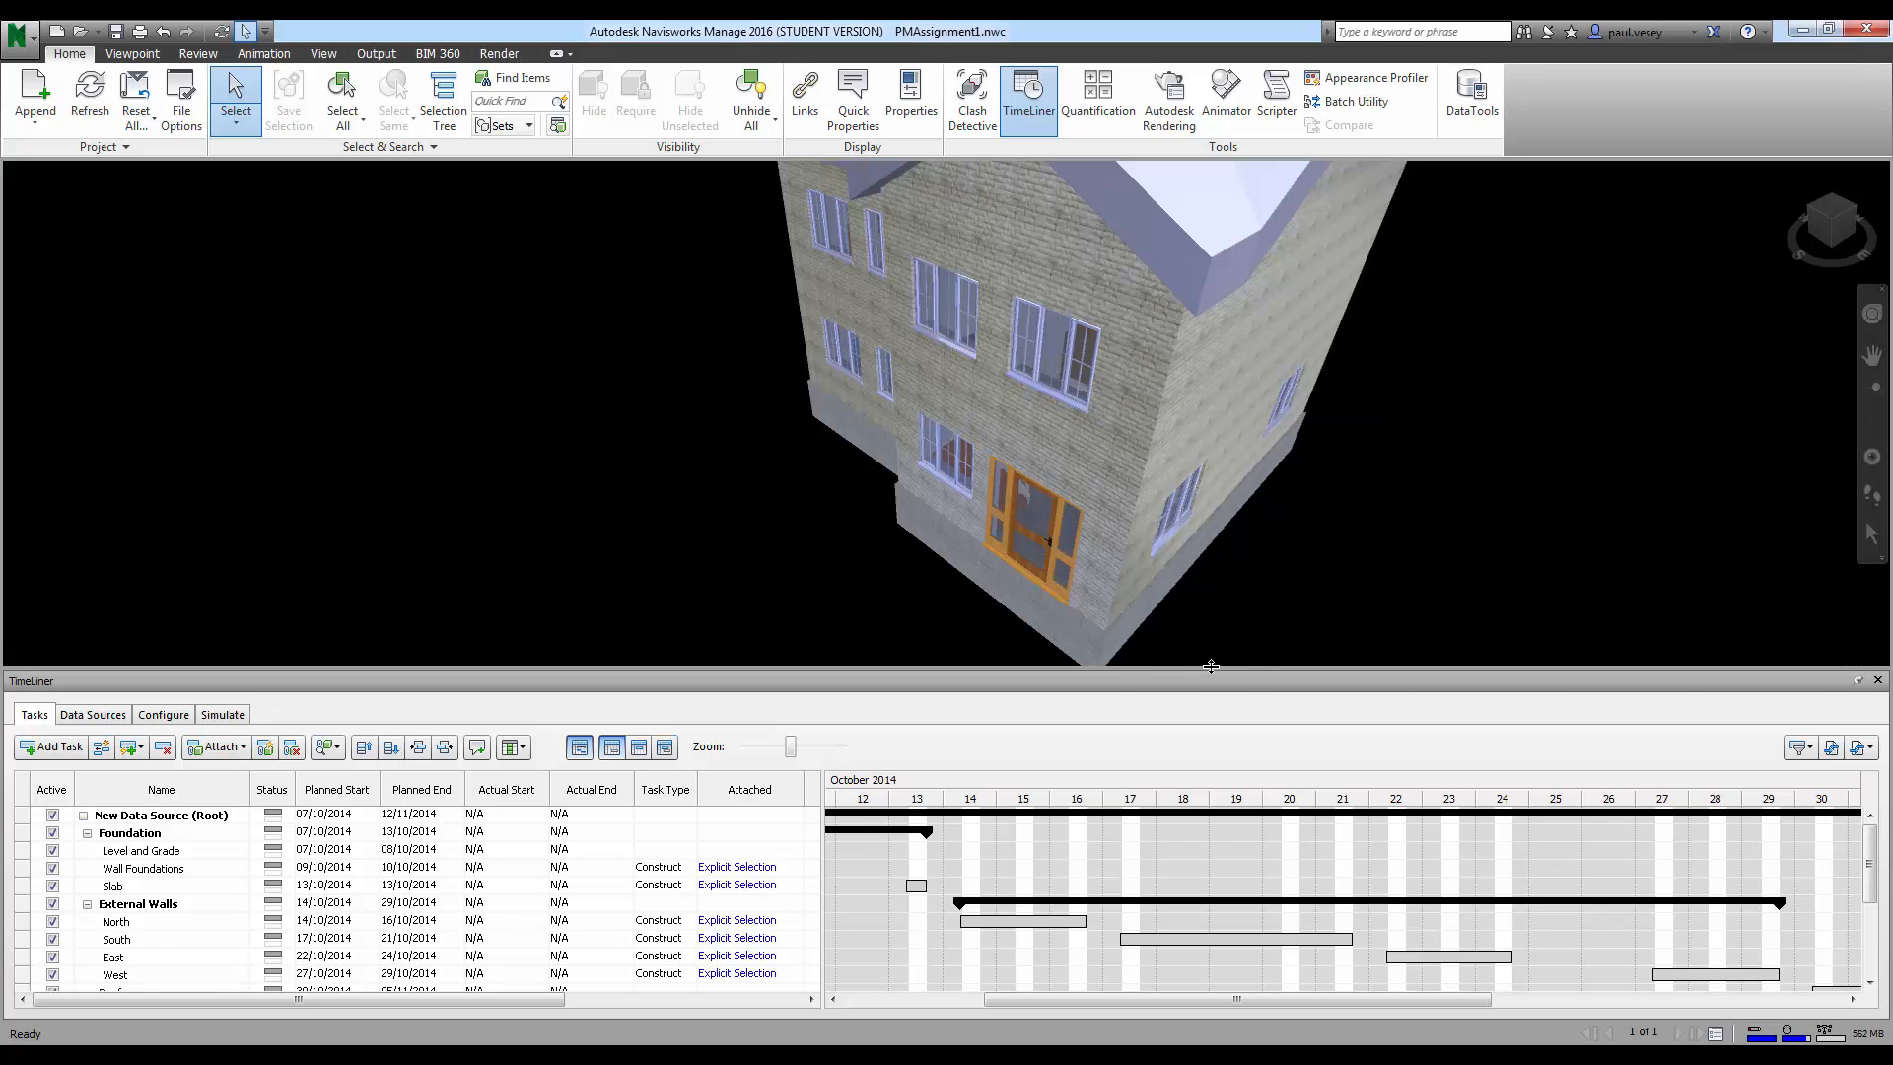
{"action": "left_click_drag", "start_coordinate": [1210, 667], "coordinate": [1211, 676]}
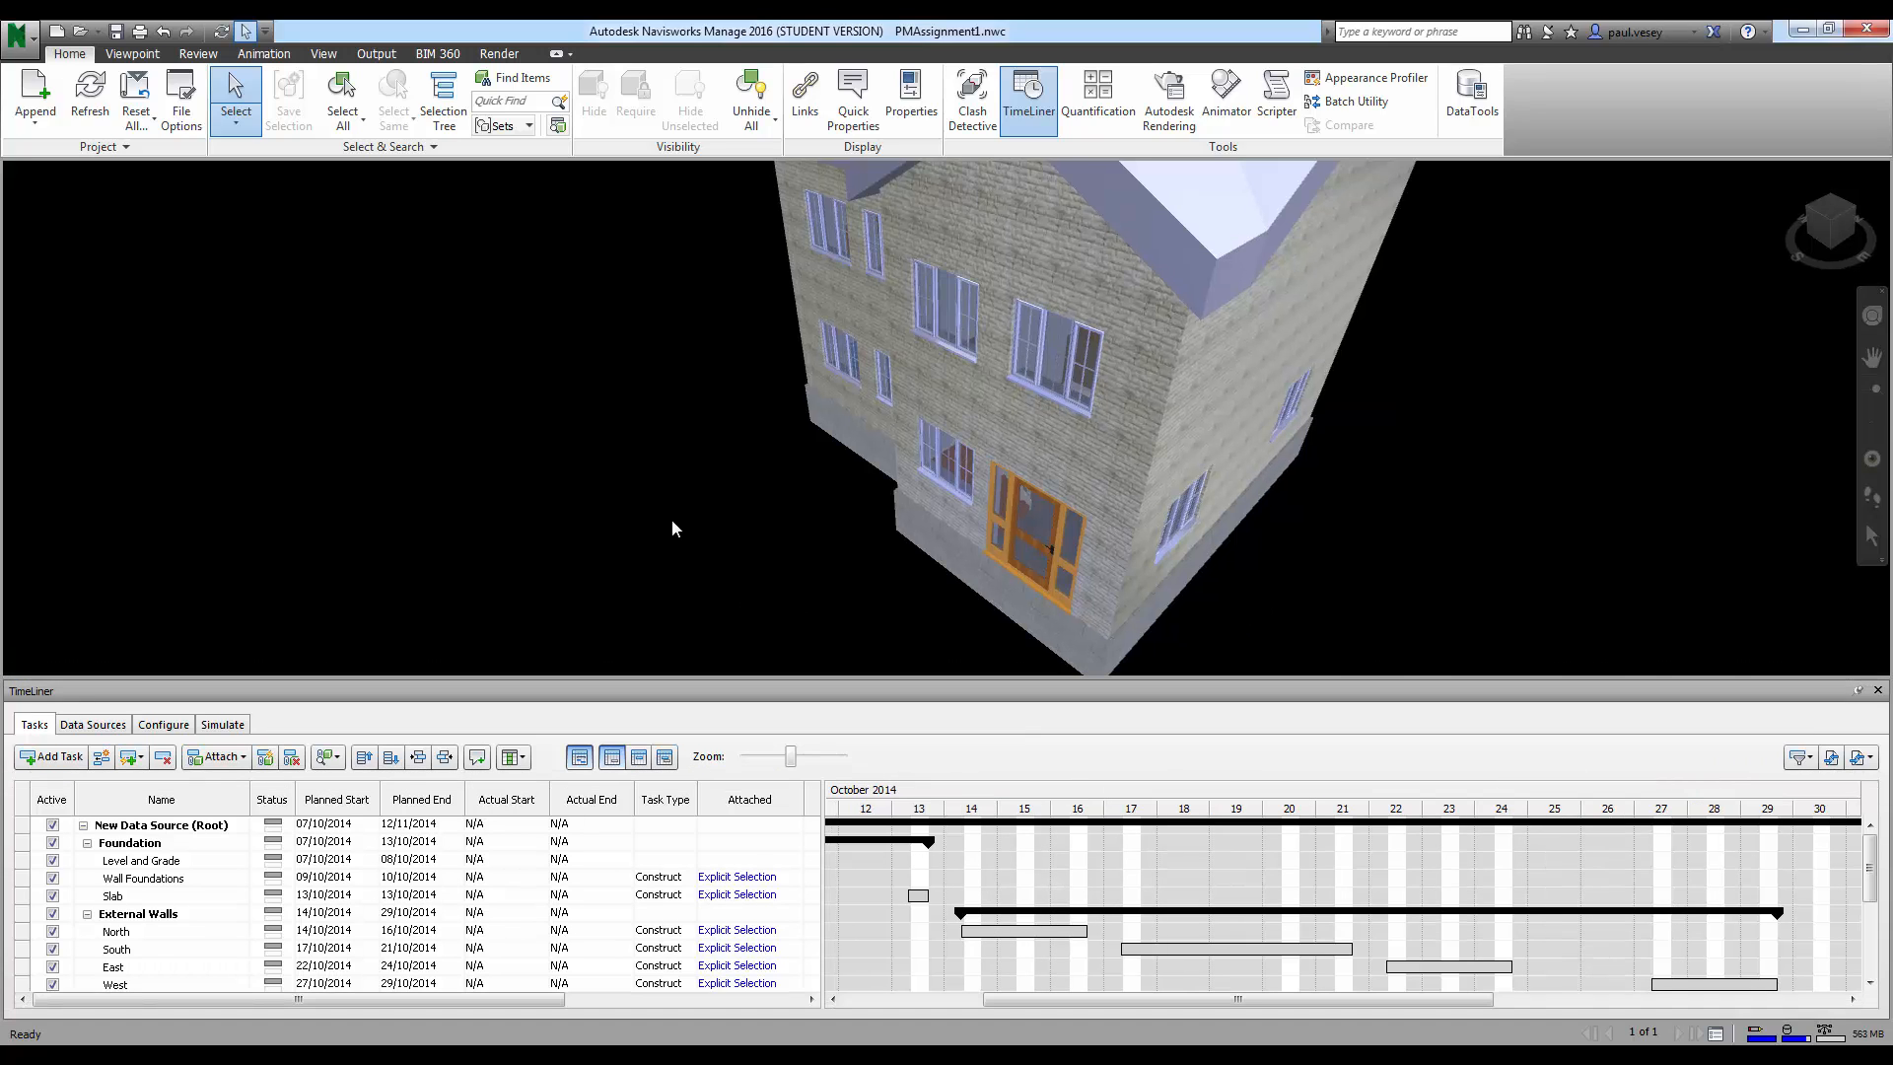
{"action": "left_click", "coordinate": [222, 724]}
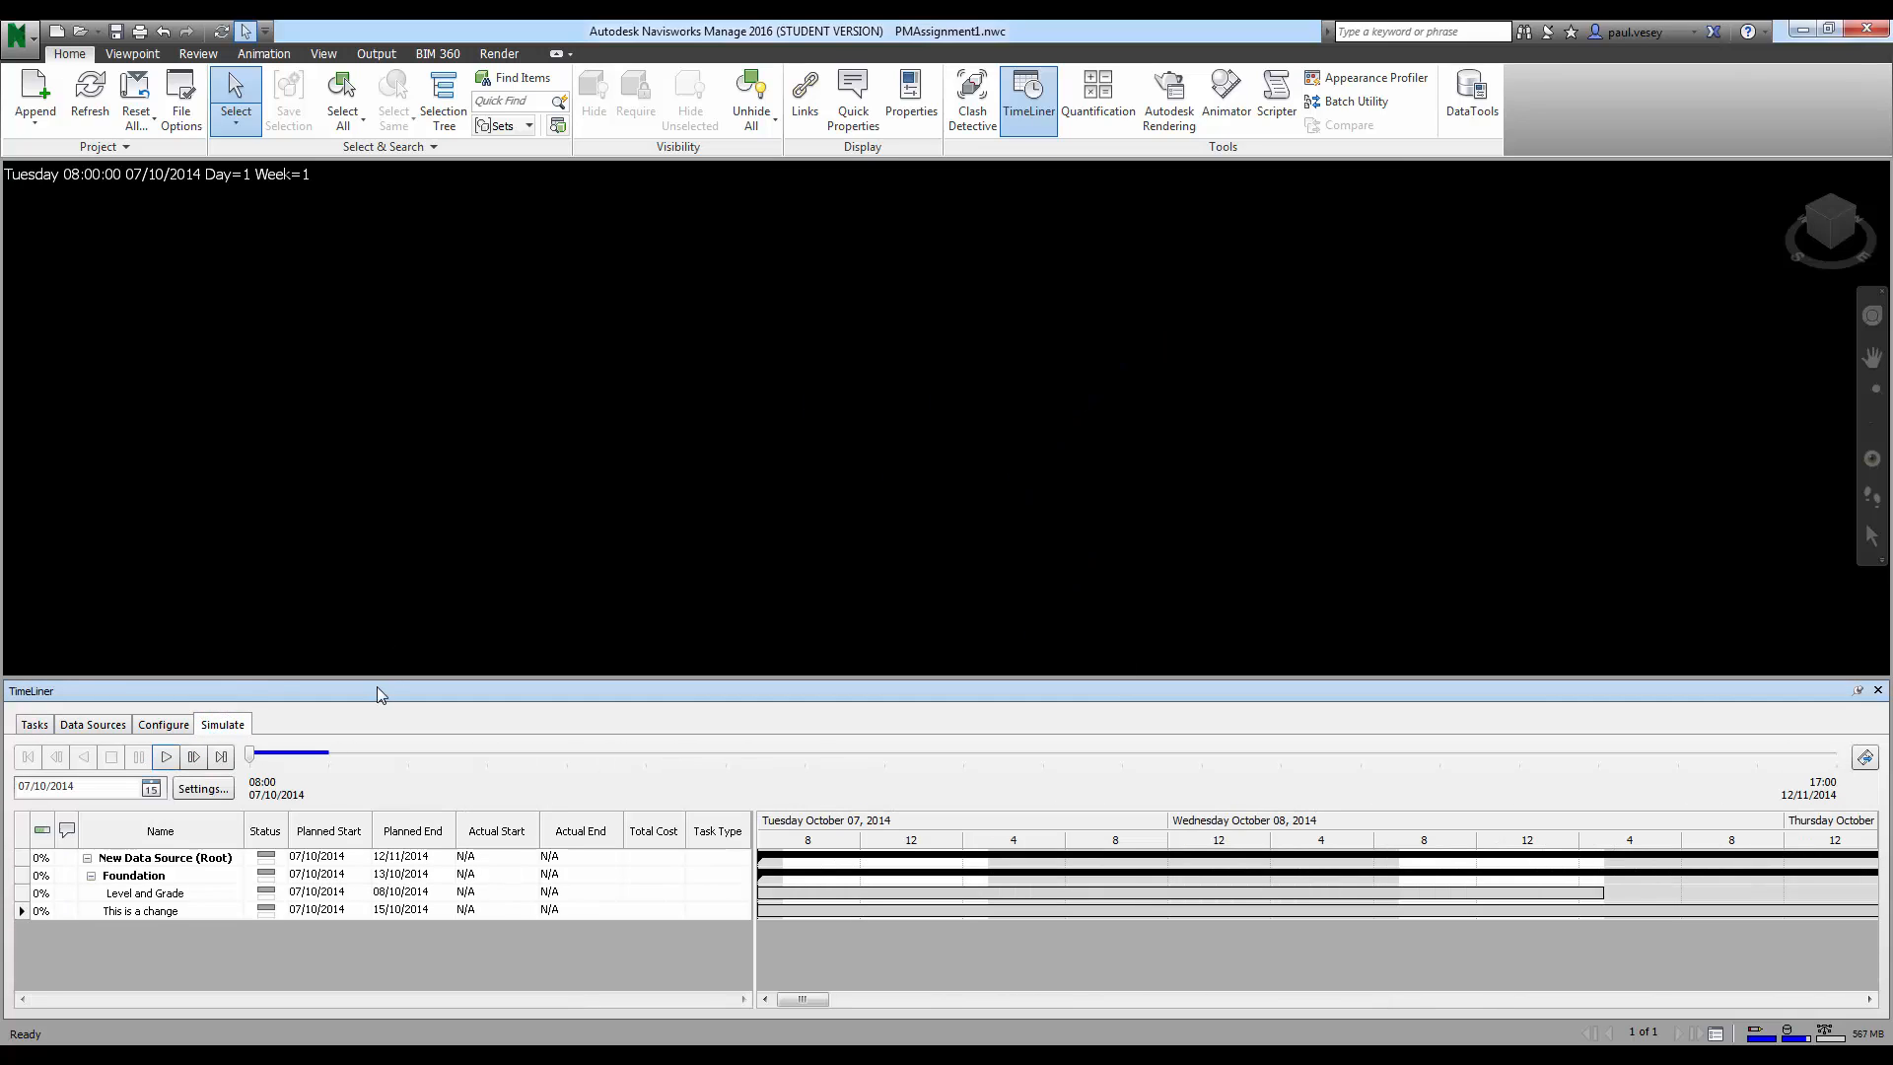
{"action": "left_click", "coordinate": [166, 757]}
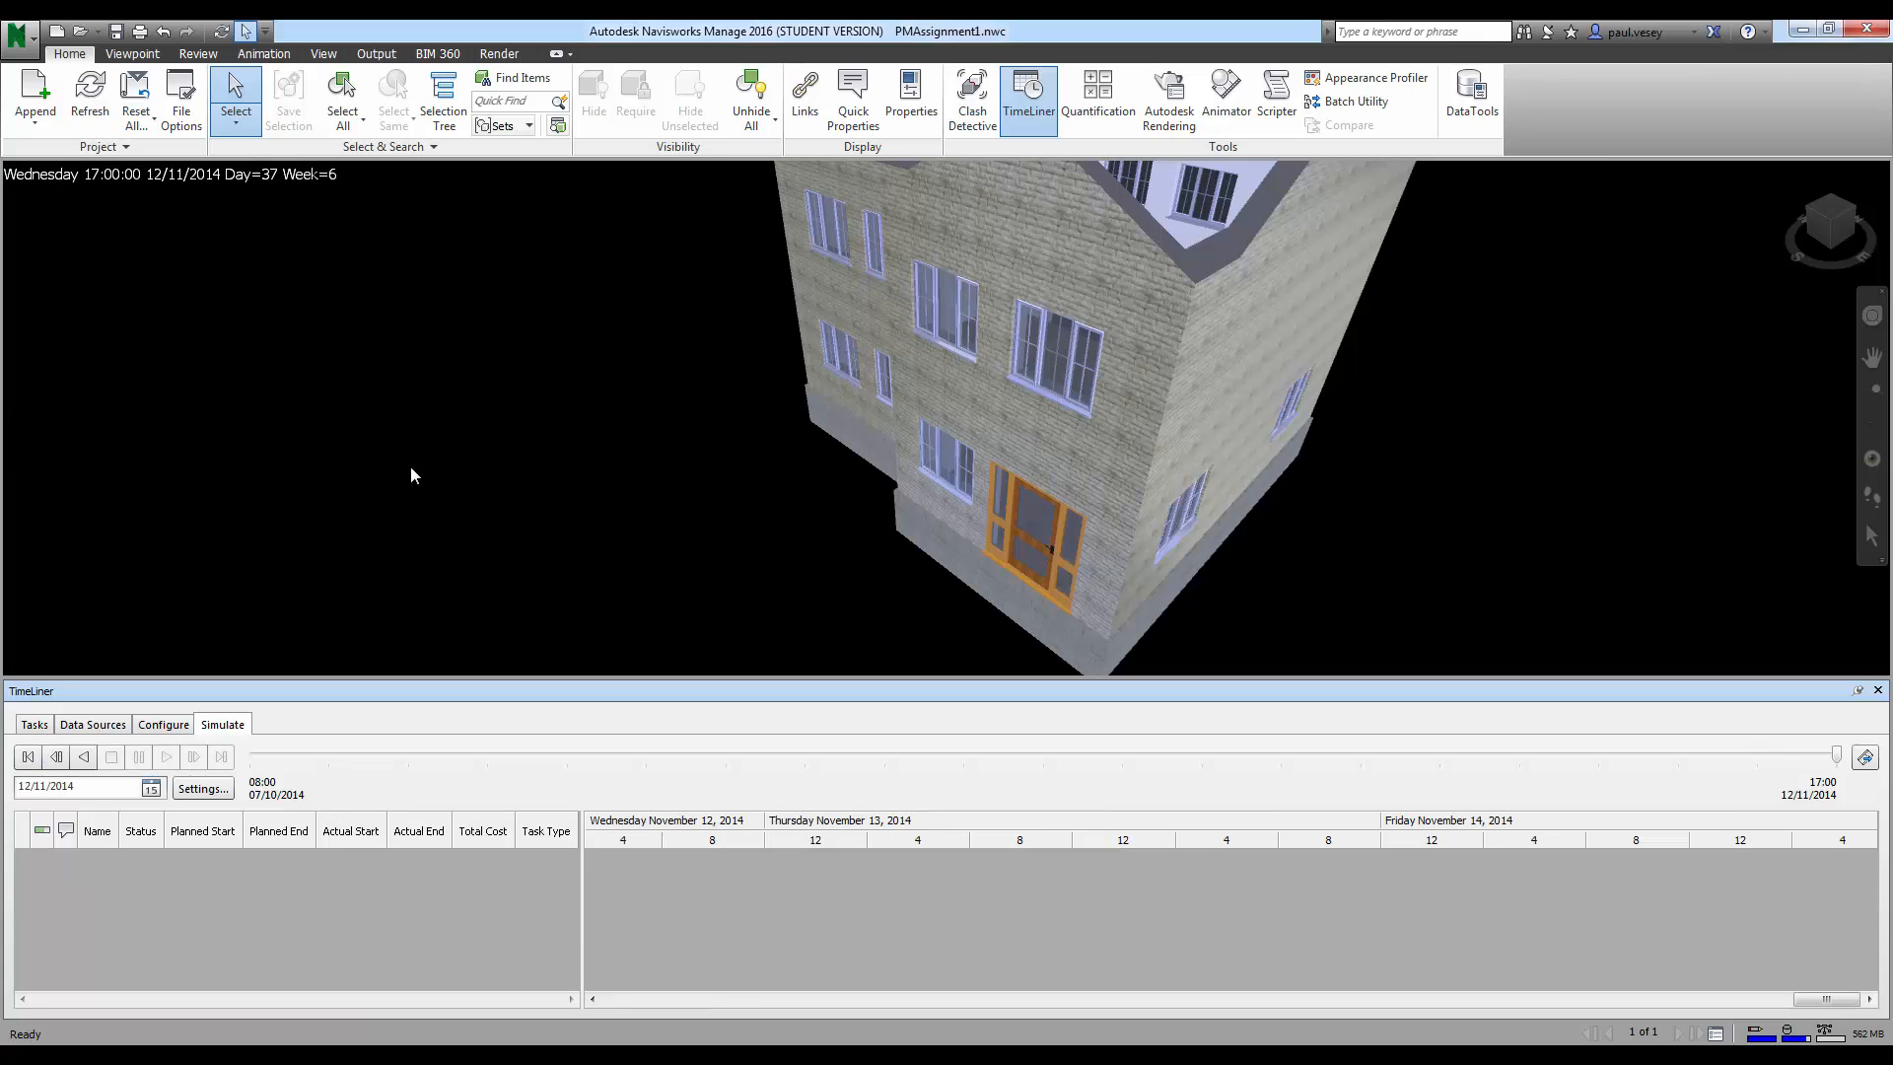
Step: Return to the TimeLiner task list and select both parts of the house roof in the model
{"action": "left_click", "coordinate": [34, 725]}
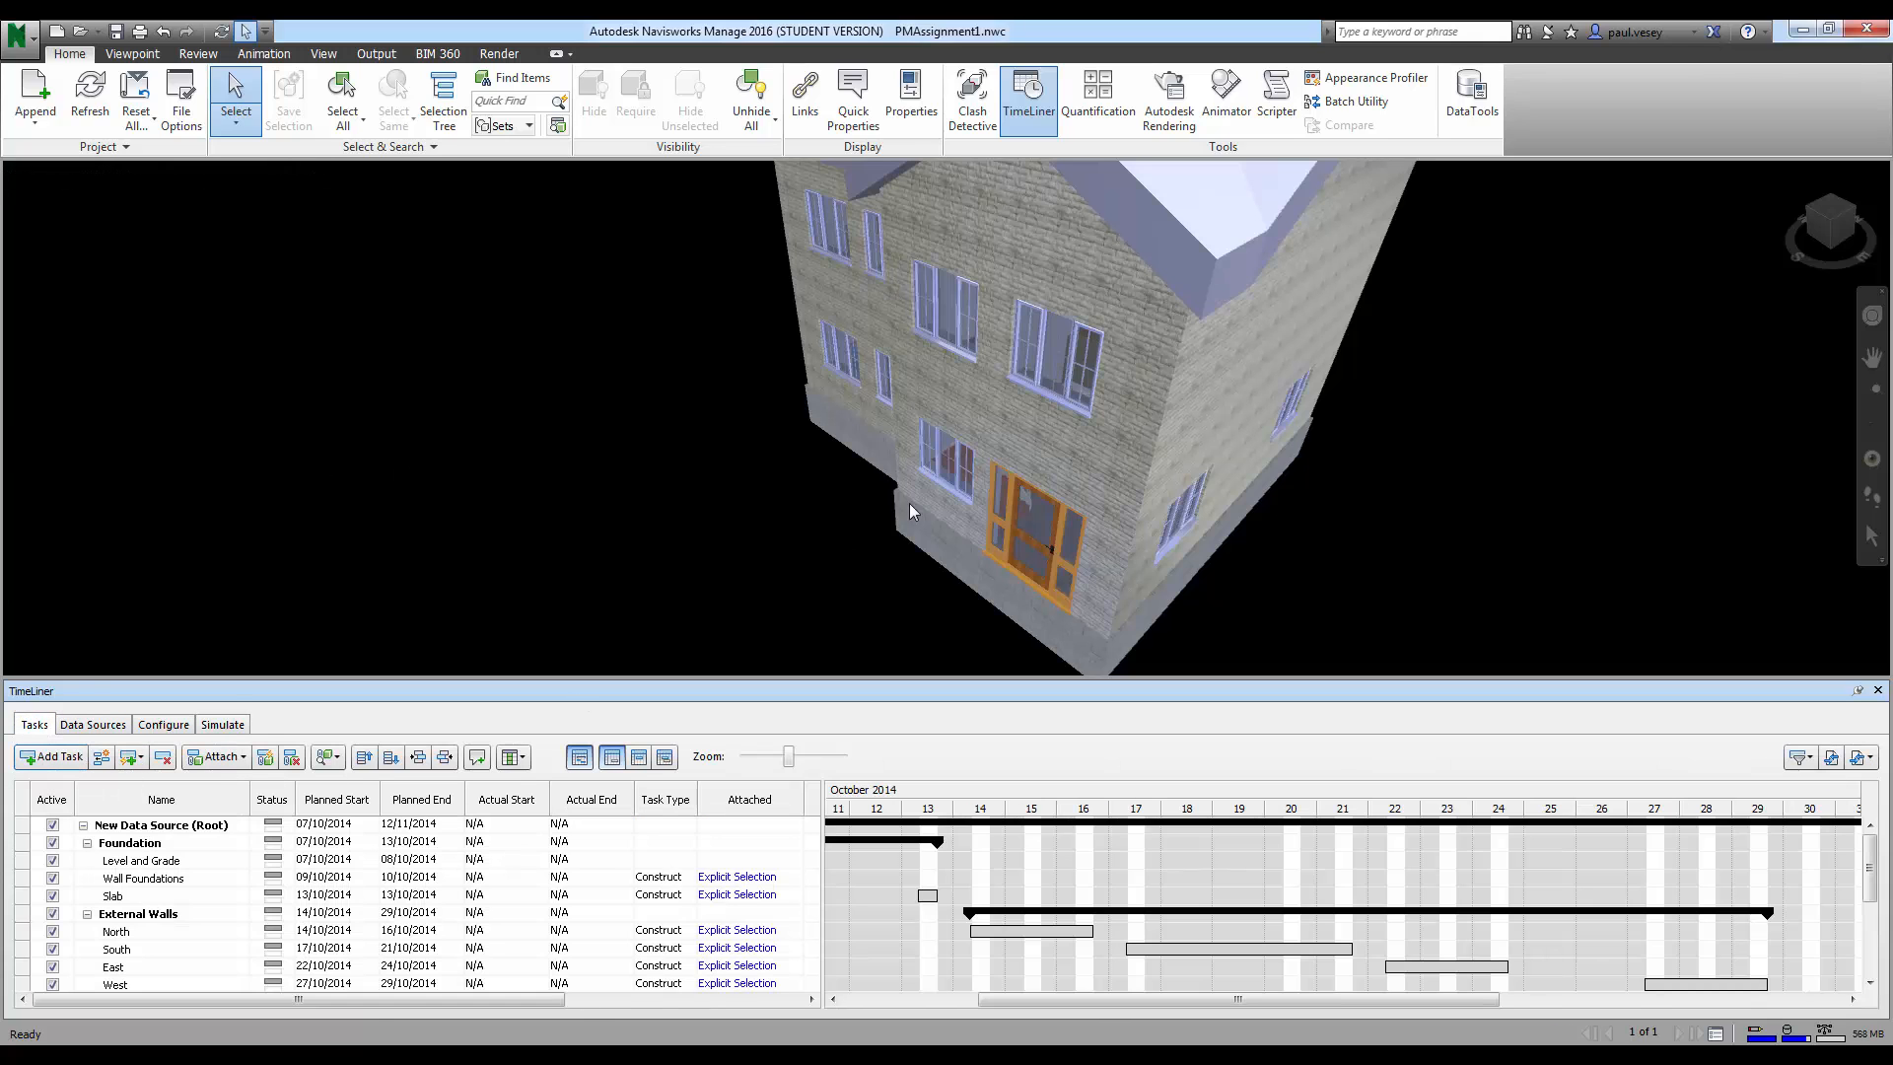
{"action": "middle_click_drag", "start_coordinate": [1400, 382], "coordinate": [1305, 499], "text": "shift"}
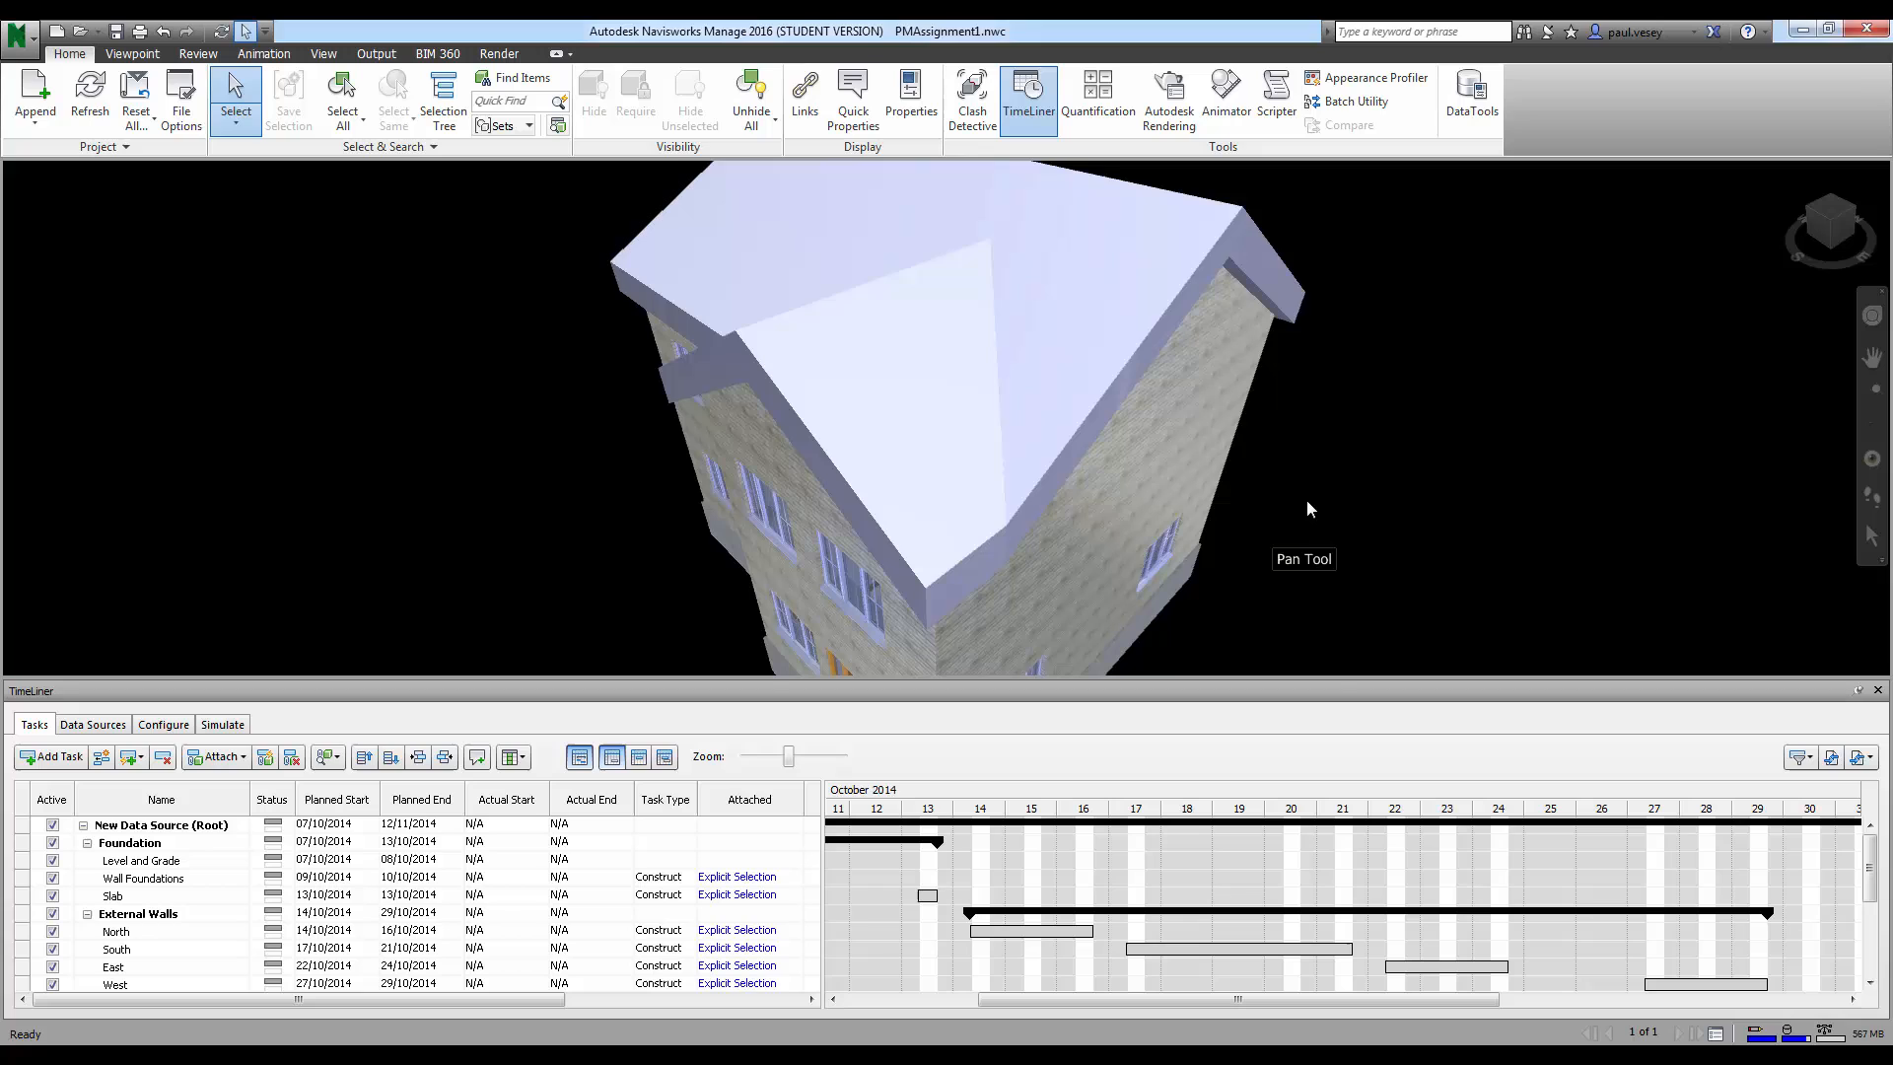
{"action": "left_click", "coordinate": [1068, 373]}
{"action": "left_click", "coordinate": [920, 398], "text": "ctrl"}
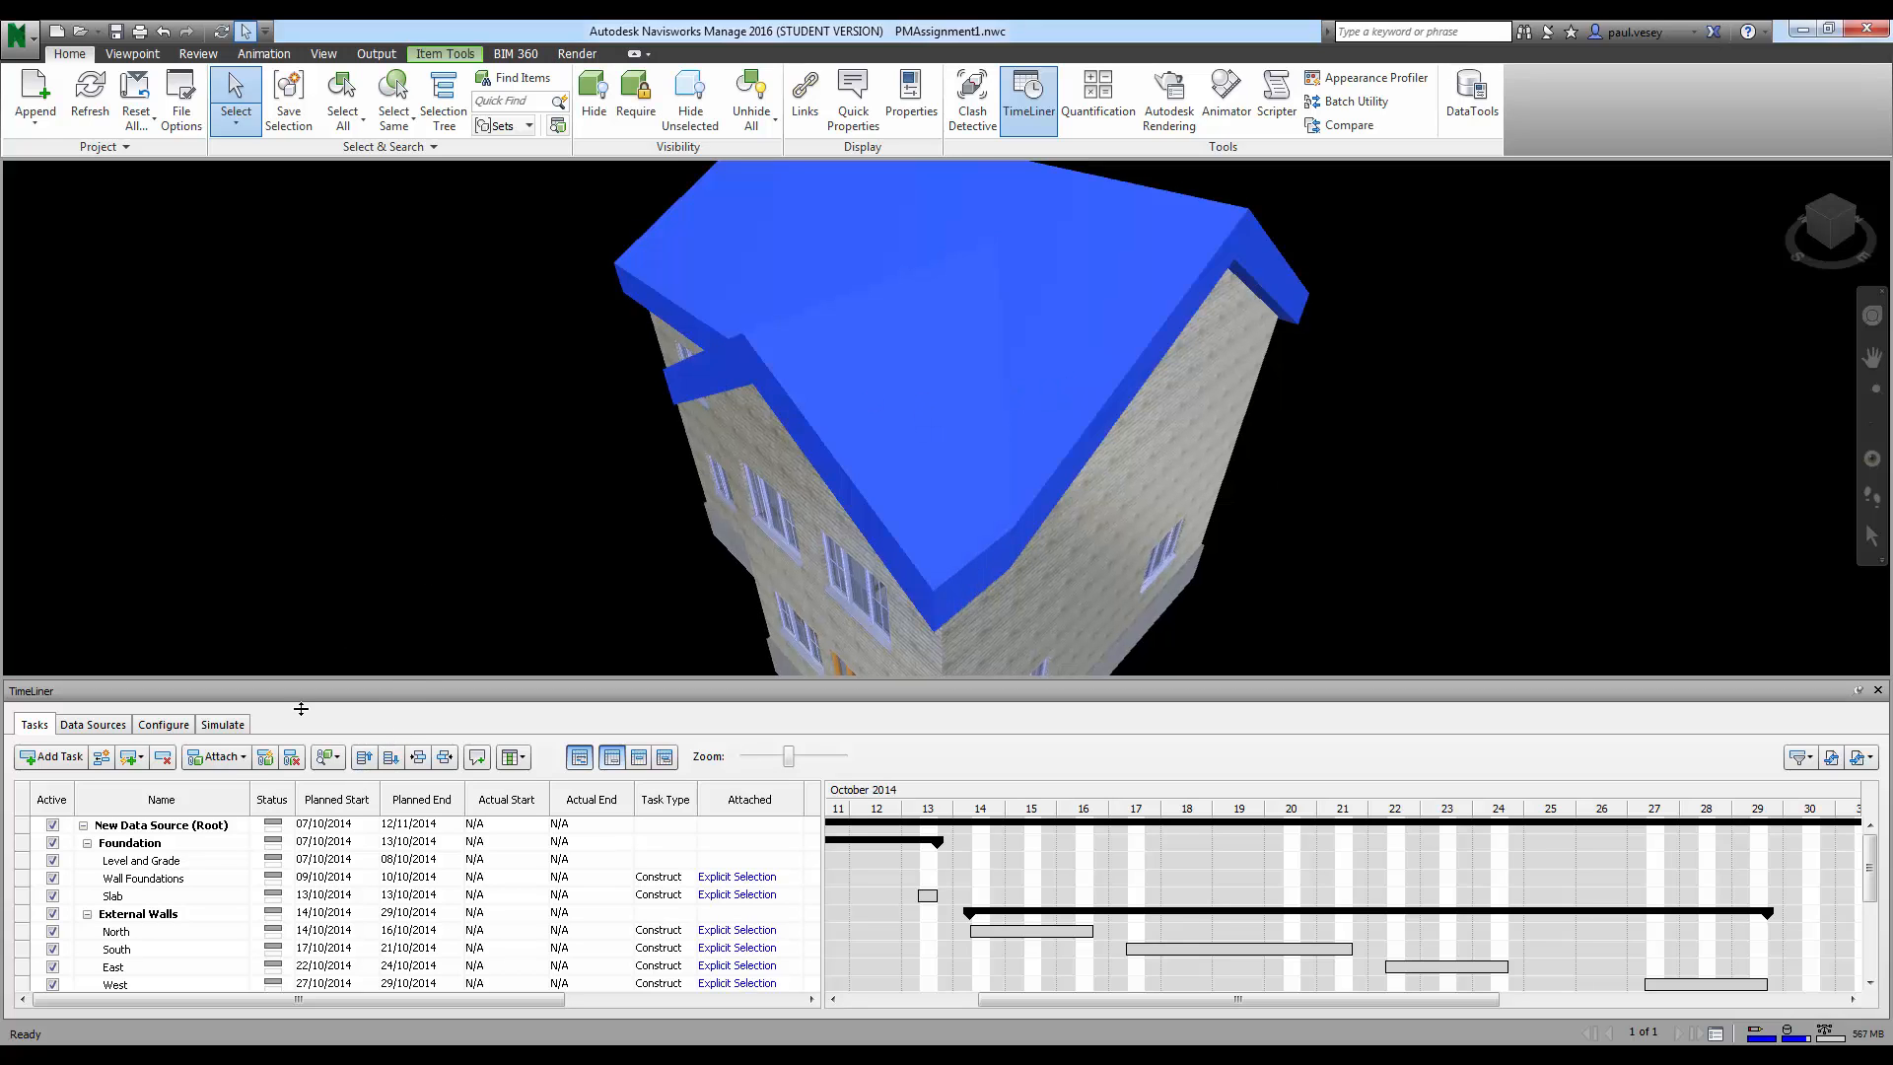
Step: Attach the selected roof elements to the Roof task and set its task type to Construct
{"action": "left_click_drag", "start_coordinate": [301, 708], "coordinate": [300, 553]}
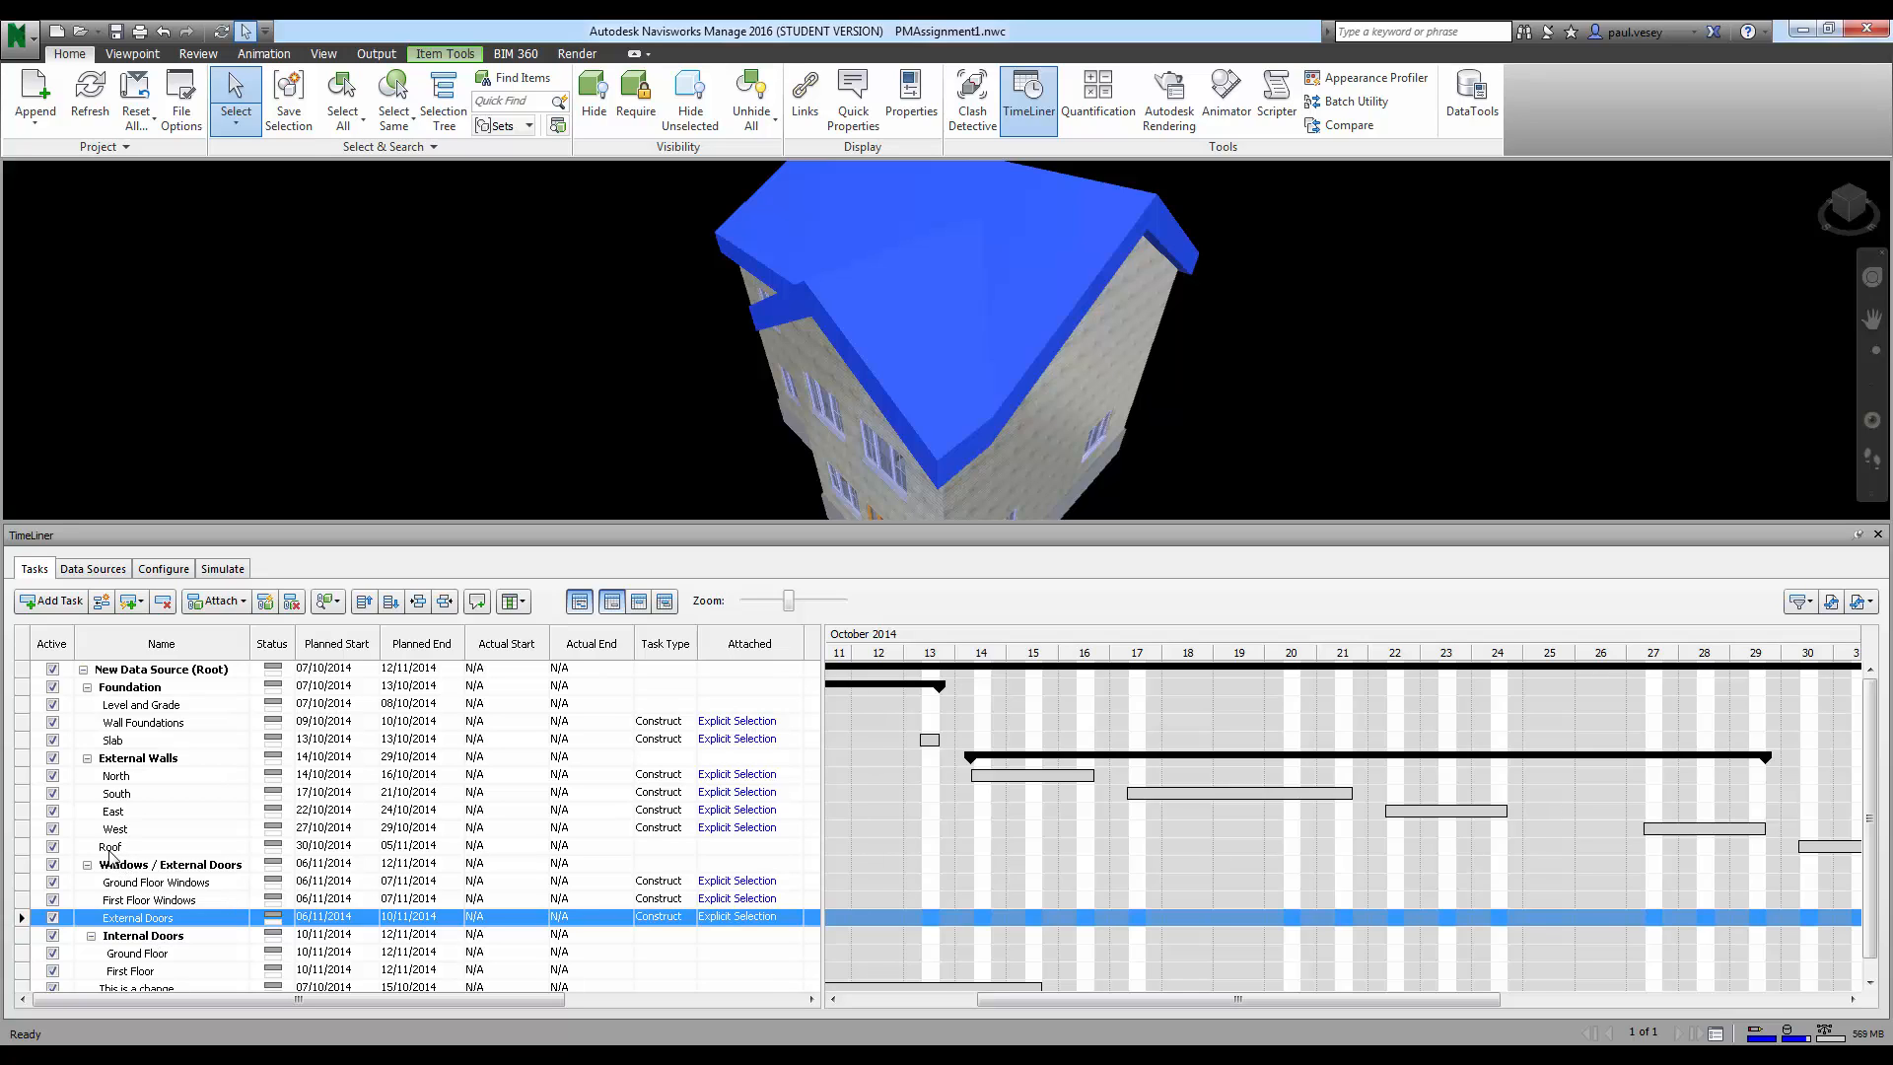
{"action": "left_click", "coordinate": [27, 848]}
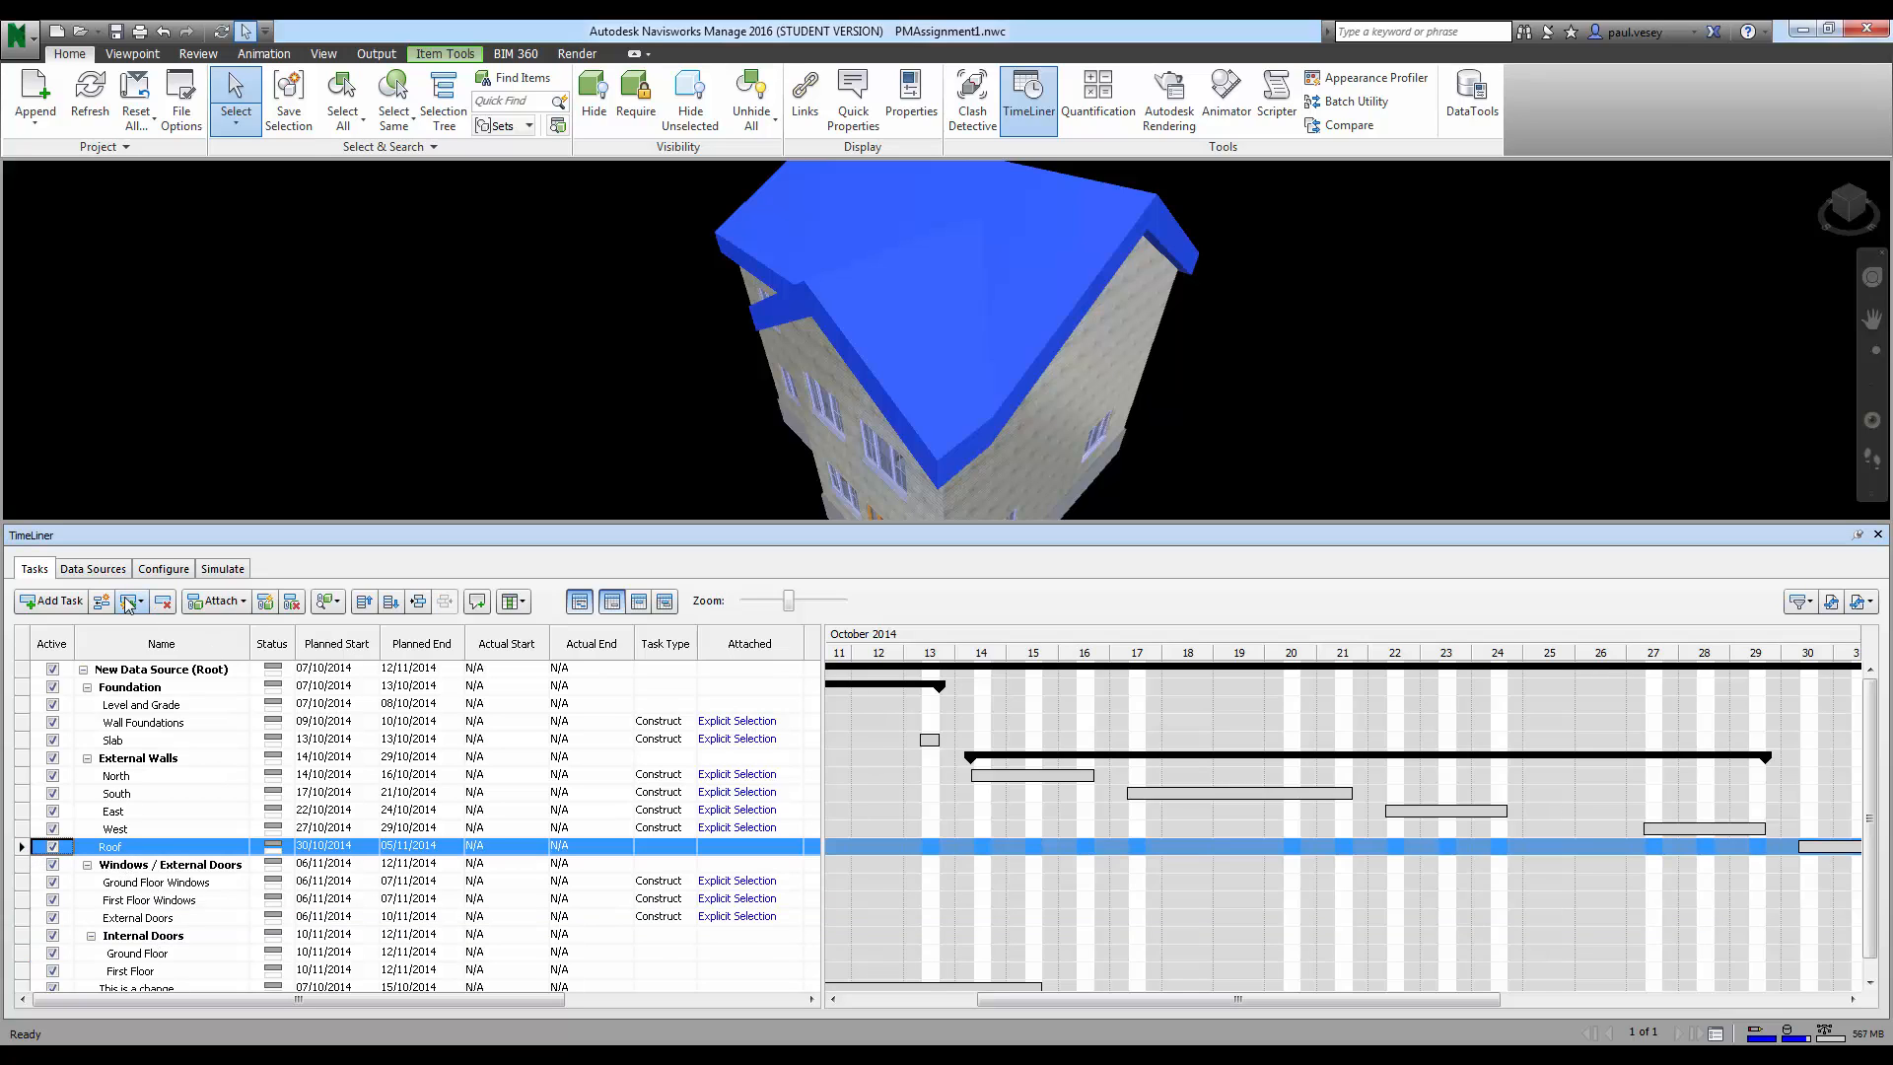
{"action": "left_click", "coordinate": [242, 601]}
{"action": "left_click", "coordinate": [247, 627]}
{"action": "left_click", "coordinate": [689, 847]}
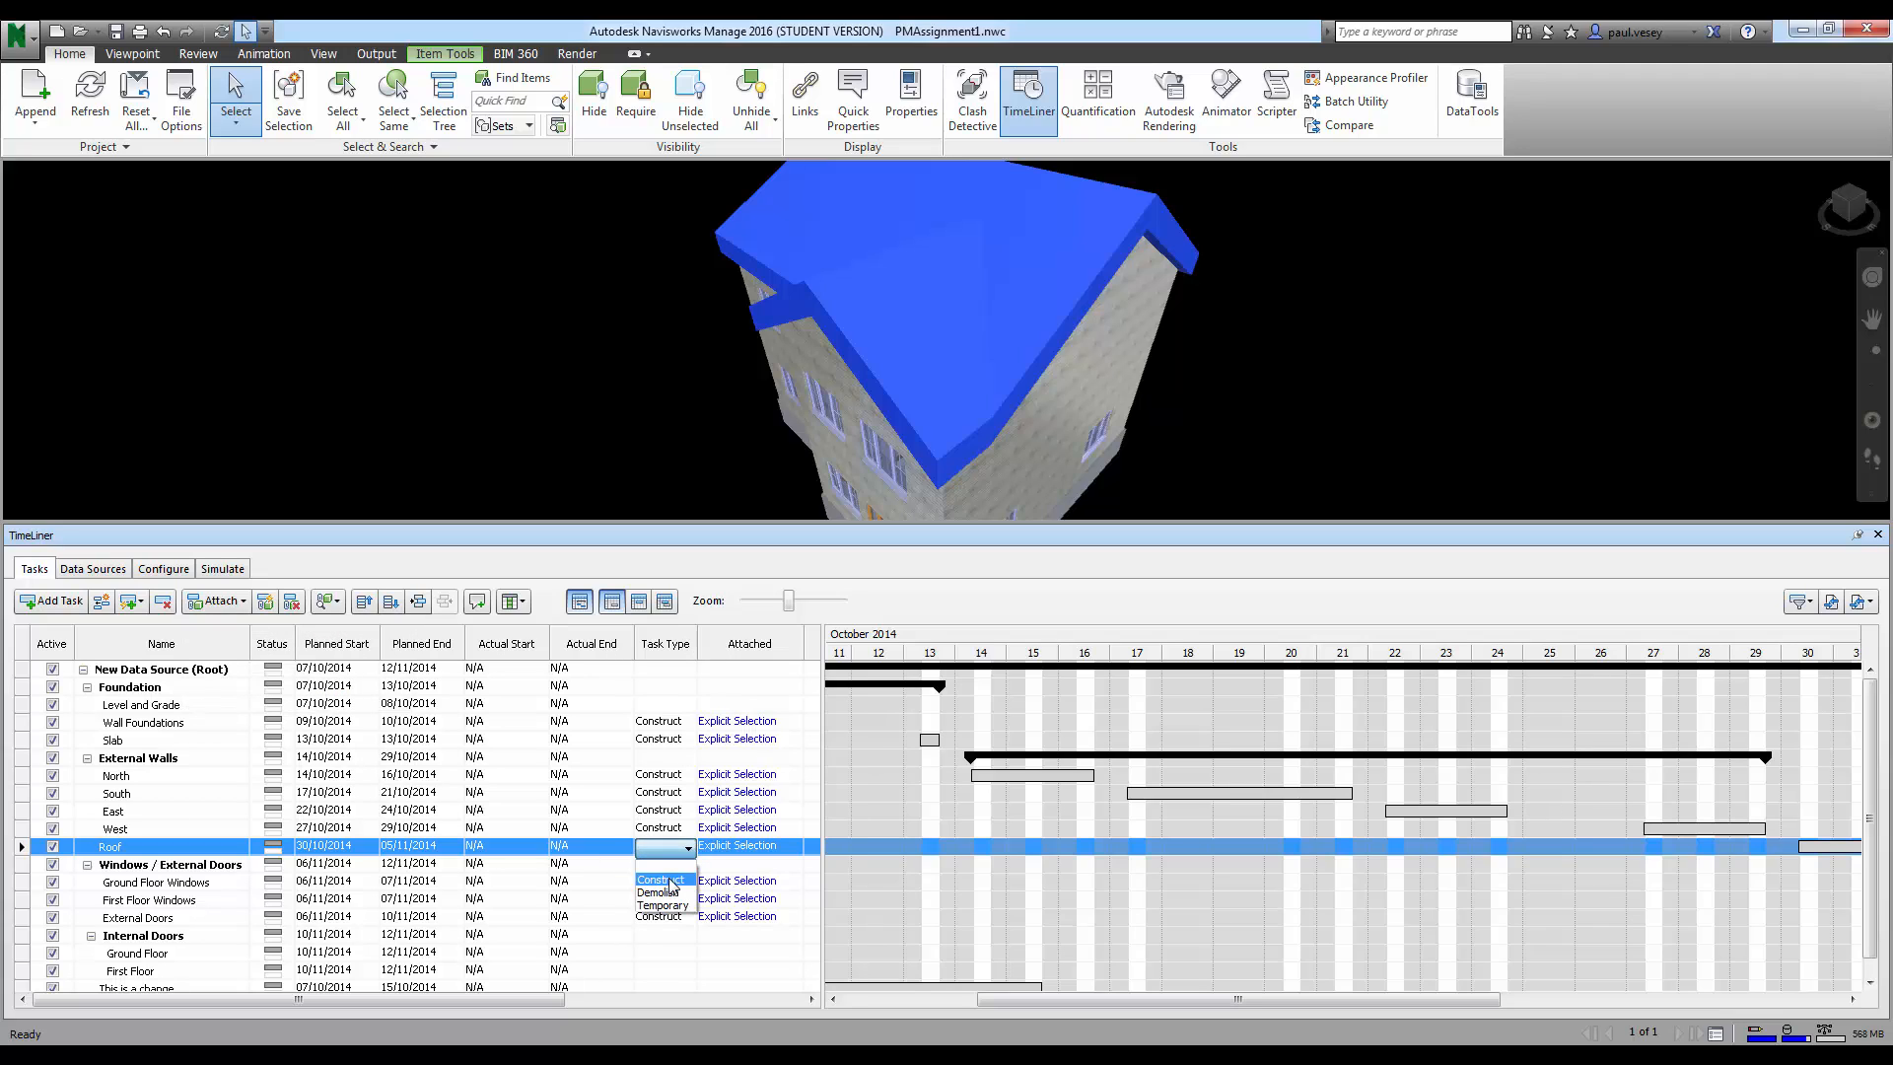
{"action": "left_click", "coordinate": [669, 874]}
Step: Play the construction simulation from 07/10/2014 with the roof included
{"action": "left_click", "coordinate": [234, 570]}
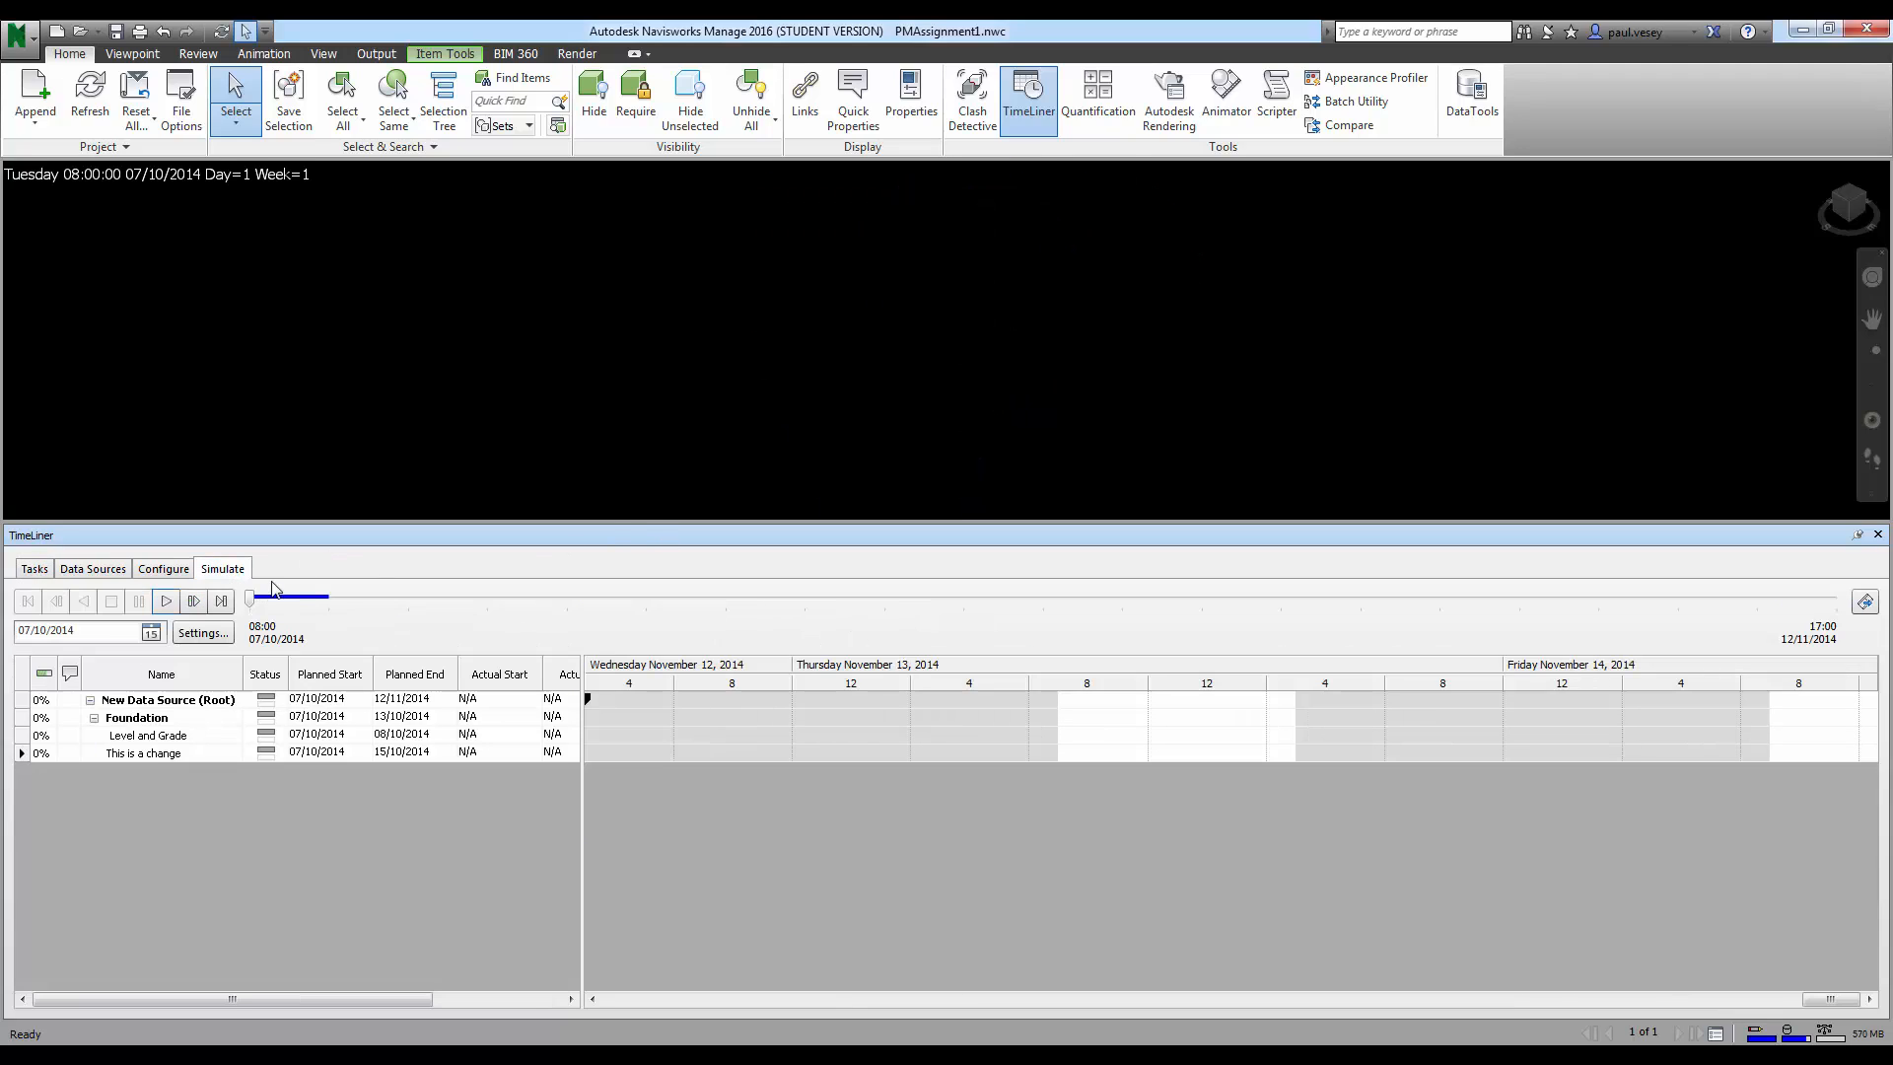
{"action": "left_click", "coordinate": [166, 600]}
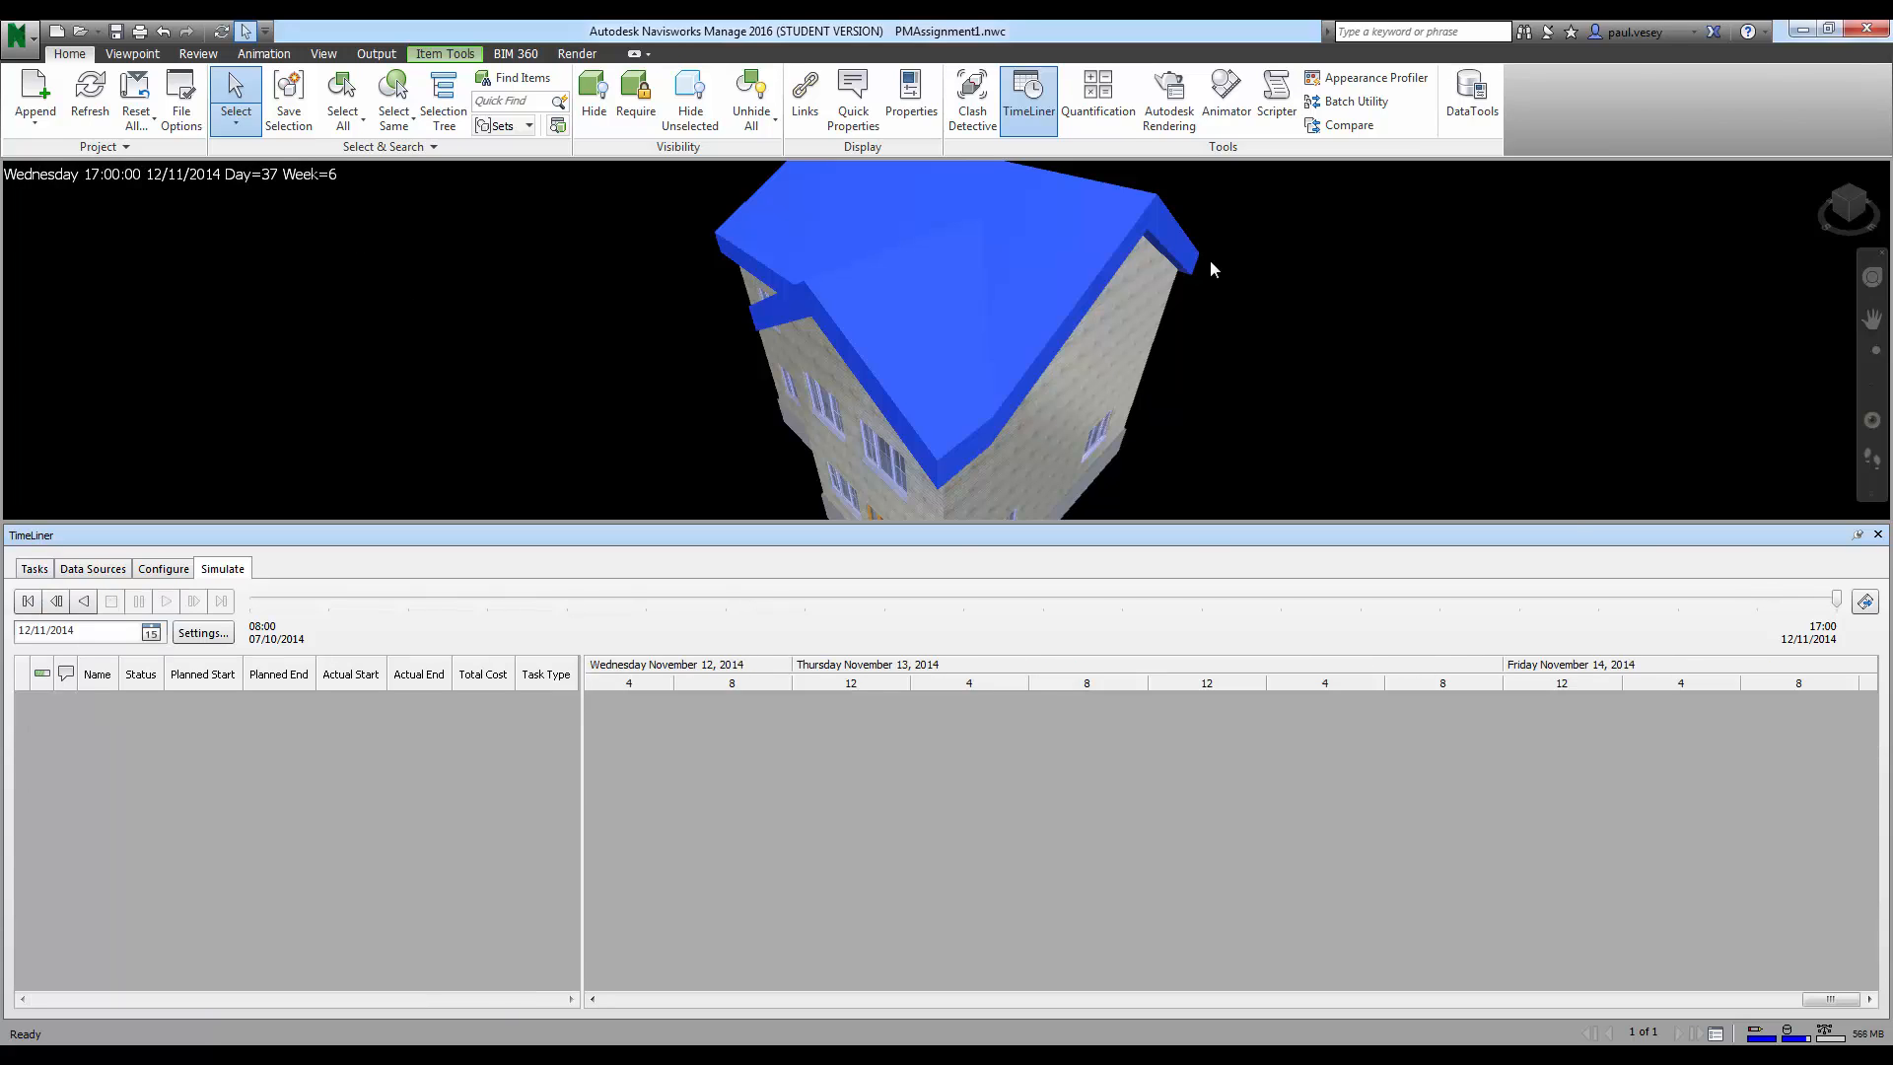
Step: Start an animation export with TimeLiner Simulation as the source and Windows AVI as the output format
{"action": "left_click", "coordinate": [1865, 601]}
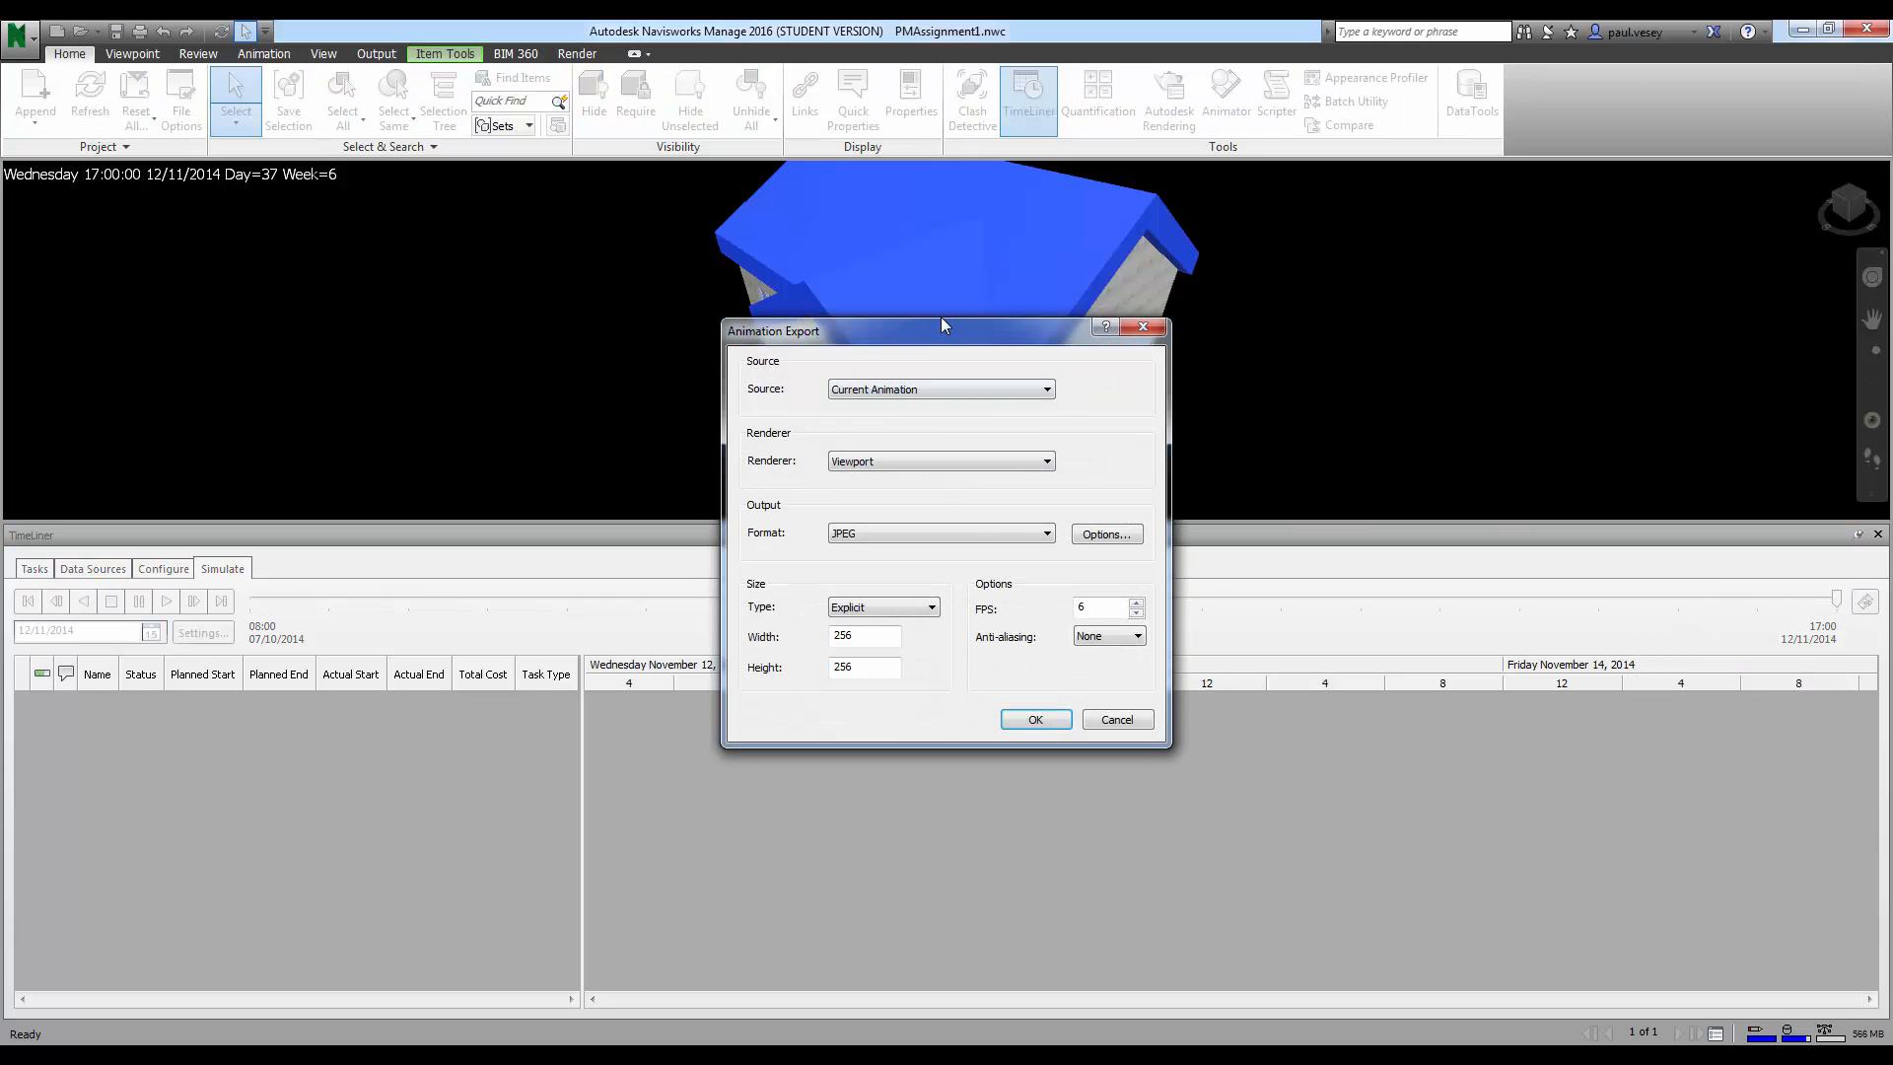
{"action": "left_click_drag", "start_coordinate": [941, 325], "coordinate": [854, 286]}
{"action": "left_click", "coordinate": [868, 351]}
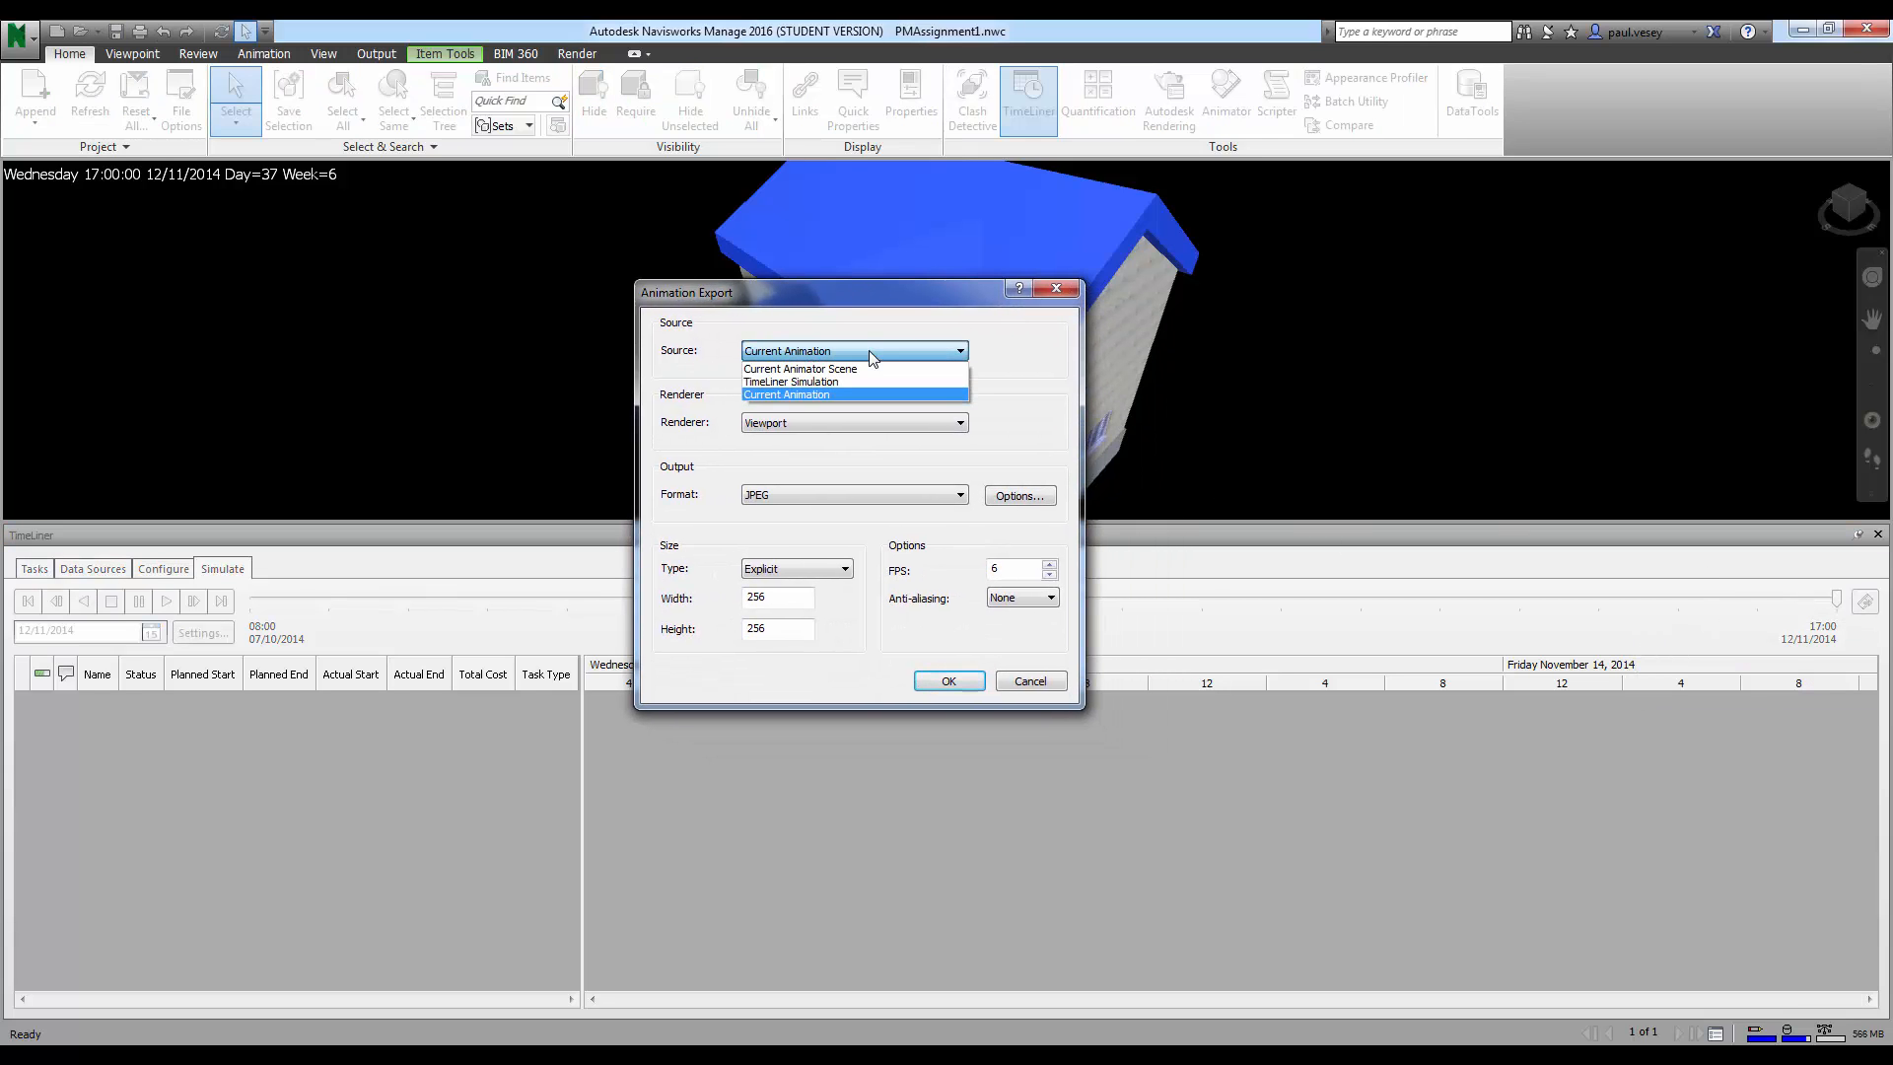
{"action": "left_click", "coordinate": [808, 380]}
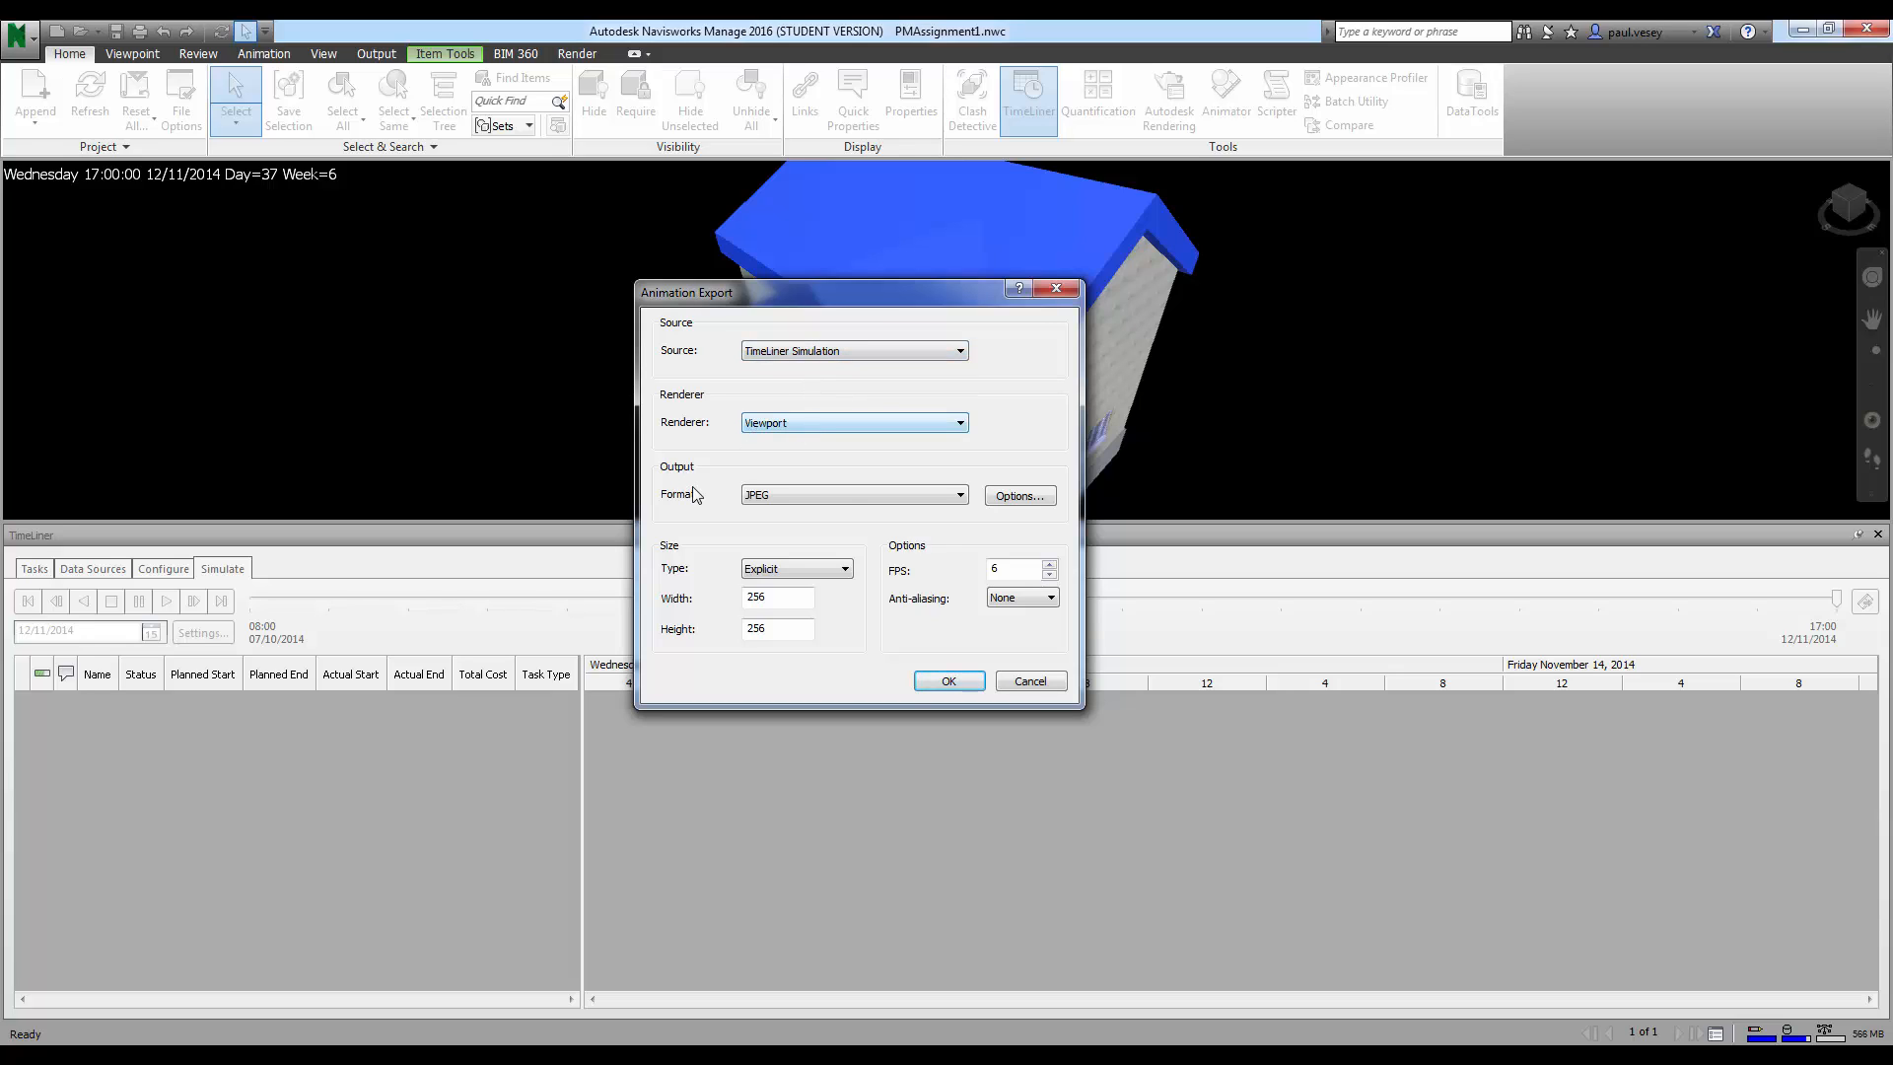
{"action": "left_click", "coordinate": [846, 498]}
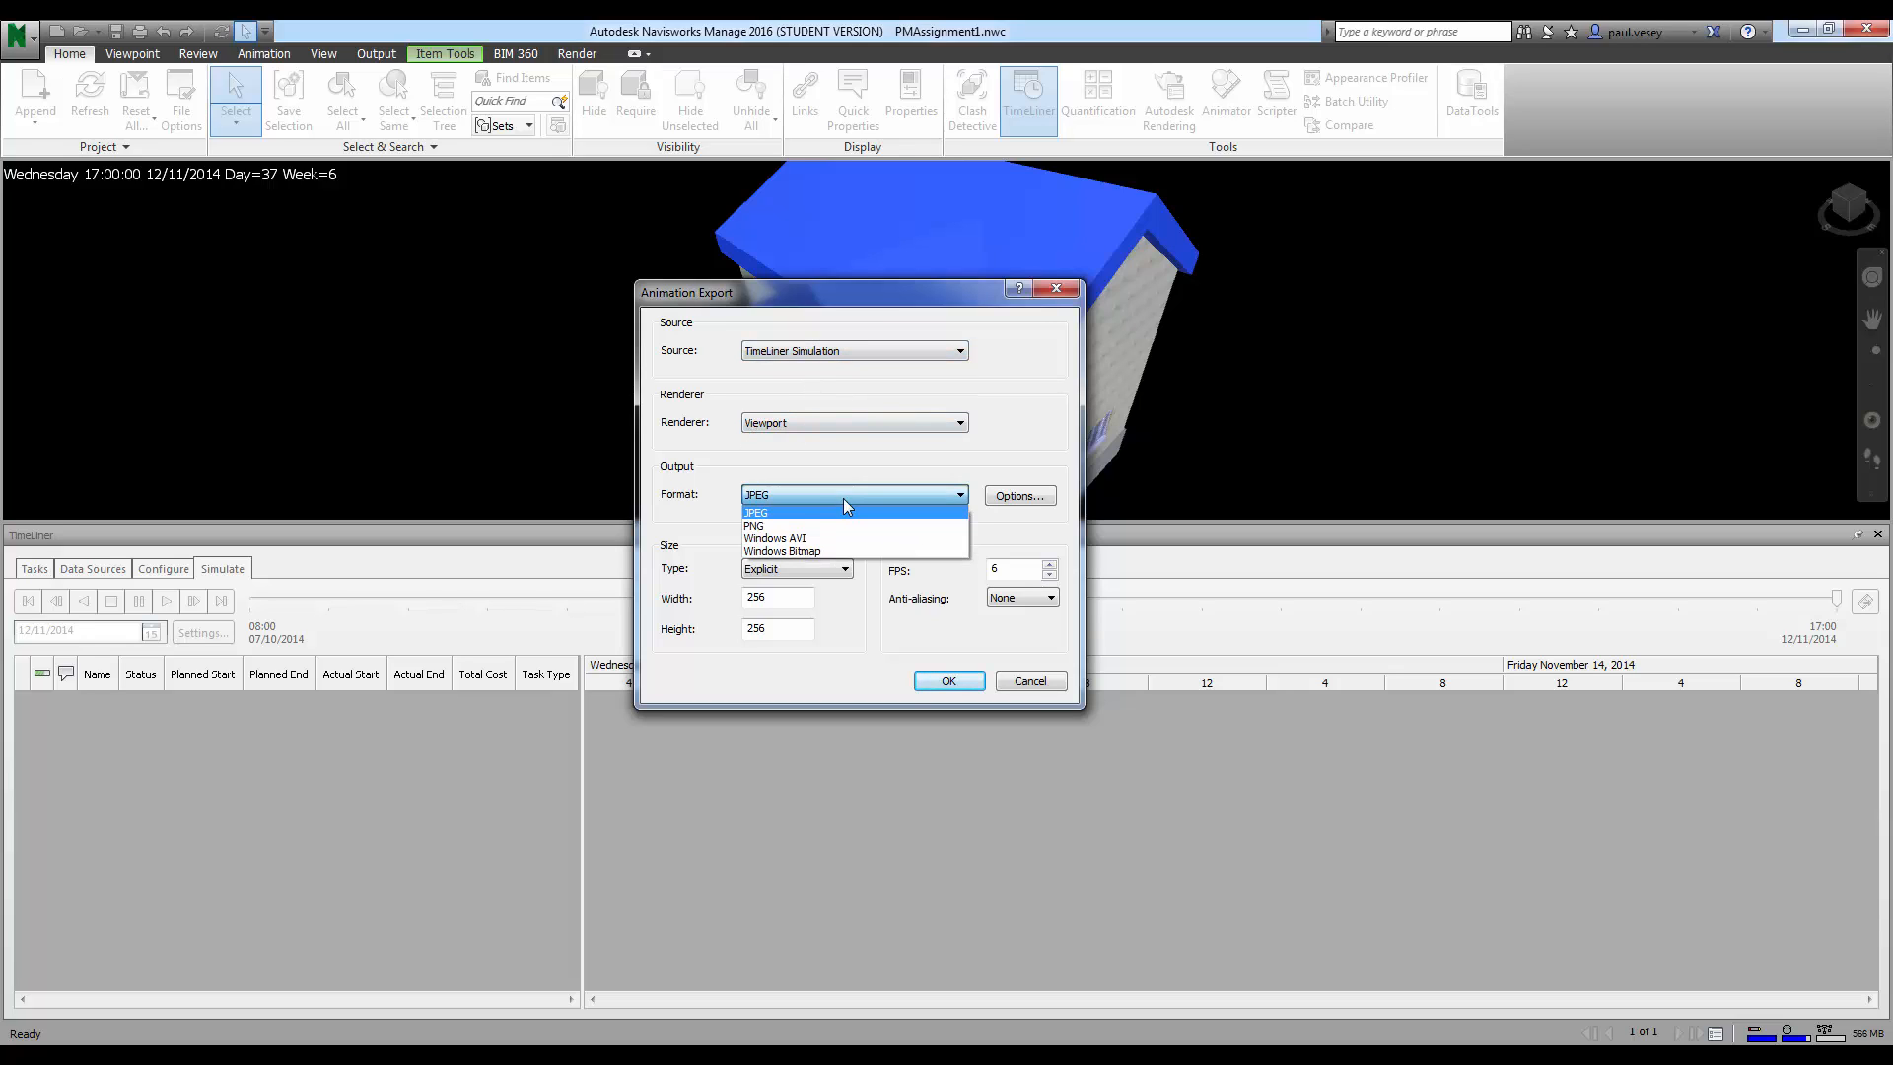
{"action": "left_click", "coordinate": [799, 540]}
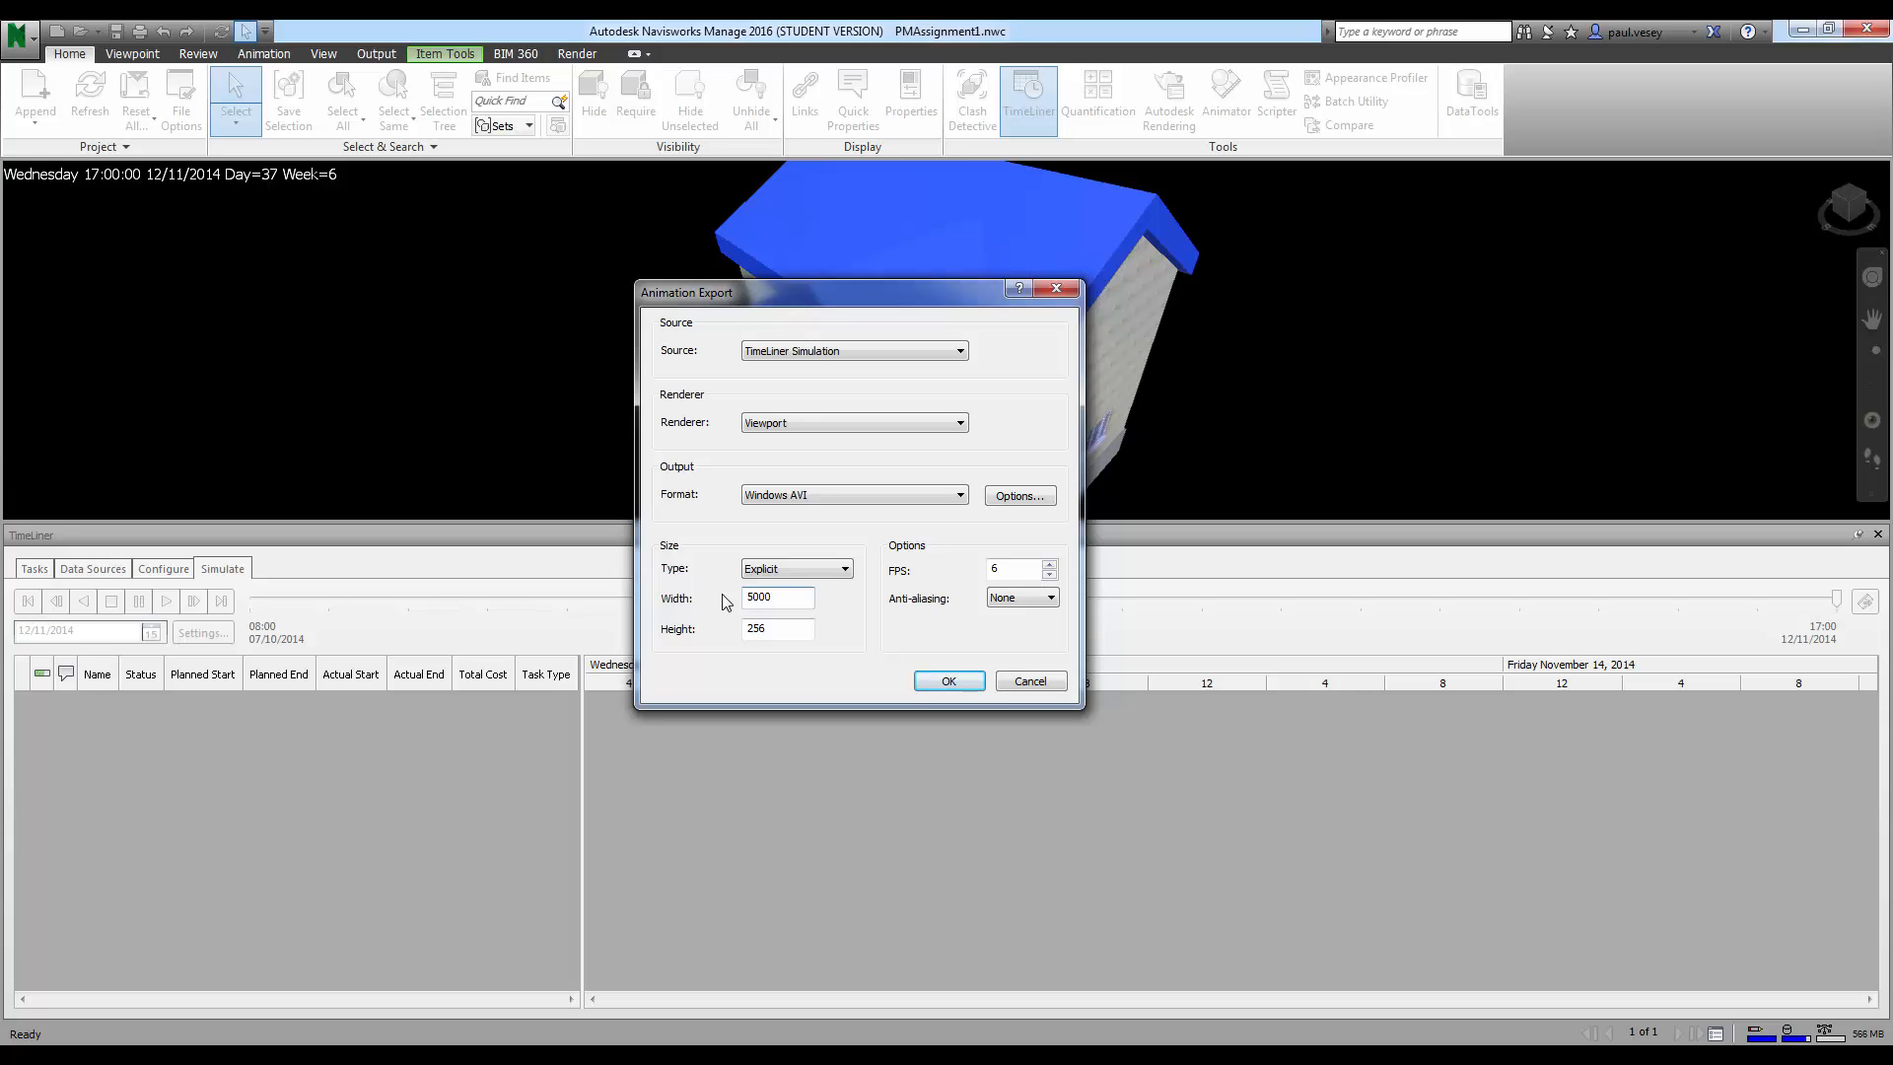
Step: Set the export size to 5000 by 5000, save it as PMAssignment1-TimeLiner.avi in NavisDemos and return to the task list
{"action": "double_click", "coordinate": [784, 628]}
{"action": "type", "text": "5000"}
{"action": "left_click", "coordinate": [948, 682]}
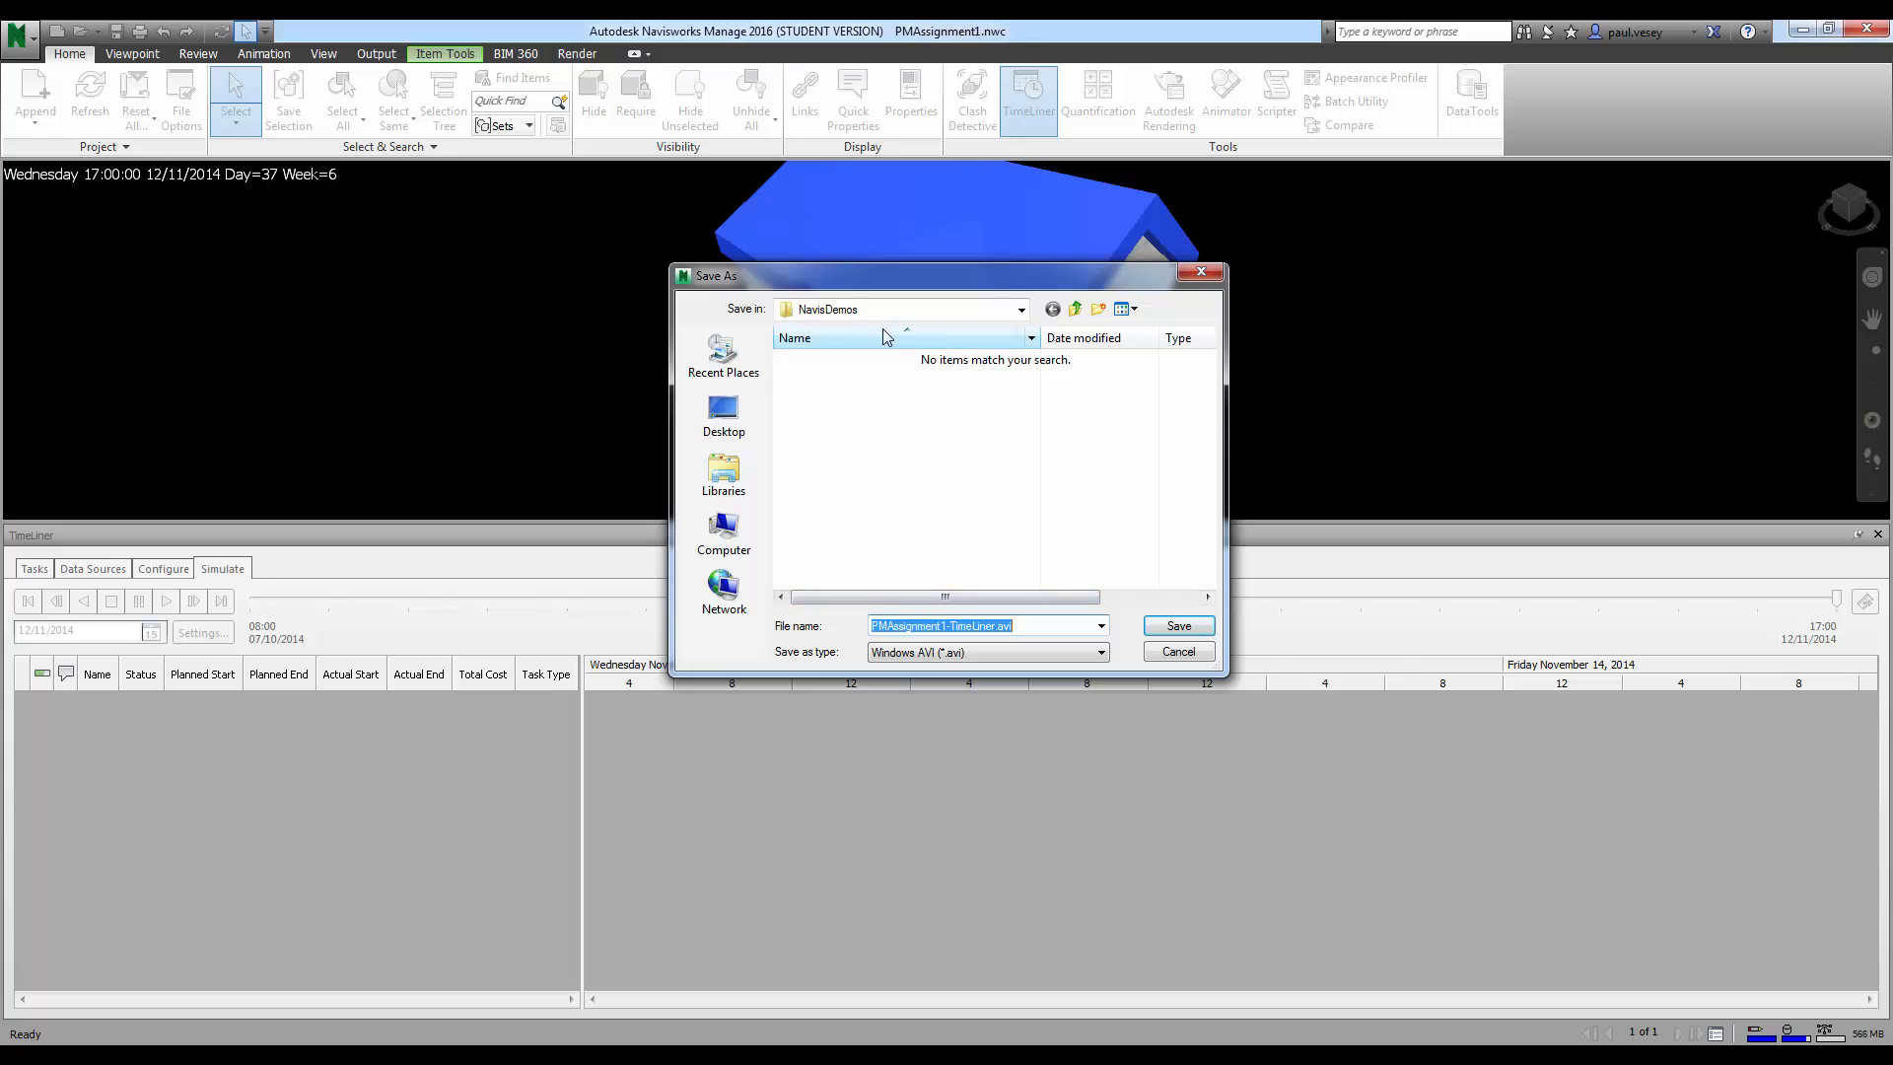
{"action": "left_click", "coordinate": [1177, 627]}
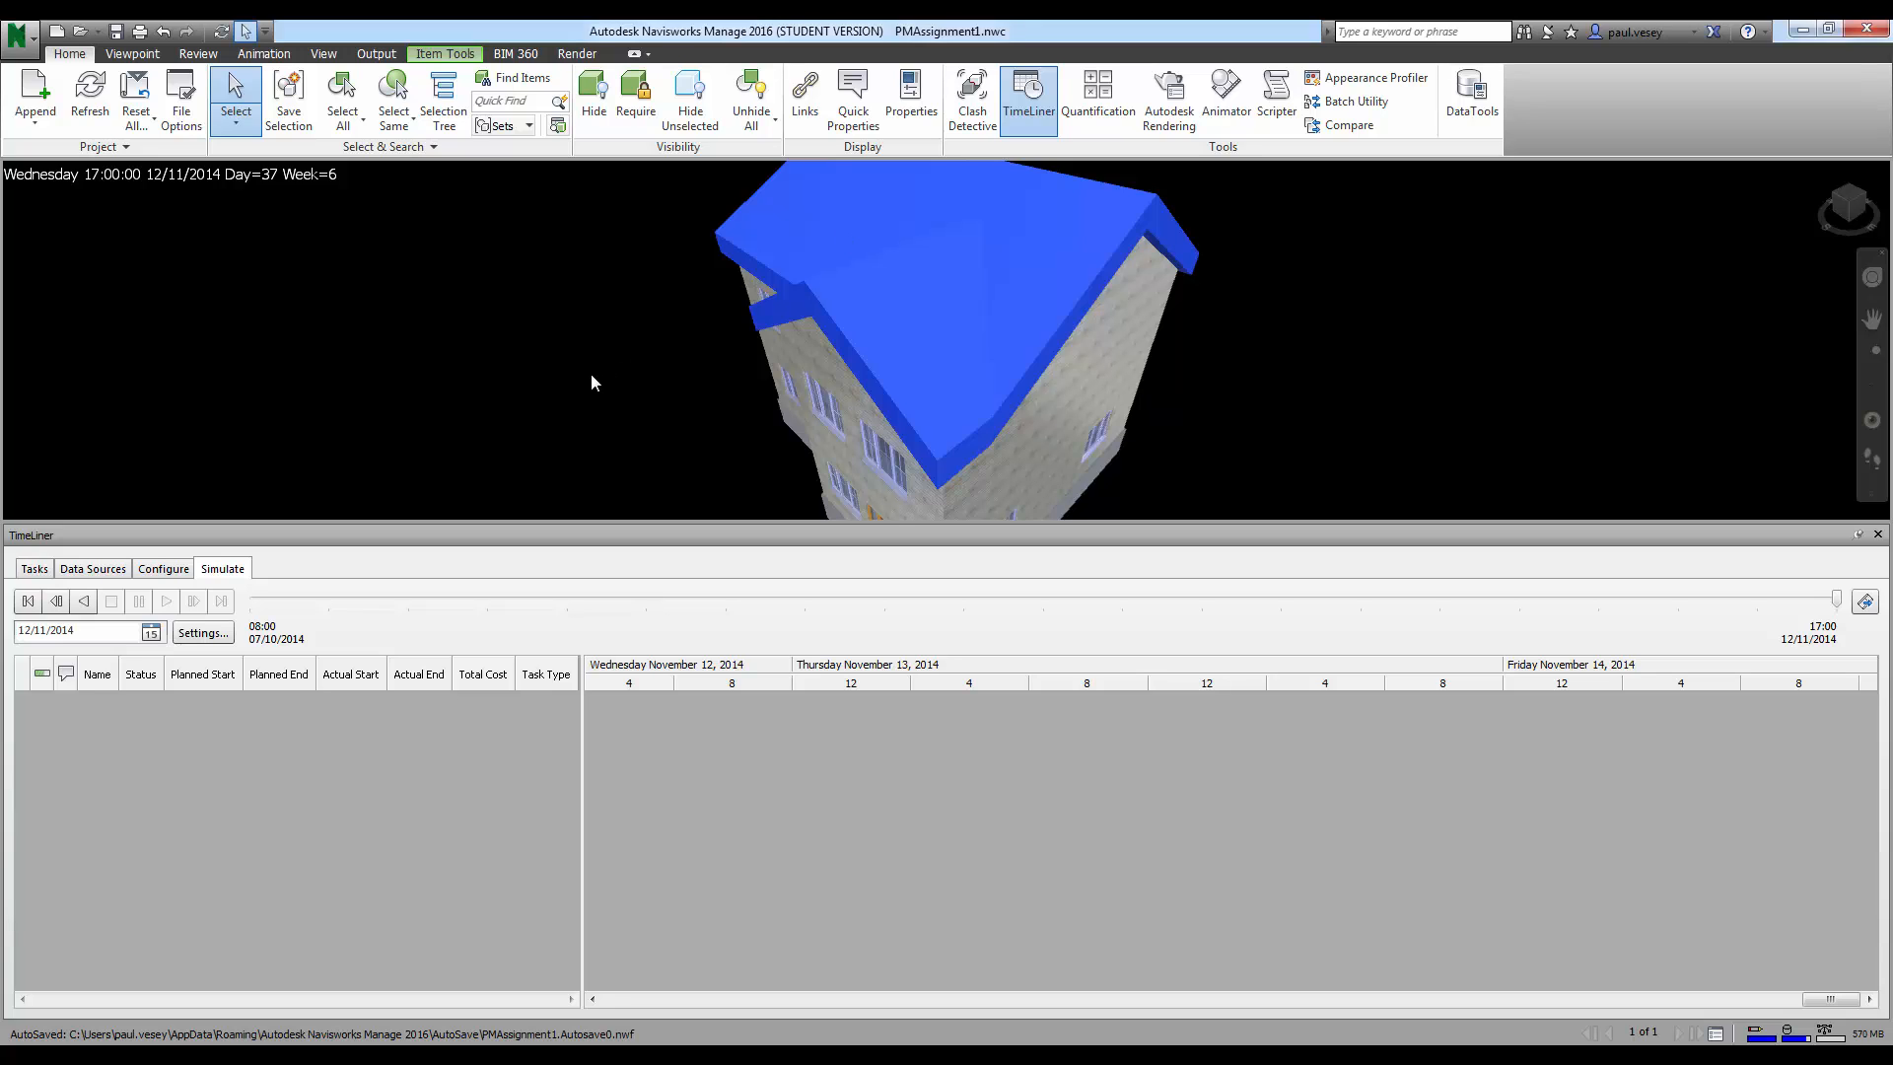
{"action": "left_click", "coordinate": [35, 569]}
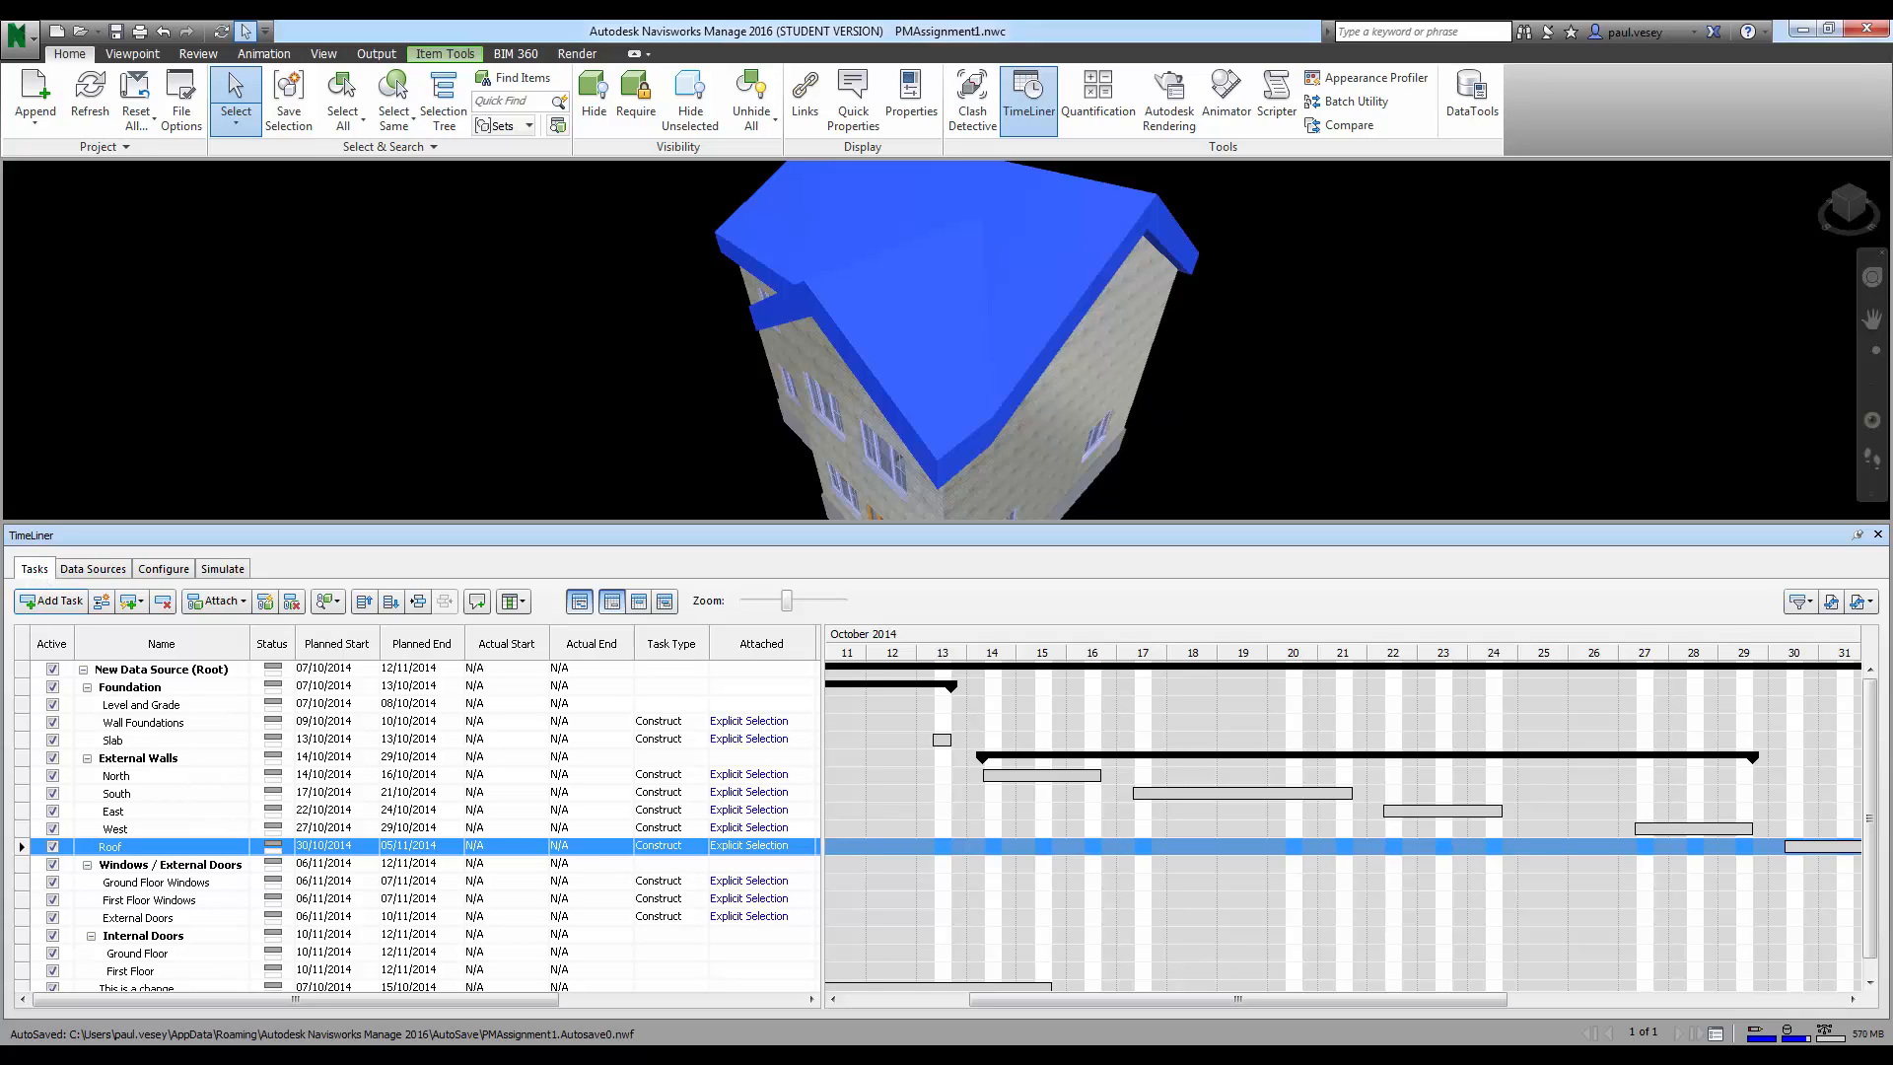